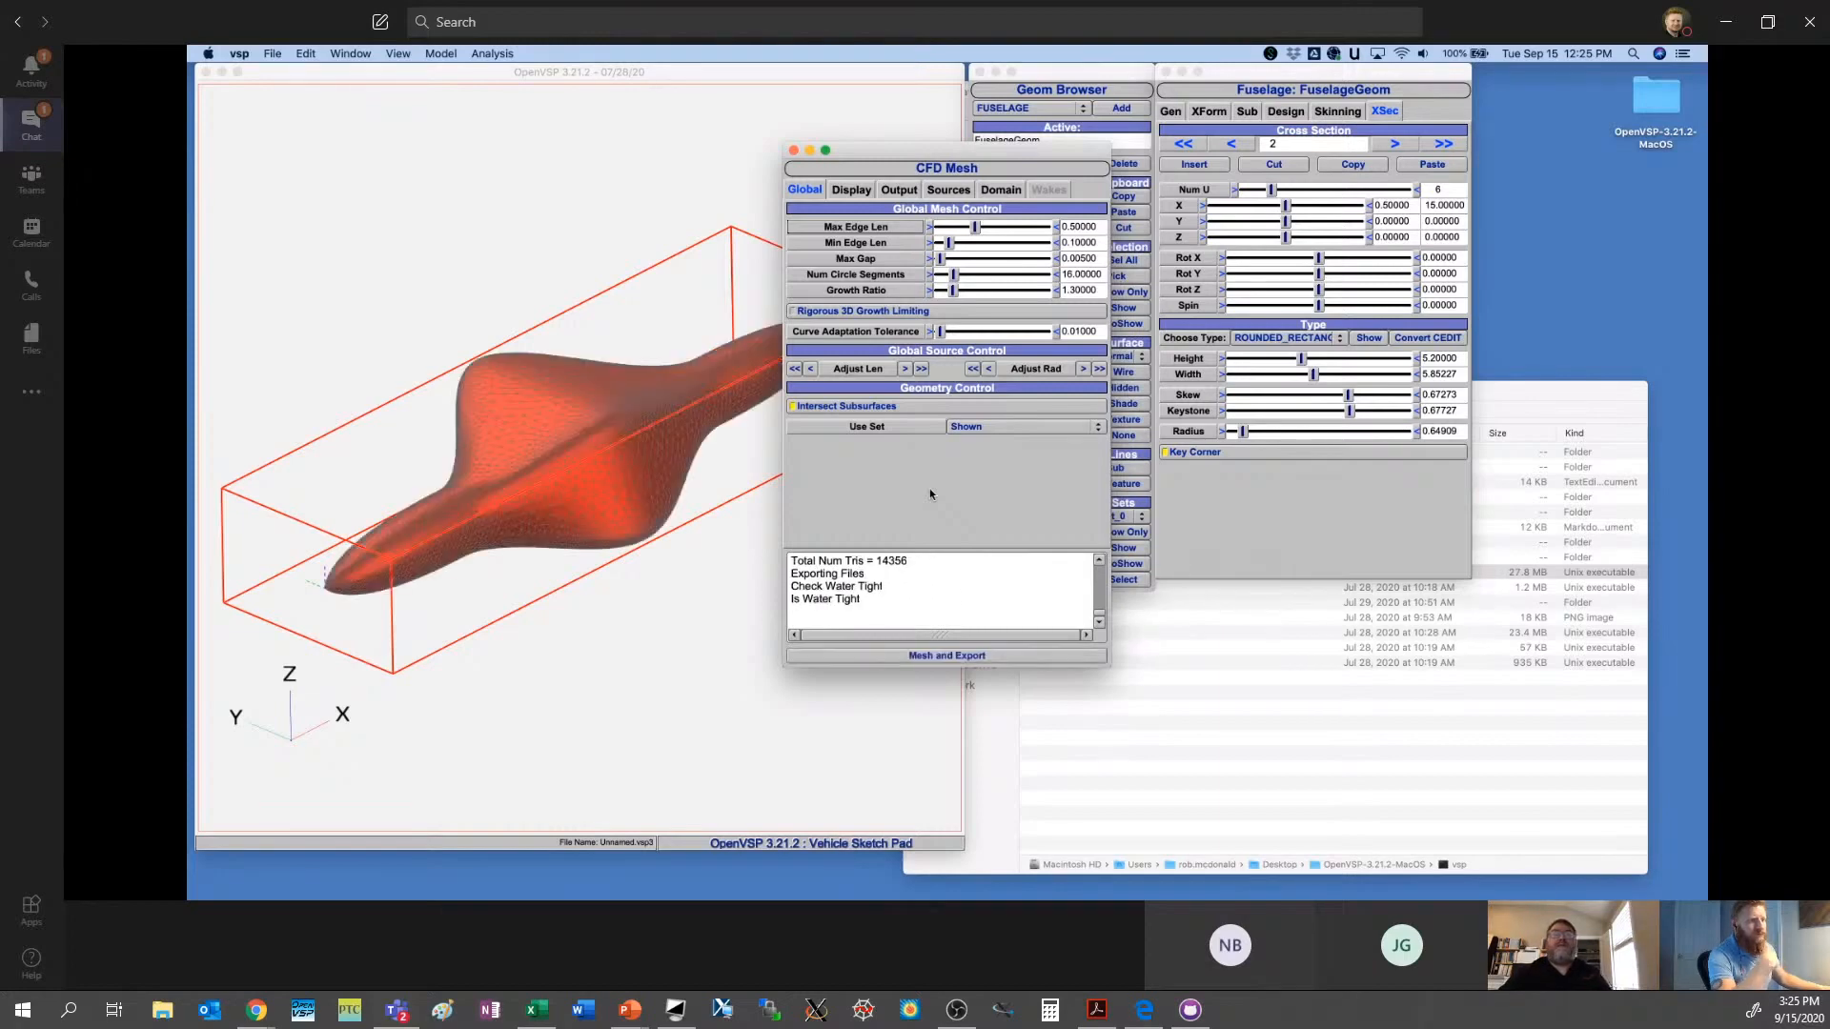
- Close the CFD Mesh window and clear the fuselage selection
{"action": "mouse_move", "coordinate": [655, 410]}
{"action": "left_mouse_down"}
{"action": "mouse_move", "coordinate": [634, 510]}
{"action": "mouse_move", "coordinate": [528, 501]}
{"action": "mouse_move", "coordinate": [637, 457]}
{"action": "mouse_move", "coordinate": [673, 401]}
{"action": "left_mouse_up"}
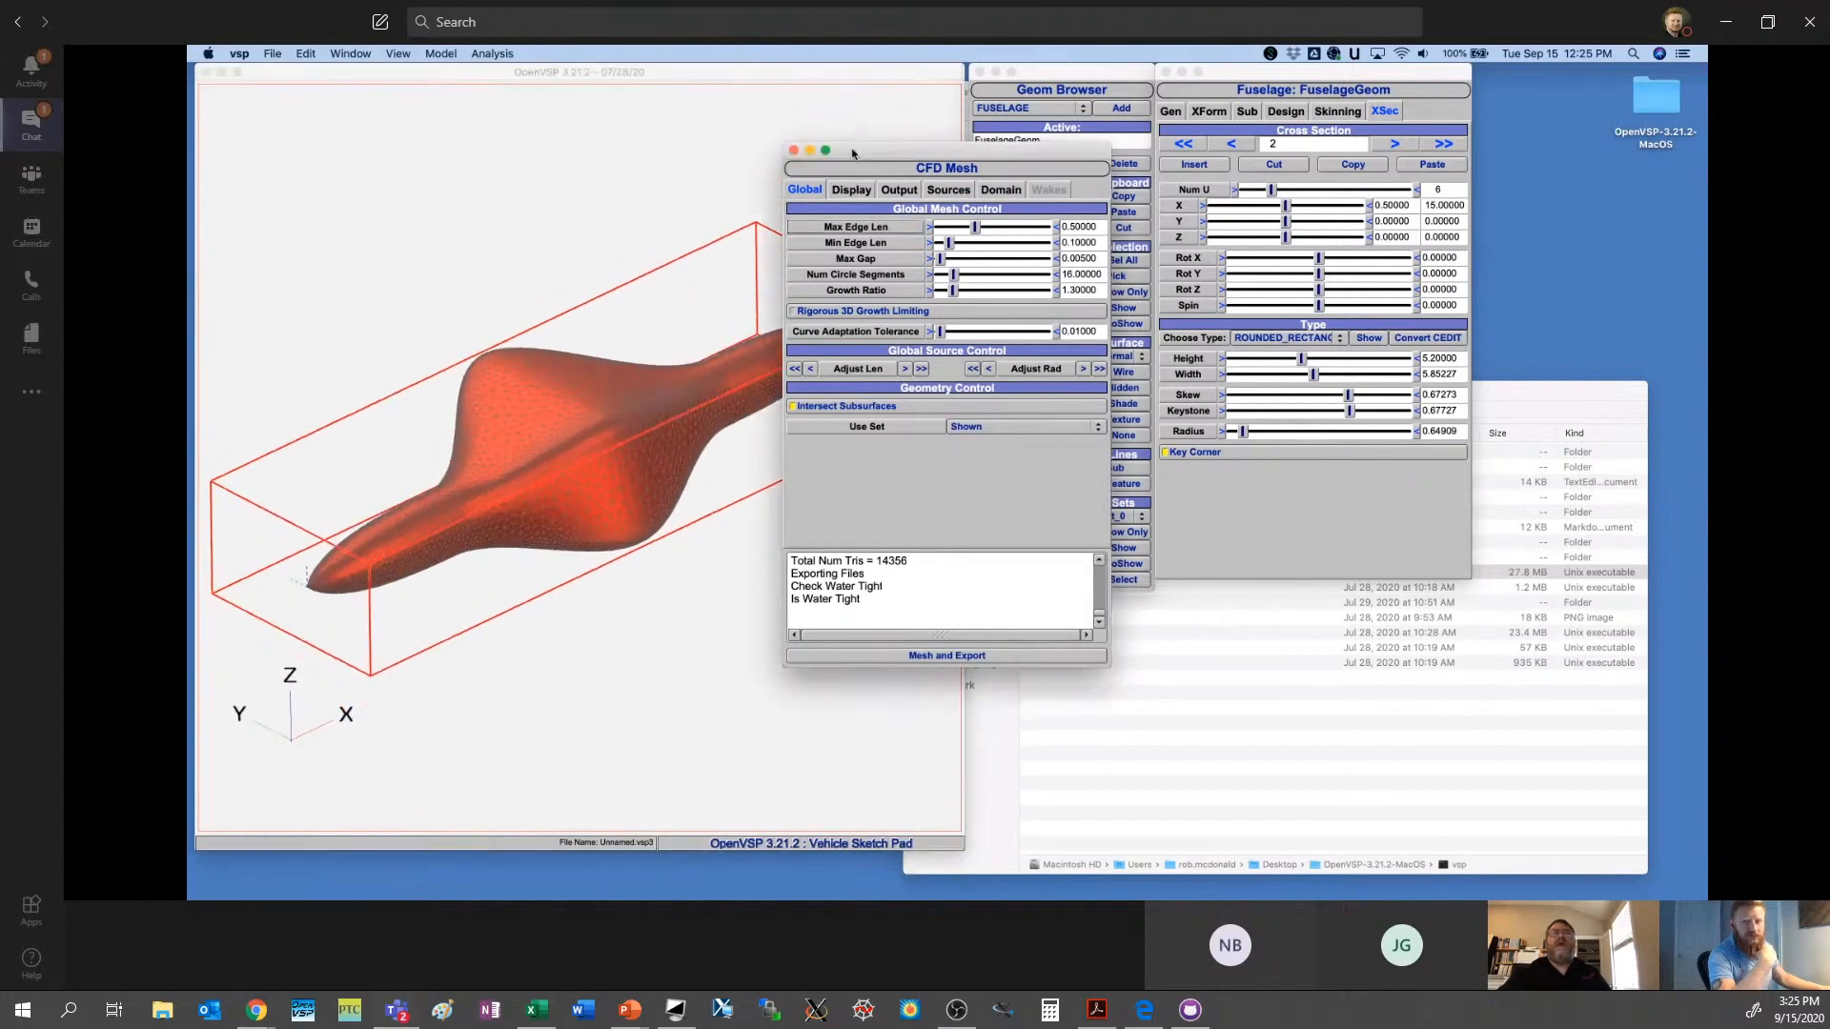
{"action": "left_click_drag", "start_coordinate": [855, 158], "coordinate": [1112, 334]}
{"action": "left_click", "coordinate": [1048, 327]}
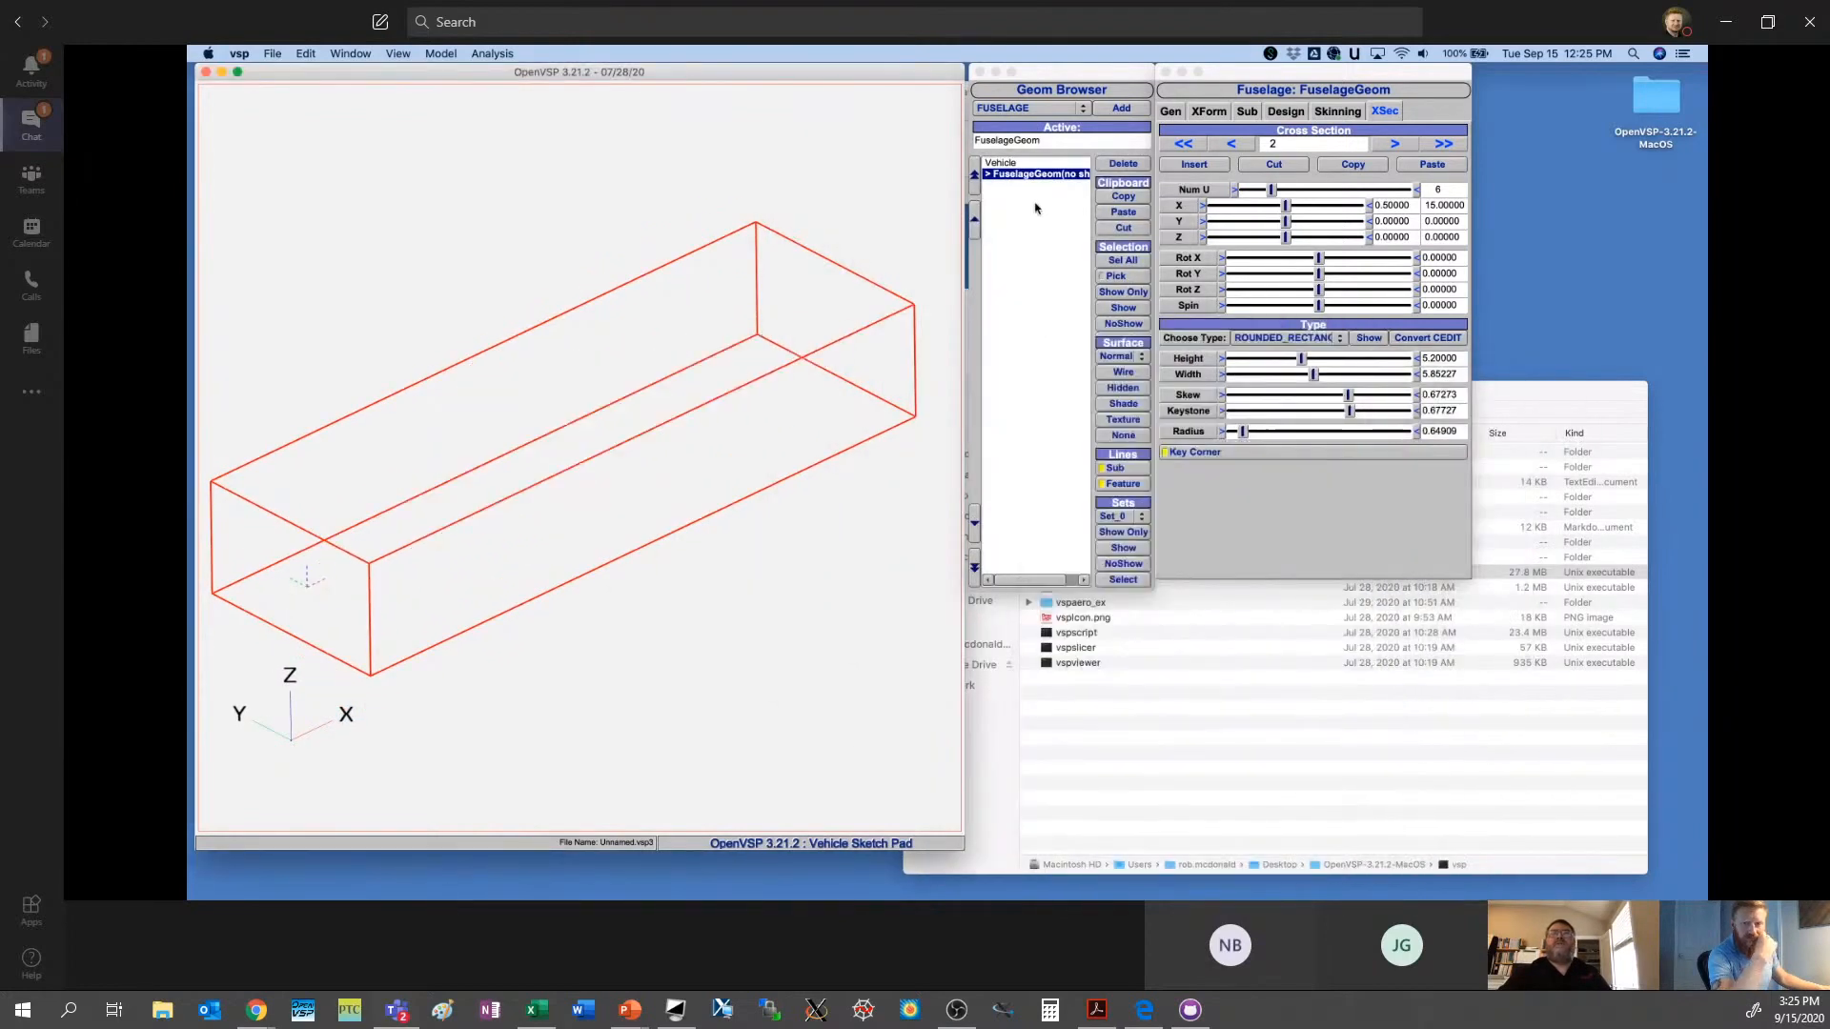
{"action": "left_click", "coordinate": [1045, 229]}
{"action": "left_click", "coordinate": [271, 53]}
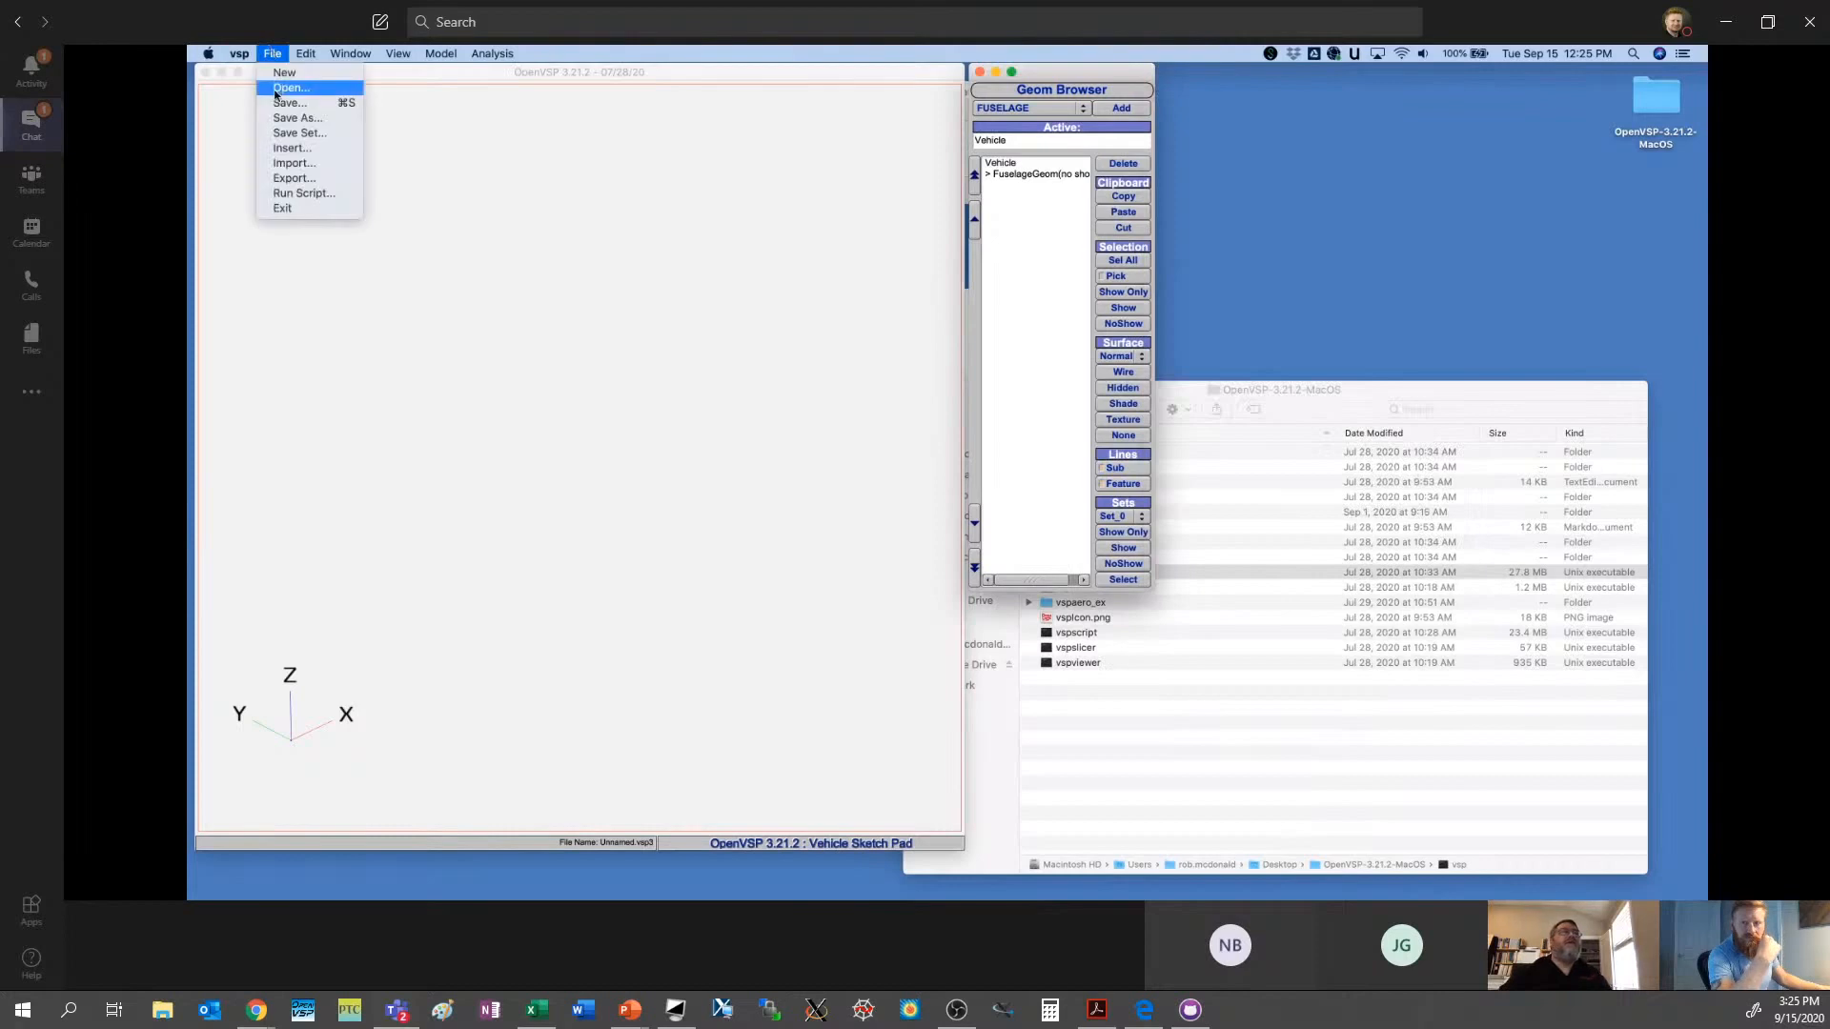
{"action": "left_click", "coordinate": [295, 148]}
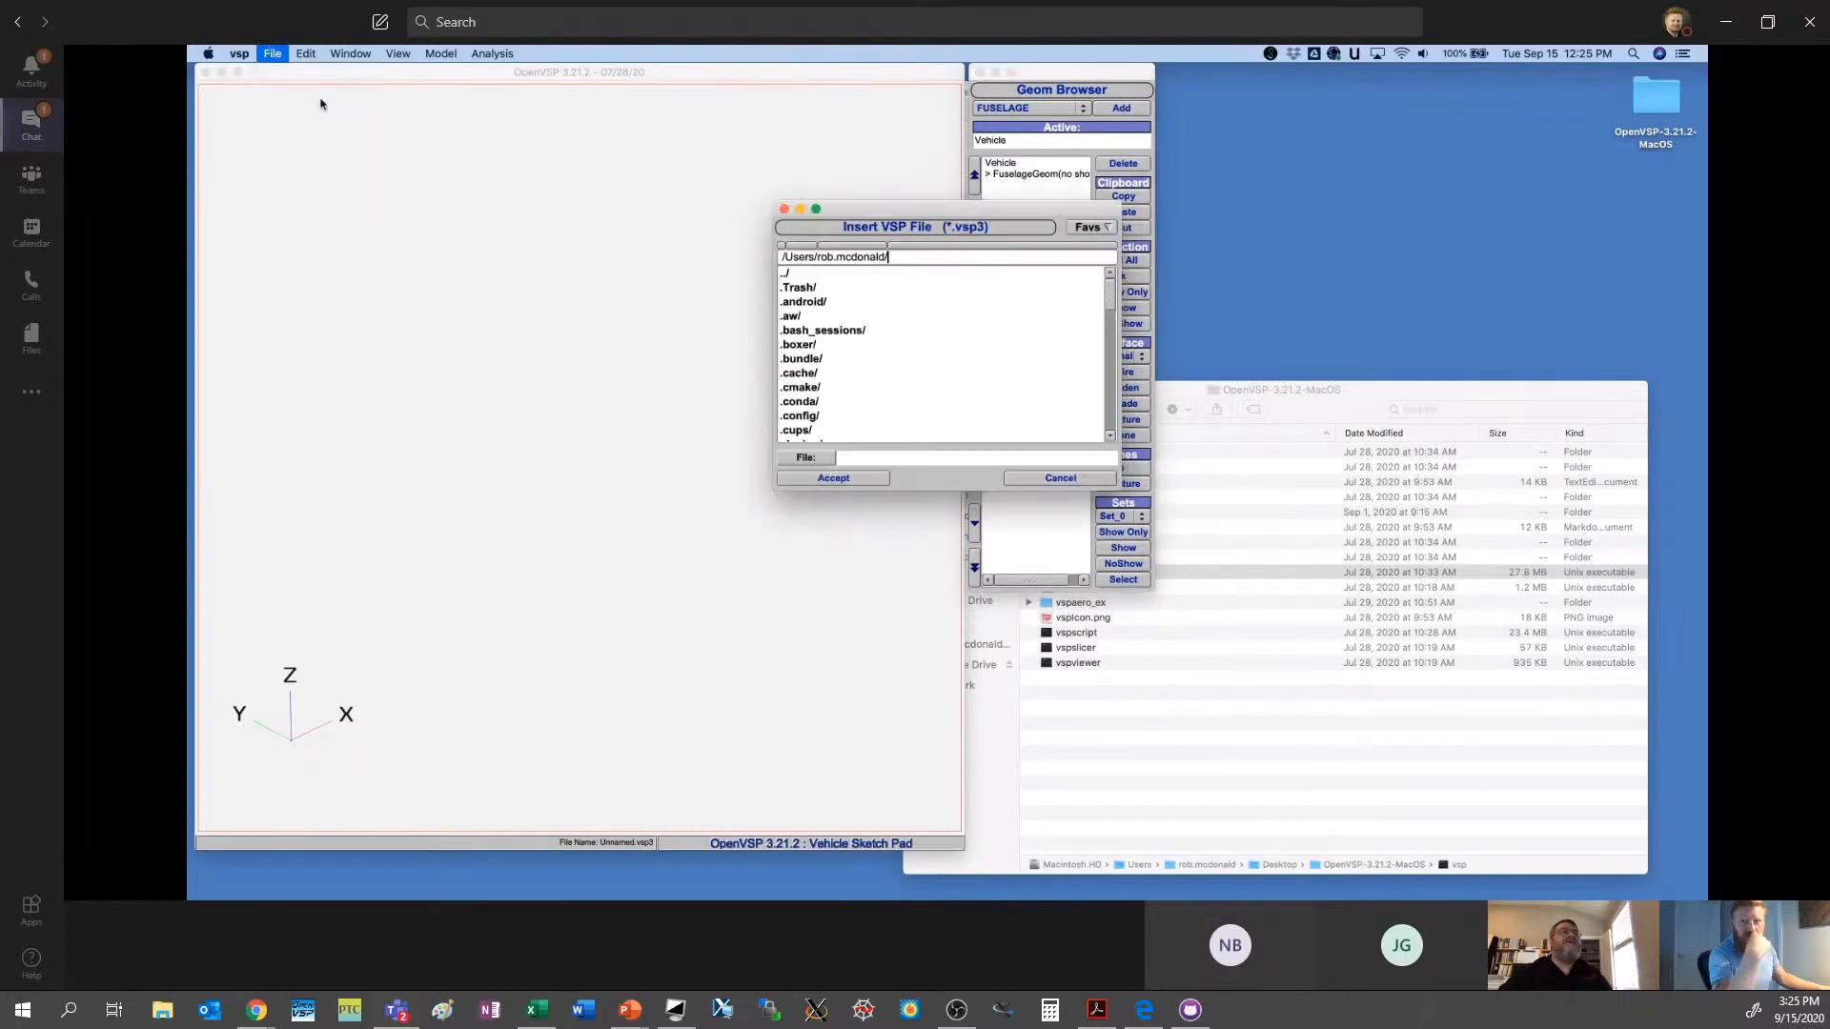
{"action": "left_click", "coordinate": [783, 209]}
- Import the file Unnamed.stl from the home folder as a Stereolith mesh
{"action": "left_click", "coordinate": [272, 53]}
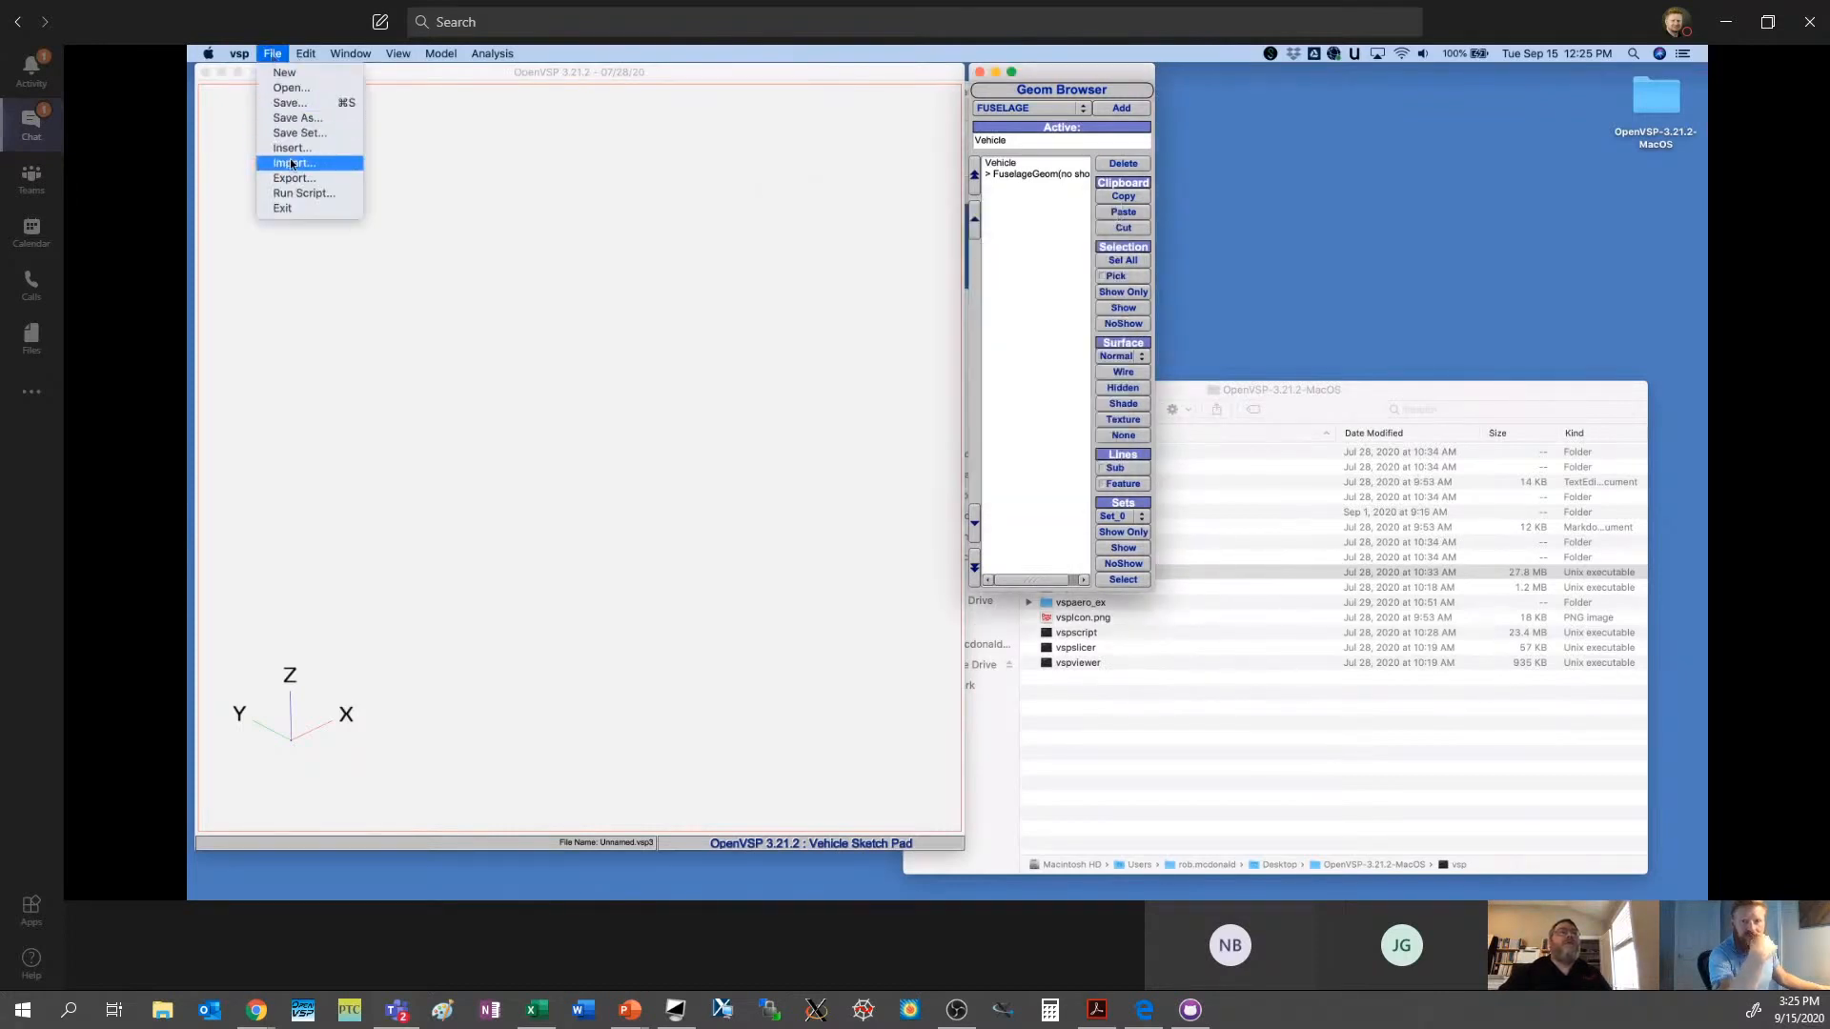
{"action": "left_click", "coordinate": [293, 163]}
{"action": "left_click", "coordinate": [939, 303]}
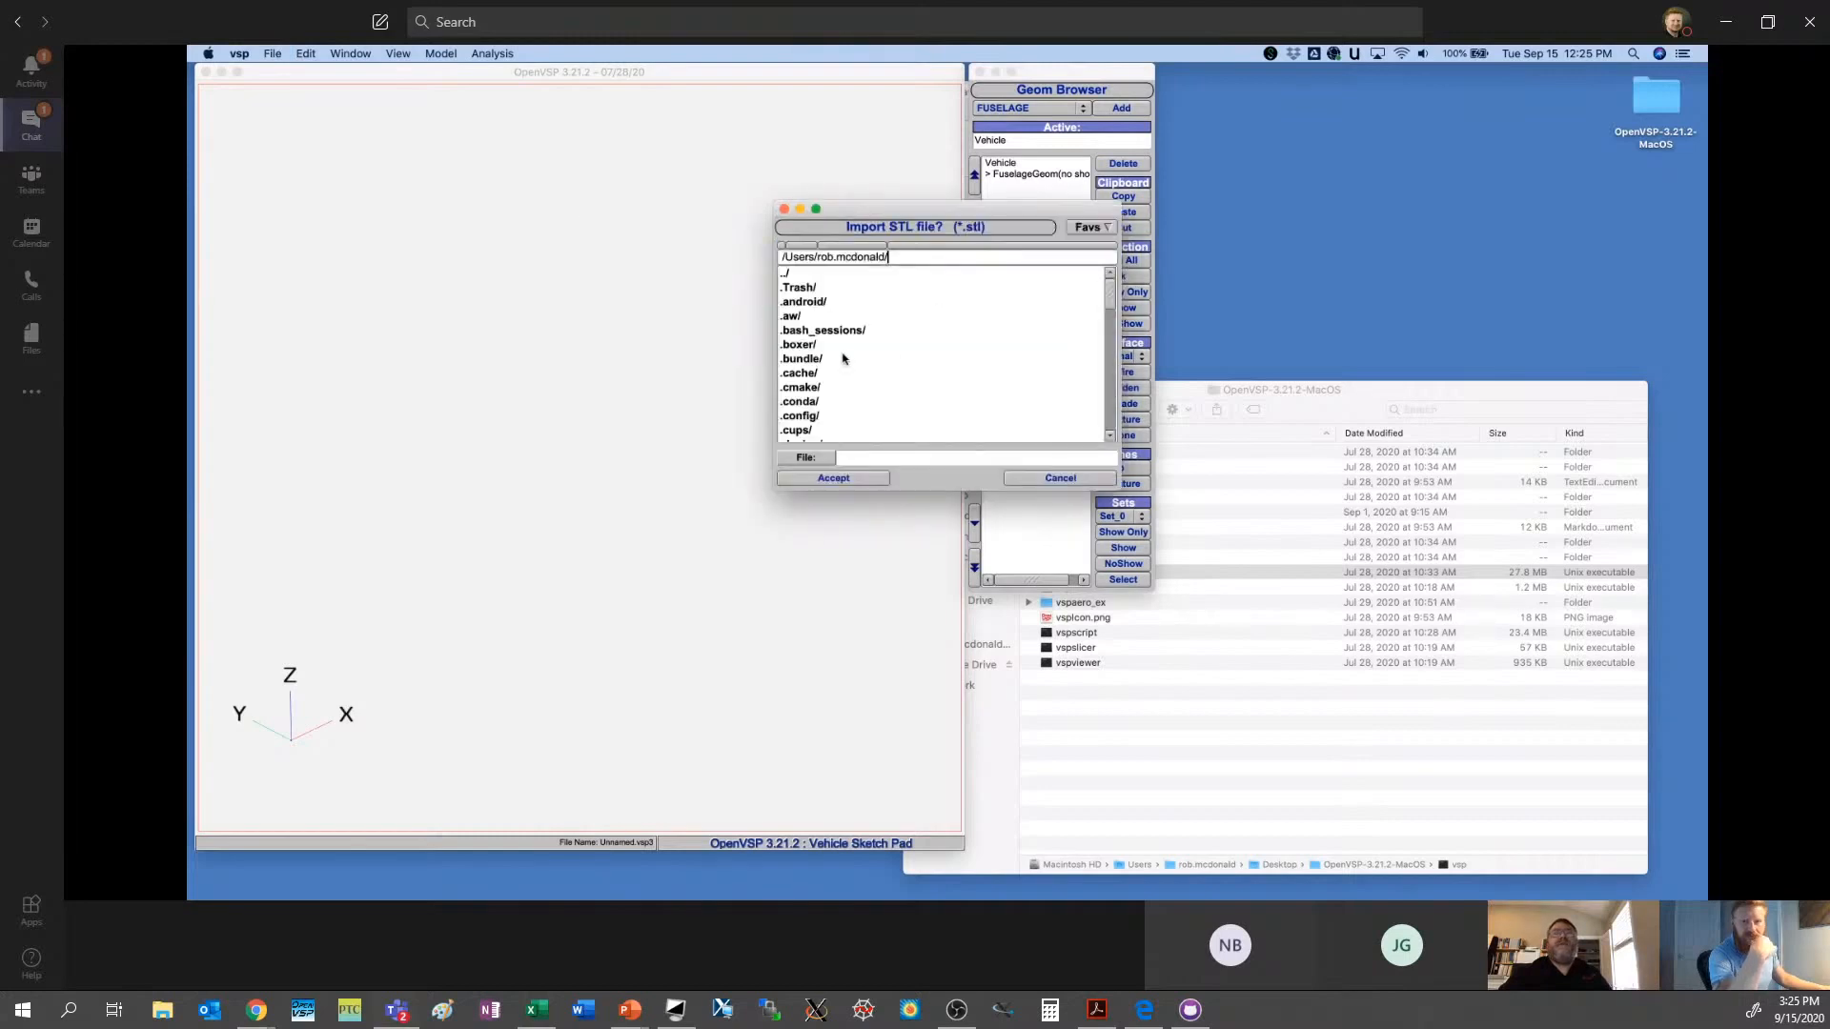
{"action": "scroll", "coordinate": [915, 409], "scroll_direction": "down", "scroll_amount": 5}
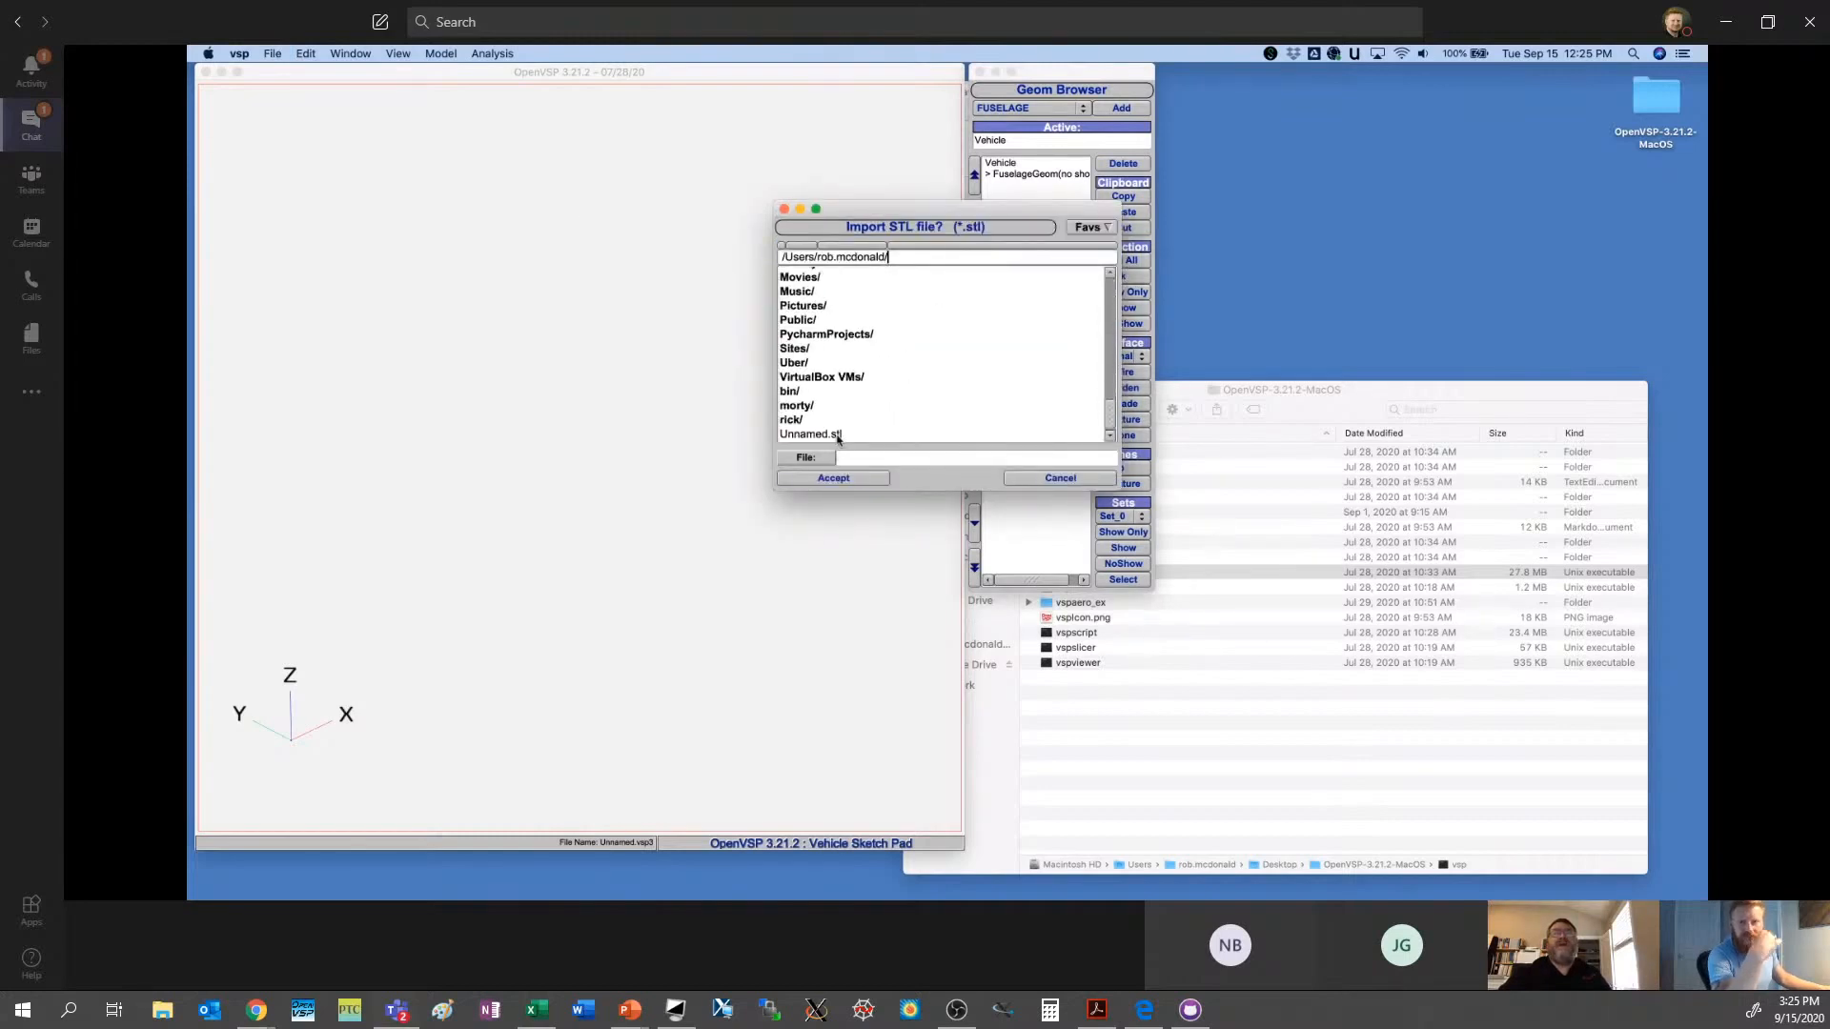
{"action": "left_click", "coordinate": [839, 435]}
{"action": "left_click", "coordinate": [785, 477]}
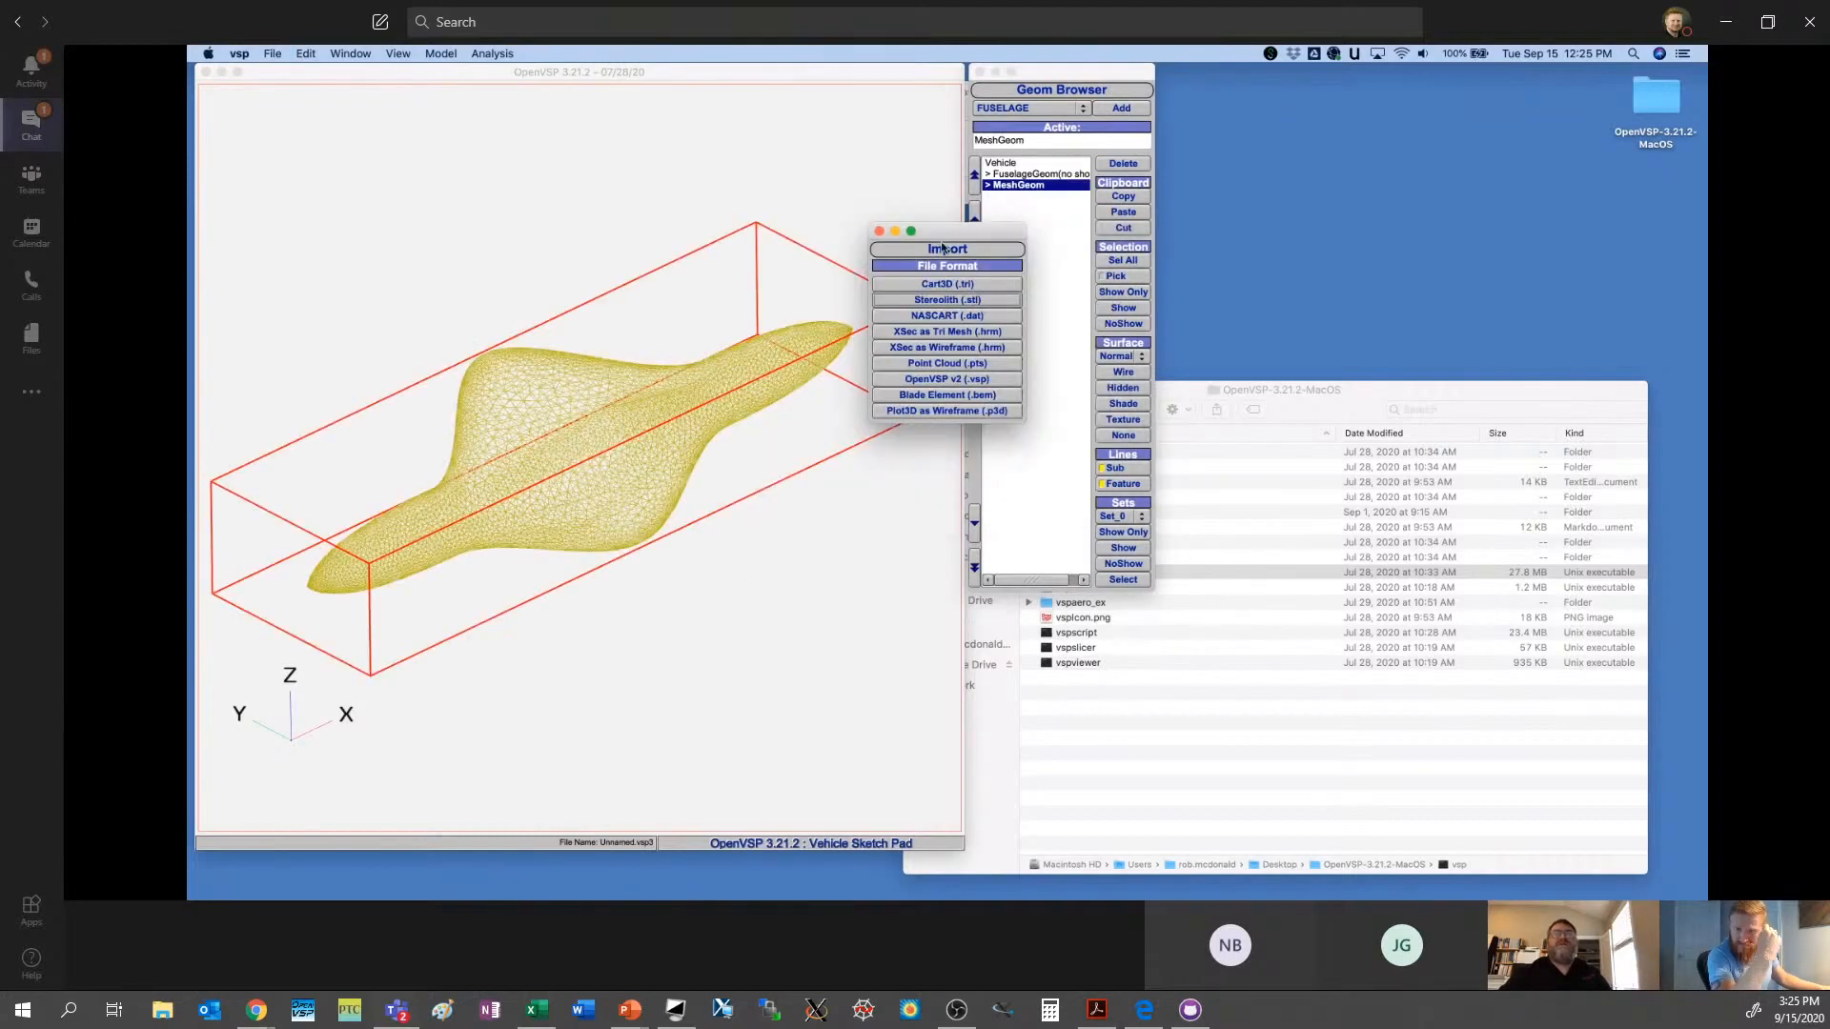
- Move the Import window out of the way and set the imported mesh to hidden-line surface display
{"action": "left_click_drag", "start_coordinate": [943, 248], "coordinate": [1076, 331]}
{"action": "left_click_drag", "start_coordinate": [732, 466], "coordinate": [739, 415]}
{"action": "left_click_drag", "start_coordinate": [1092, 324], "coordinate": [1063, 619]}
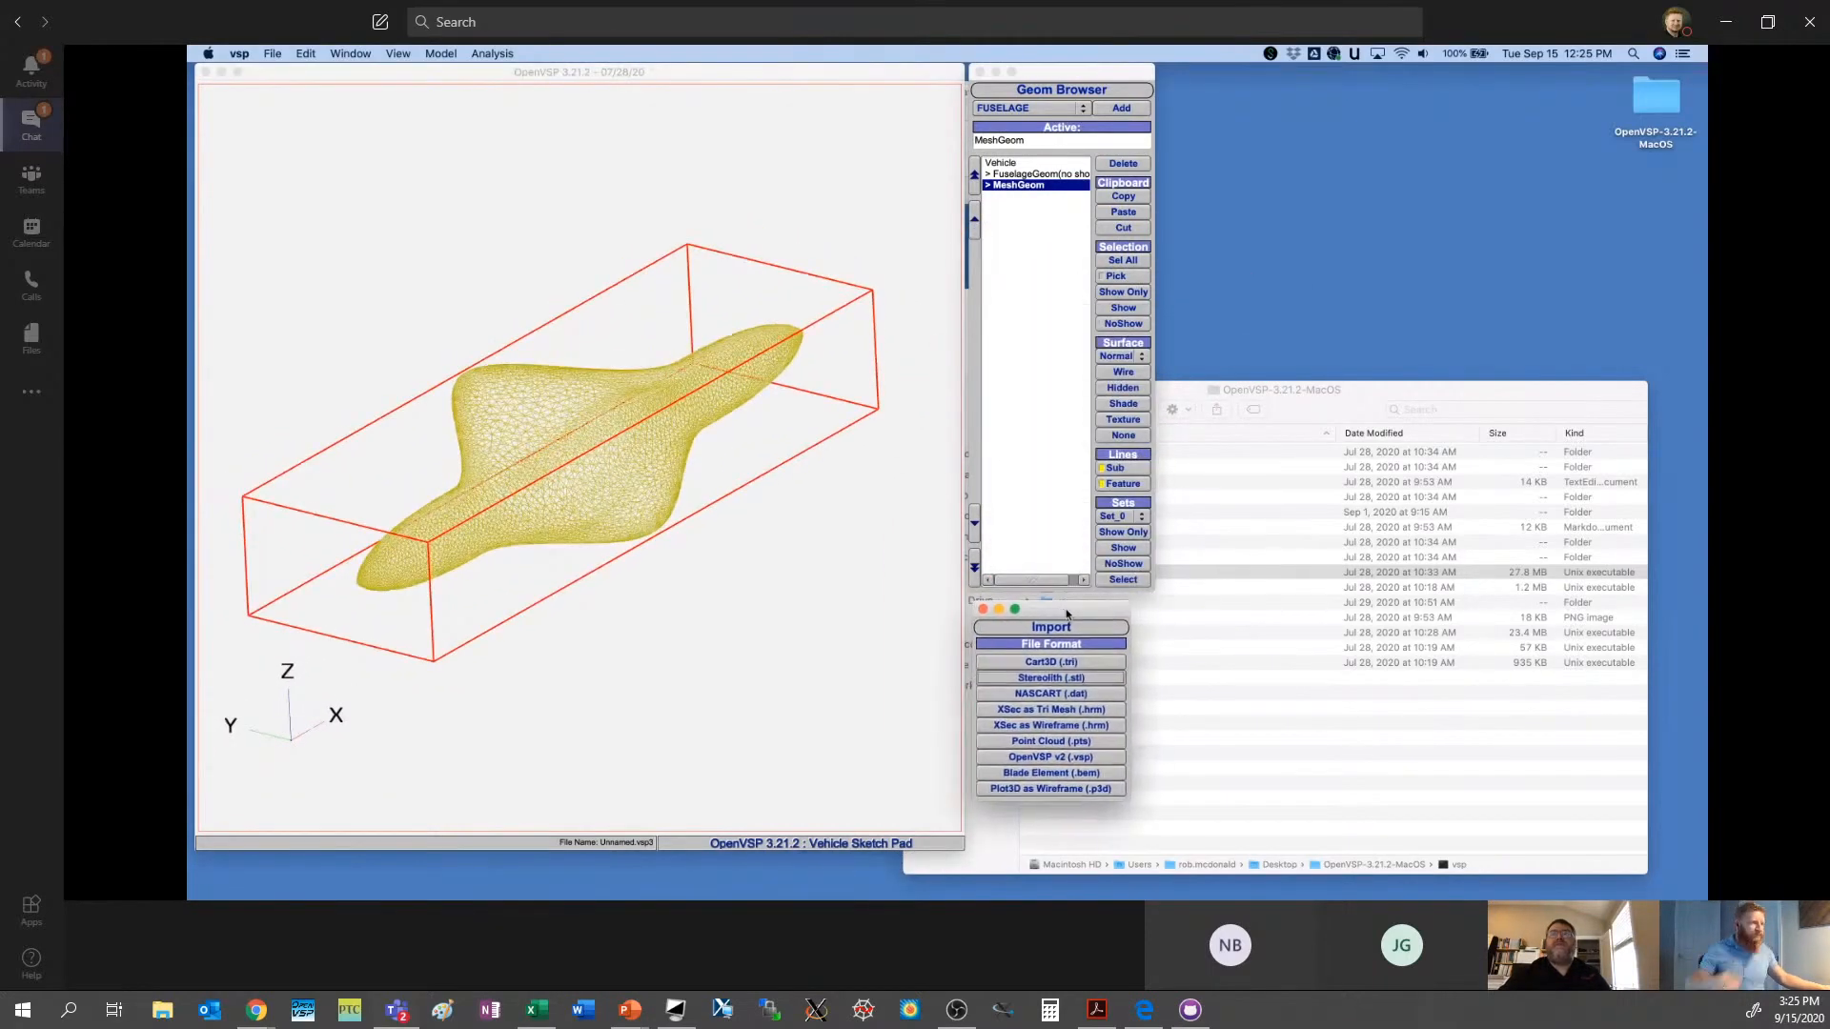
{"action": "left_click", "coordinate": [1130, 389]}
{"action": "left_click_drag", "start_coordinate": [853, 434], "coordinate": [950, 569]}
{"action": "scroll", "coordinate": [642, 396], "scroll_direction": "up", "scroll_amount": 5}
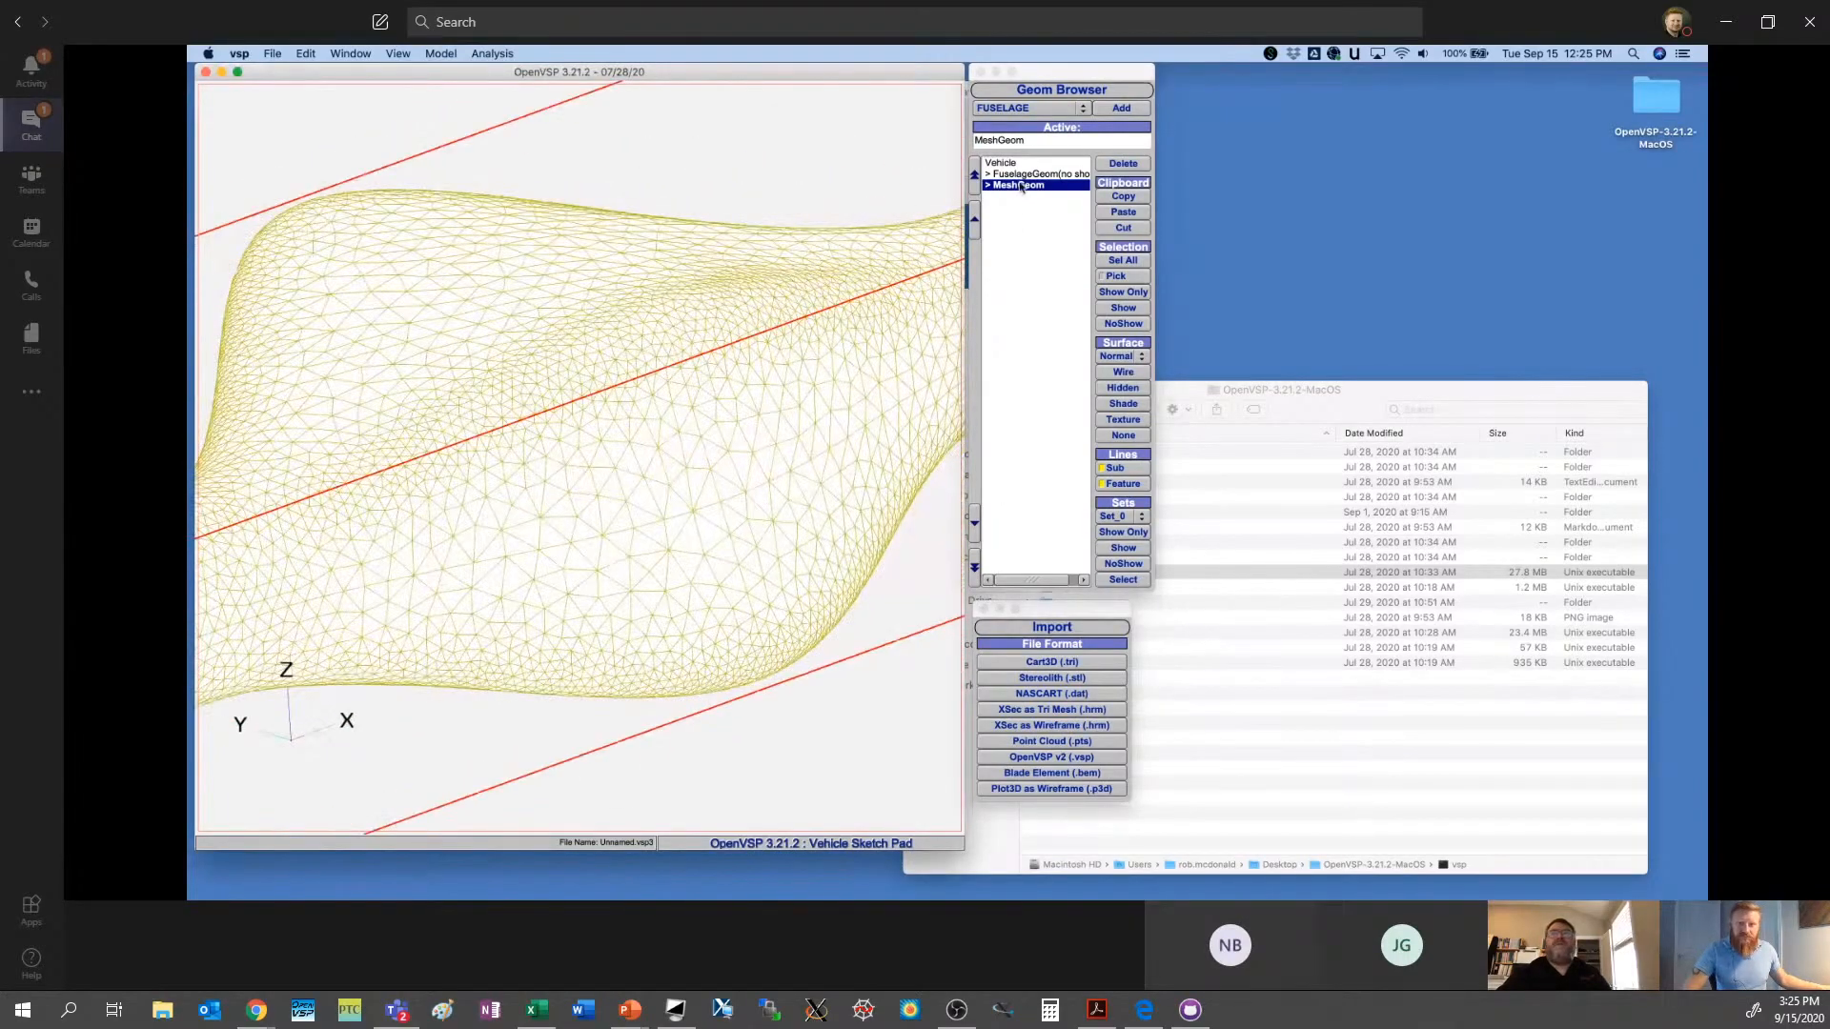
{"action": "scroll", "coordinate": [714, 459], "scroll_direction": "down", "scroll_amount": 8}
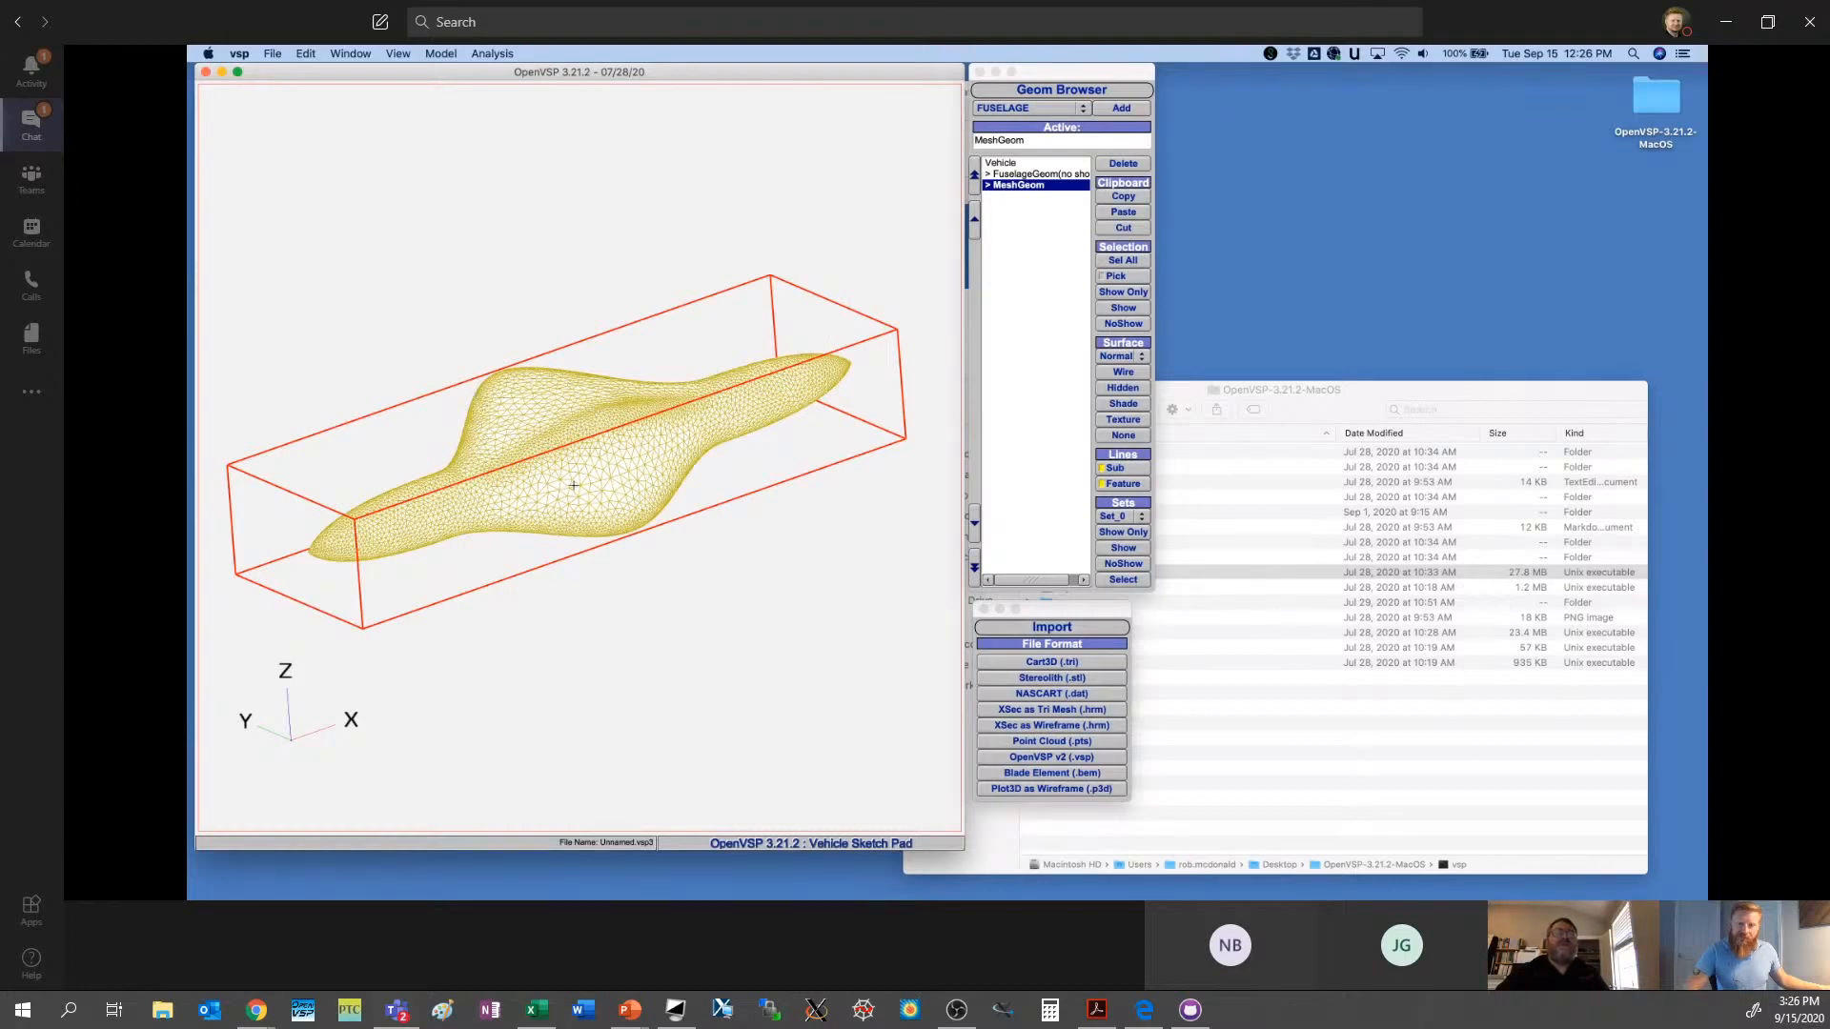
{"action": "left_click_drag", "start_coordinate": [574, 486], "coordinate": [647, 417]}
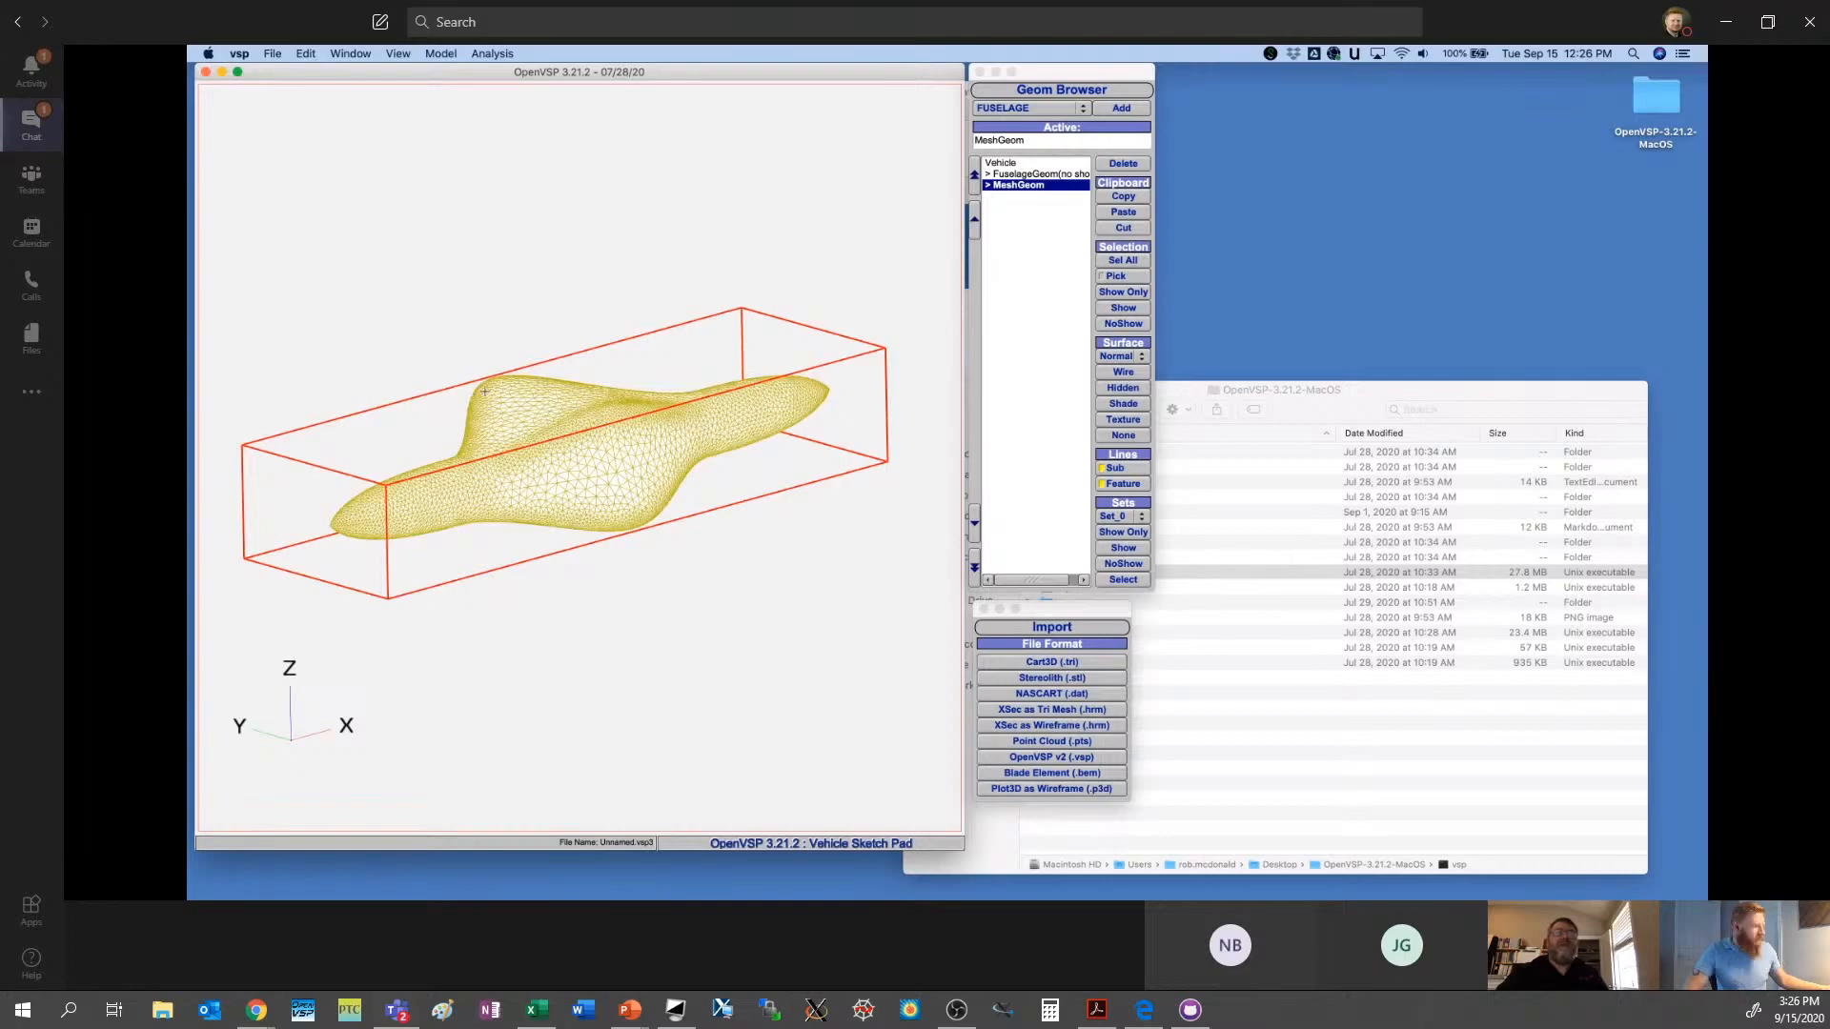
{"action": "left_click_drag", "start_coordinate": [587, 484], "coordinate": [565, 502]}
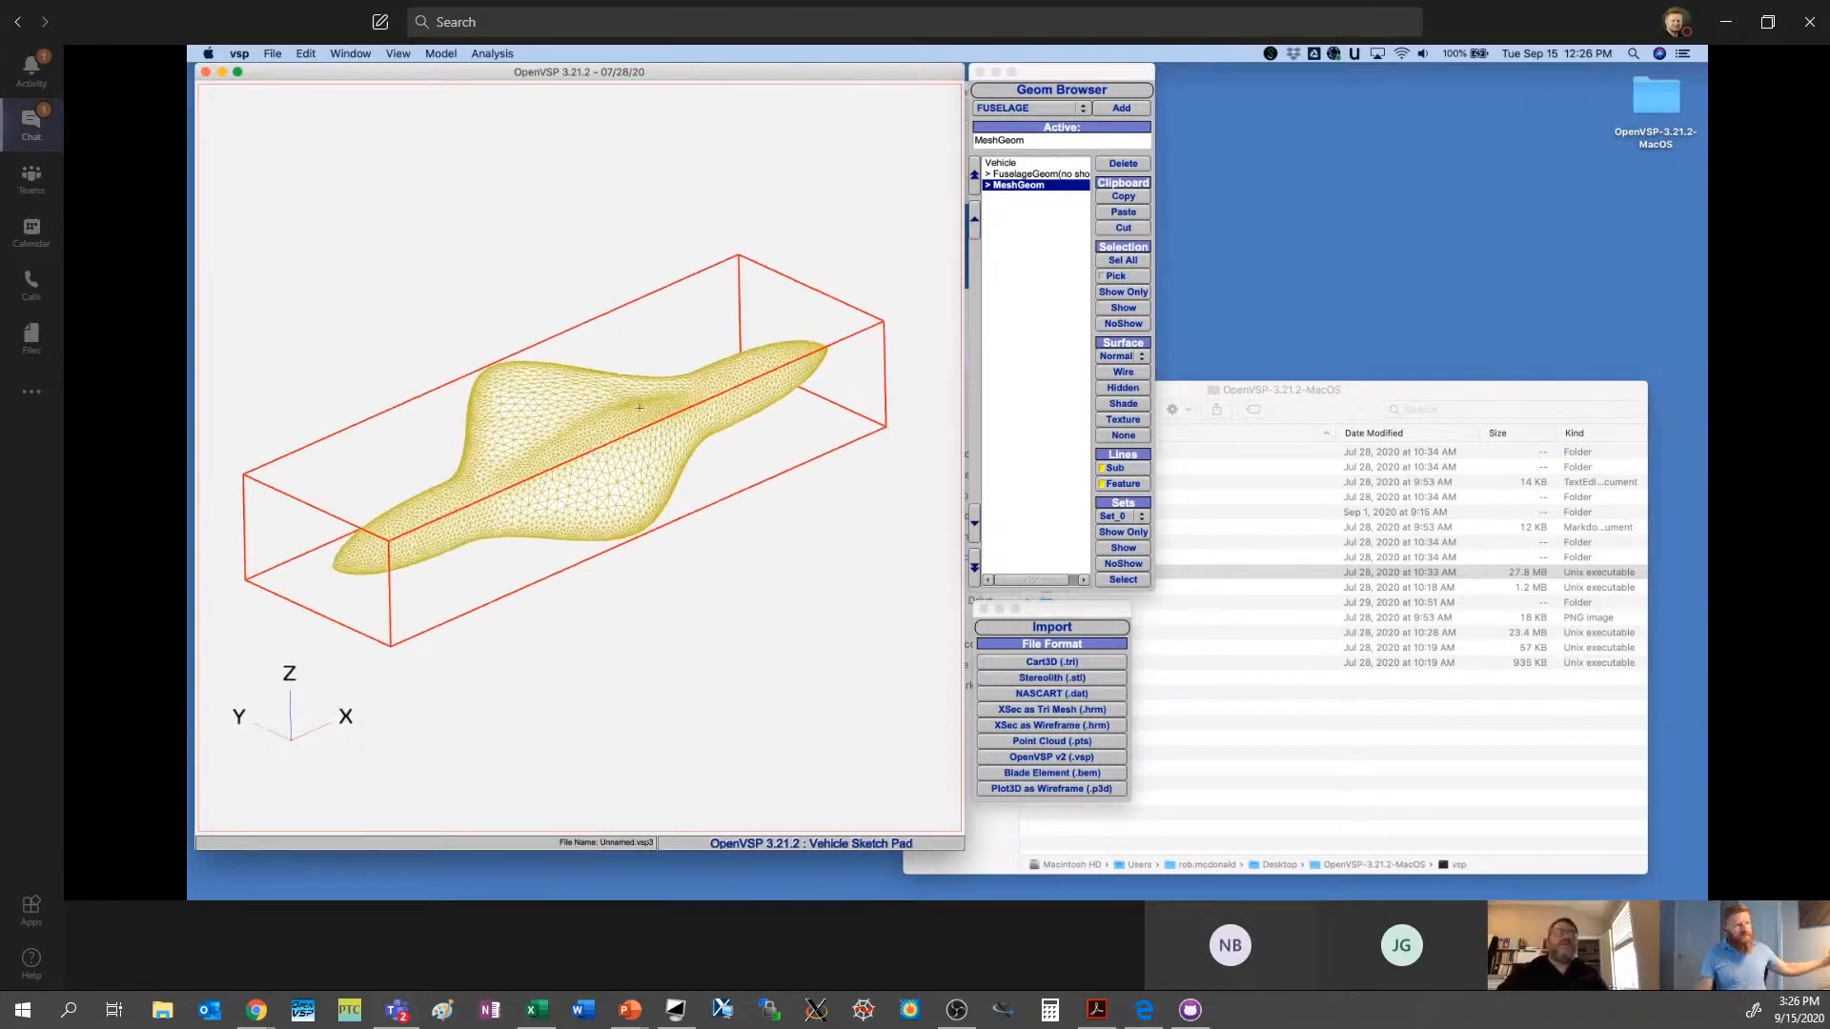
{"action": "scroll", "coordinate": [706, 480], "scroll_direction": "up", "scroll_amount": 8}
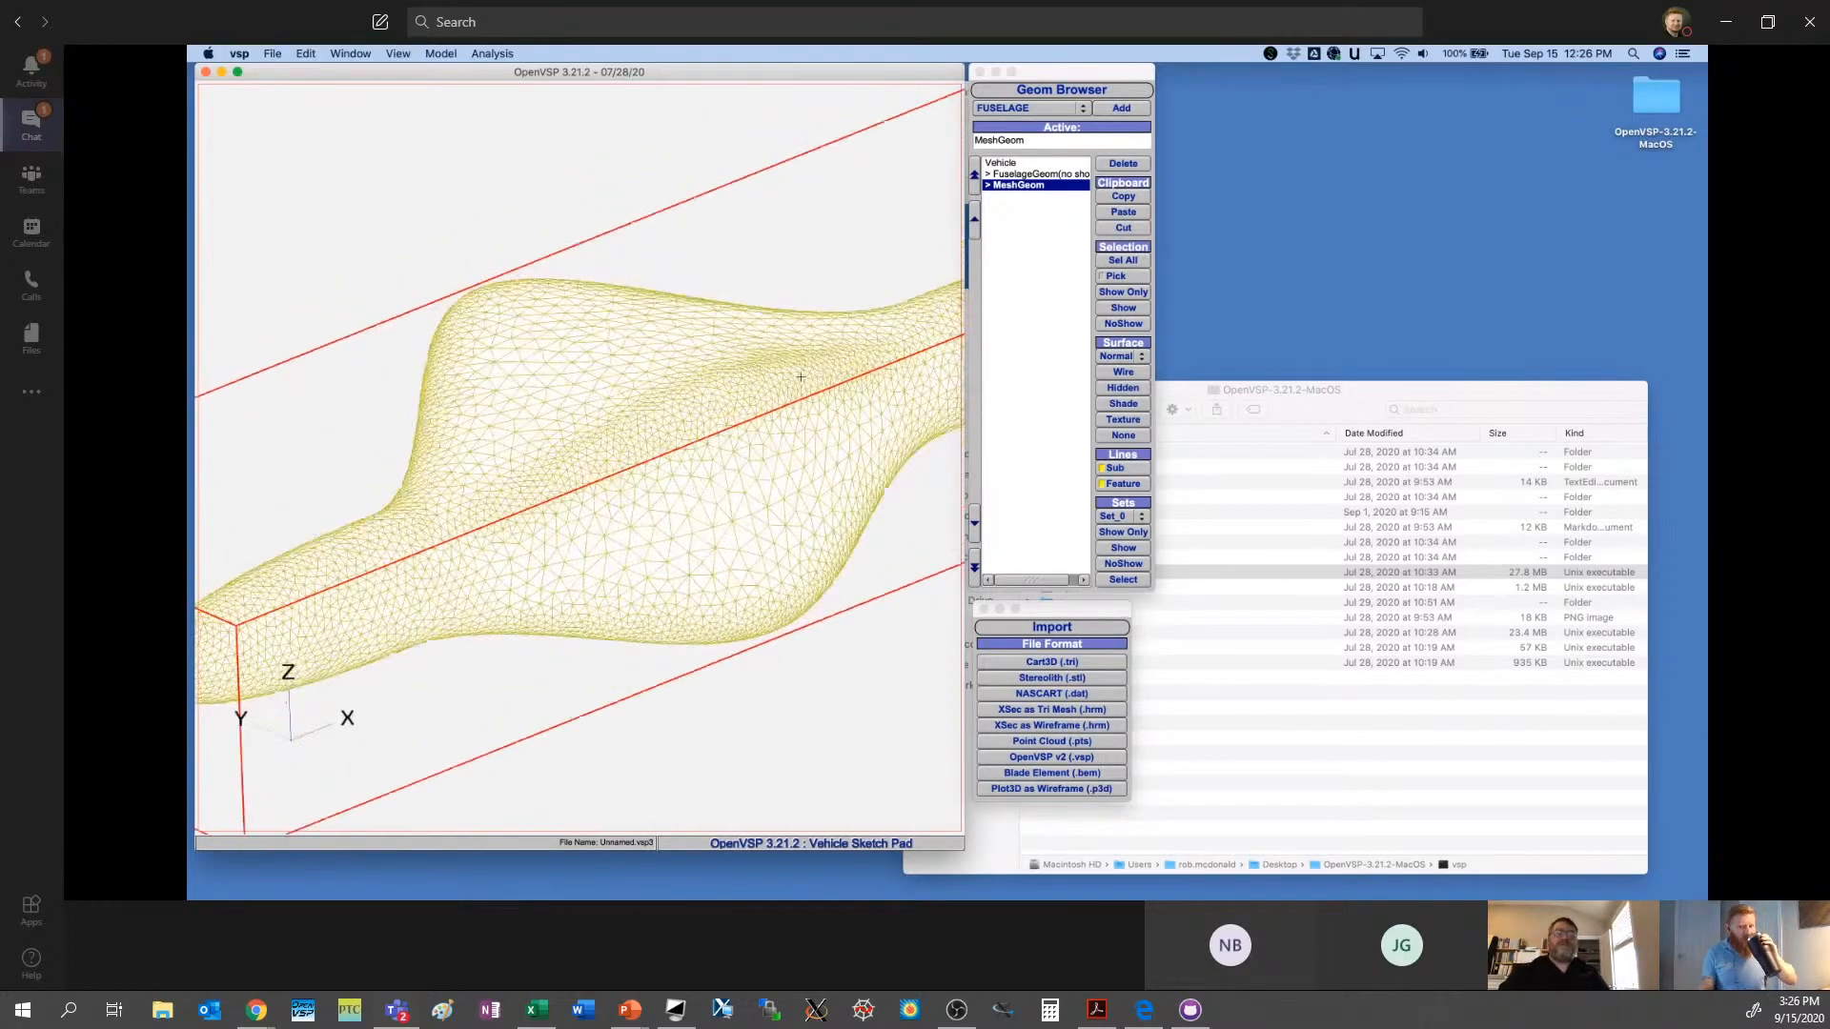
- Convert the imported mesh to a point cloud
{"action": "double_click", "coordinate": [1018, 185]}
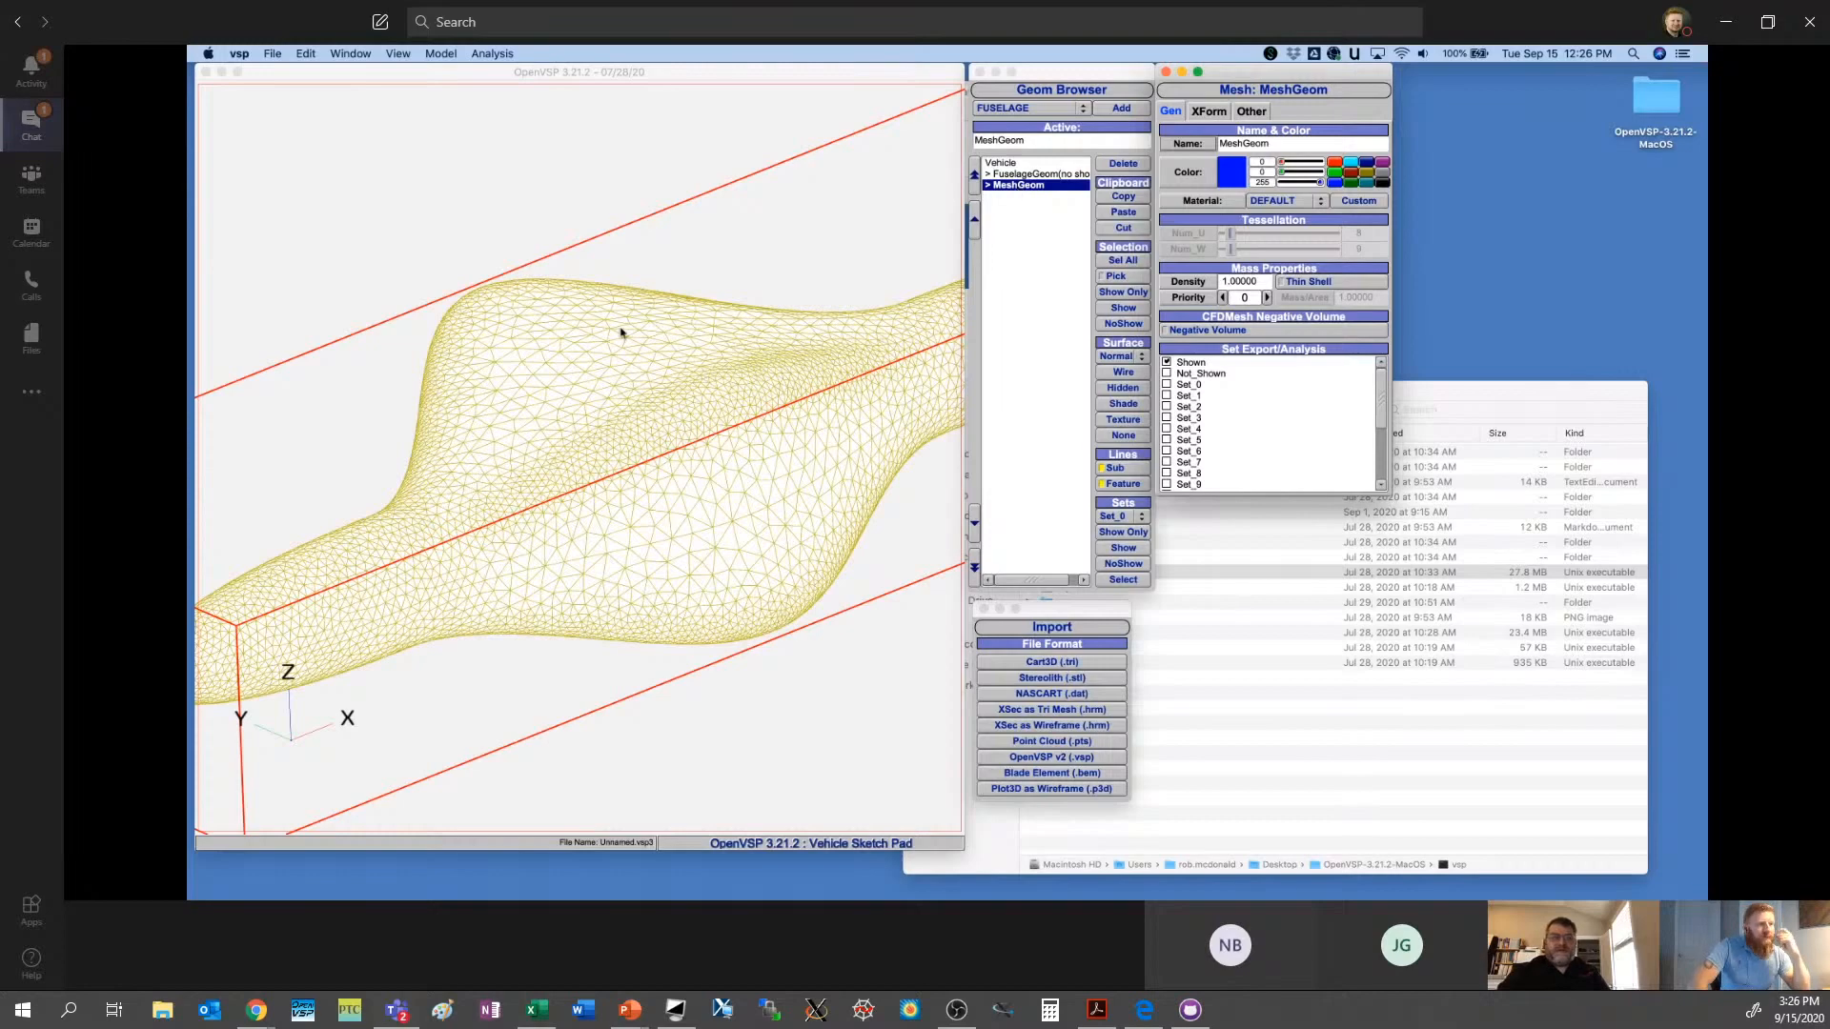
{"action": "left_click", "coordinate": [1252, 113]}
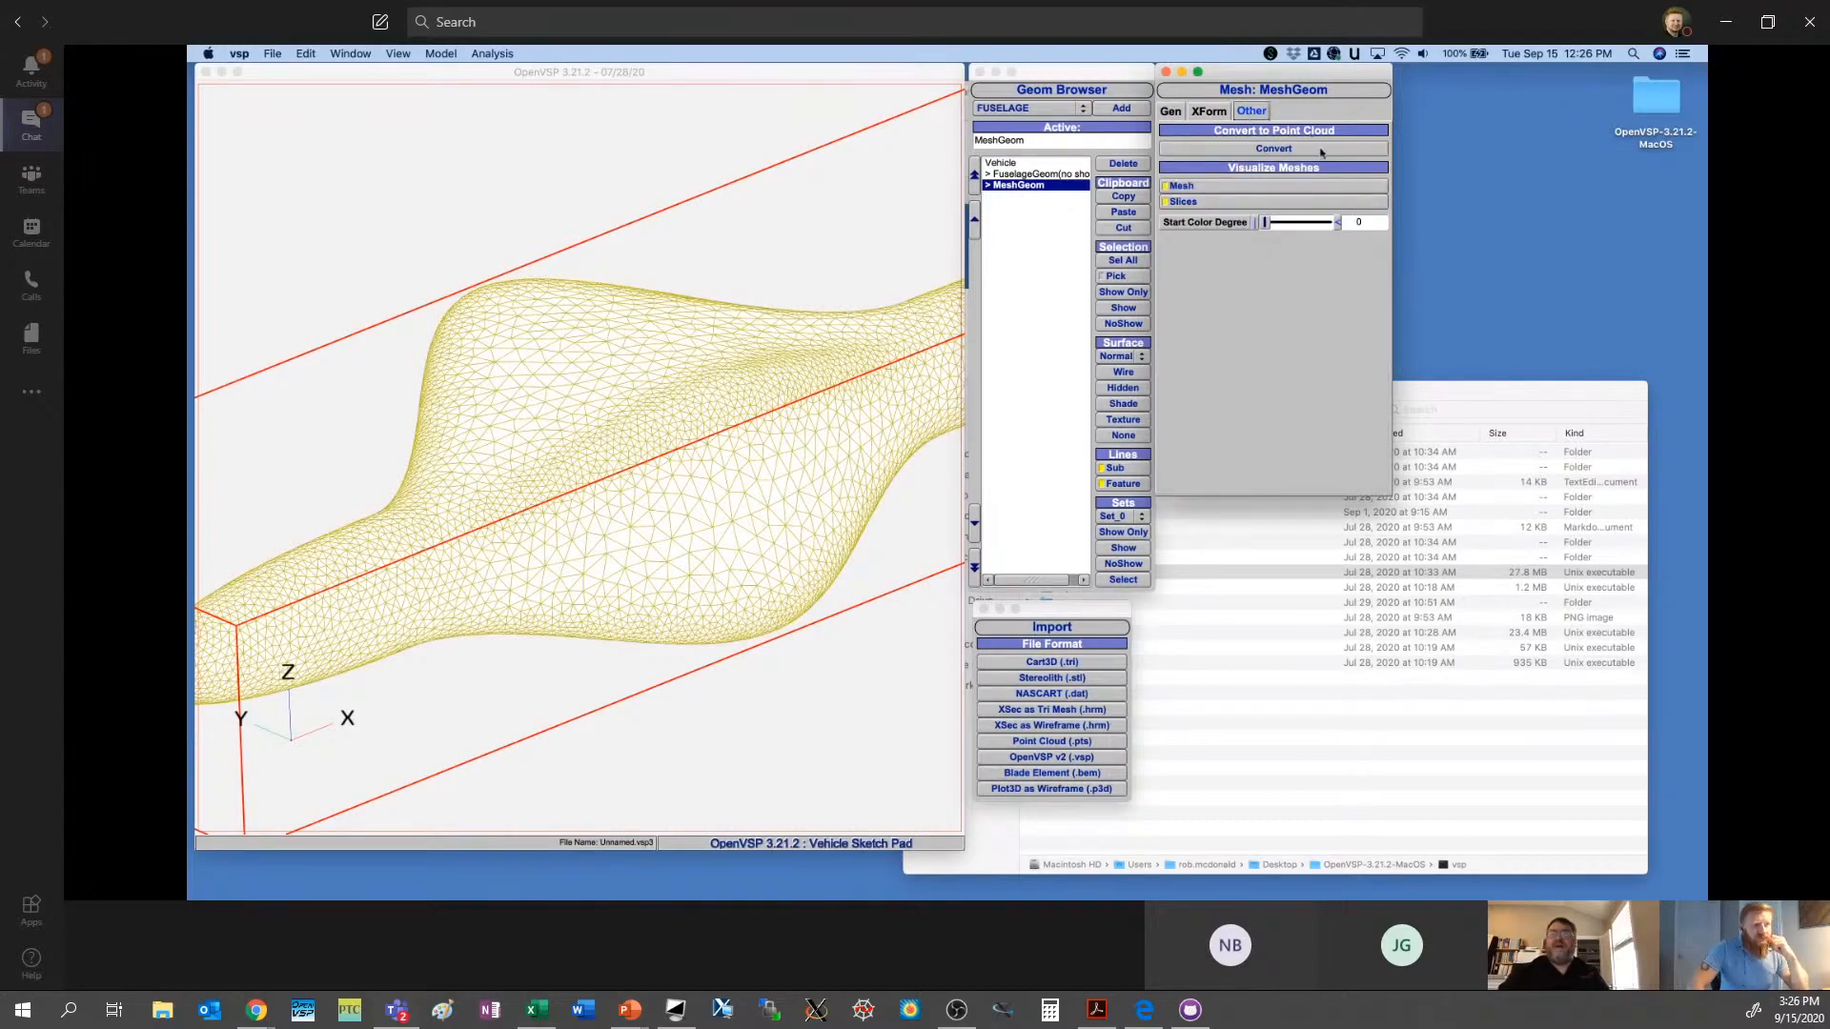
{"action": "left_click", "coordinate": [1231, 149]}
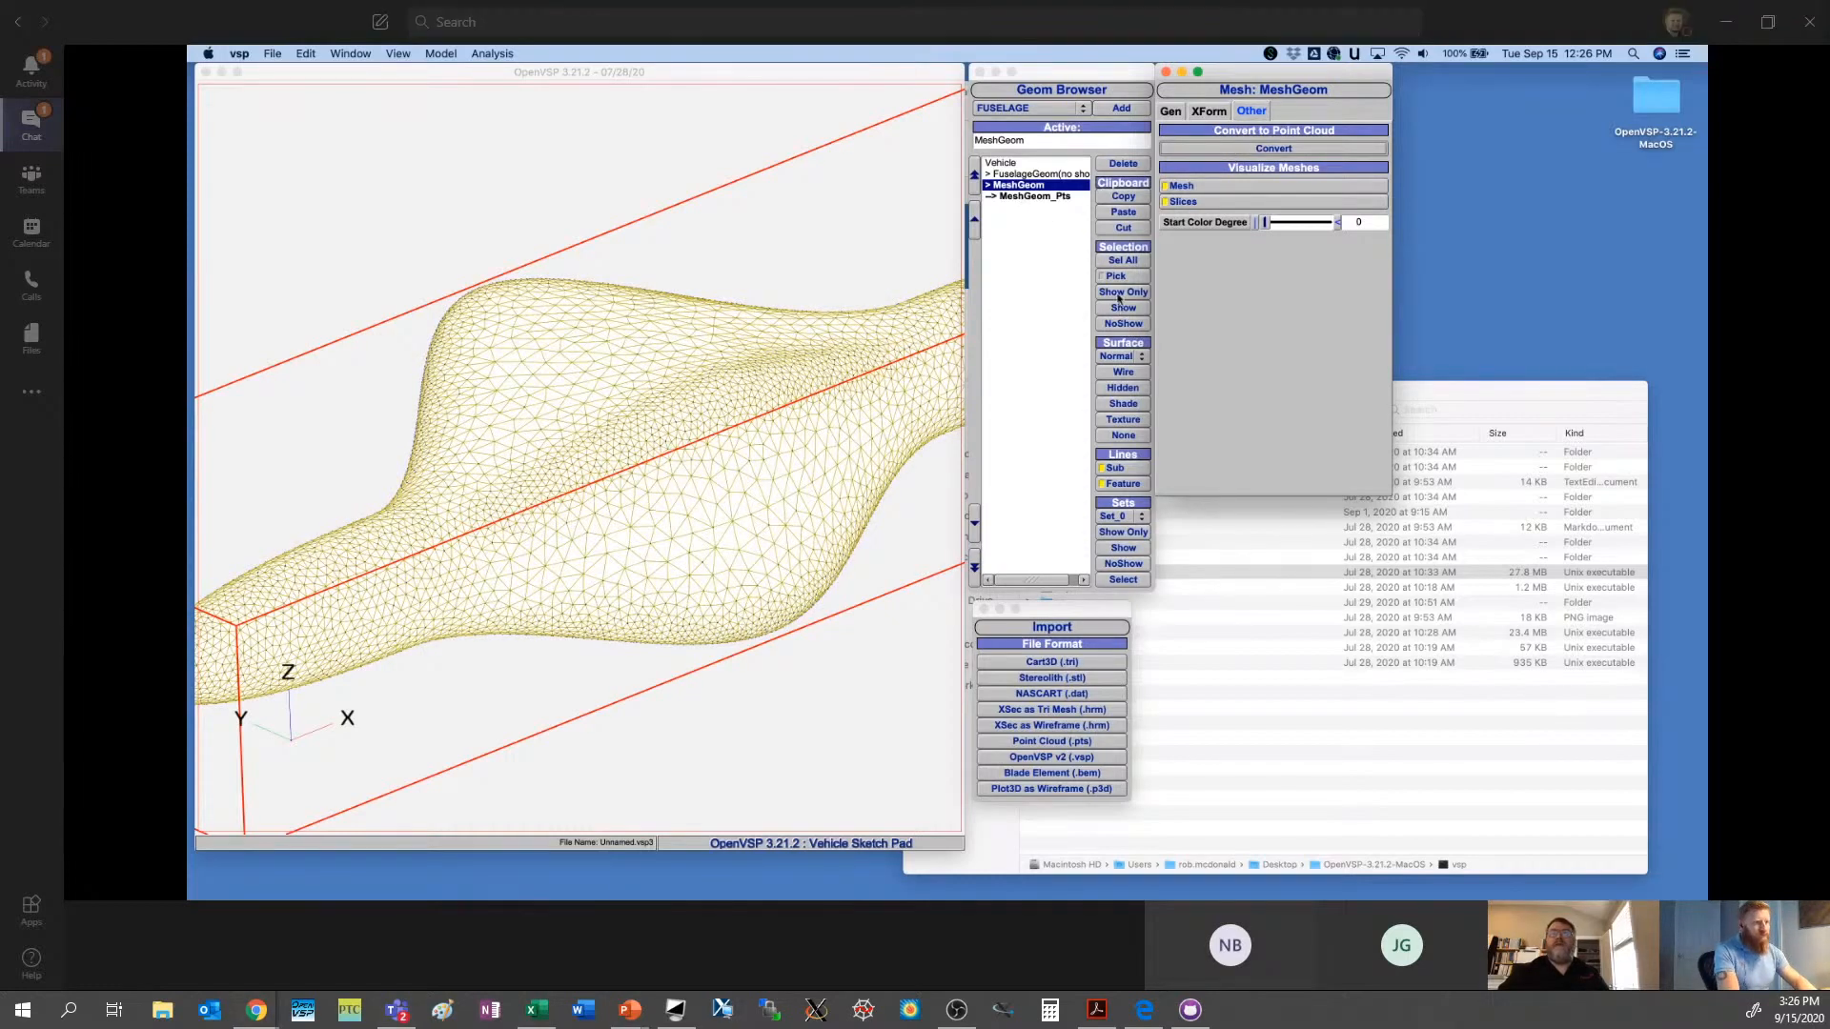
- Show only the point cloud made from the mesh and clear the selection
{"action": "left_click", "coordinate": [1037, 197]}
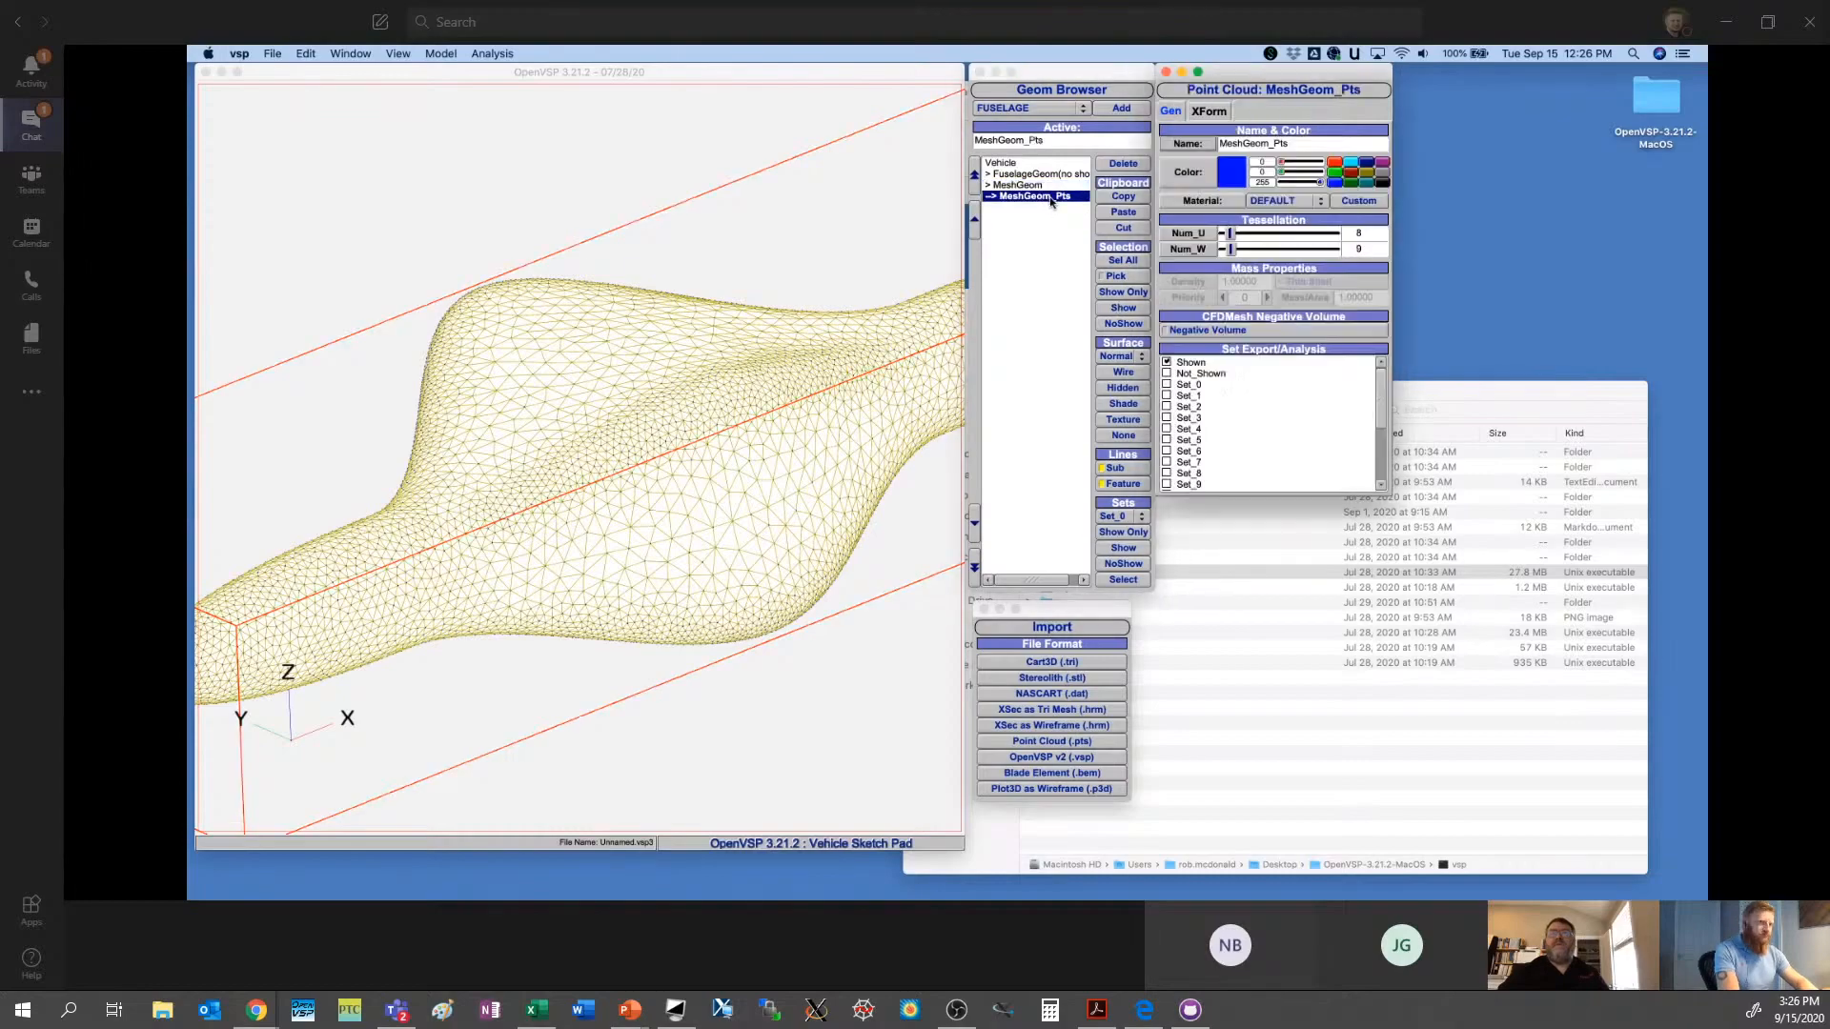
{"action": "left_click", "coordinate": [1124, 292]}
{"action": "left_click", "coordinate": [988, 282]}
{"action": "left_click_drag", "start_coordinate": [858, 362], "coordinate": [579, 418]}
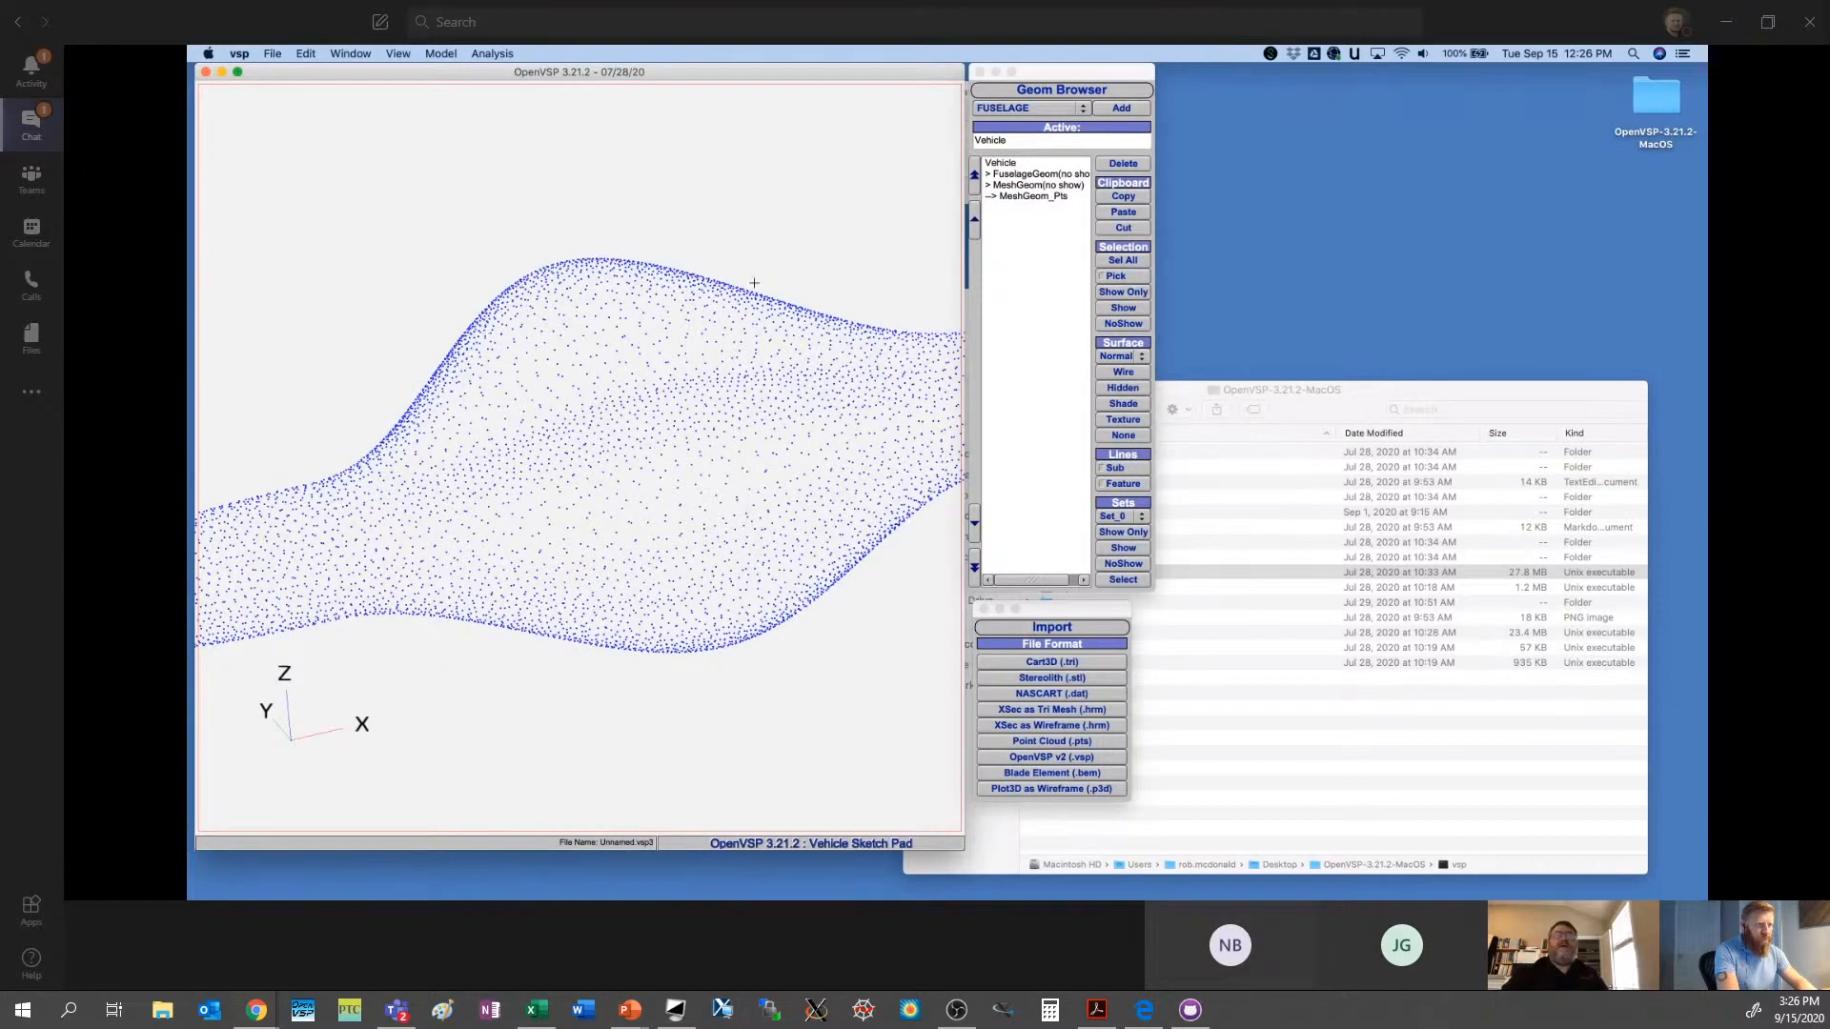
{"action": "left_click", "coordinate": [1006, 250]}
- Add a Stack geometry to the vehicle and set its surface display to shaded
{"action": "left_click", "coordinate": [1013, 109]}
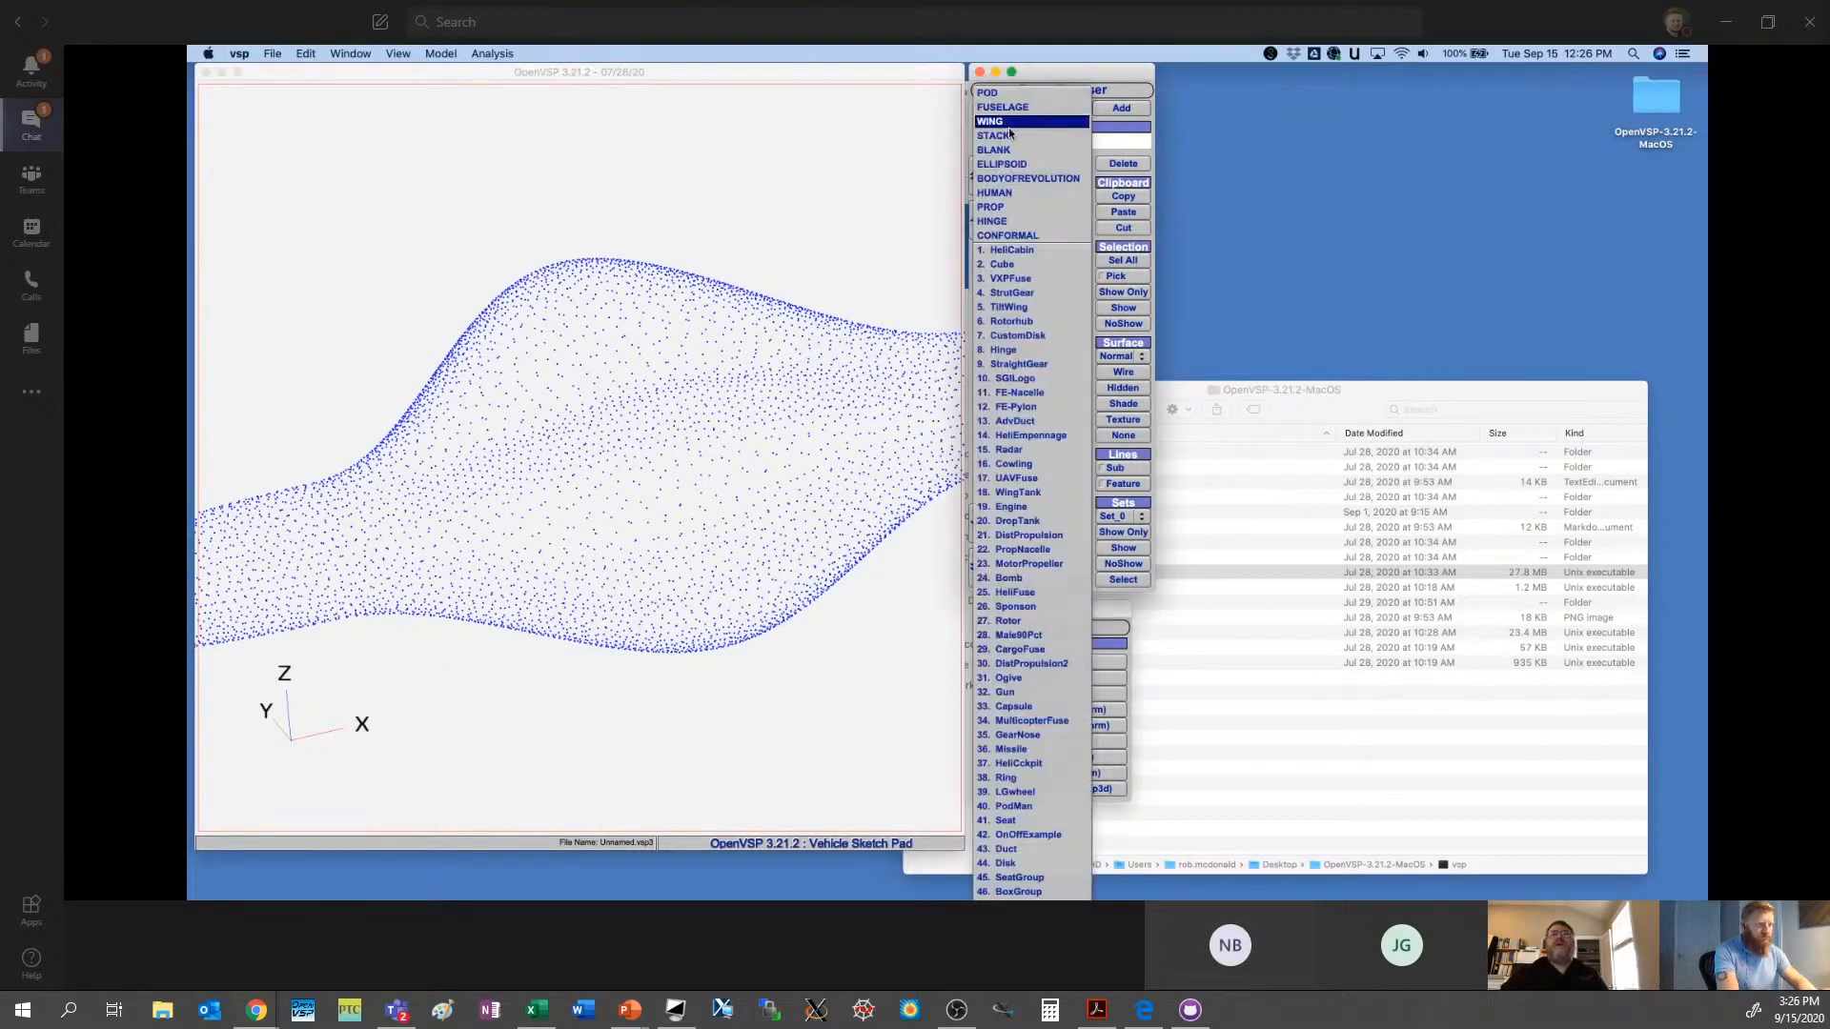
{"action": "left_click", "coordinate": [1013, 136]}
{"action": "left_click", "coordinate": [1122, 108]}
{"action": "left_click_drag", "start_coordinate": [640, 478], "coordinate": [689, 441]}
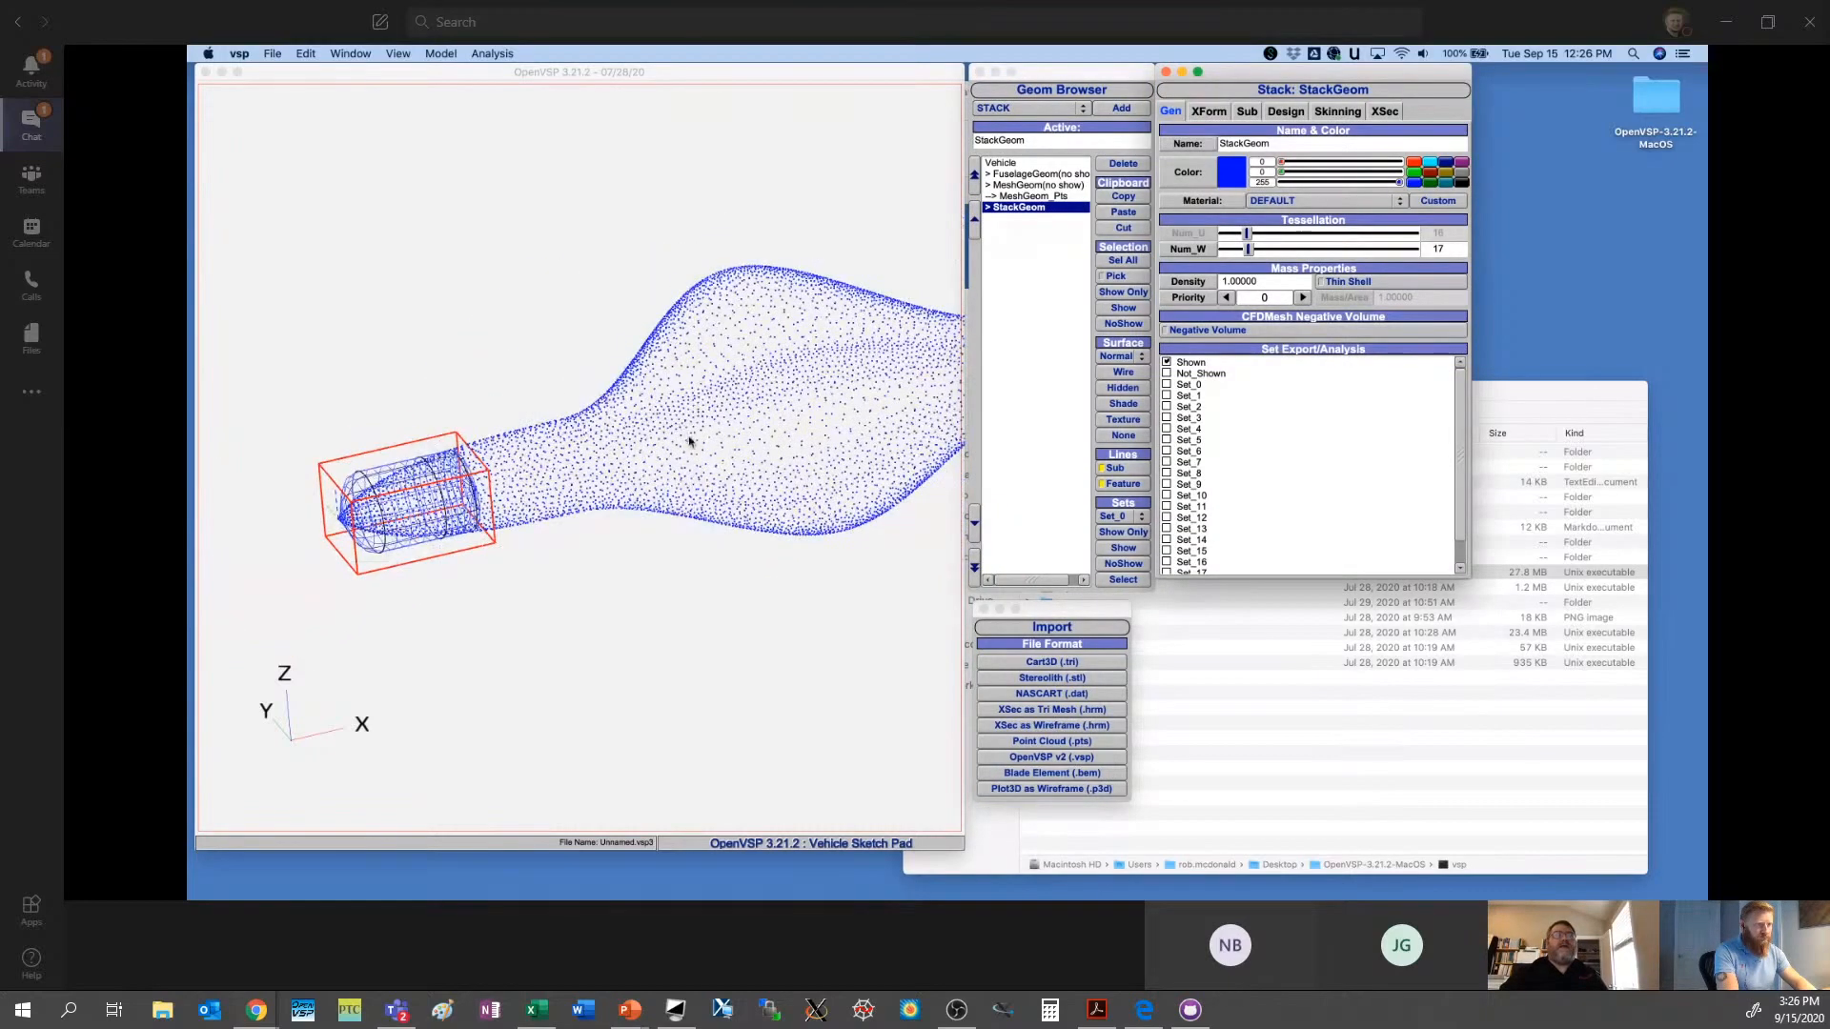
{"action": "left_click", "coordinate": [1124, 404]}
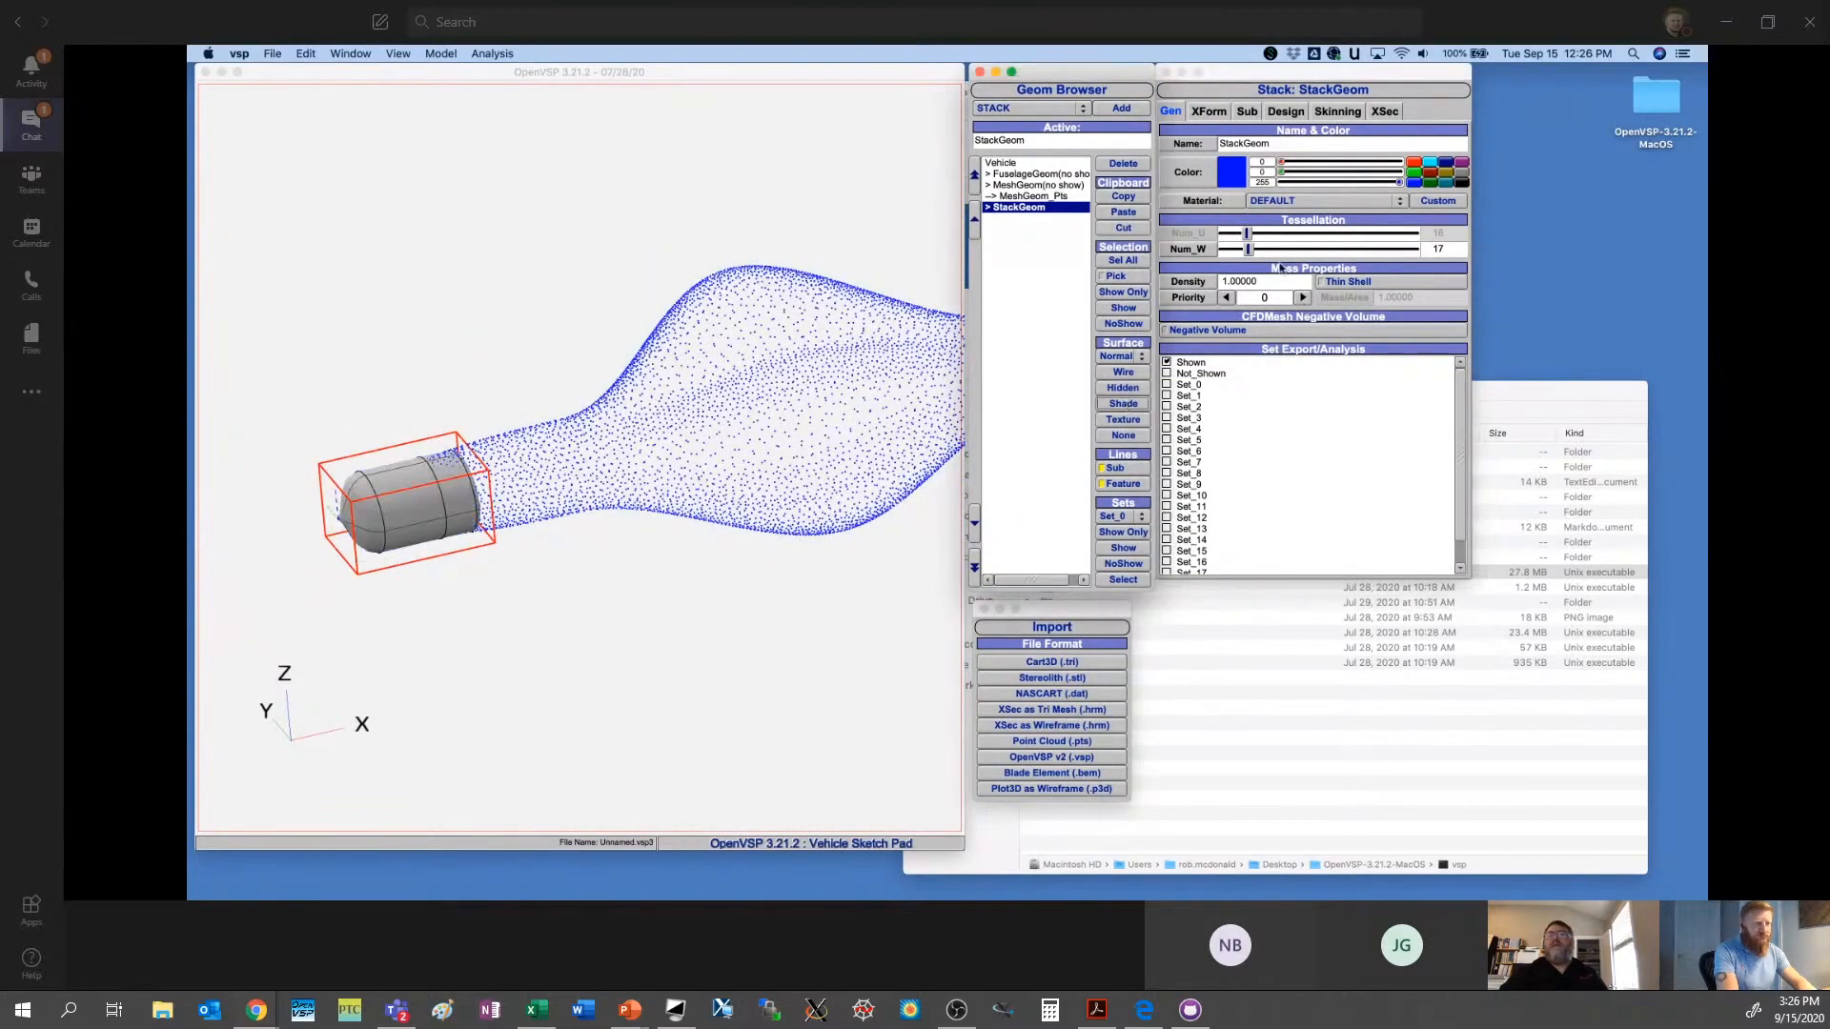
- Cut the stack's cross sections from the tail end until only sections 0 and 1 remain
{"action": "left_click", "coordinate": [1382, 112]}
{"action": "left_click", "coordinate": [1440, 143]}
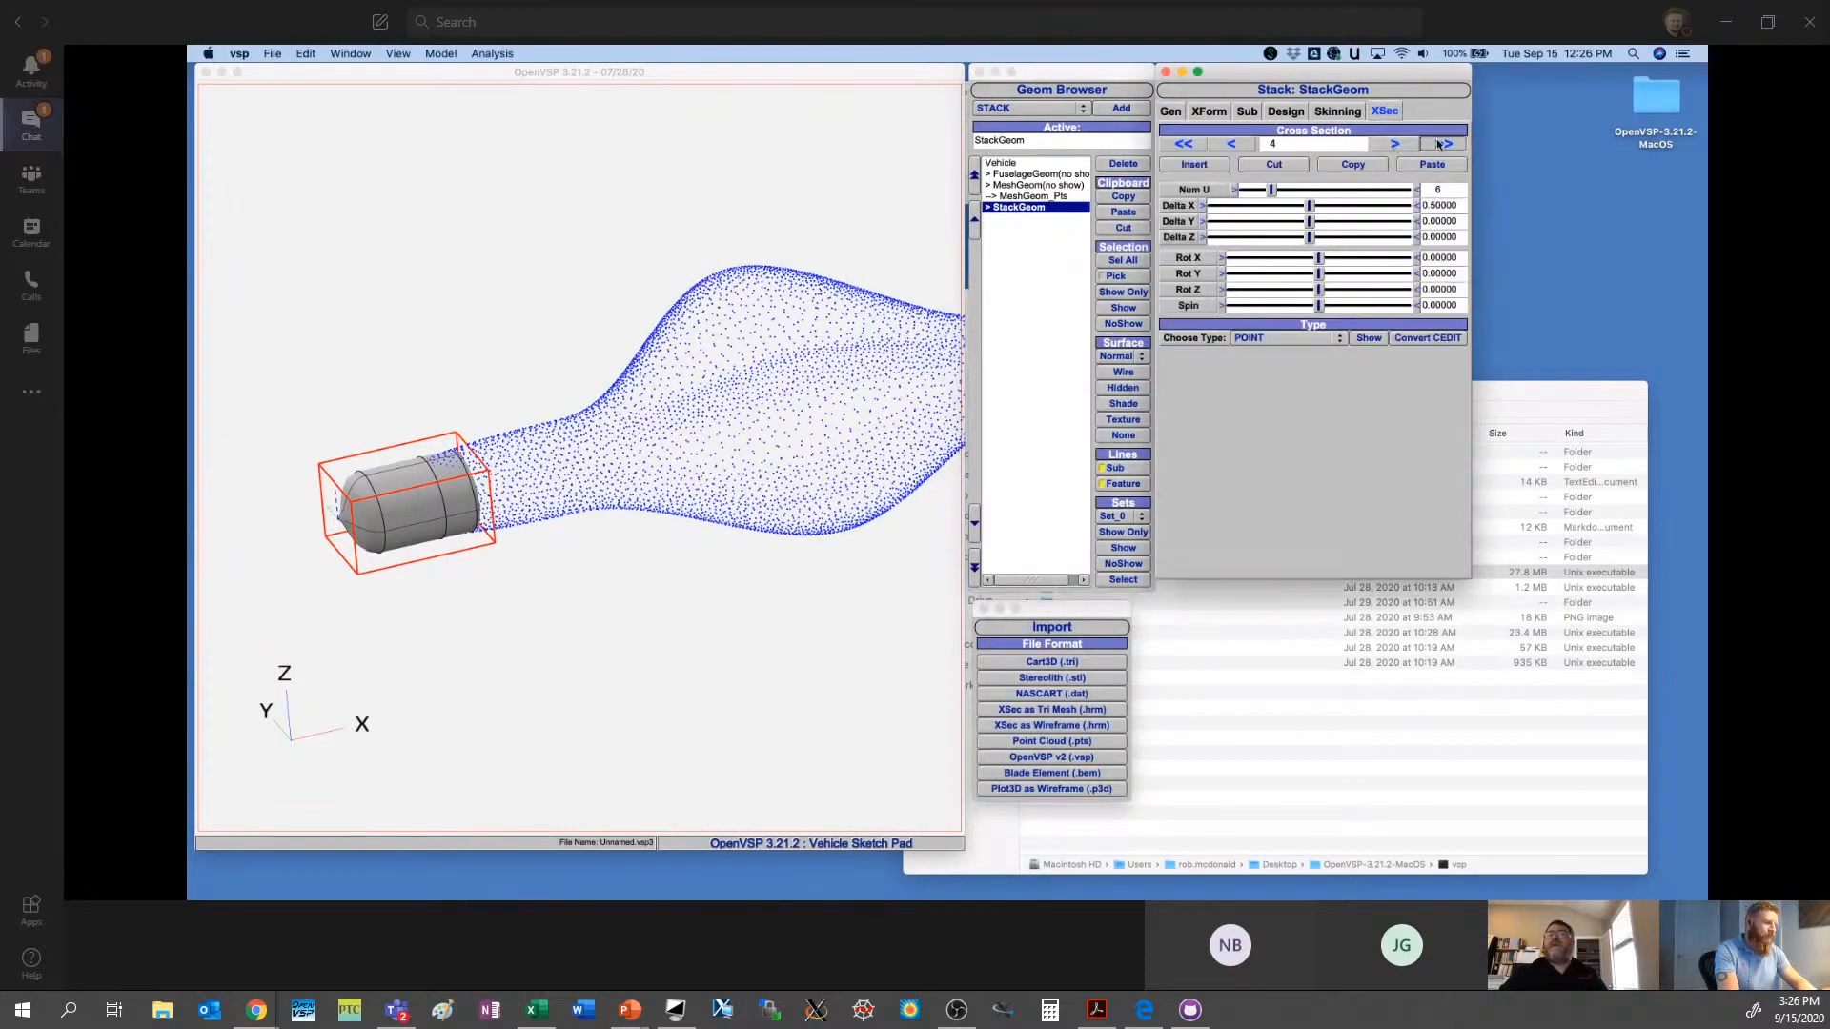
{"action": "left_click", "coordinate": [1271, 165]}
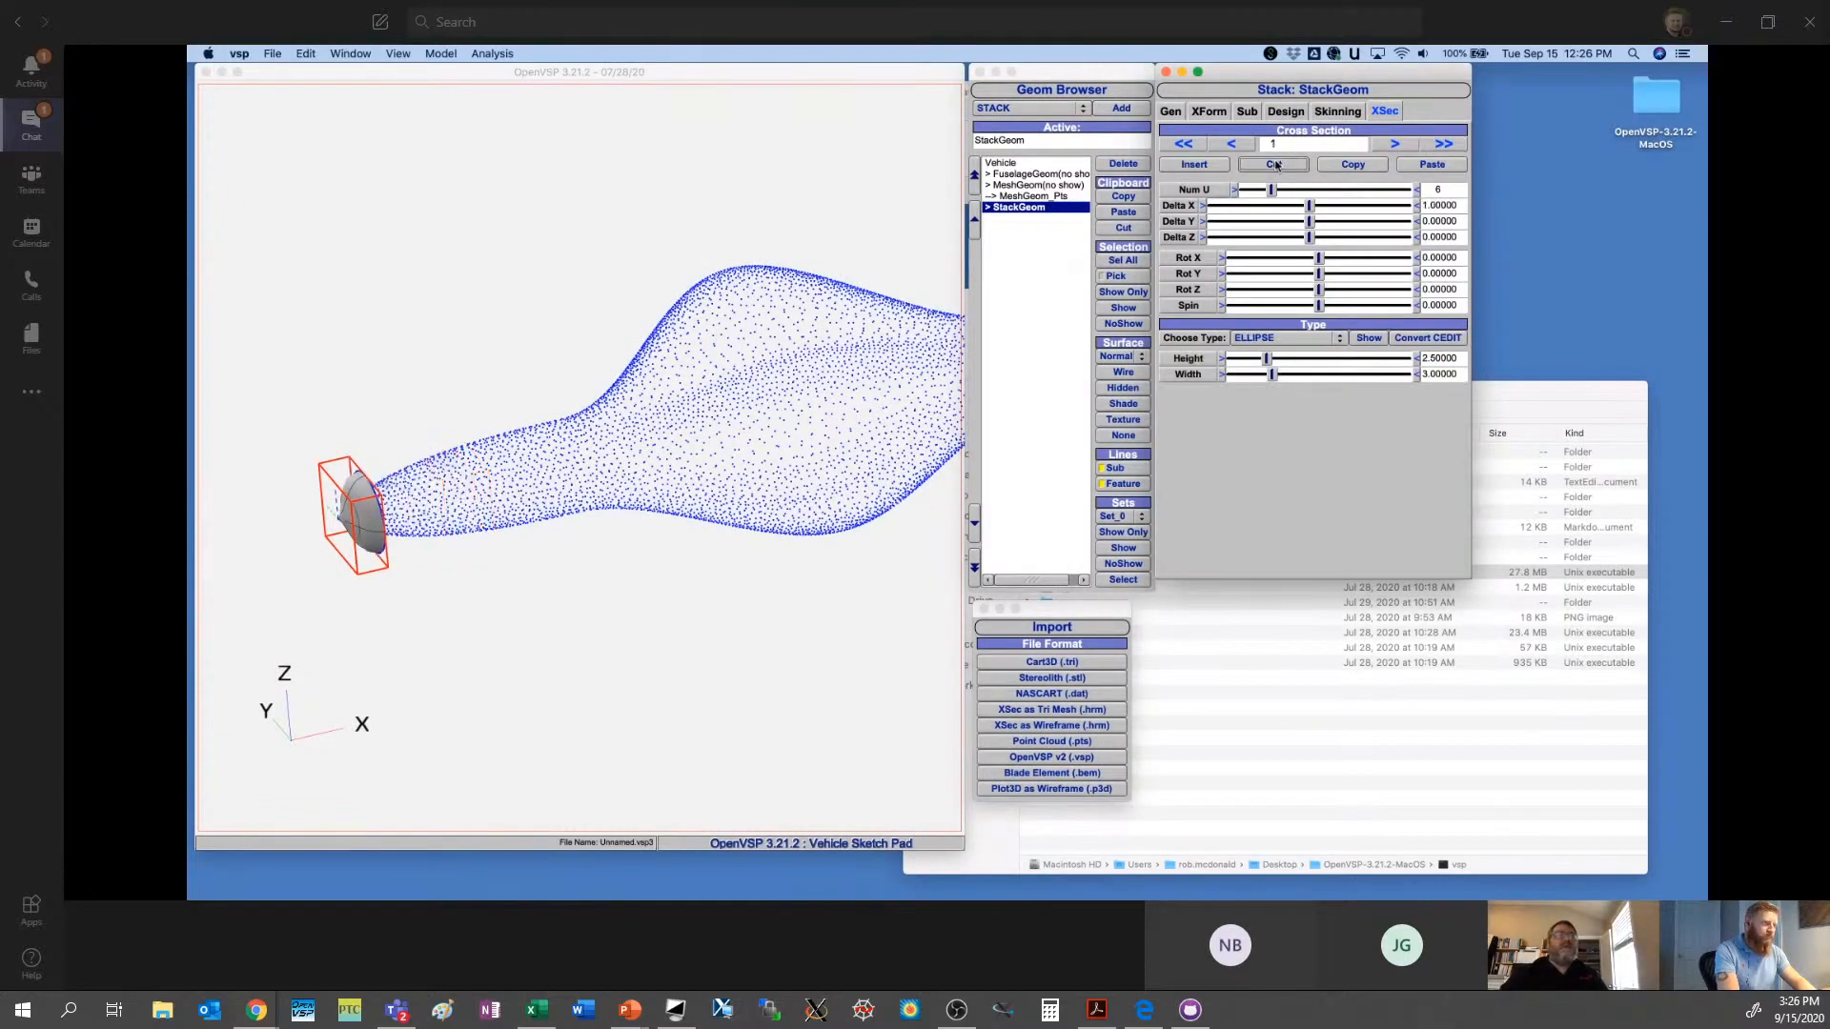
{"action": "left_click", "coordinate": [1234, 144]}
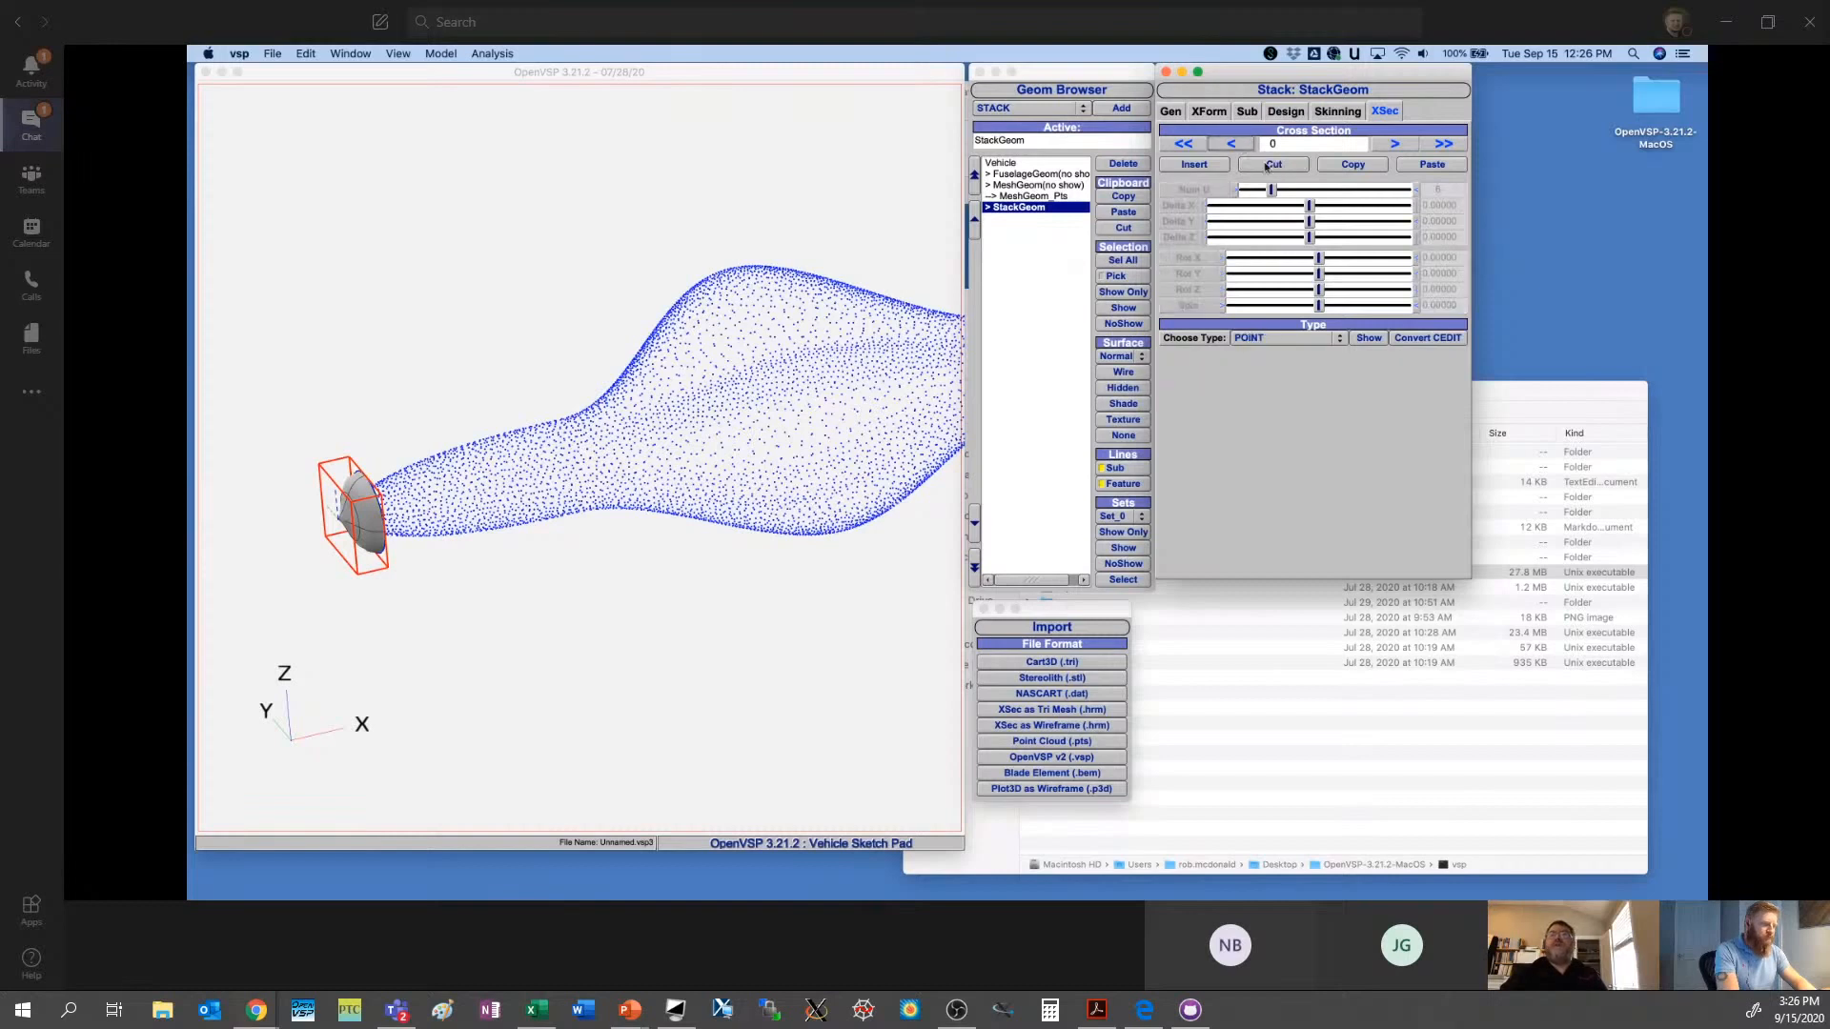
{"action": "left_click", "coordinate": [1266, 166]}
{"action": "left_click", "coordinate": [1391, 143]}
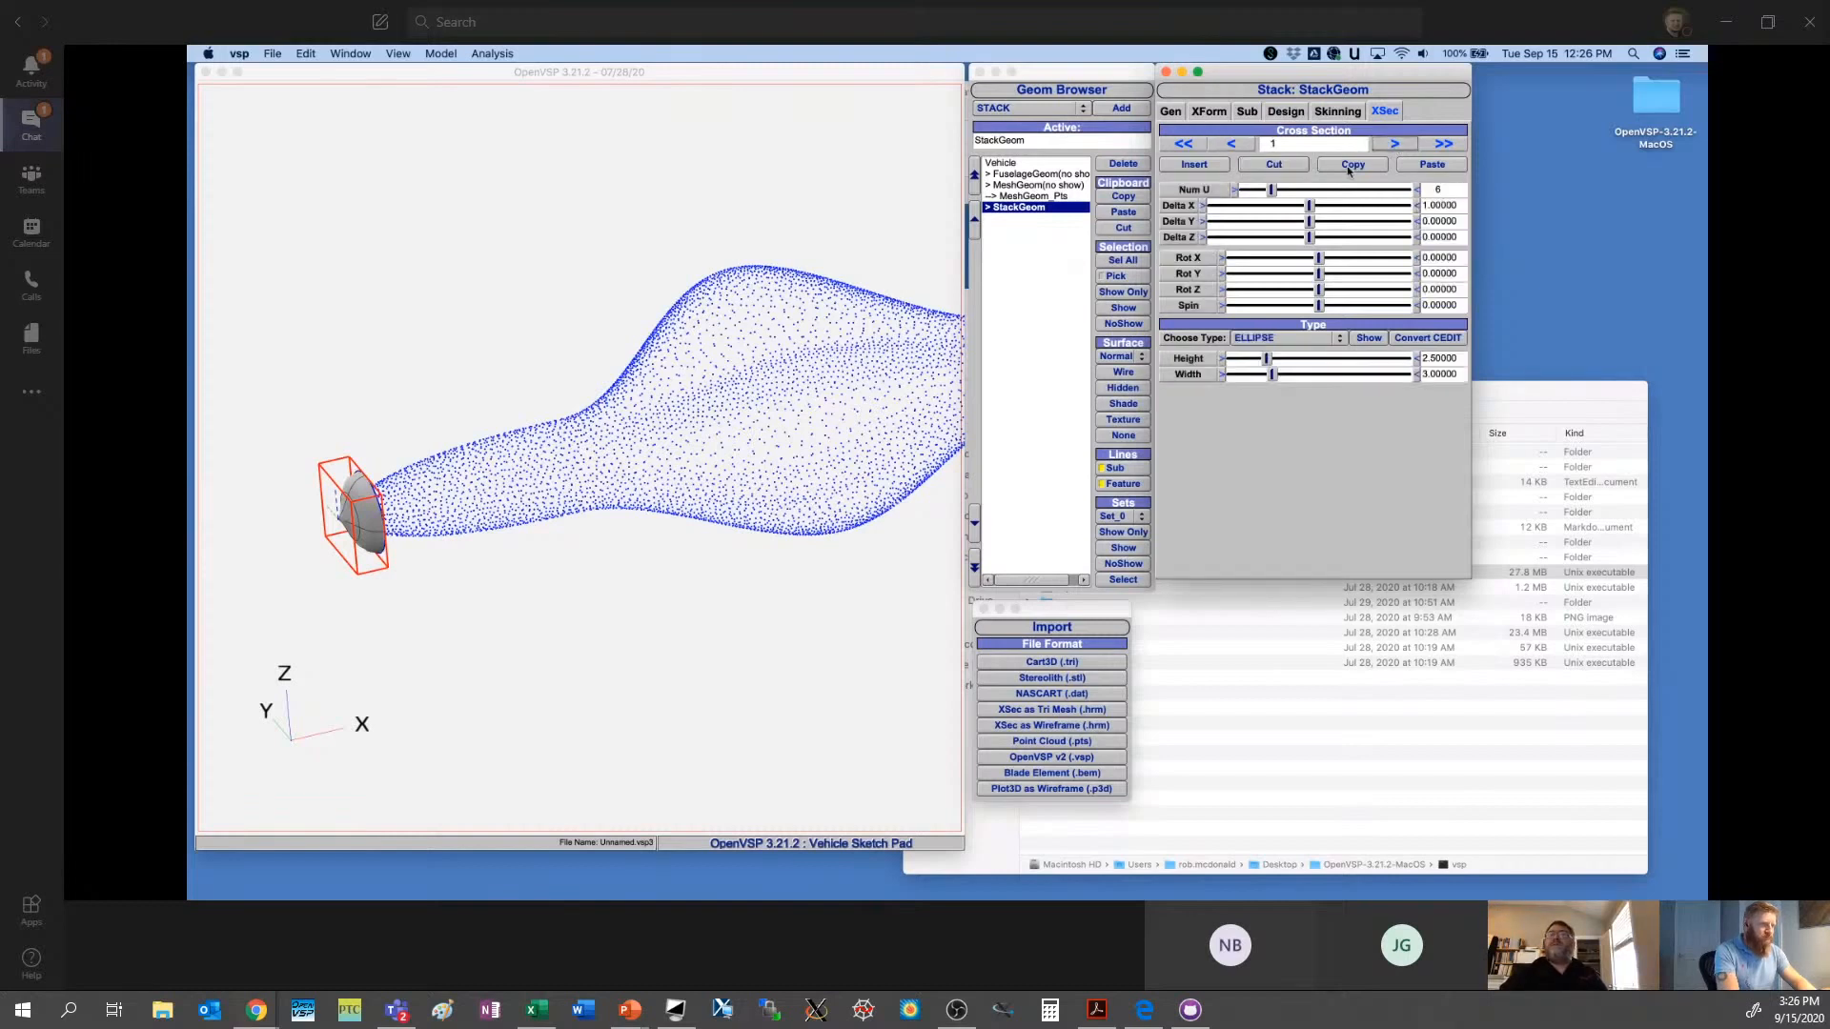
{"action": "left_click", "coordinate": [1293, 166]}
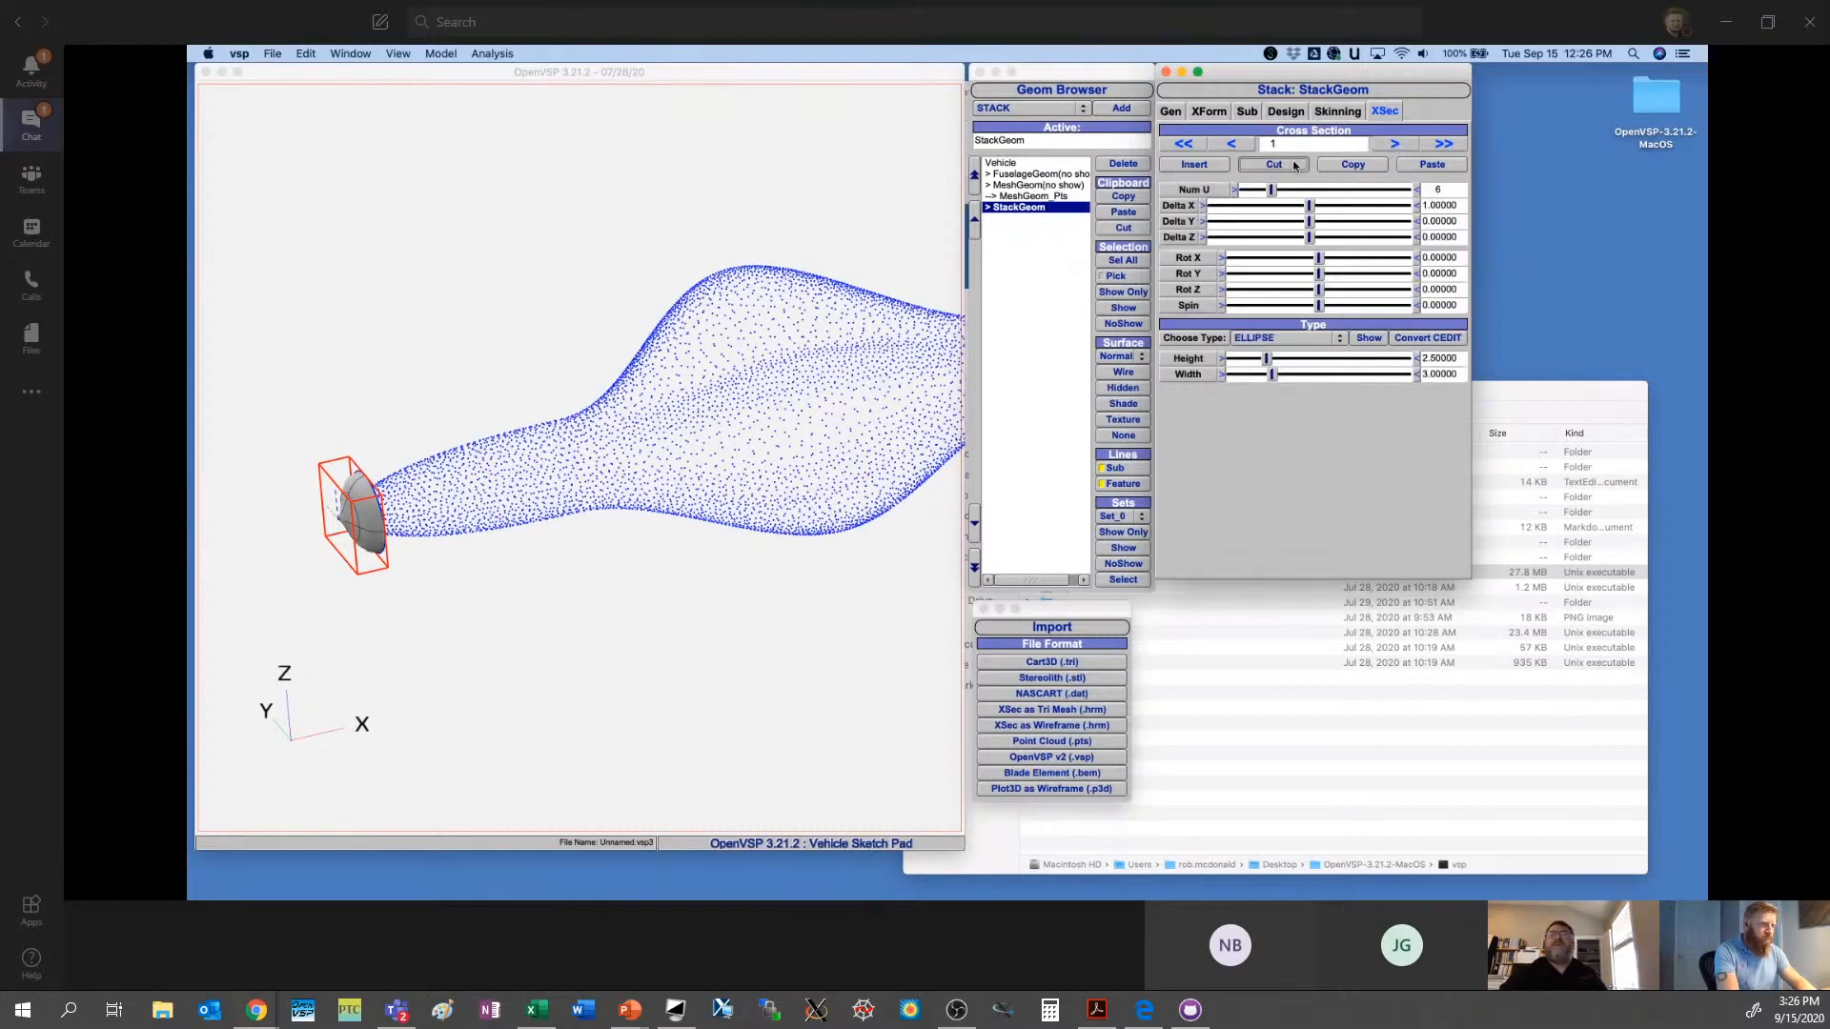
- Change the stack's cross section 0 to a circle with a diameter of about 2.18
{"action": "left_click", "coordinate": [1241, 145]}
{"action": "left_click", "coordinate": [1289, 335]}
{"action": "left_click", "coordinate": [1382, 354]}
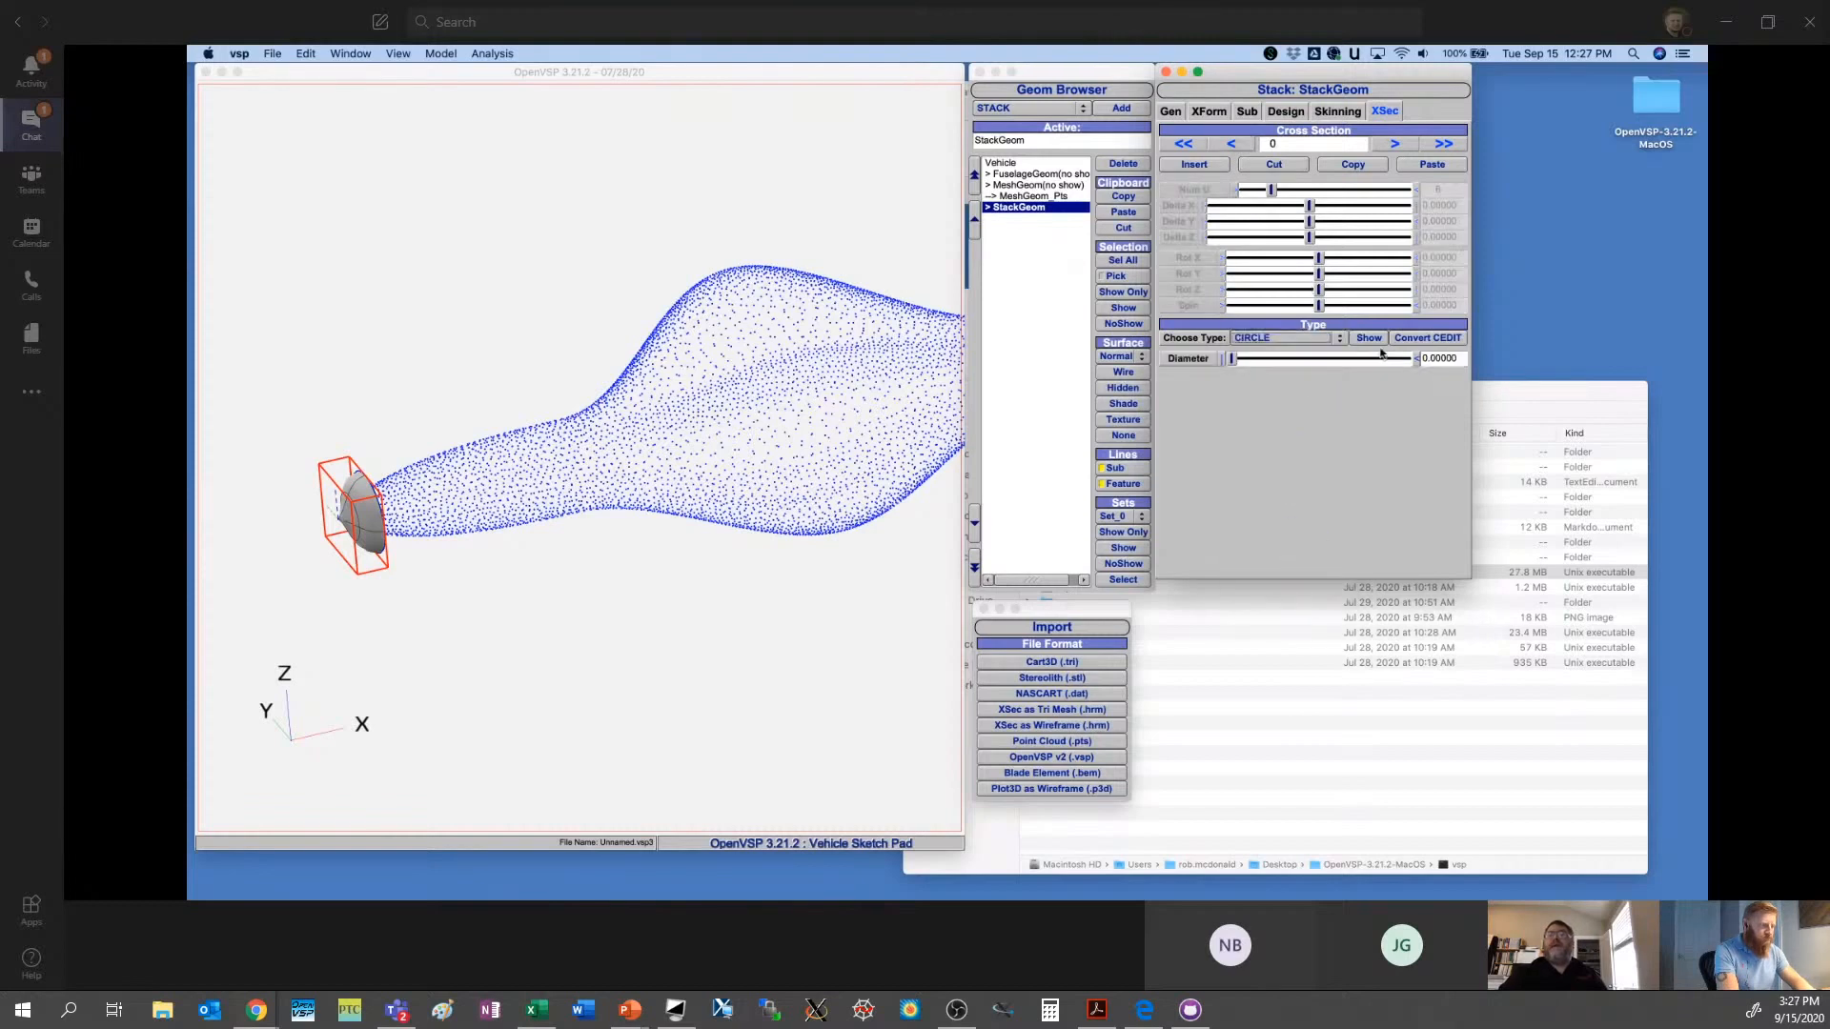
{"action": "left_click_drag", "start_coordinate": [1228, 361], "coordinate": [1273, 364]}
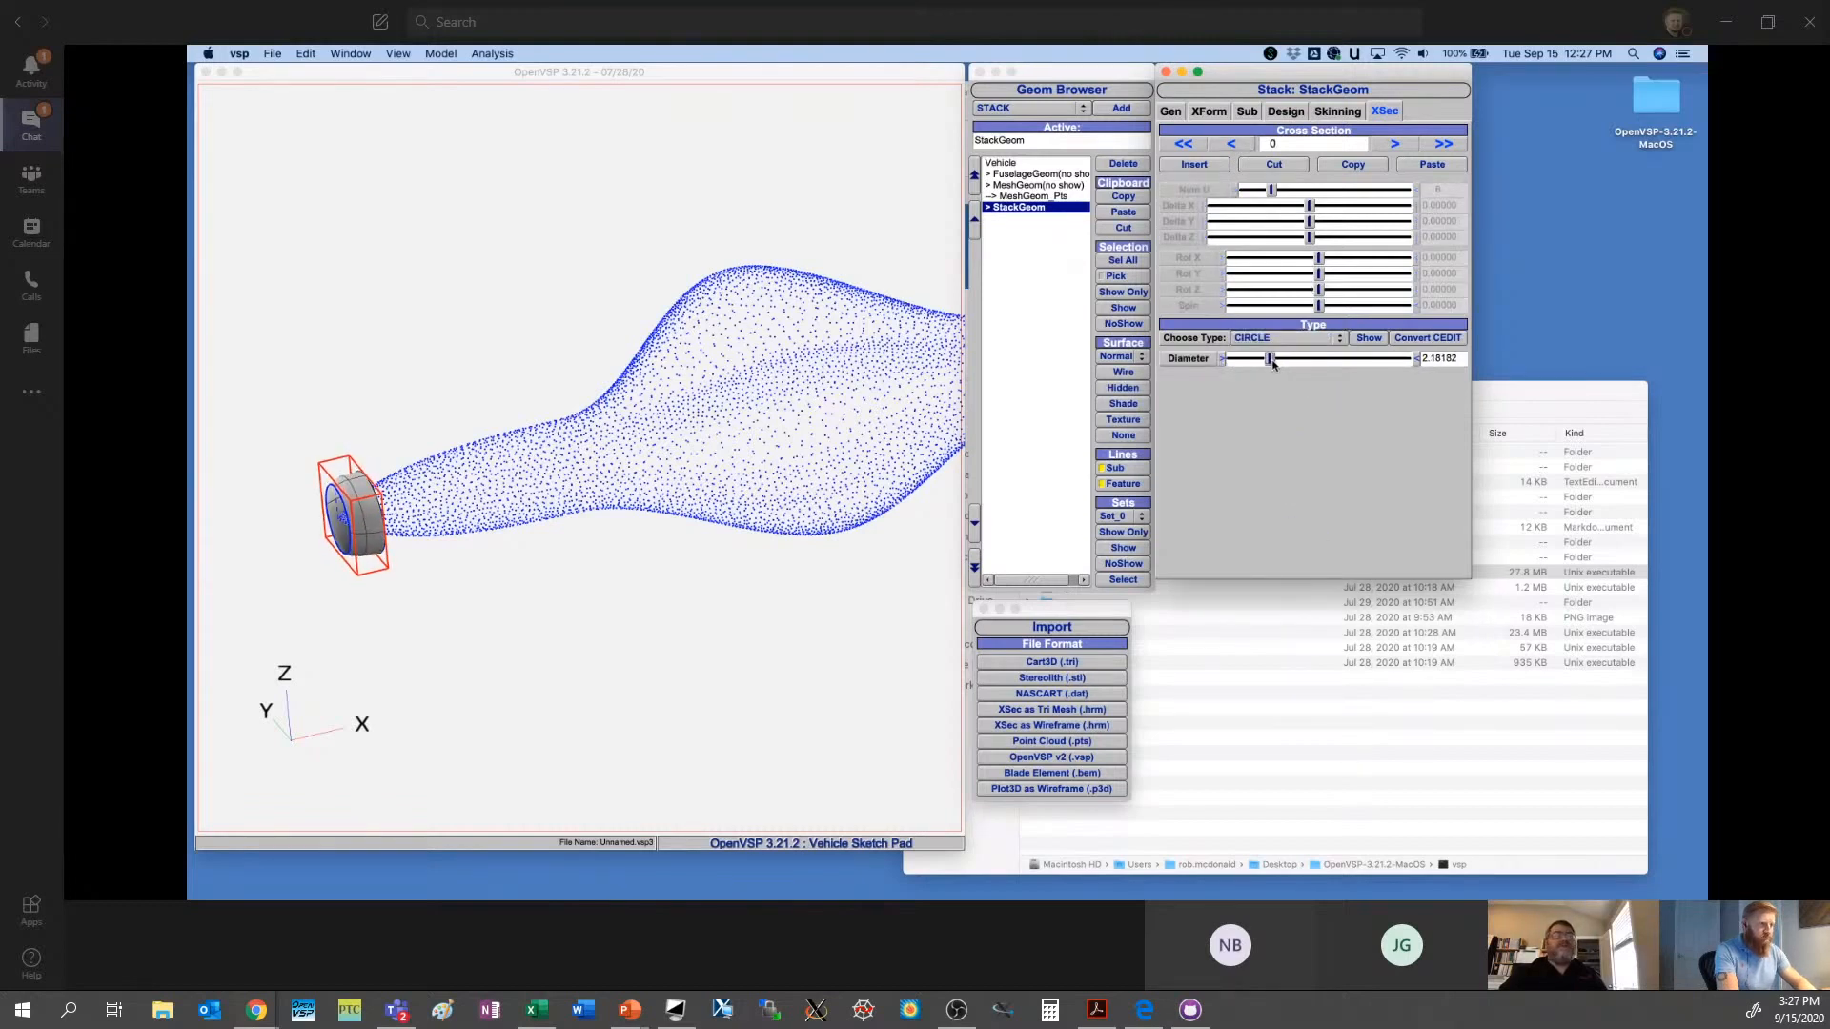
- Move the stack along X inside the point cloud by setting its X location to 12
{"action": "left_click_drag", "start_coordinate": [537, 474], "coordinate": [731, 401]}
{"action": "scroll", "coordinate": [731, 401], "scroll_direction": "up", "scroll_amount": 5}
{"action": "right_click_drag", "start_coordinate": [731, 401], "coordinate": [678, 442]}
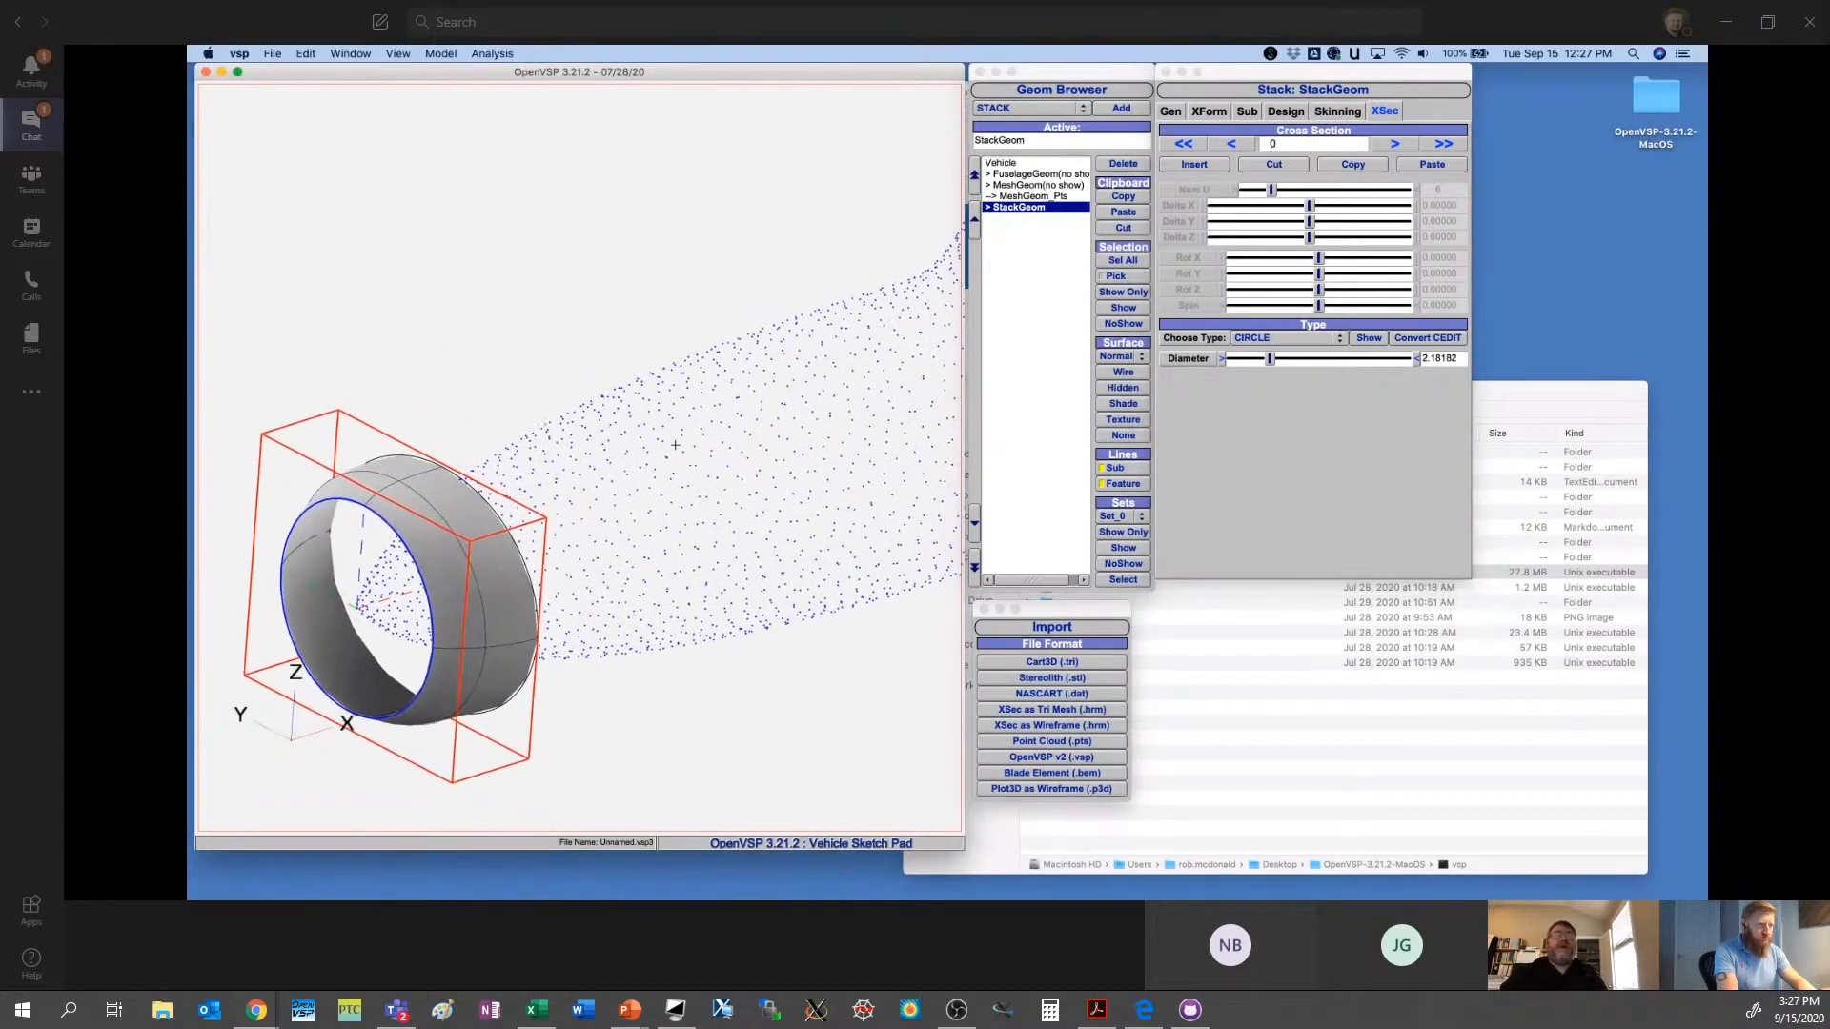
{"action": "left_click_drag", "start_coordinate": [678, 442], "coordinate": [678, 461]}
{"action": "scroll", "coordinate": [677, 461], "scroll_direction": "down", "scroll_amount": 4}
{"action": "left_click", "coordinate": [1209, 112]}
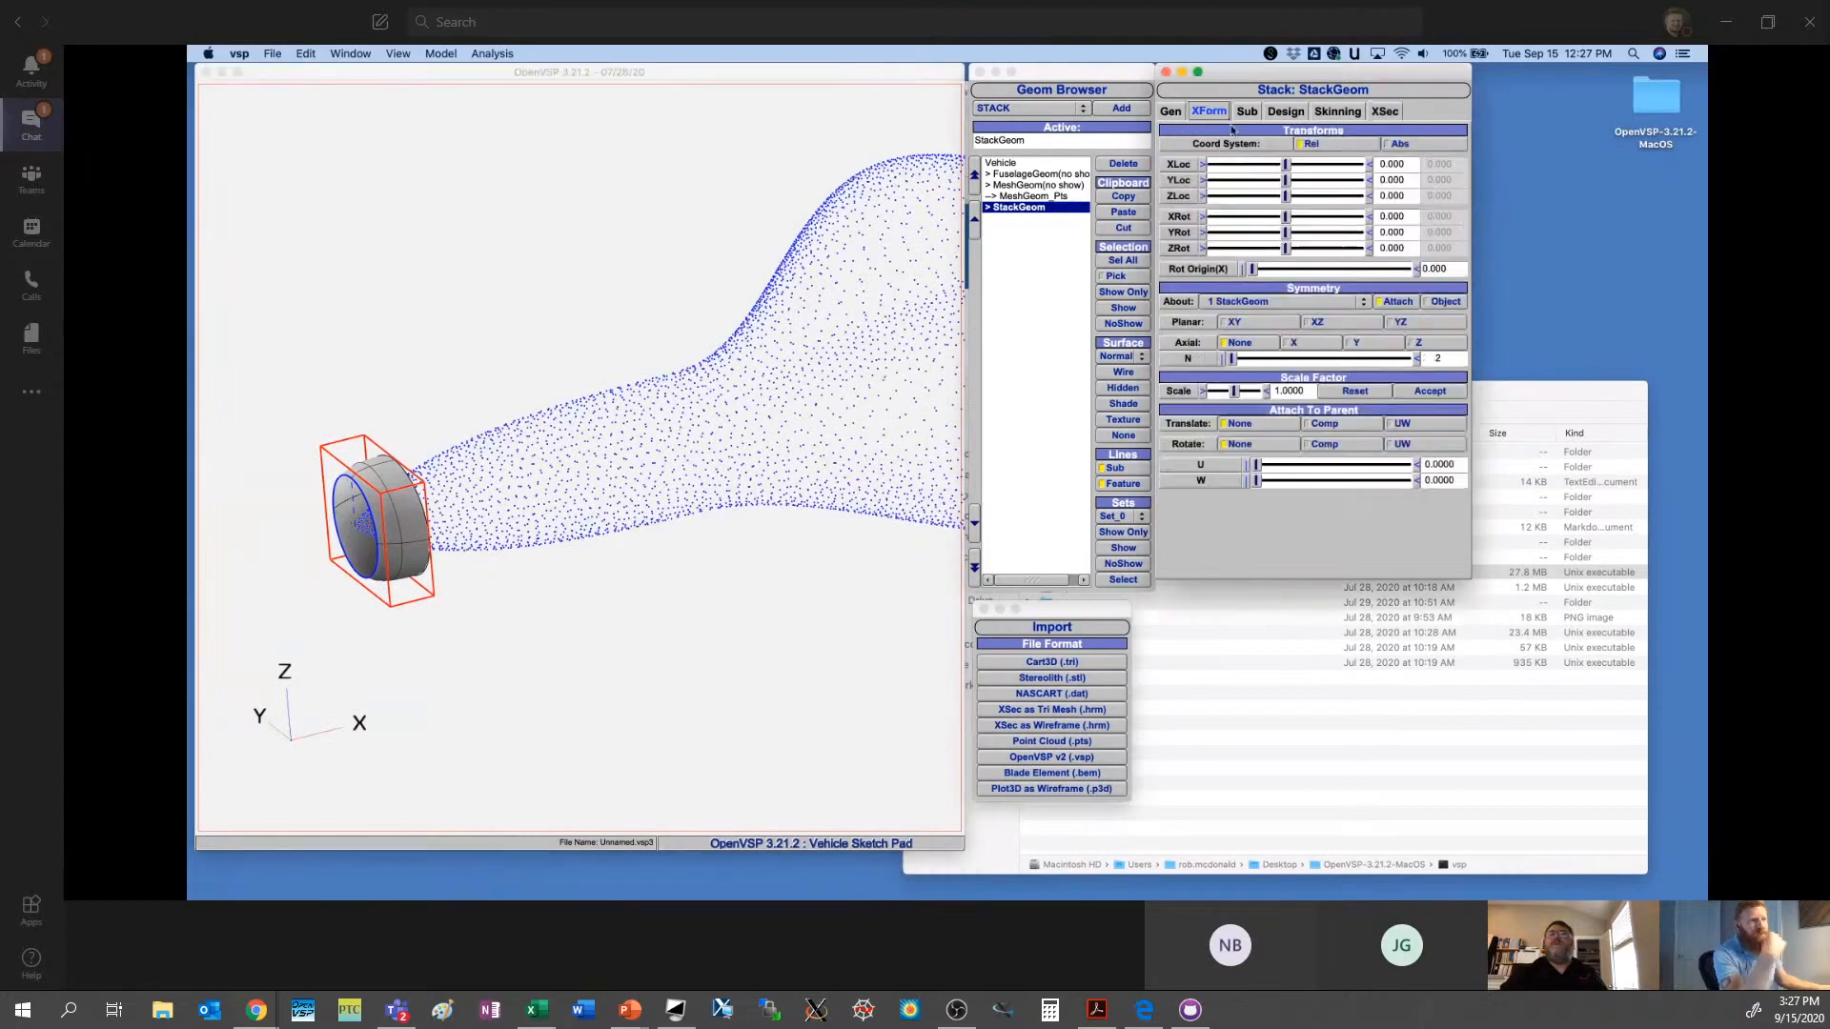
{"action": "left_click_drag", "start_coordinate": [1284, 164], "coordinate": [1366, 164]}
{"action": "left_click_drag", "start_coordinate": [832, 534], "coordinate": [732, 488]}
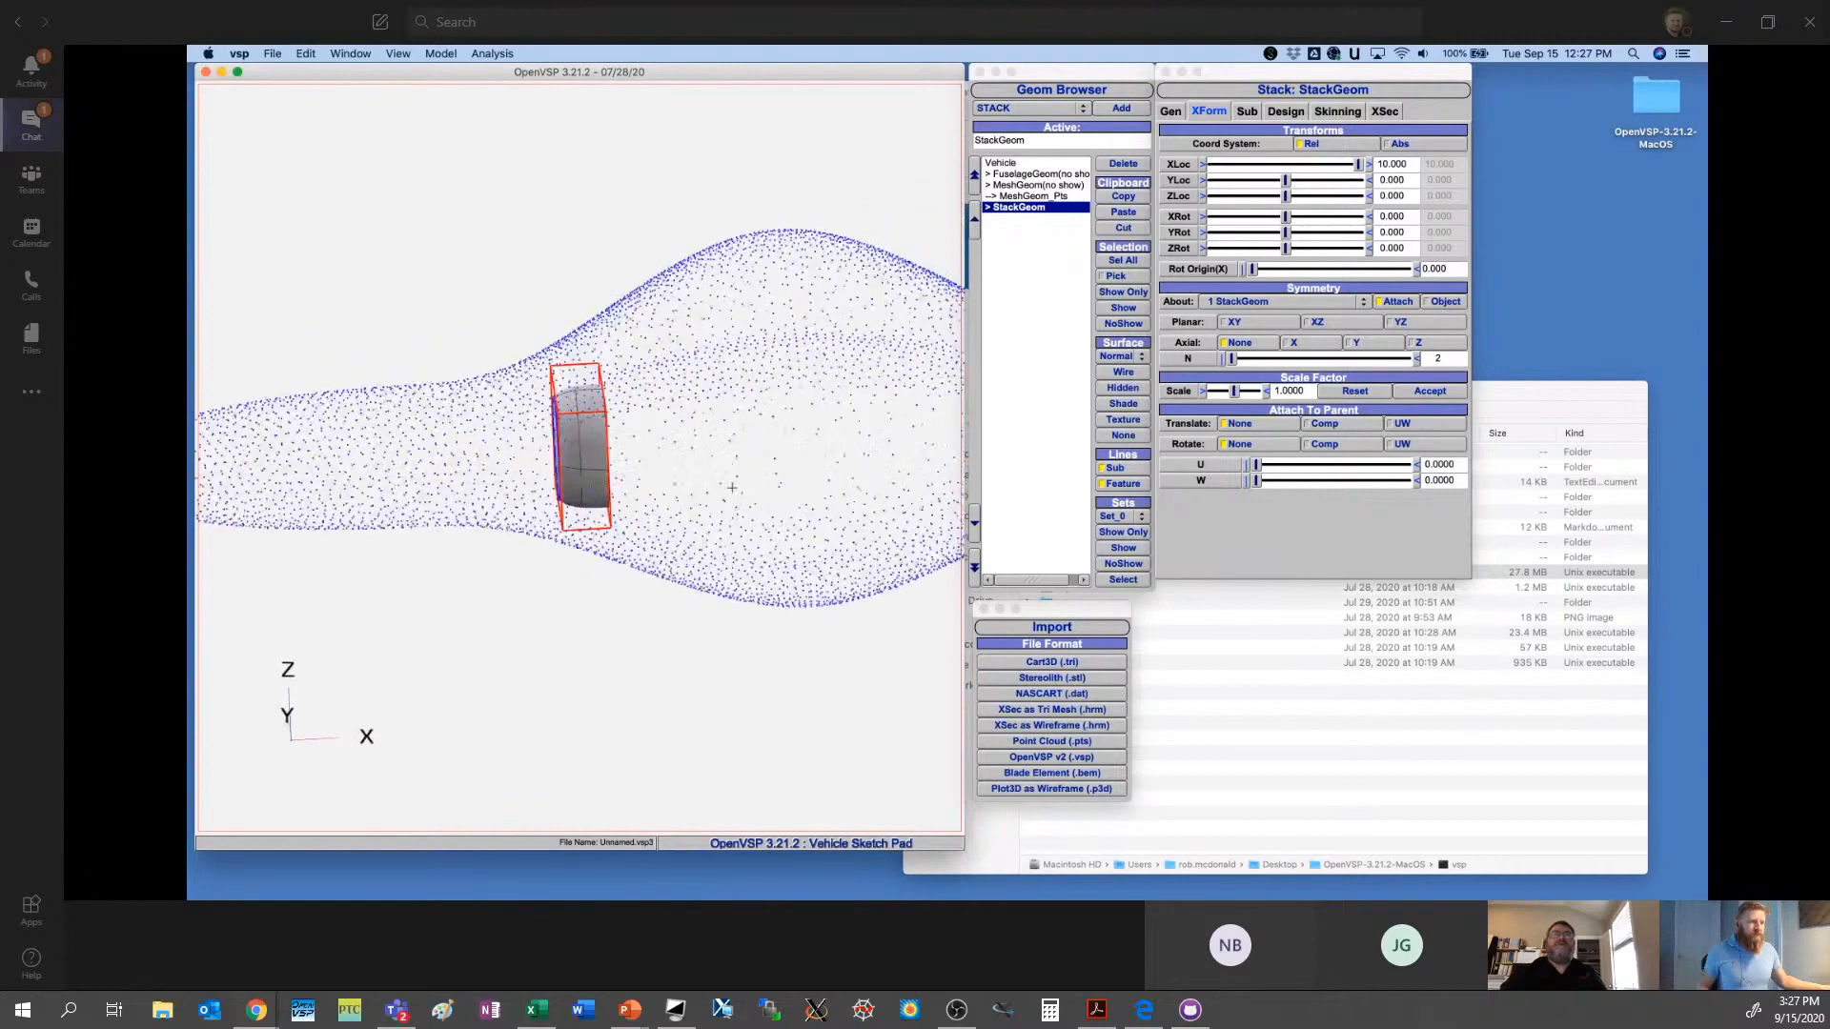
{"action": "left_click", "coordinate": [1378, 166]}
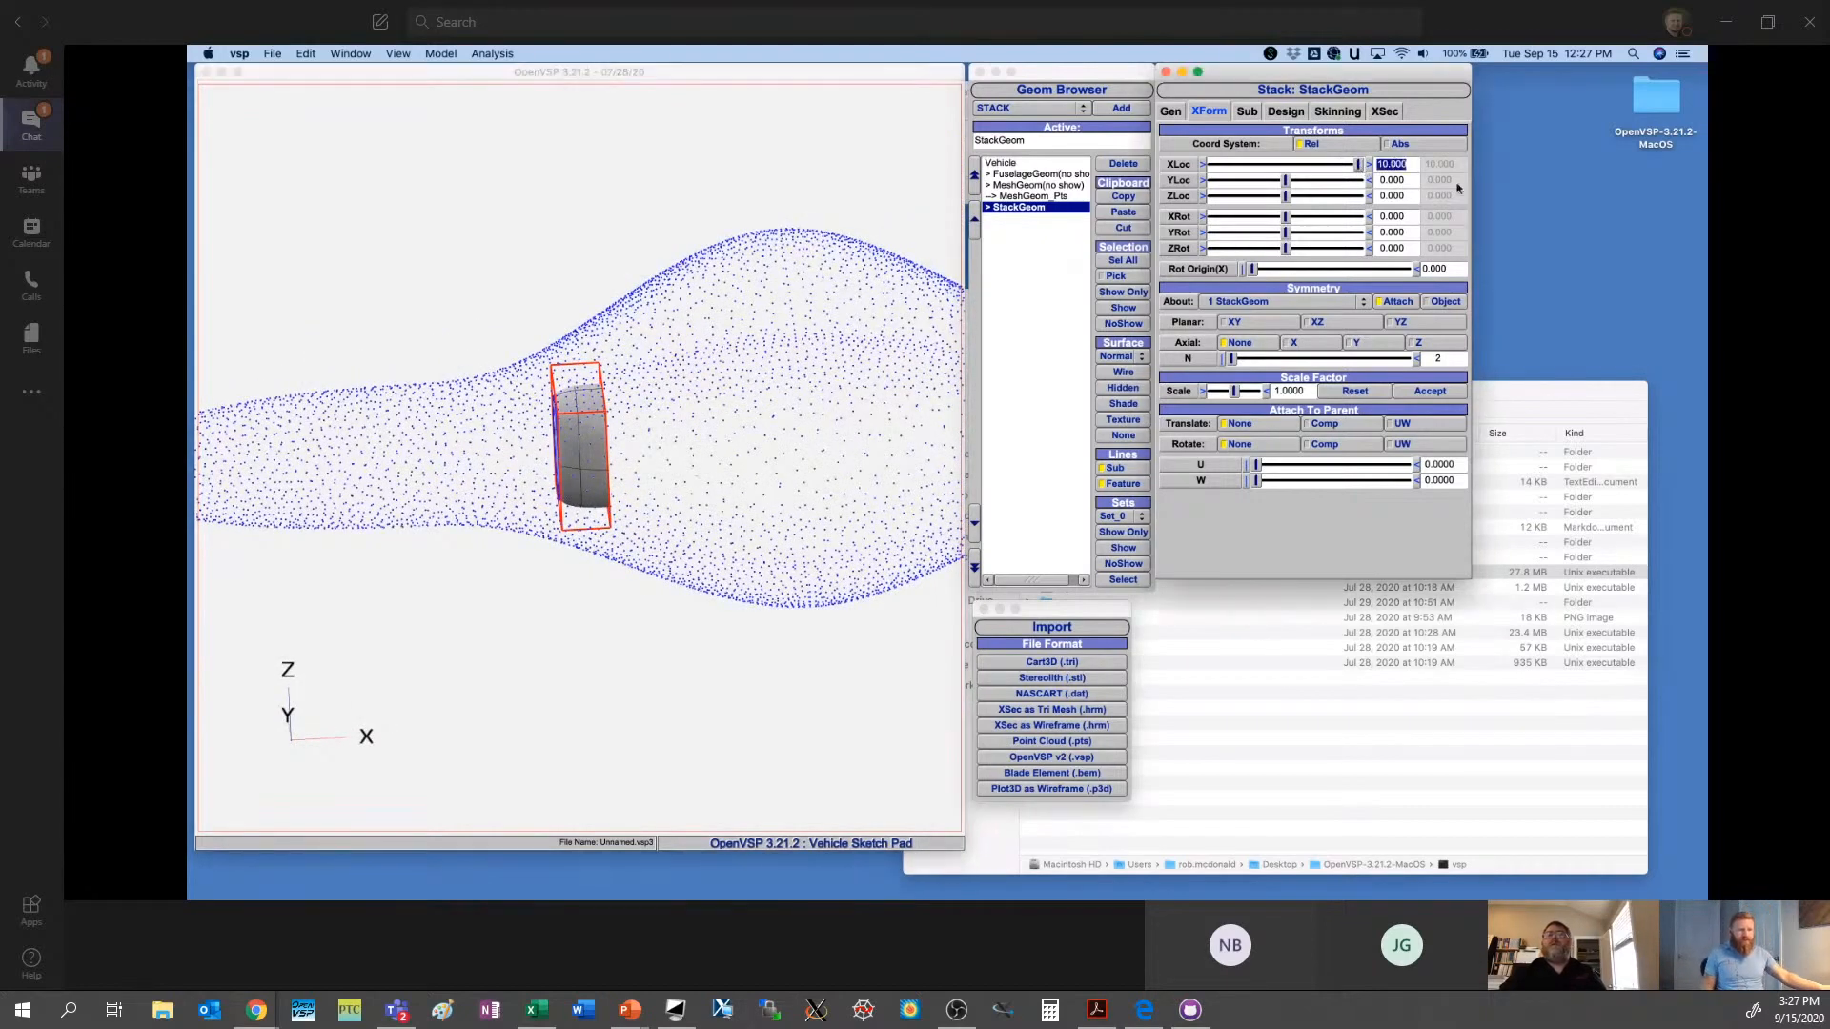
{"action": "type", "text": "12"}
{"action": "key", "text": "Return"}
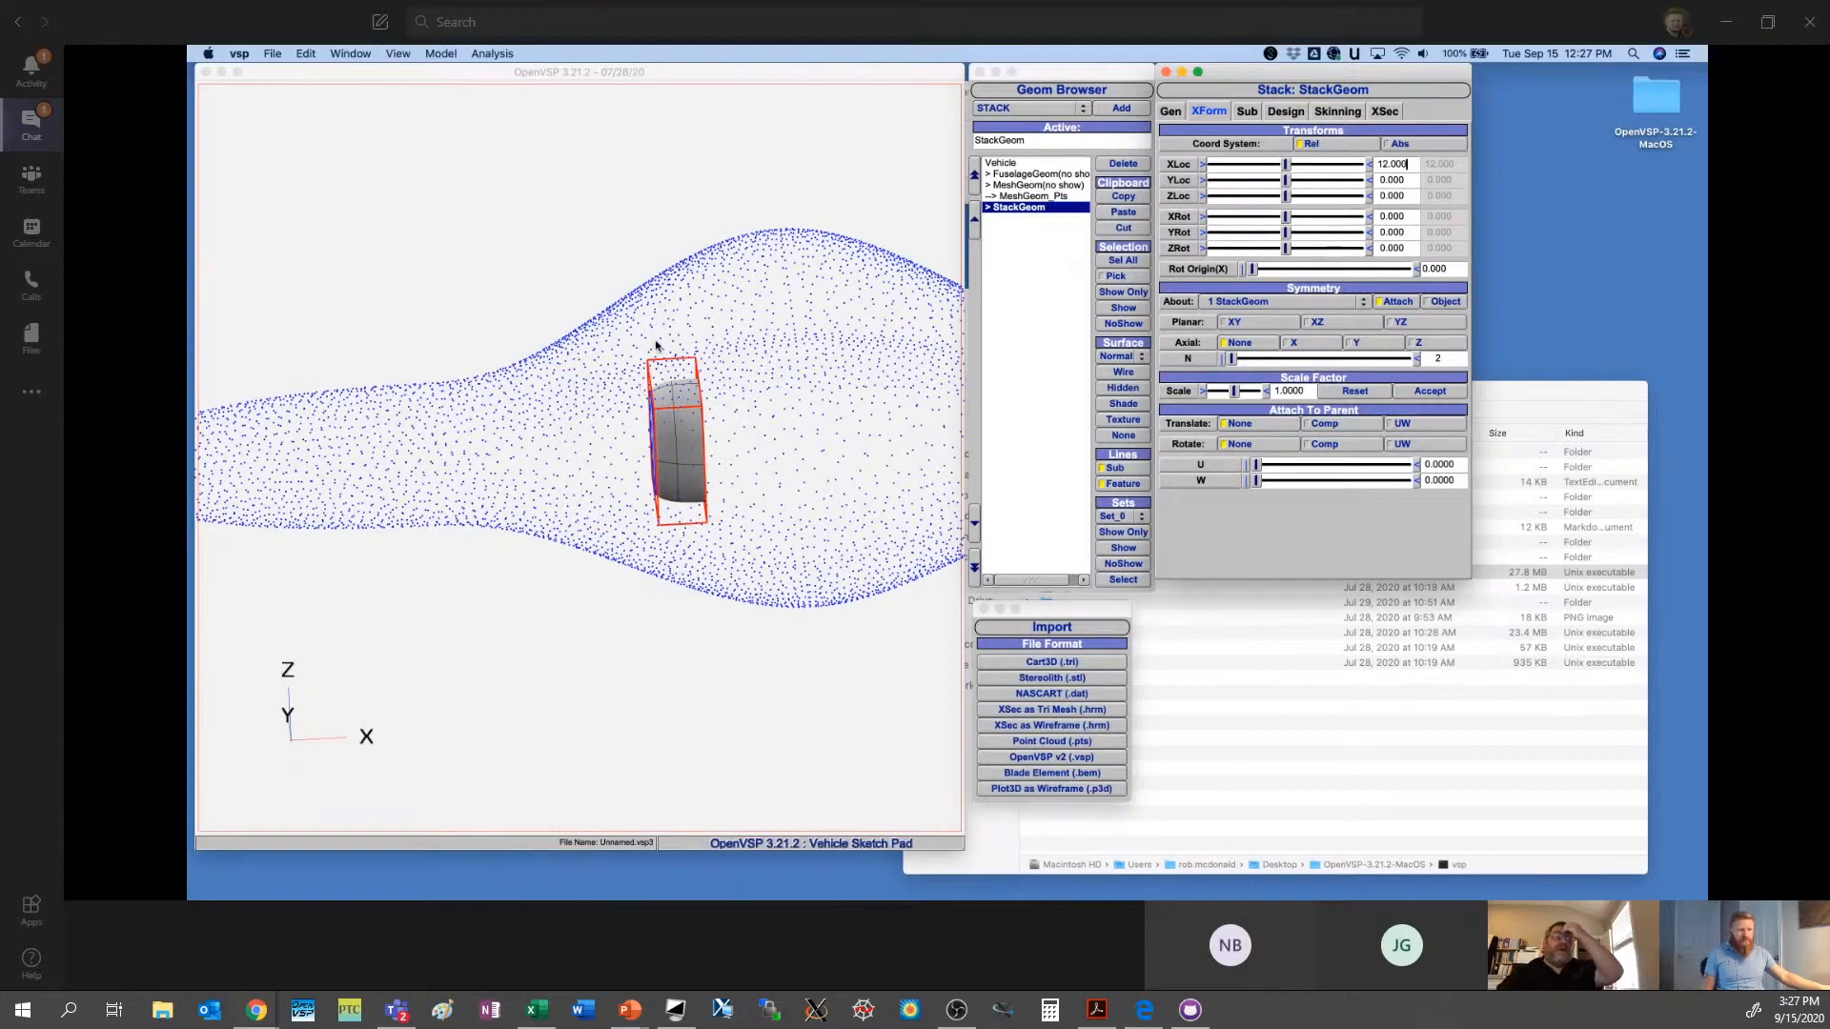
- Deselect the stack and examine how it sits inside the point cloud
{"action": "left_click_drag", "start_coordinate": [654, 446], "coordinate": [840, 552]}
{"action": "scroll", "coordinate": [740, 374], "scroll_direction": "up", "scroll_amount": 3}
{"action": "scroll", "coordinate": [739, 374], "scroll_direction": "up", "scroll_amount": 2}
{"action": "left_click", "coordinate": [1032, 324]}
{"action": "left_click_drag", "start_coordinate": [742, 492], "coordinate": [786, 444]}
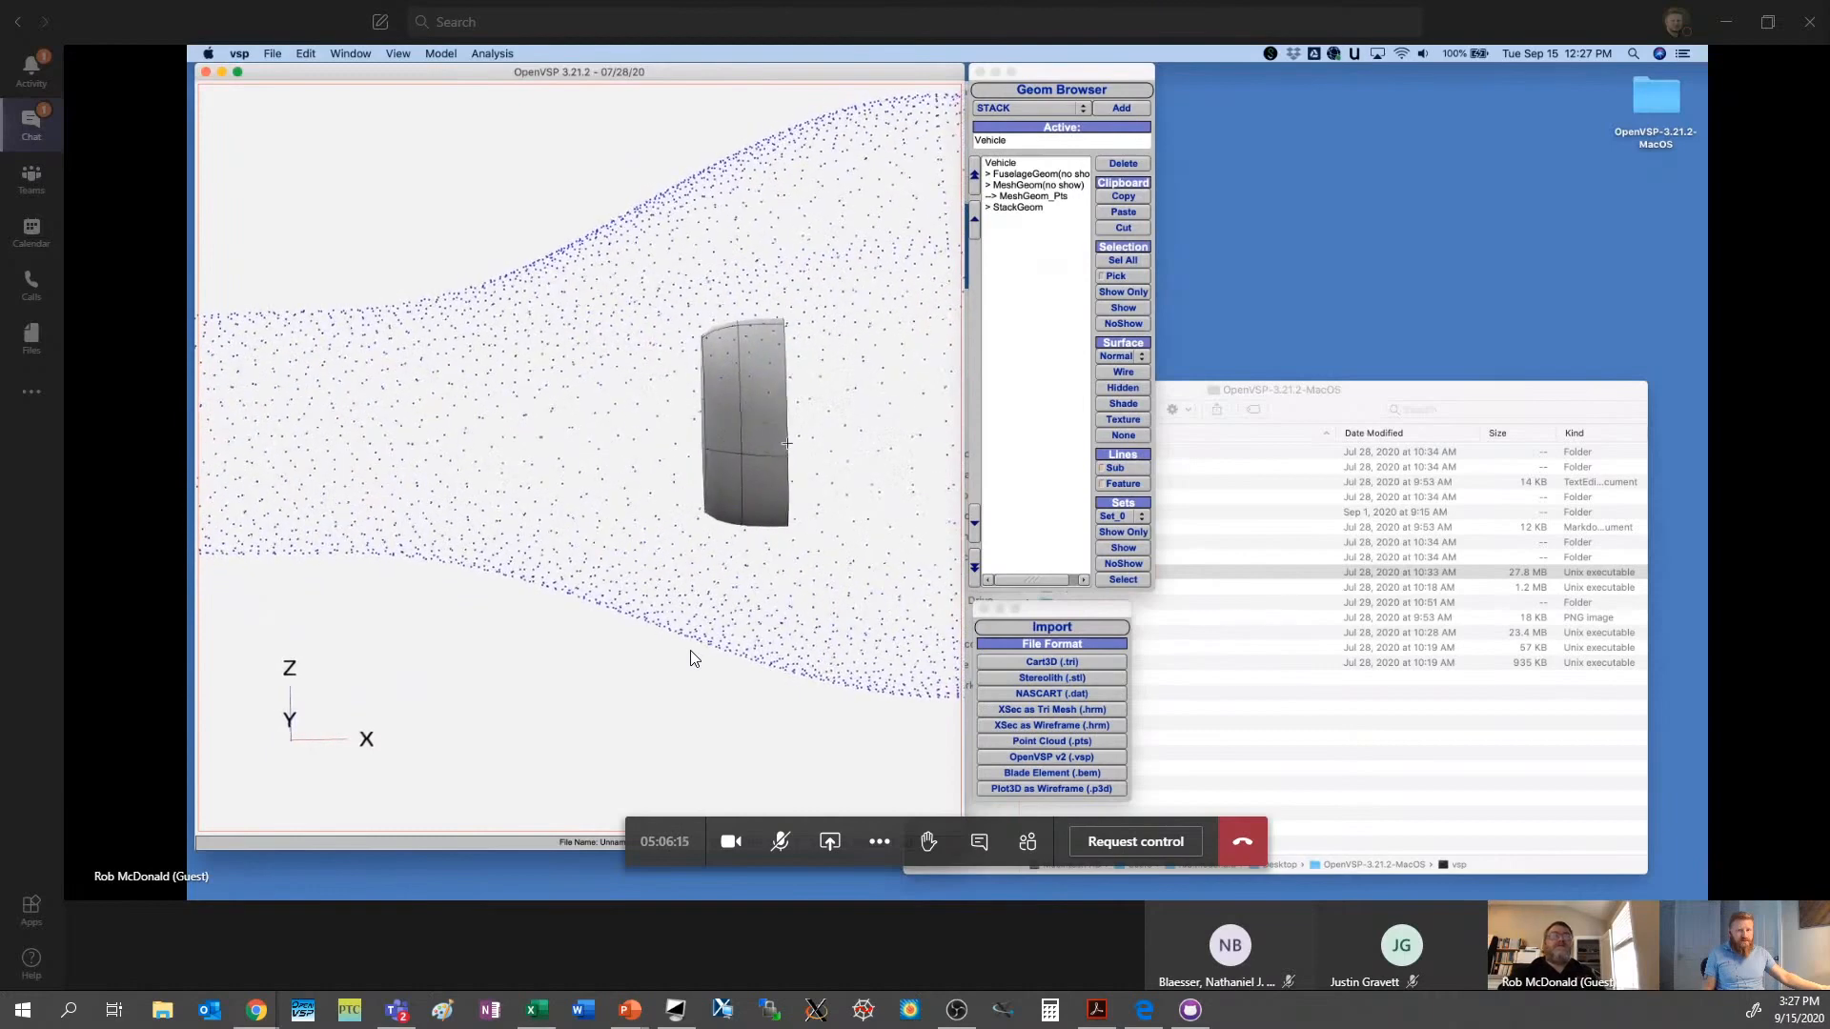
- Open the Fit Model tool and move its window clear of the 3D view
{"action": "left_click", "coordinate": [492, 53]}
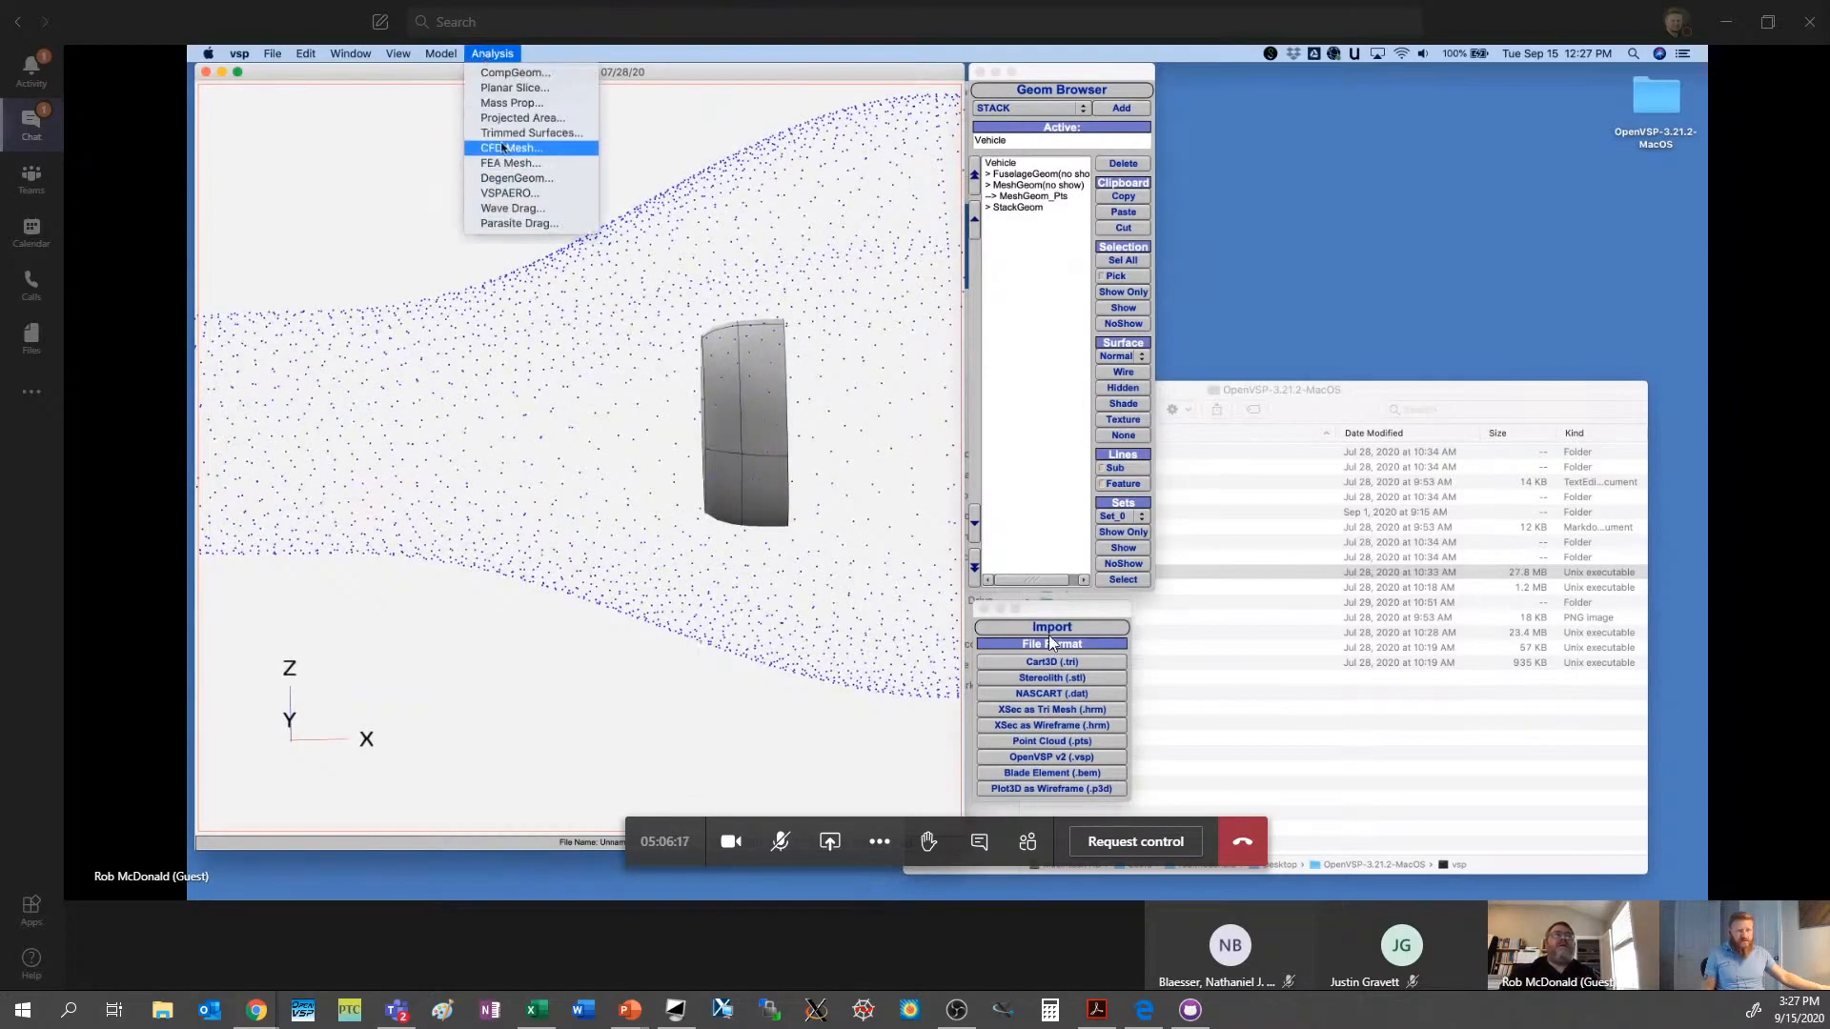
{"action": "mouse_move", "coordinate": [440, 53]}
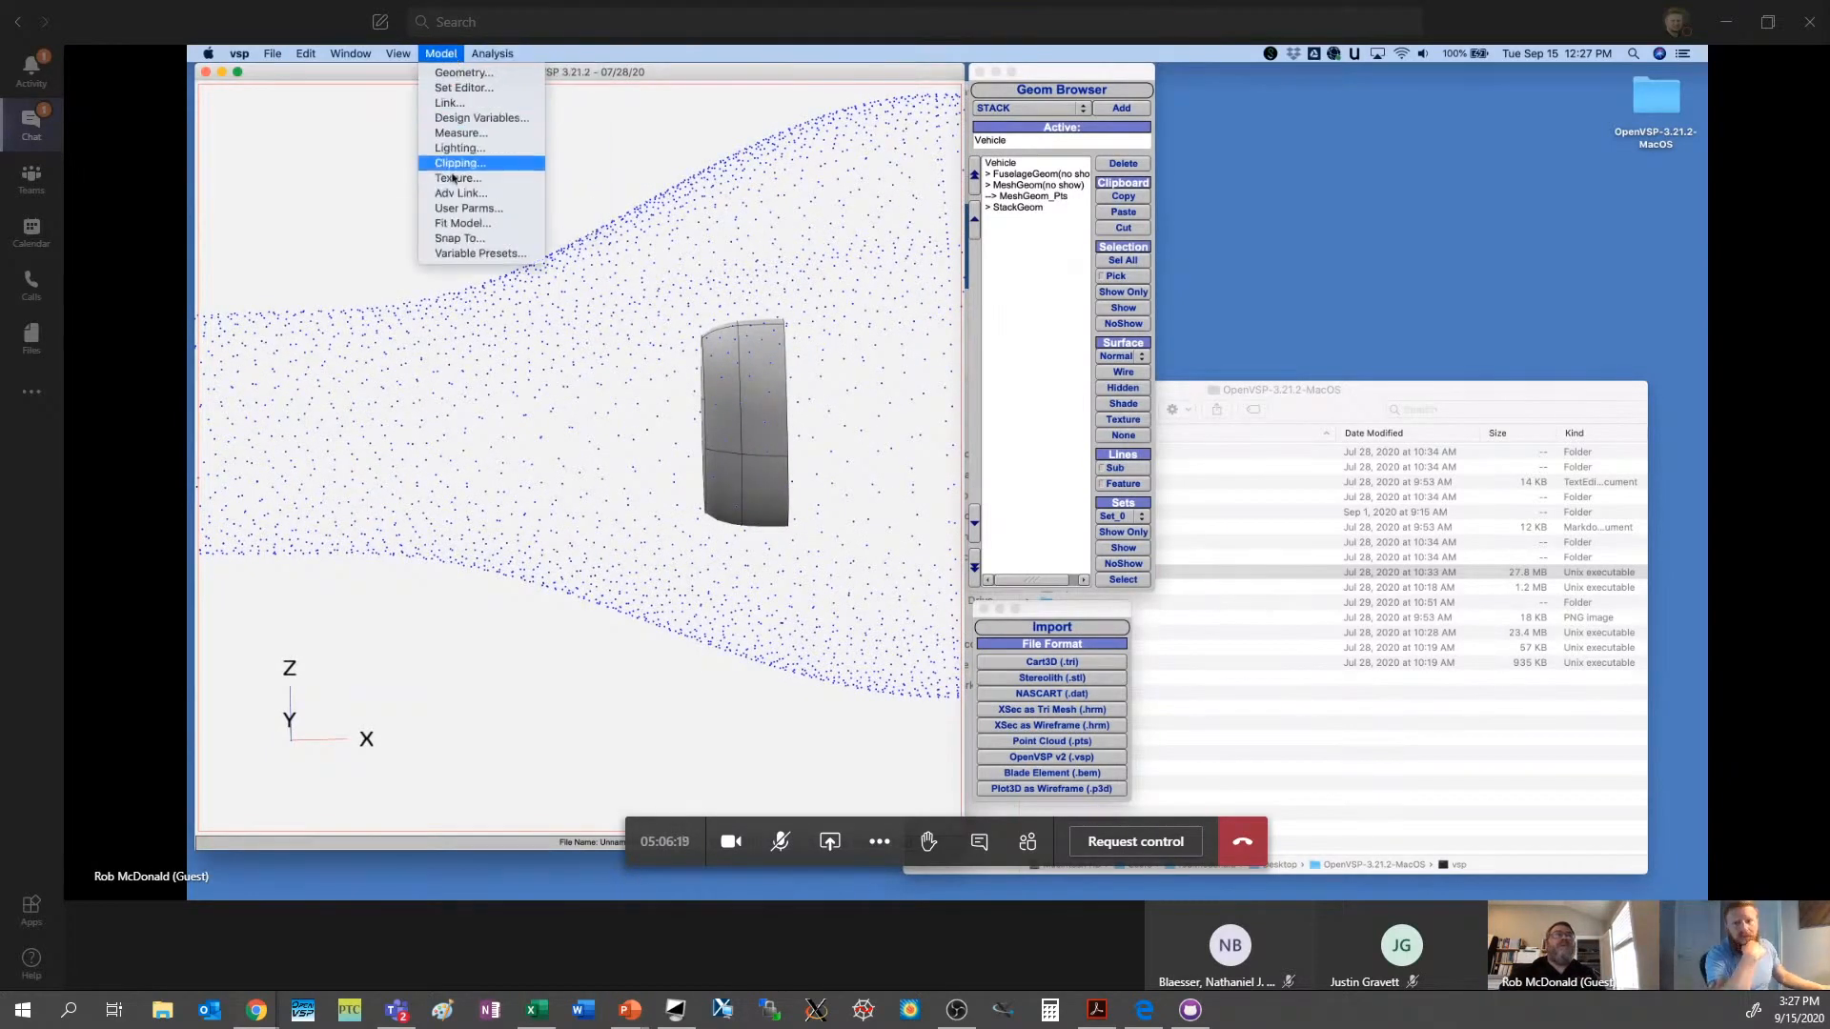
{"action": "left_click", "coordinate": [460, 223]}
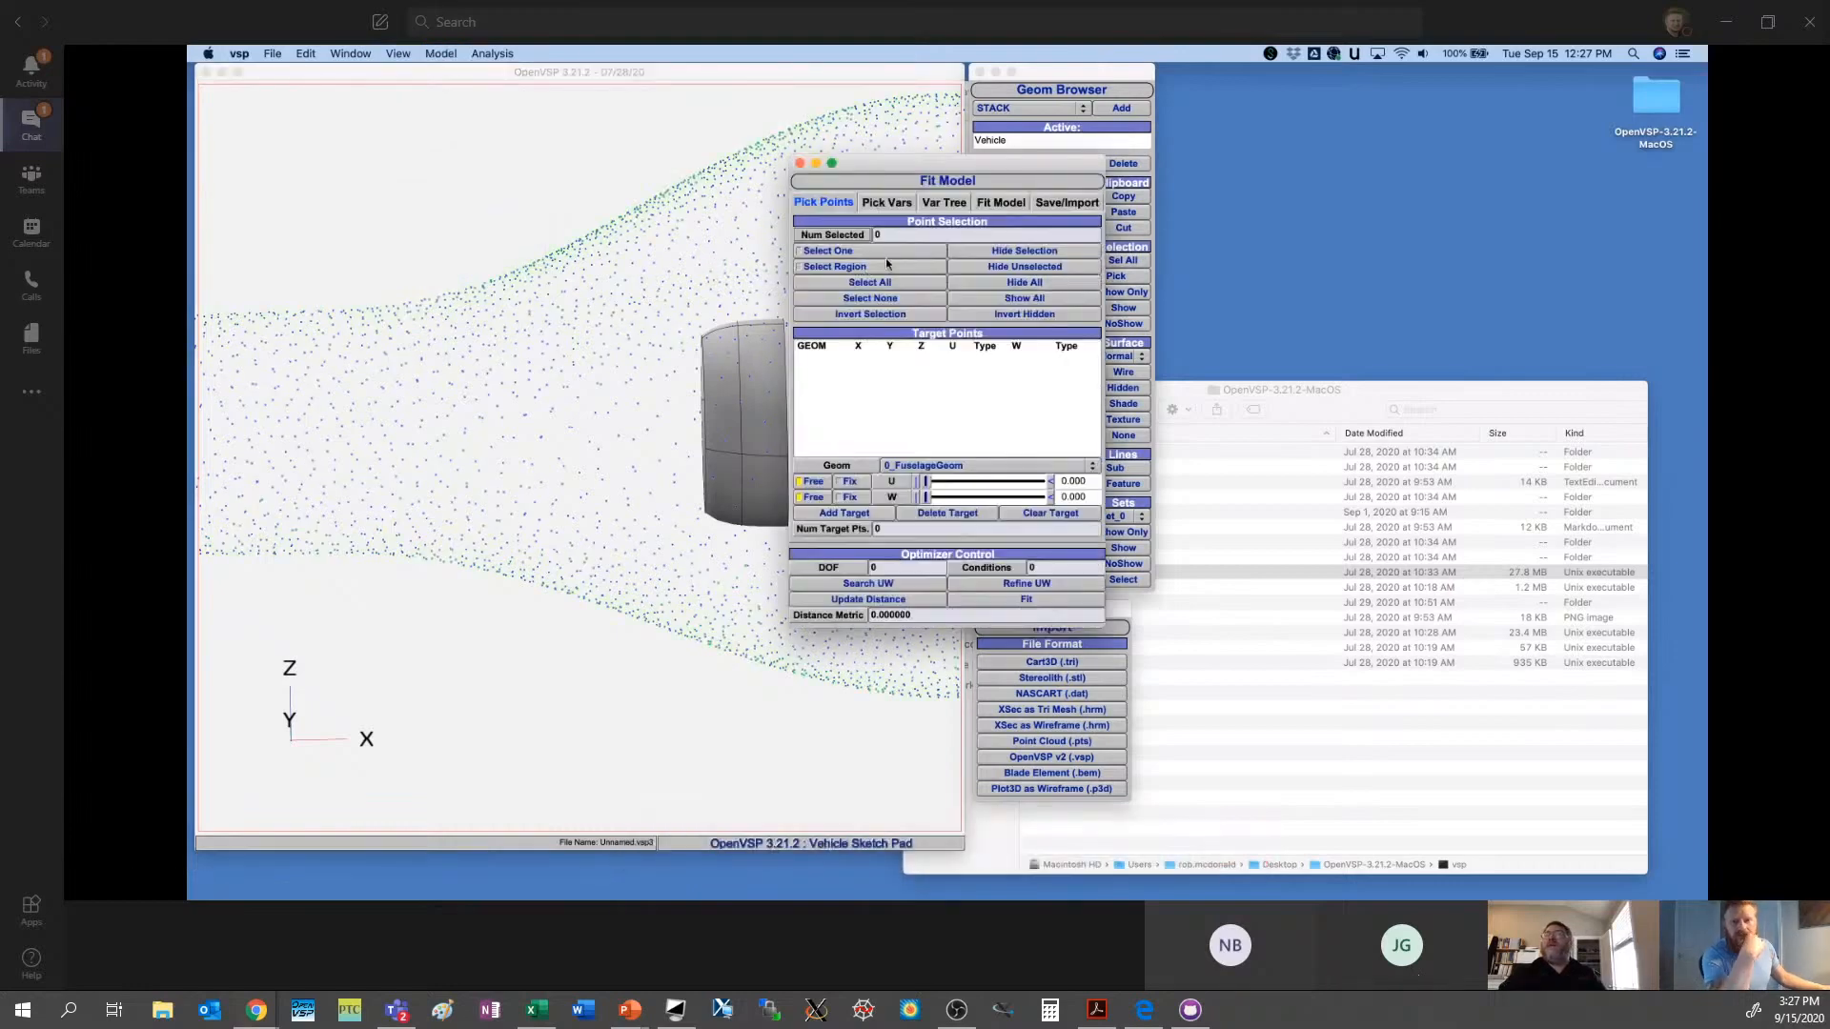
{"action": "left_click_drag", "start_coordinate": [944, 165], "coordinate": [1202, 166]}
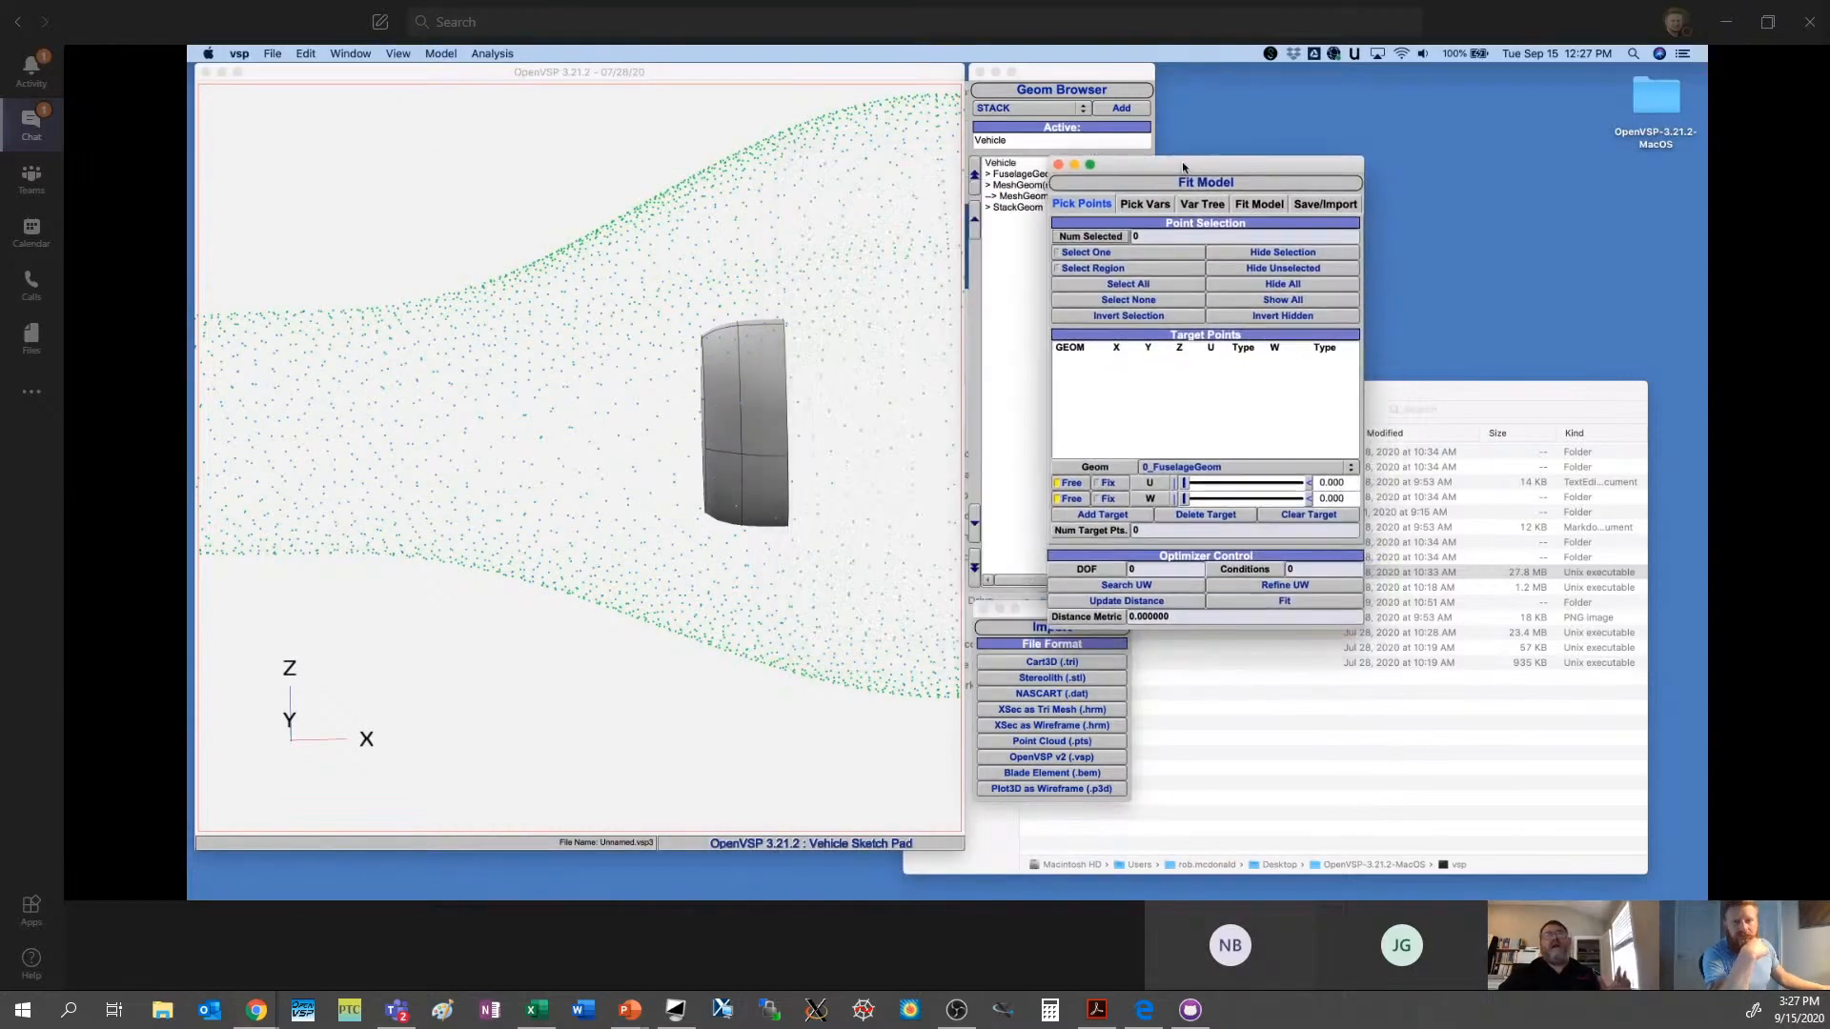
- In the left view, region-select the band of cloud points surrounding the stack and hide all unselected points
{"action": "left_click", "coordinate": [836, 439]}
{"action": "left_click_drag", "start_coordinate": [836, 439], "coordinate": [840, 444]}
{"action": "left_click_drag", "start_coordinate": [822, 683], "coordinate": [691, 462]}
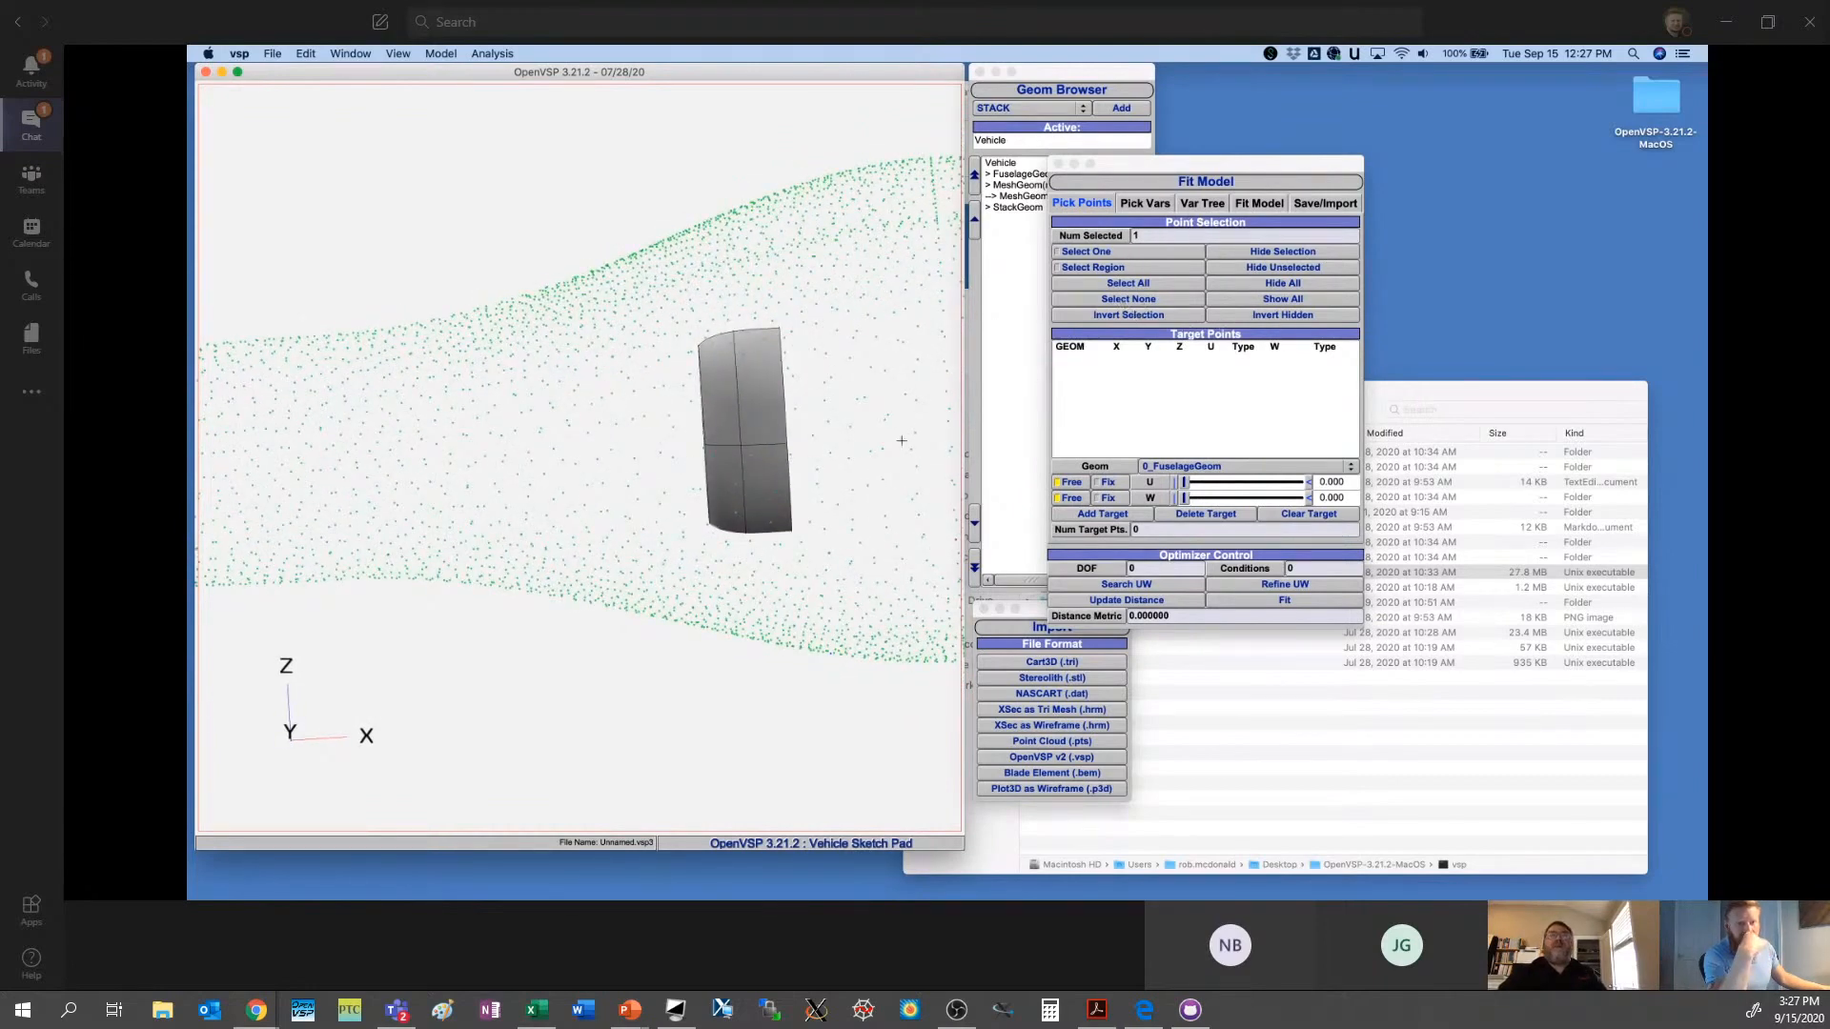
{"action": "left_click_drag", "start_coordinate": [901, 441], "coordinate": [783, 535]}
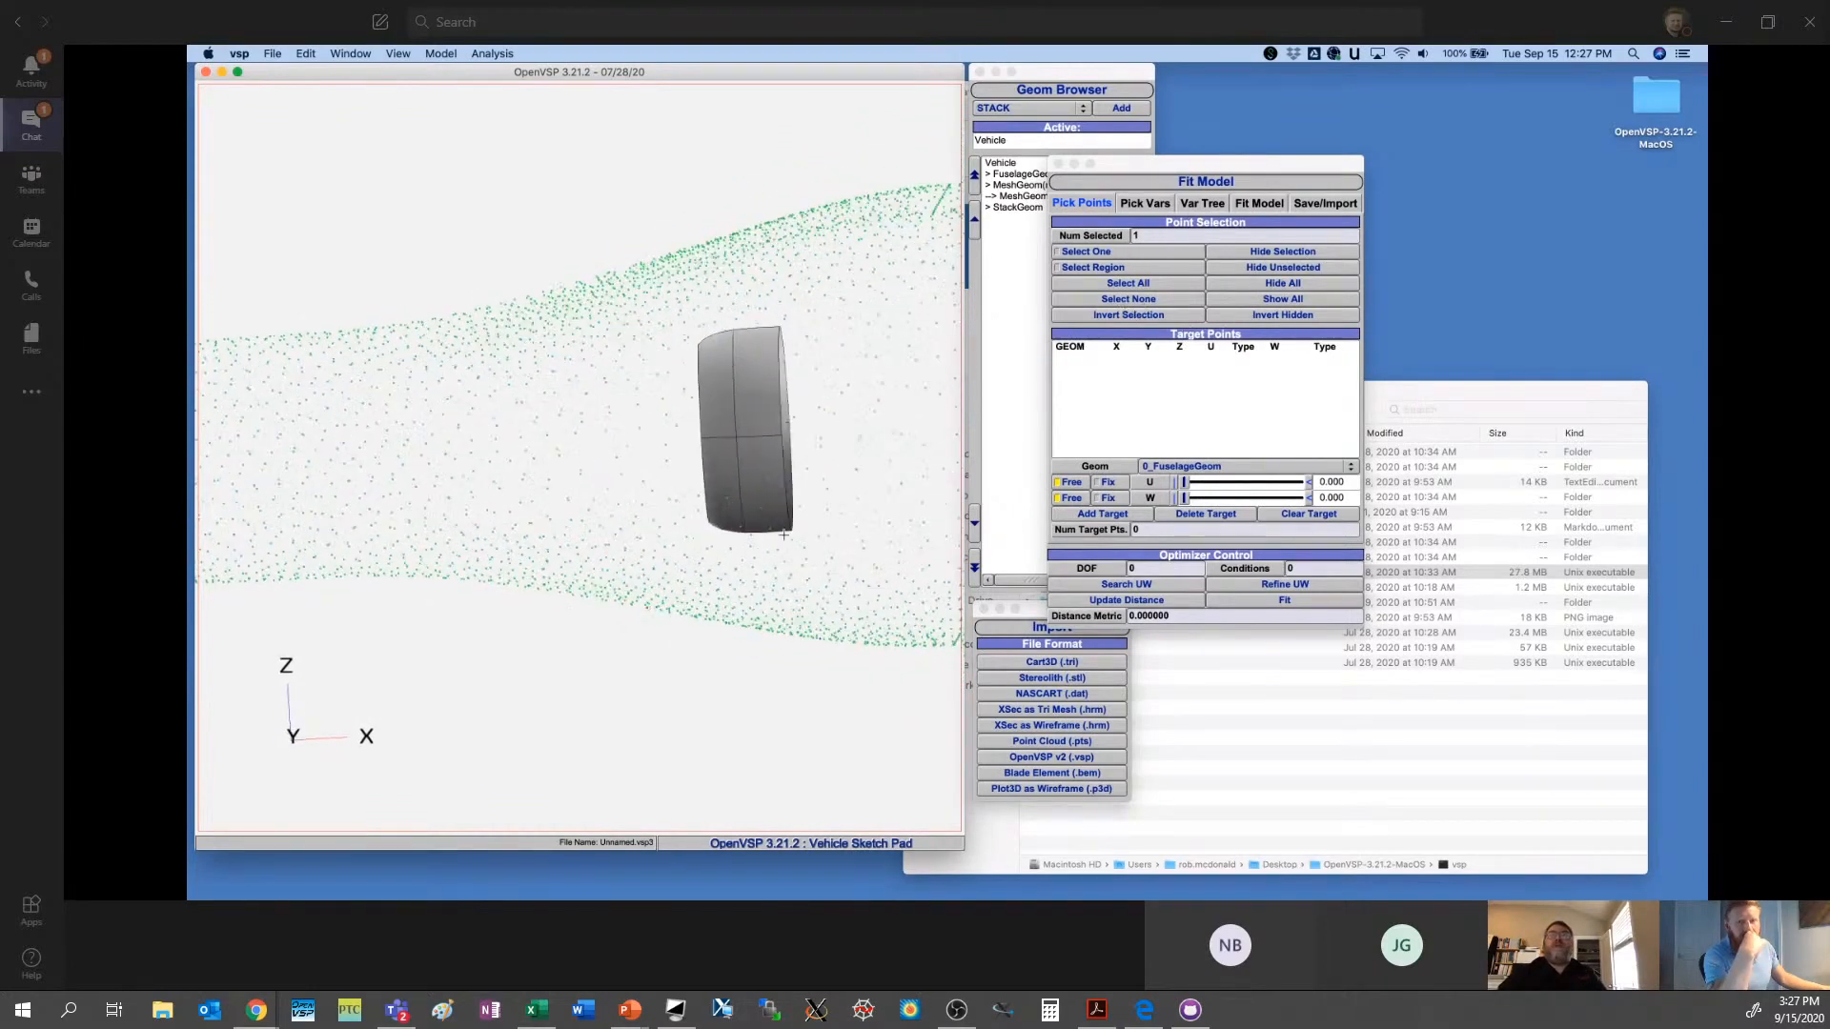
{"action": "left_click", "coordinate": [392, 55]}
{"action": "left_click", "coordinate": [409, 103]}
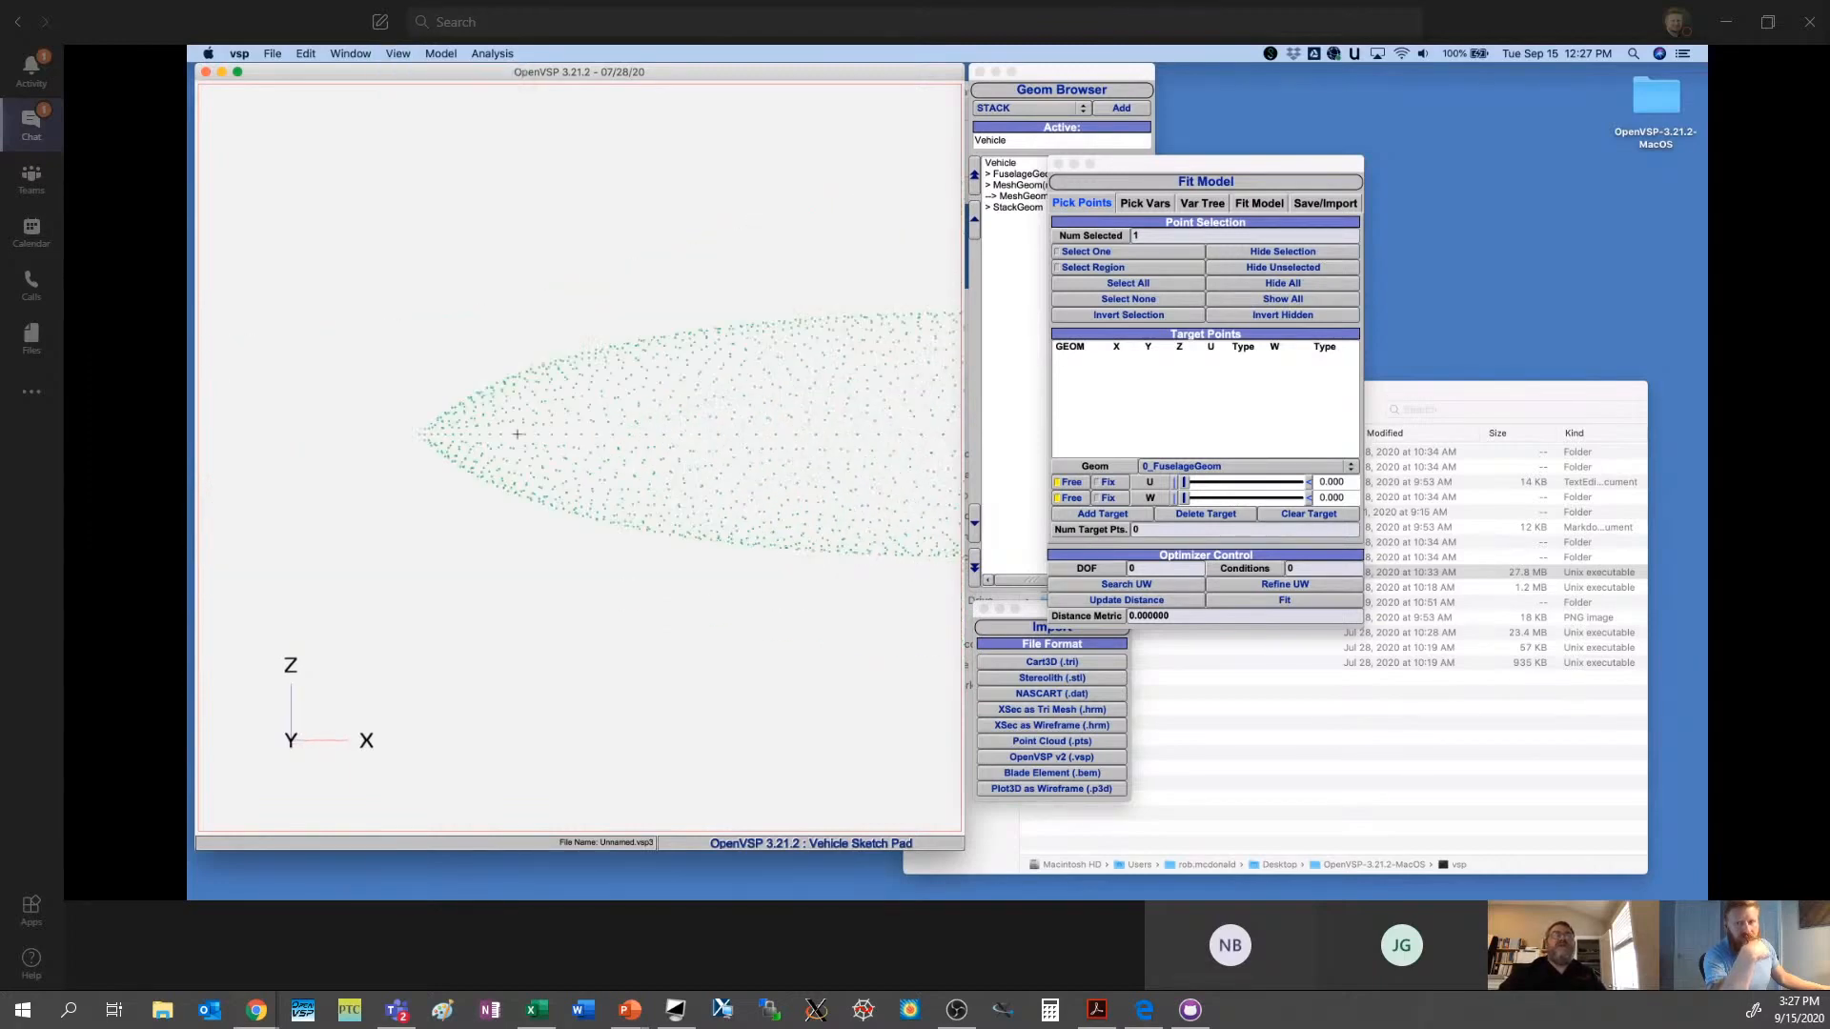
{"action": "right_click_drag", "start_coordinate": [901, 420], "coordinate": [572, 467]}
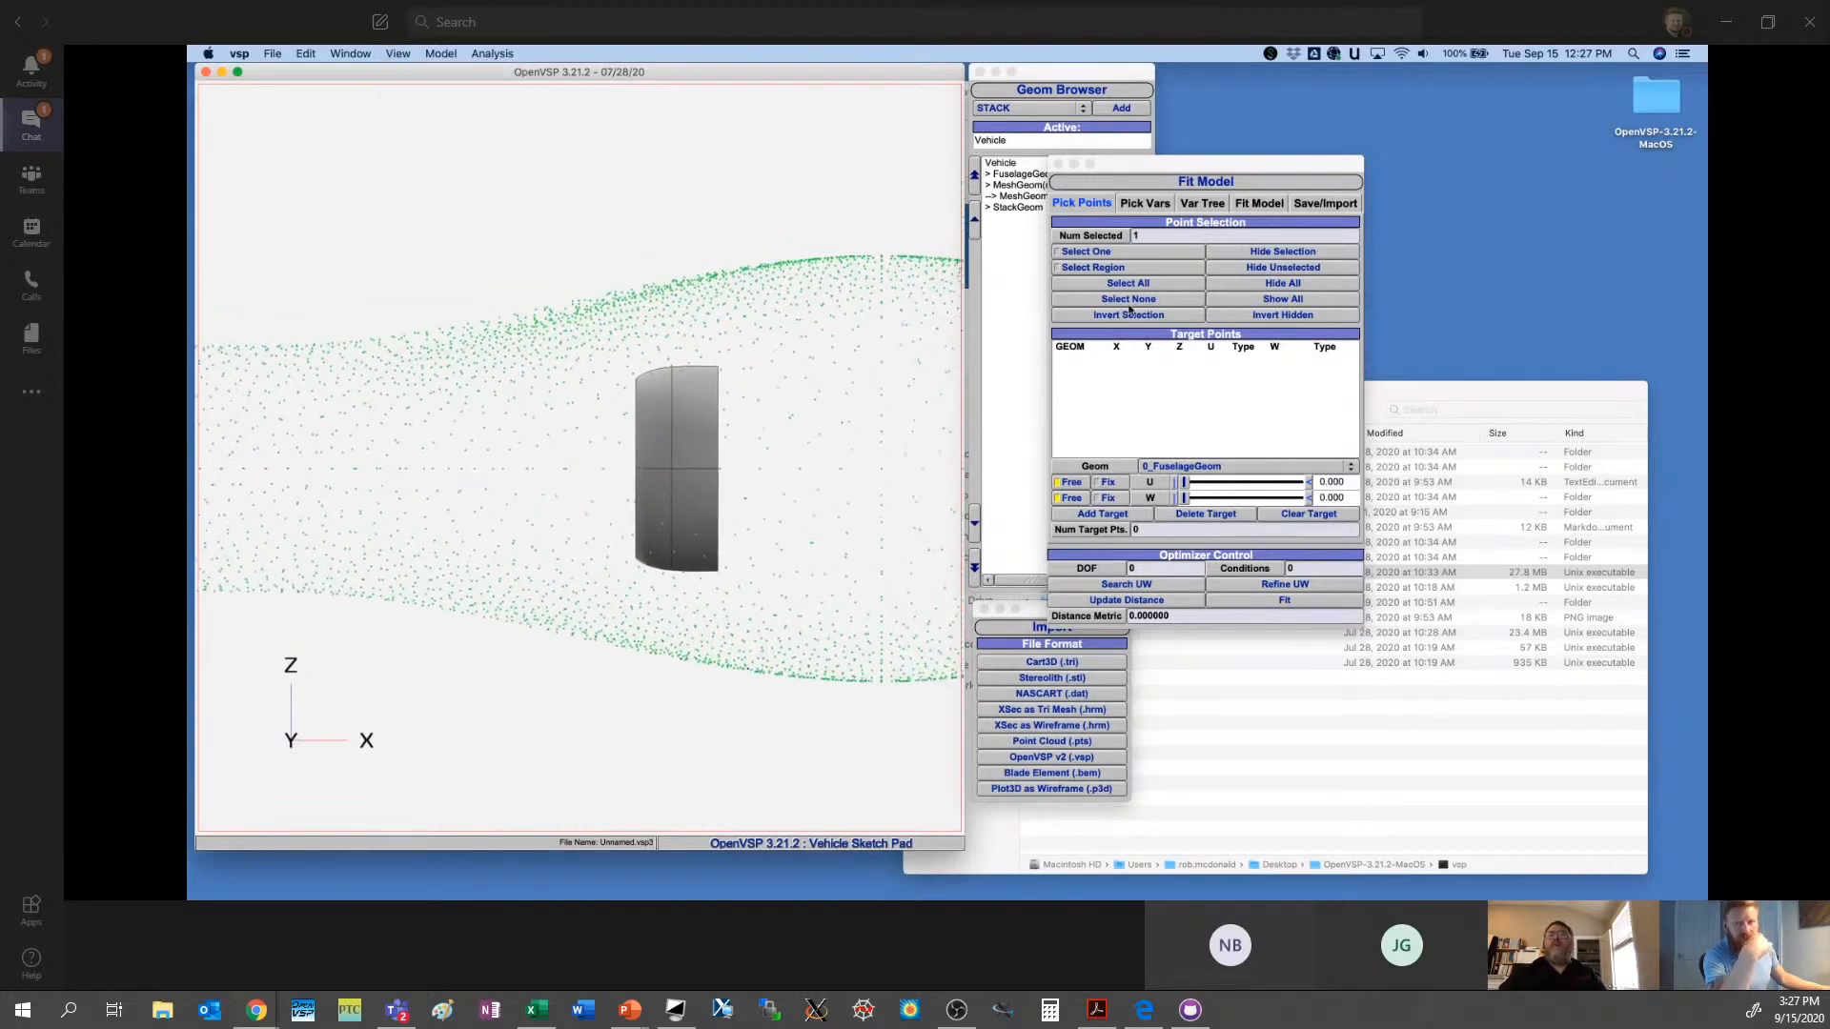
{"action": "left_click", "coordinate": [1123, 269]}
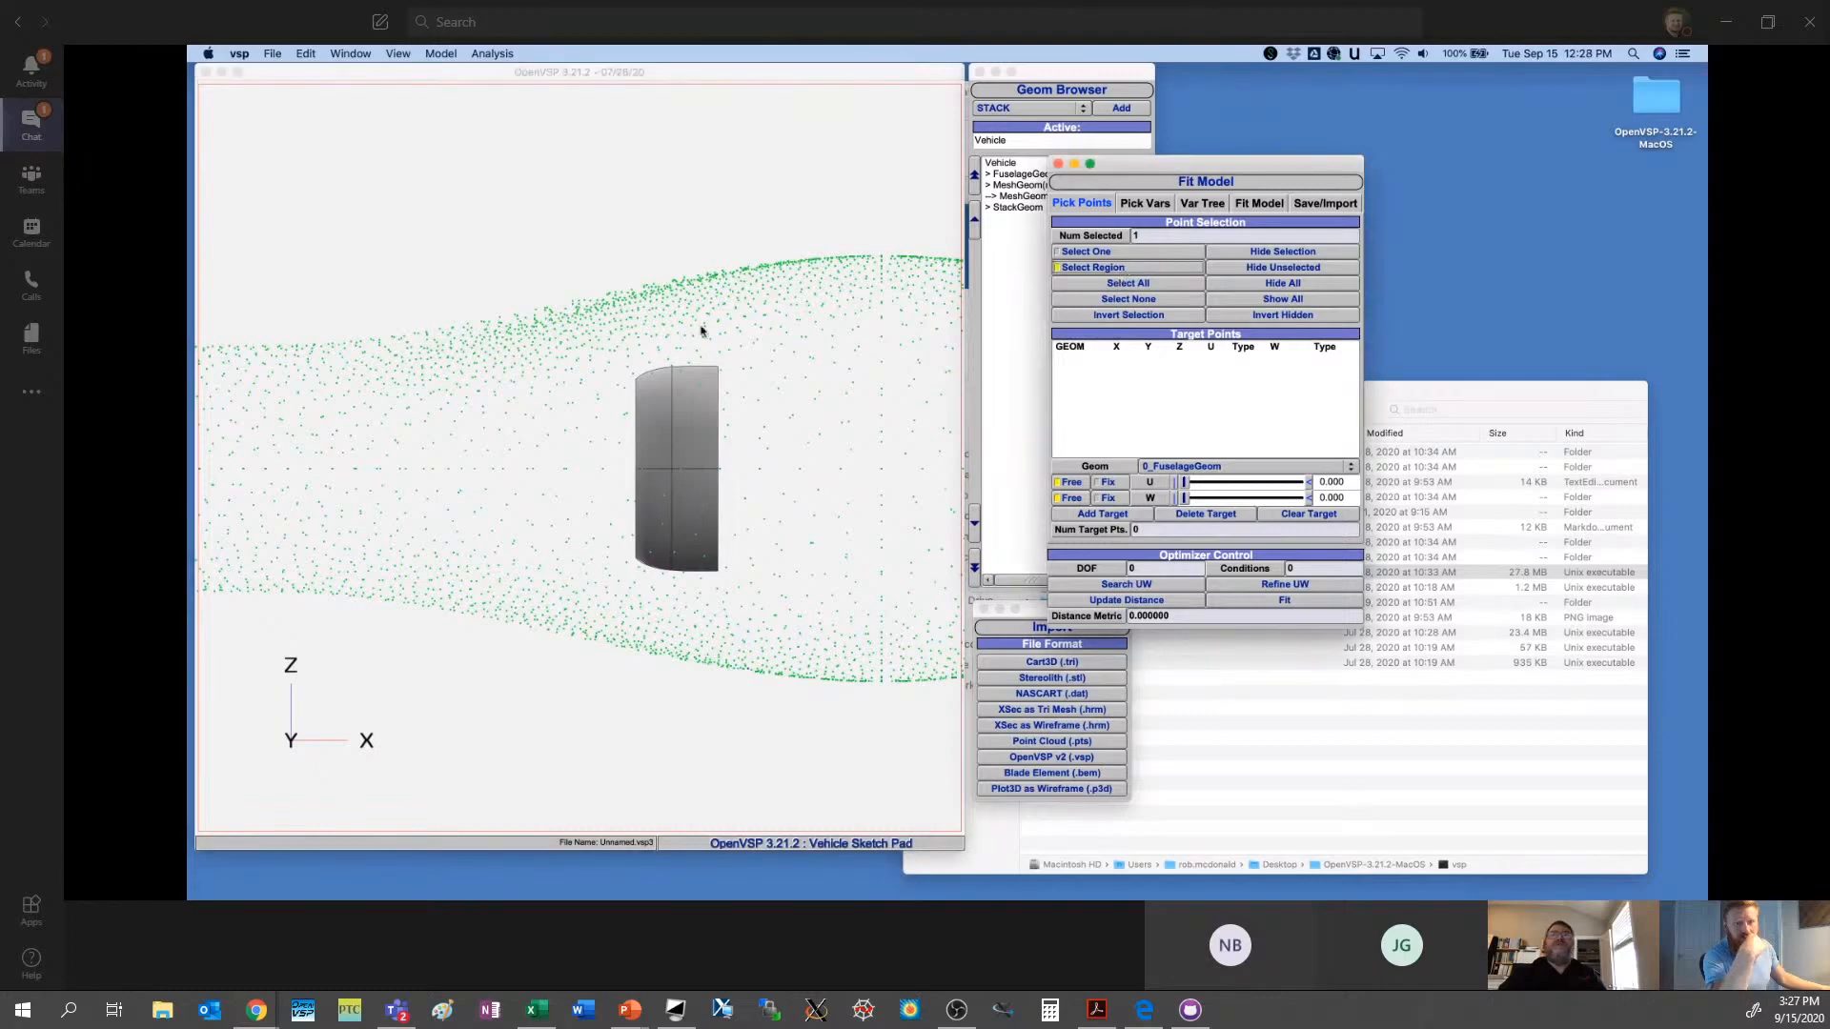
{"action": "left_click_drag", "start_coordinate": [591, 248], "coordinate": [756, 709]}
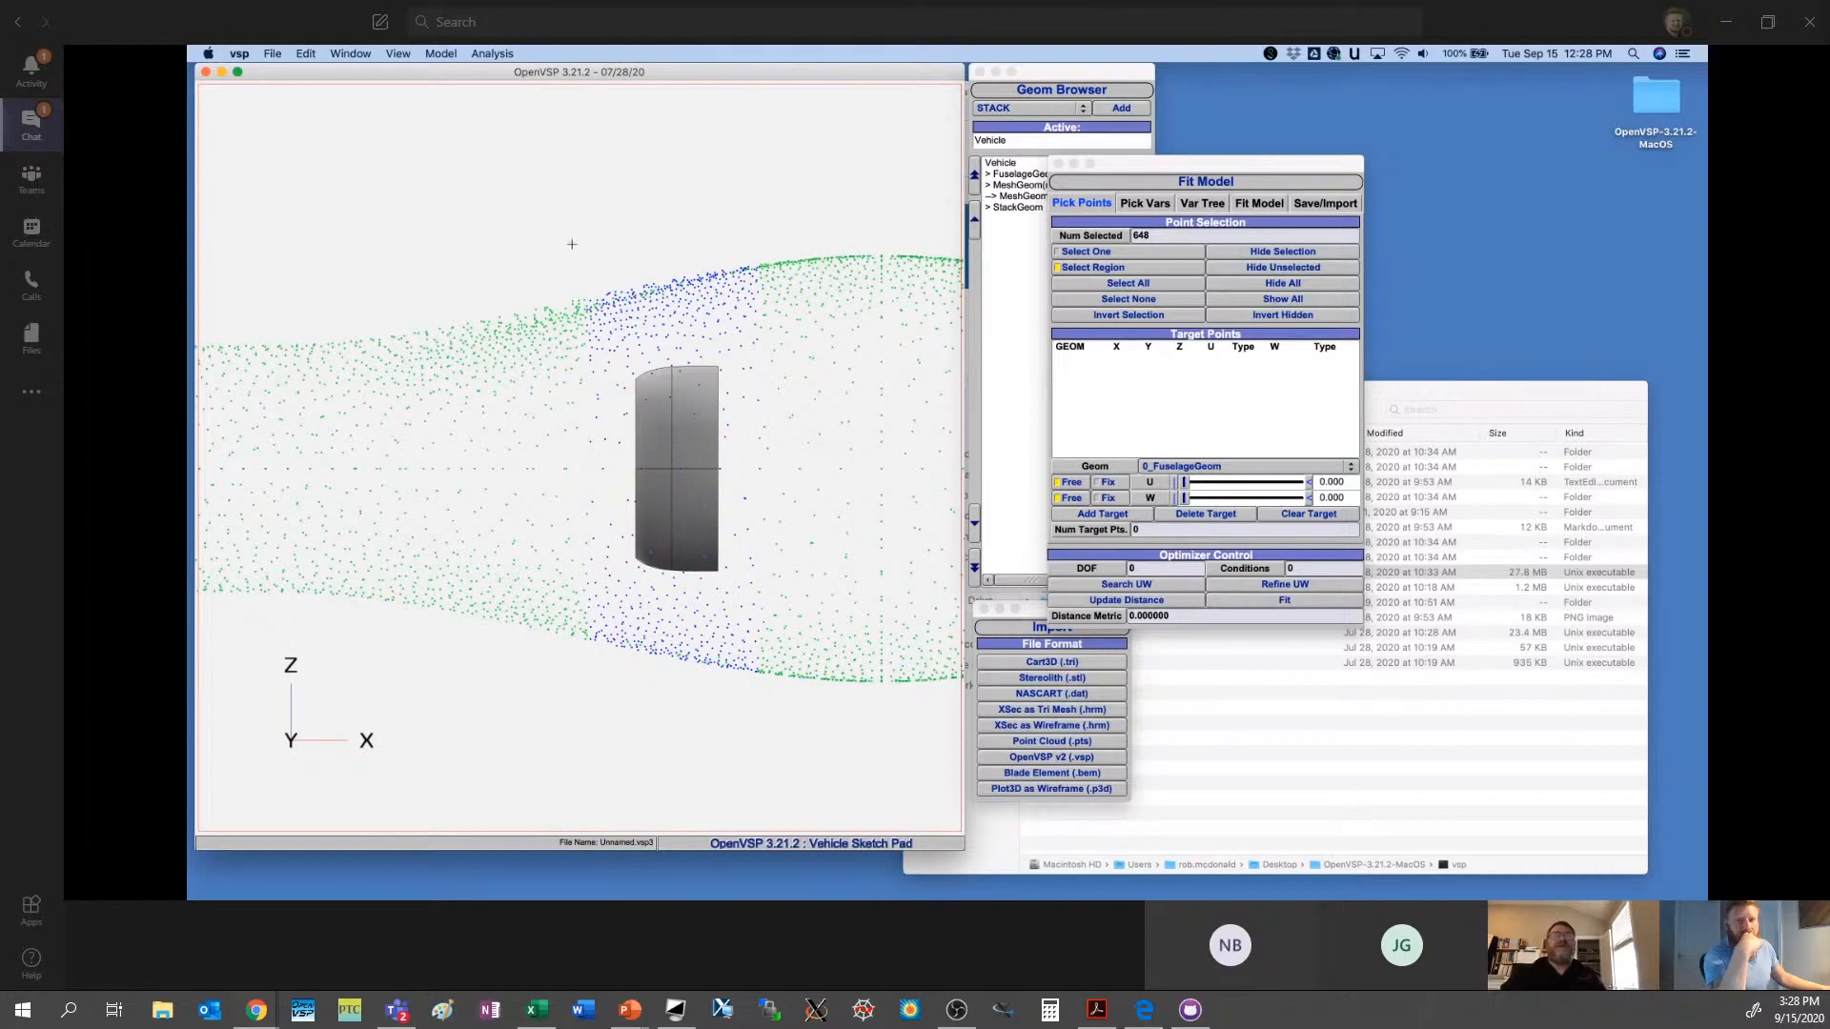
{"action": "left_click_drag", "start_coordinate": [571, 245], "coordinate": [754, 711]}
{"action": "left_click_drag", "start_coordinate": [614, 256], "coordinate": [734, 715]}
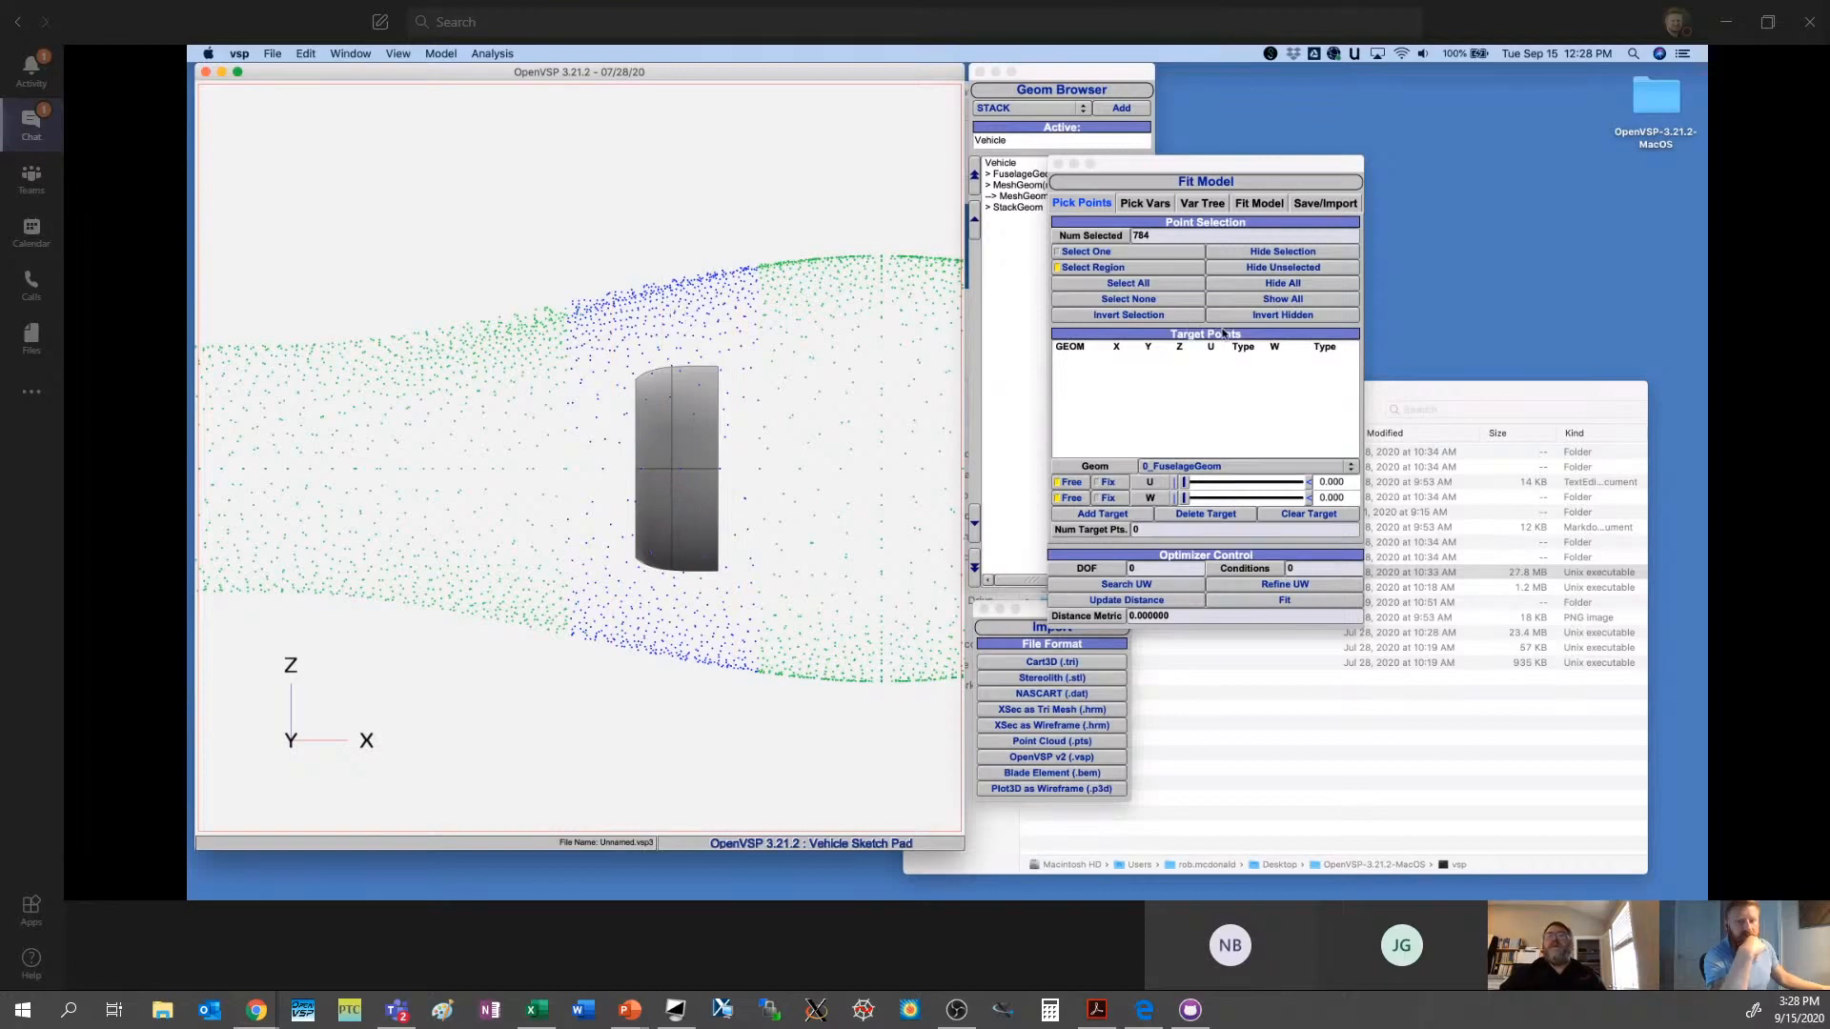
{"action": "left_click", "coordinate": [1254, 269]}
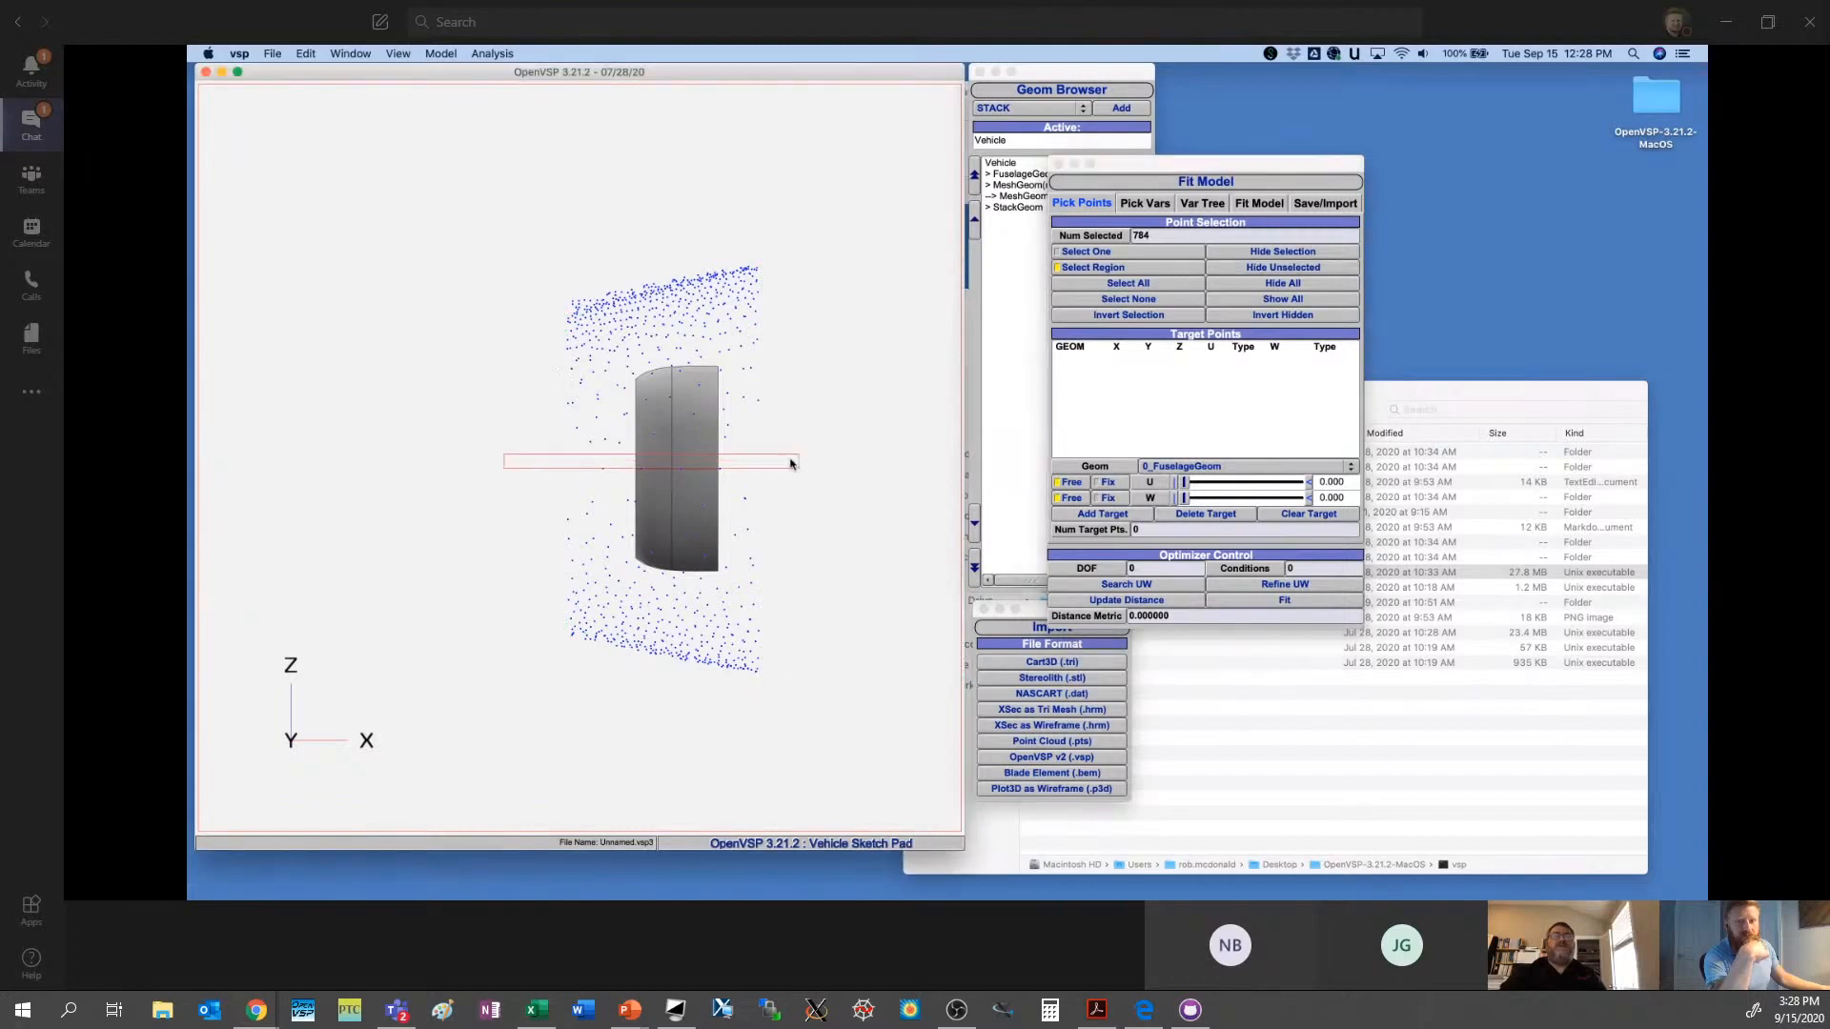
- Clear the point selection, region-select a narrow band of points around the stack's front edge, and hide the unselected points
{"action": "left_click_drag", "start_coordinate": [523, 458], "coordinate": [668, 349]}
{"action": "scroll", "coordinate": [671, 433], "scroll_direction": "down", "scroll_amount": 10}
{"action": "scroll", "coordinate": [680, 445], "scroll_direction": "up", "scroll_amount": 10}
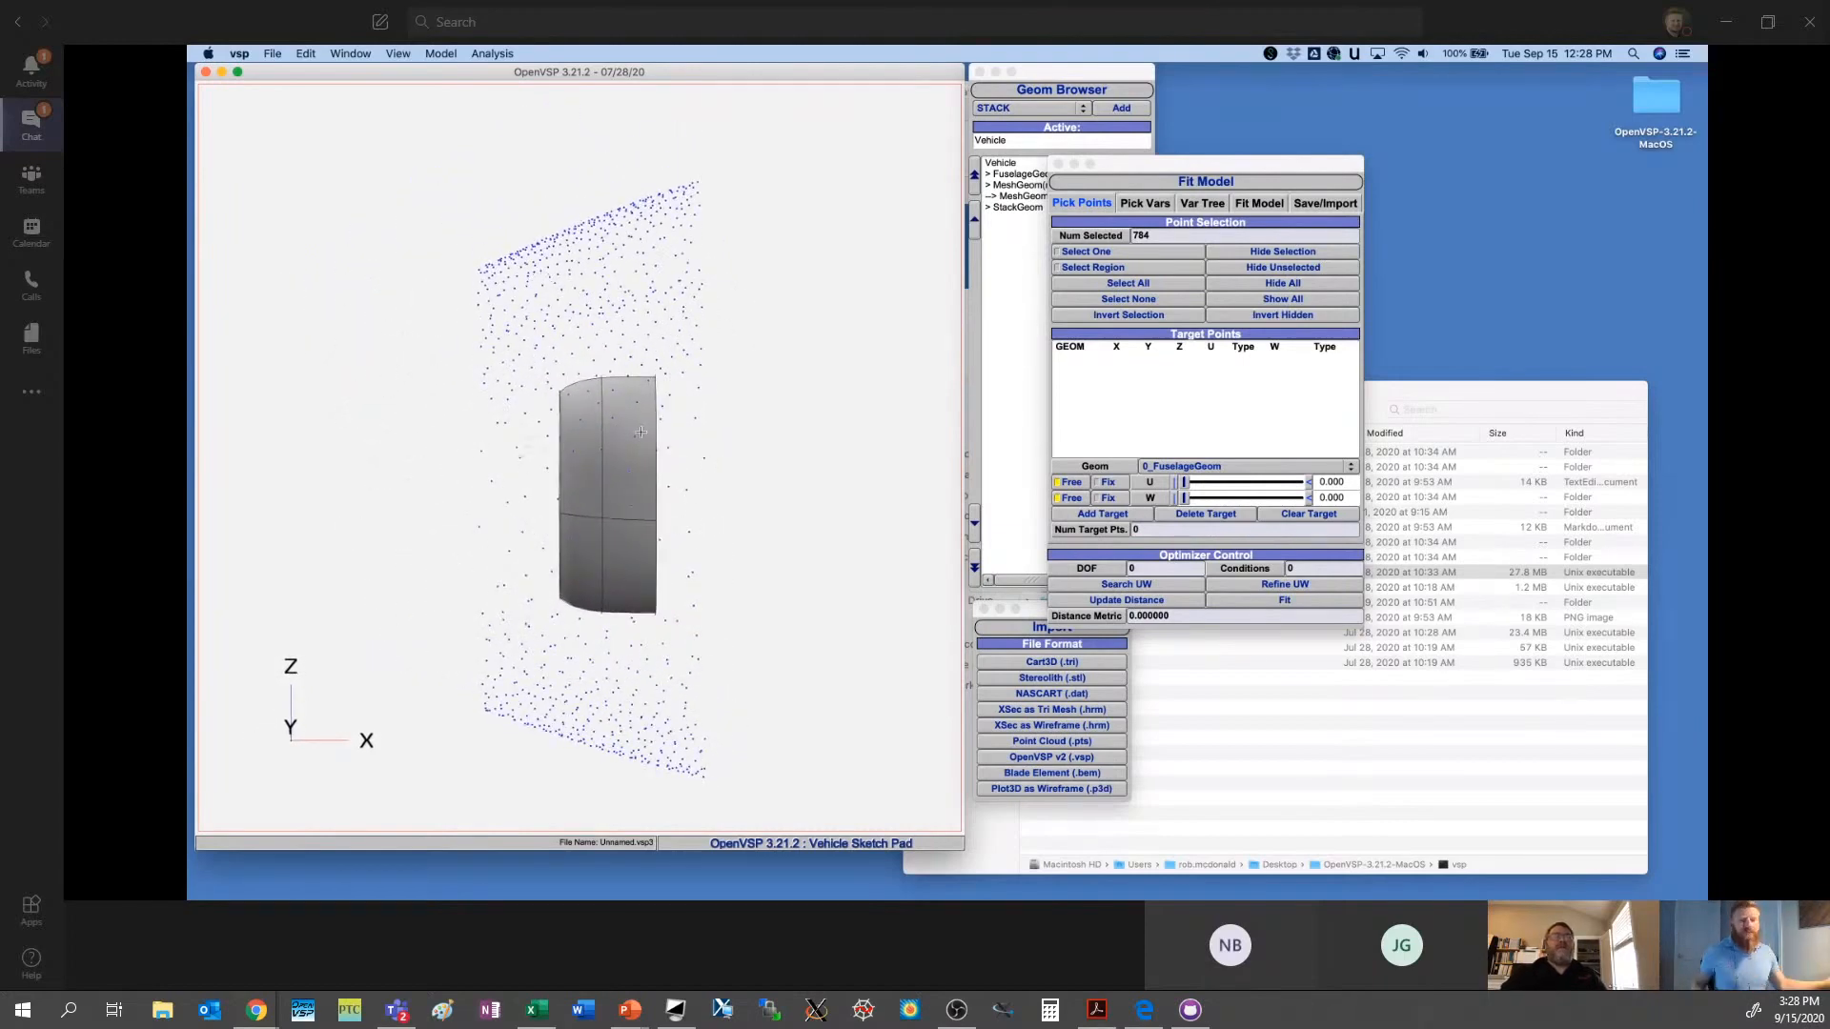
{"action": "left_click", "coordinate": [388, 55]}
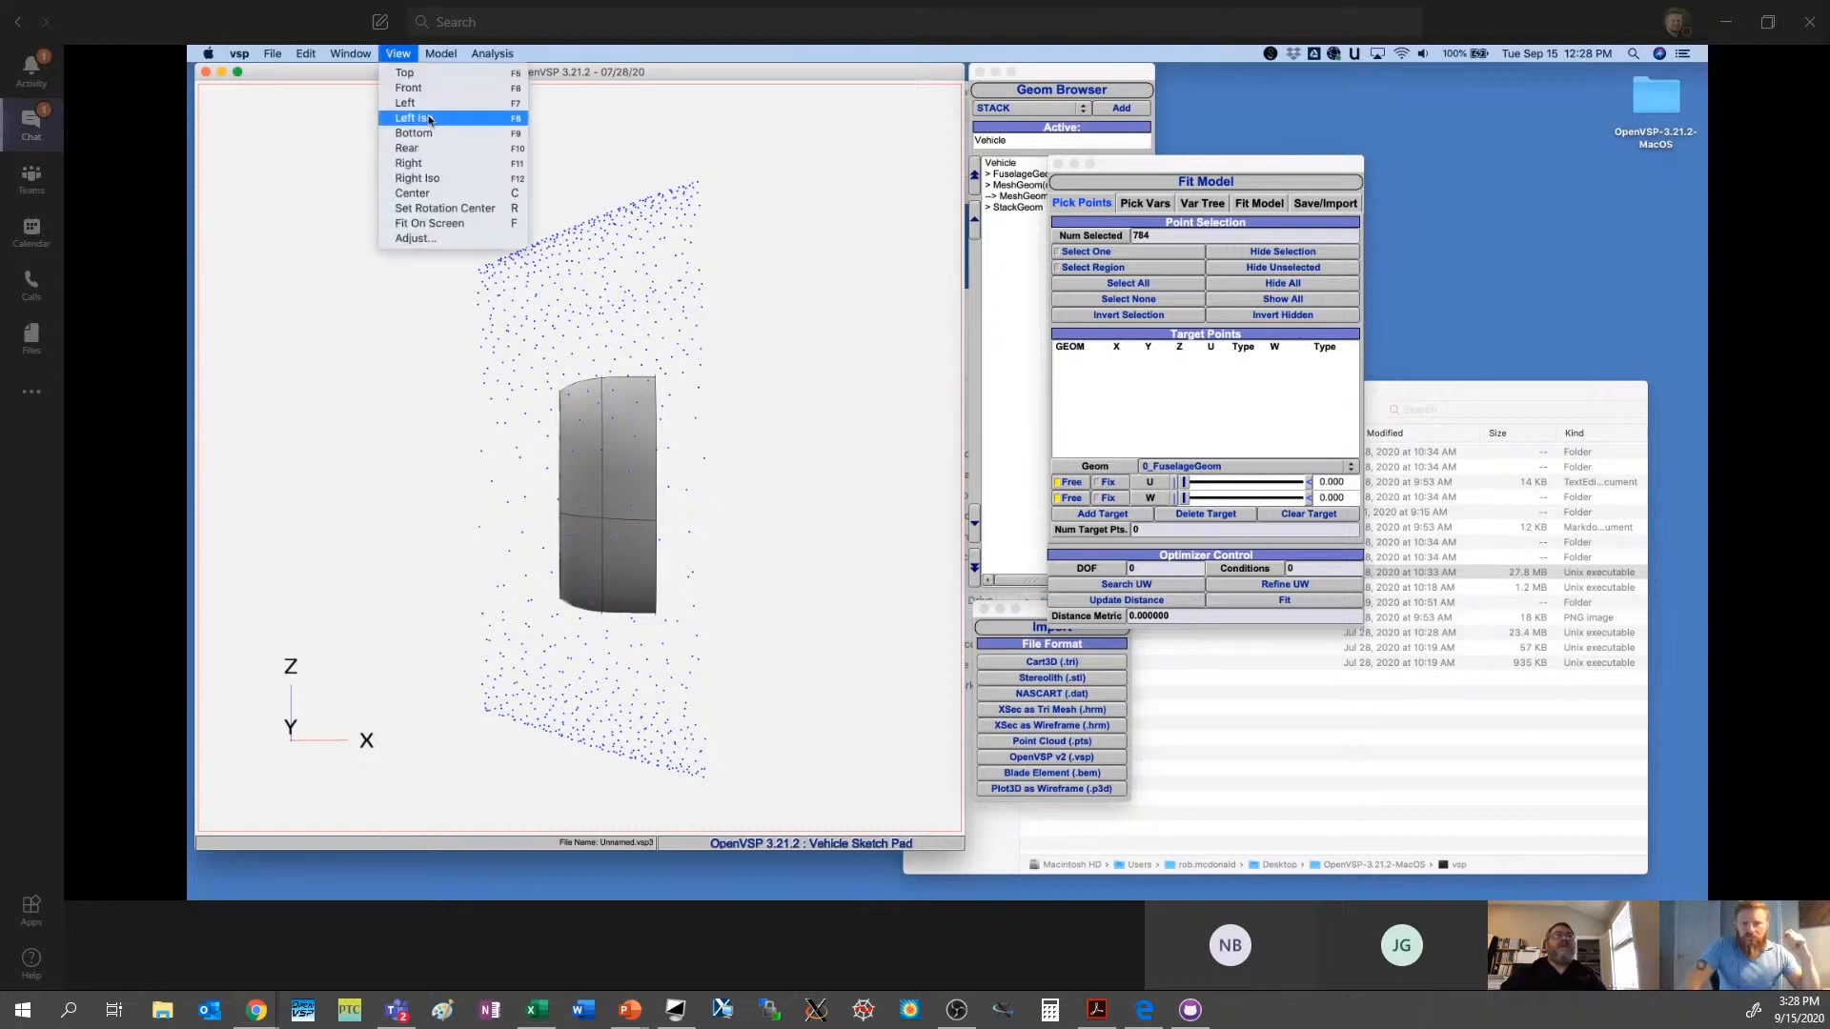
{"action": "left_click", "coordinate": [419, 107]}
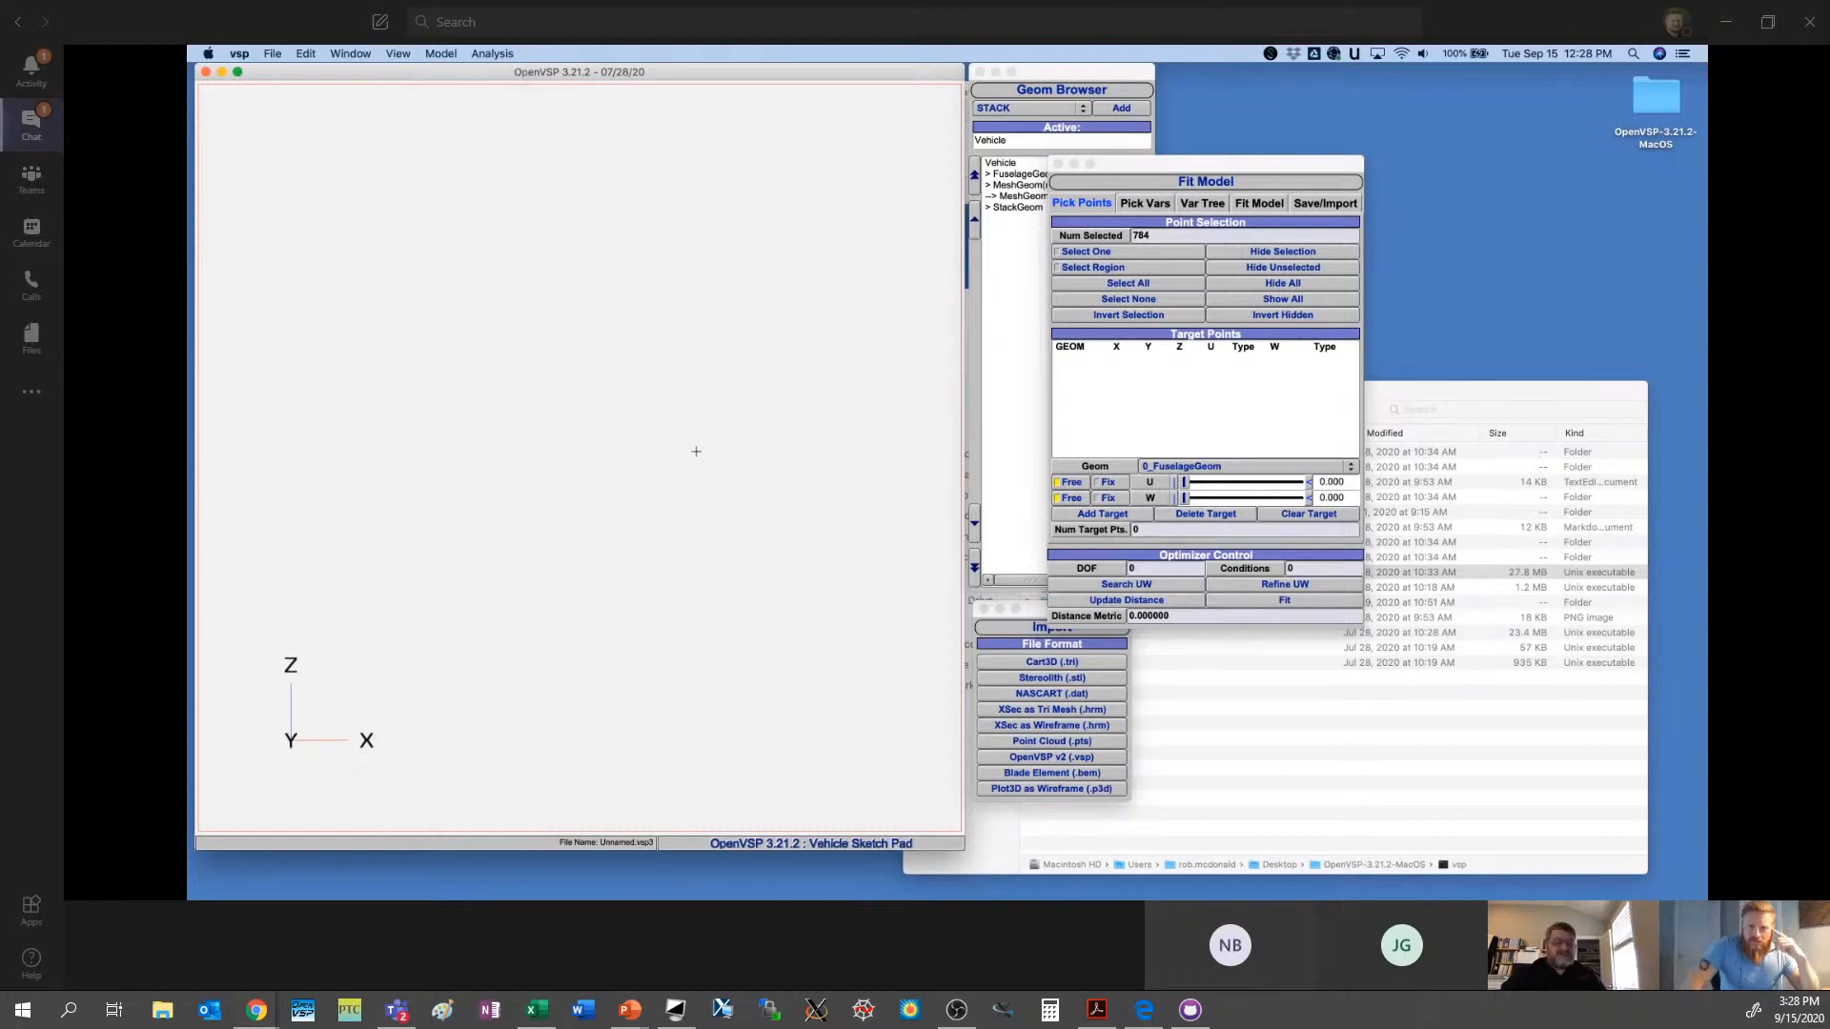
{"action": "right_click_drag", "start_coordinate": [694, 449], "coordinate": [619, 468]}
{"action": "middle_click_drag", "start_coordinate": [620, 468], "coordinate": [869, 456]}
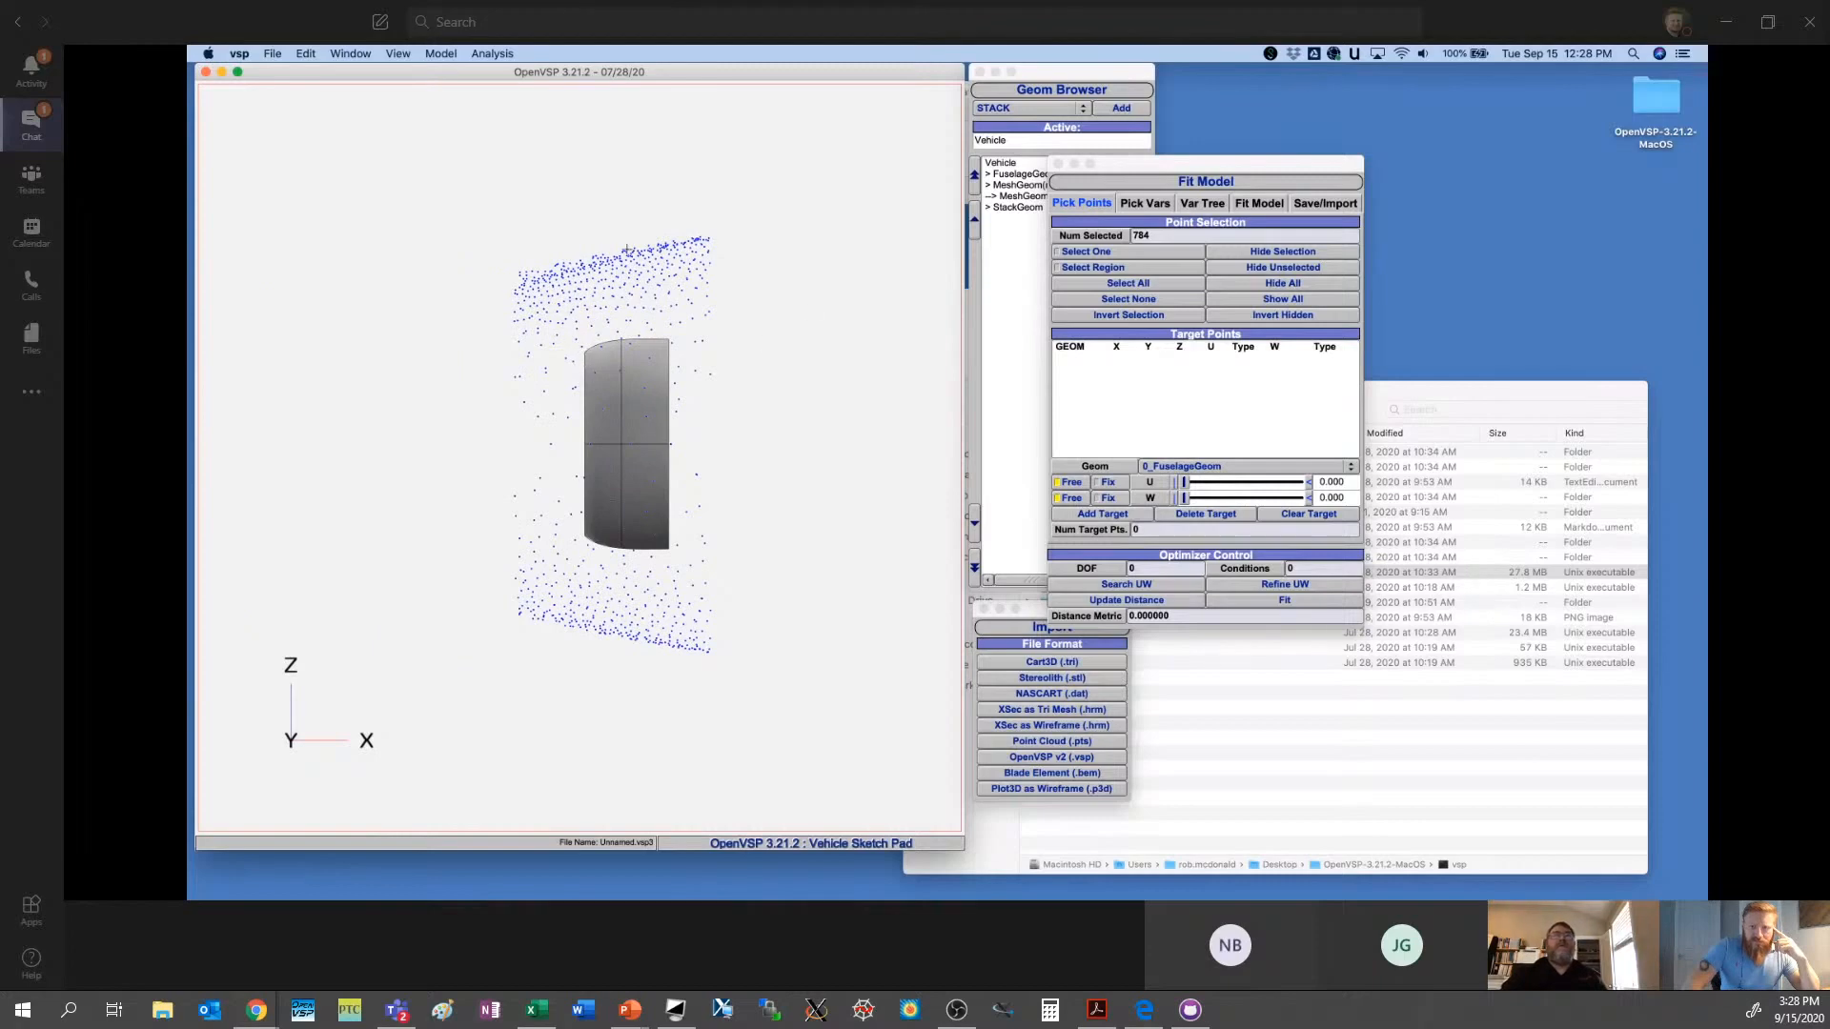
{"action": "left_click", "coordinate": [1136, 301]}
{"action": "left_click_drag", "start_coordinate": [567, 222], "coordinate": [601, 657]}
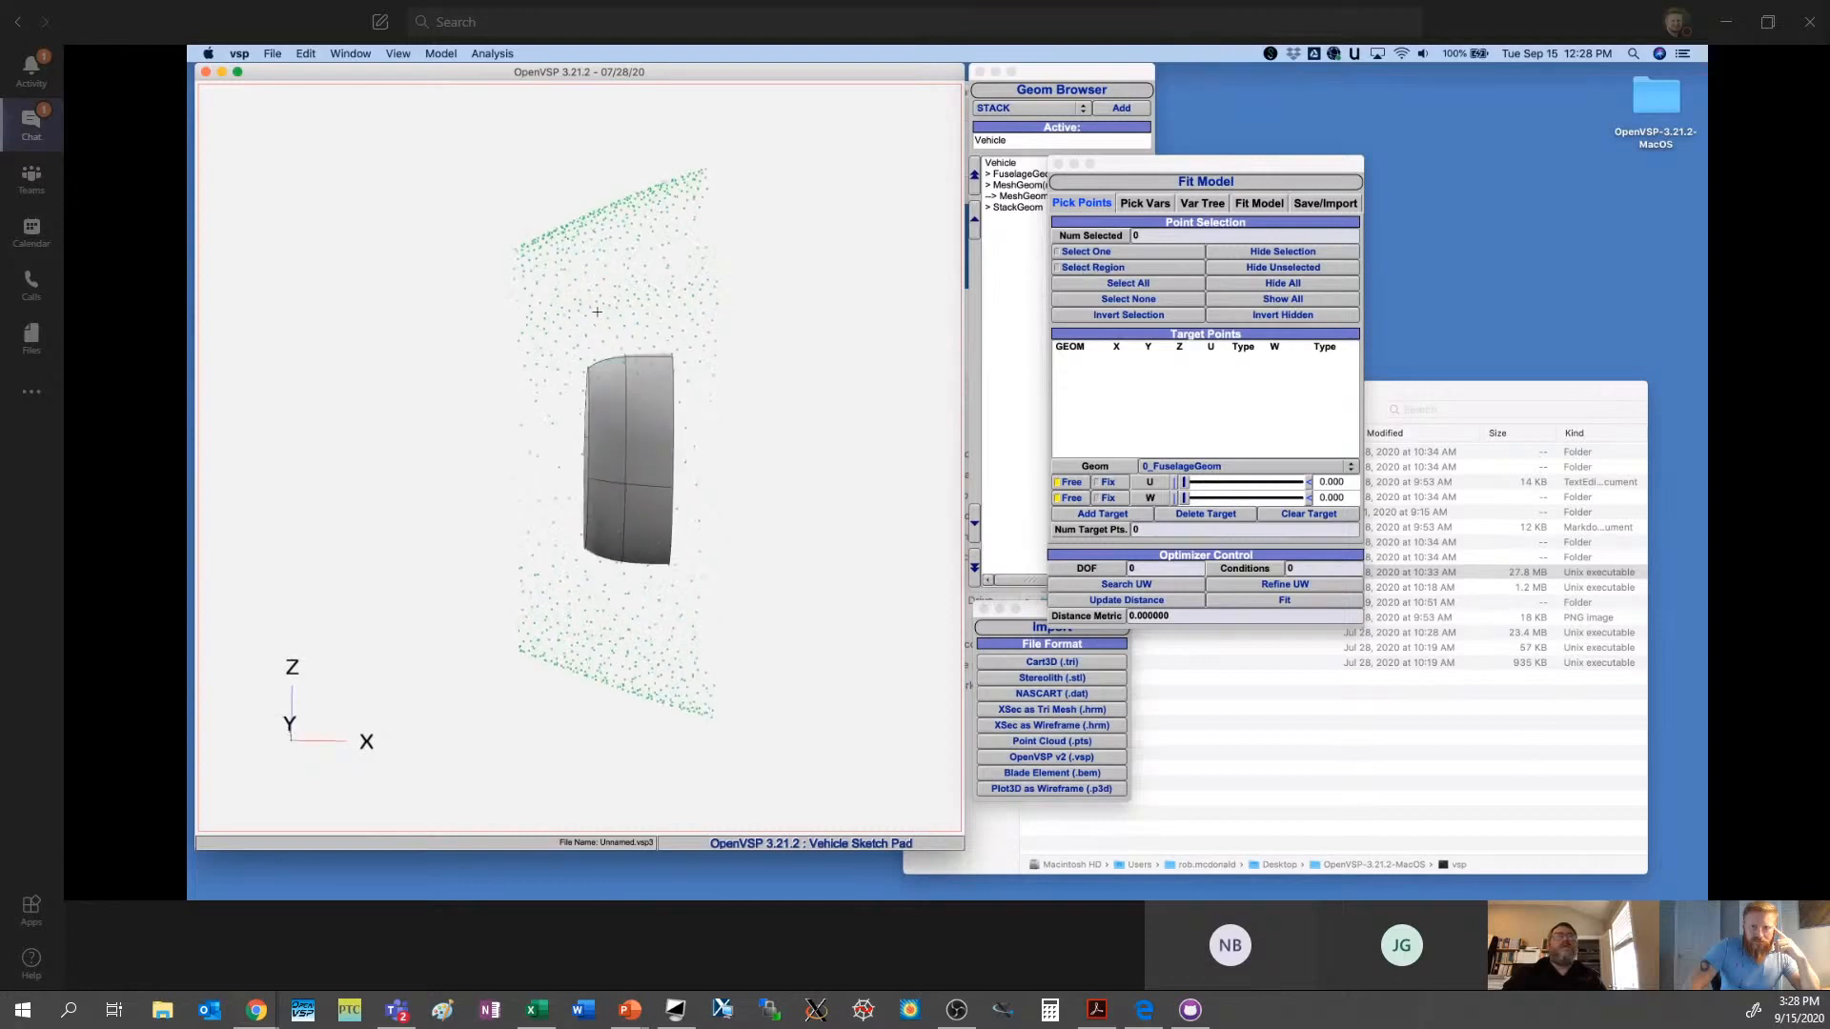
{"action": "left_click_drag", "start_coordinate": [569, 251], "coordinate": [608, 675]}
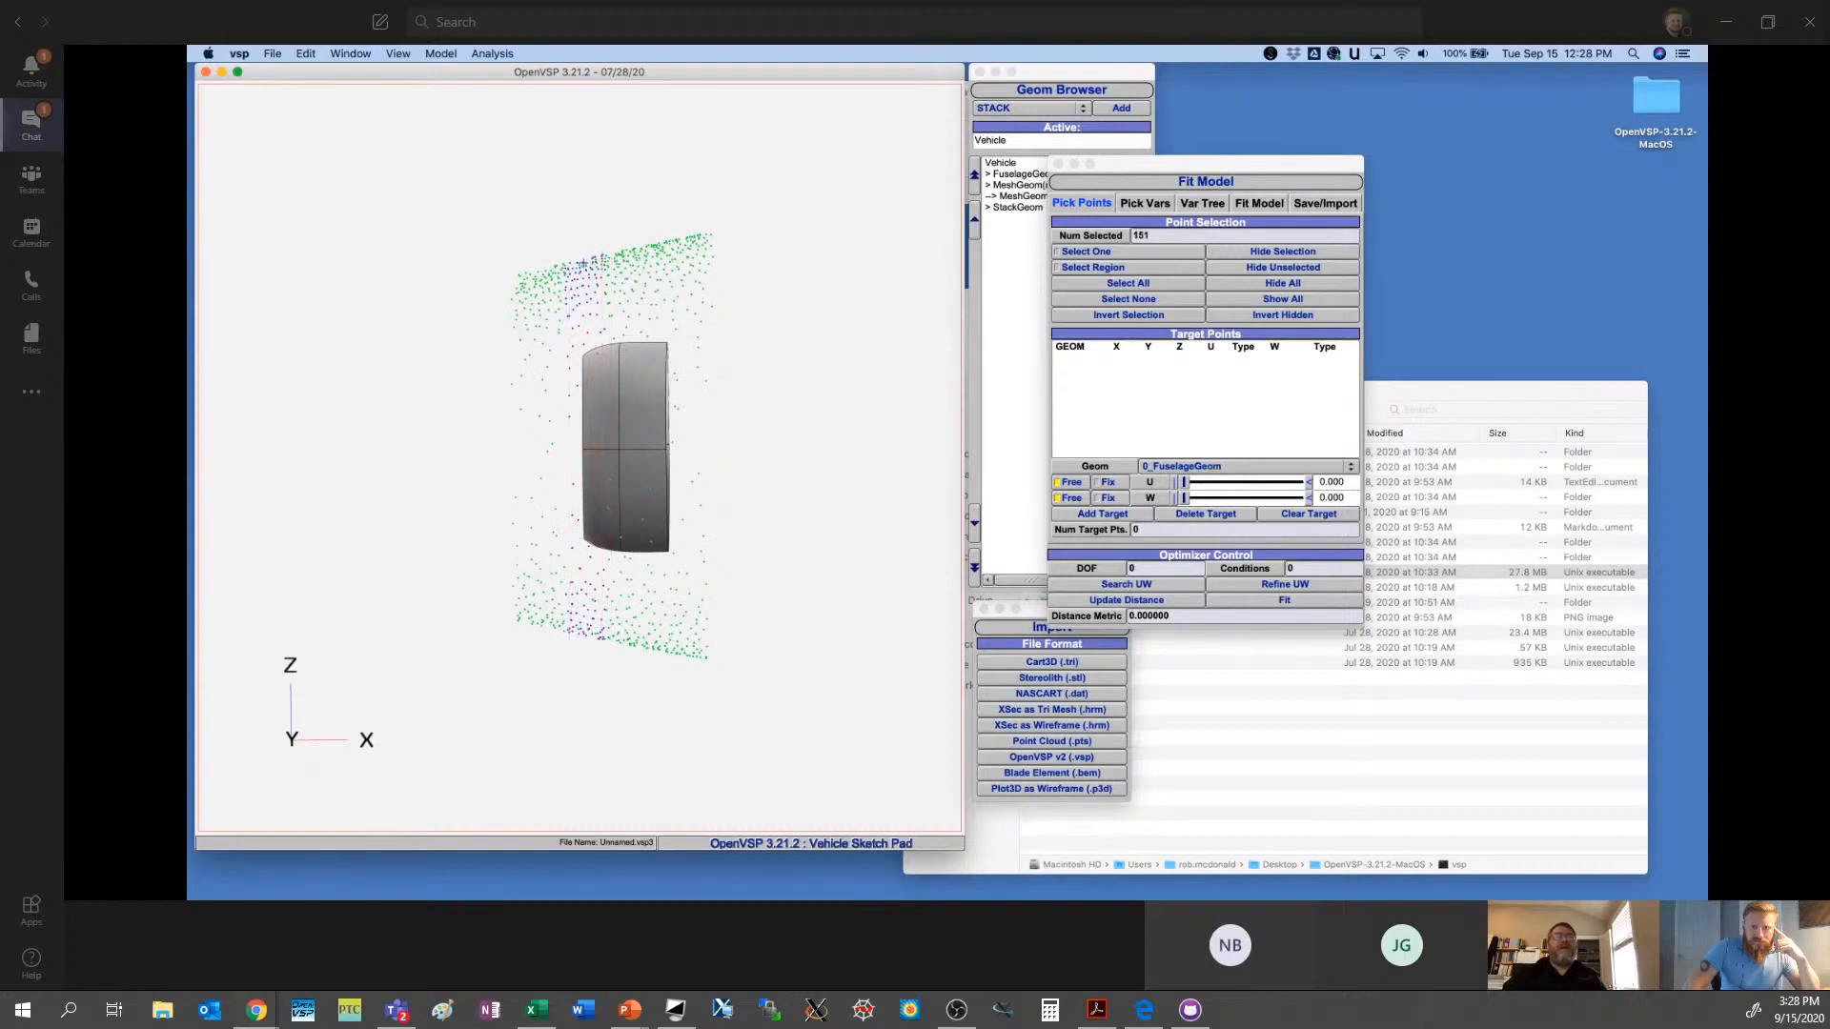
{"action": "left_click", "coordinate": [1283, 268]}
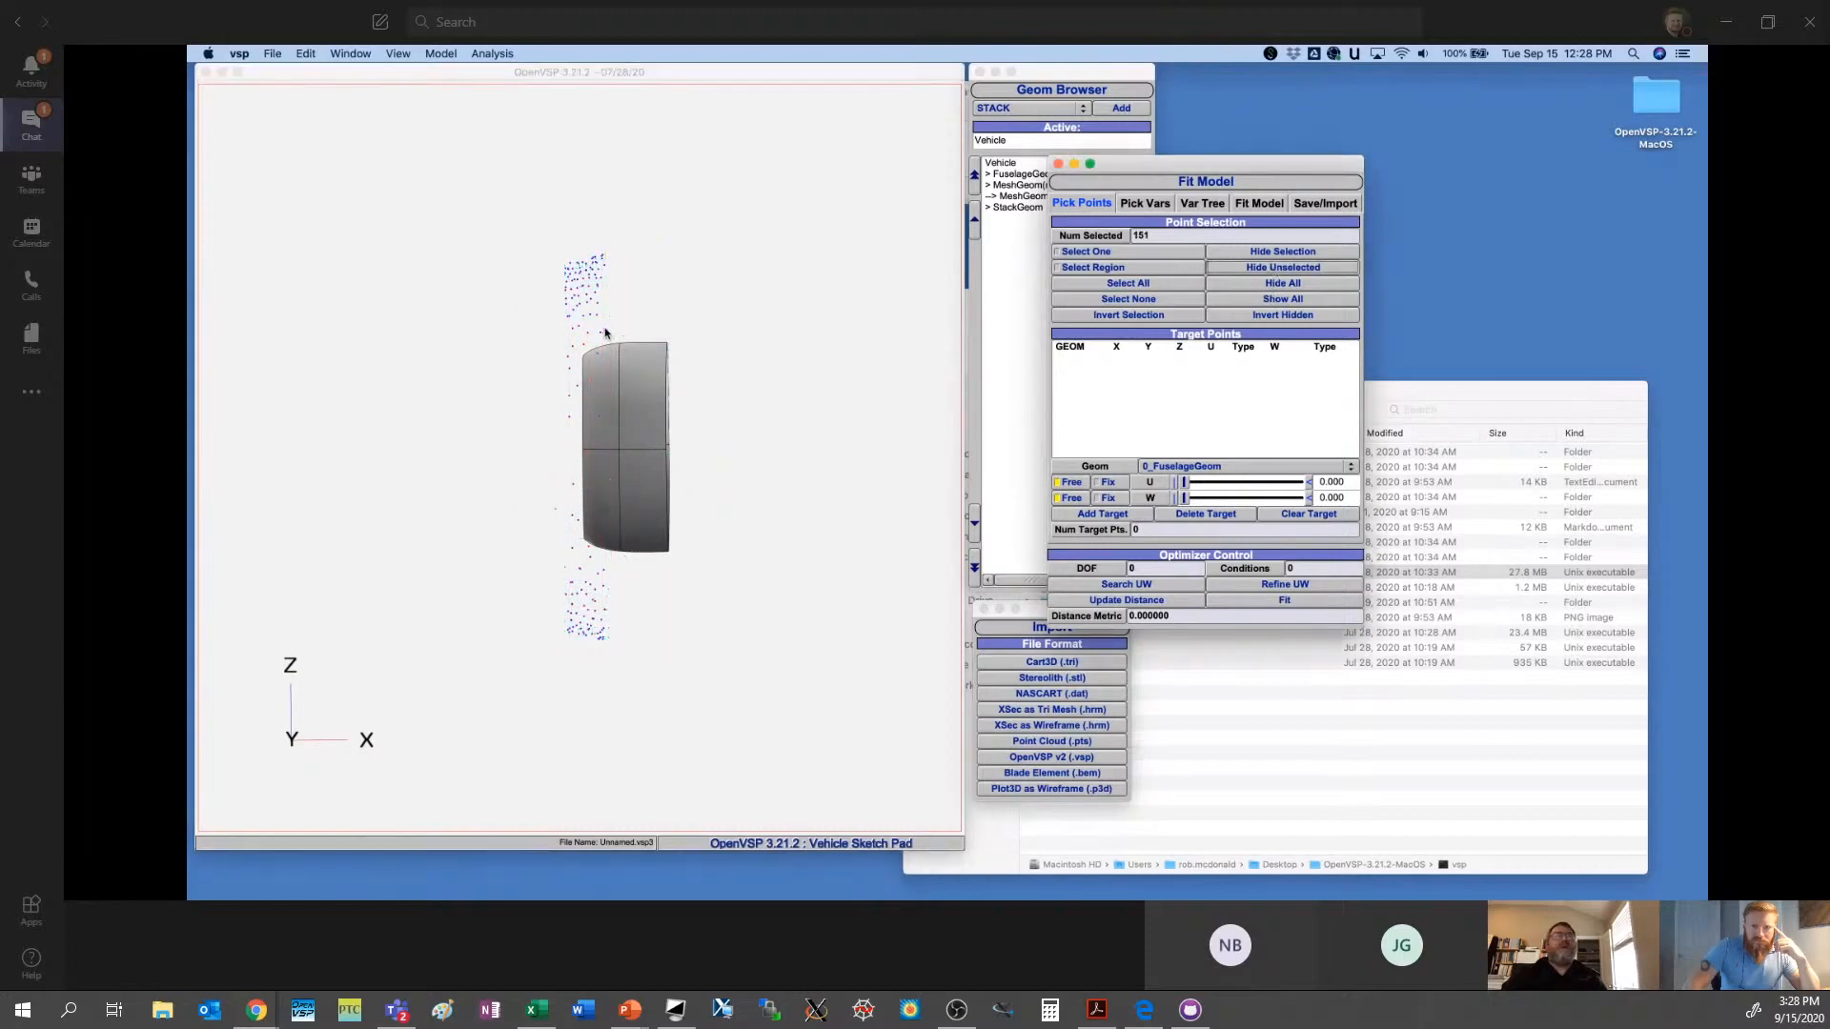
{"action": "left_click_drag", "start_coordinate": [593, 402], "coordinate": [667, 429]}
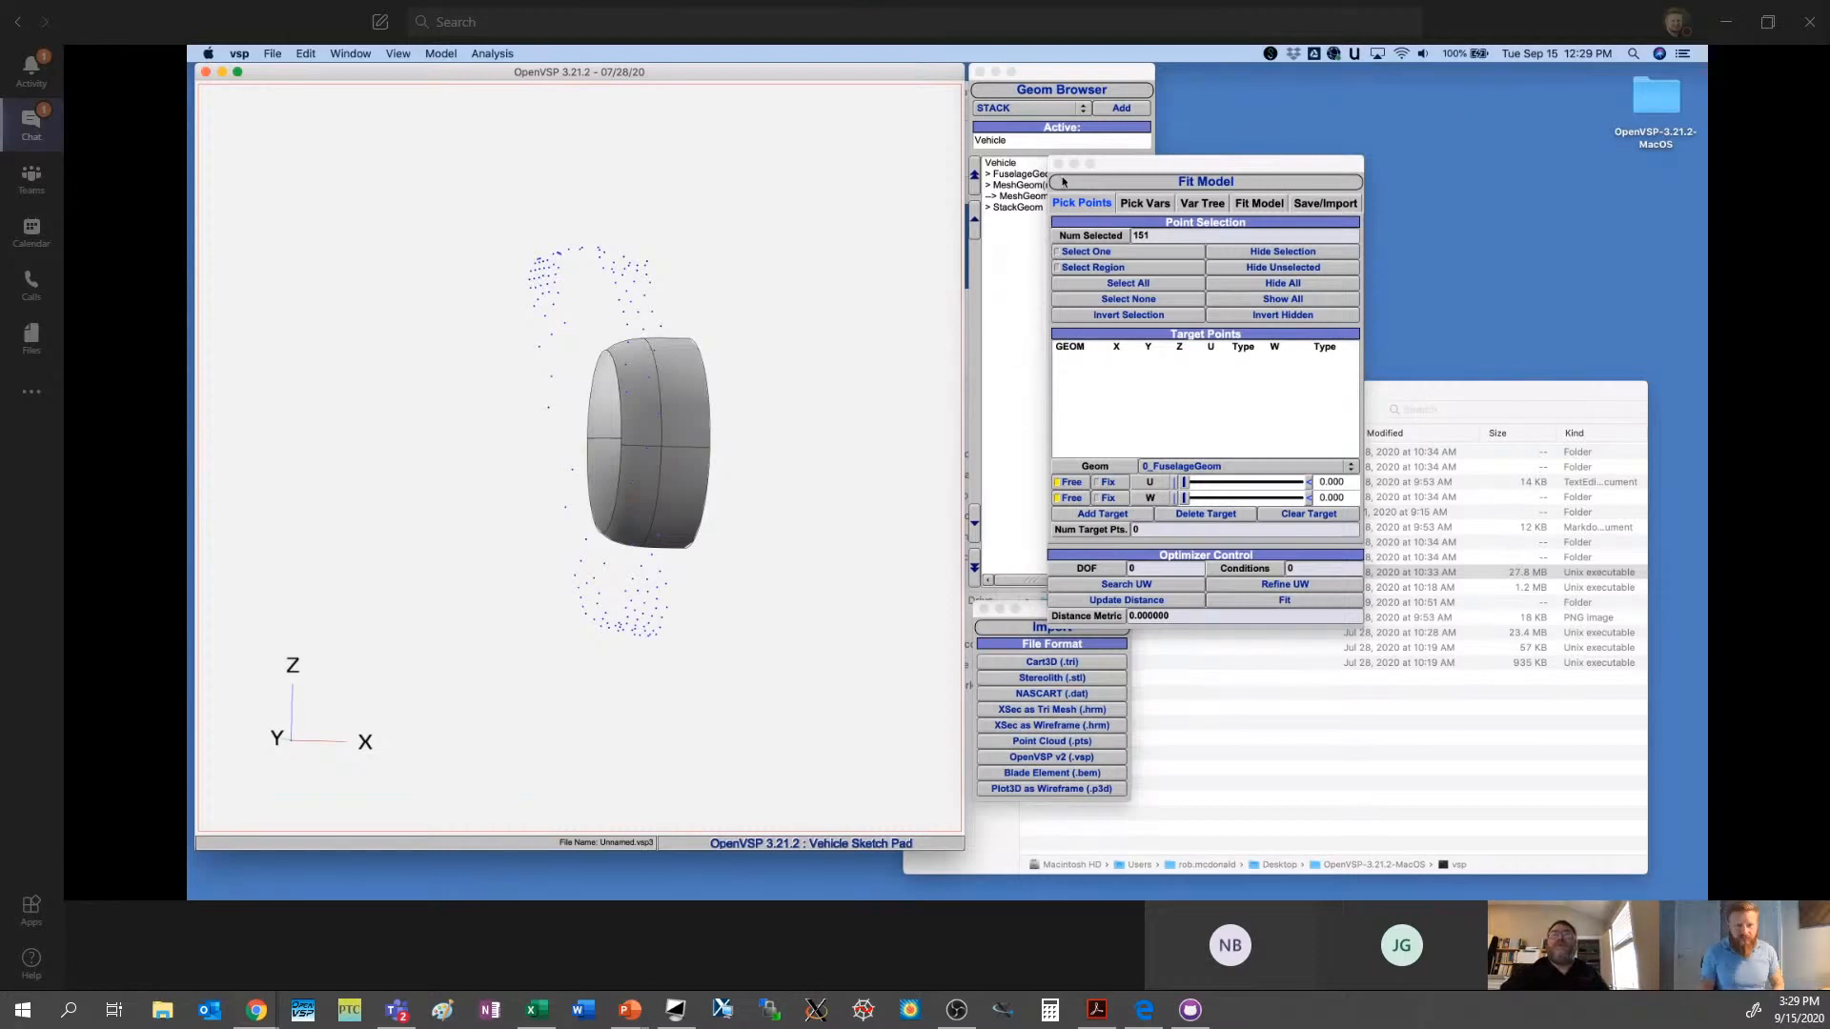
- Close the Fit Model tool and delete the MeshGeom_Pts point cloud
{"action": "left_click_drag", "start_coordinate": [1045, 170], "coordinate": [1069, 268]}
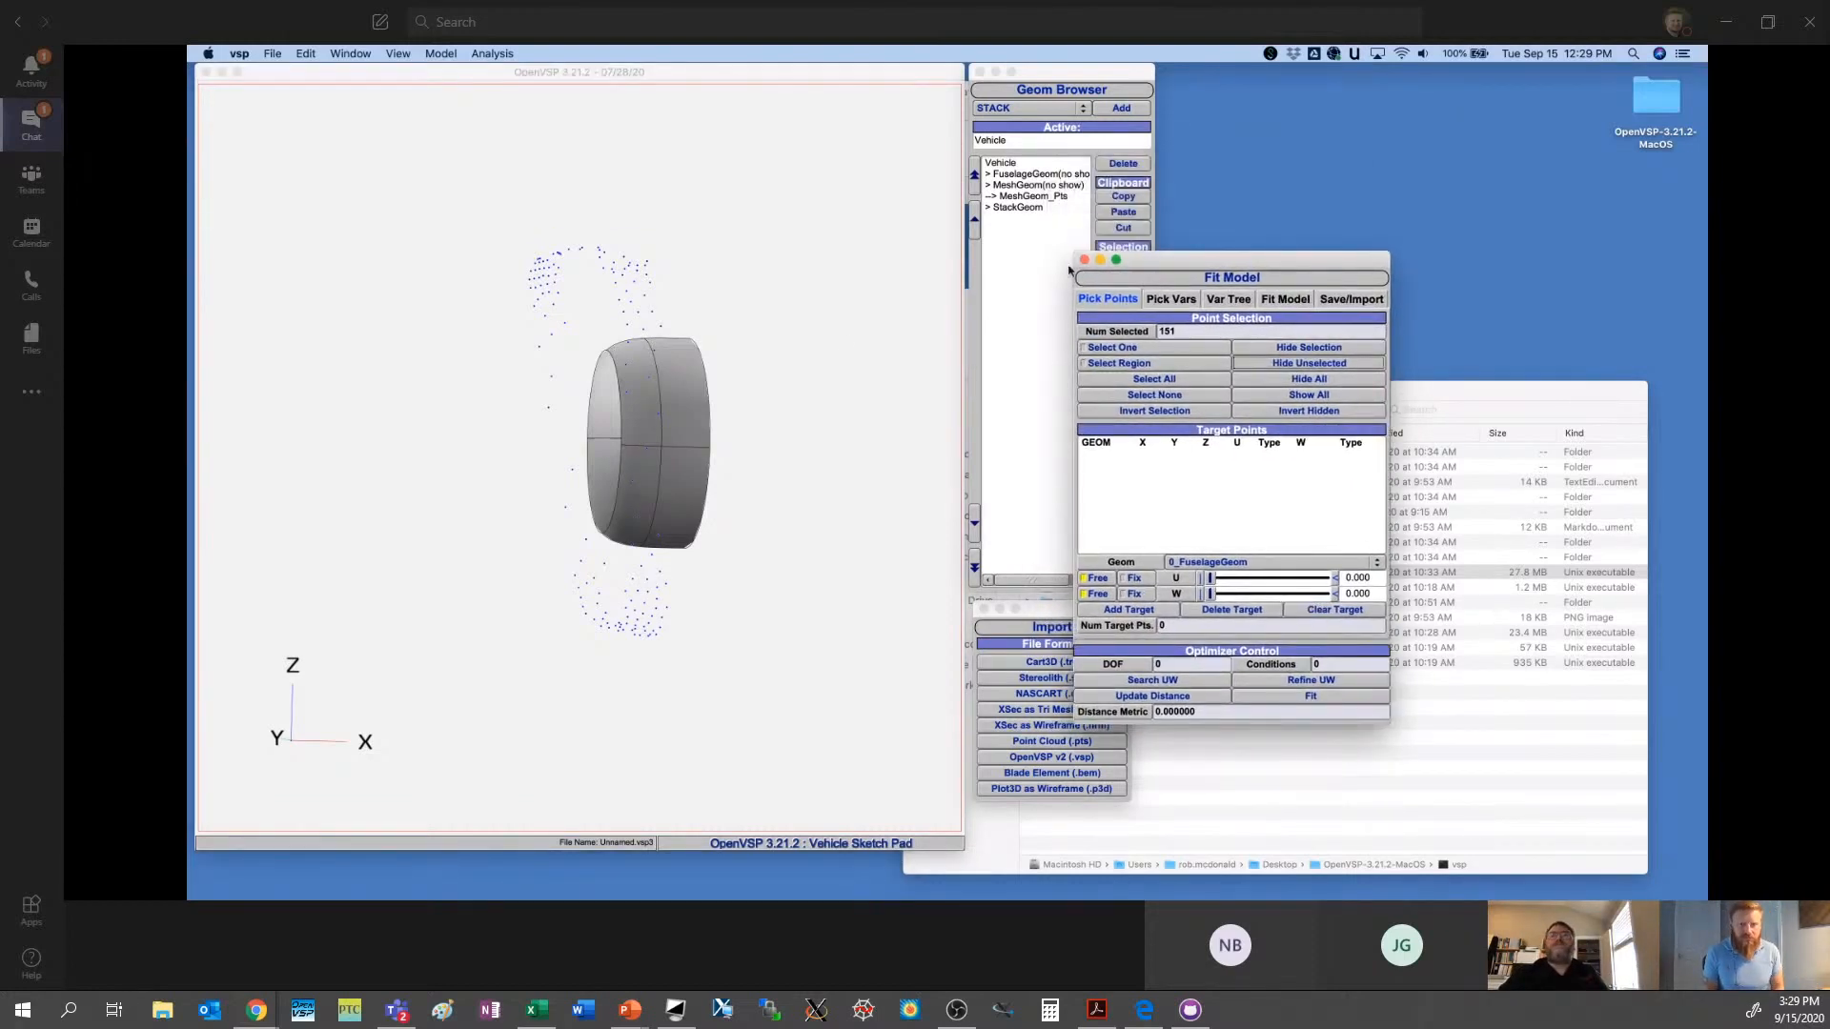
{"action": "left_click", "coordinate": [1028, 196]}
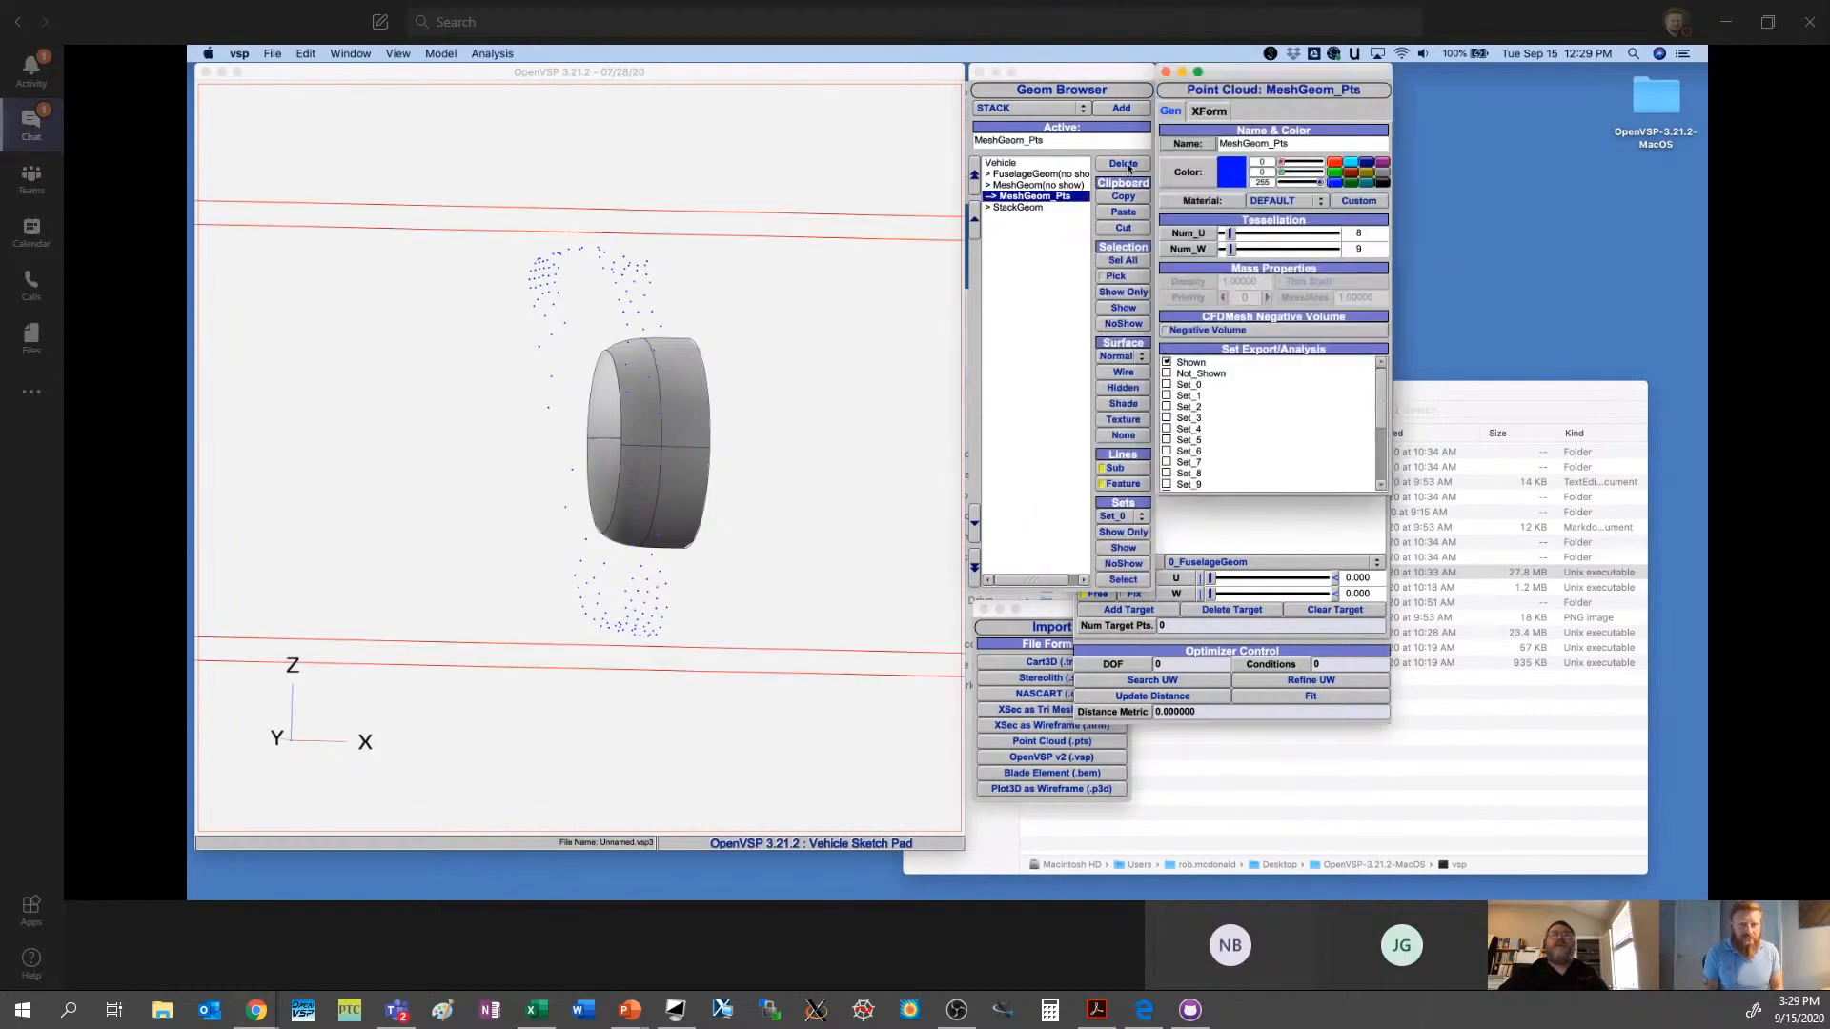
{"action": "left_click", "coordinate": [1267, 529]}
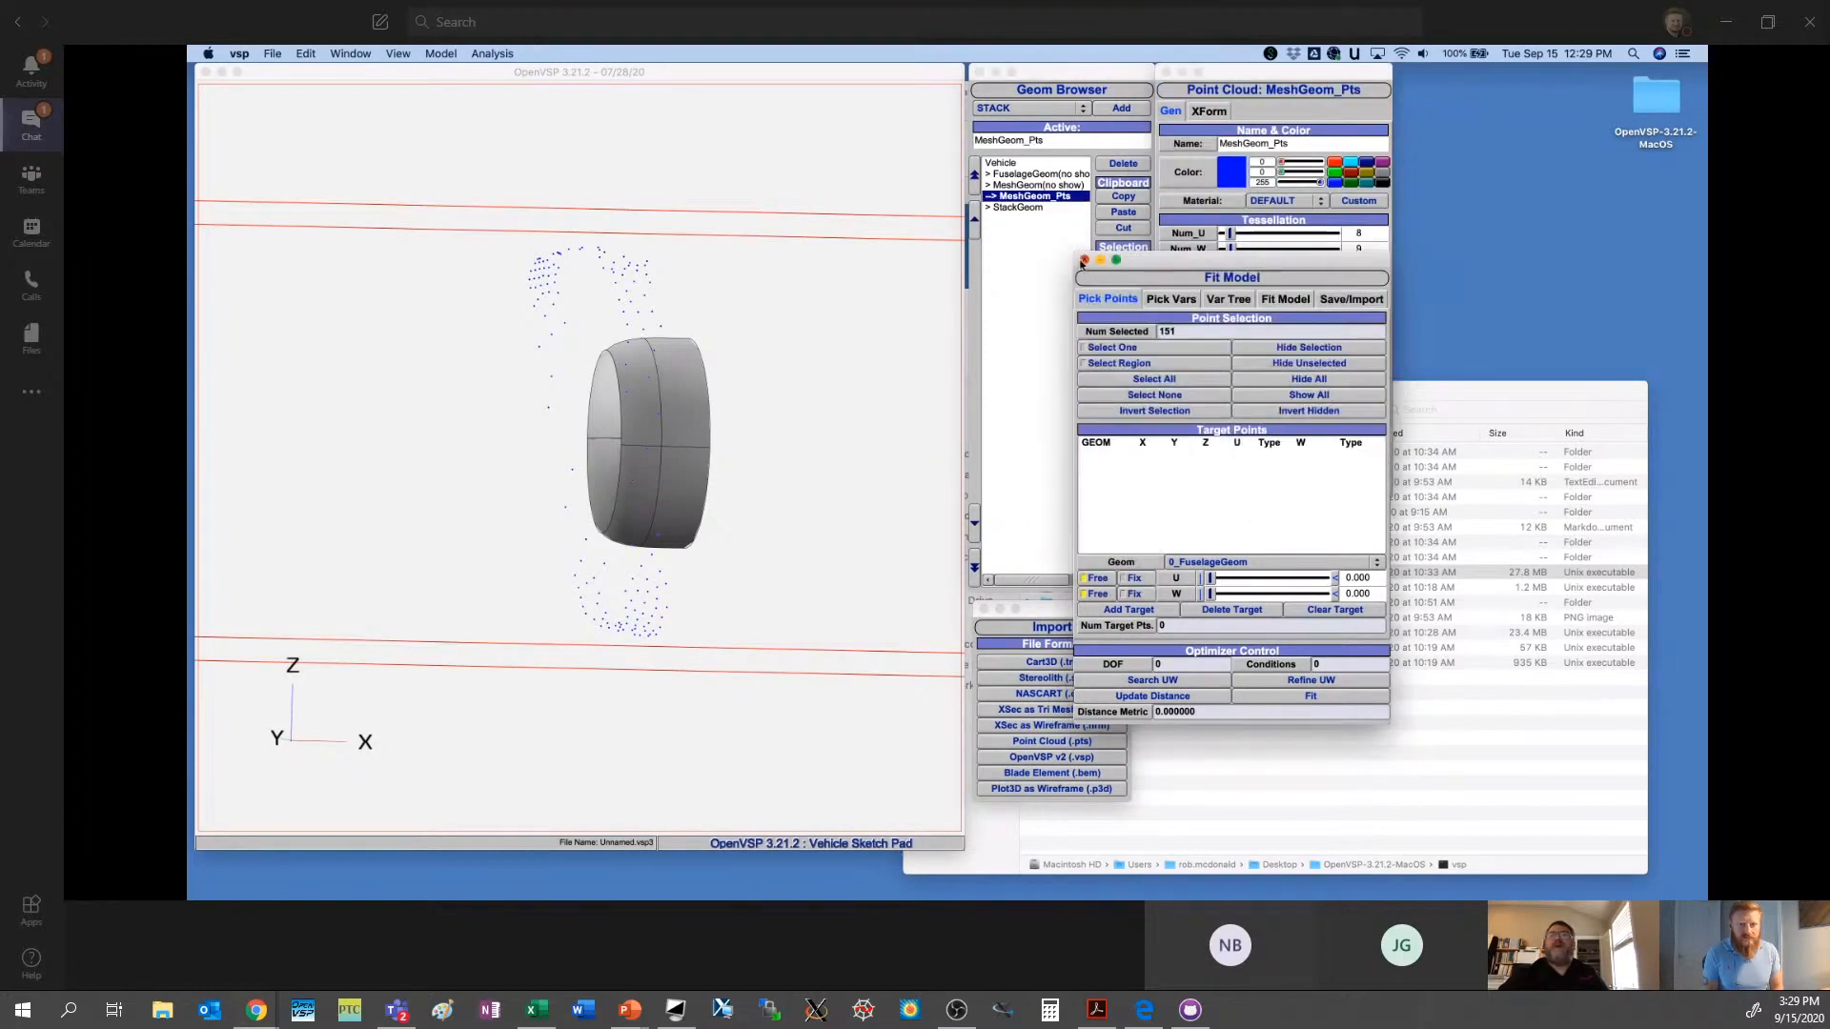
{"action": "left_click", "coordinate": [1083, 260]}
{"action": "left_click", "coordinate": [1117, 163]}
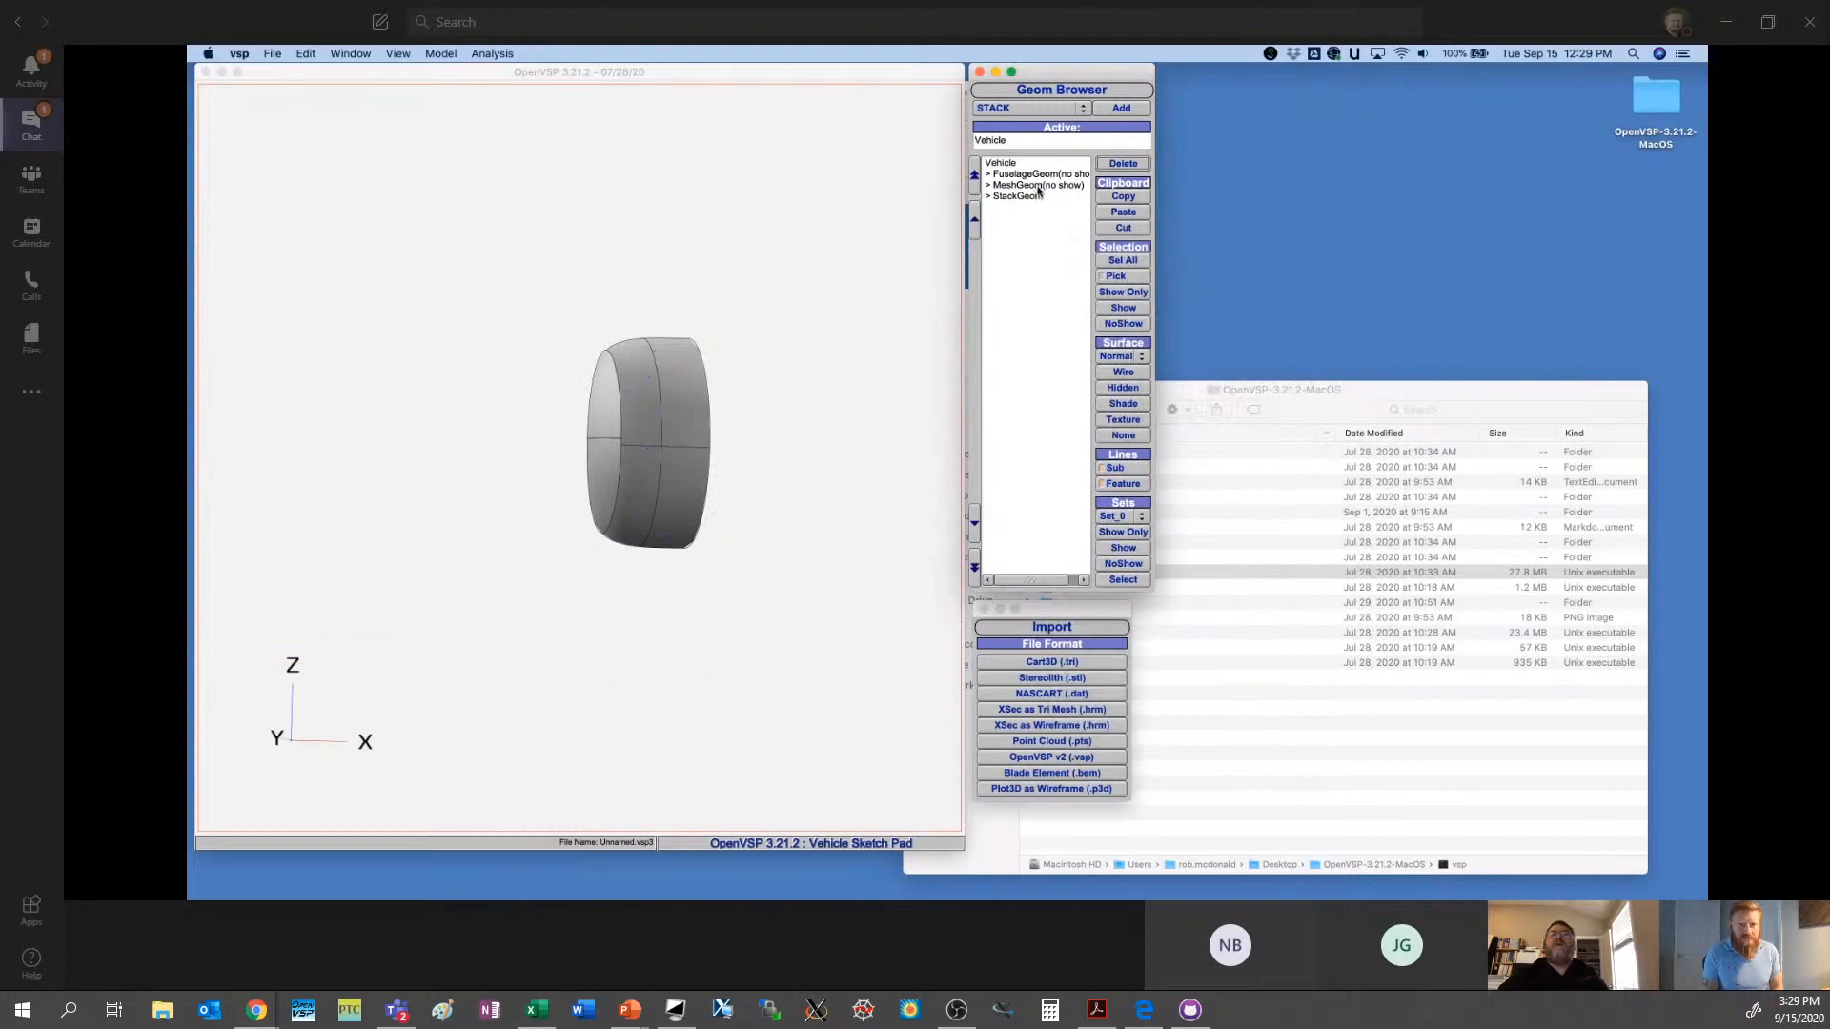
- Show the hidden MeshGeom again and bring the whole mesh into view
{"action": "left_click", "coordinate": [1039, 187]}
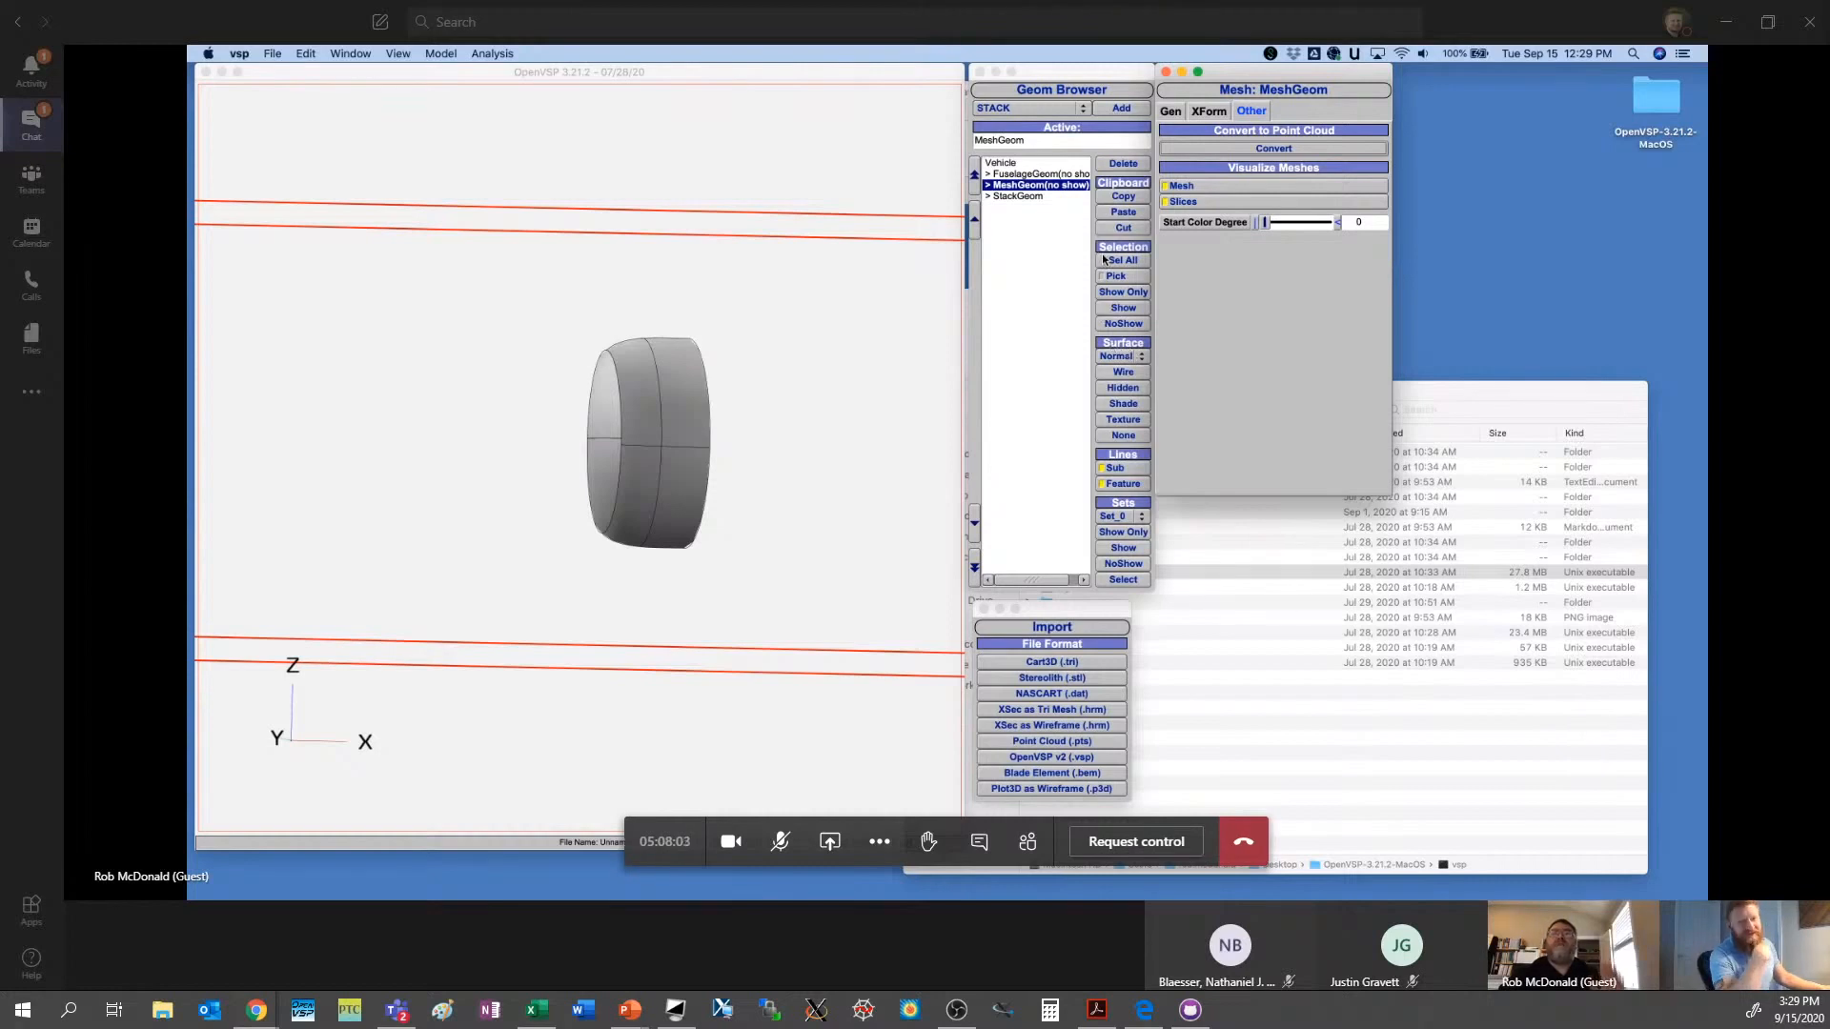
{"action": "left_click", "coordinate": [1123, 307]}
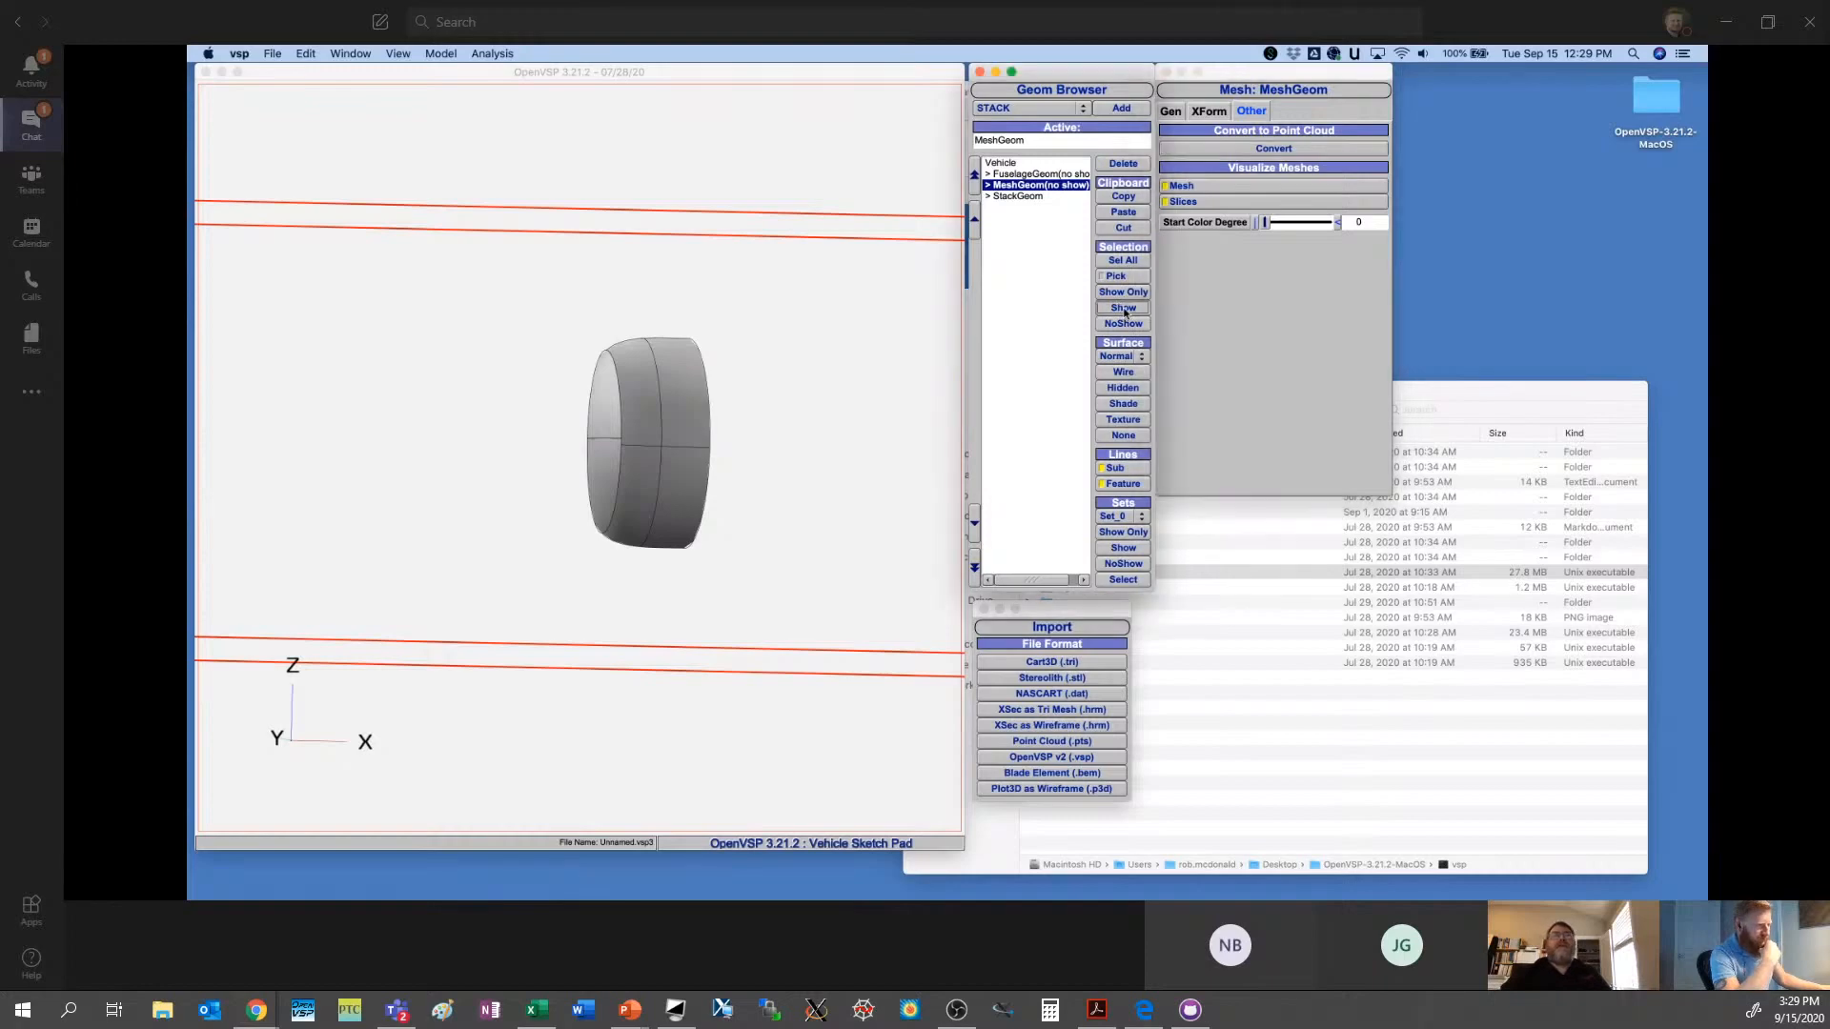
{"action": "scroll", "coordinate": [830, 467], "scroll_direction": "down", "scroll_amount": 5}
{"action": "left_click_drag", "start_coordinate": [829, 466], "coordinate": [613, 394]}
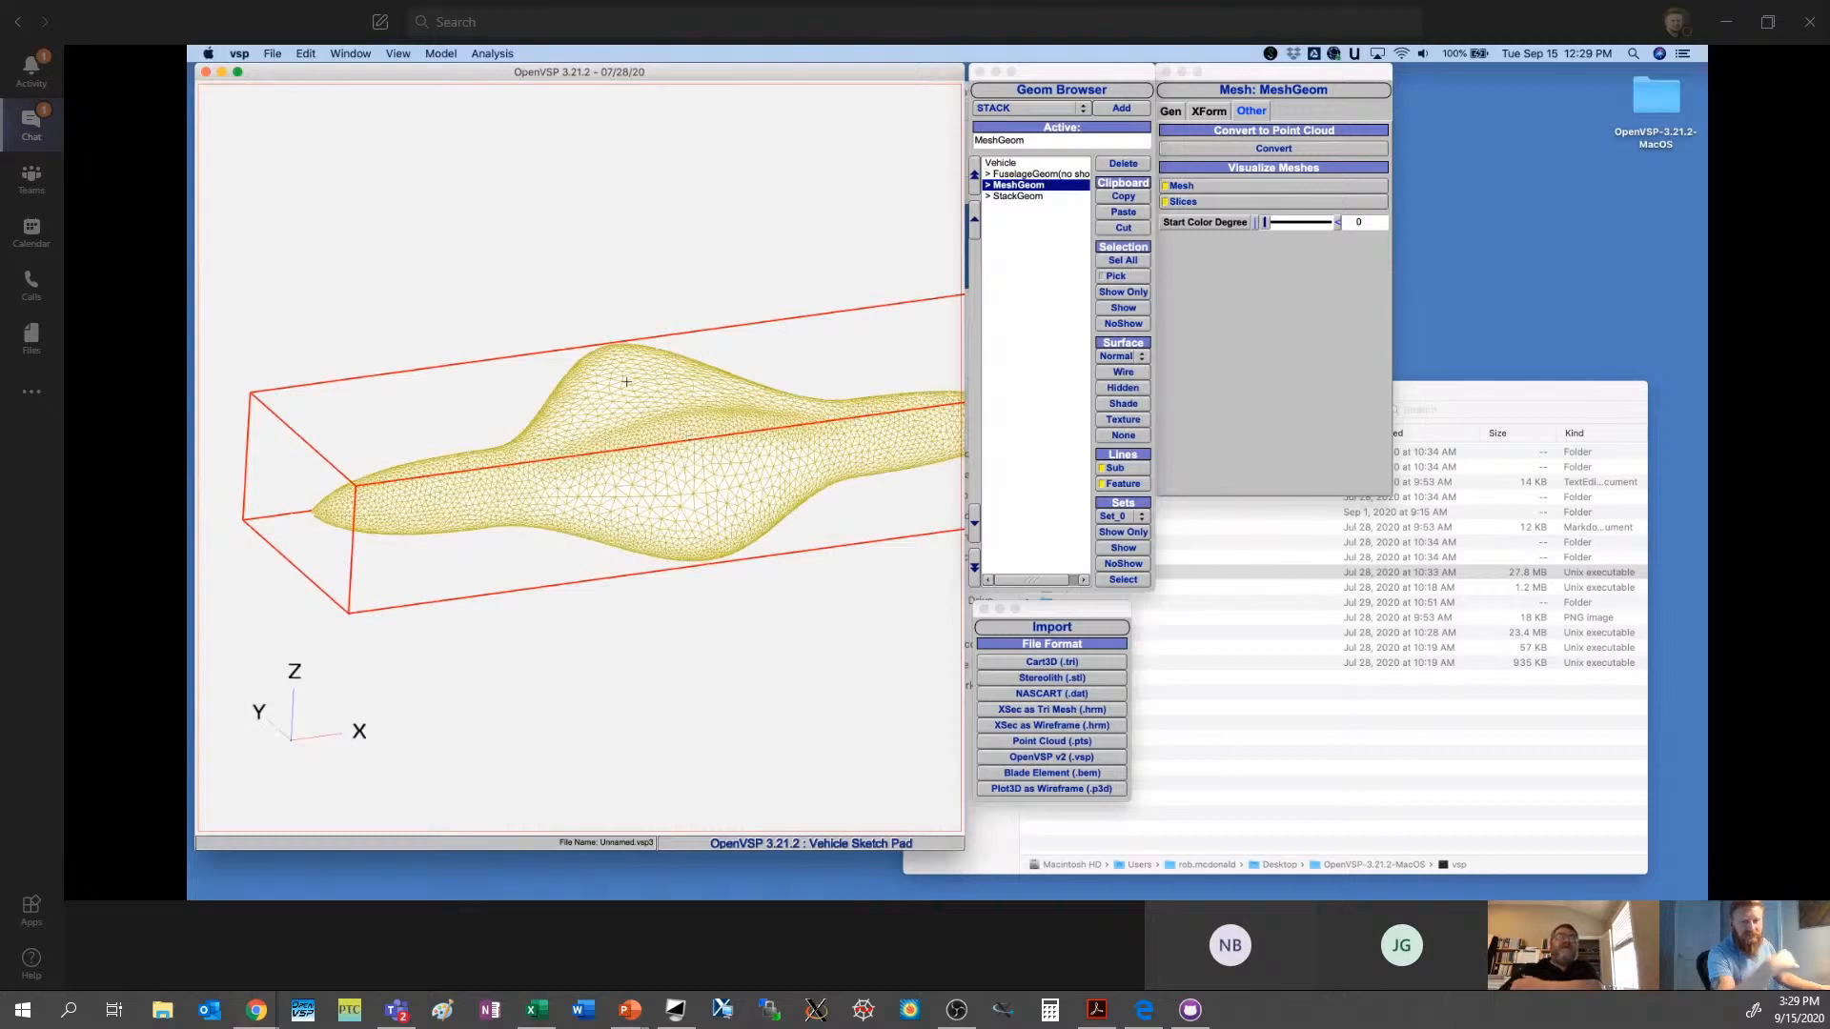
- Open the Planar Slice analysis and set the number of slices to 3
{"action": "left_click", "coordinate": [492, 55]}
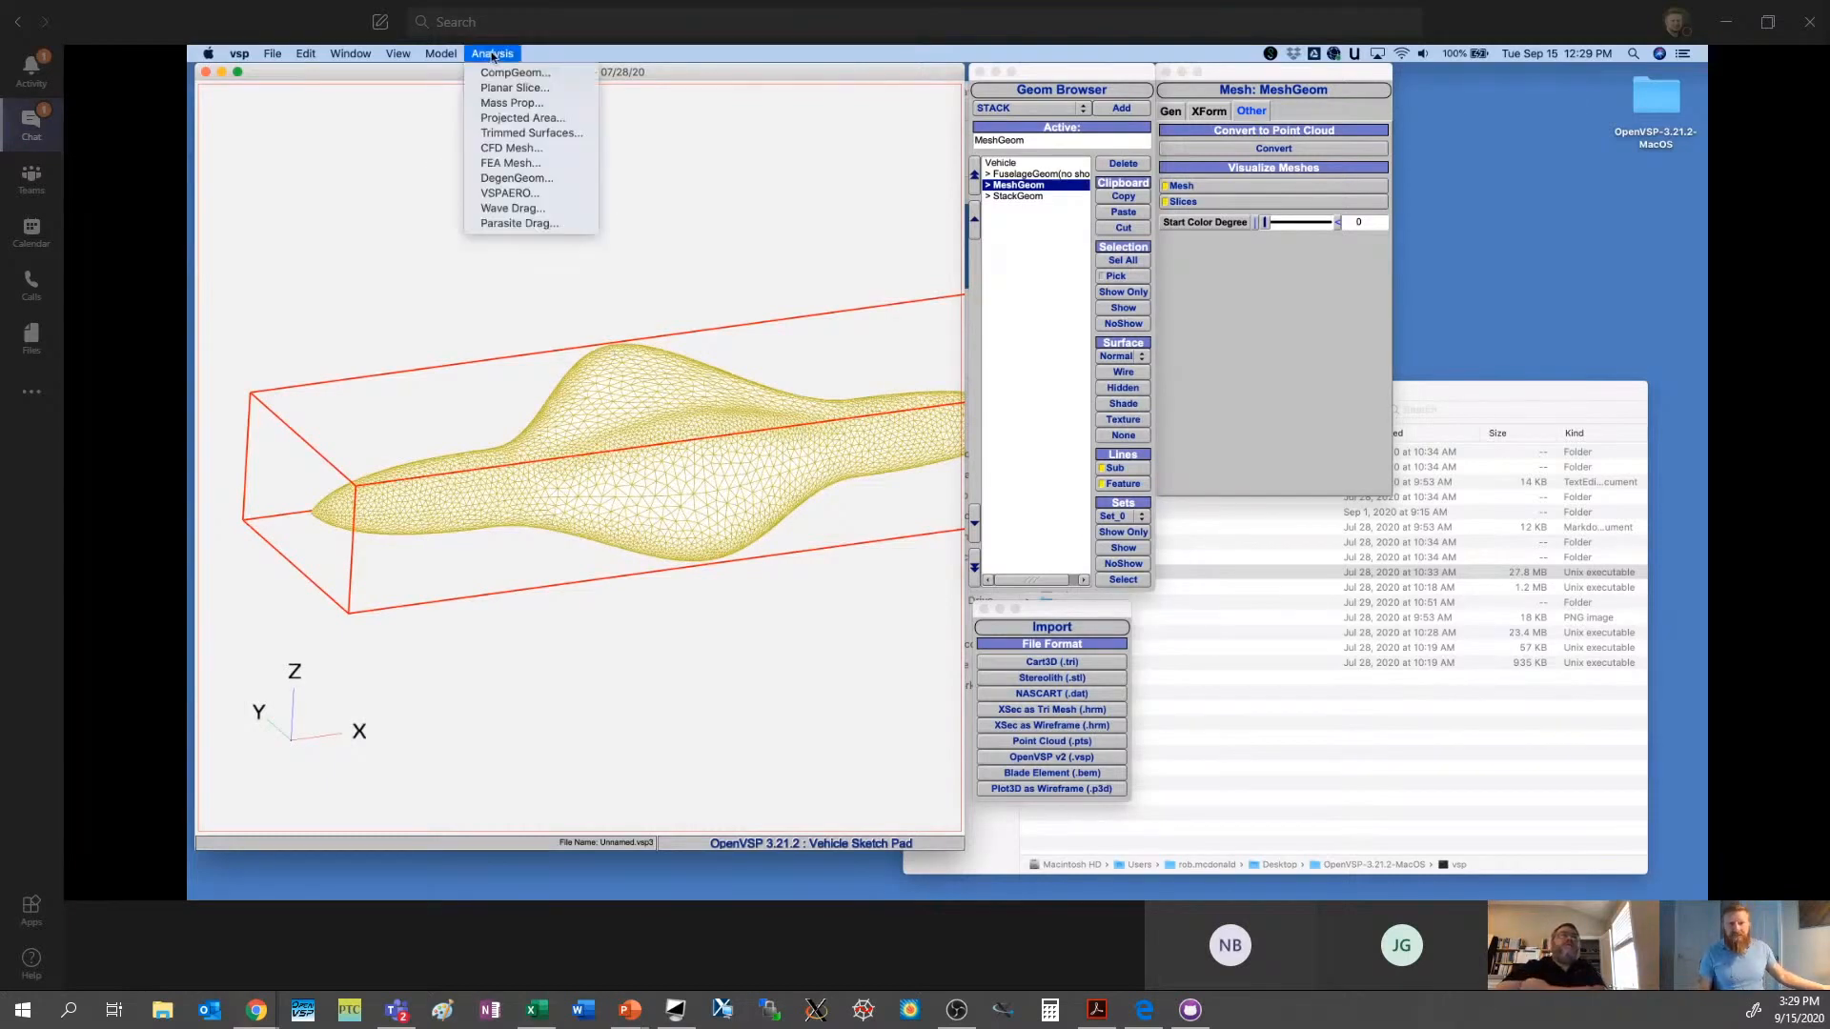
{"action": "left_click", "coordinate": [502, 100]}
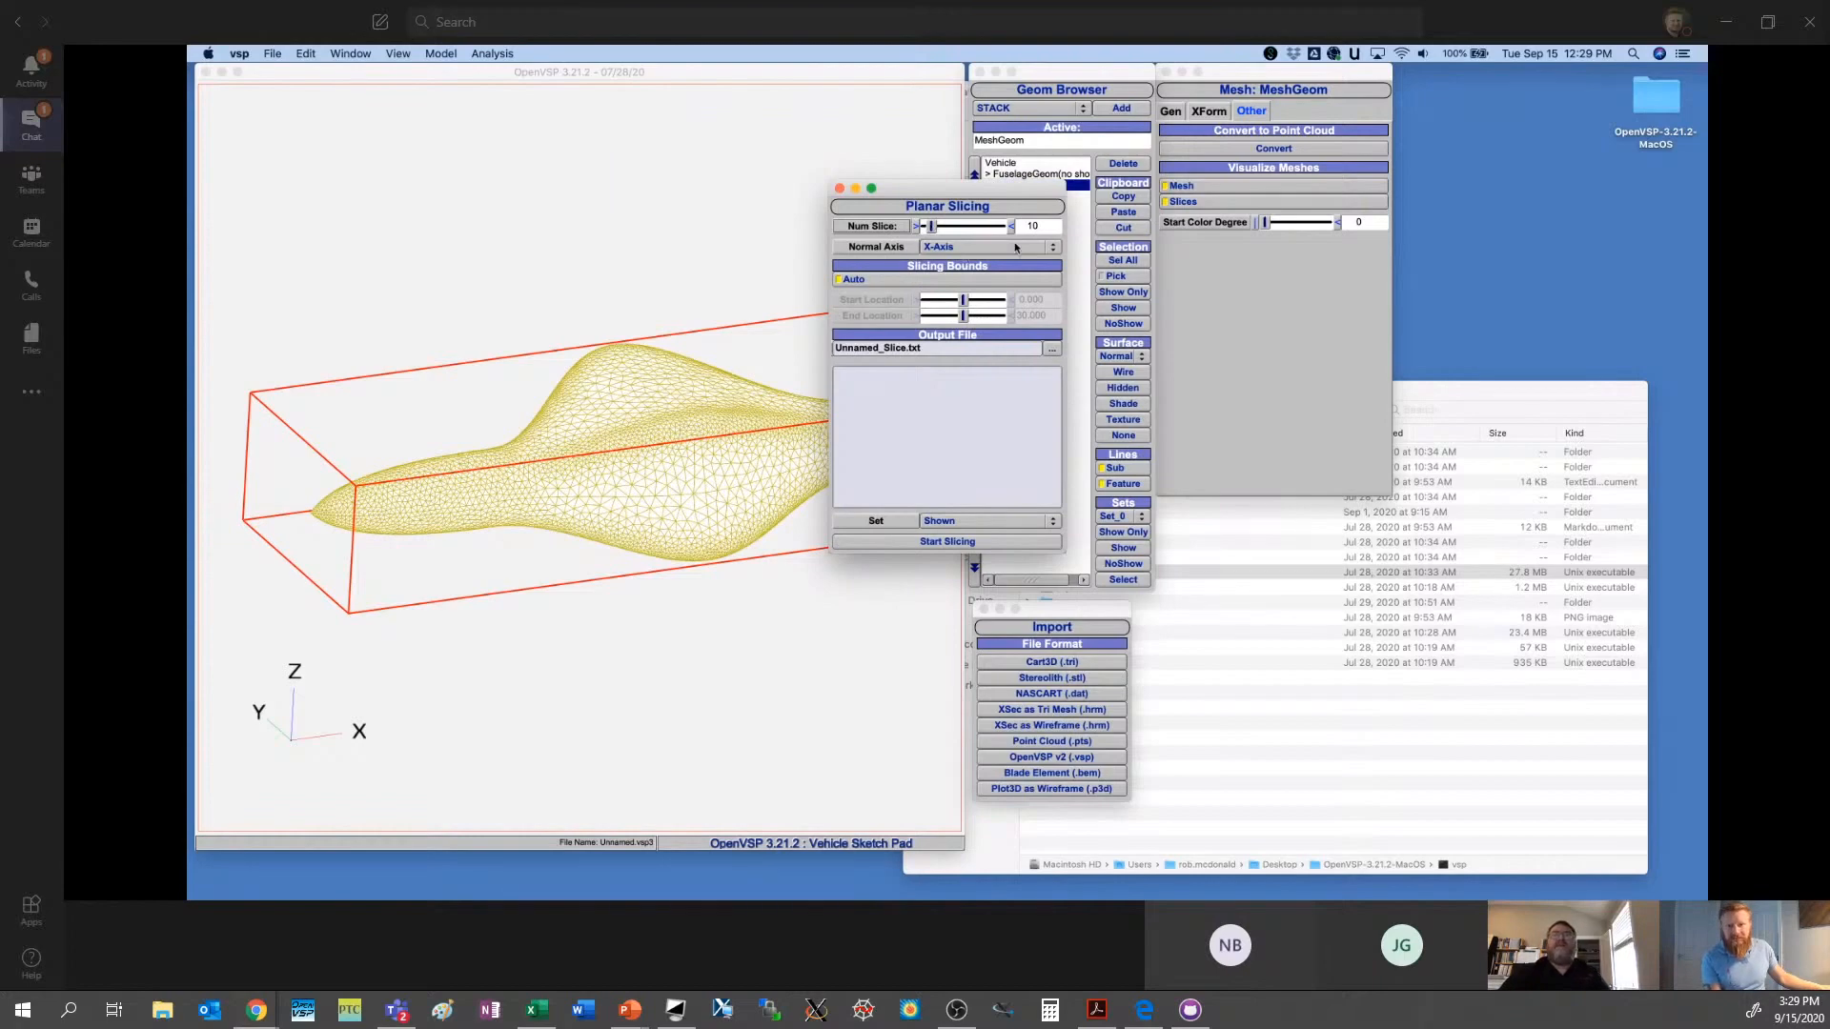
{"action": "double_click", "coordinate": [1043, 228]}
{"action": "type", "text": "3"}
{"action": "key", "text": "Return"}
- Turn off automatic slicing bounds, set the start location to 10 and the end location to 14, and slice the mesh along X
{"action": "left_click", "coordinate": [925, 282]}
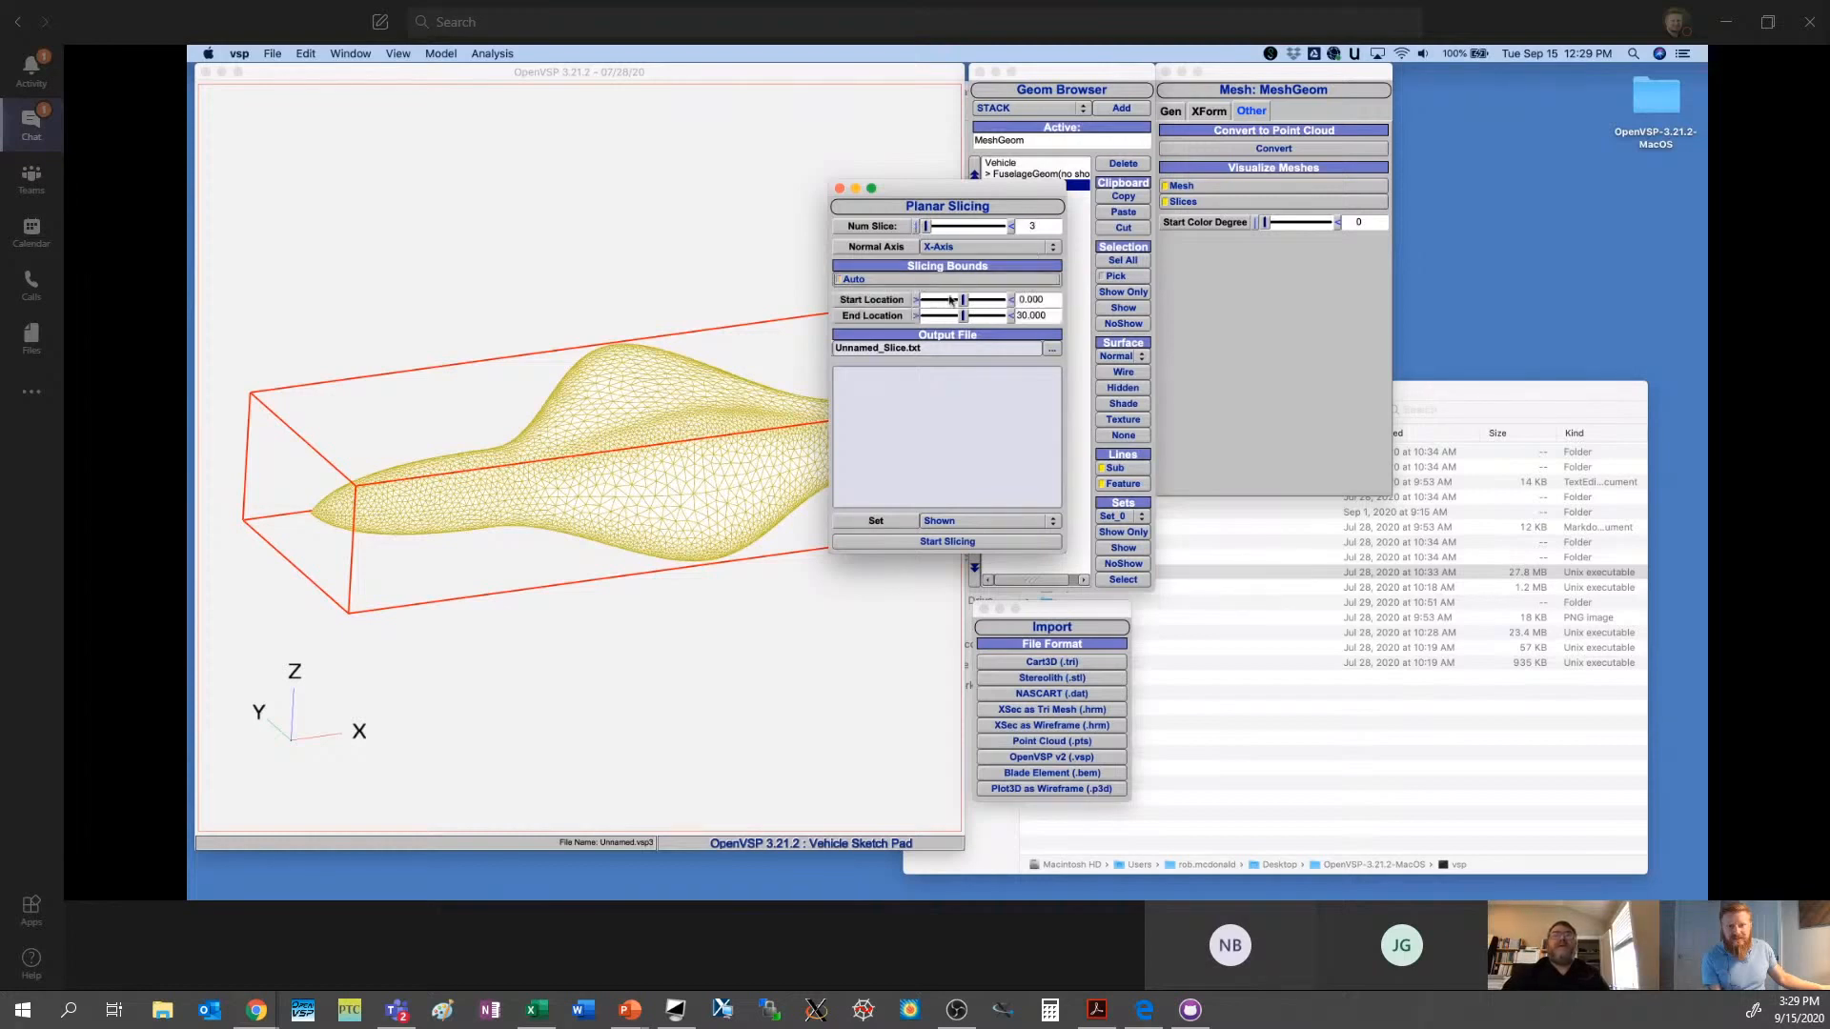
{"action": "double_click", "coordinate": [1048, 303]}
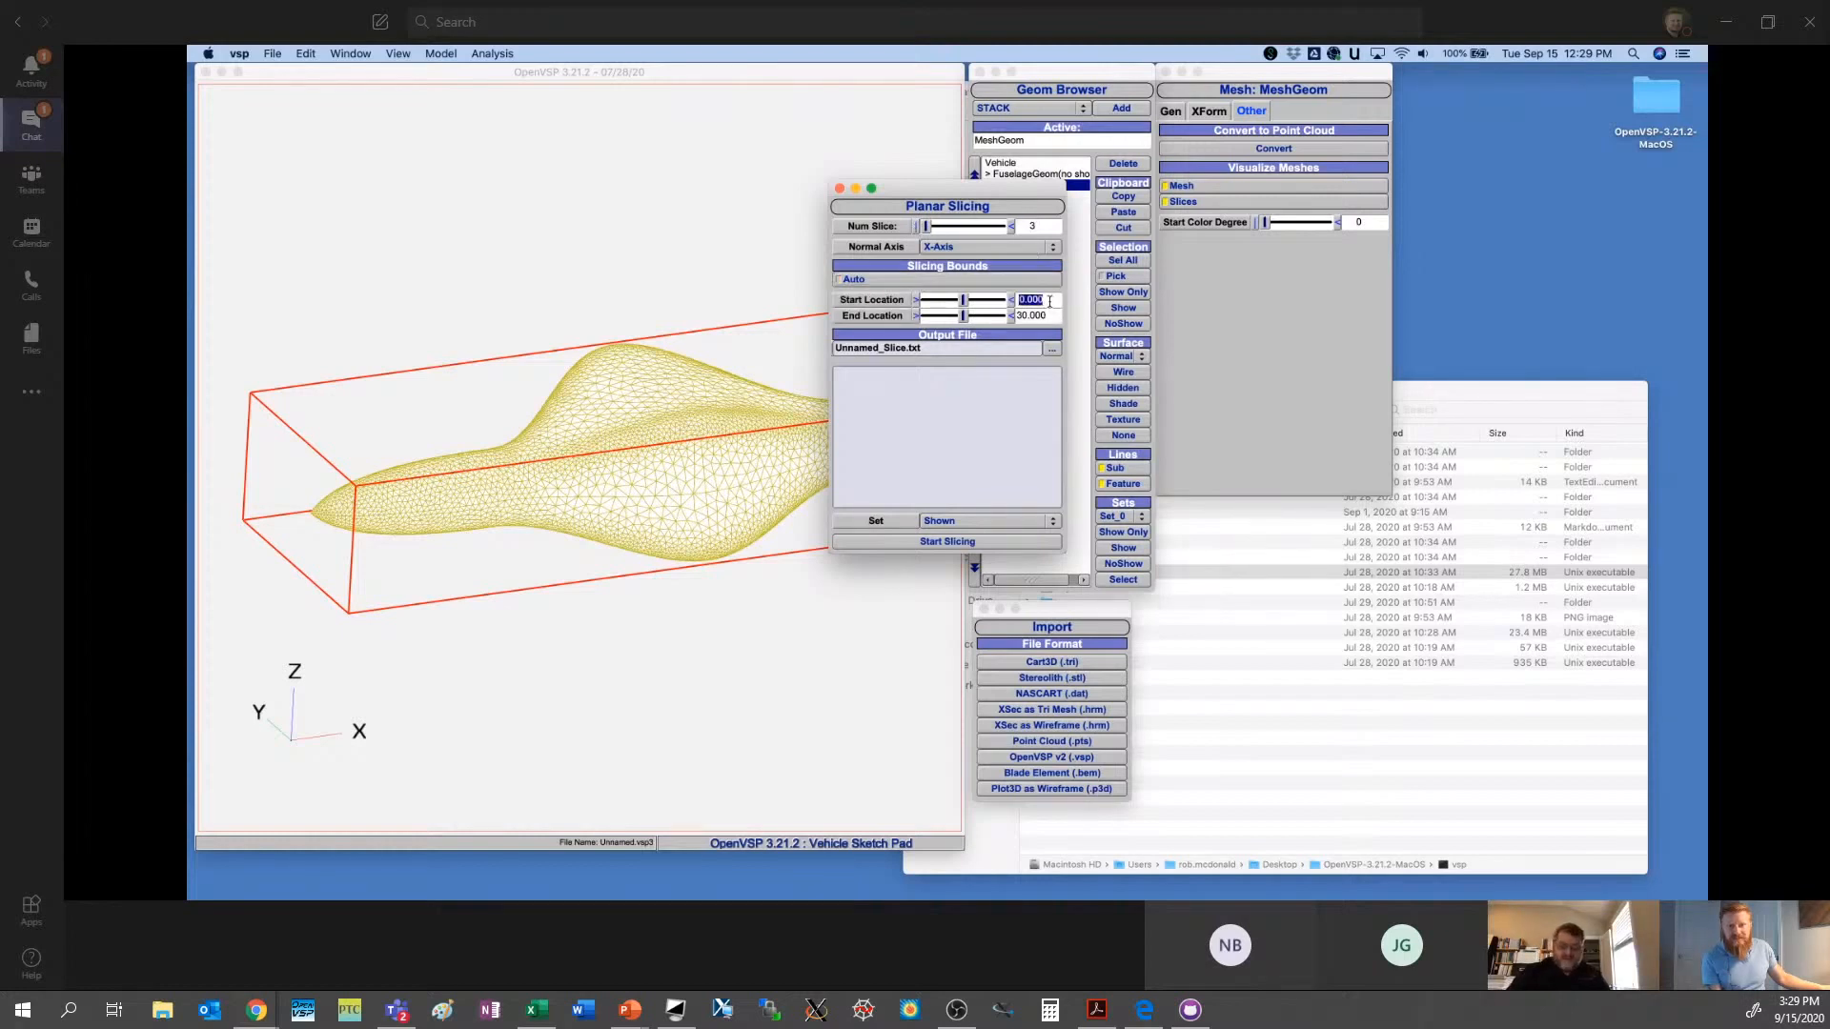
{"action": "type", "text": "10"}
{"action": "key", "text": "Tab"}
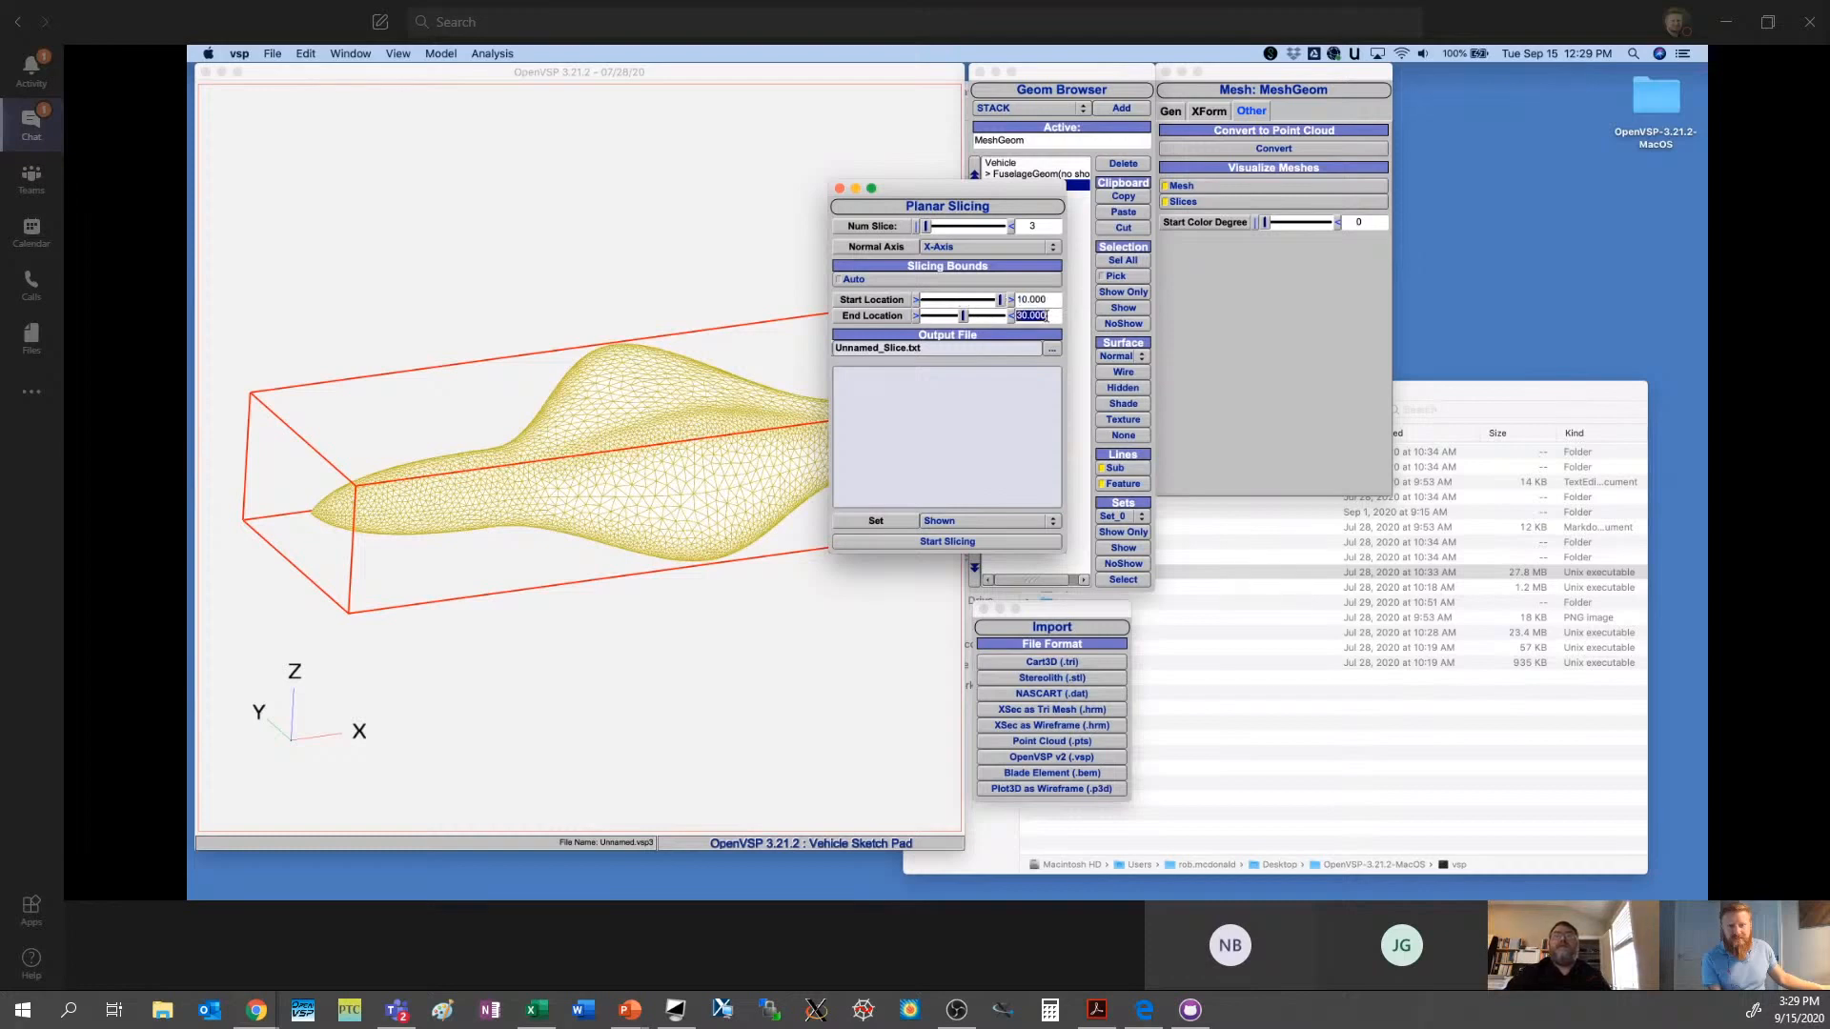
{"action": "type", "text": "14"}
{"action": "left_click", "coordinate": [941, 543]}
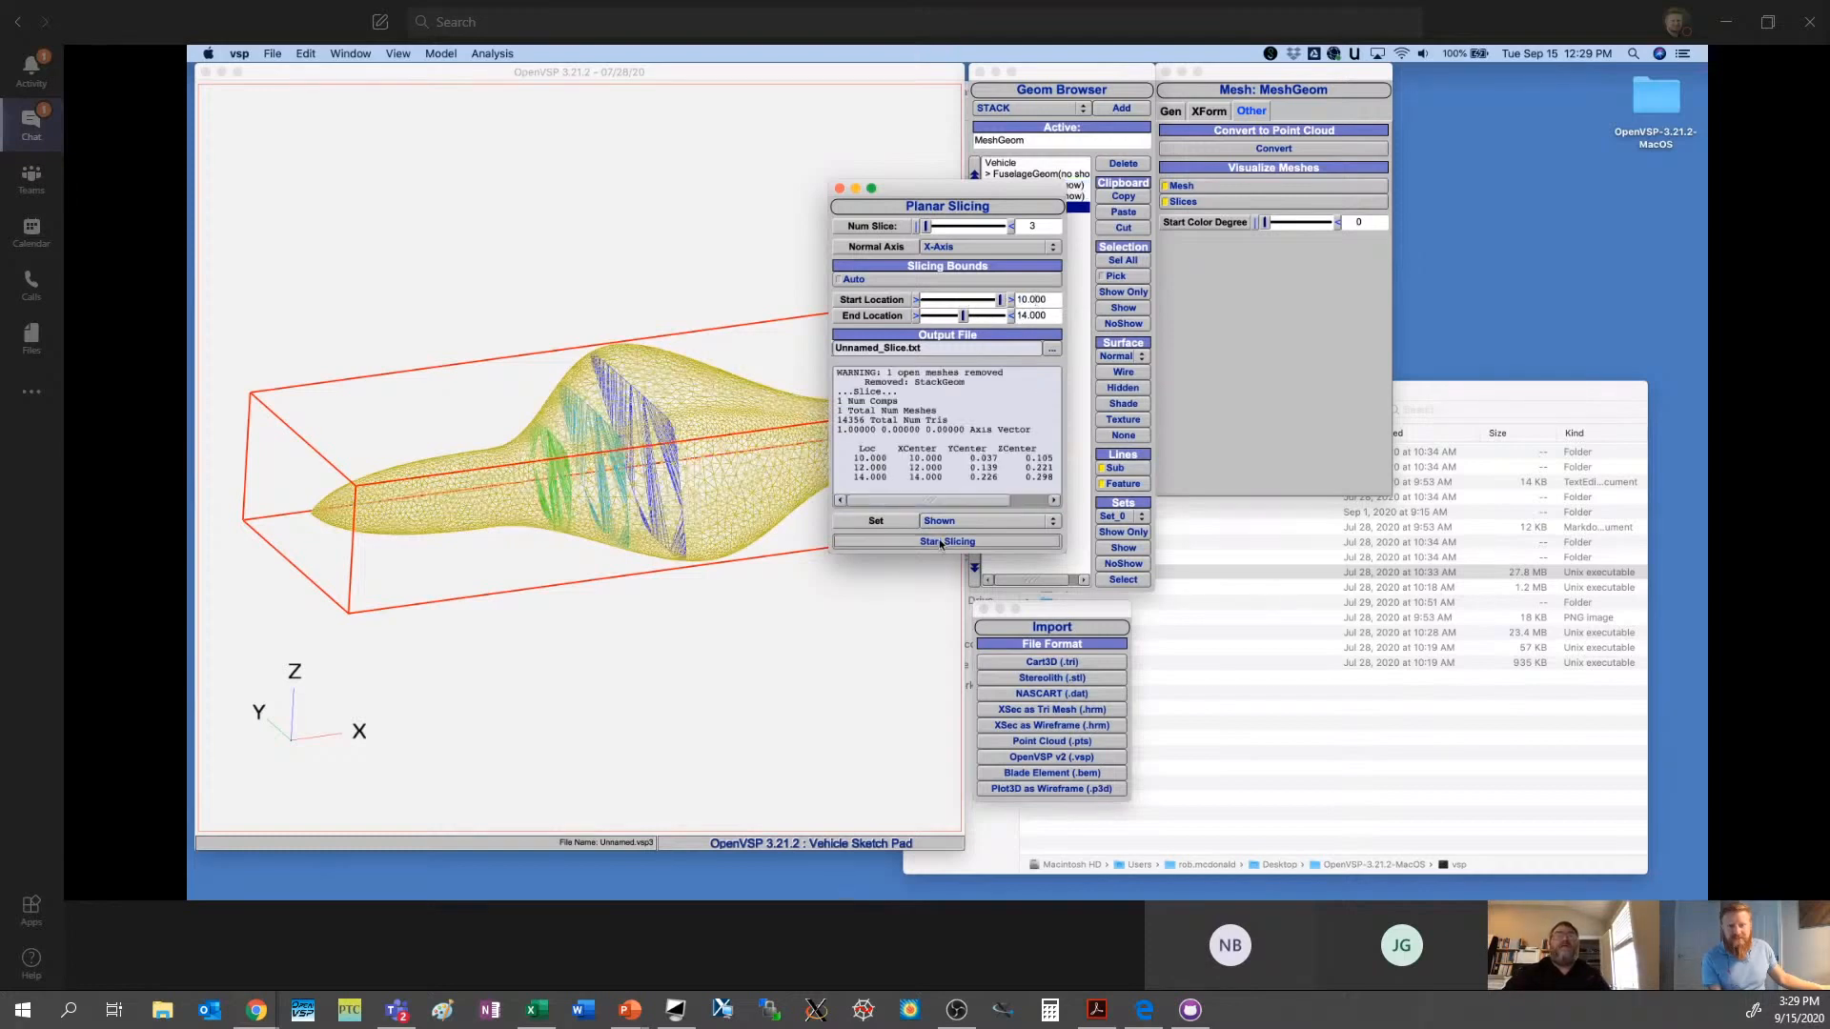
{"action": "left_click_drag", "start_coordinate": [724, 572], "coordinate": [619, 443]}
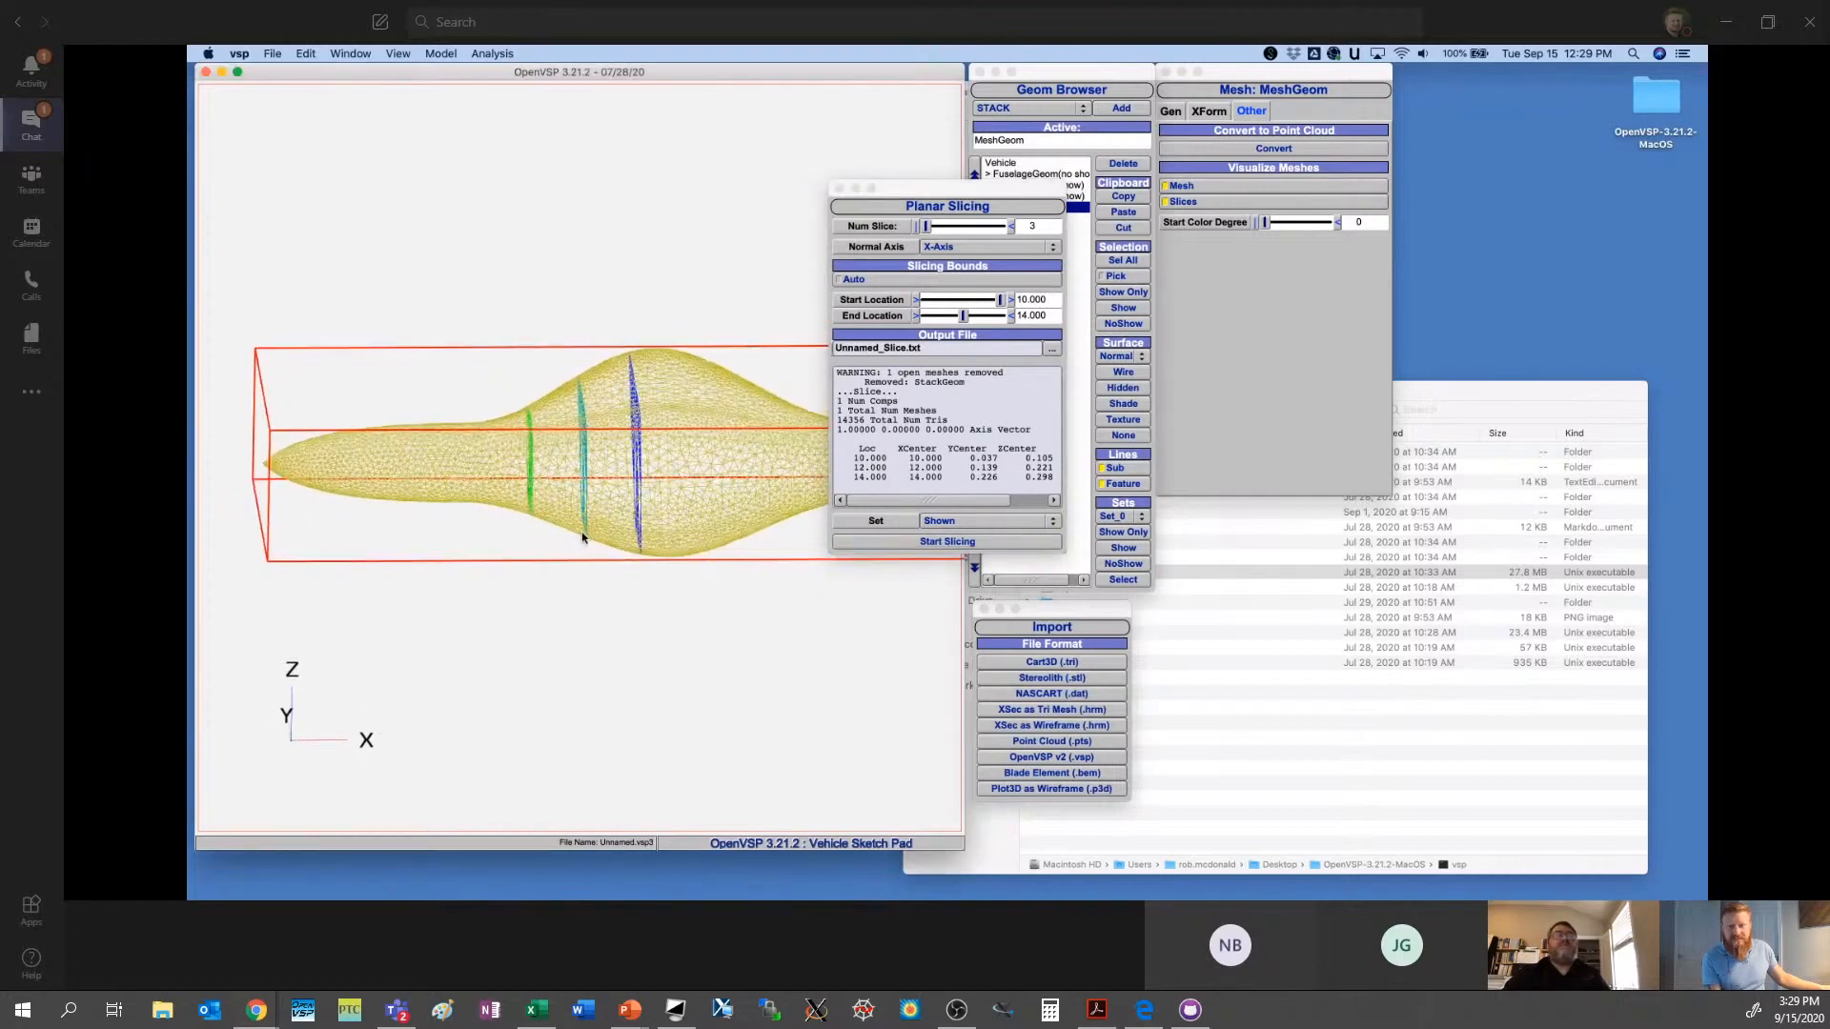
{"action": "scroll", "coordinate": [595, 471], "scroll_direction": "up", "scroll_amount": 5}
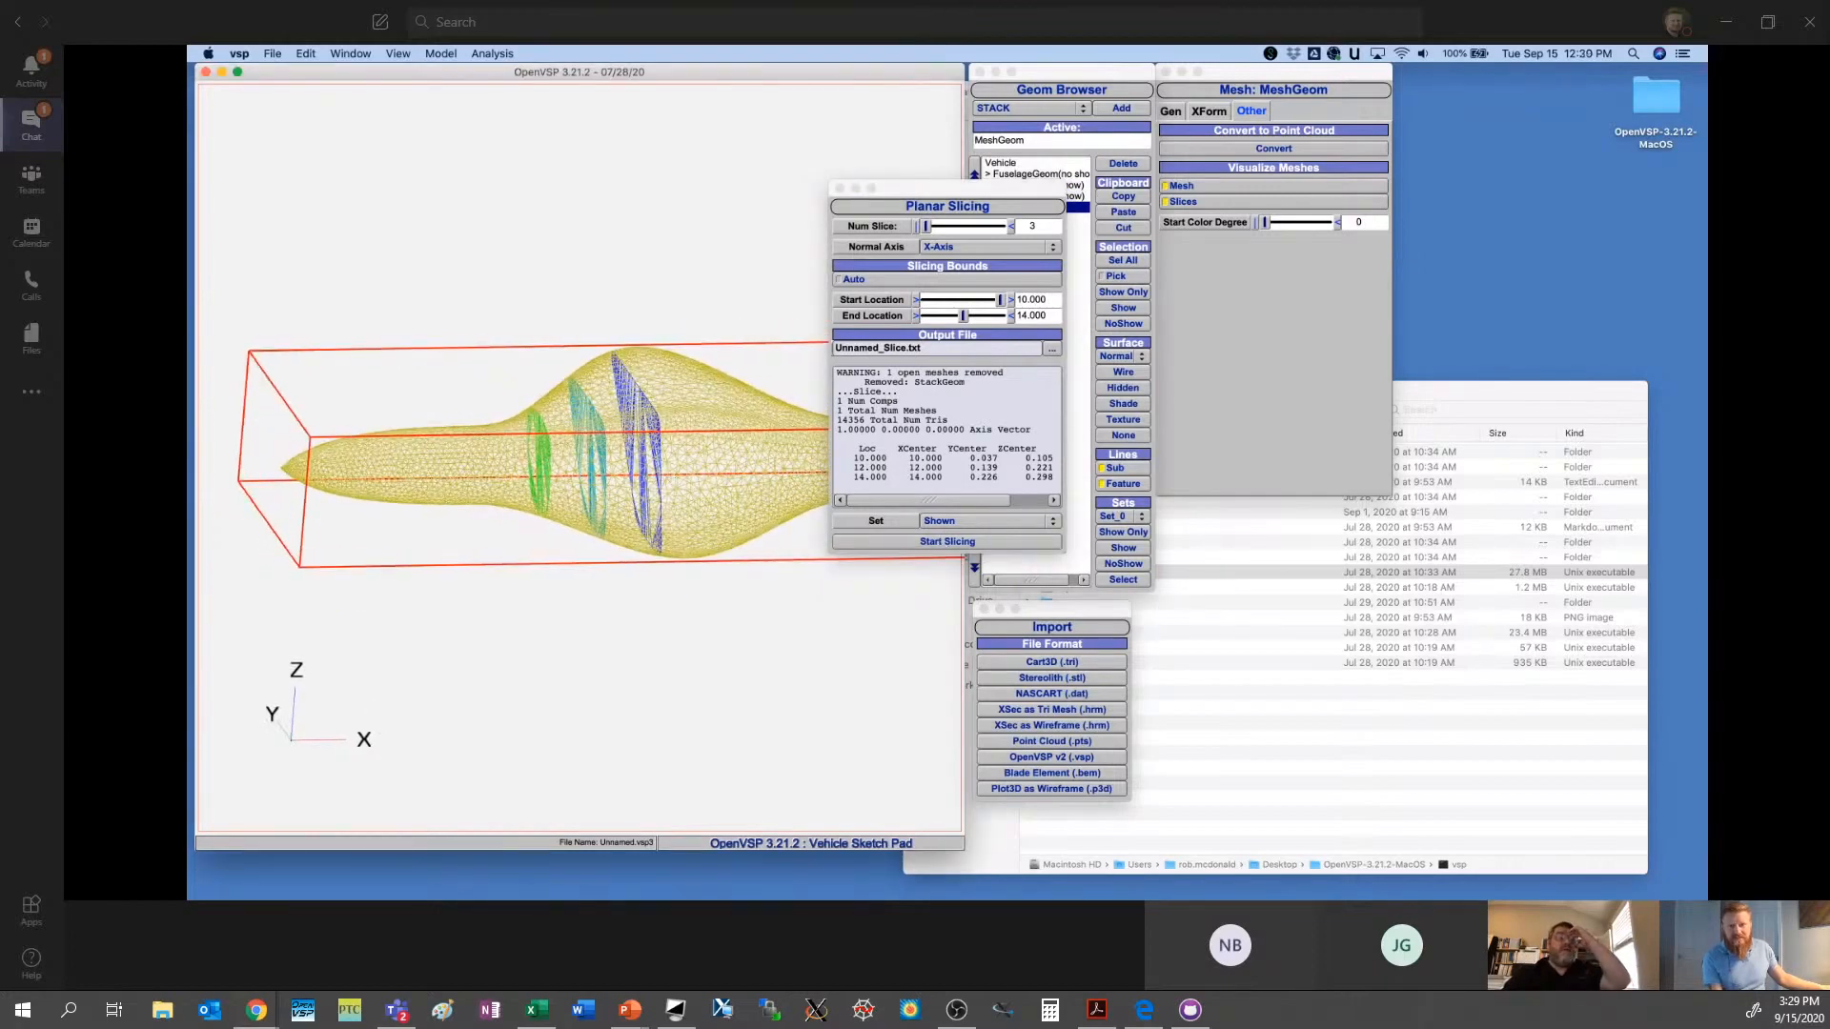
- Turn off the mesh display of the sliced MeshGeom, keeping its slices displayed
{"action": "left_click", "coordinate": [1011, 211]}
{"action": "left_click_drag", "start_coordinate": [1011, 211], "coordinate": [1194, 422]}
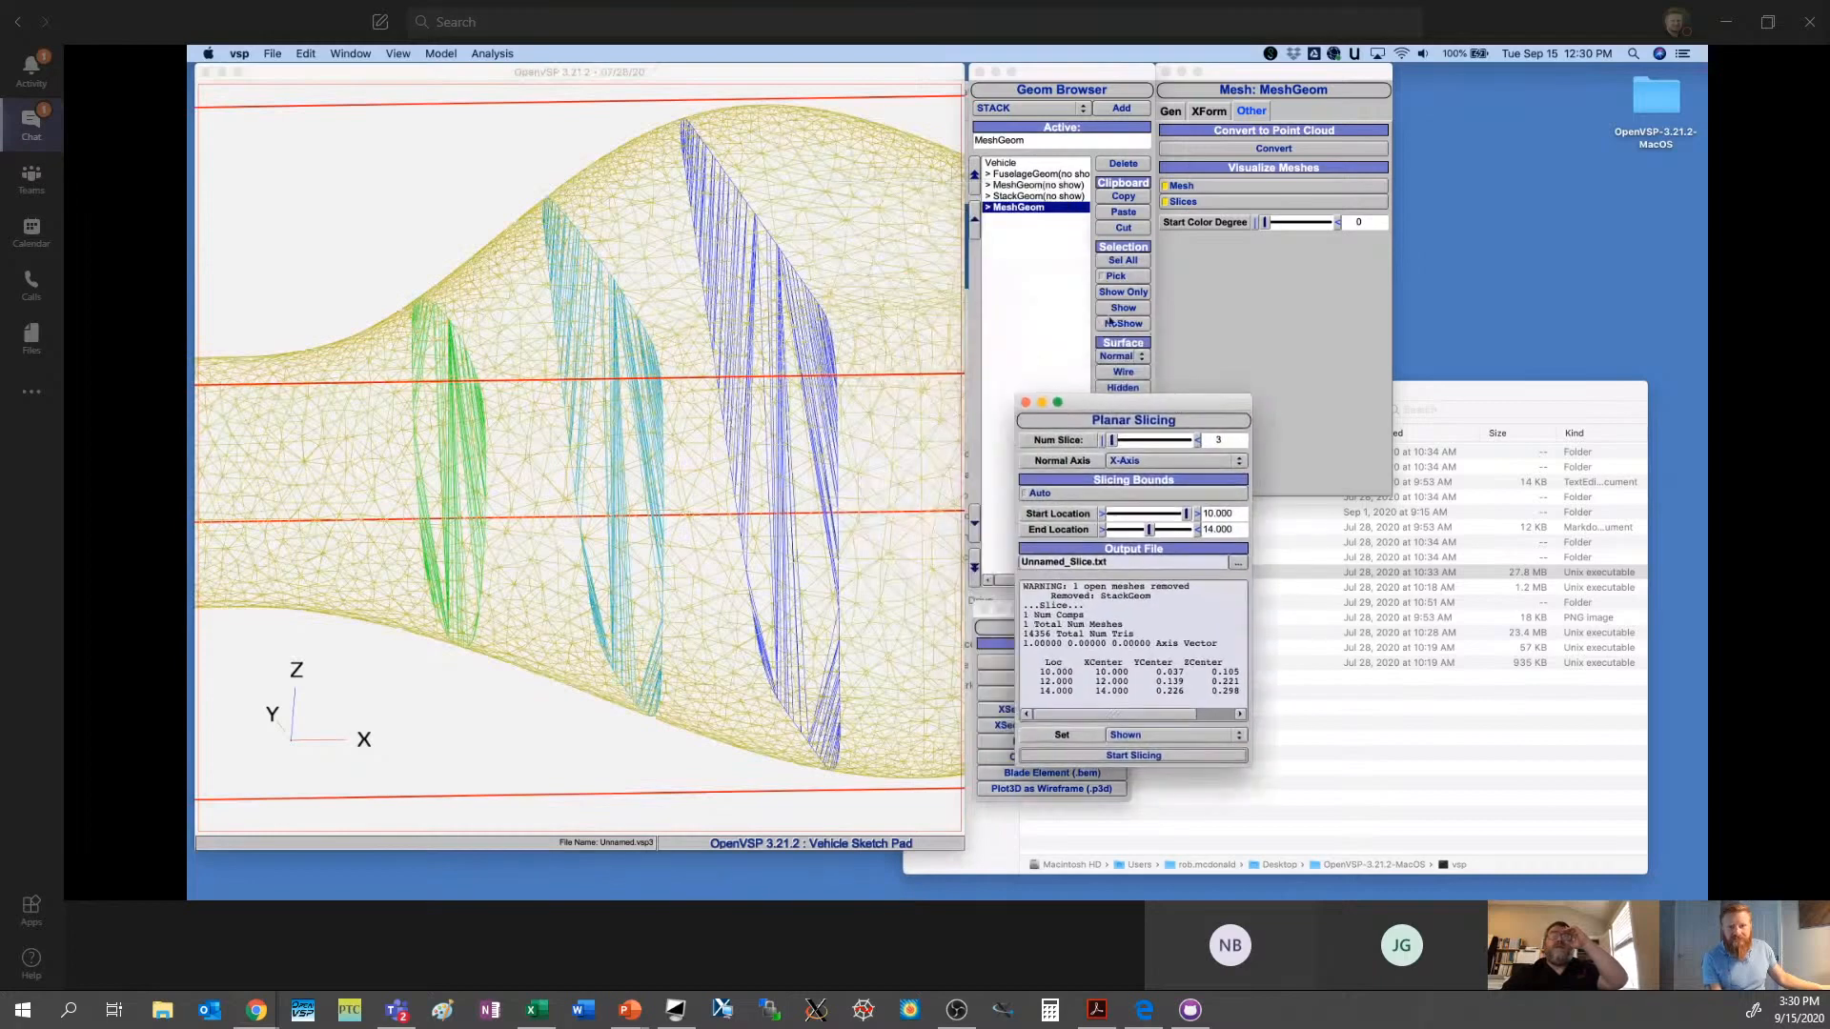
{"action": "left_click", "coordinate": [1033, 186]}
{"action": "left_click", "coordinate": [1033, 208]}
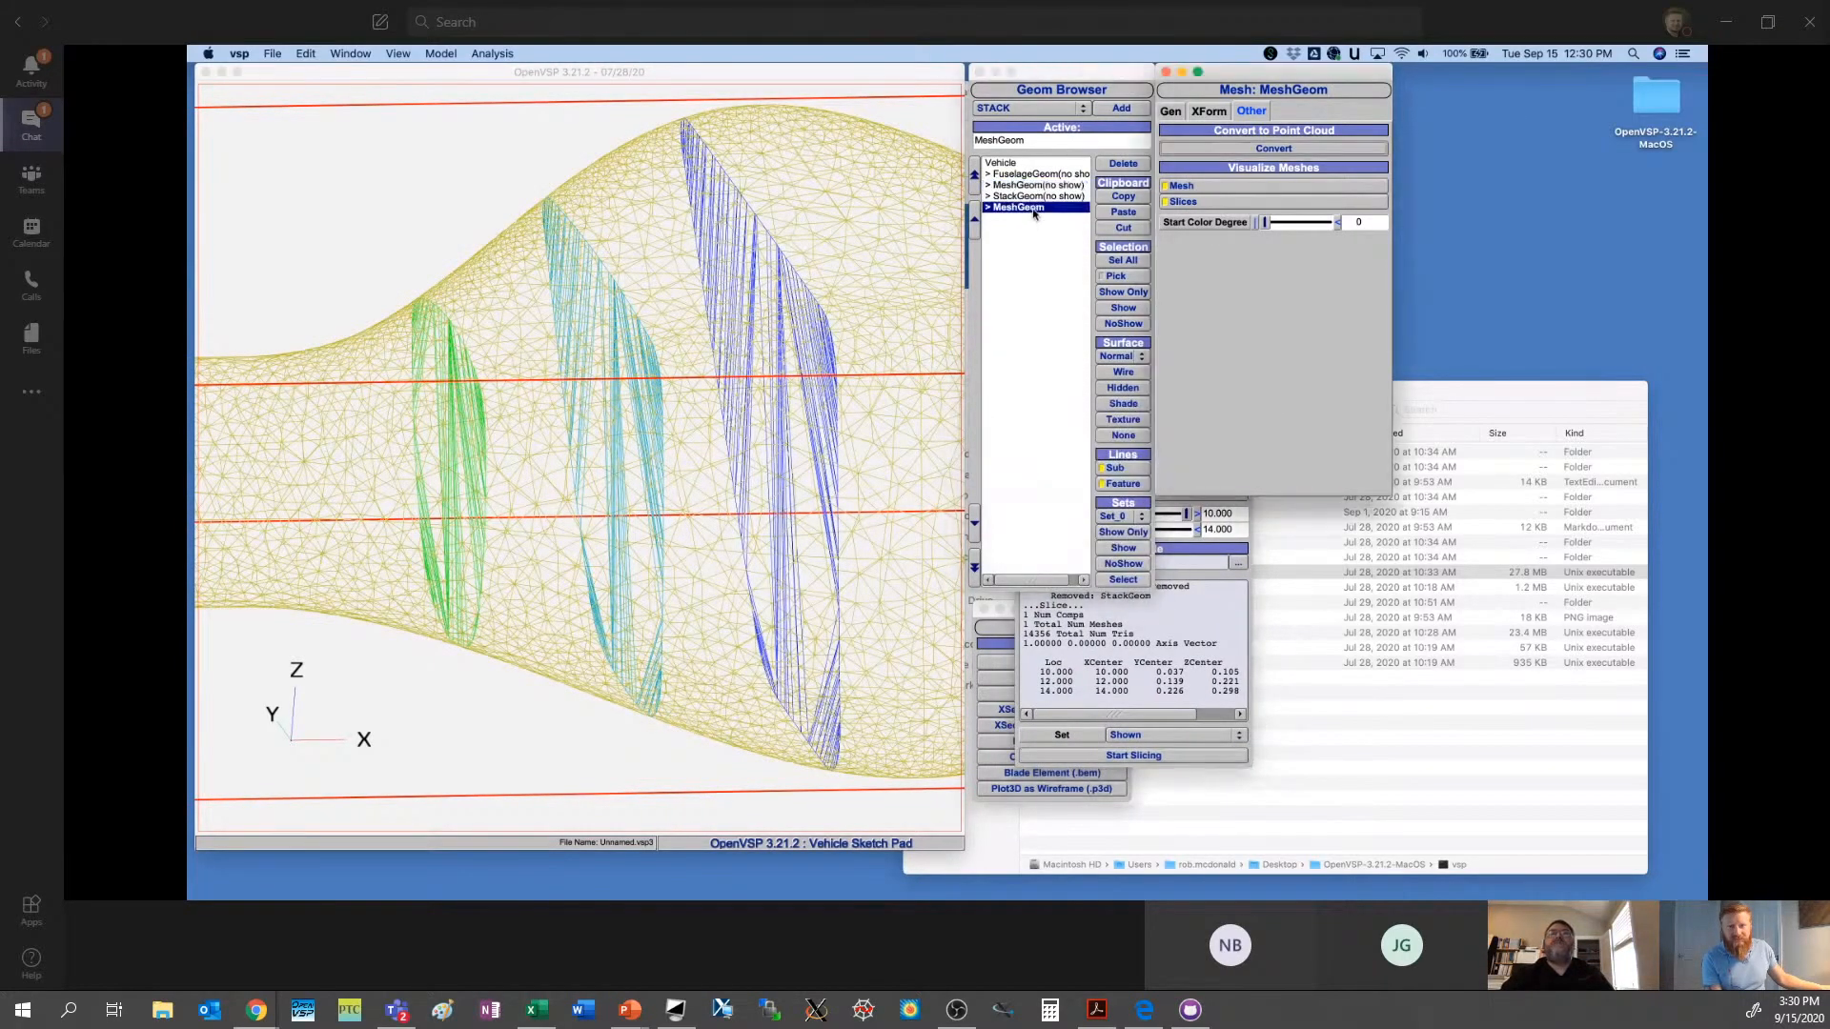
{"action": "left_click", "coordinate": [1182, 186]}
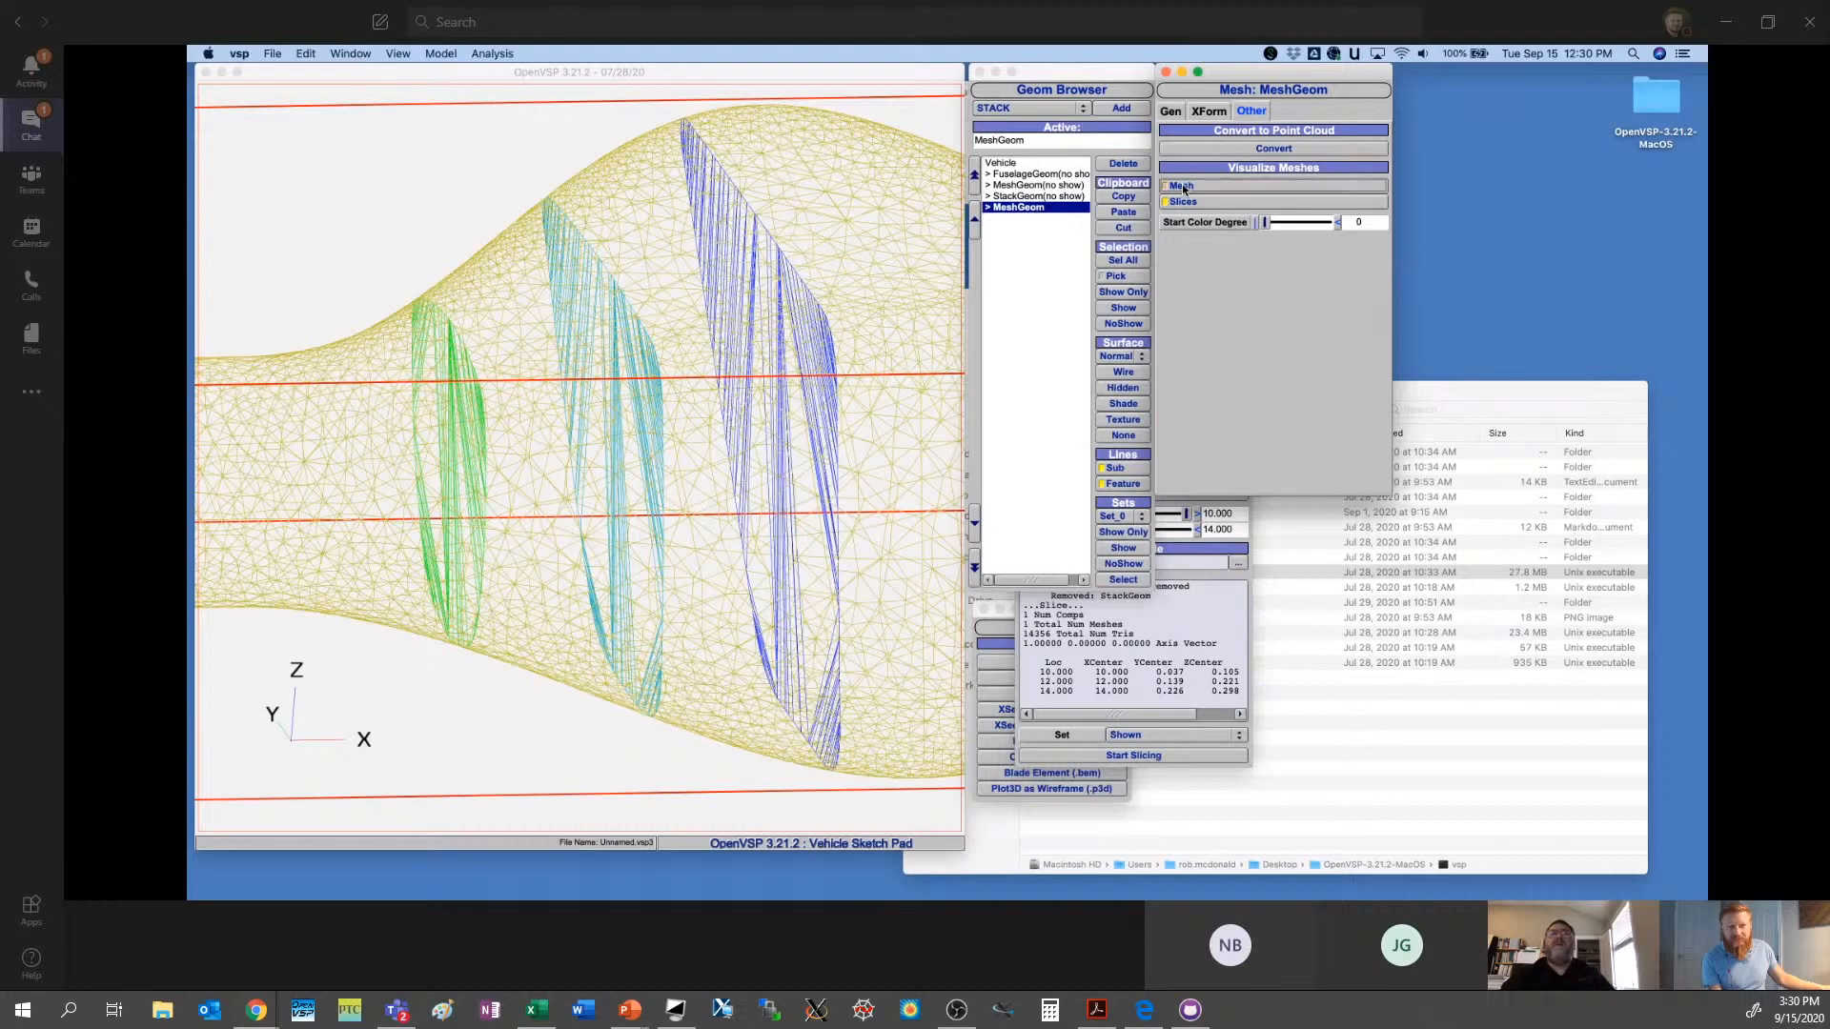
{"action": "left_click_drag", "start_coordinate": [696, 343], "coordinate": [616, 433]}
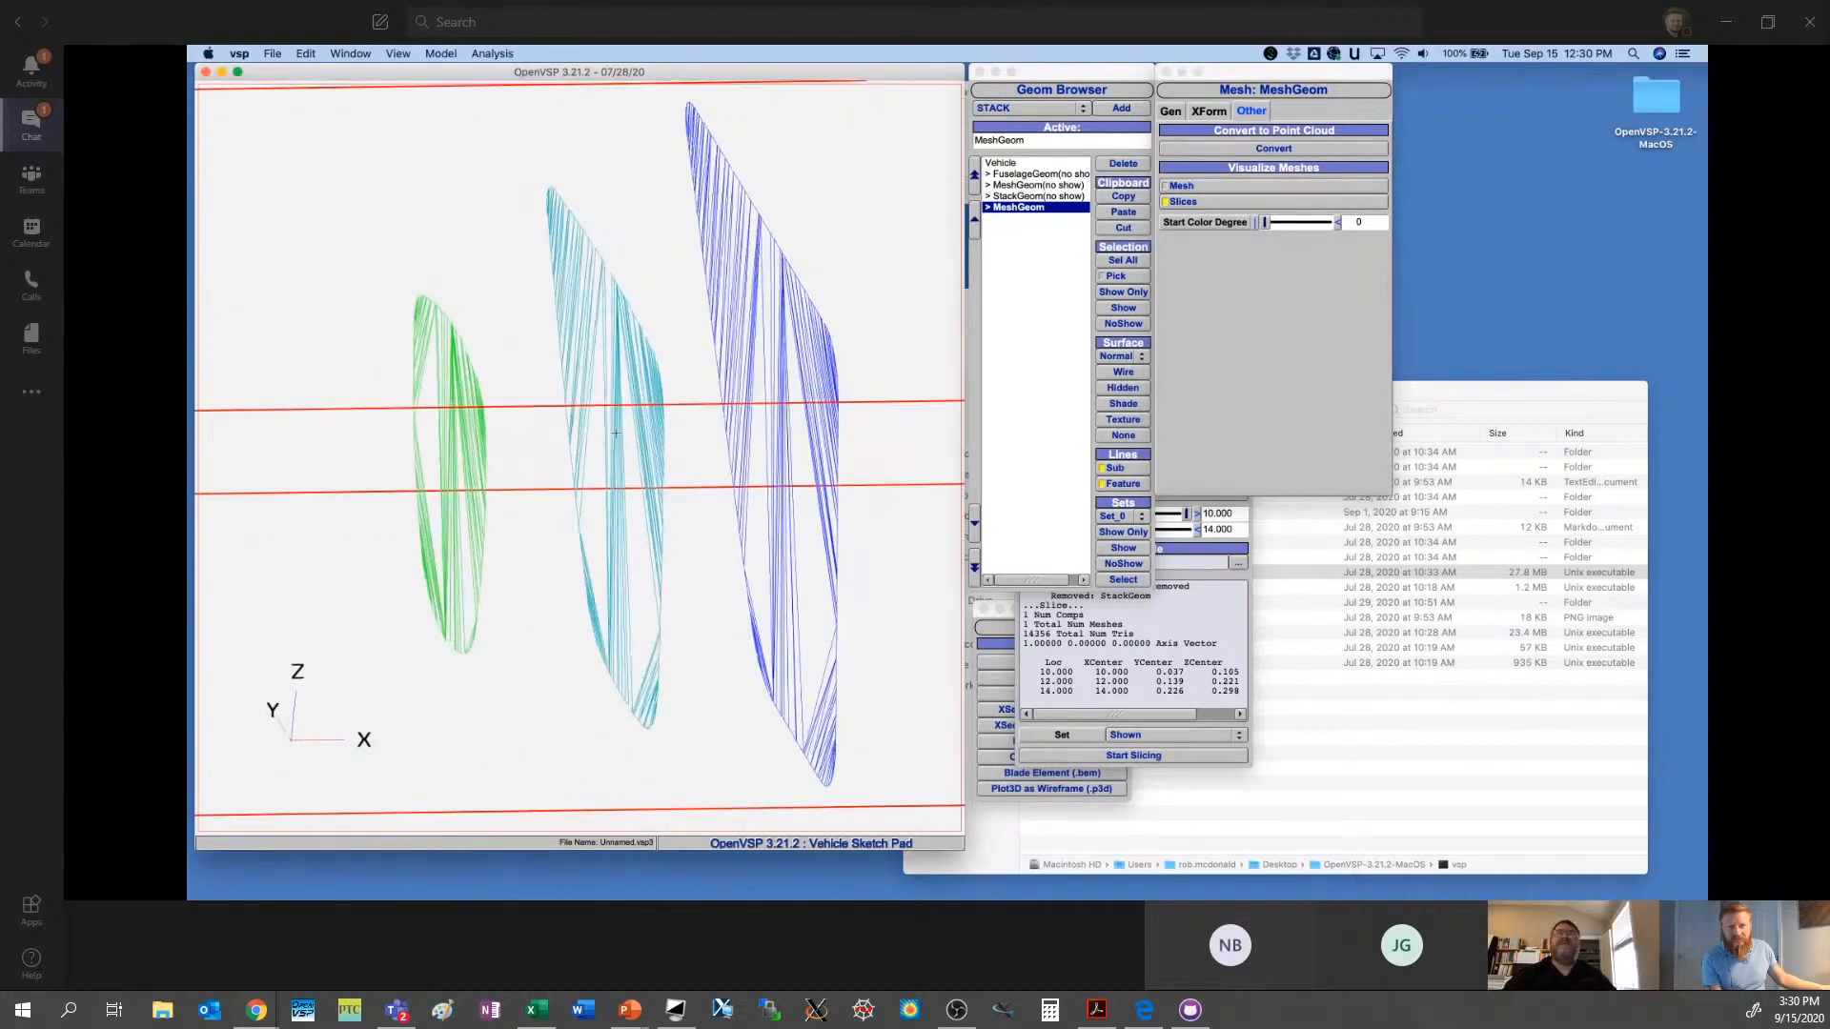
- Try converting the sliced MeshGeom to a point cloud and delete the resulting MeshGeom_Pts
{"action": "left_click", "coordinate": [1246, 148]}
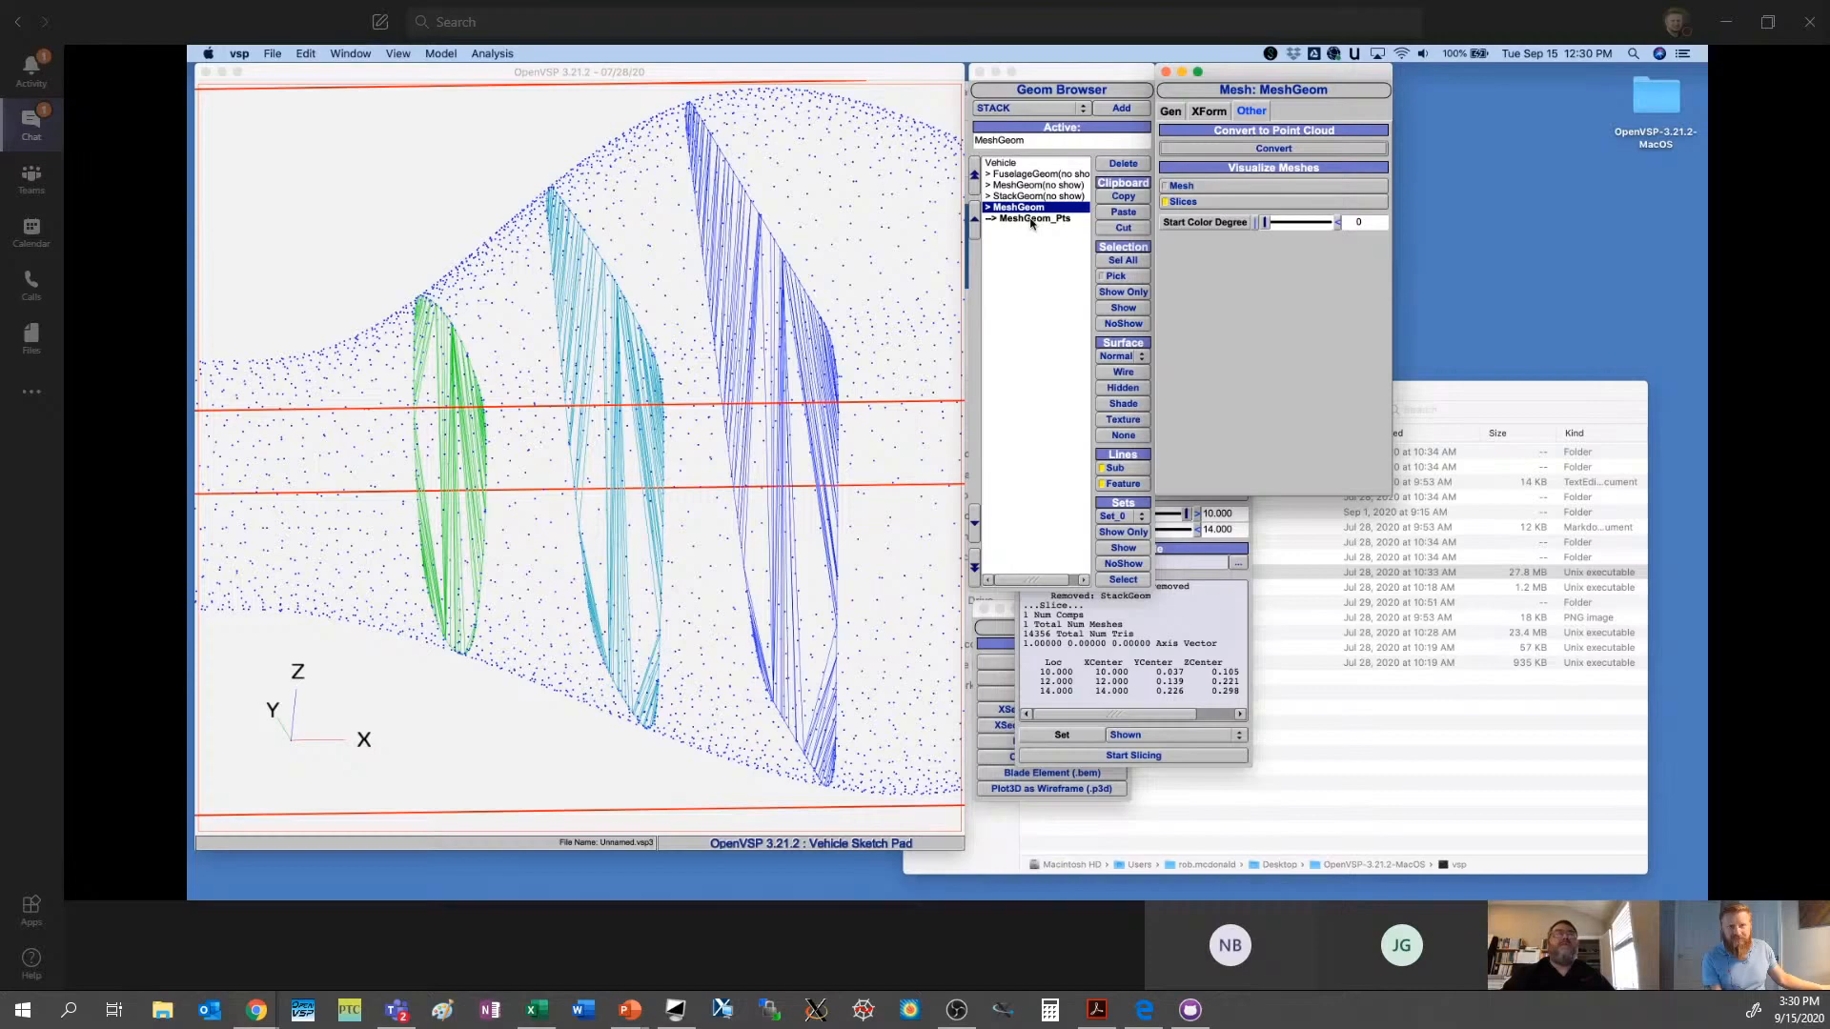
{"action": "left_click", "coordinate": [1043, 220]}
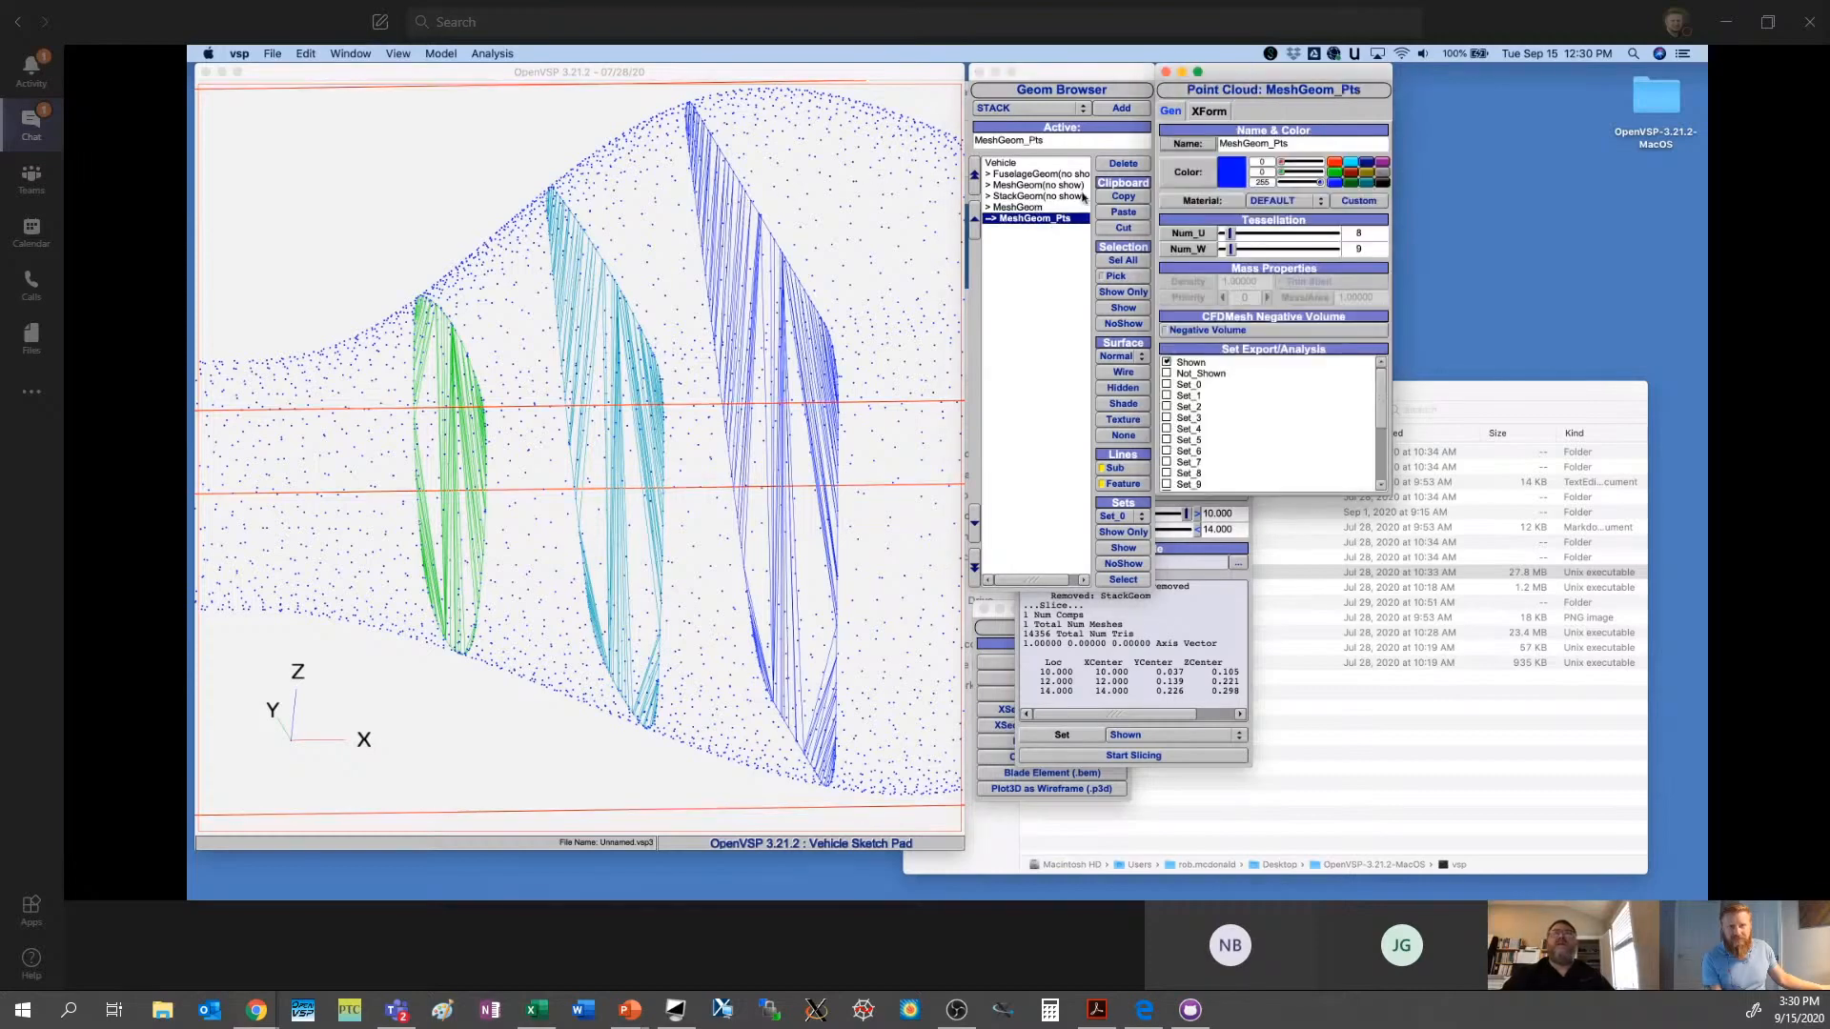
{"action": "left_click", "coordinate": [1112, 165]}
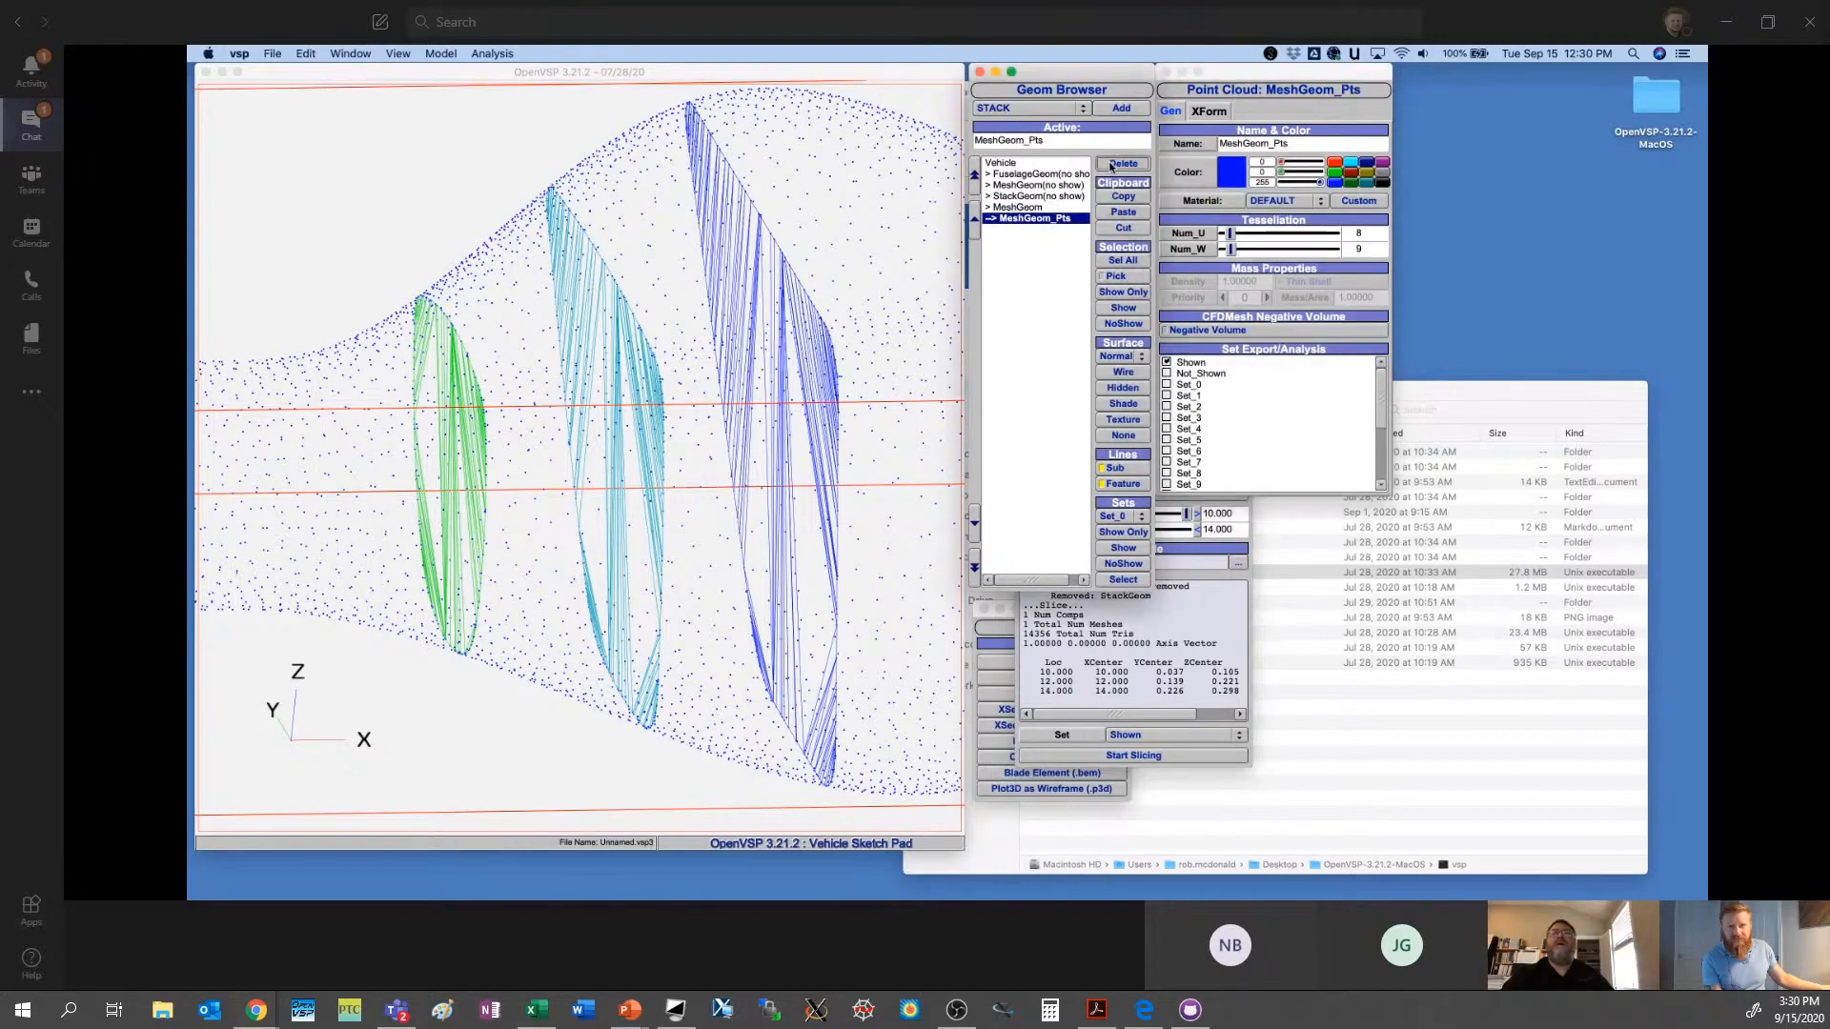
{"action": "left_click", "coordinate": [1003, 208]}
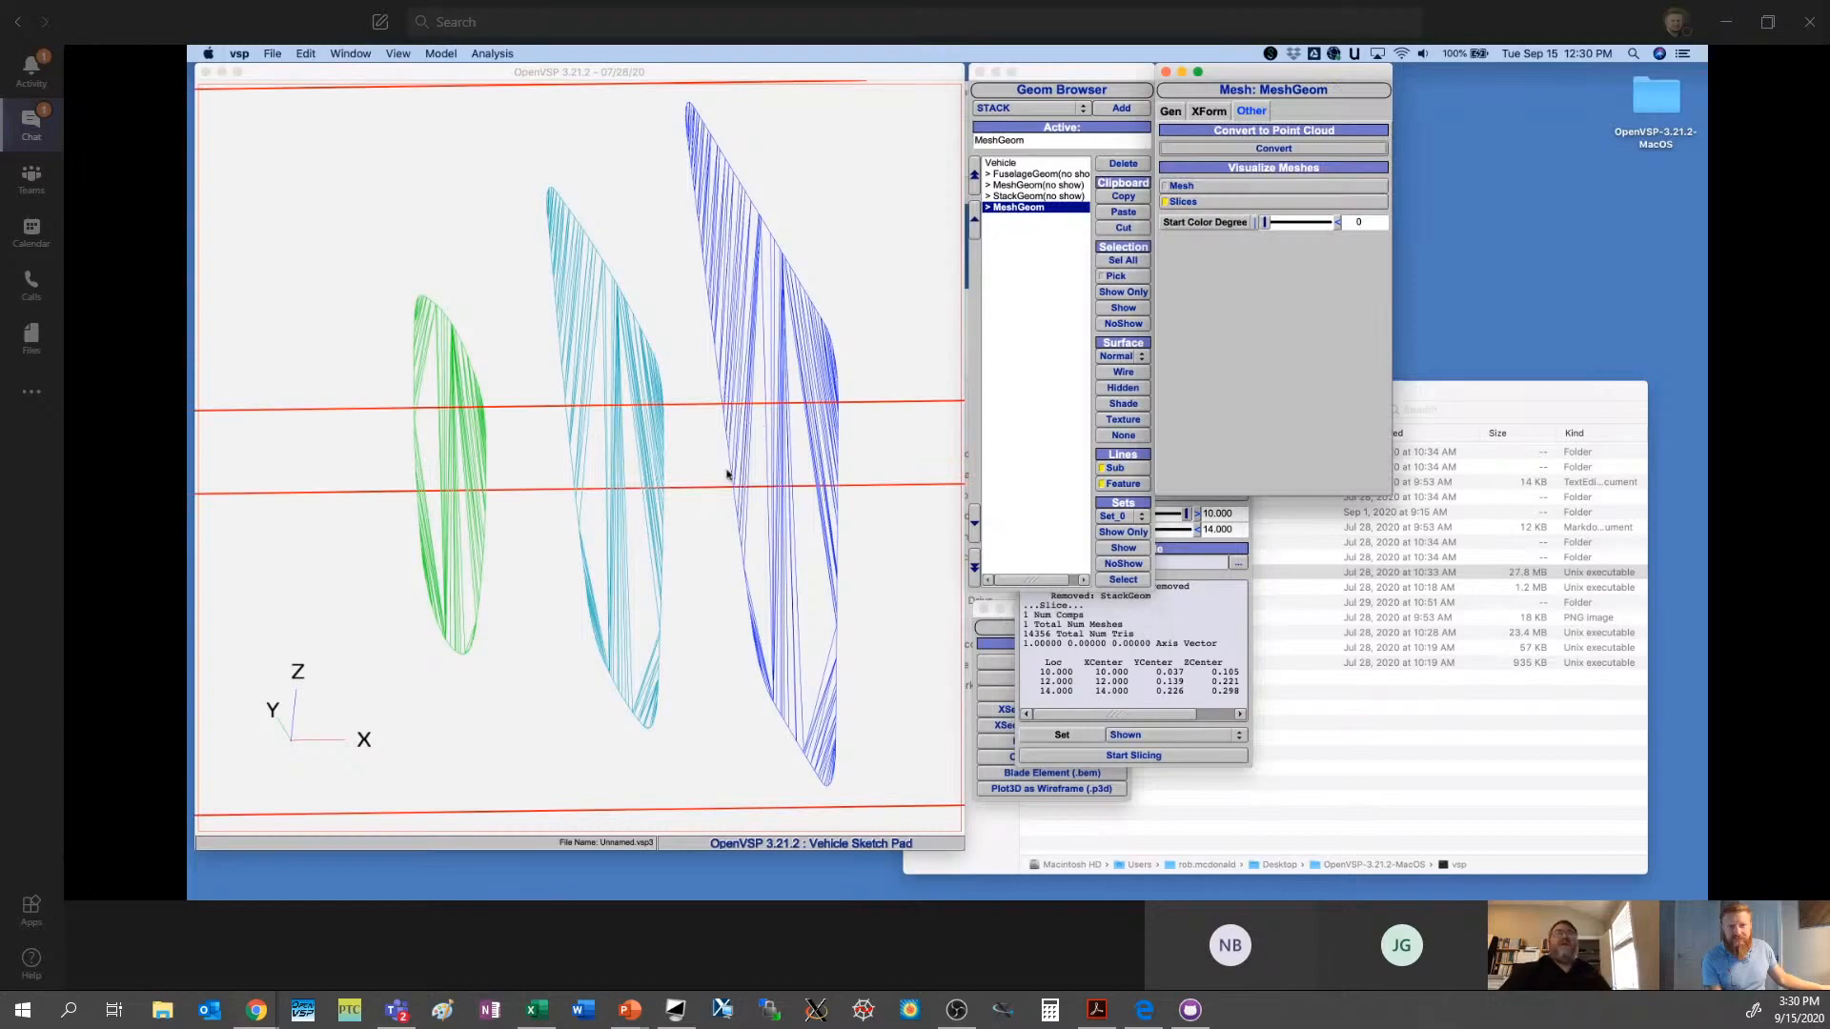
- Export the Shown set as a Stereolith file named slice.stl with the default STL options
{"action": "left_click_drag", "start_coordinate": [732, 473], "coordinate": [668, 486]}
{"action": "left_click", "coordinate": [271, 54]}
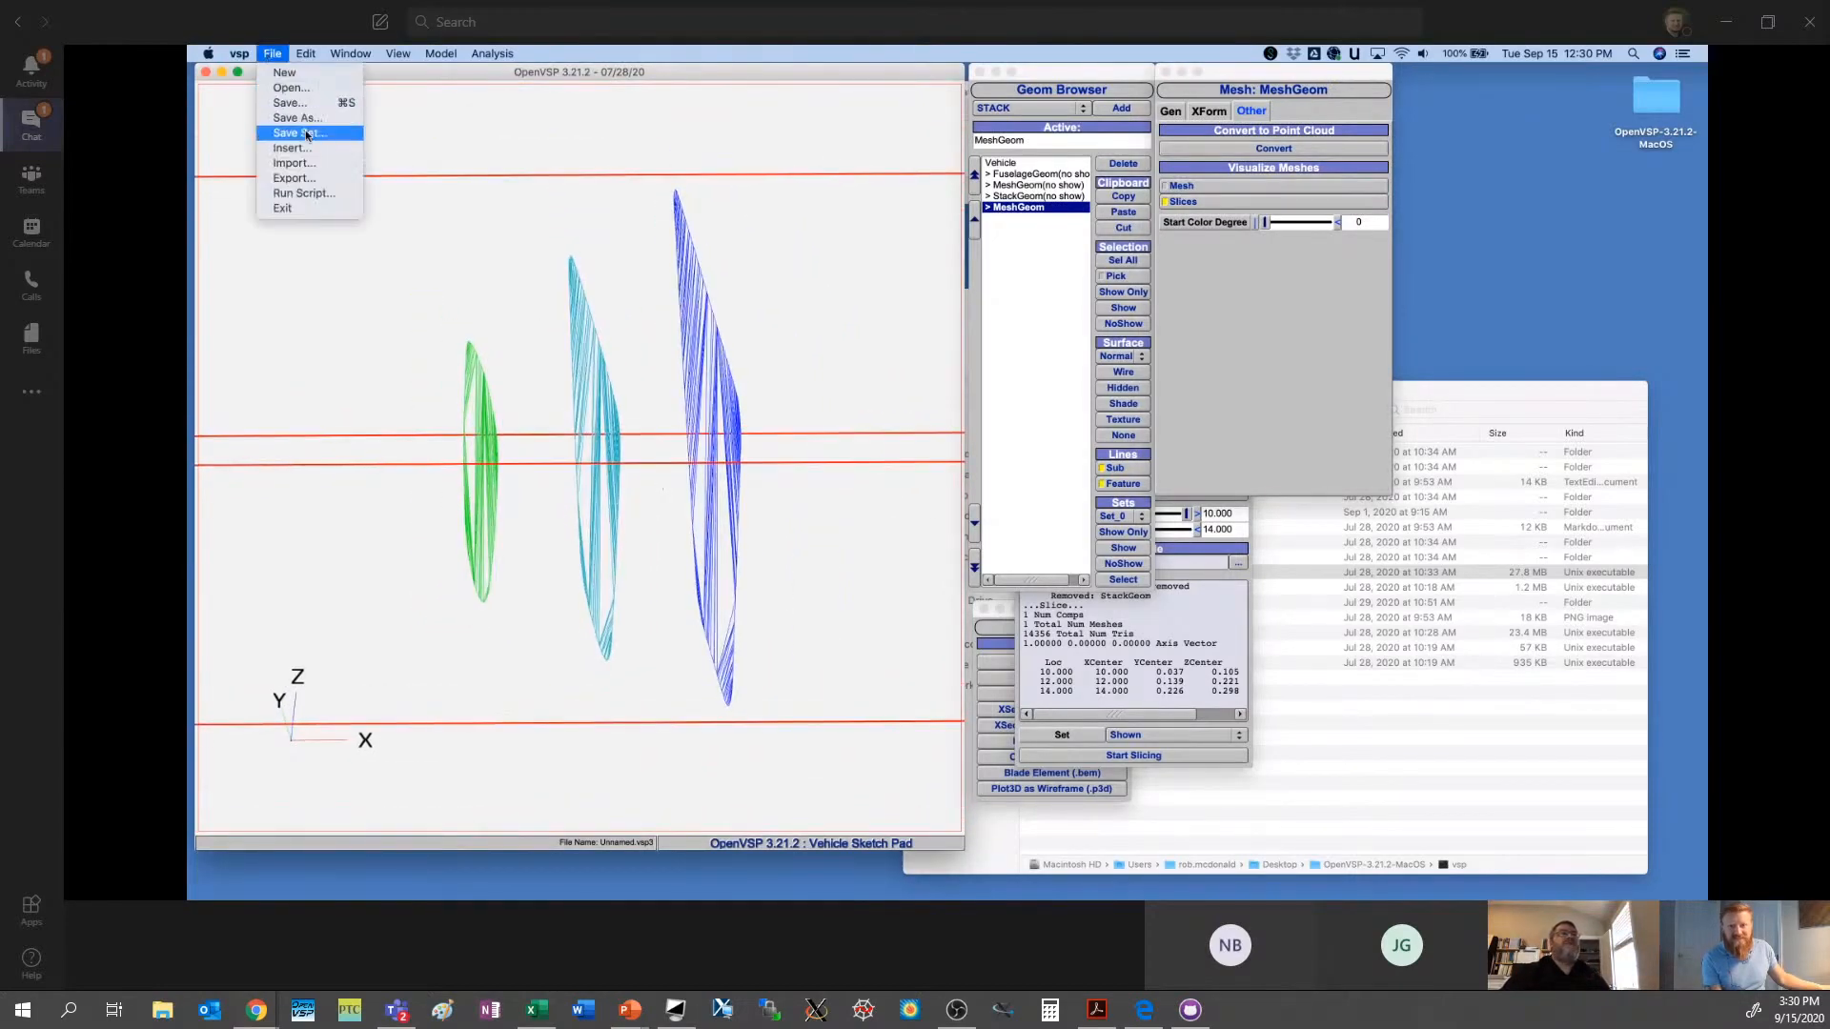
{"action": "left_click", "coordinate": [296, 178]}
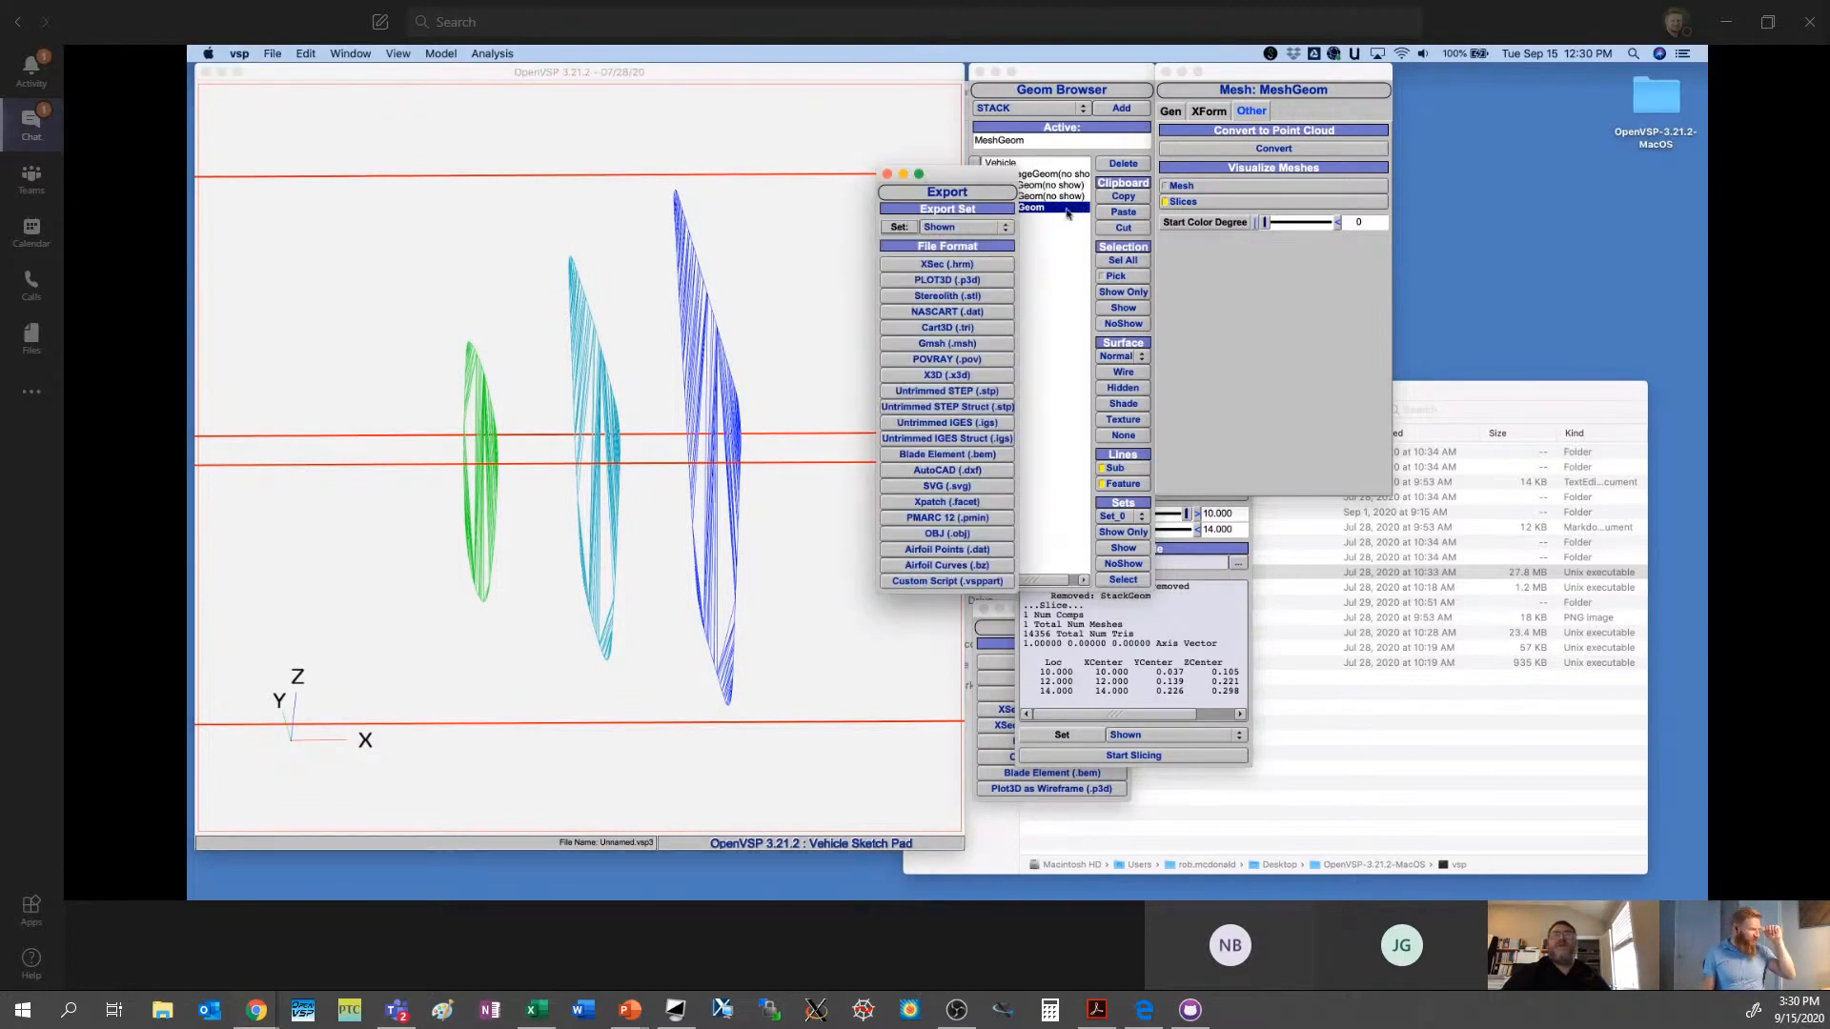
{"action": "left_click_drag", "start_coordinate": [978, 174], "coordinate": [901, 201]}
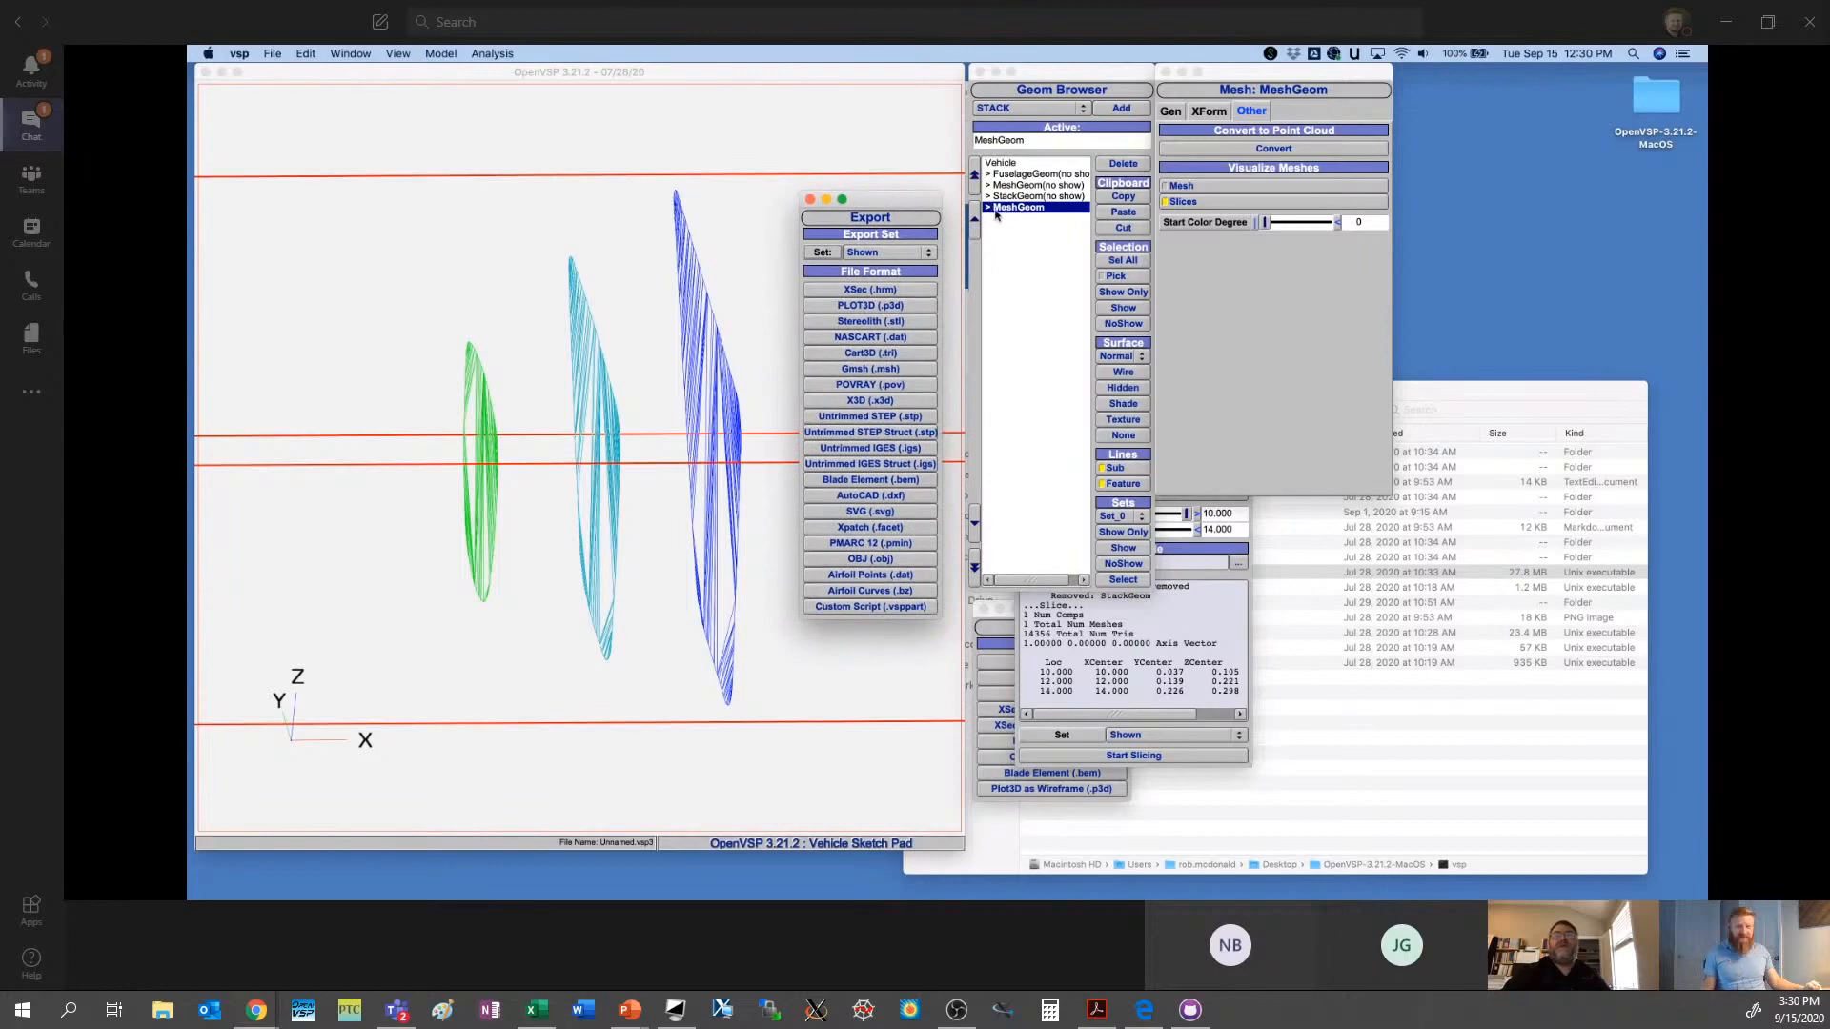
{"action": "left_click", "coordinate": [872, 321]}
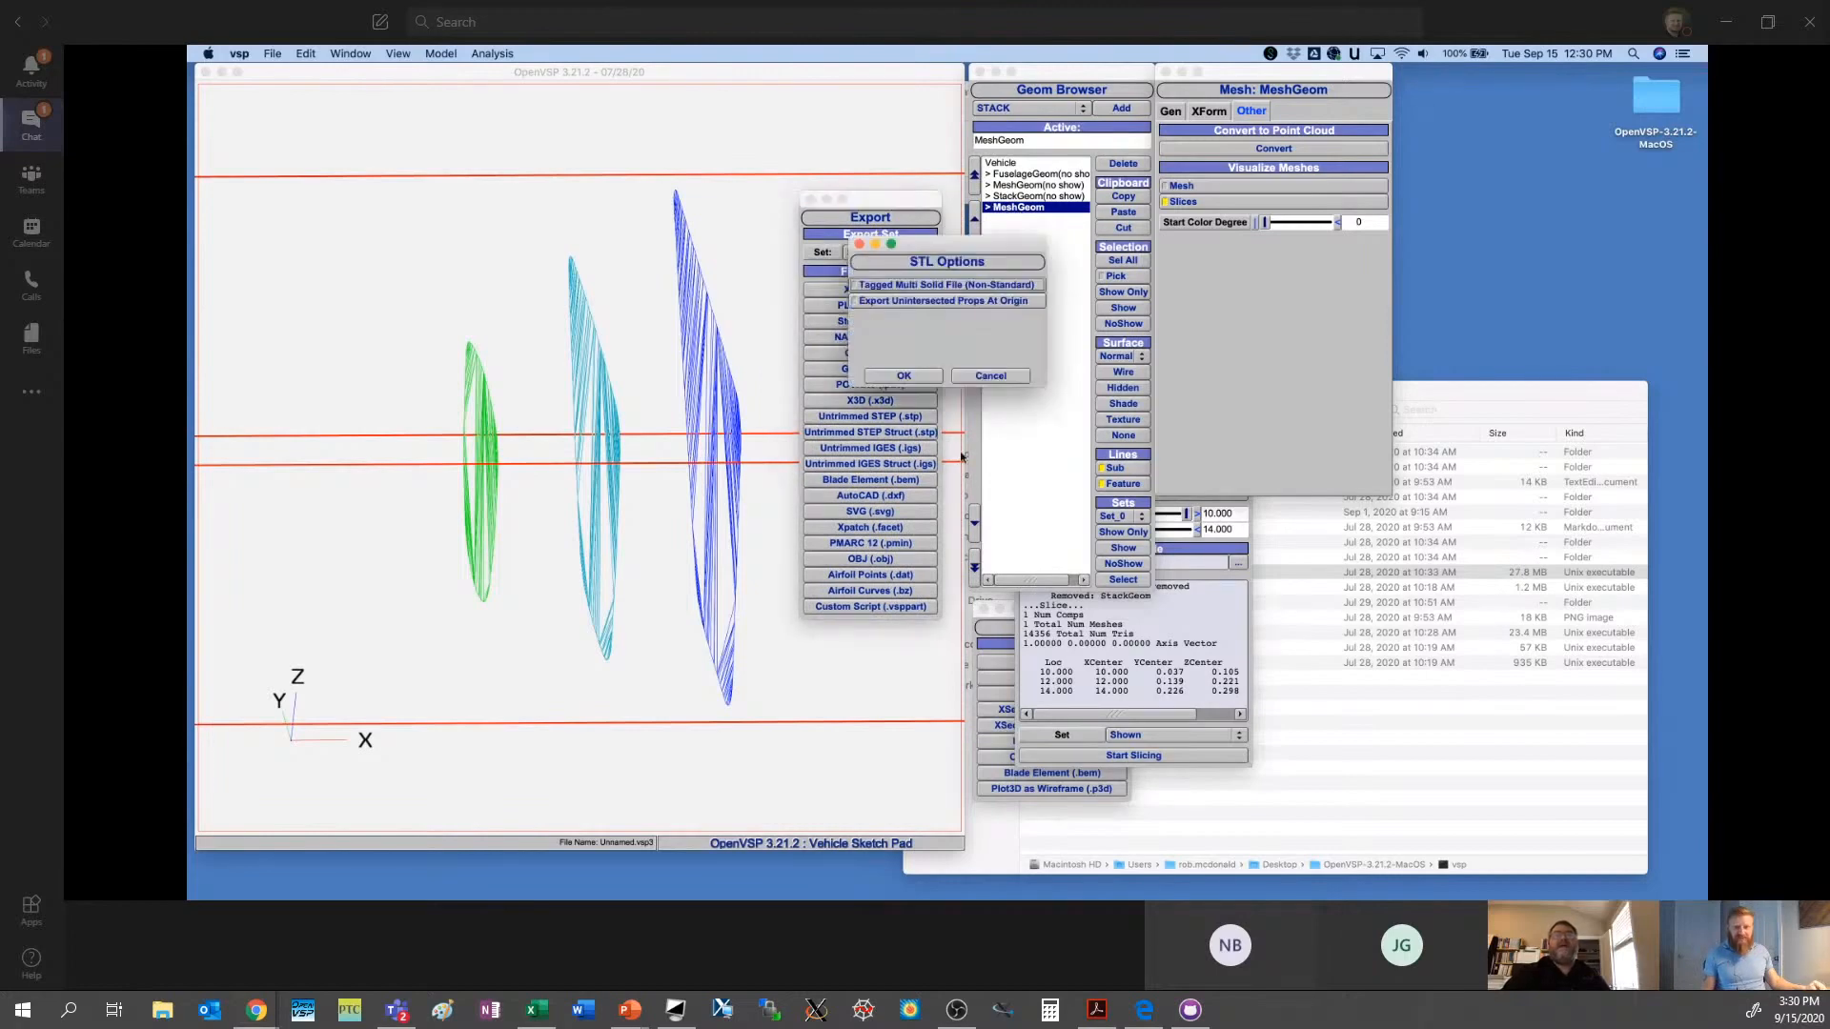
{"action": "left_click", "coordinate": [903, 376]}
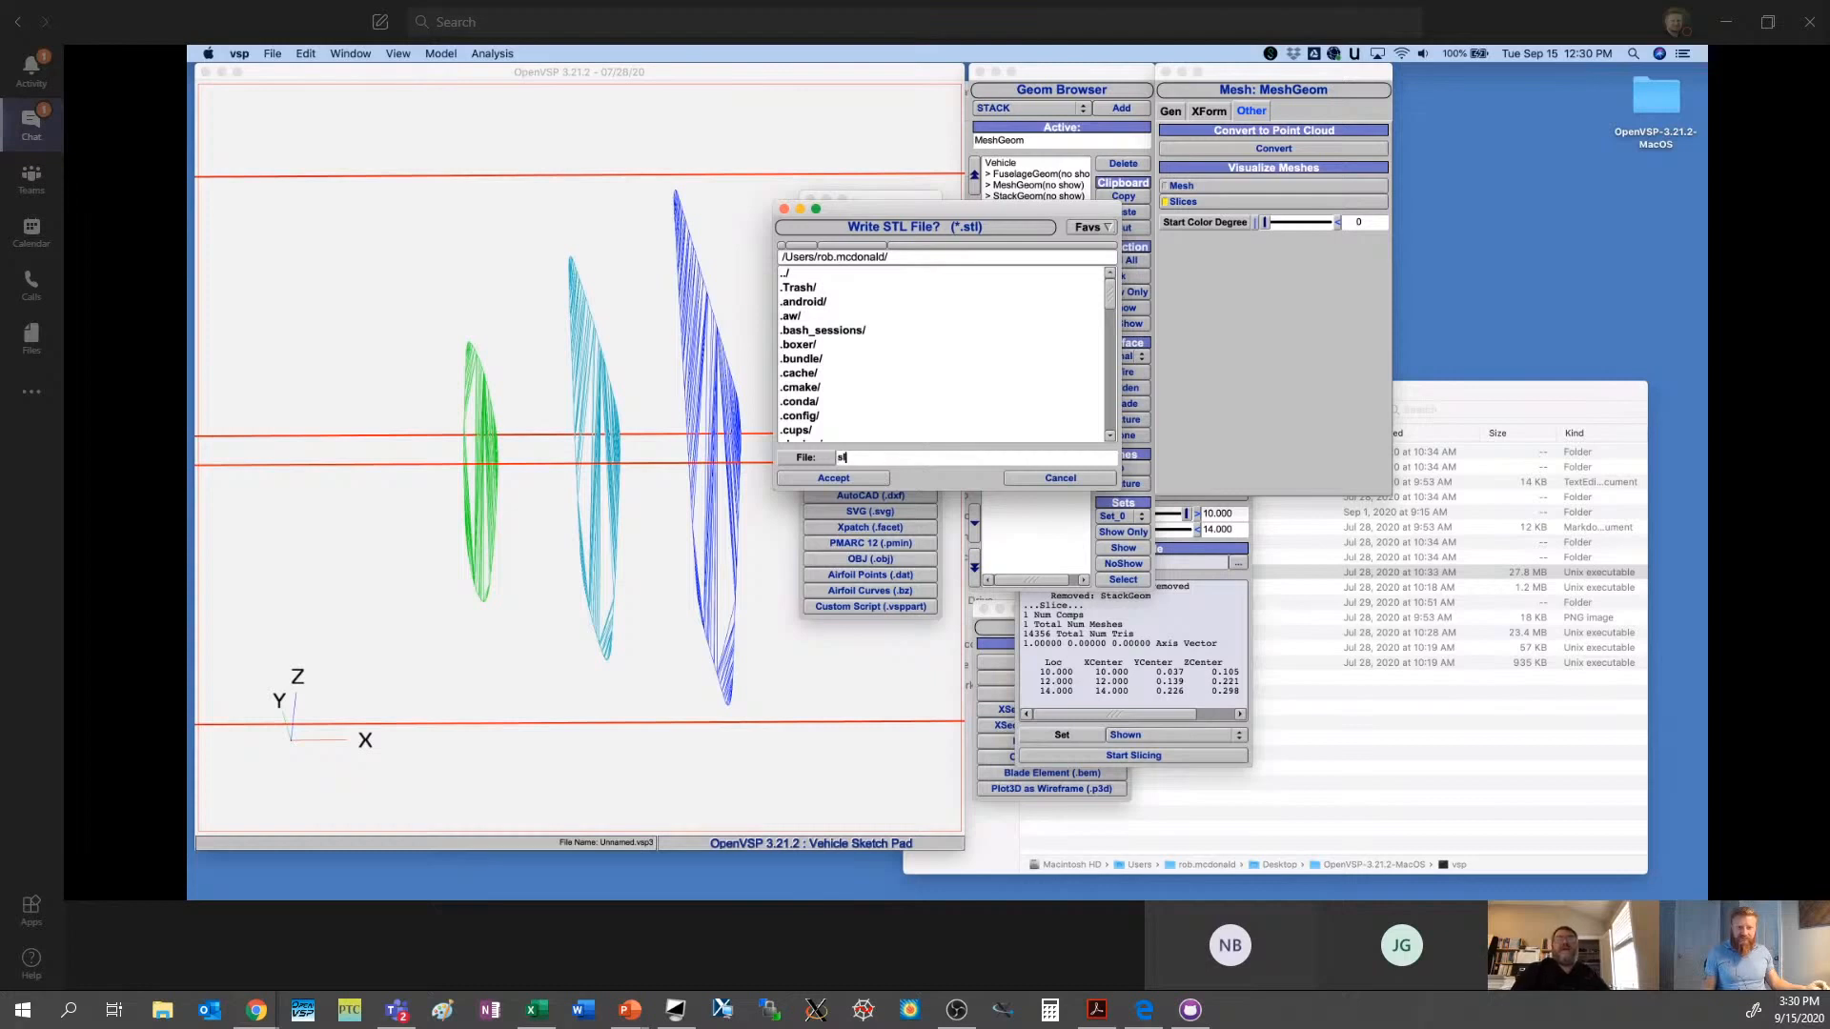
{"action": "type", "text": "slice.stl"}
{"action": "left_click", "coordinate": [878, 482]}
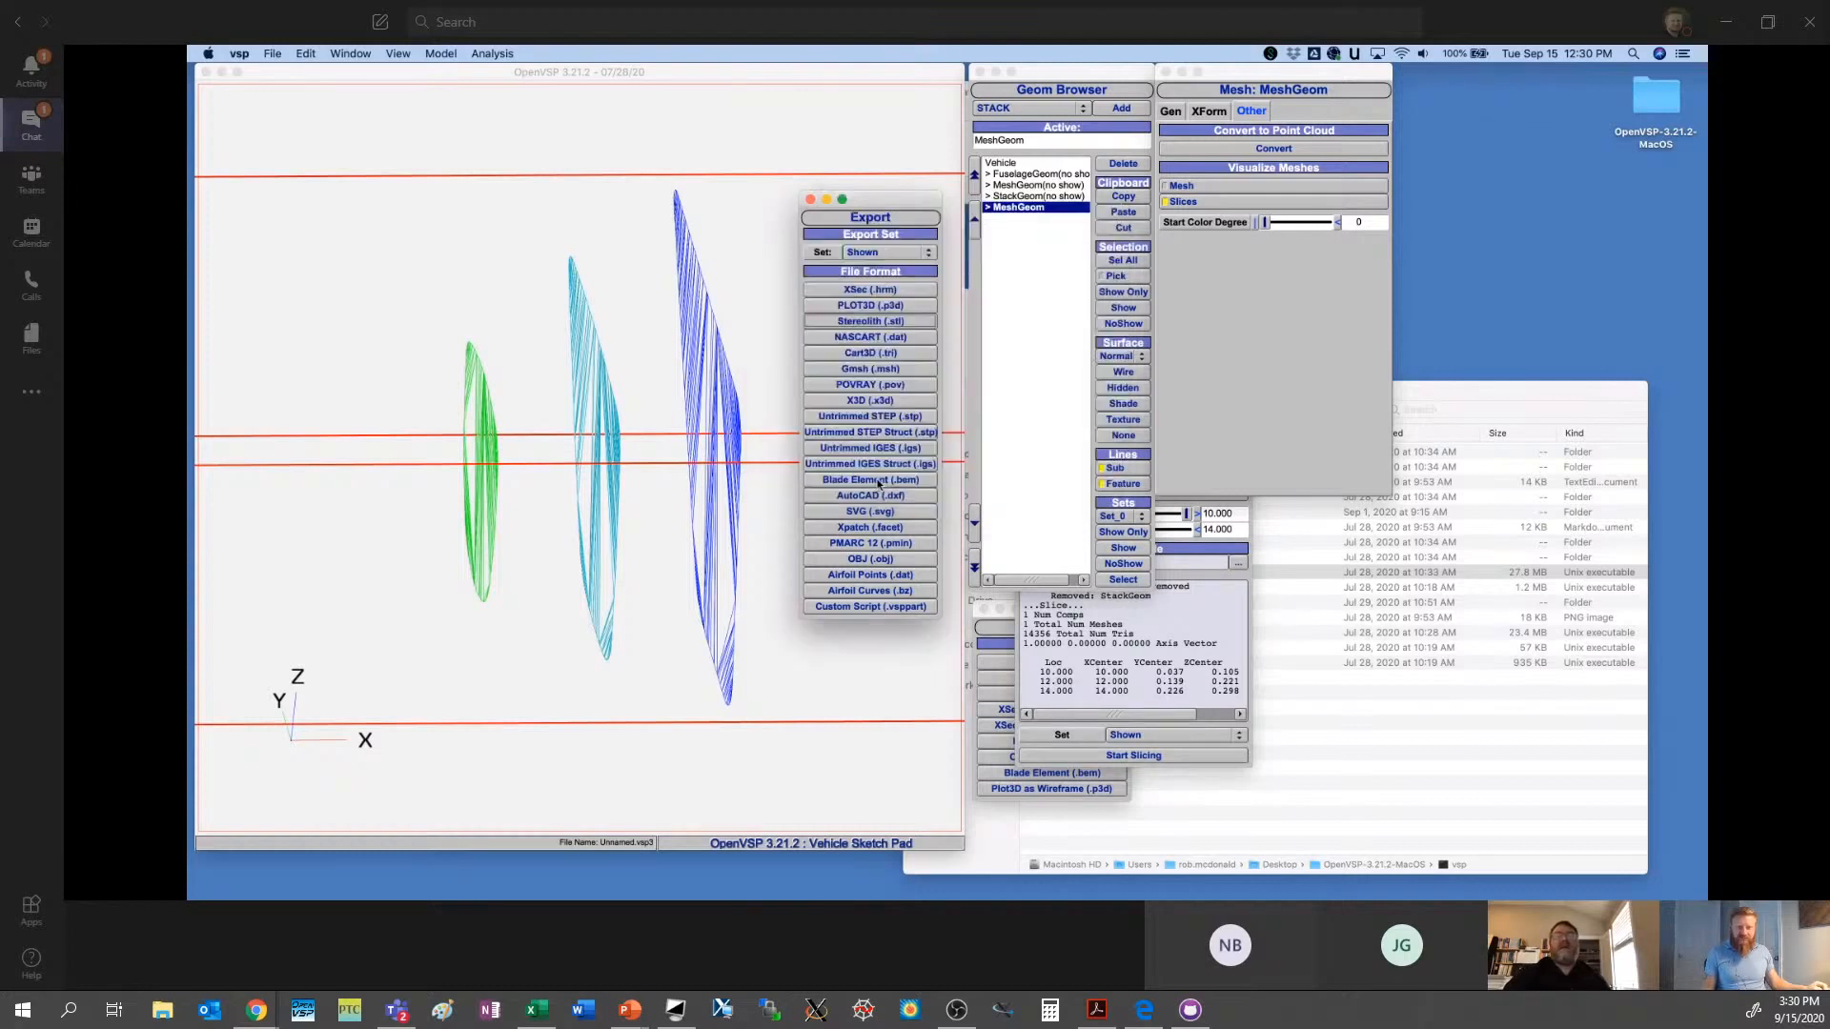
- Delete the sliced MeshGeom and import slice.stl as a Stereolith mesh
{"action": "left_click", "coordinate": [1123, 165]}
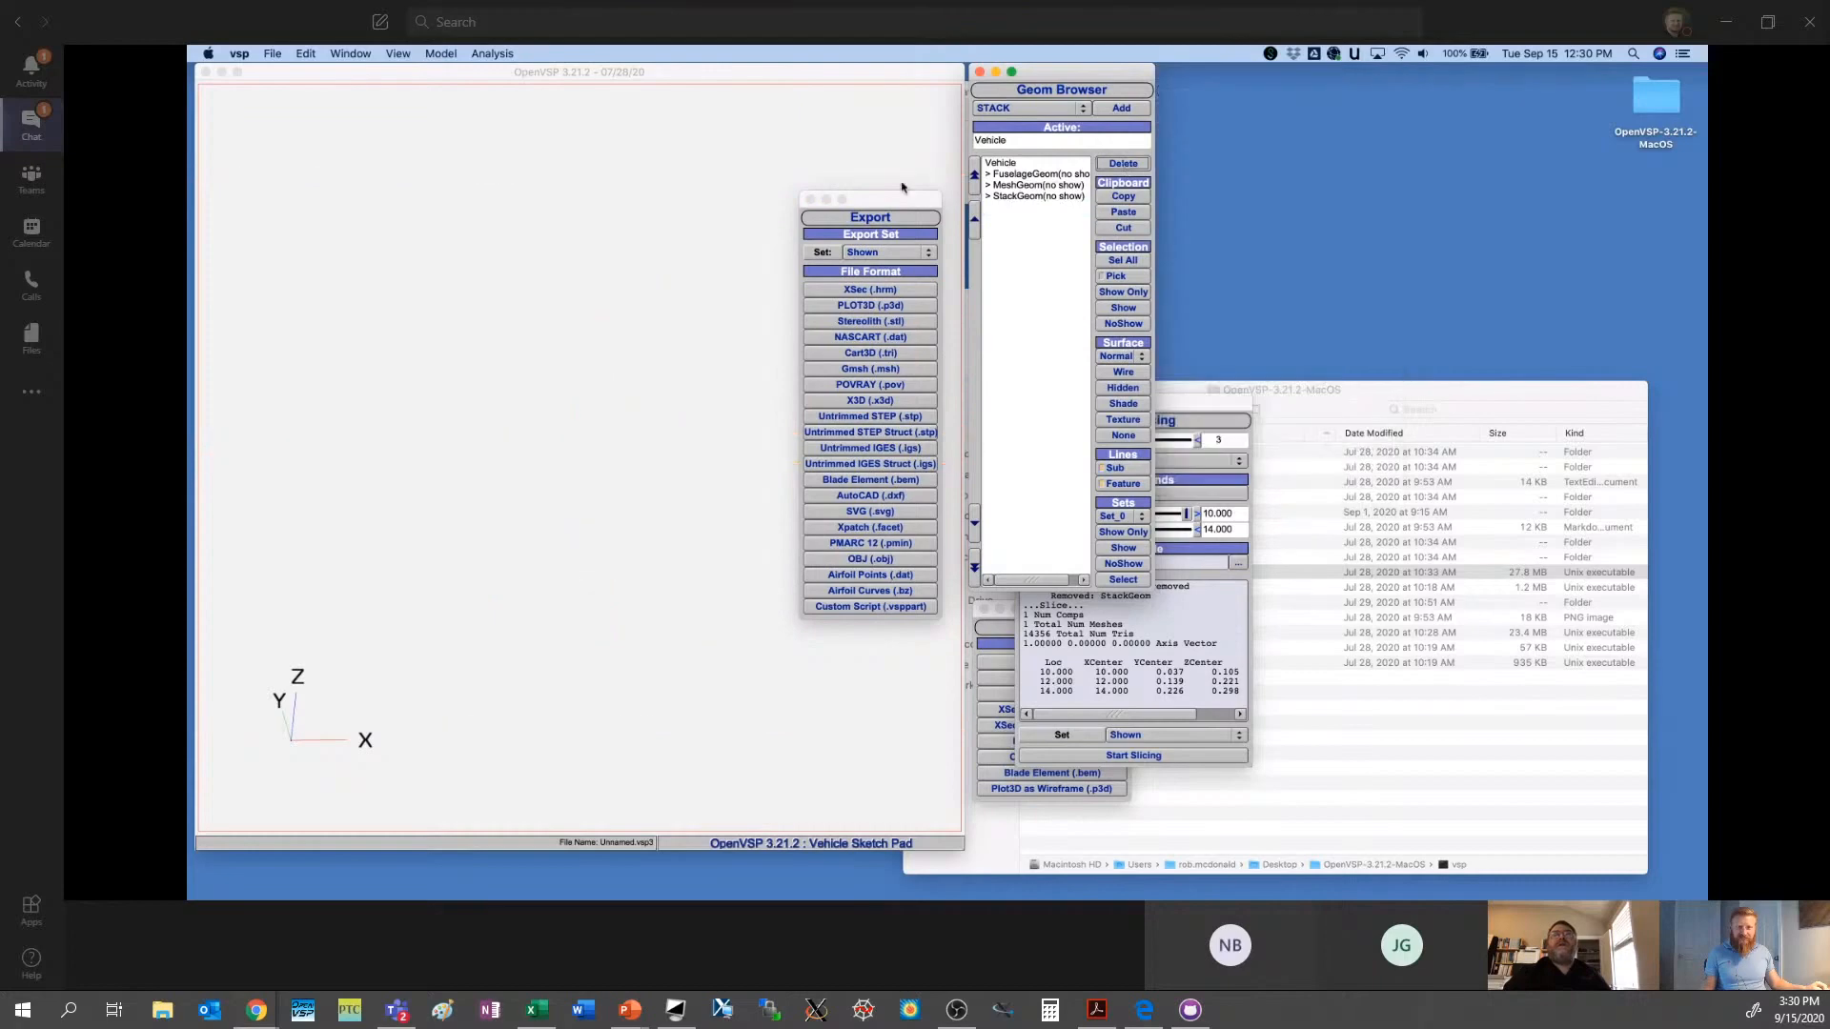
{"action": "left_click", "coordinate": [1001, 629]}
{"action": "left_click", "coordinate": [1074, 678]}
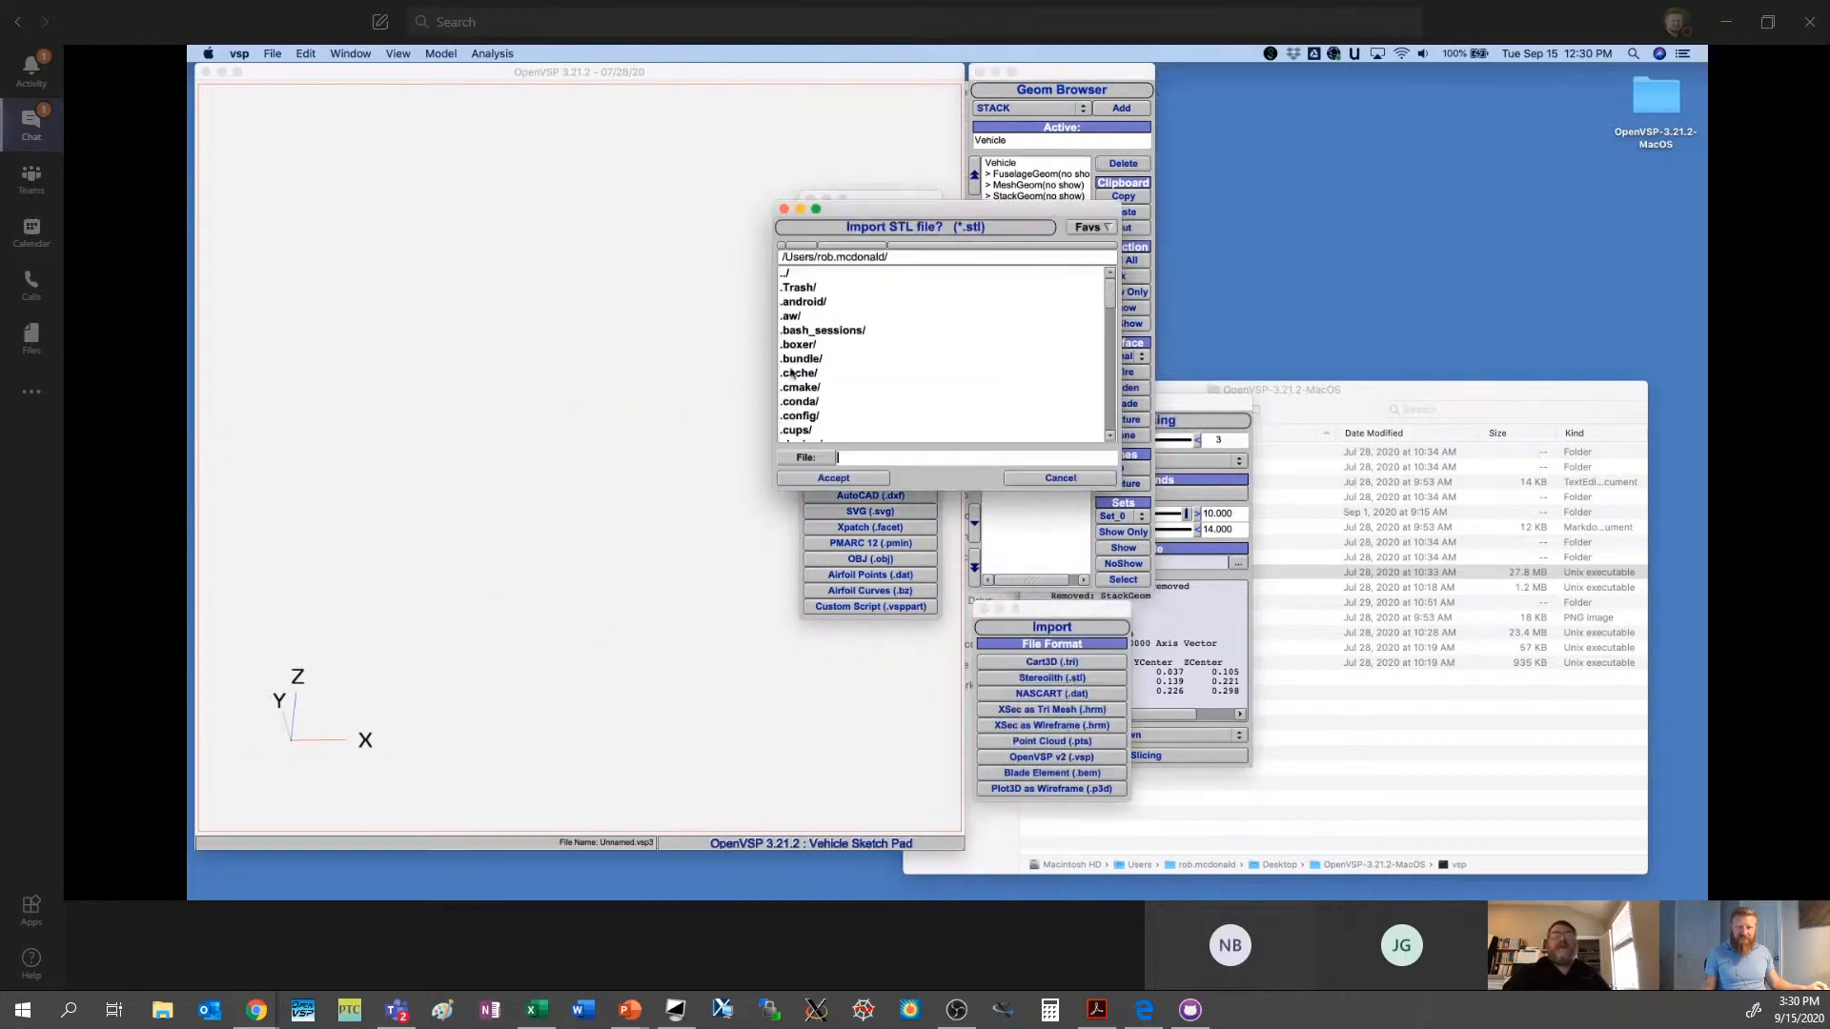
{"action": "scroll", "coordinate": [879, 410], "scroll_direction": "down", "scroll_amount": 5}
{"action": "left_click", "coordinate": [827, 423]}
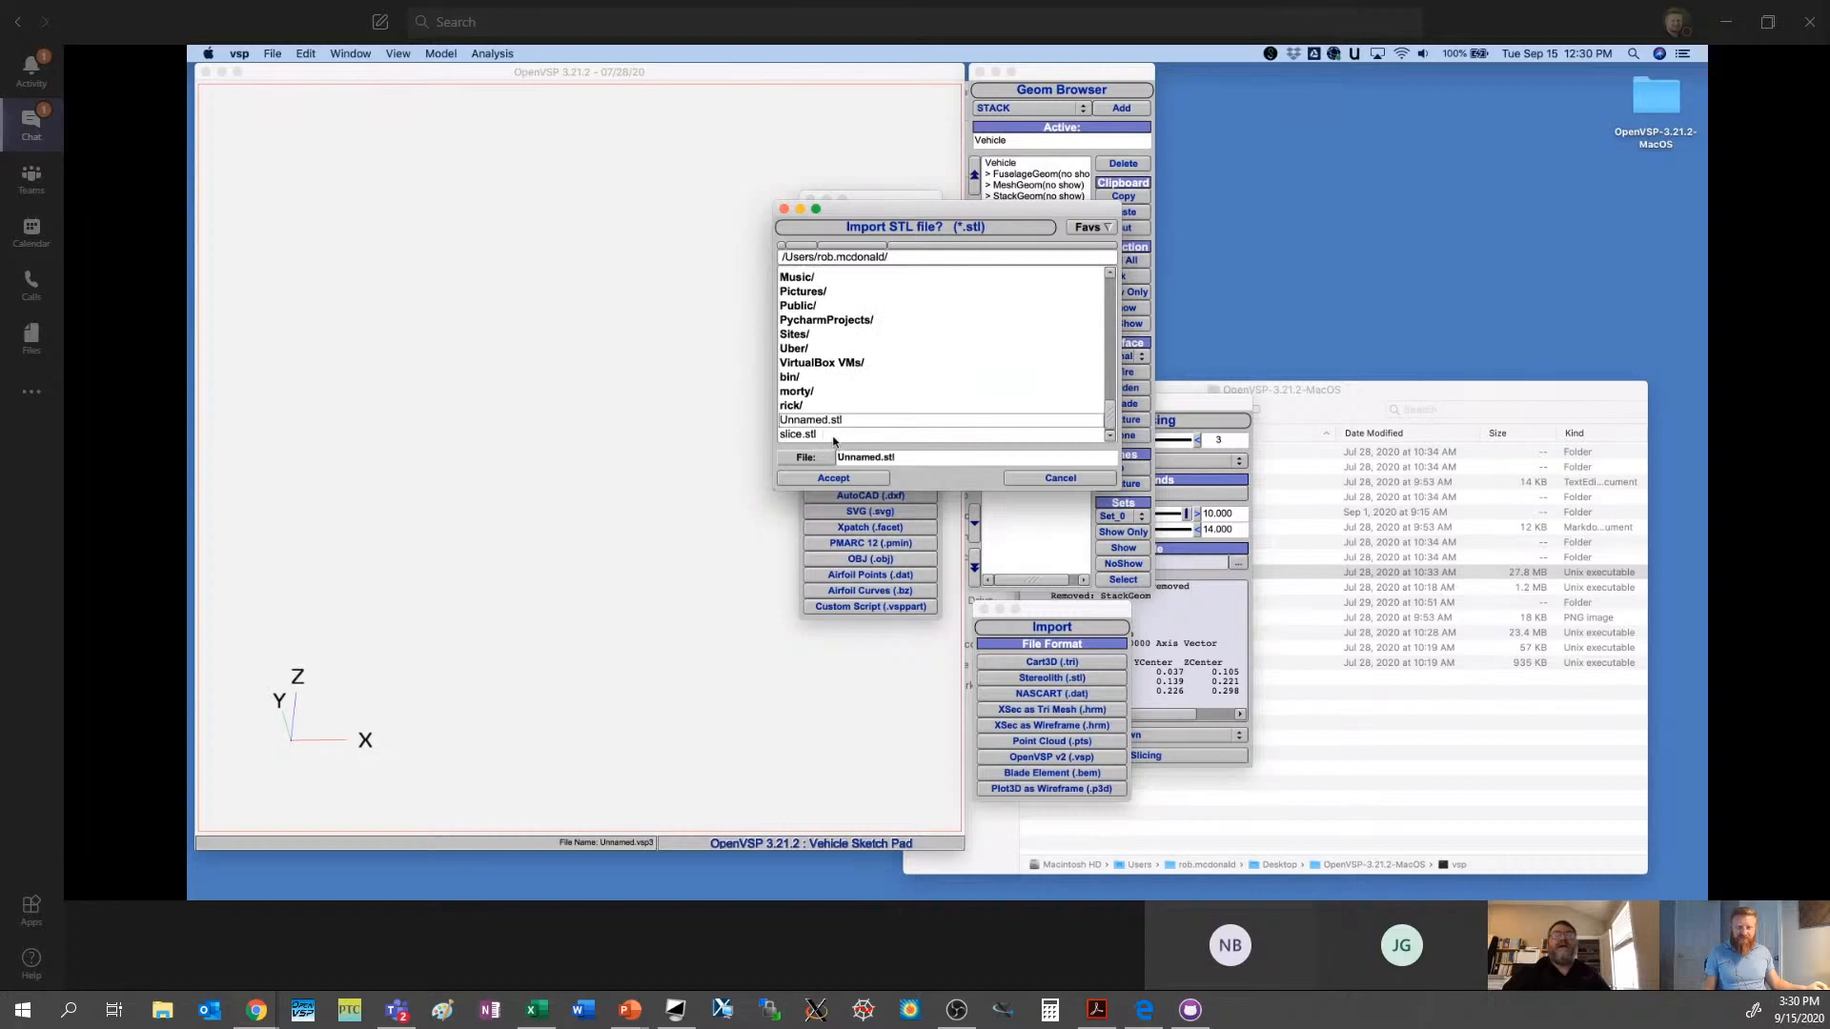
{"action": "left_click", "coordinate": [833, 437]}
{"action": "left_click", "coordinate": [861, 482]}
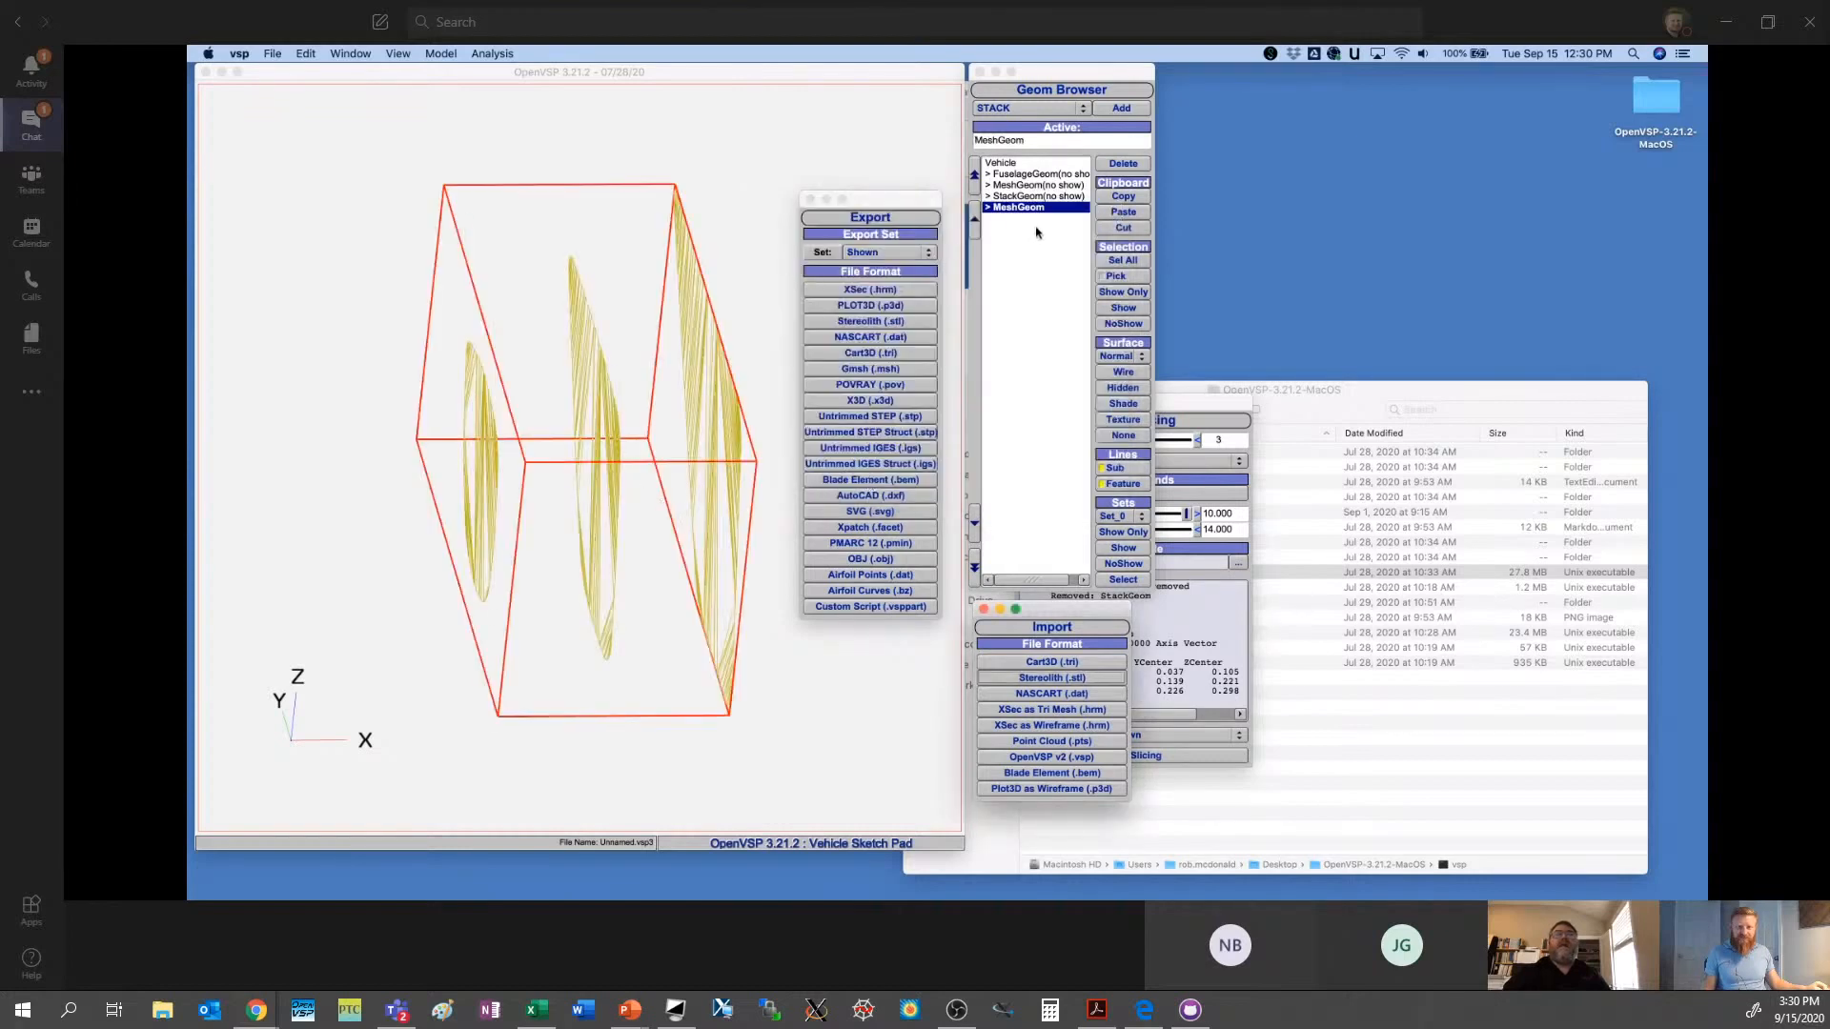
- Convert the imported slice mesh to a point cloud, then hide the mesh and show only MeshGeom_Pts
{"action": "left_click", "coordinate": [1028, 208]}
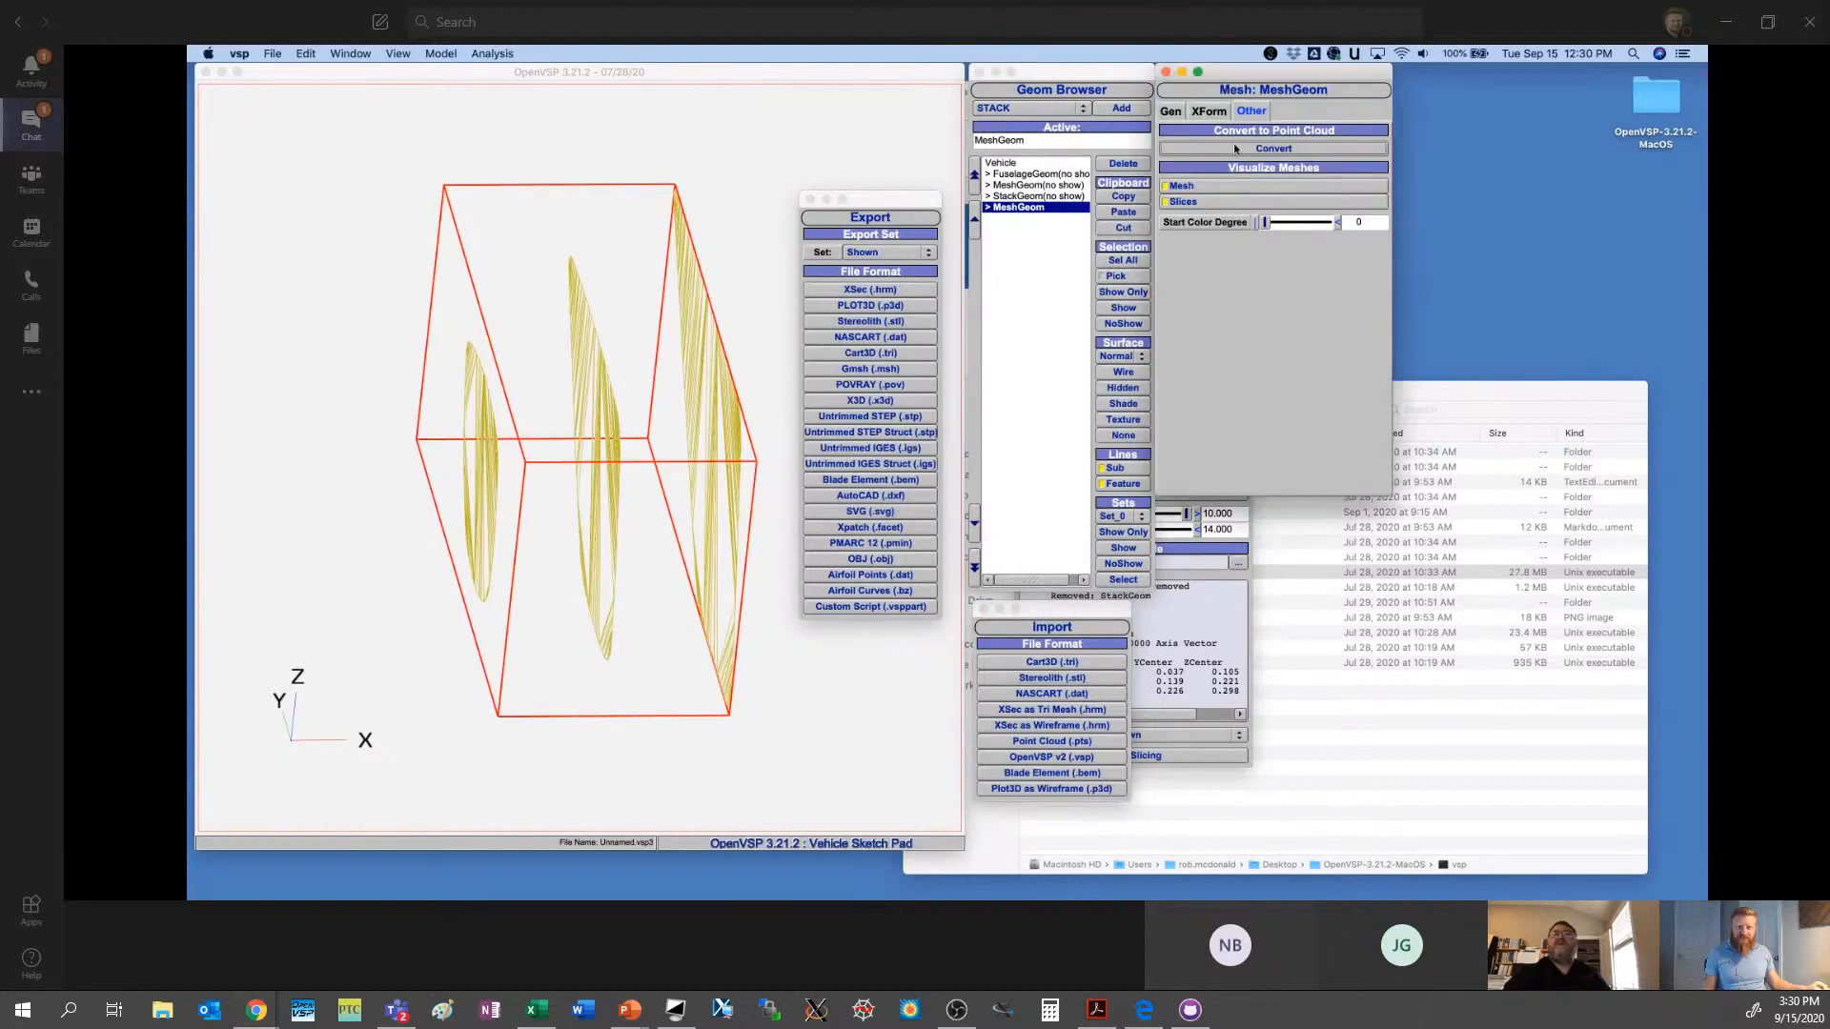
{"action": "left_click", "coordinate": [1257, 148]}
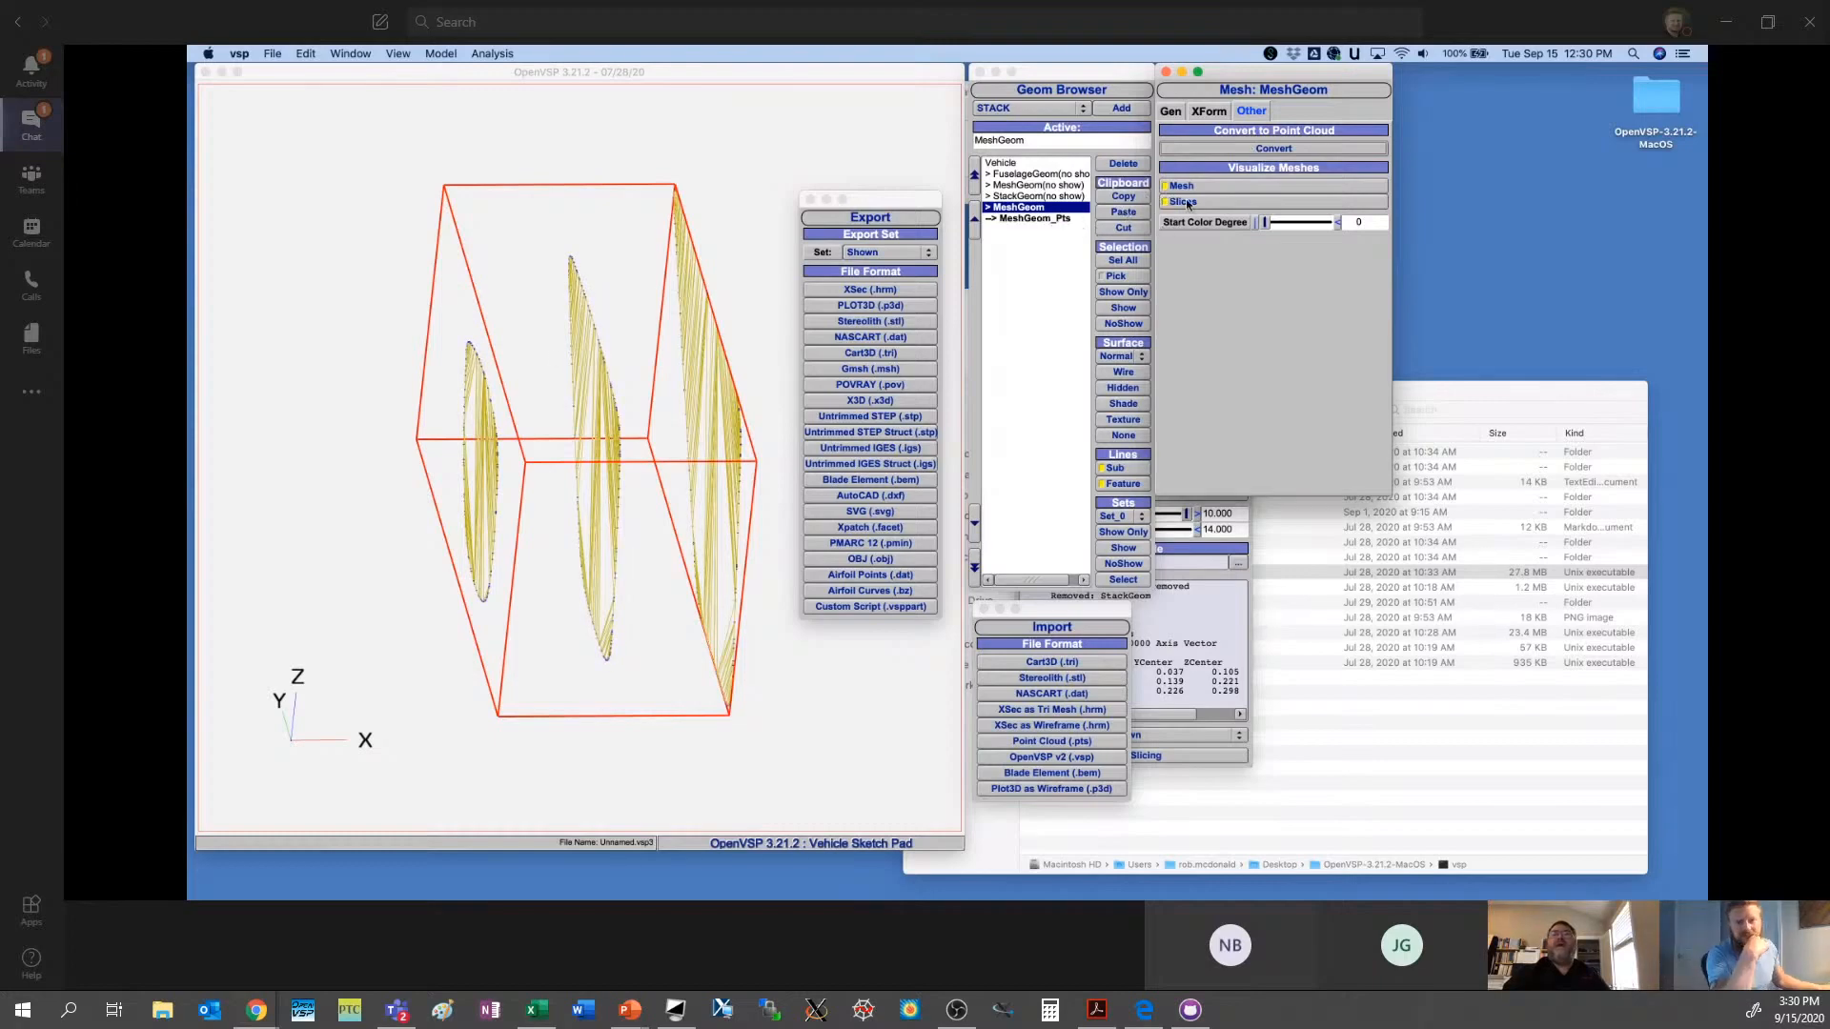
{"action": "left_click", "coordinate": [1123, 324]}
{"action": "left_click", "coordinate": [1049, 221]}
{"action": "left_click", "coordinate": [1123, 308]}
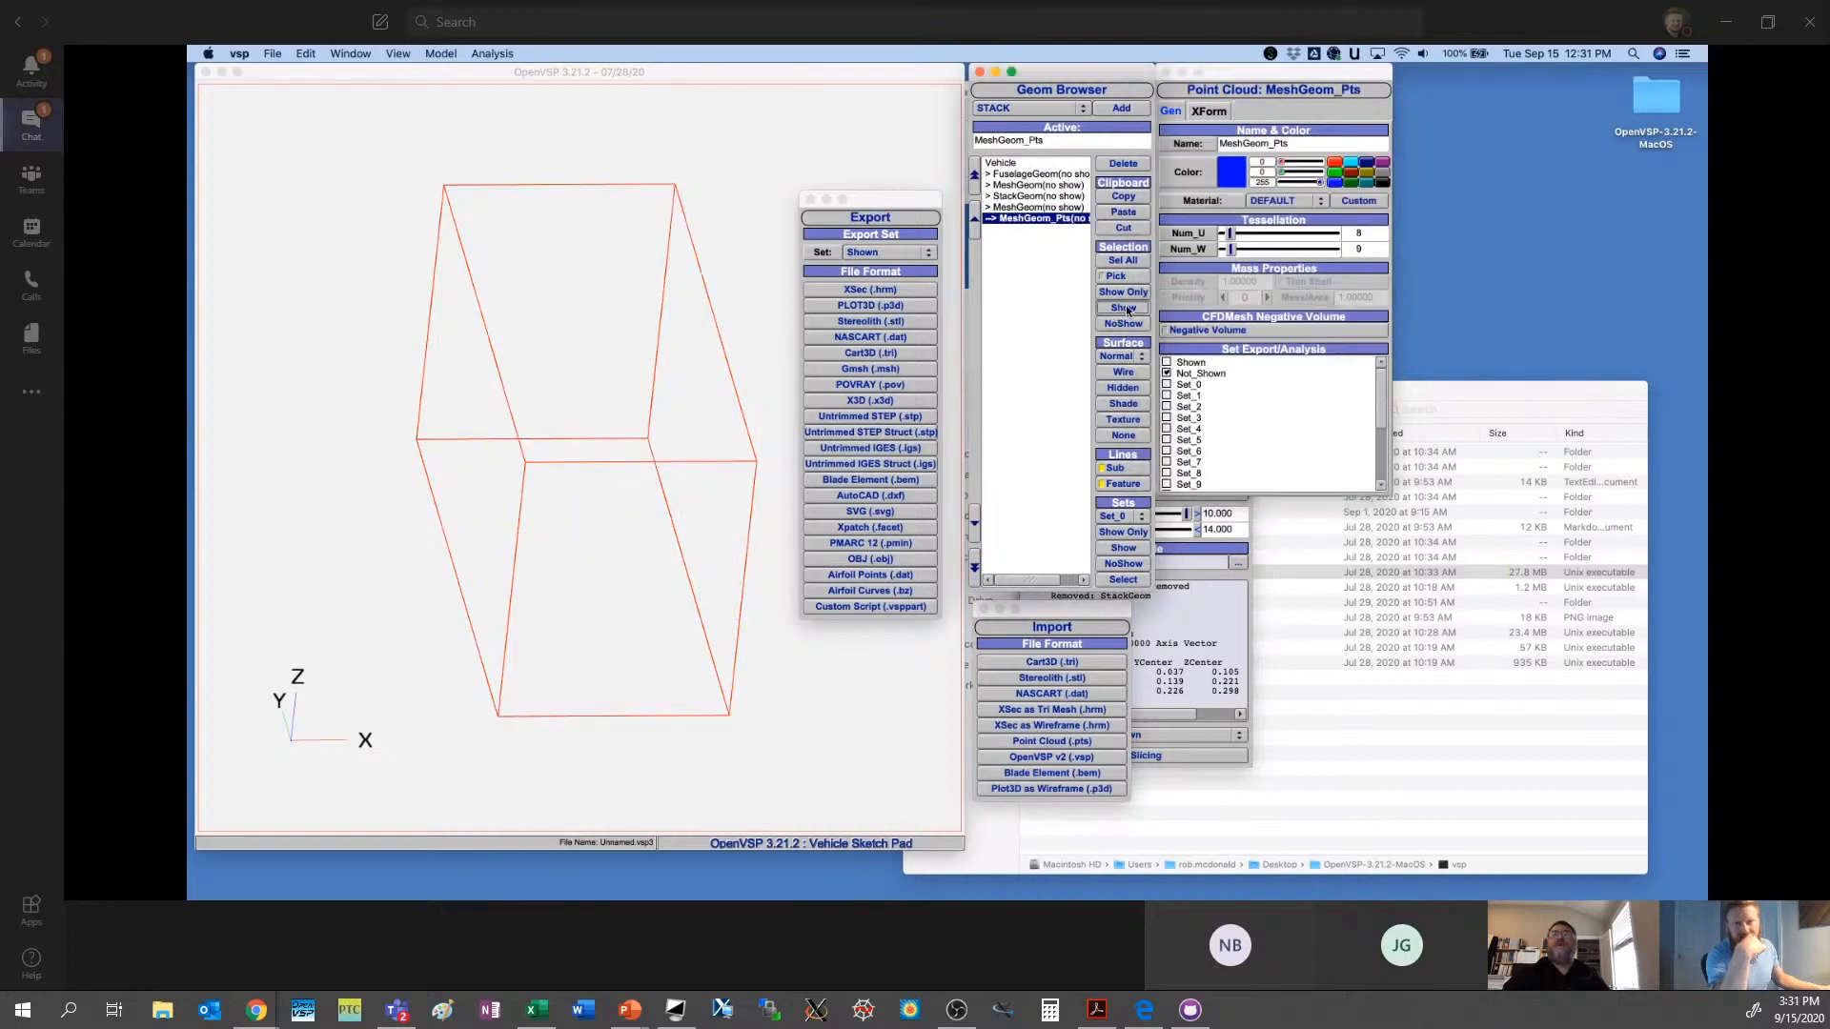
{"action": "left_click_drag", "start_coordinate": [624, 482], "coordinate": [663, 524]}
{"action": "left_click", "coordinate": [1018, 336]}
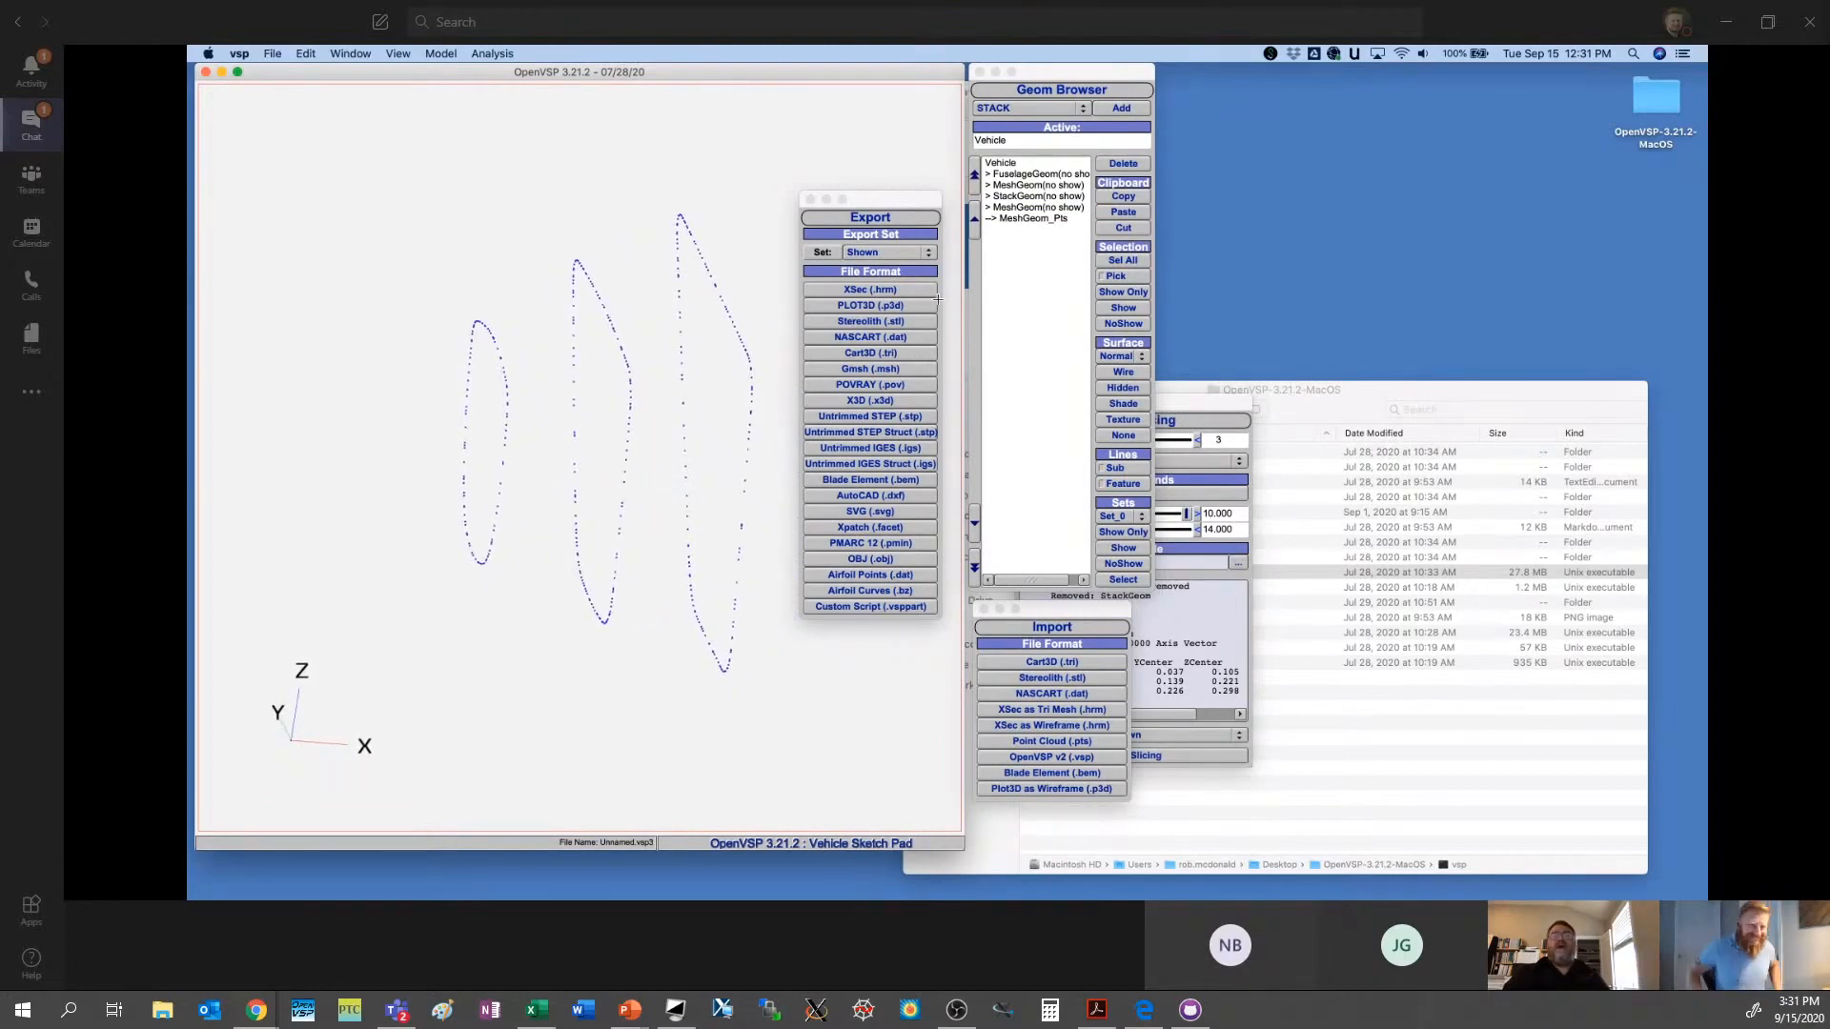
- Open the Fit Model tool, select the middle slice's points by region and try to add them as targets for 0_FuselageGeom
{"action": "left_click", "coordinate": [492, 53]}
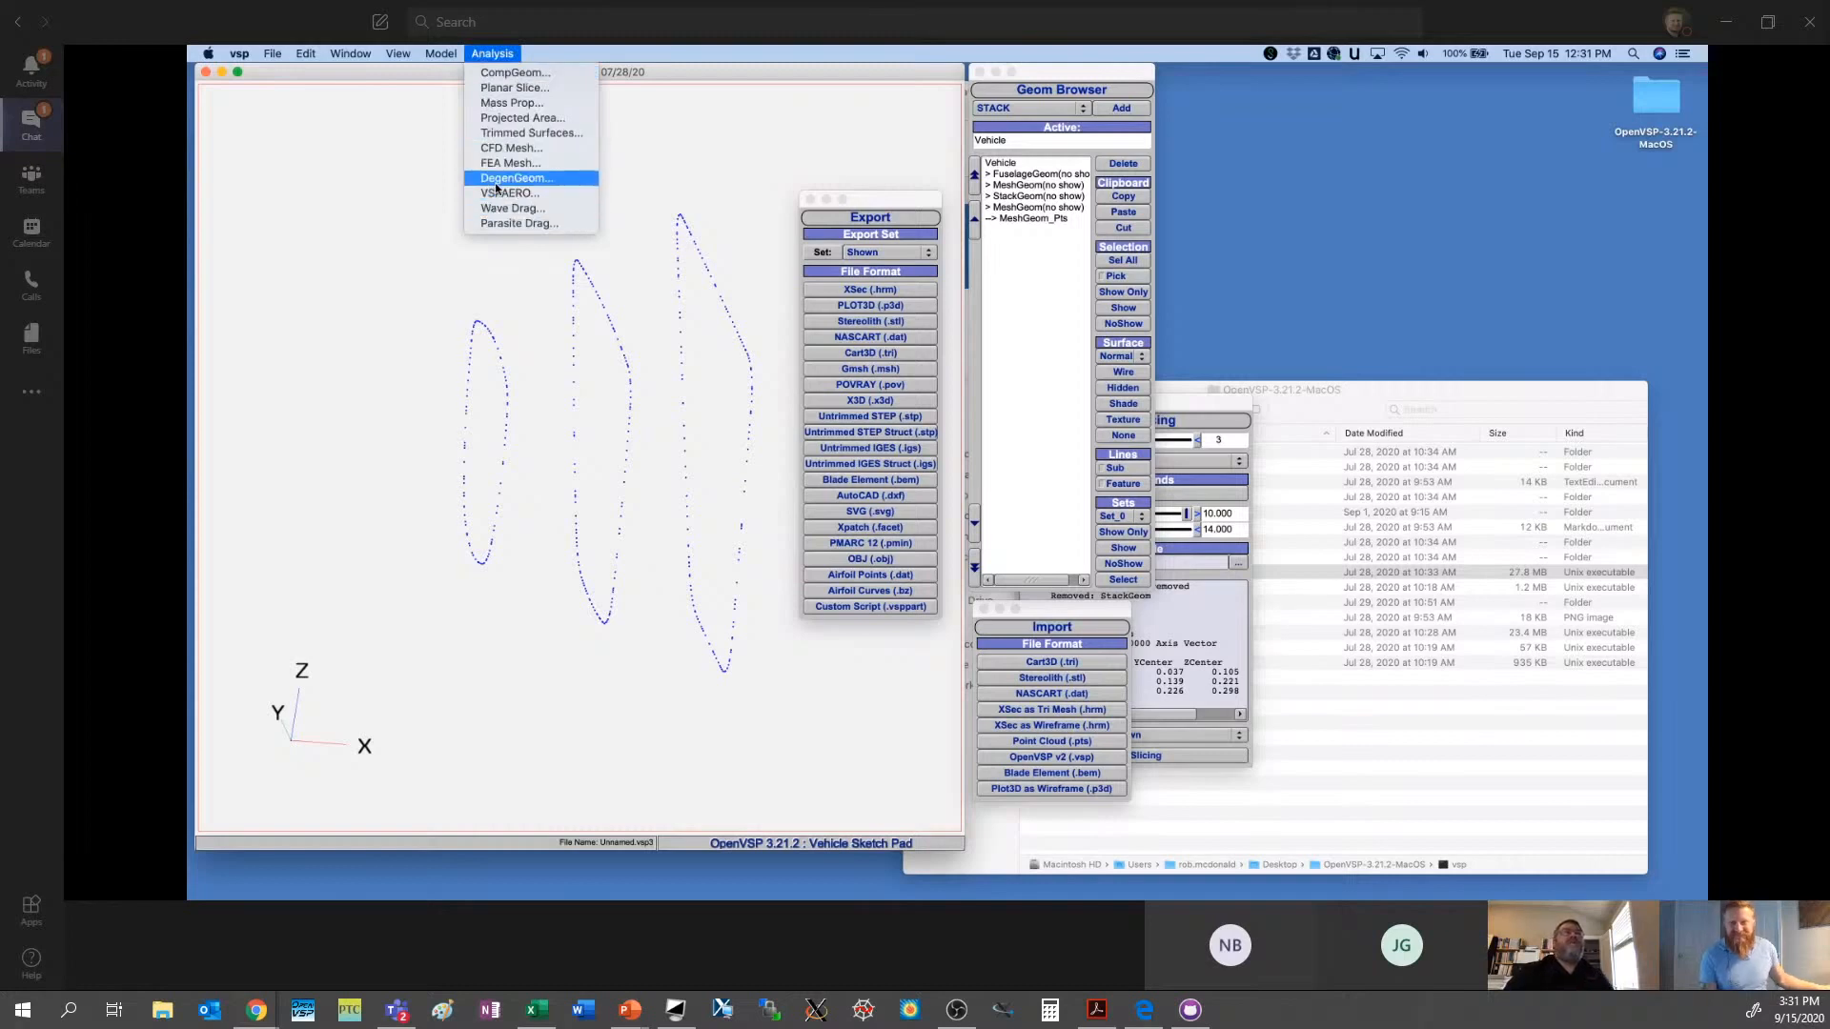
{"action": "mouse_move", "coordinate": [441, 53]}
{"action": "left_click", "coordinate": [459, 224]}
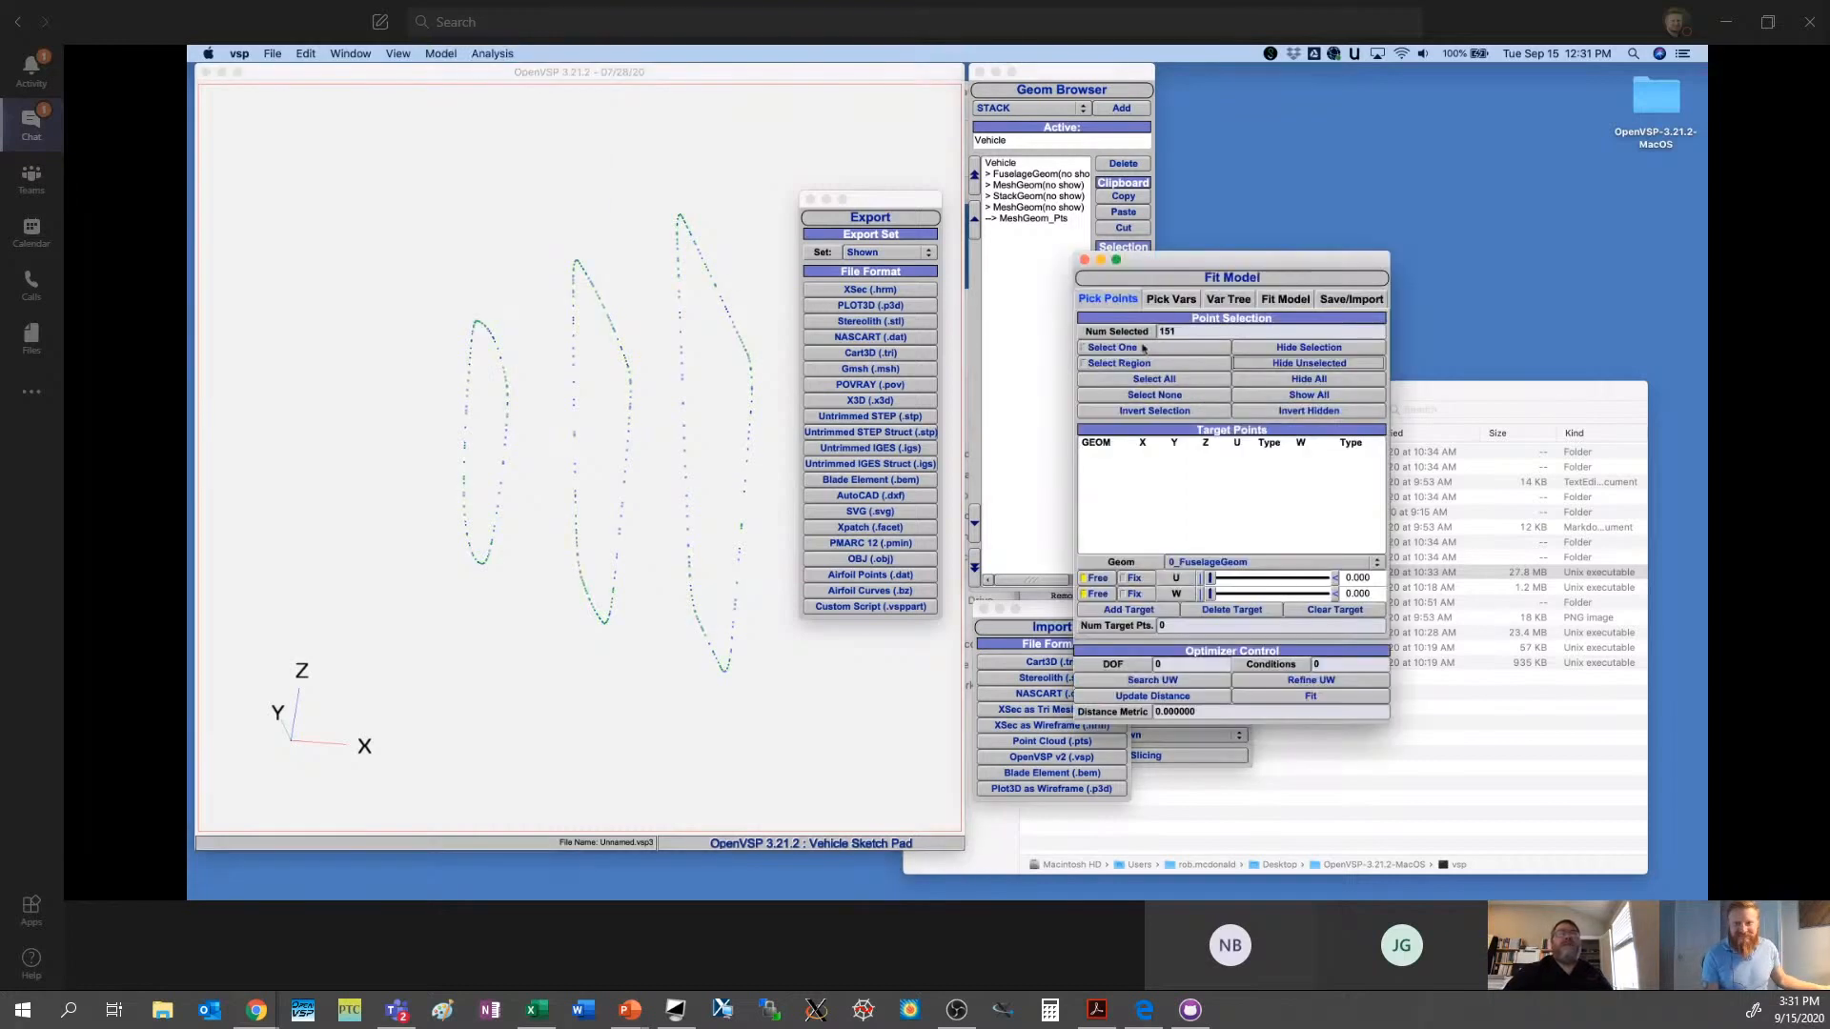
{"action": "left_click_drag", "start_coordinate": [734, 172], "coordinate": [639, 651]}
{"action": "left_click_drag", "start_coordinate": [532, 258], "coordinate": [646, 689]}
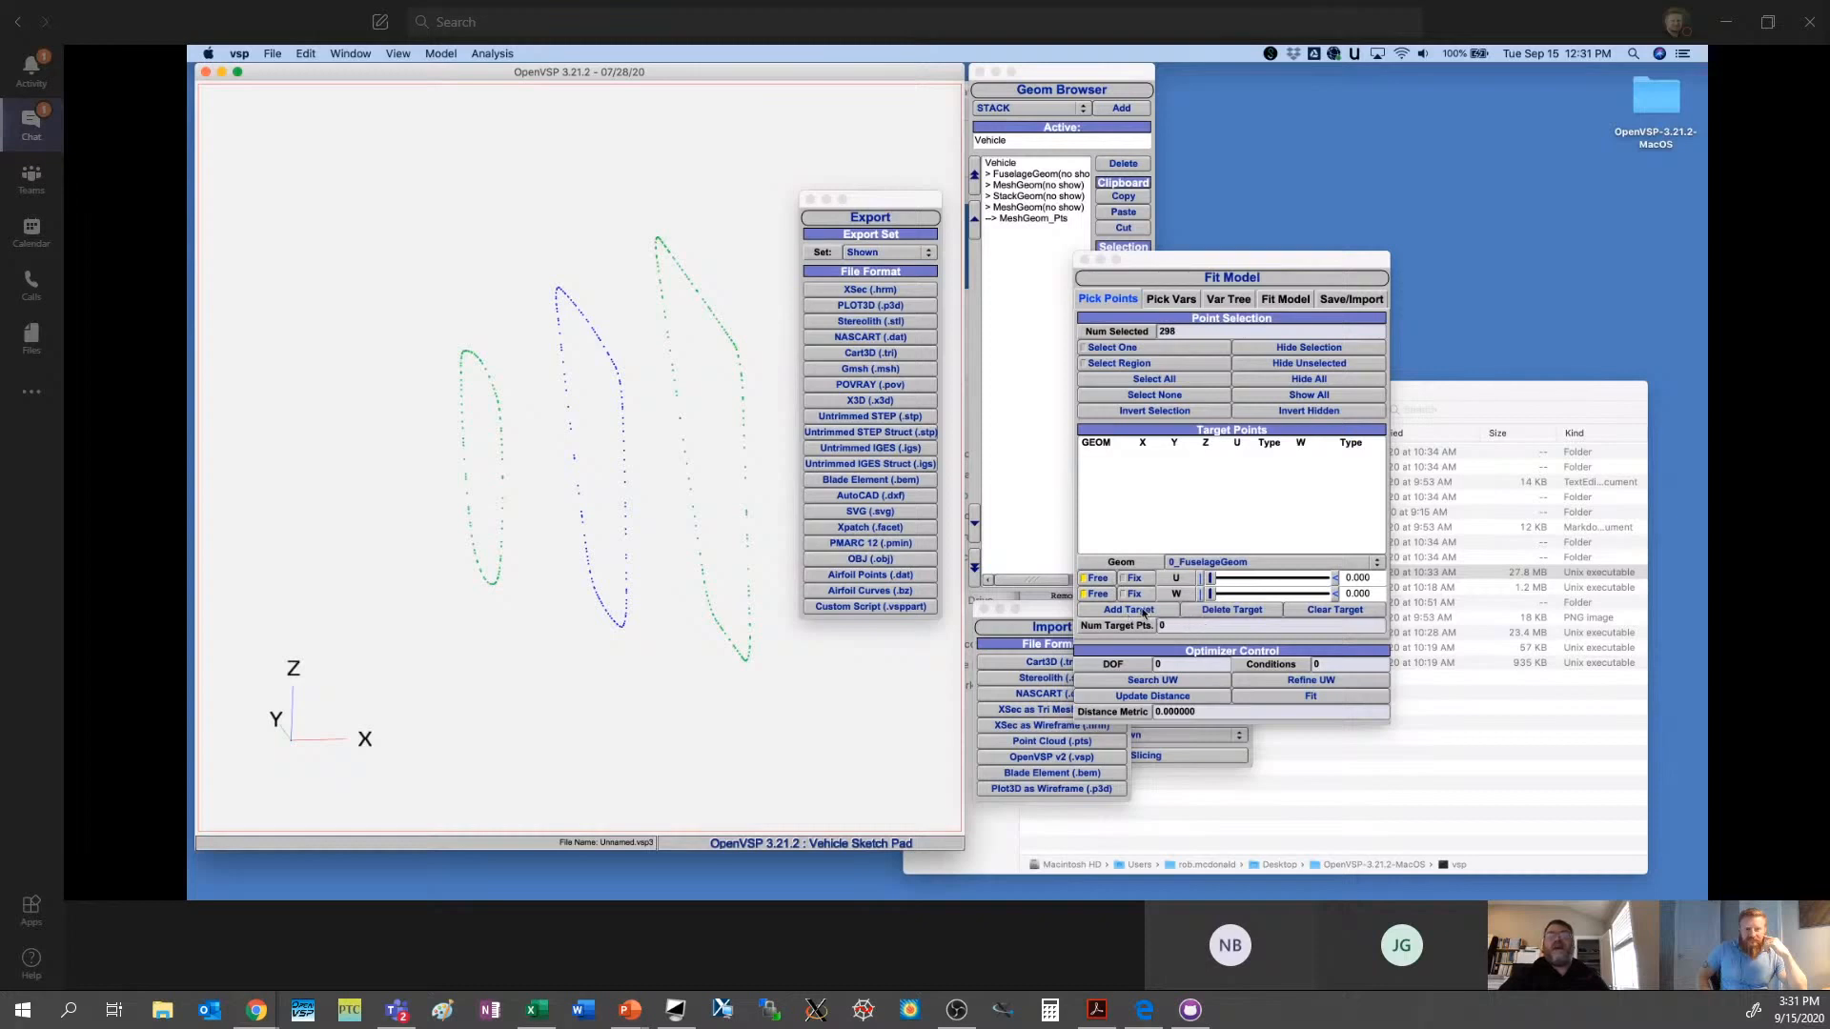
{"action": "left_click", "coordinate": [1144, 612]}
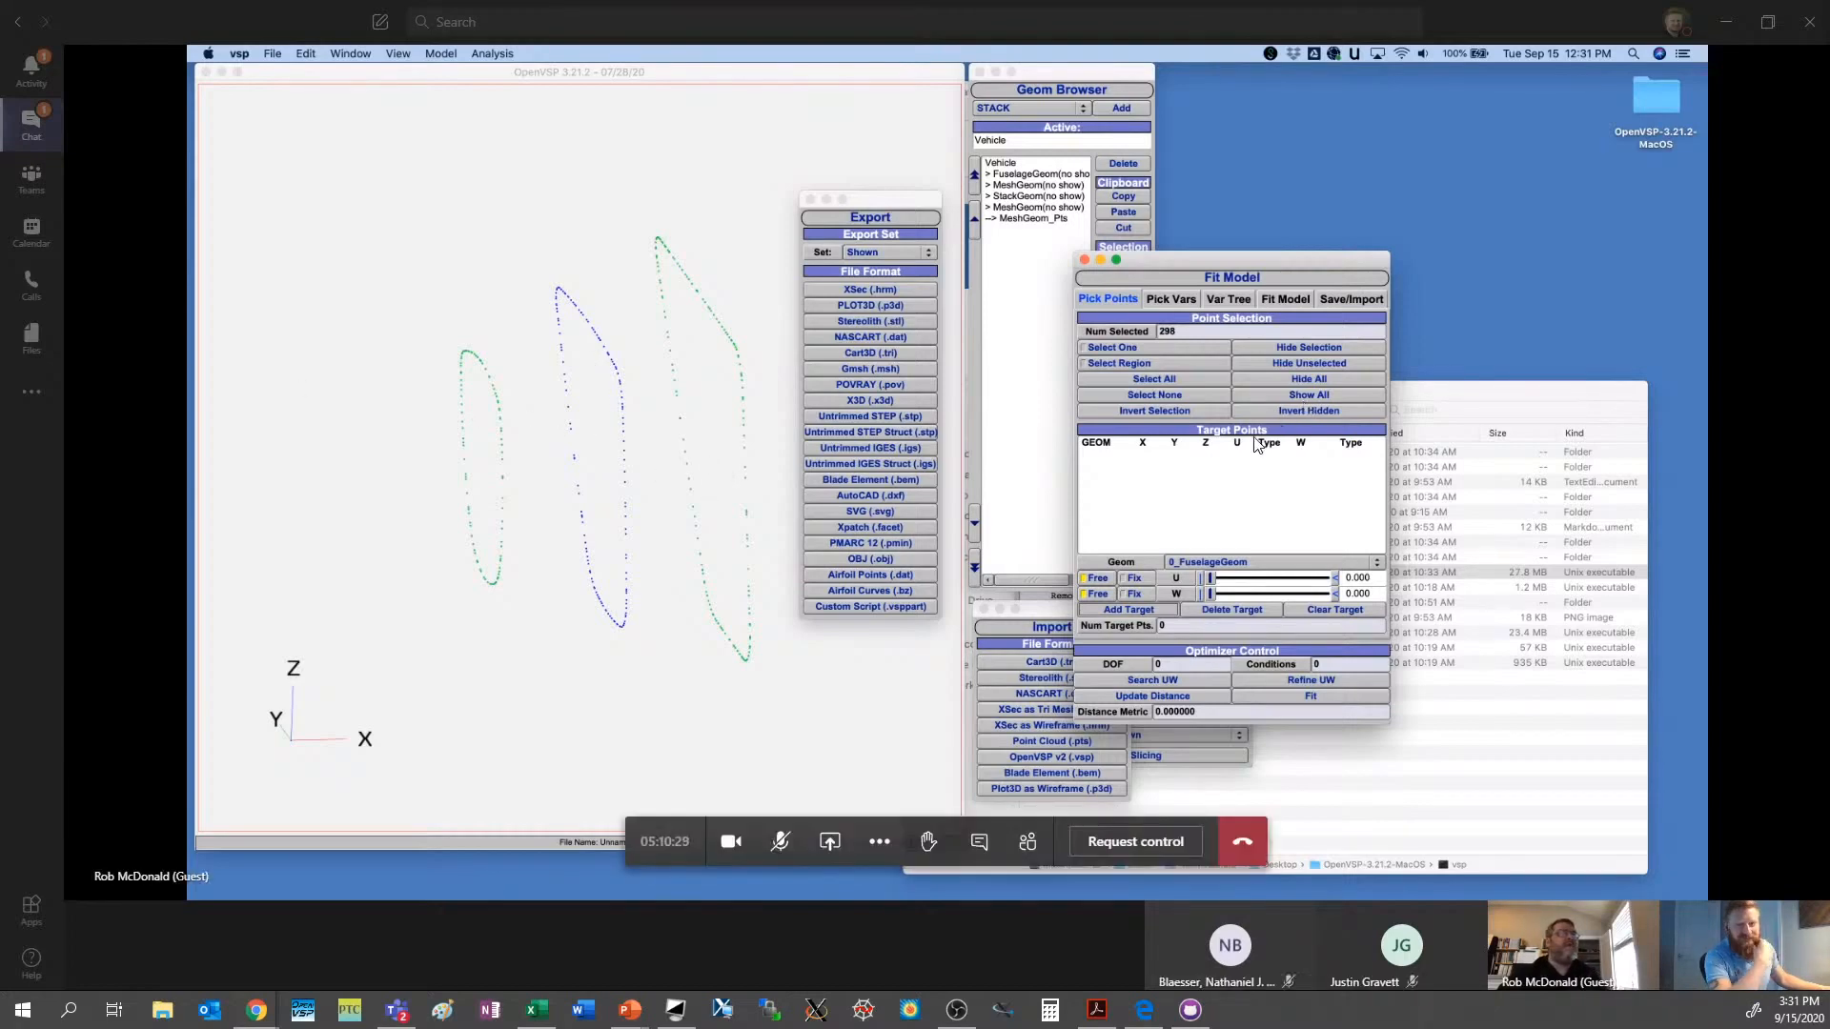
{"action": "left_click", "coordinate": [787, 851]}
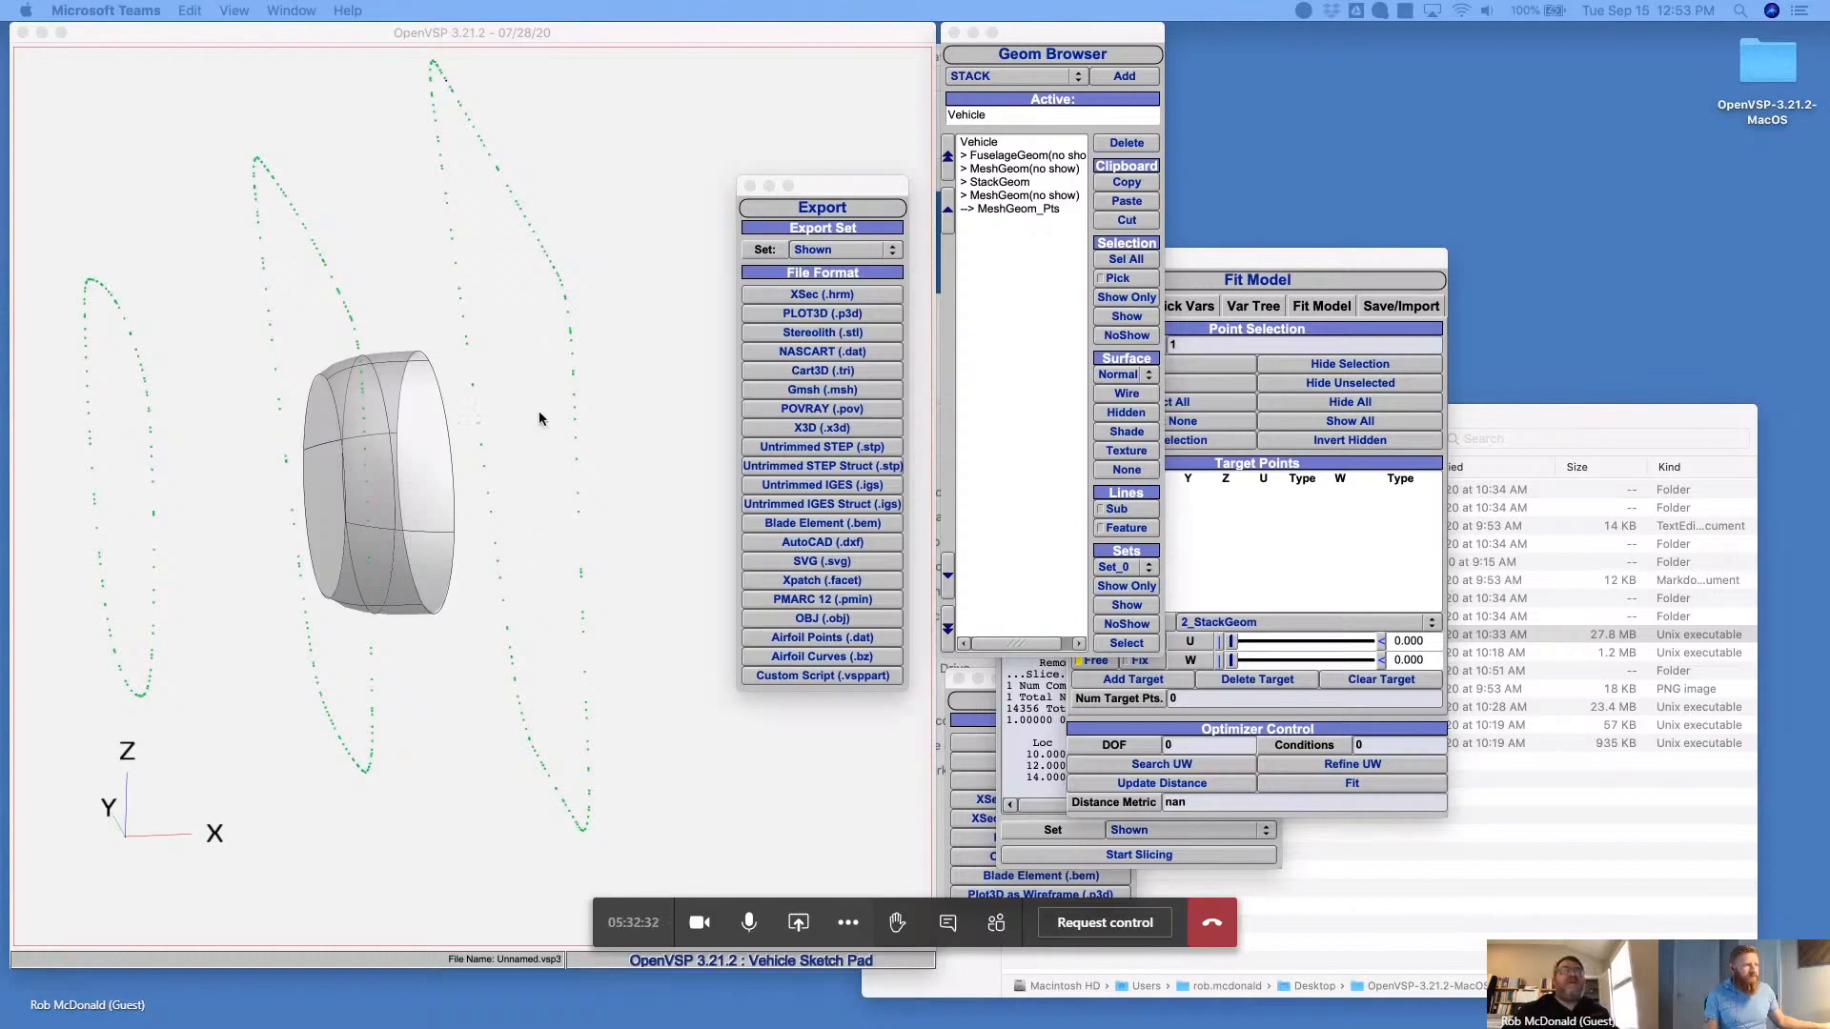
- Select the middle slice's points by region and add them as target points for 2_StackGeom with U and W free
{"action": "left_click", "coordinate": [458, 381]}
{"action": "left_click_drag", "start_coordinate": [219, 128], "coordinate": [403, 809]}
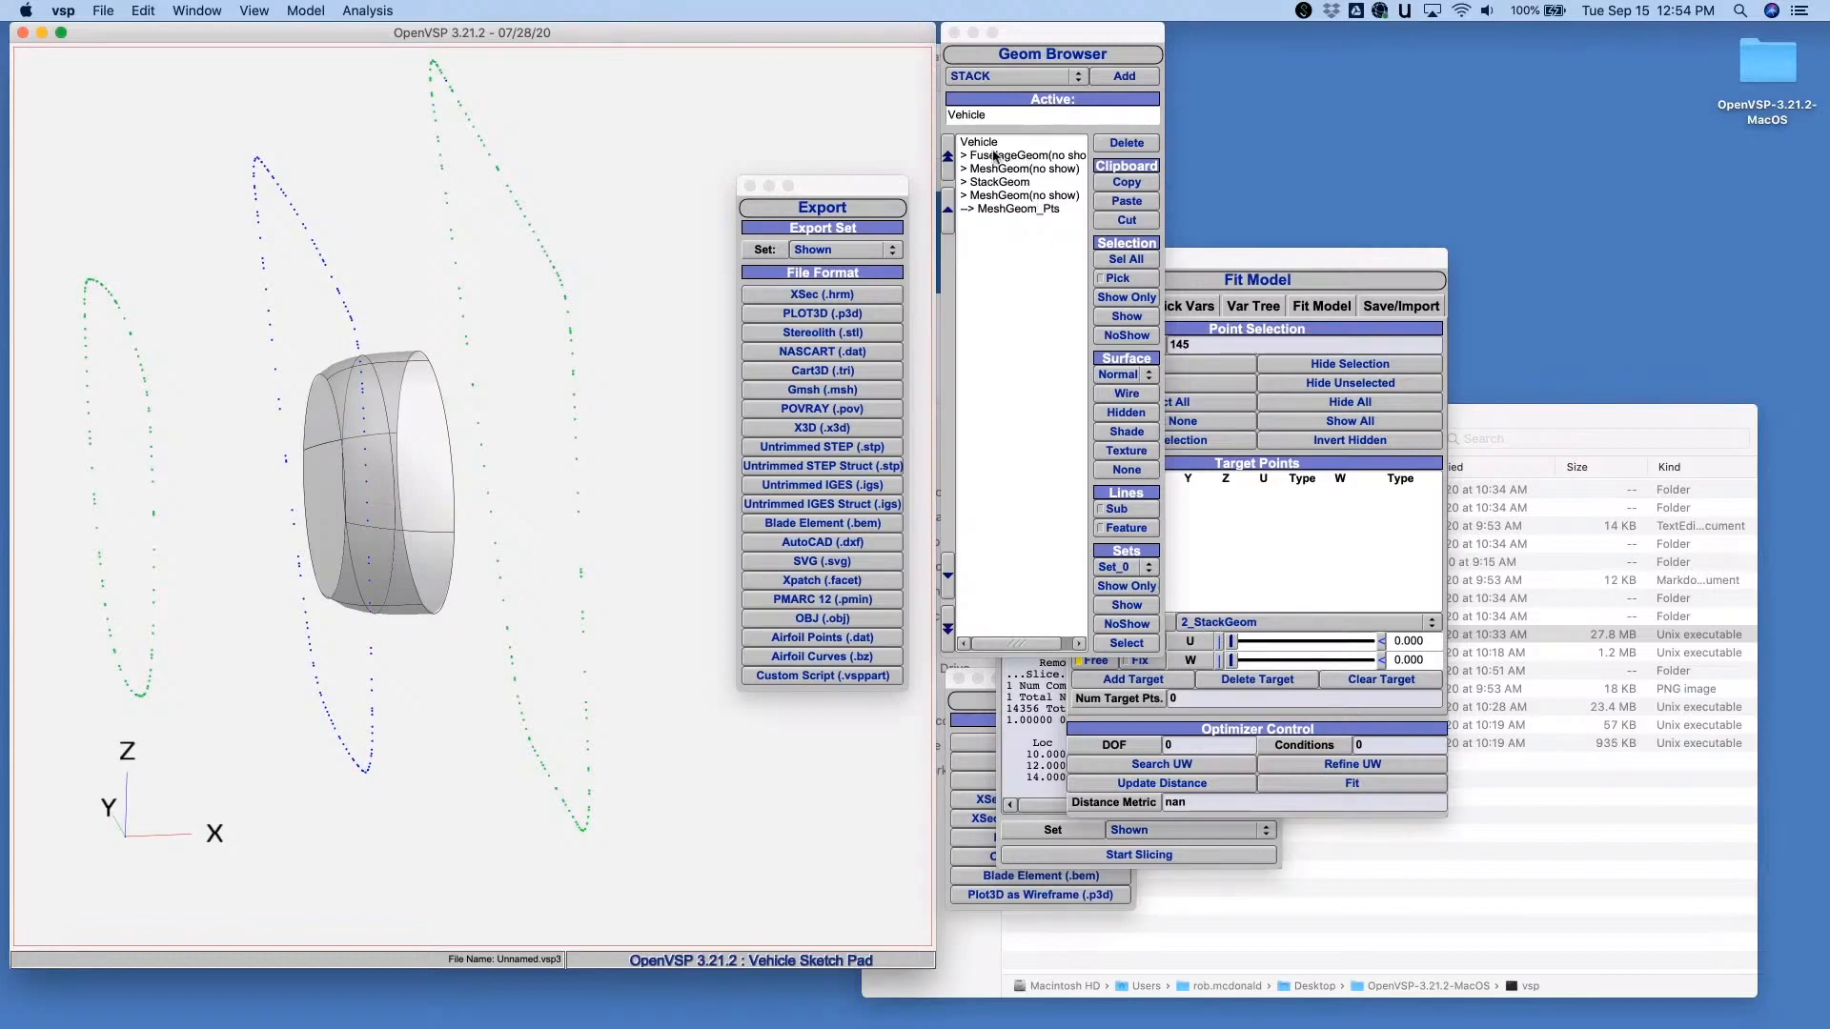
{"action": "left_click", "coordinate": [1230, 625]}
{"action": "left_click", "coordinate": [1228, 622]}
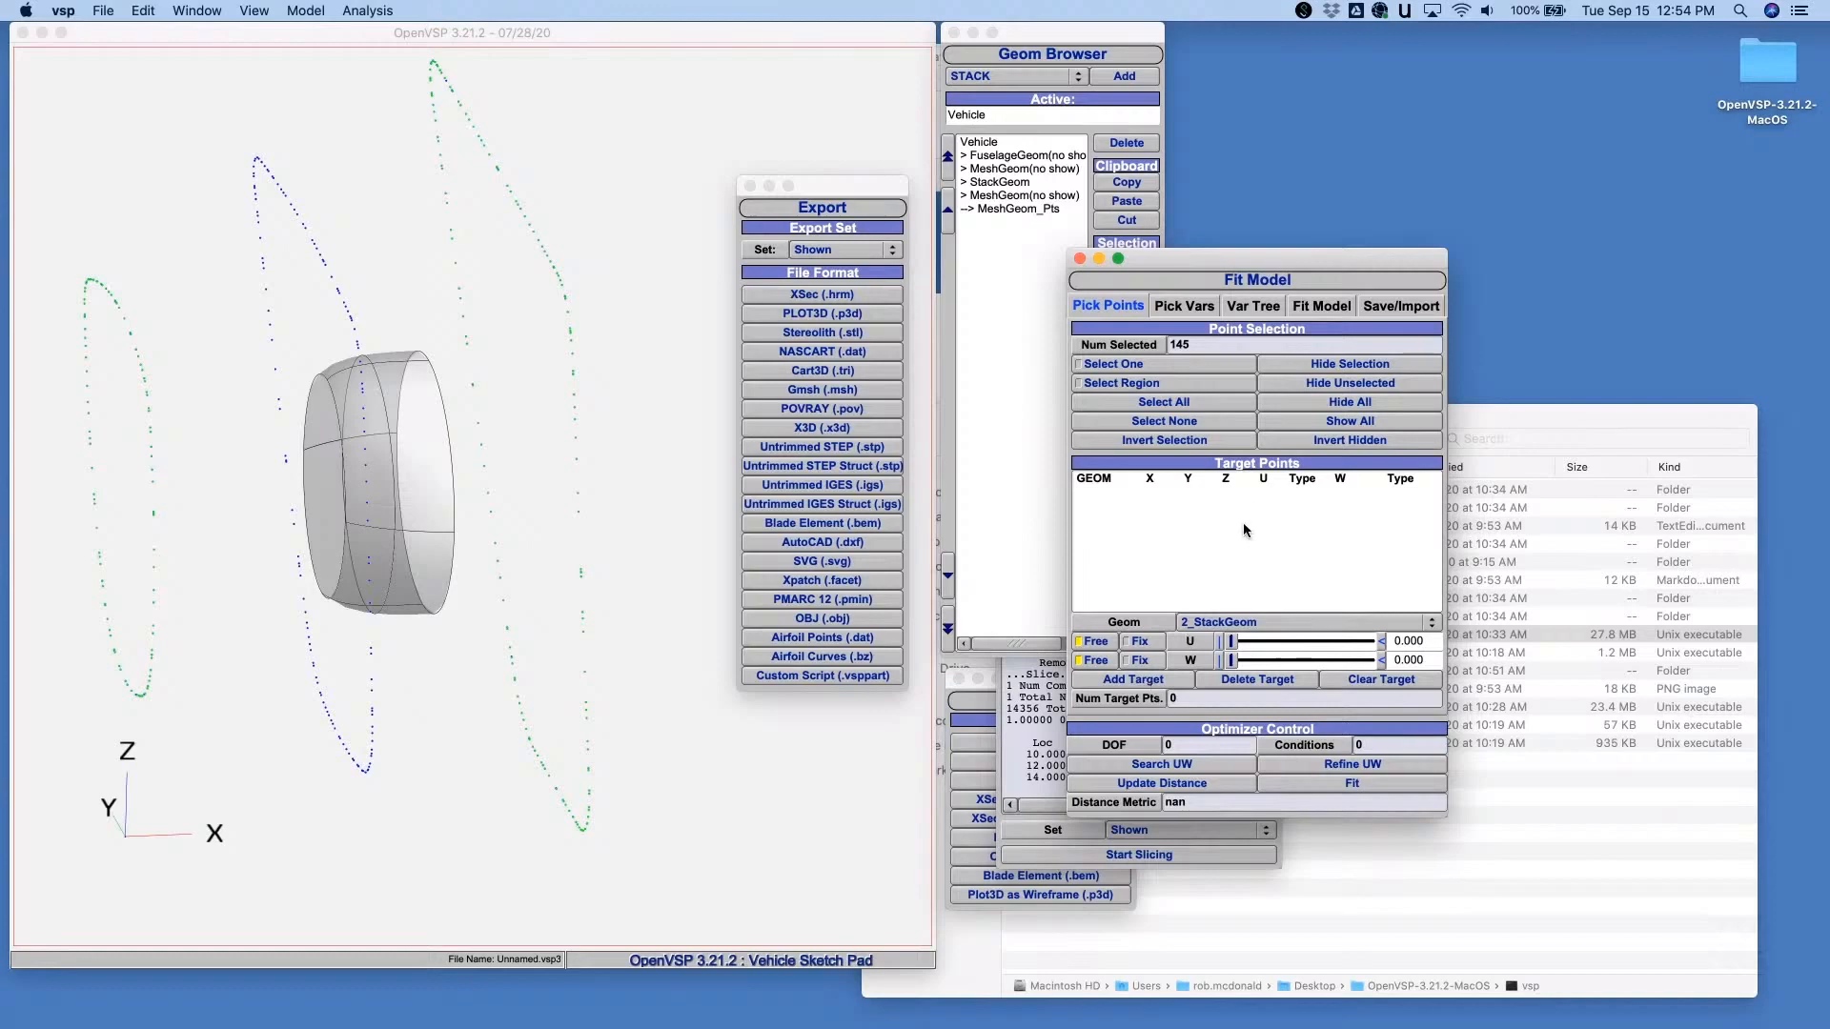
{"action": "left_click", "coordinate": [1132, 679]}
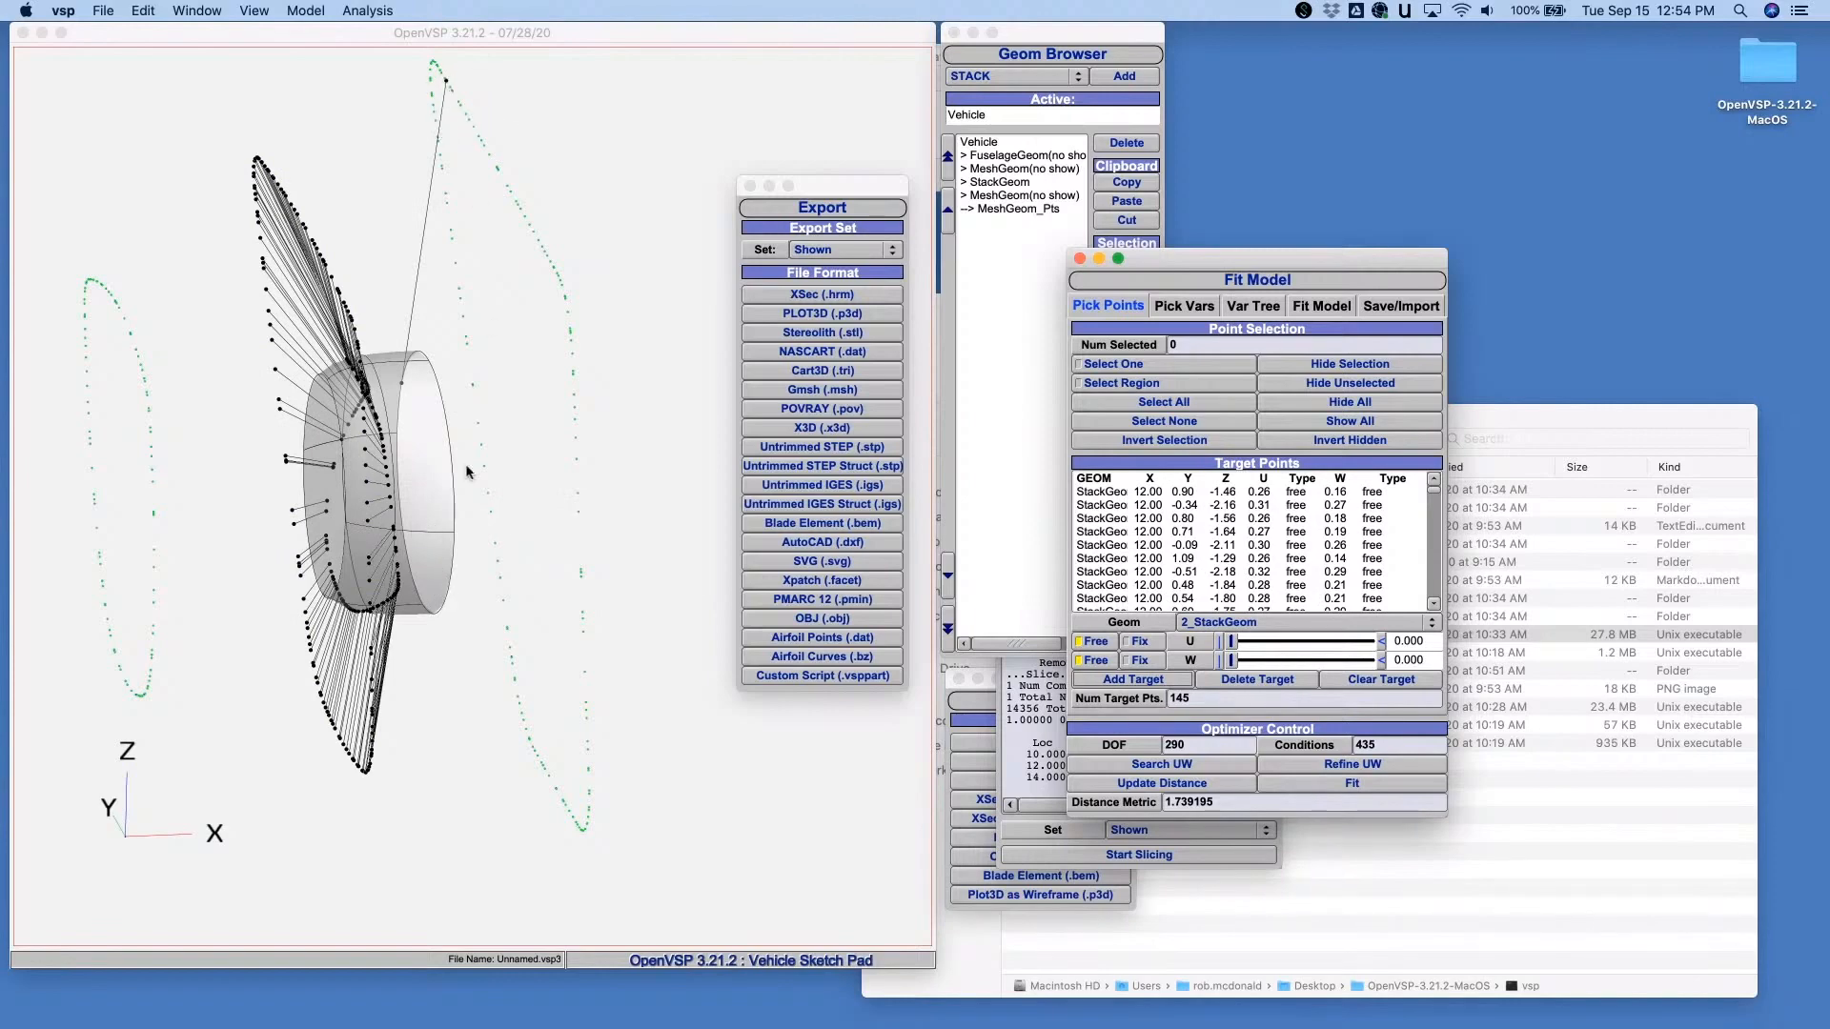
- Examine the links between the target points and the stack surface from several angles, then clear all targets
{"action": "left_click_drag", "start_coordinate": [440, 494], "coordinate": [377, 494]}
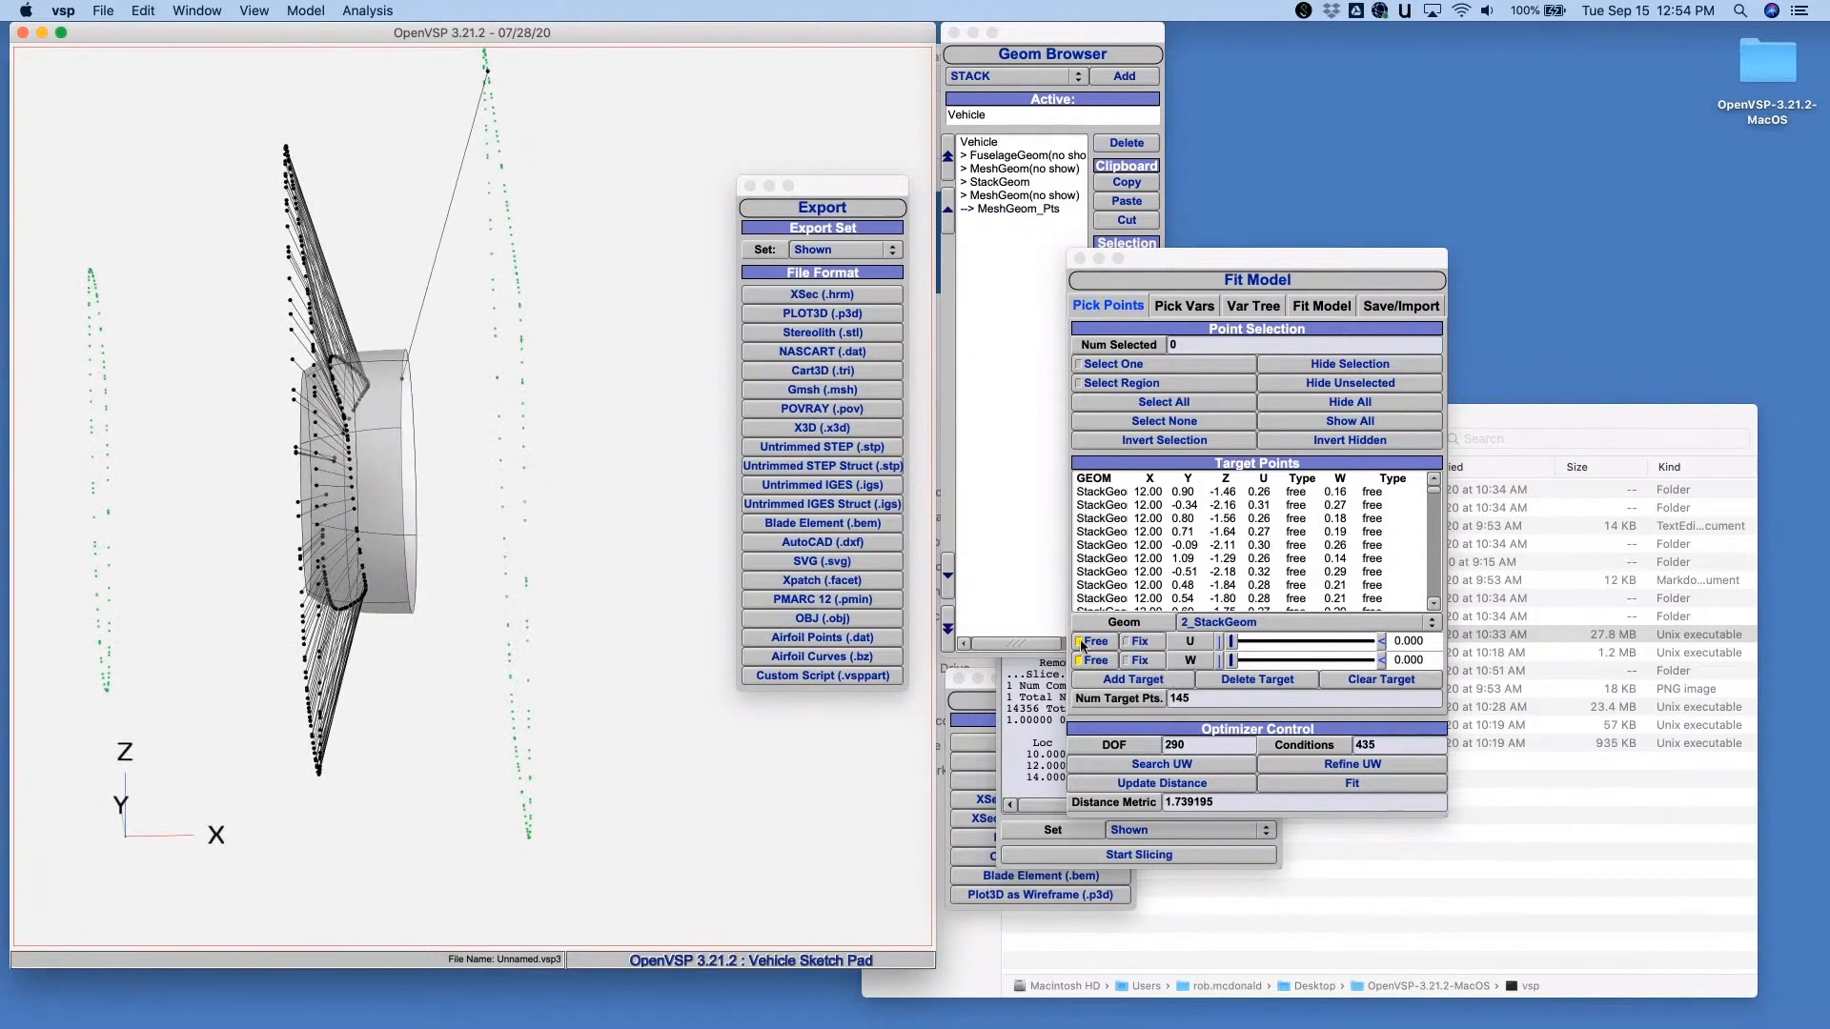
{"action": "left_click_drag", "start_coordinate": [302, 407], "coordinate": [479, 459]}
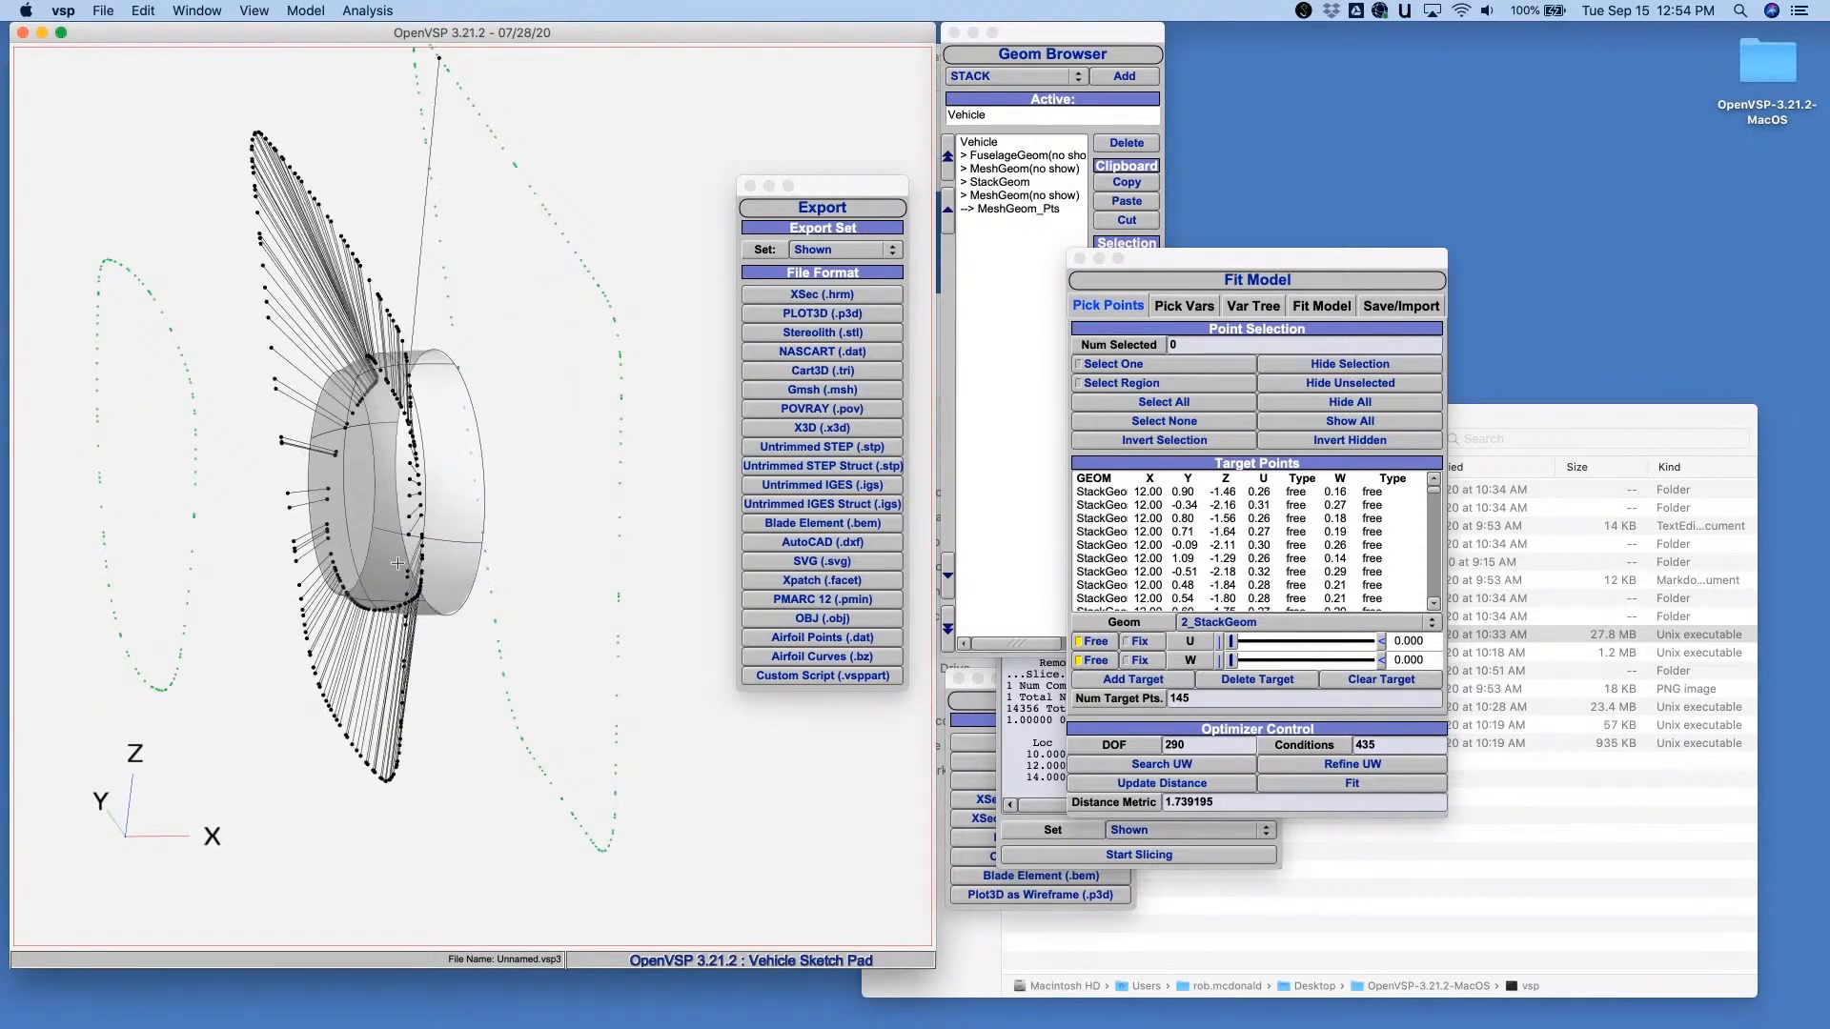
{"action": "mouse_move", "coordinate": [394, 398]}
{"action": "left_mouse_down"}
{"action": "mouse_move", "coordinate": [282, 349]}
{"action": "mouse_move", "coordinate": [359, 371]}
{"action": "mouse_move", "coordinate": [302, 402]}
{"action": "mouse_move", "coordinate": [297, 457]}
{"action": "mouse_move", "coordinate": [381, 378]}
{"action": "left_mouse_up"}
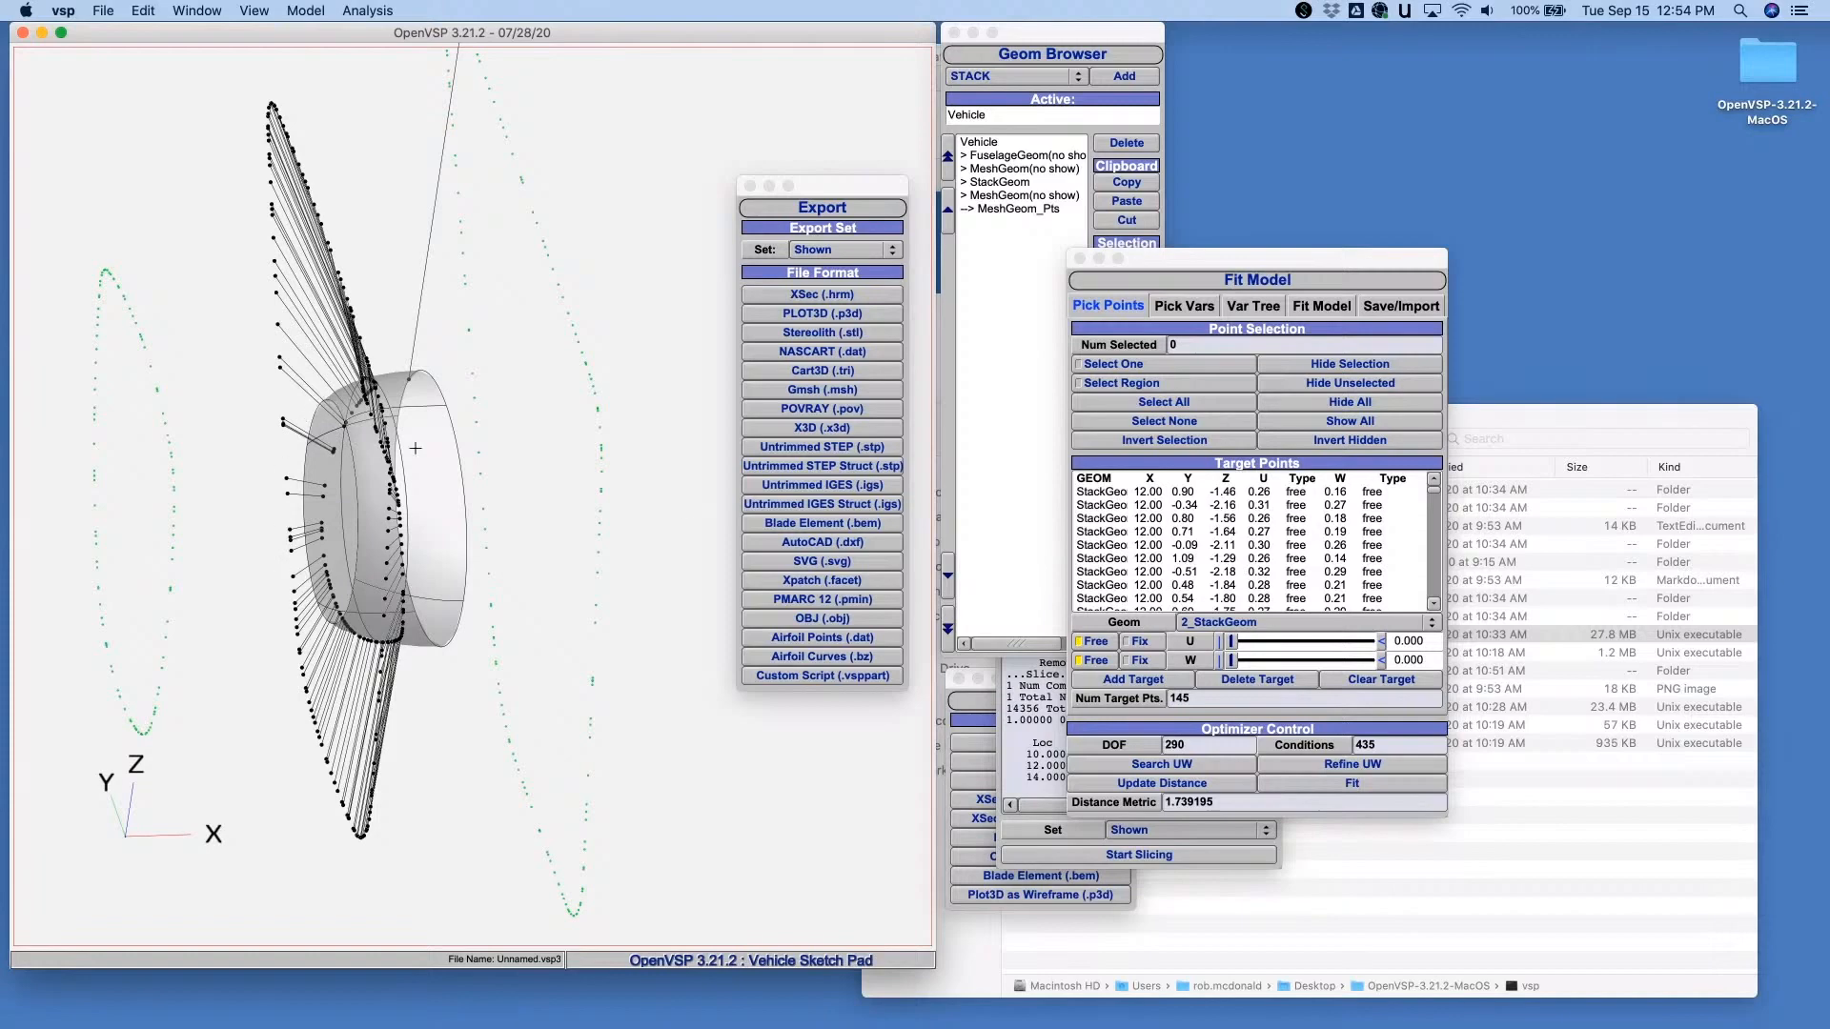
{"action": "left_click", "coordinate": [1368, 681]}
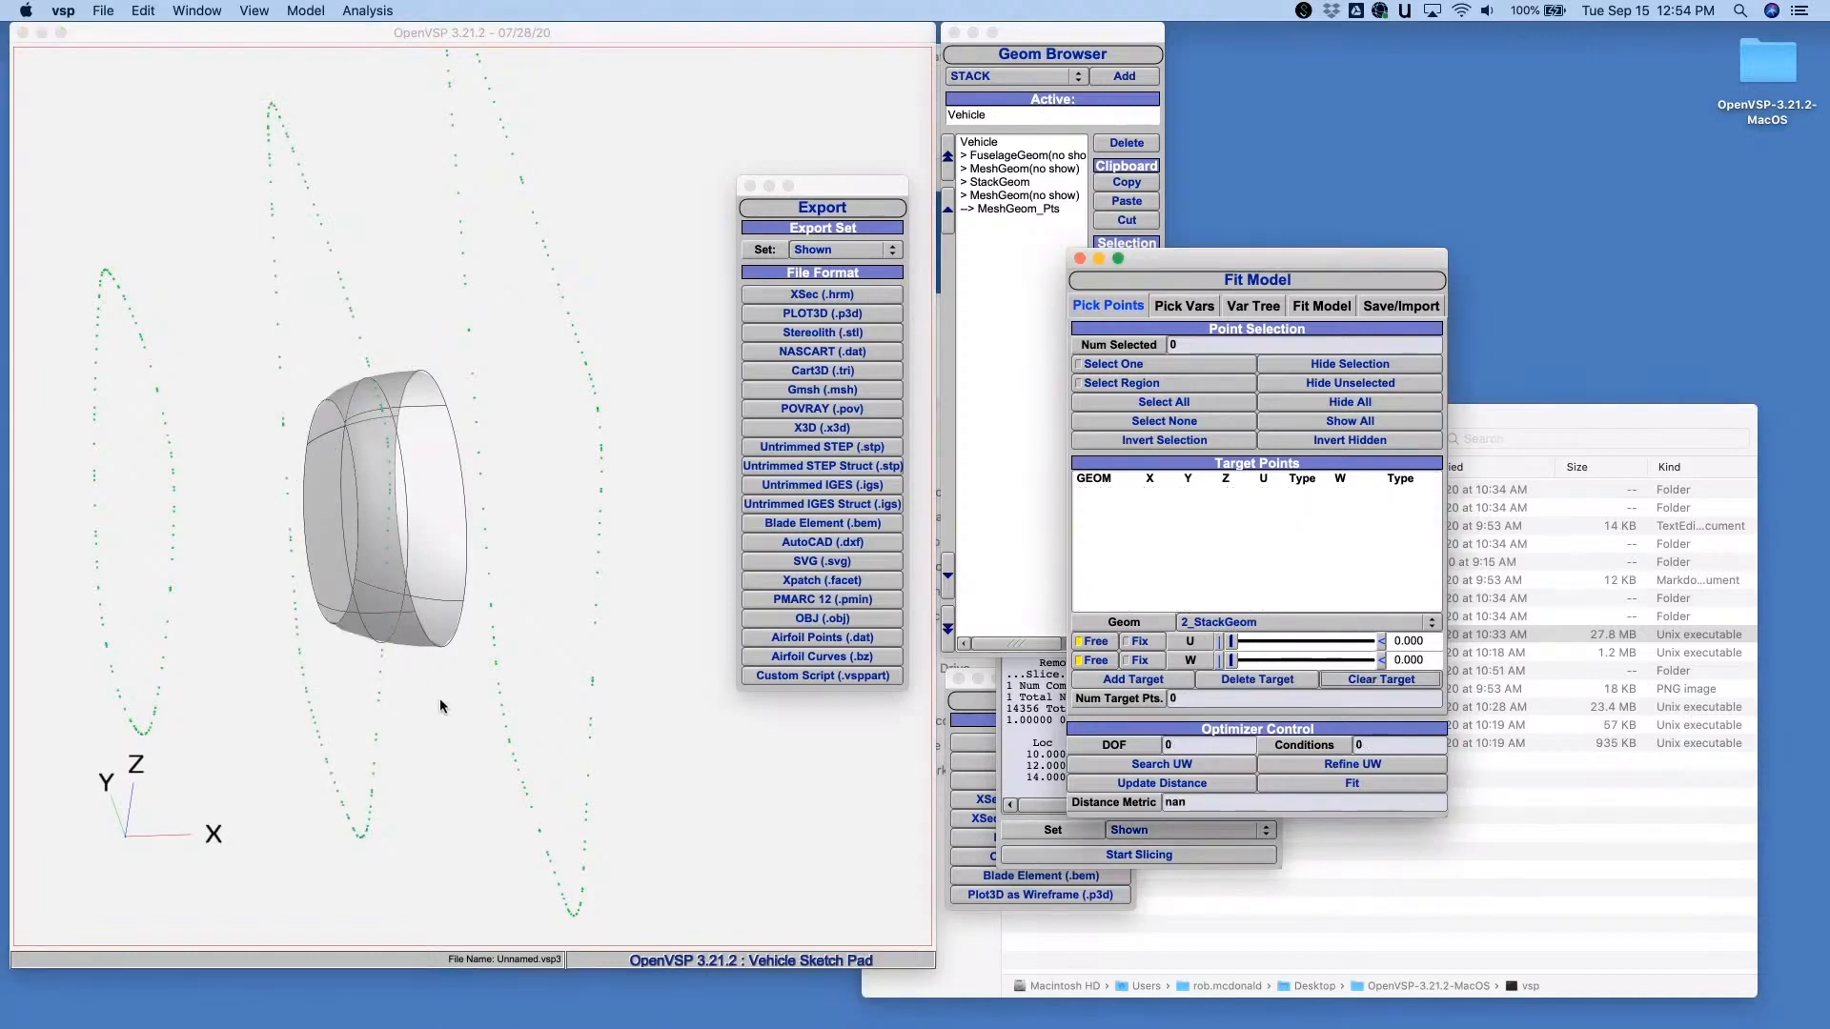
- Select the middle slice's points by region and add them as 2_StackGeom targets with U fixed at 0.000 and W free
{"action": "left_click_drag", "start_coordinate": [439, 705], "coordinate": [377, 658]}
{"action": "left_click_drag", "start_coordinate": [262, 74], "coordinate": [371, 869]}
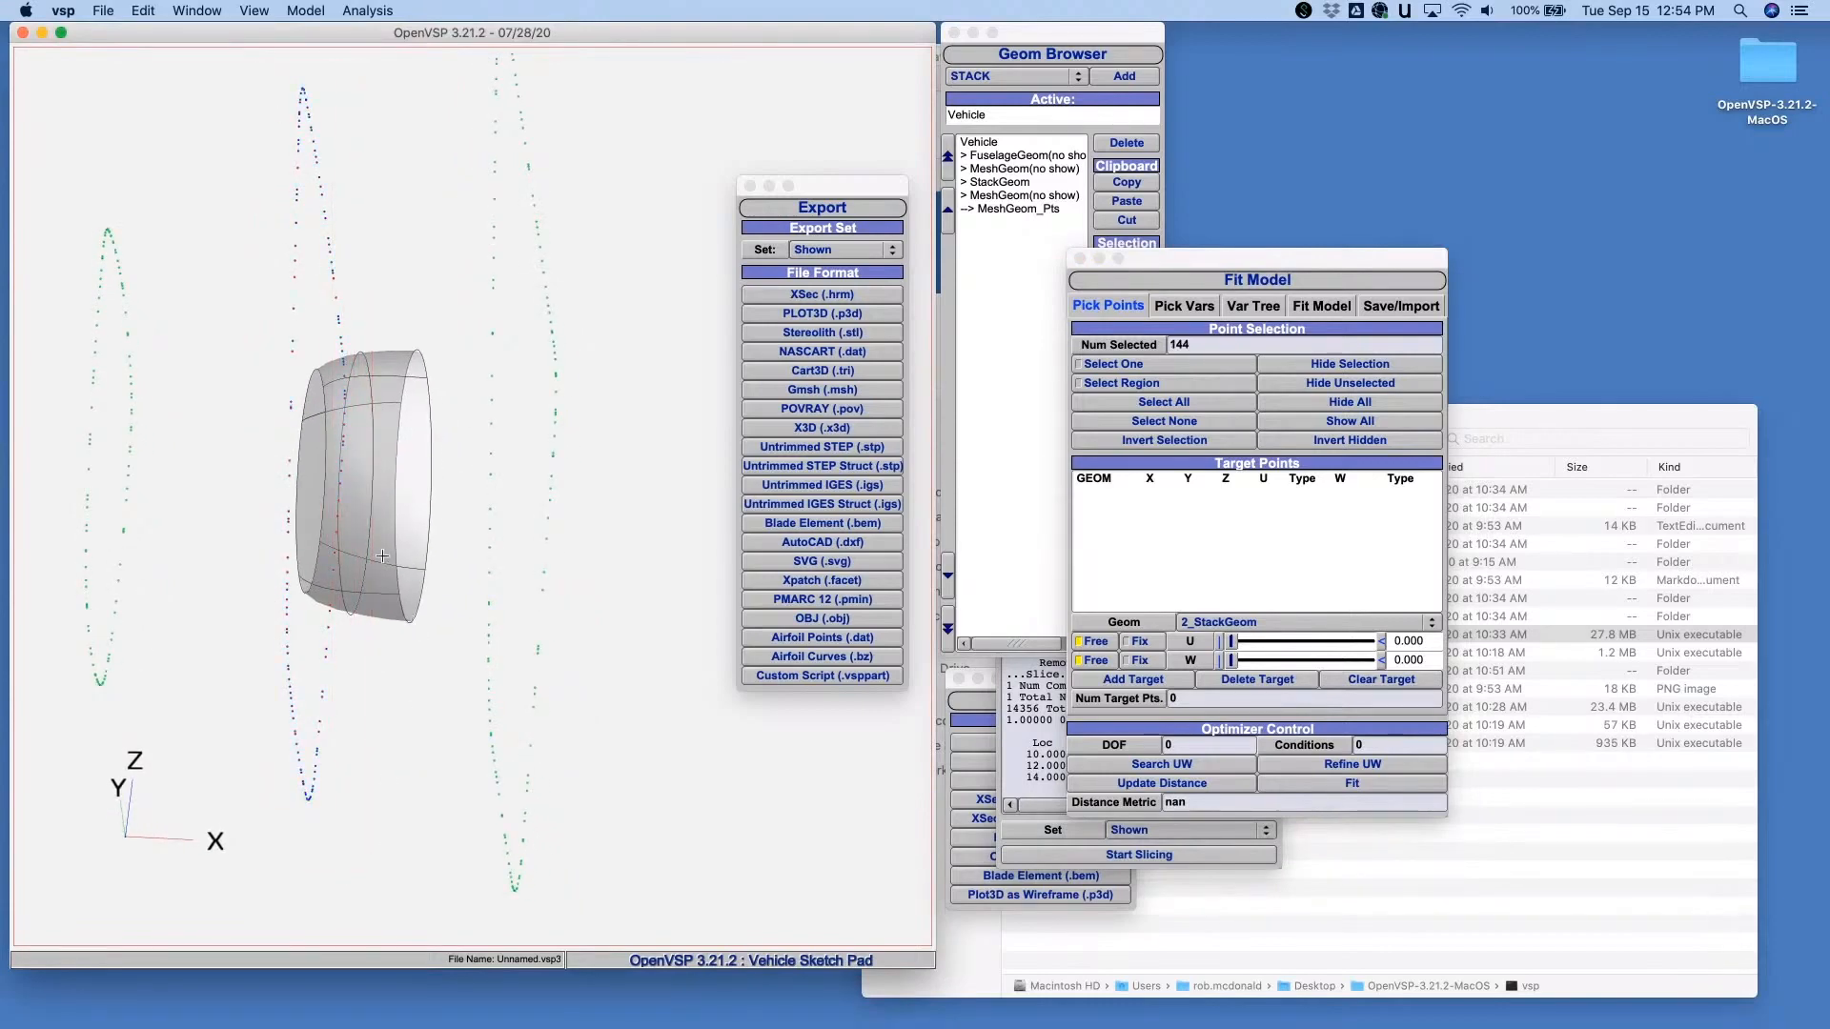
{"action": "left_click", "coordinate": [1128, 645]}
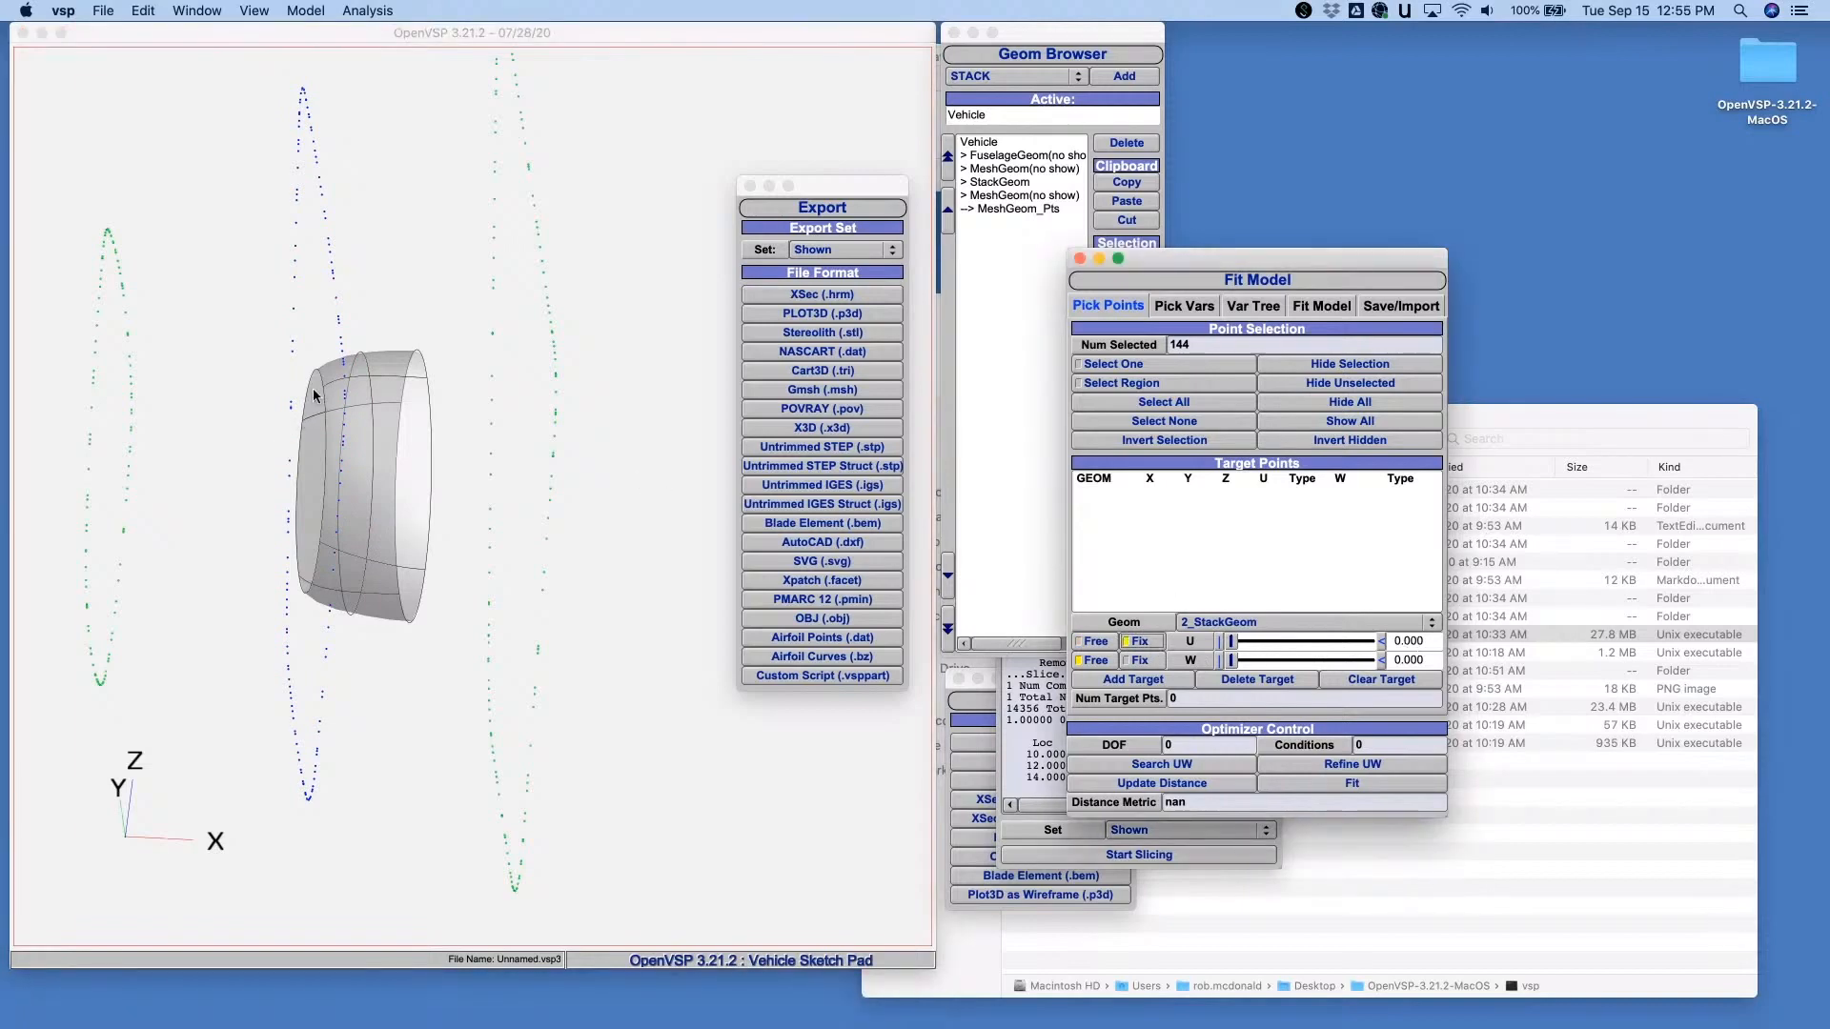
{"action": "left_click", "coordinate": [1156, 681]}
{"action": "left_click_drag", "start_coordinate": [241, 633], "coordinate": [358, 459]}
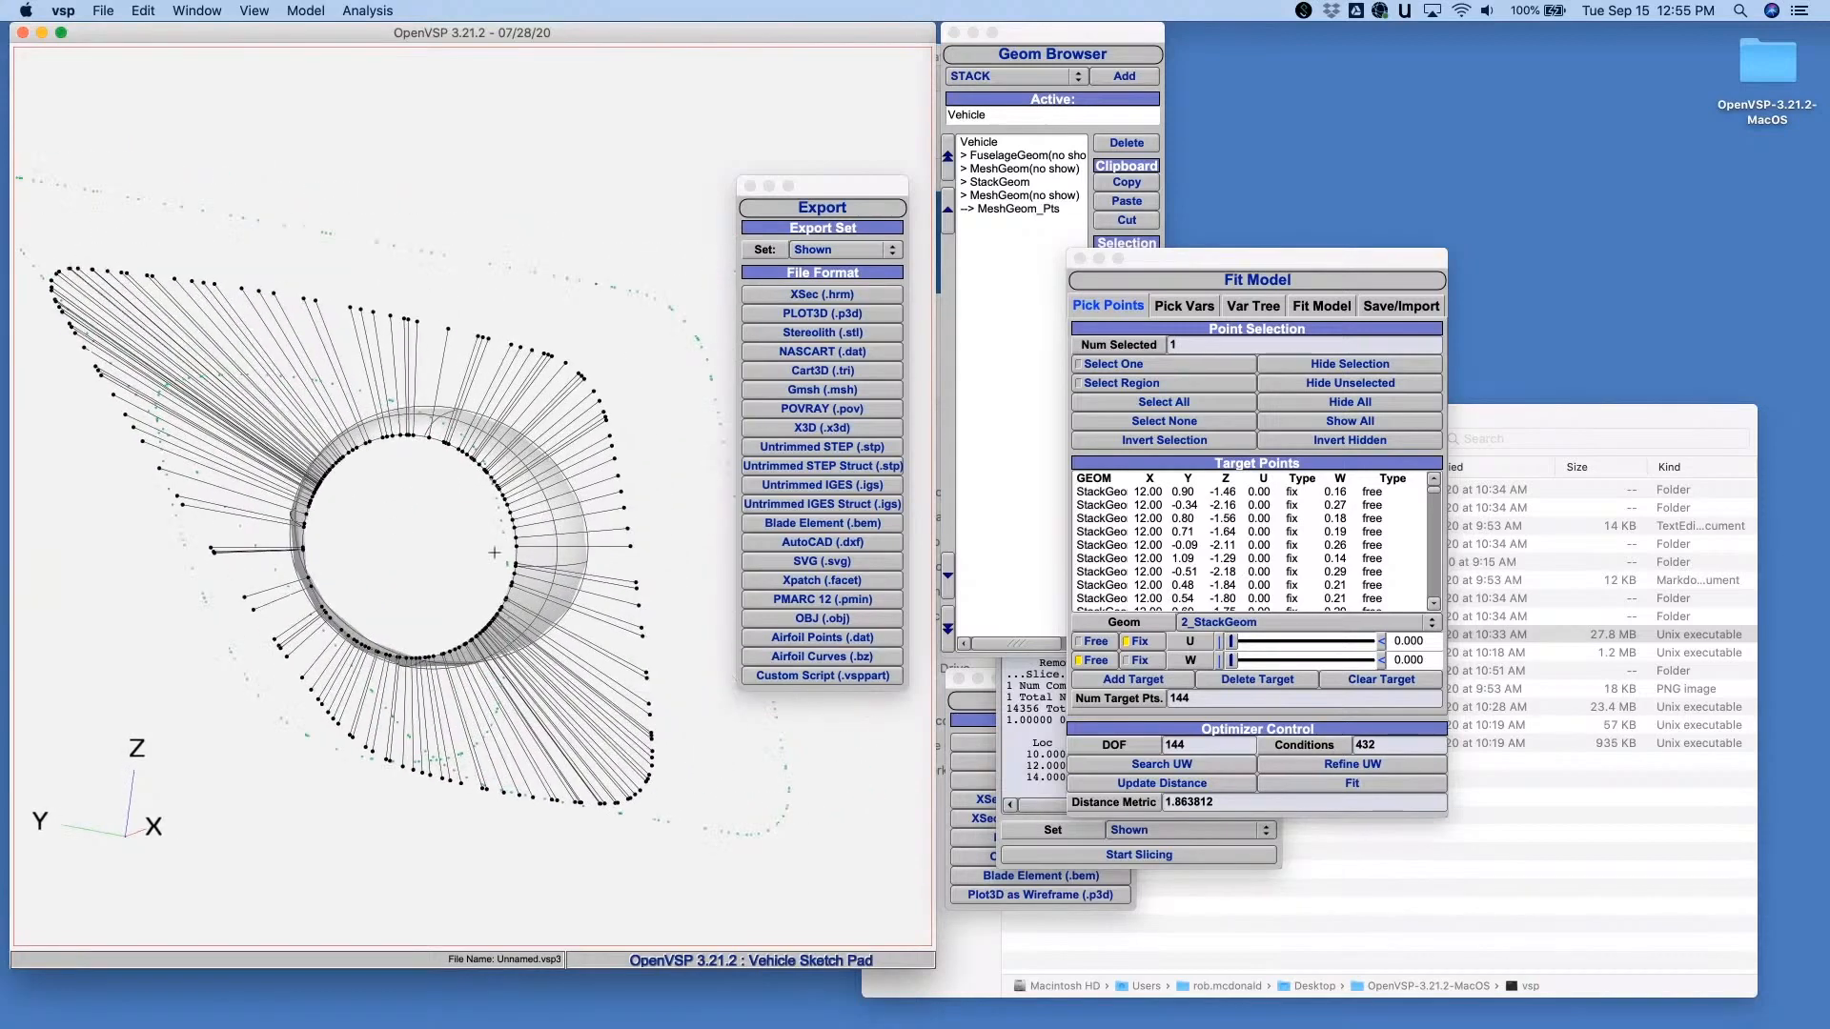
- Add the circle diameter of StackGeom's cross section 0 as a fit variable and run the fit
{"action": "left_click", "coordinate": [1182, 307]}
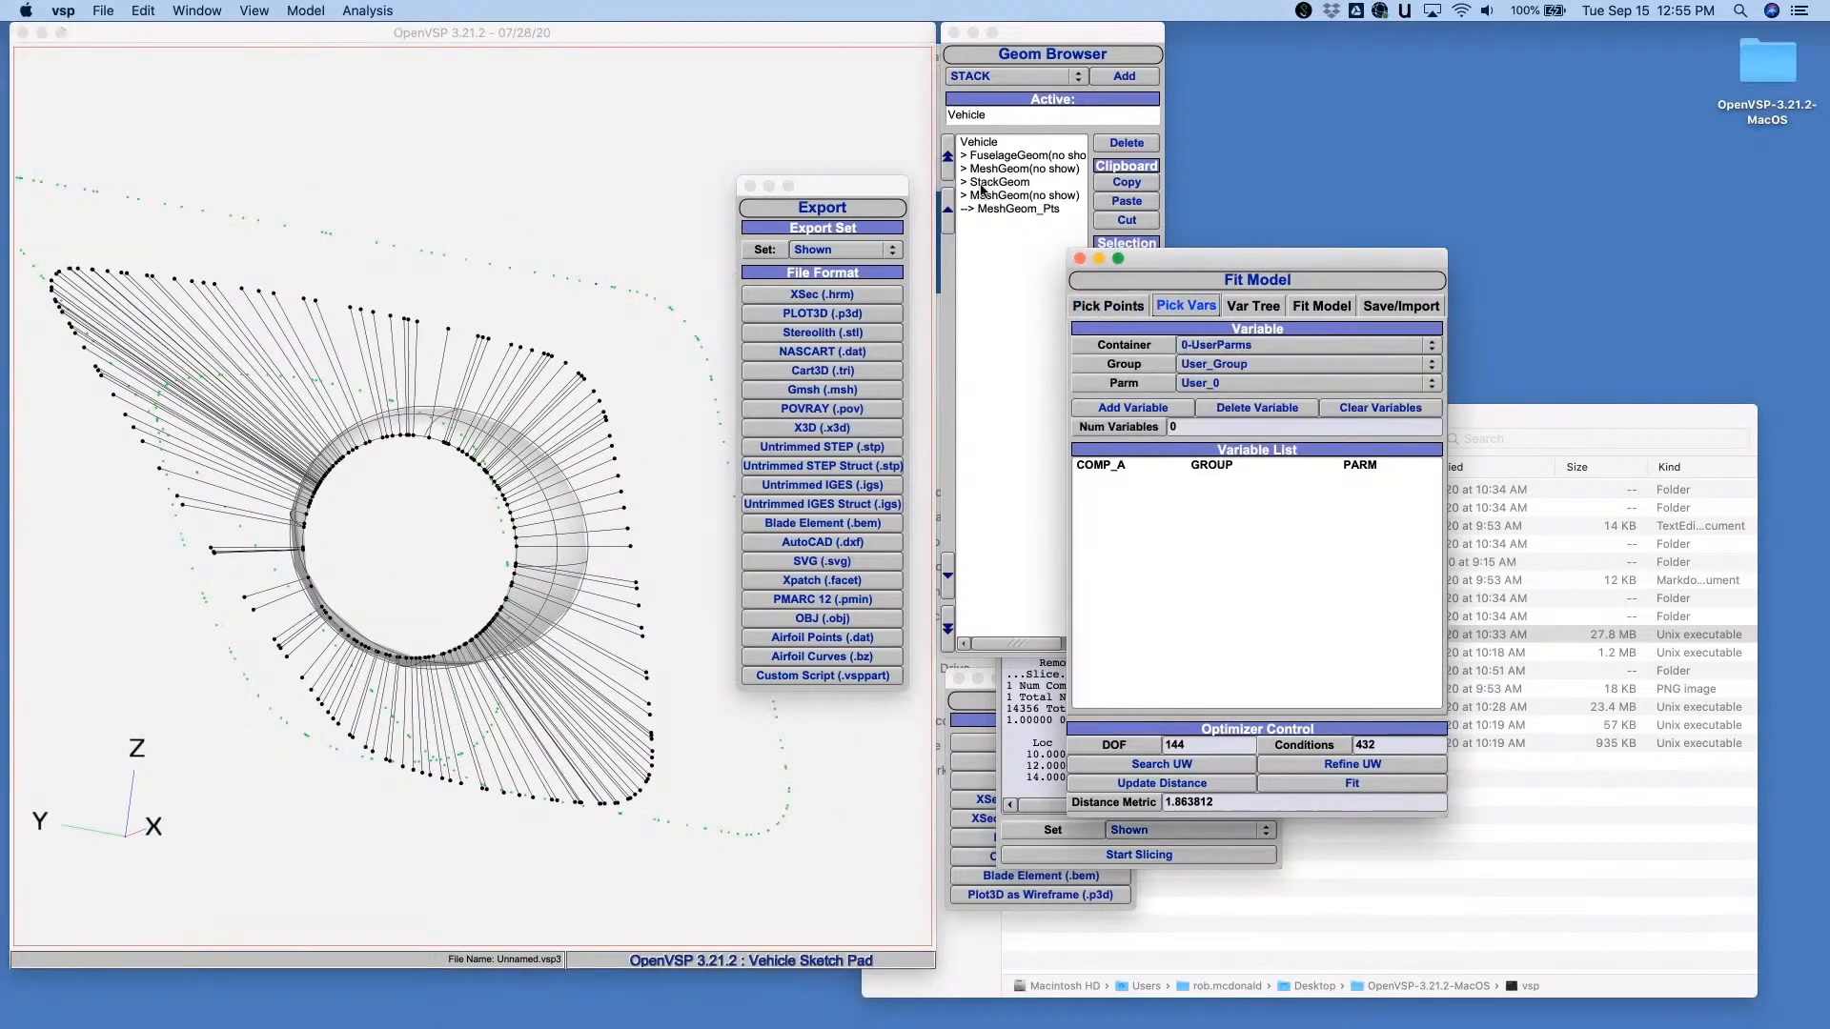
{"action": "left_click", "coordinate": [999, 186]}
{"action": "left_click", "coordinate": [1444, 79]}
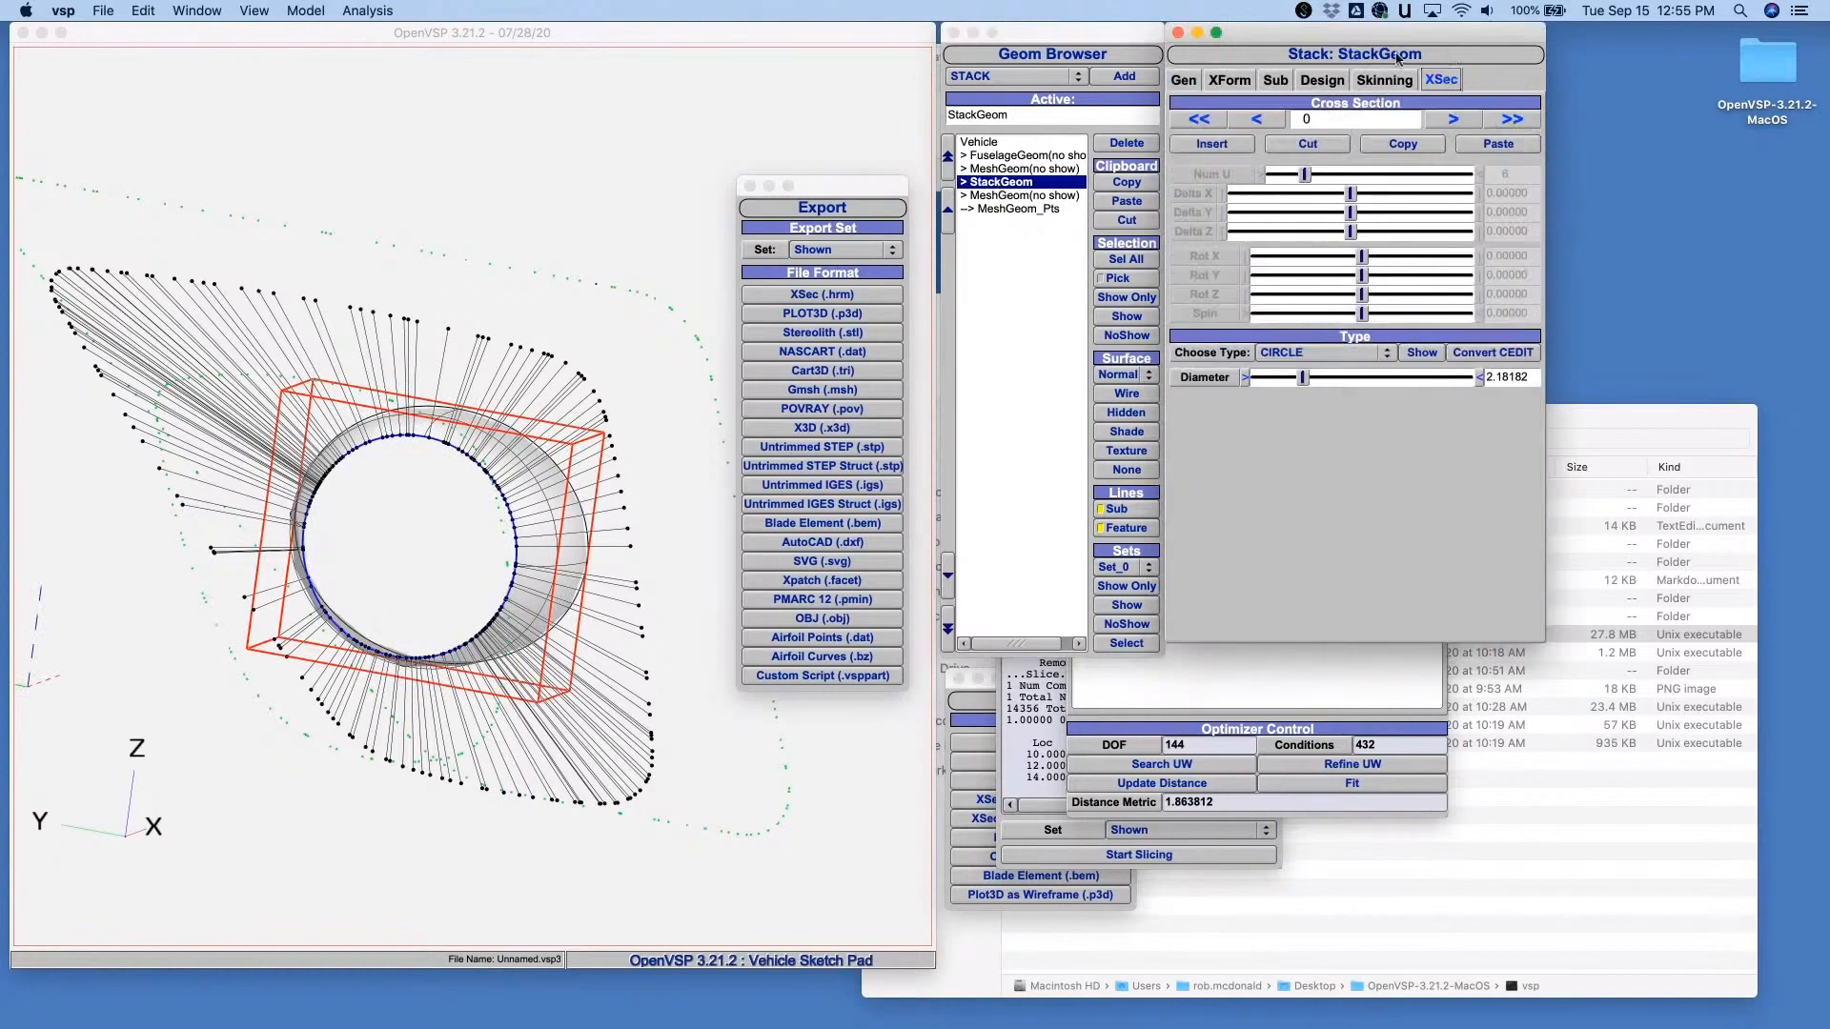
{"action": "left_click_drag", "start_coordinate": [1355, 33], "coordinate": [1483, 52]}
{"action": "left_click_drag", "start_coordinate": [1243, 259], "coordinate": [1043, 324]}
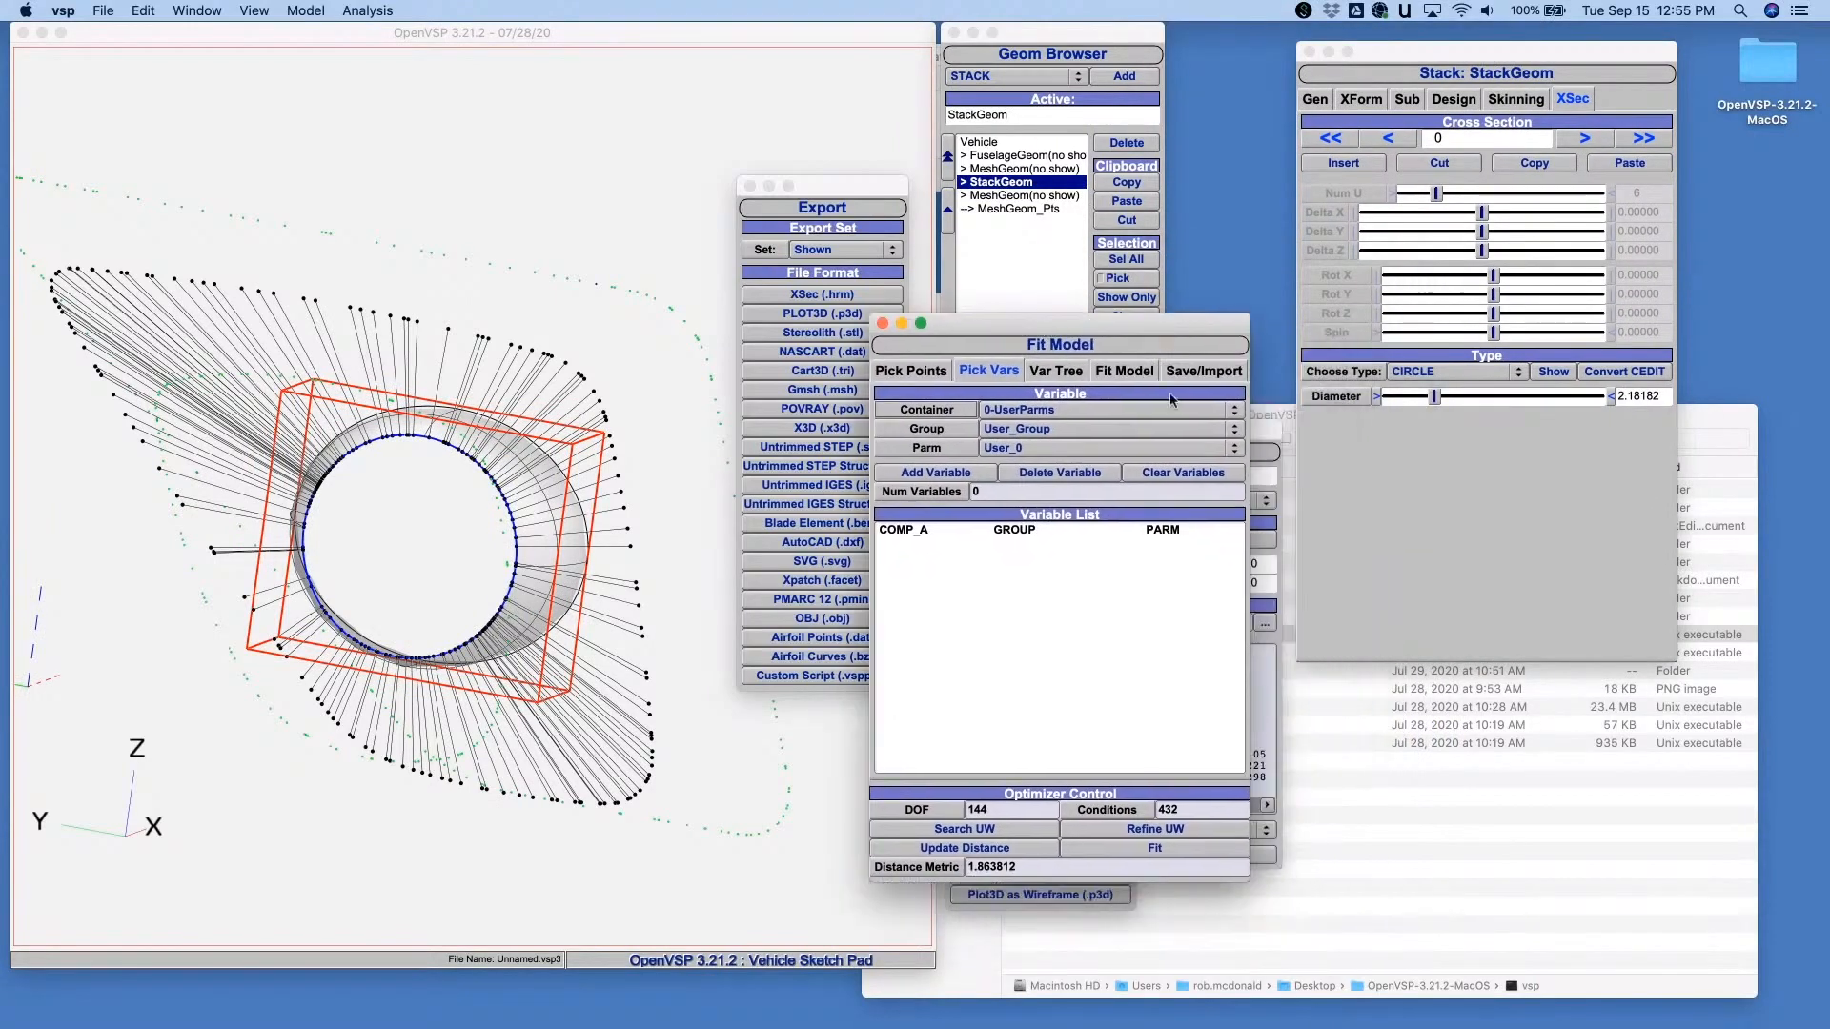
{"action": "left_click", "coordinate": [1335, 396]}
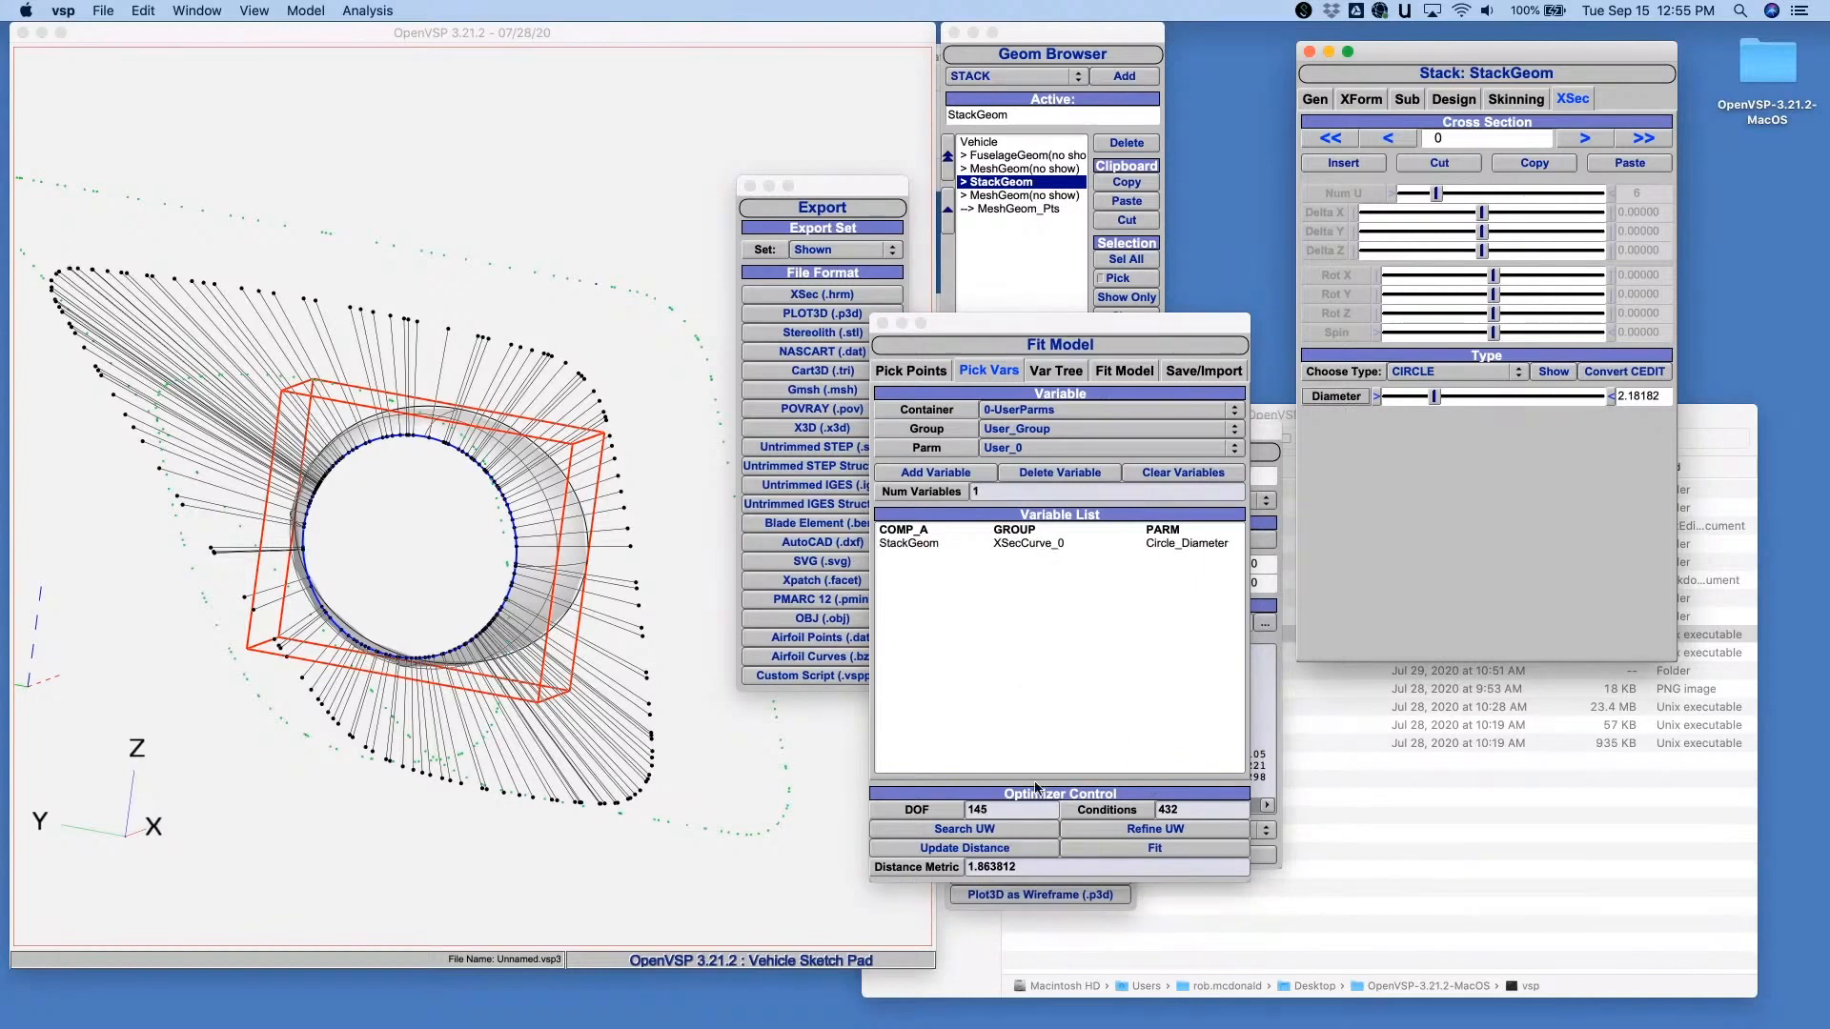
{"action": "left_click", "coordinate": [1131, 849]}
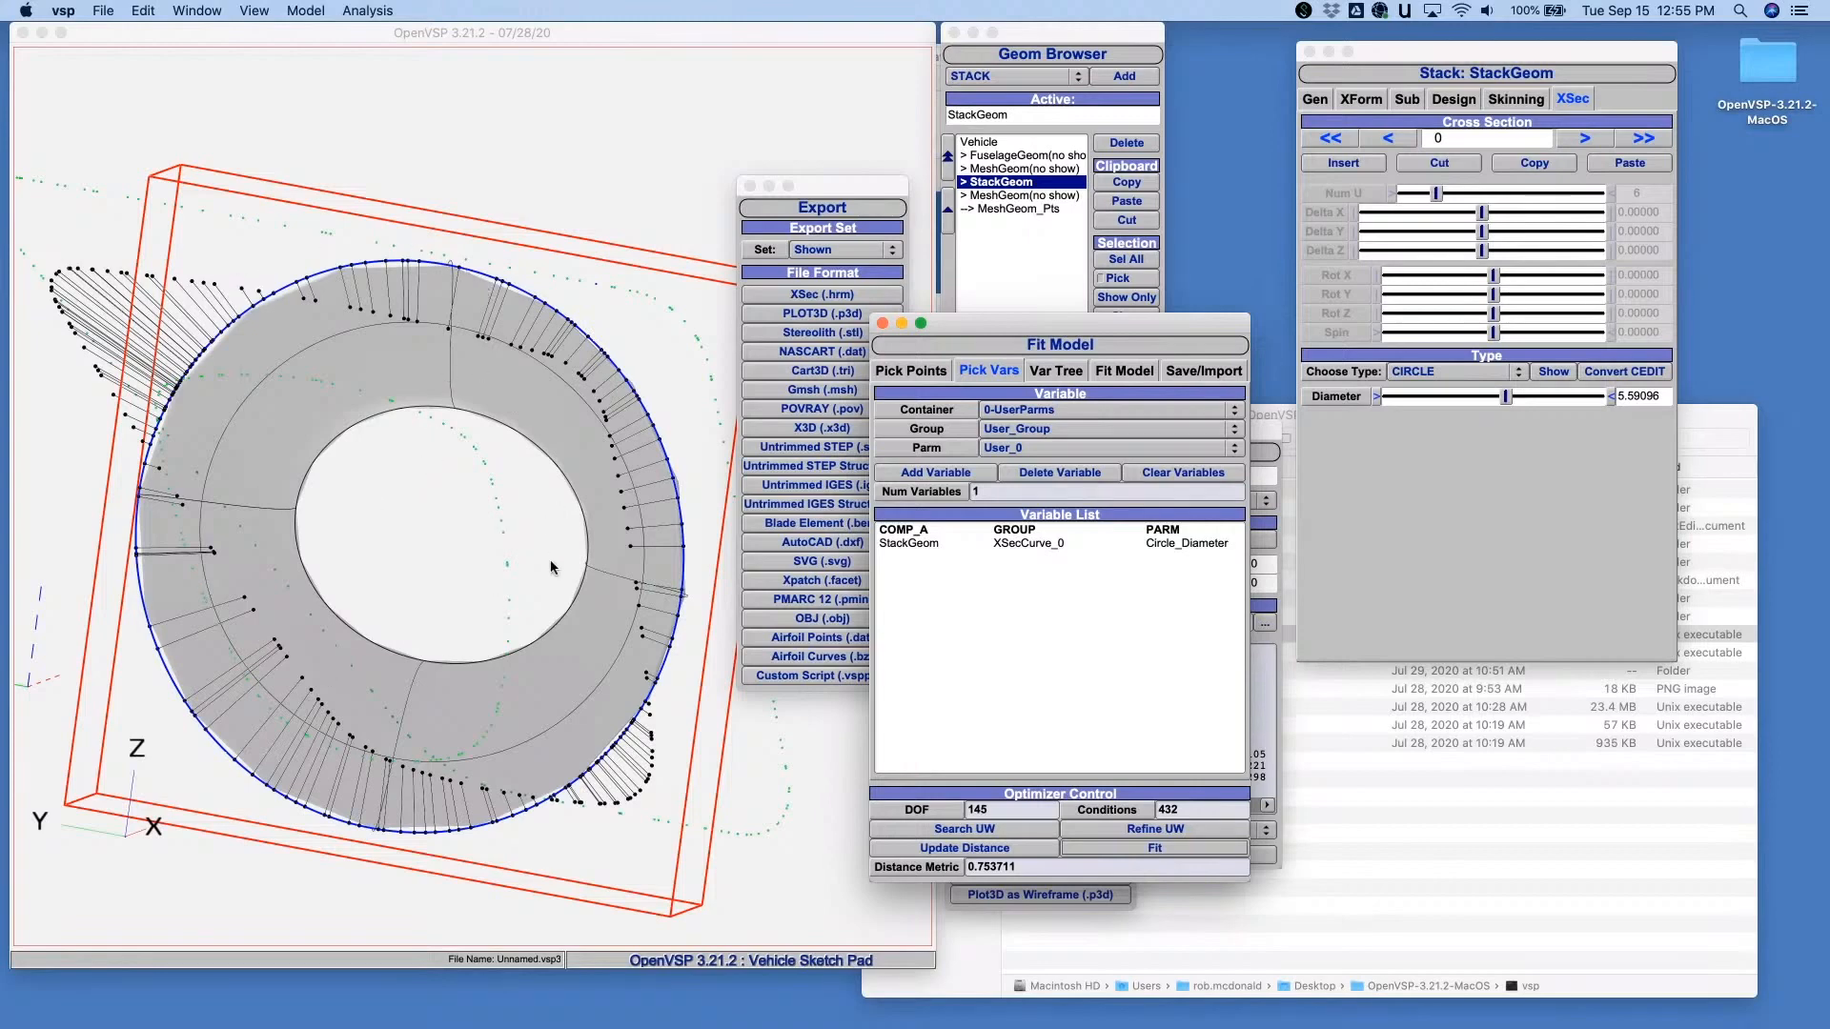
- Add StackGeom's relative Y and Z locations as fit variables and rerun the fit
{"action": "left_click_drag", "start_coordinate": [555, 569], "coordinate": [513, 408]}
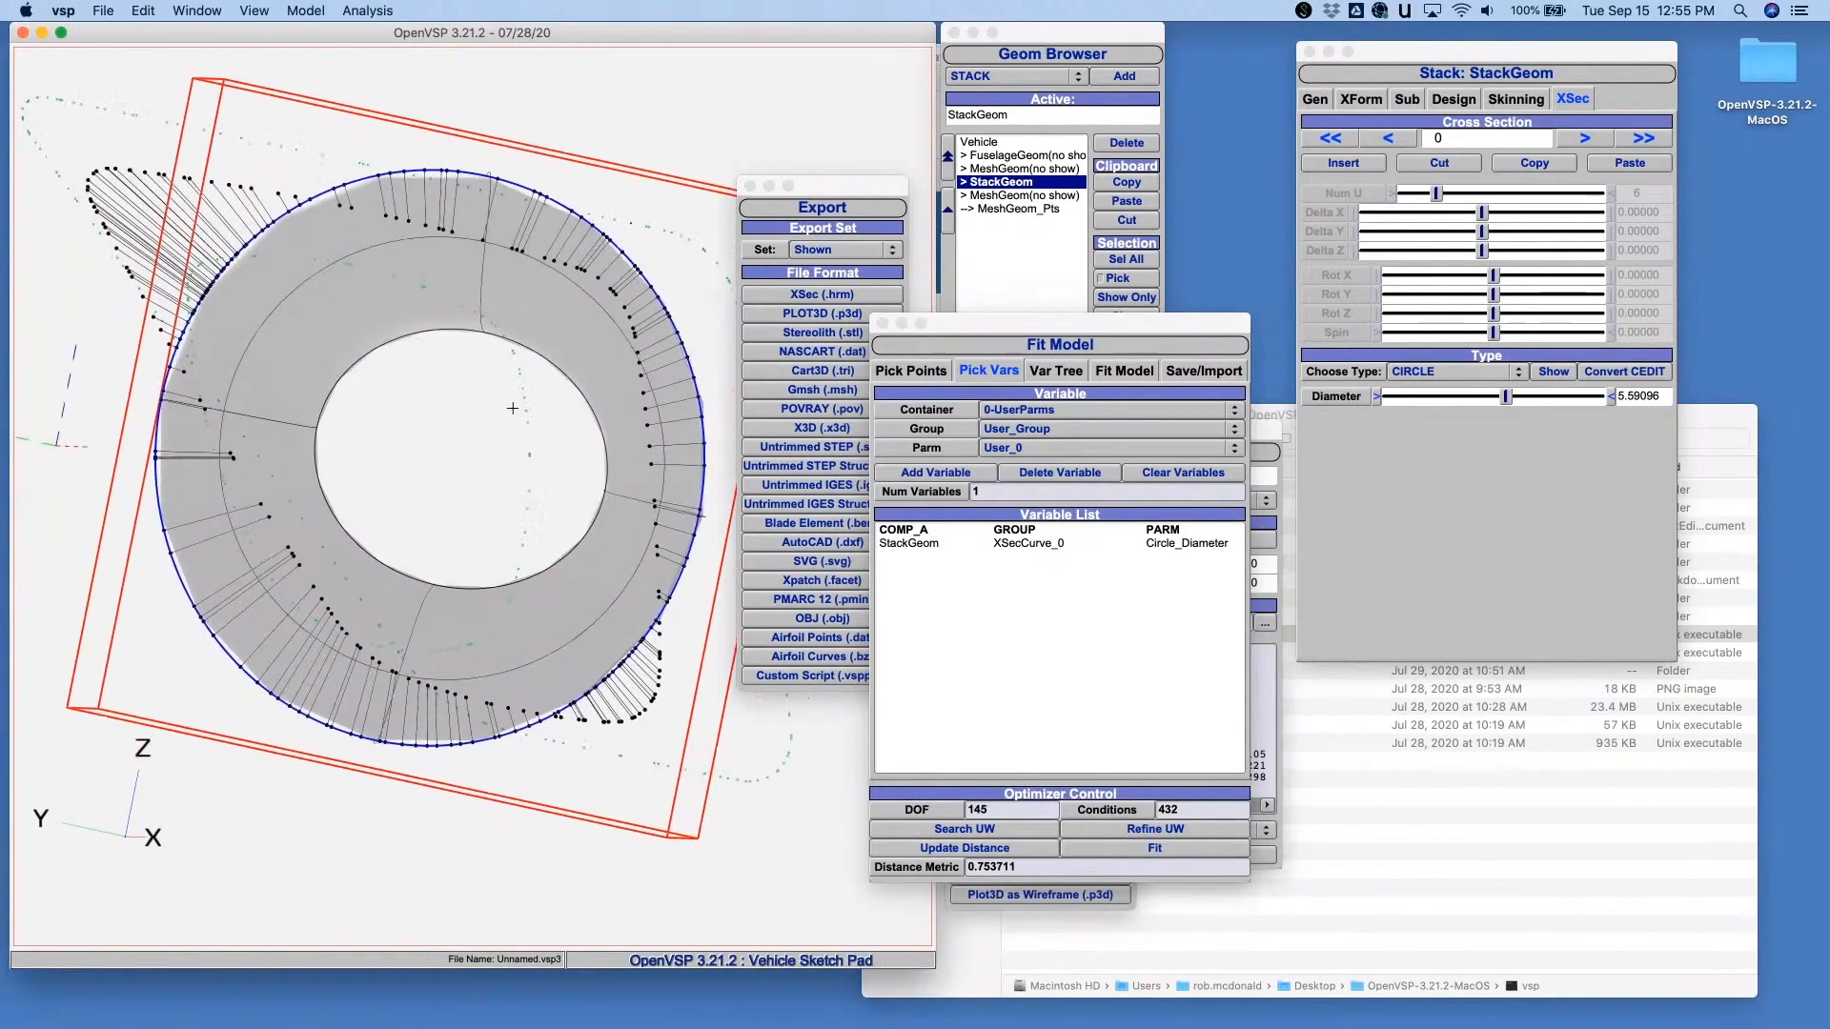
{"action": "left_click_drag", "start_coordinate": [580, 101], "coordinate": [551, 320]}
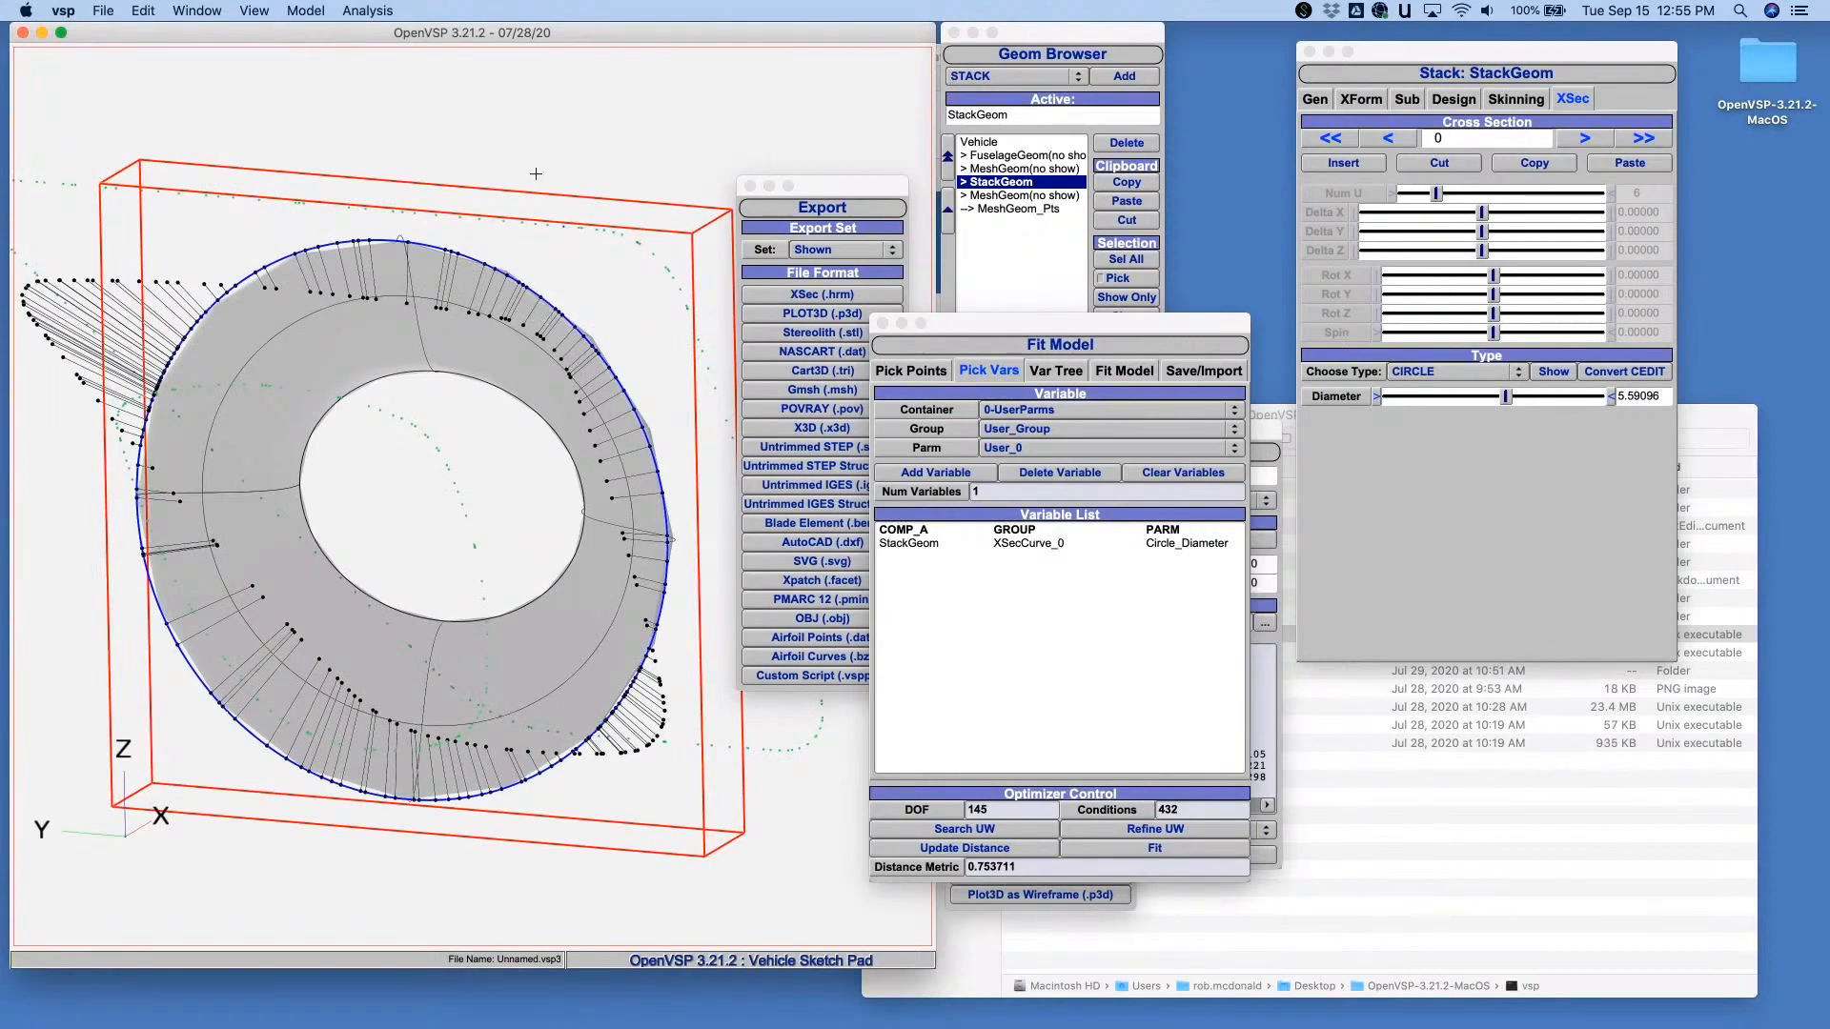
{"action": "left_click_drag", "start_coordinate": [535, 173], "coordinate": [545, 149]}
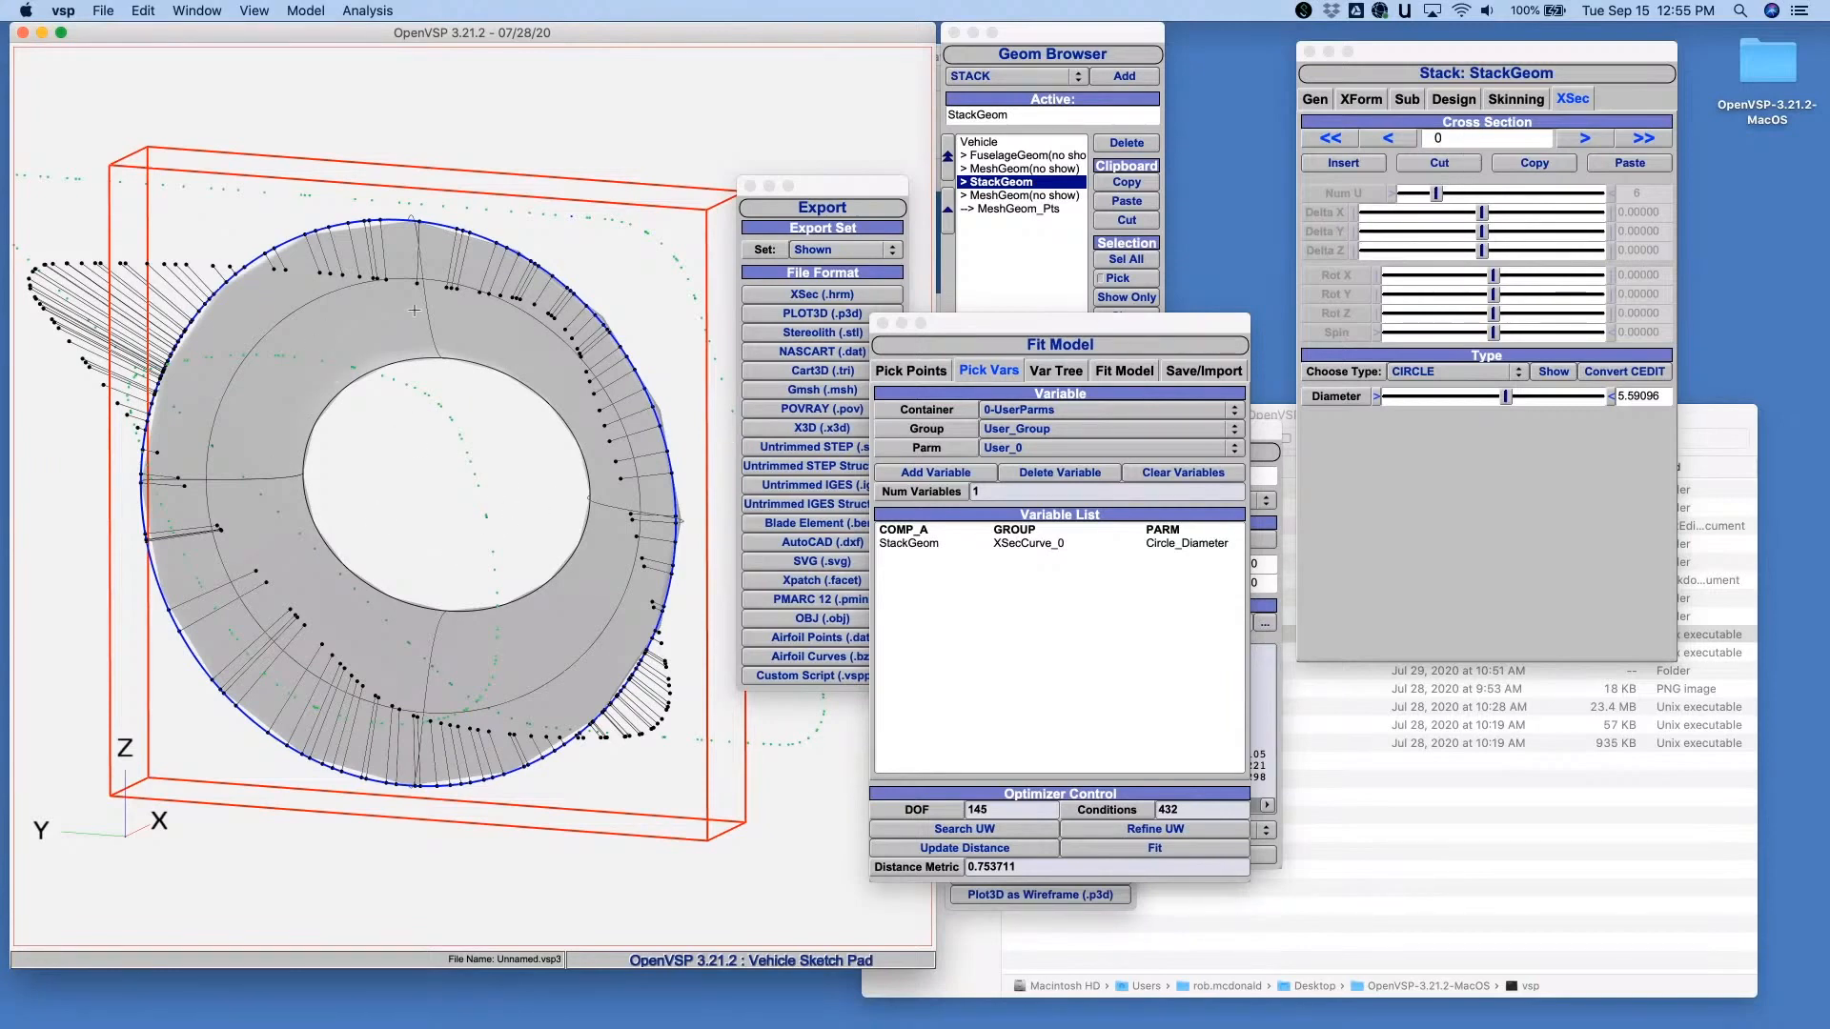
{"action": "left_click", "coordinate": [1362, 99]}
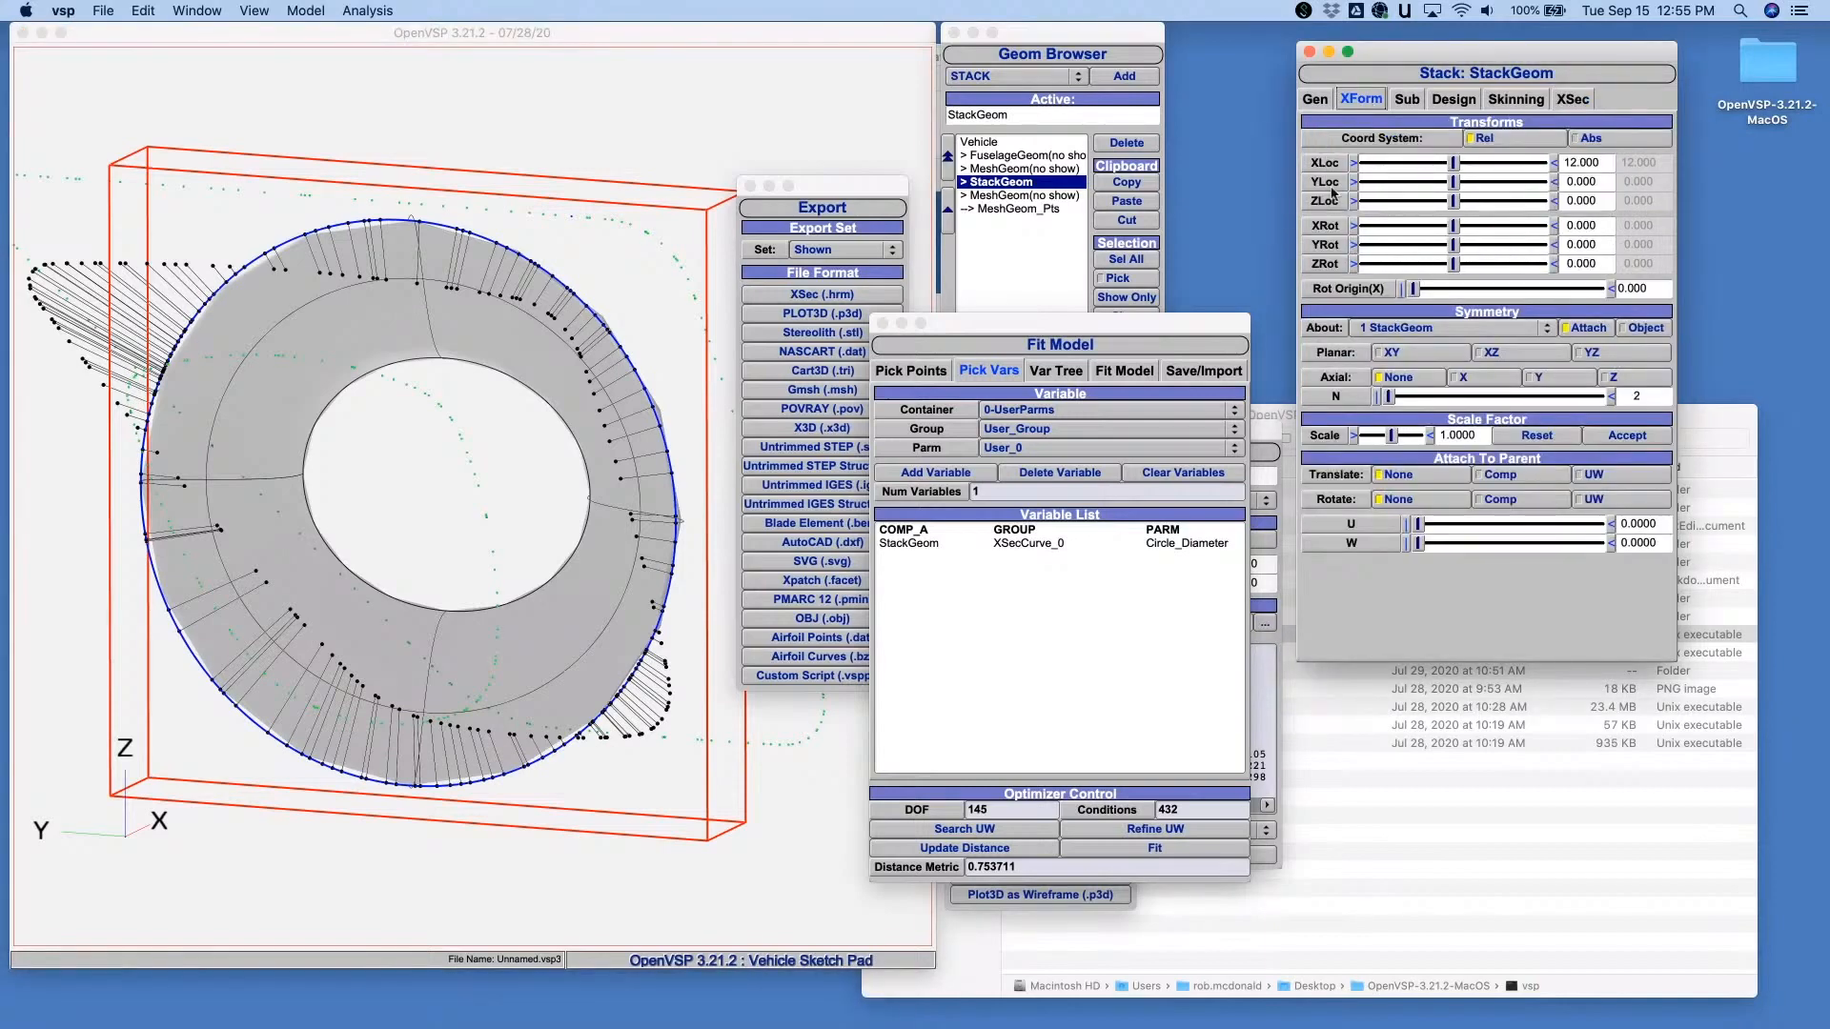
{"action": "left_click_drag", "start_coordinate": [1325, 181], "coordinate": [1056, 685]}
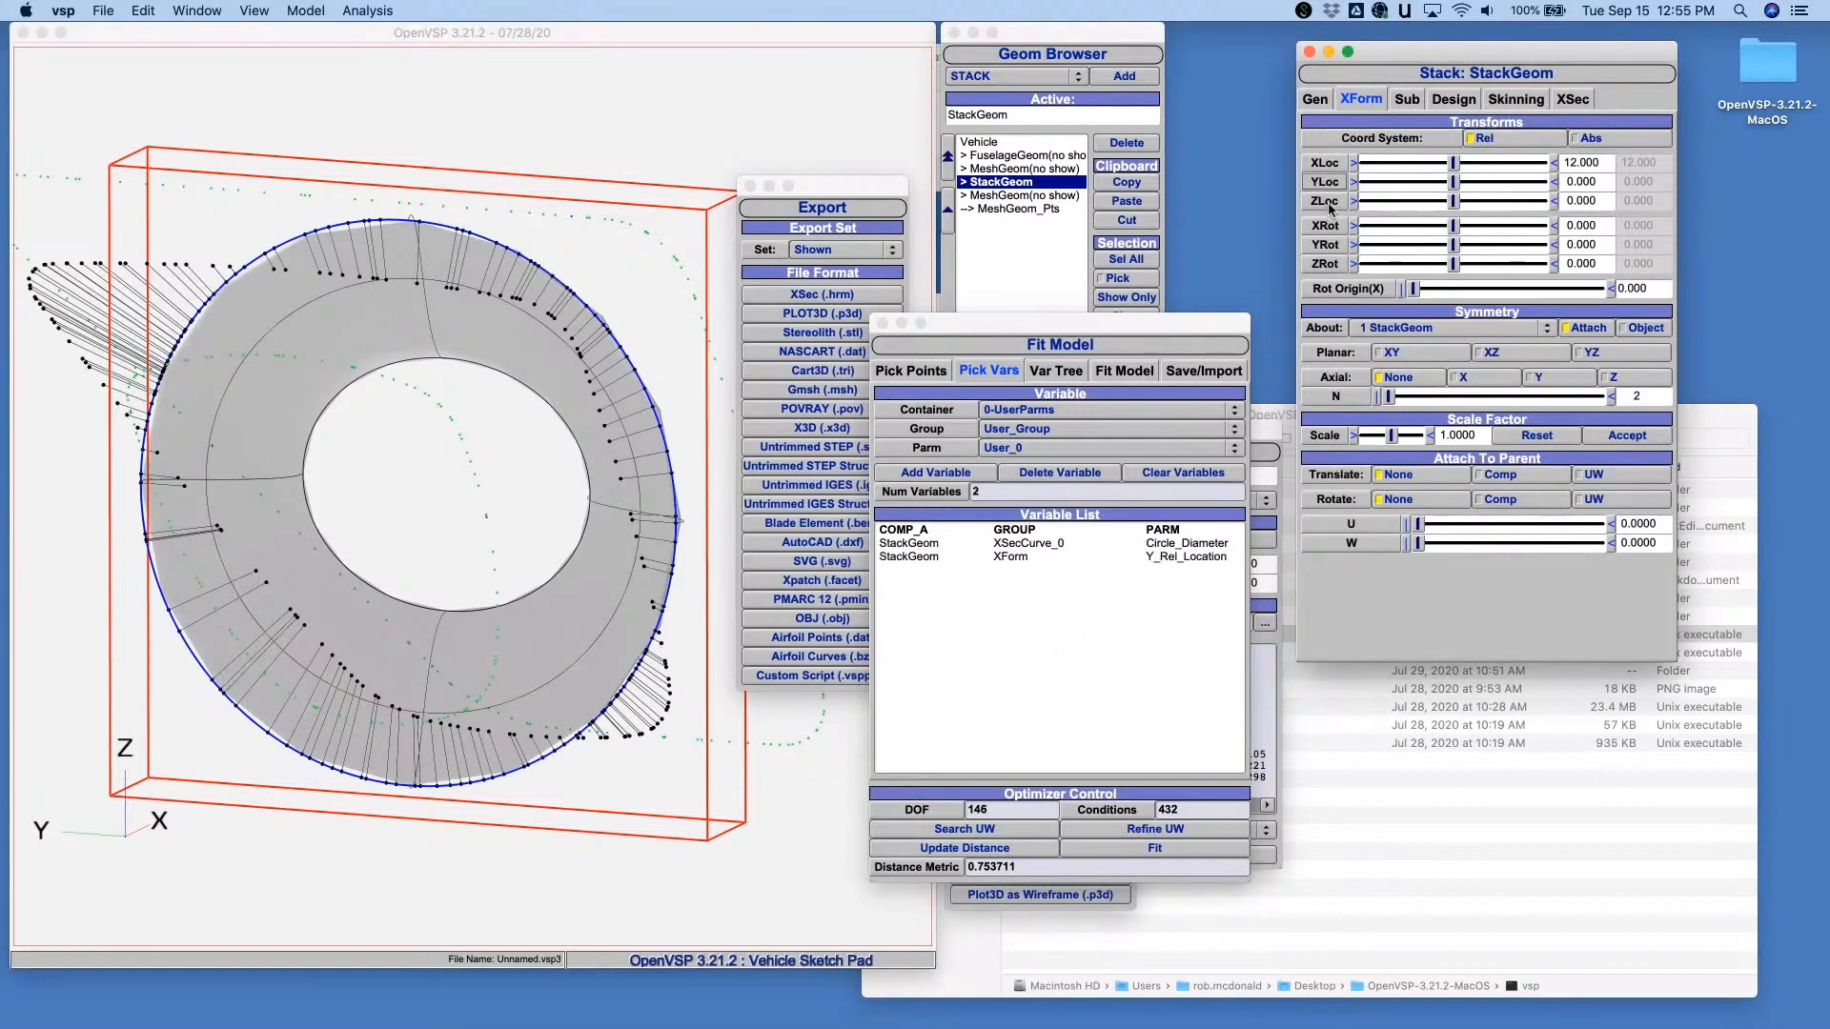
{"action": "left_click_drag", "start_coordinate": [1330, 208], "coordinate": [1099, 614]}
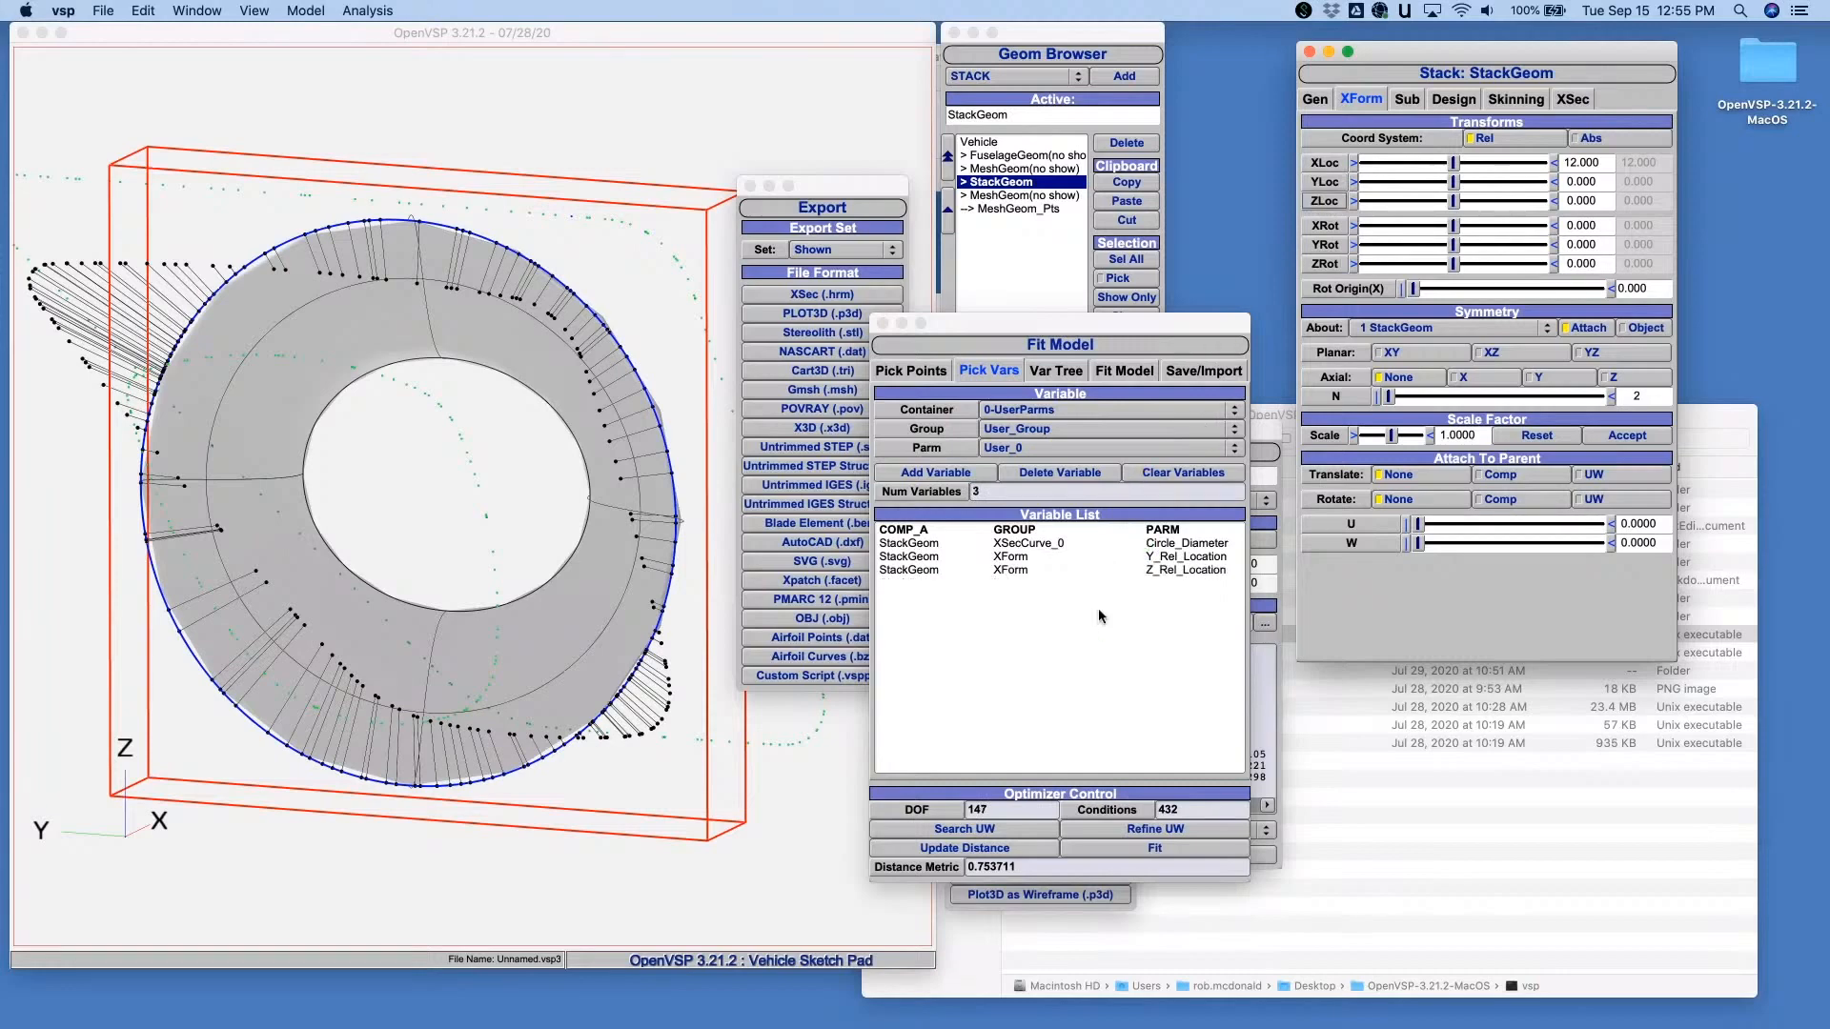
{"action": "left_click", "coordinate": [1172, 846]}
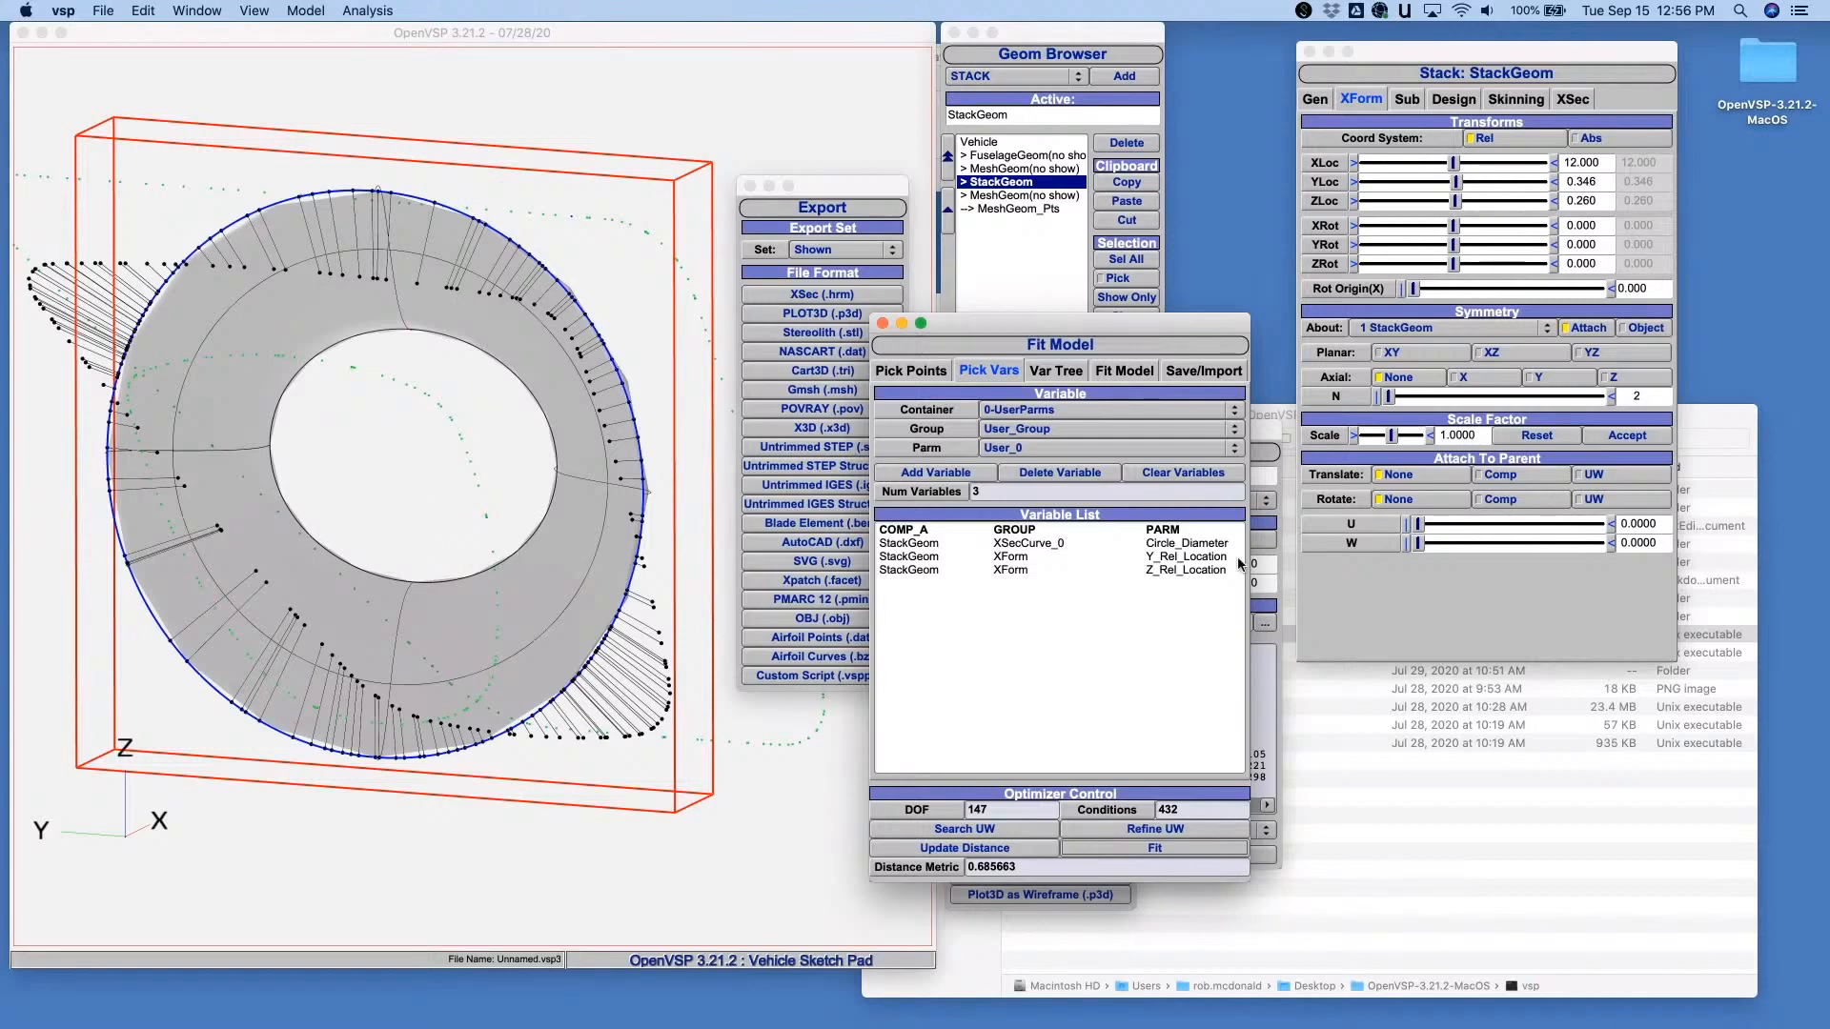
- Change cross section 0 to an ELLIPSE, add its height and width as fit variables, and run the fit
{"action": "left_click", "coordinate": [1575, 100]}
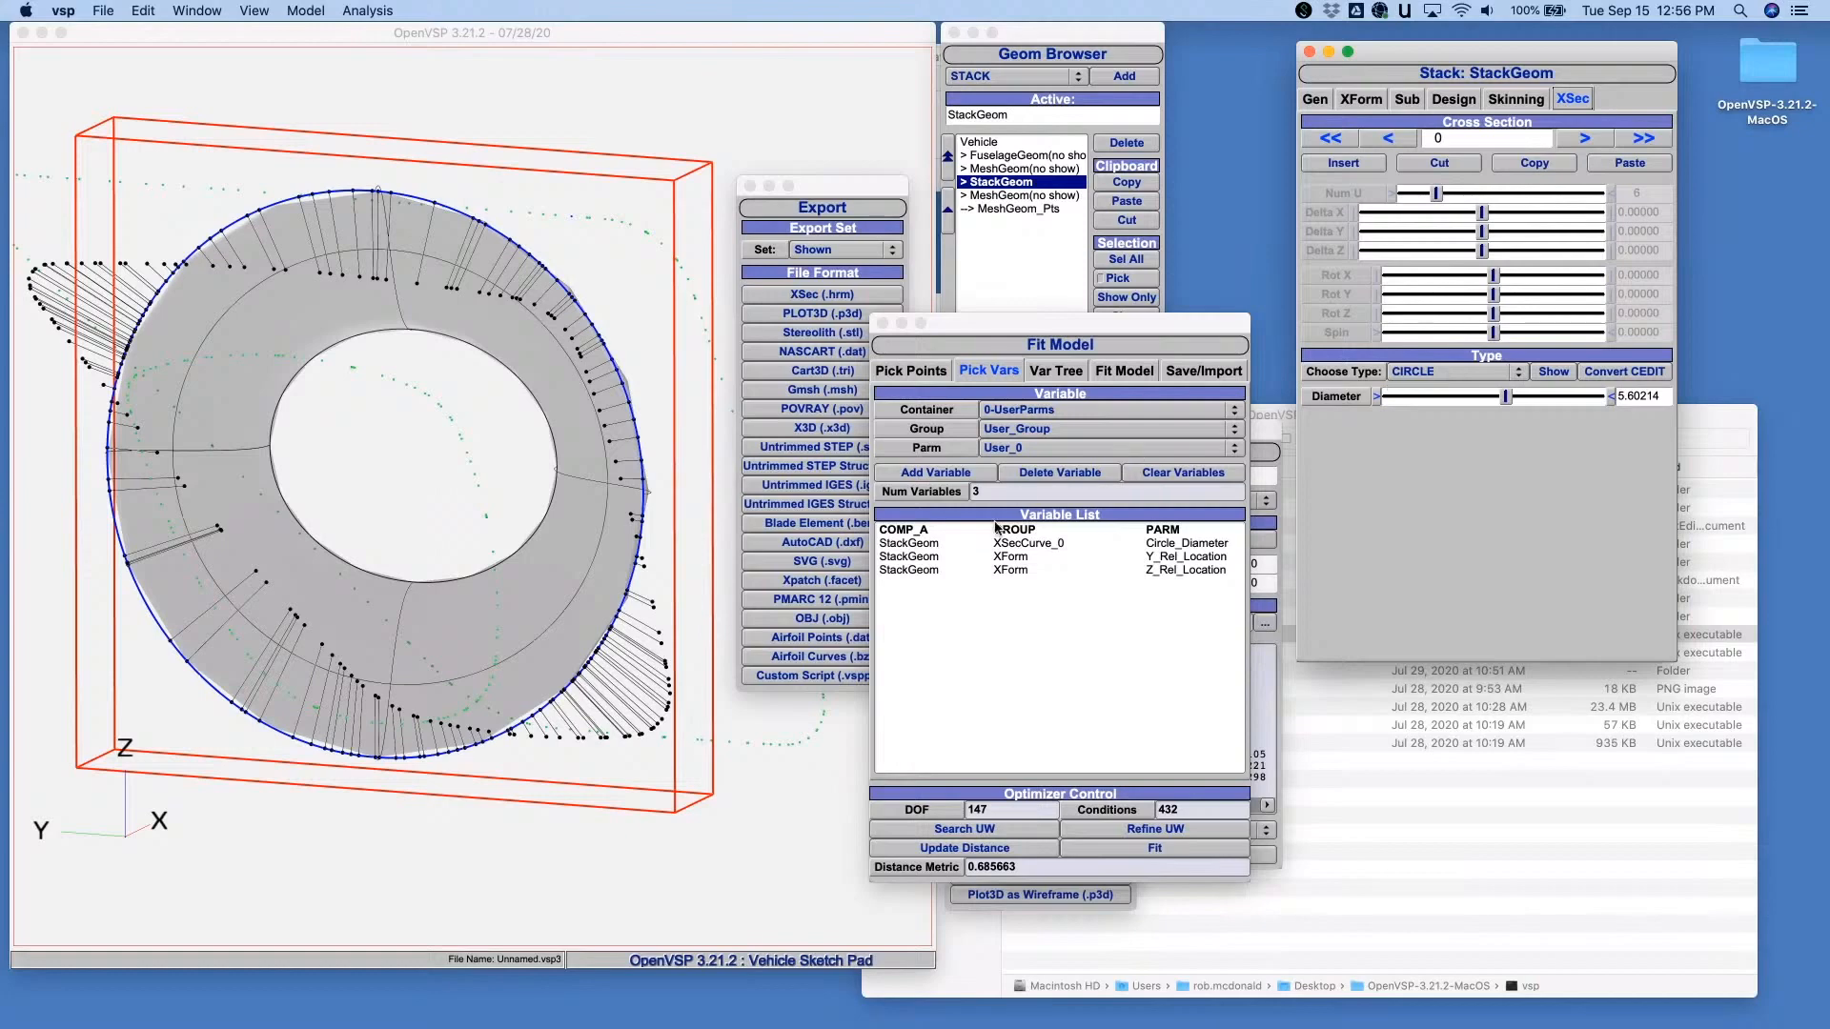
{"action": "left_click", "coordinate": [1460, 370]}
{"action": "left_click", "coordinate": [1456, 389]}
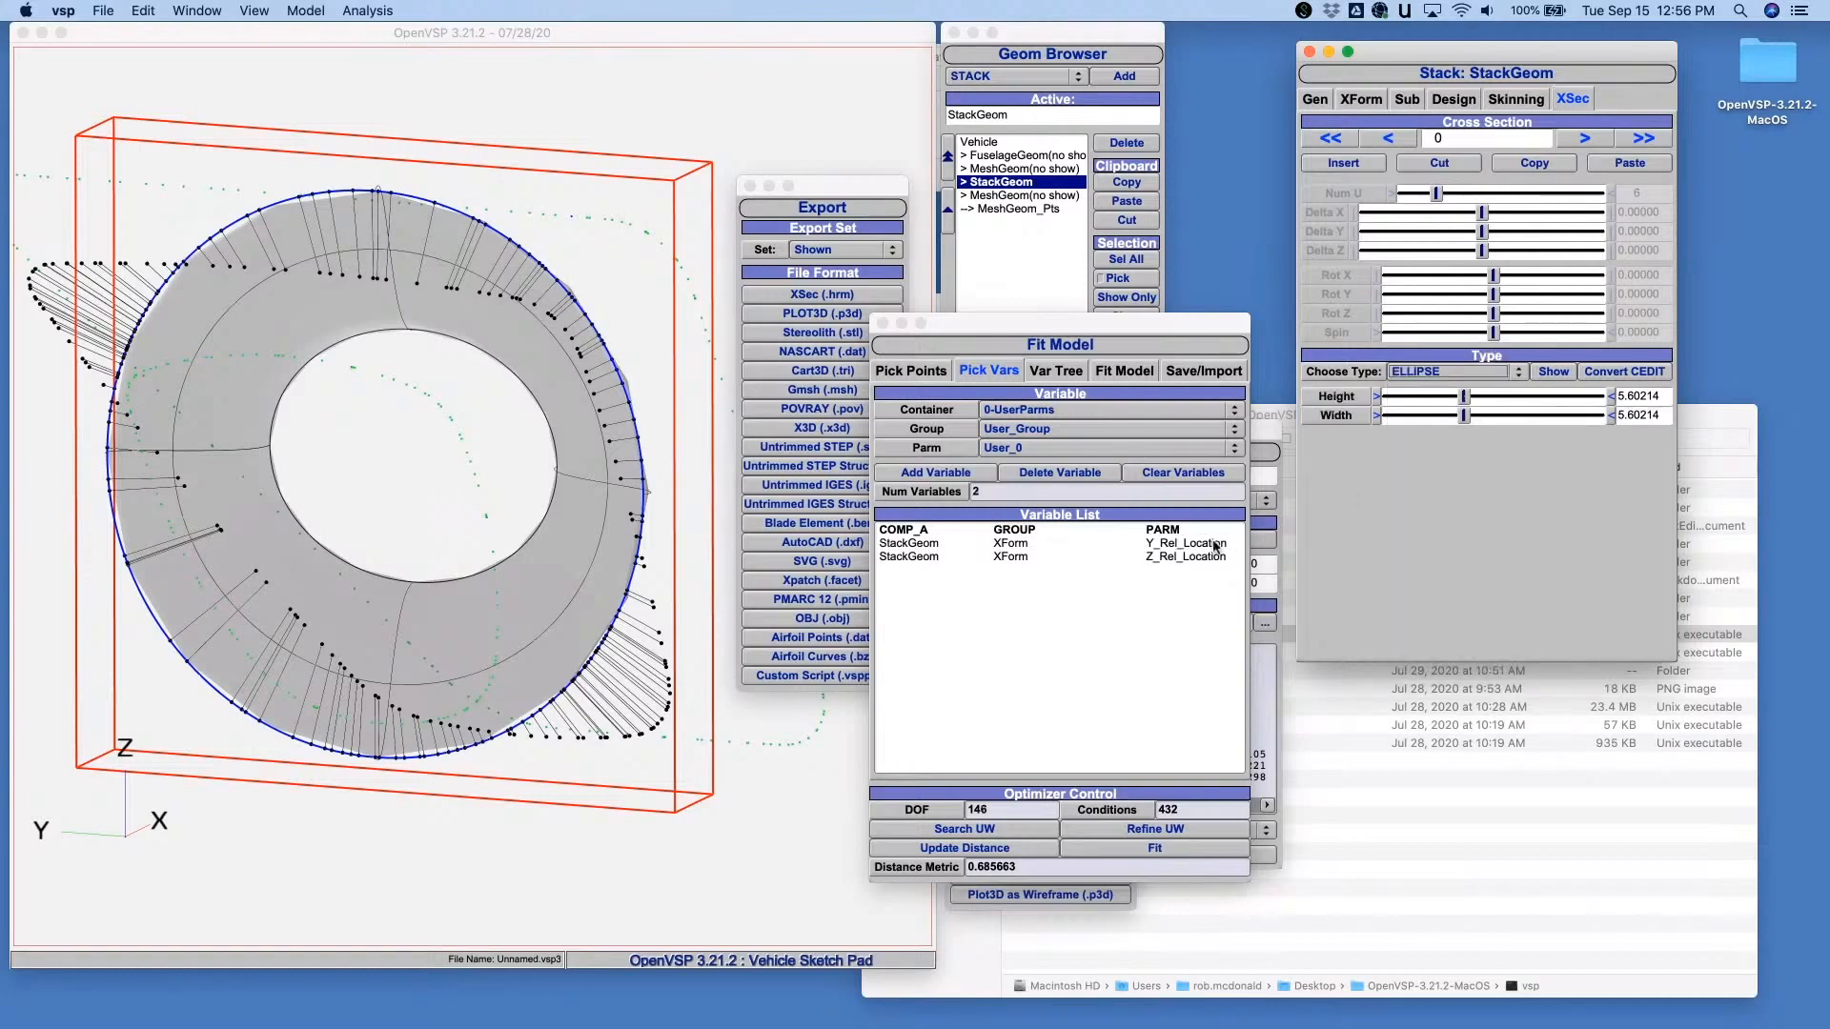
{"action": "left_click_drag", "start_coordinate": [1336, 397], "coordinate": [1096, 570]}
{"action": "left_click_drag", "start_coordinate": [1328, 425], "coordinate": [969, 723]}
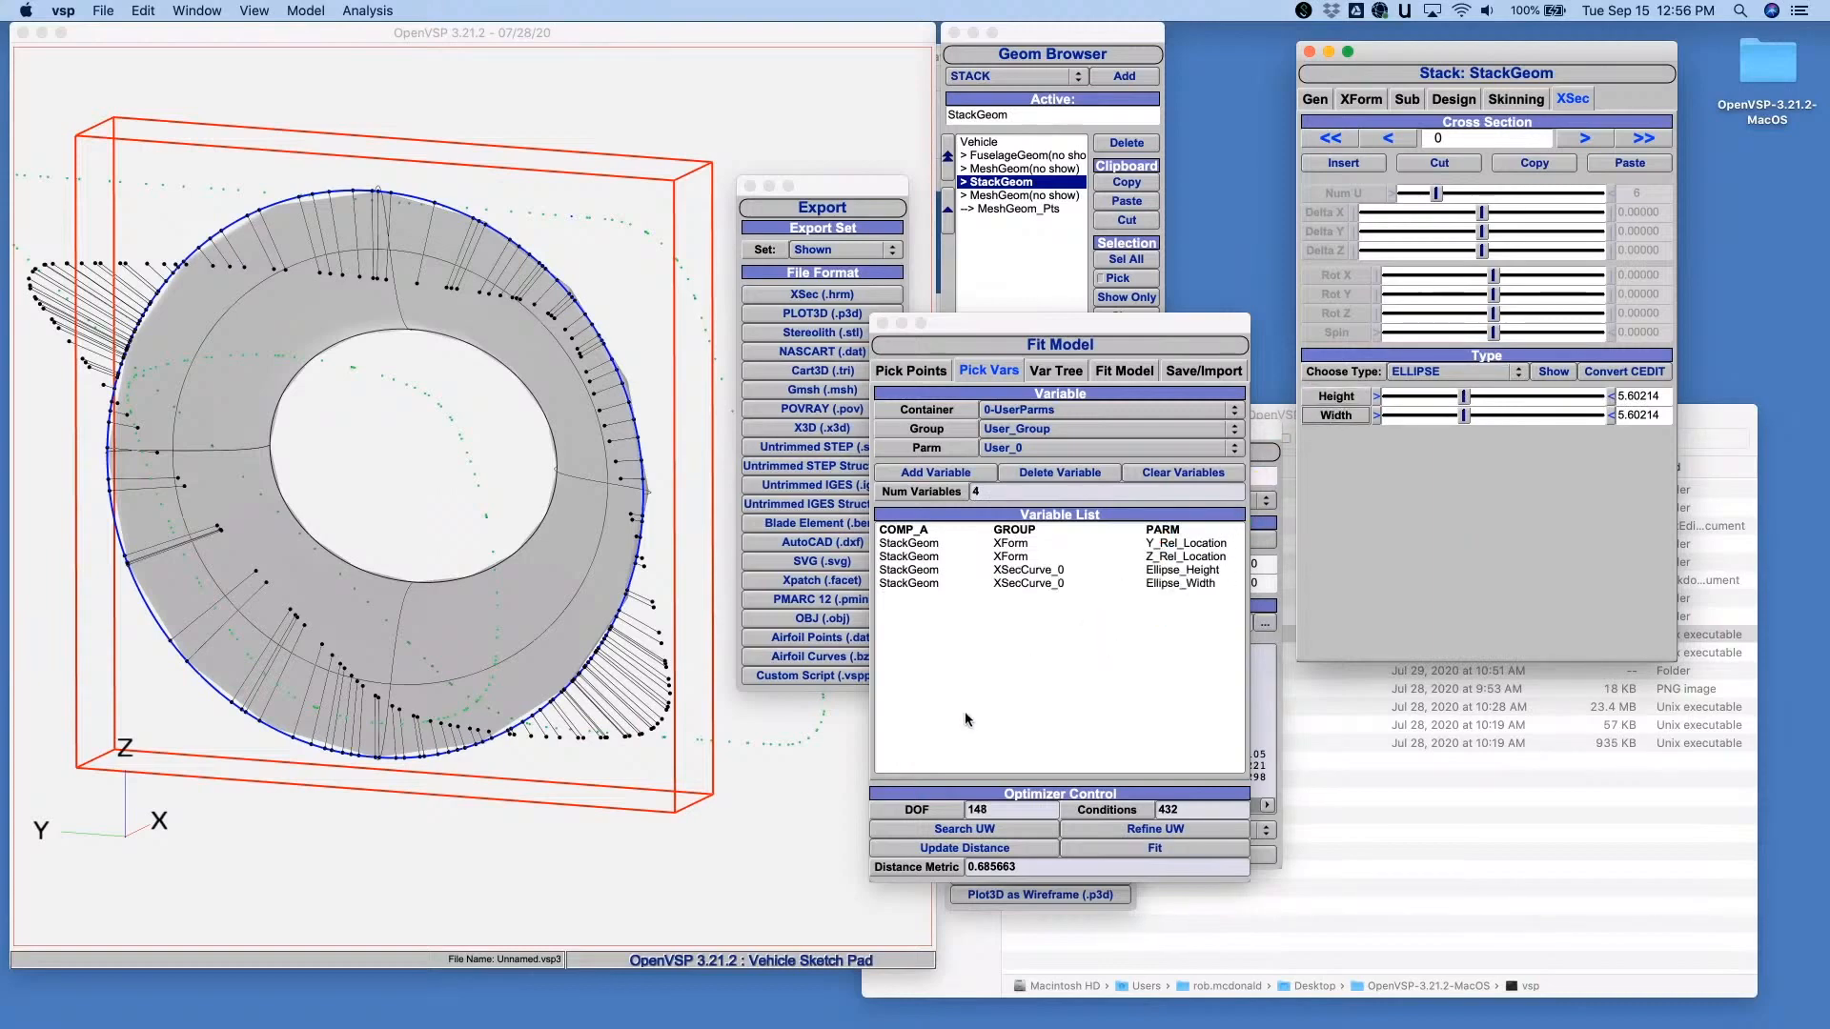
{"action": "left_click", "coordinate": [1159, 850]}
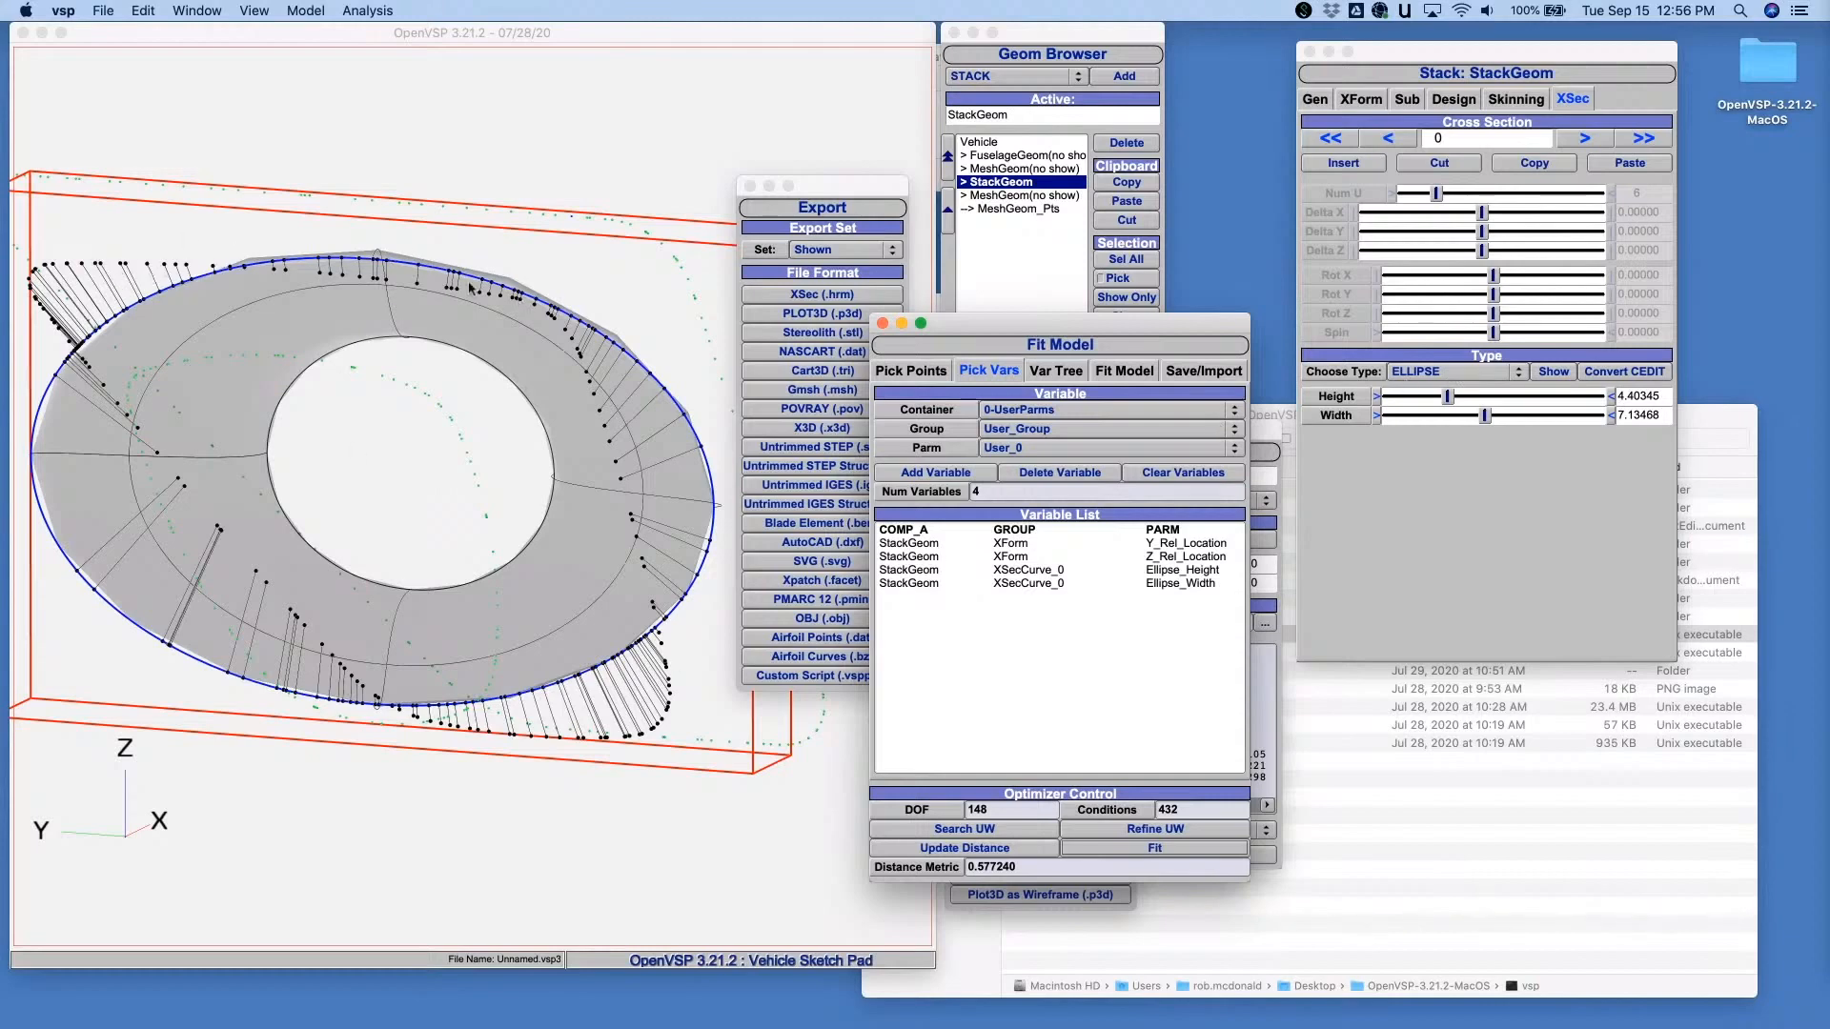
- Change cross section 0 to a rounded rectangle and fit it with height, width, skew, keystone and radius as added variables
{"action": "left_click", "coordinate": [1463, 374]}
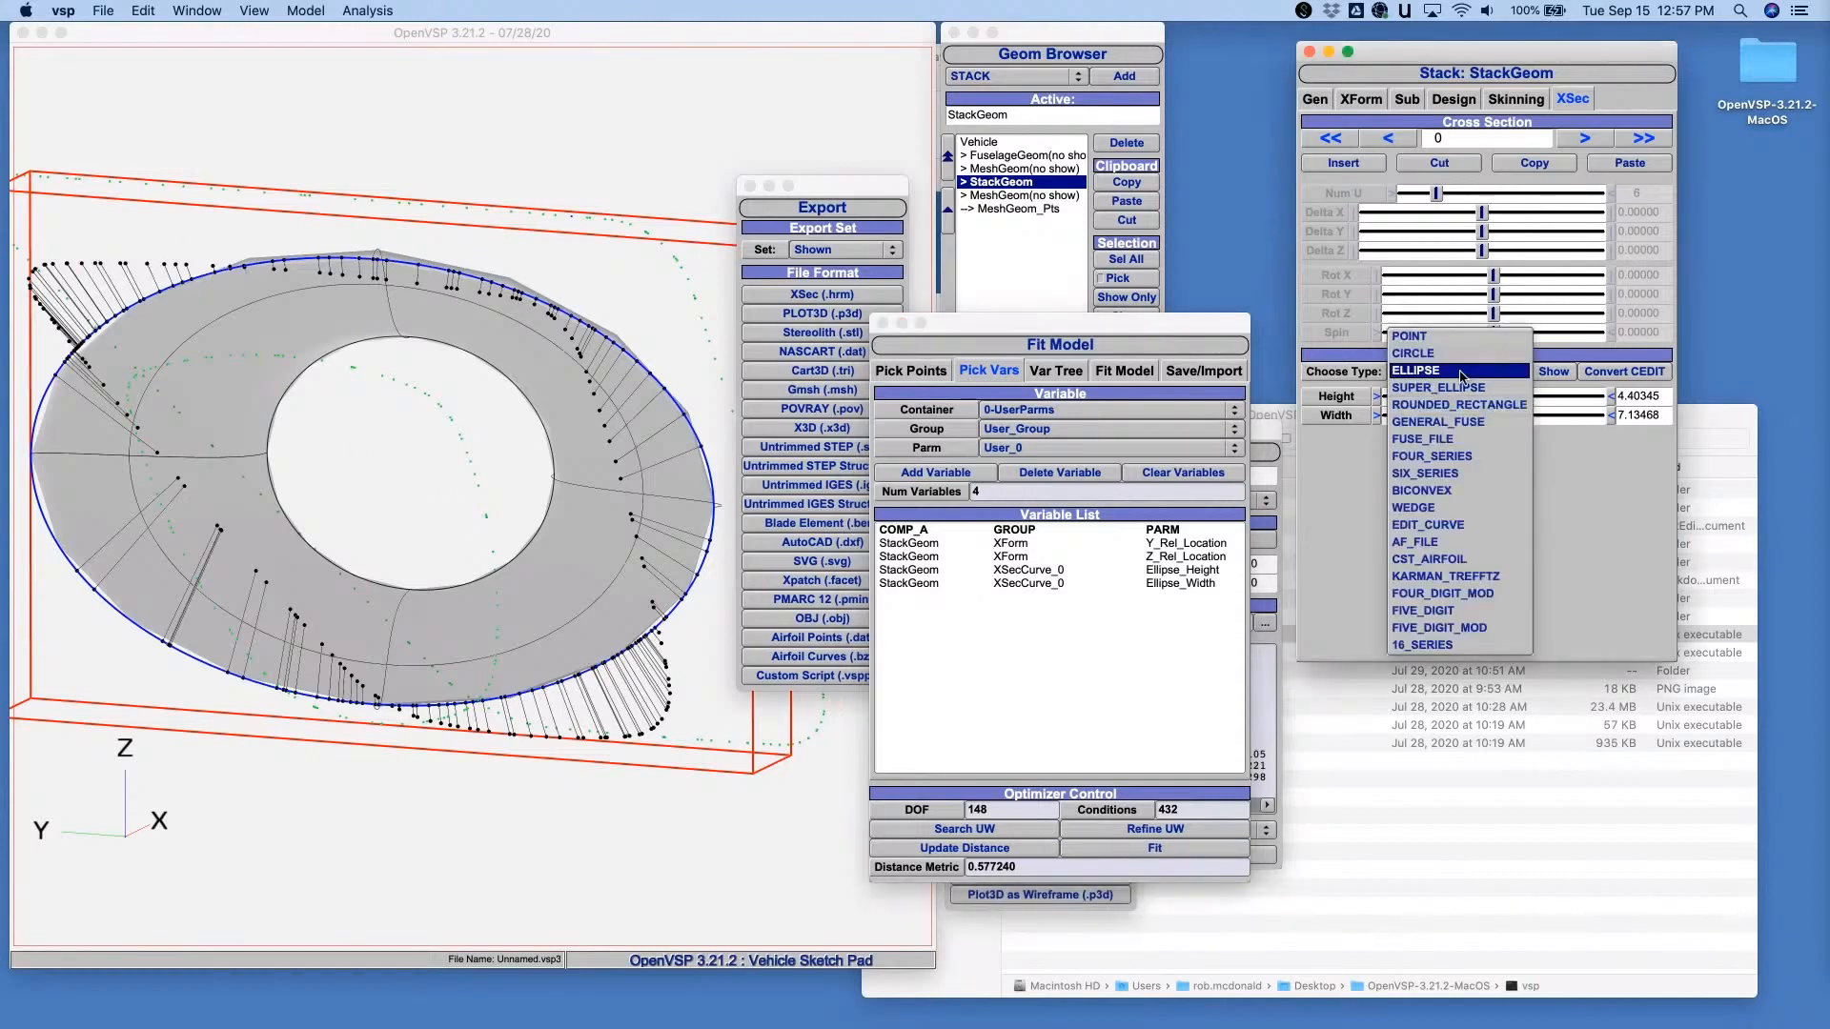
{"action": "left_click", "coordinate": [1458, 405]}
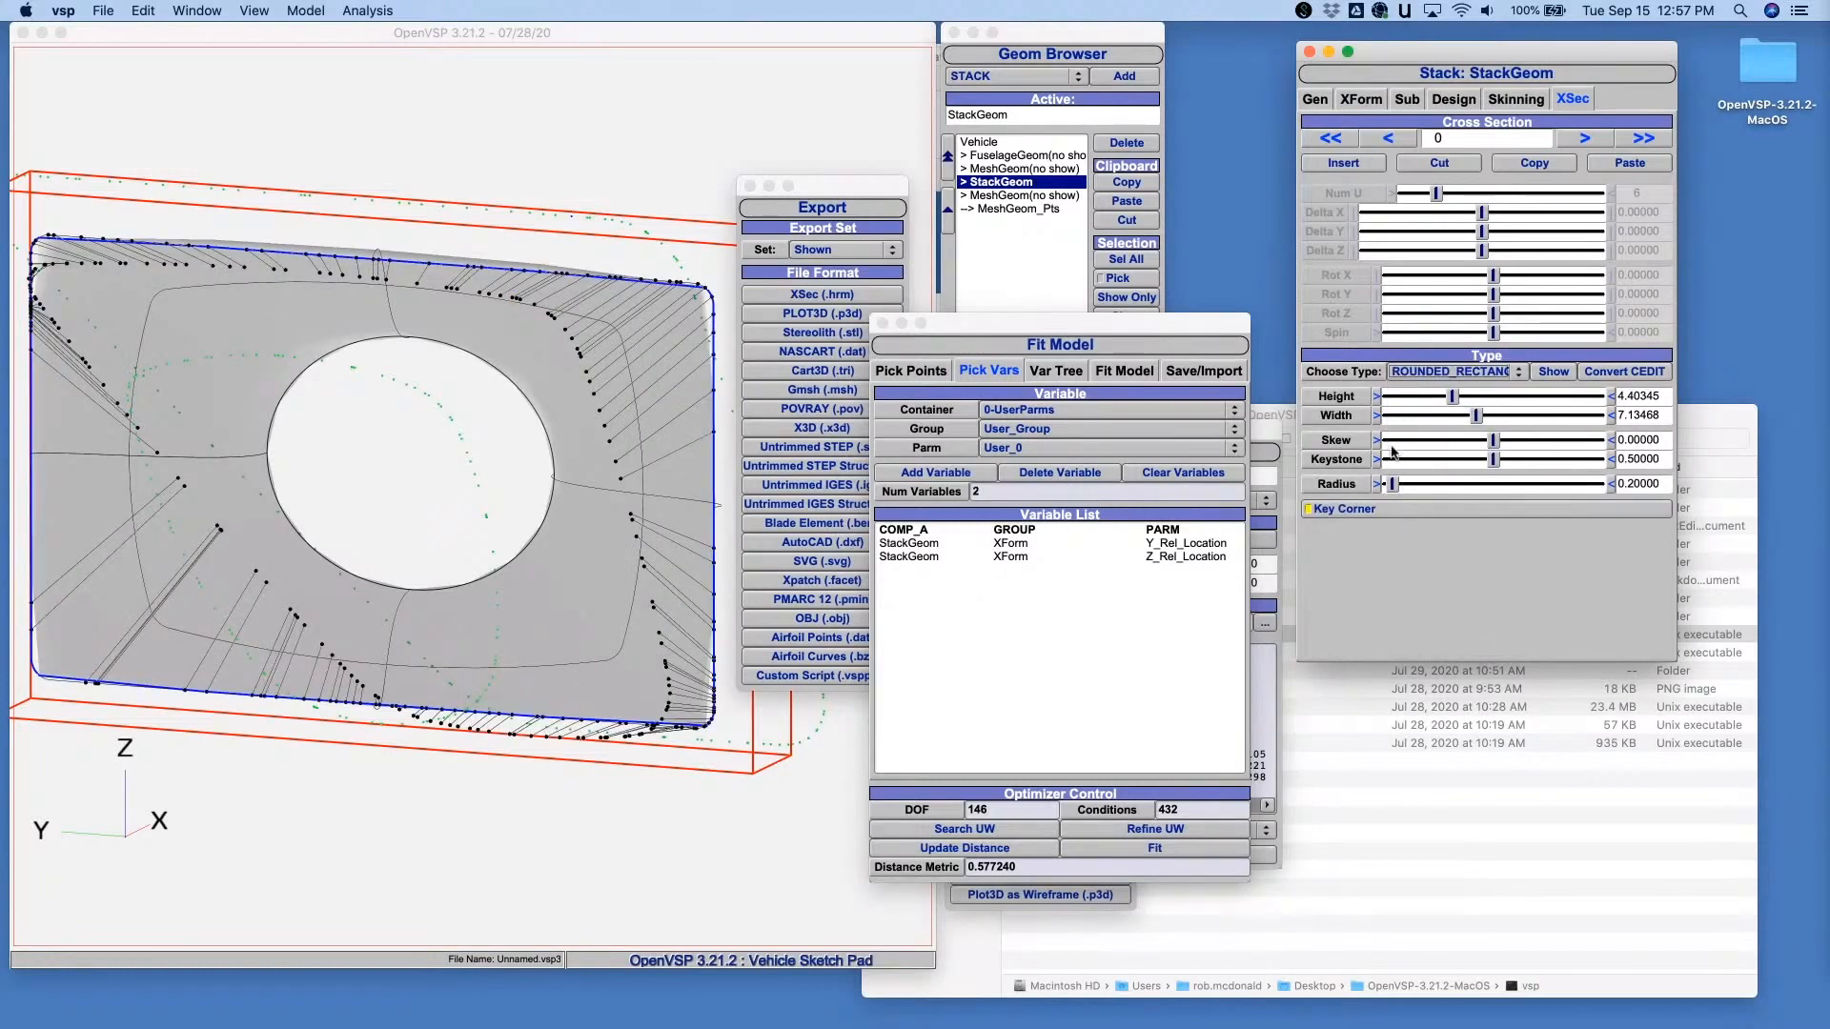
{"action": "left_click_drag", "start_coordinate": [1336, 395], "coordinate": [1091, 622]}
{"action": "left_click_drag", "start_coordinate": [1336, 439], "coordinate": [1087, 648]}
{"action": "left_click_drag", "start_coordinate": [1316, 479], "coordinate": [1064, 667]}
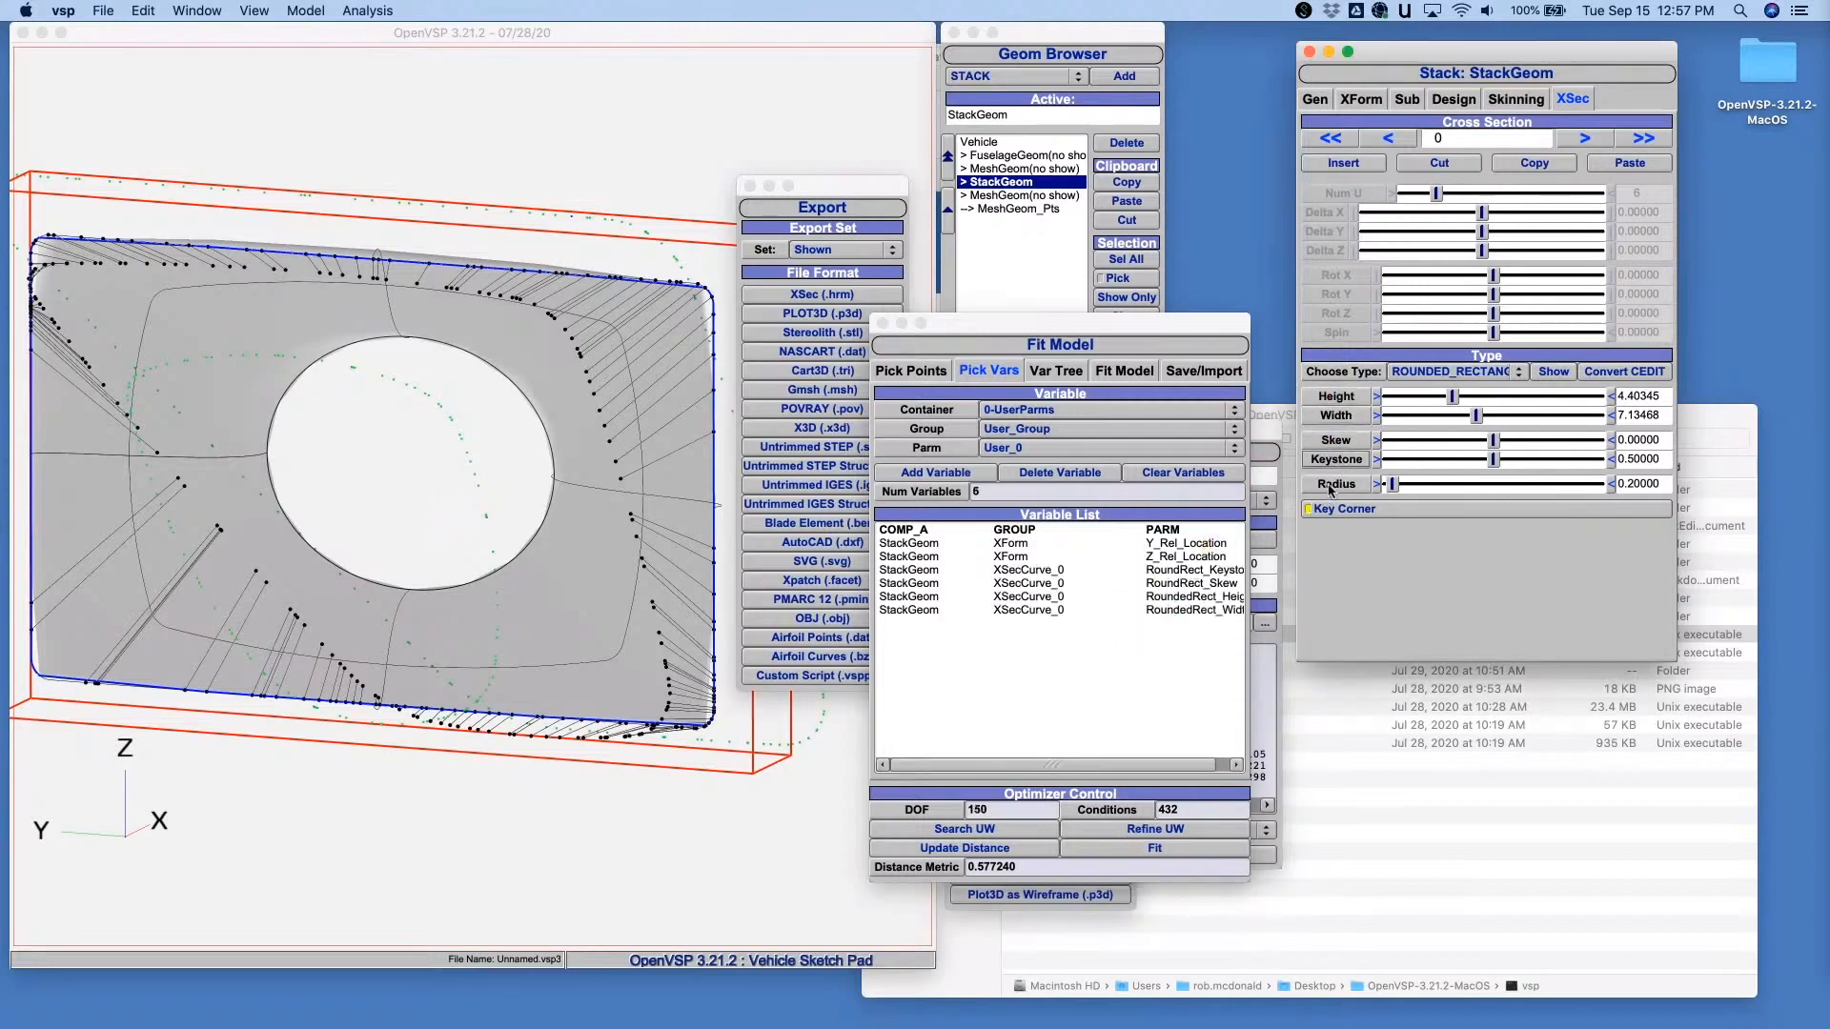
{"action": "left_click_drag", "start_coordinate": [1331, 486], "coordinate": [1026, 622]}
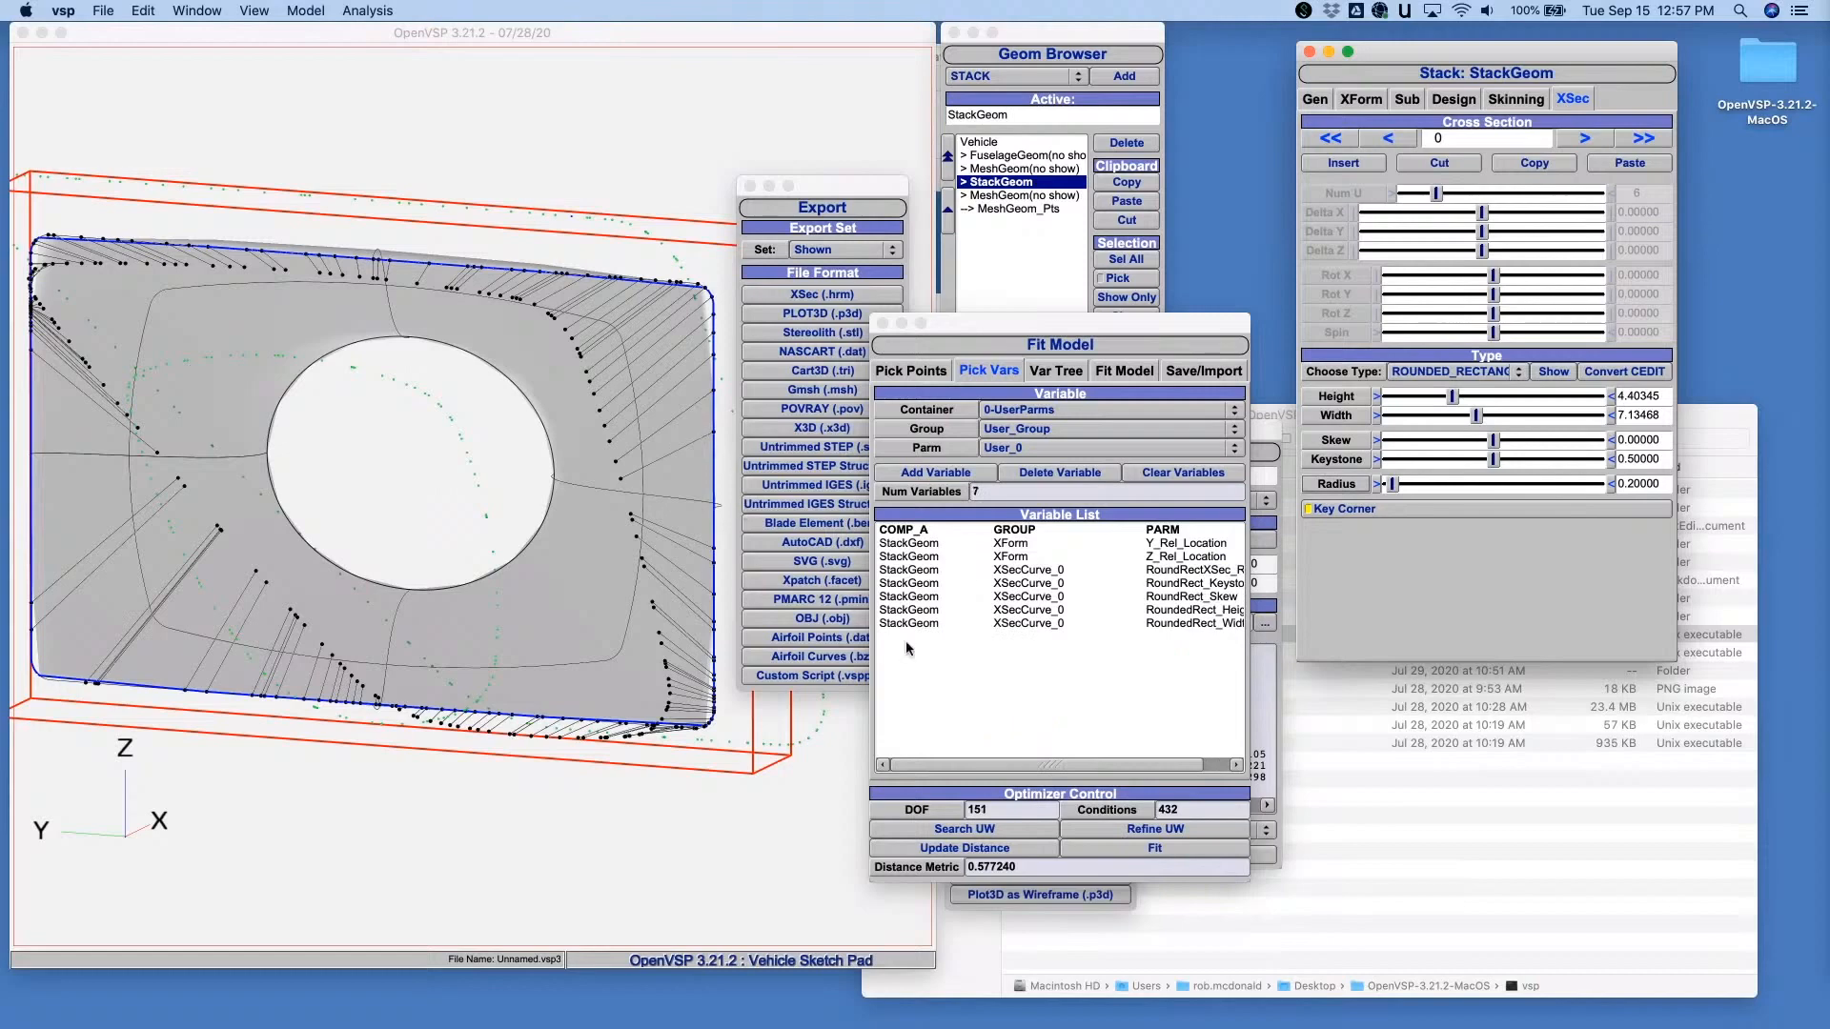
{"action": "left_click", "coordinate": [1155, 848]}
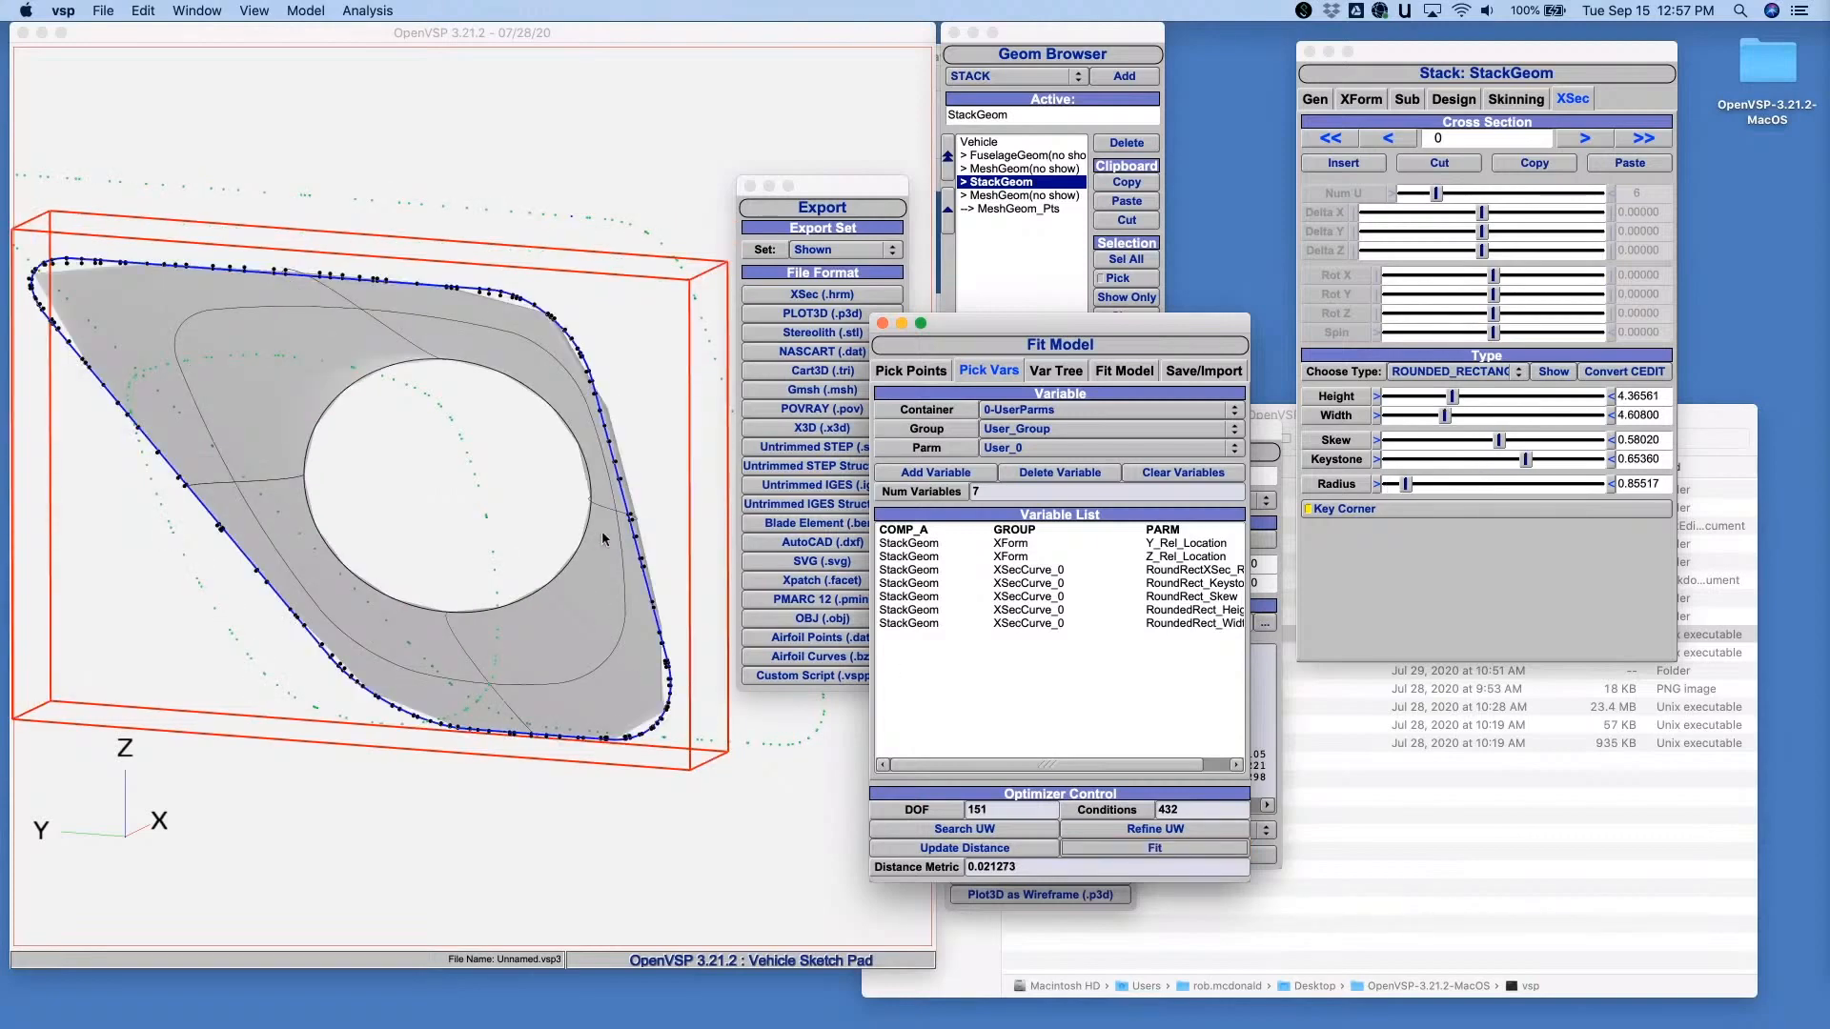
- Raise StackGeom's Num_W tessellation to 113
{"action": "left_click", "coordinate": [1316, 100]}
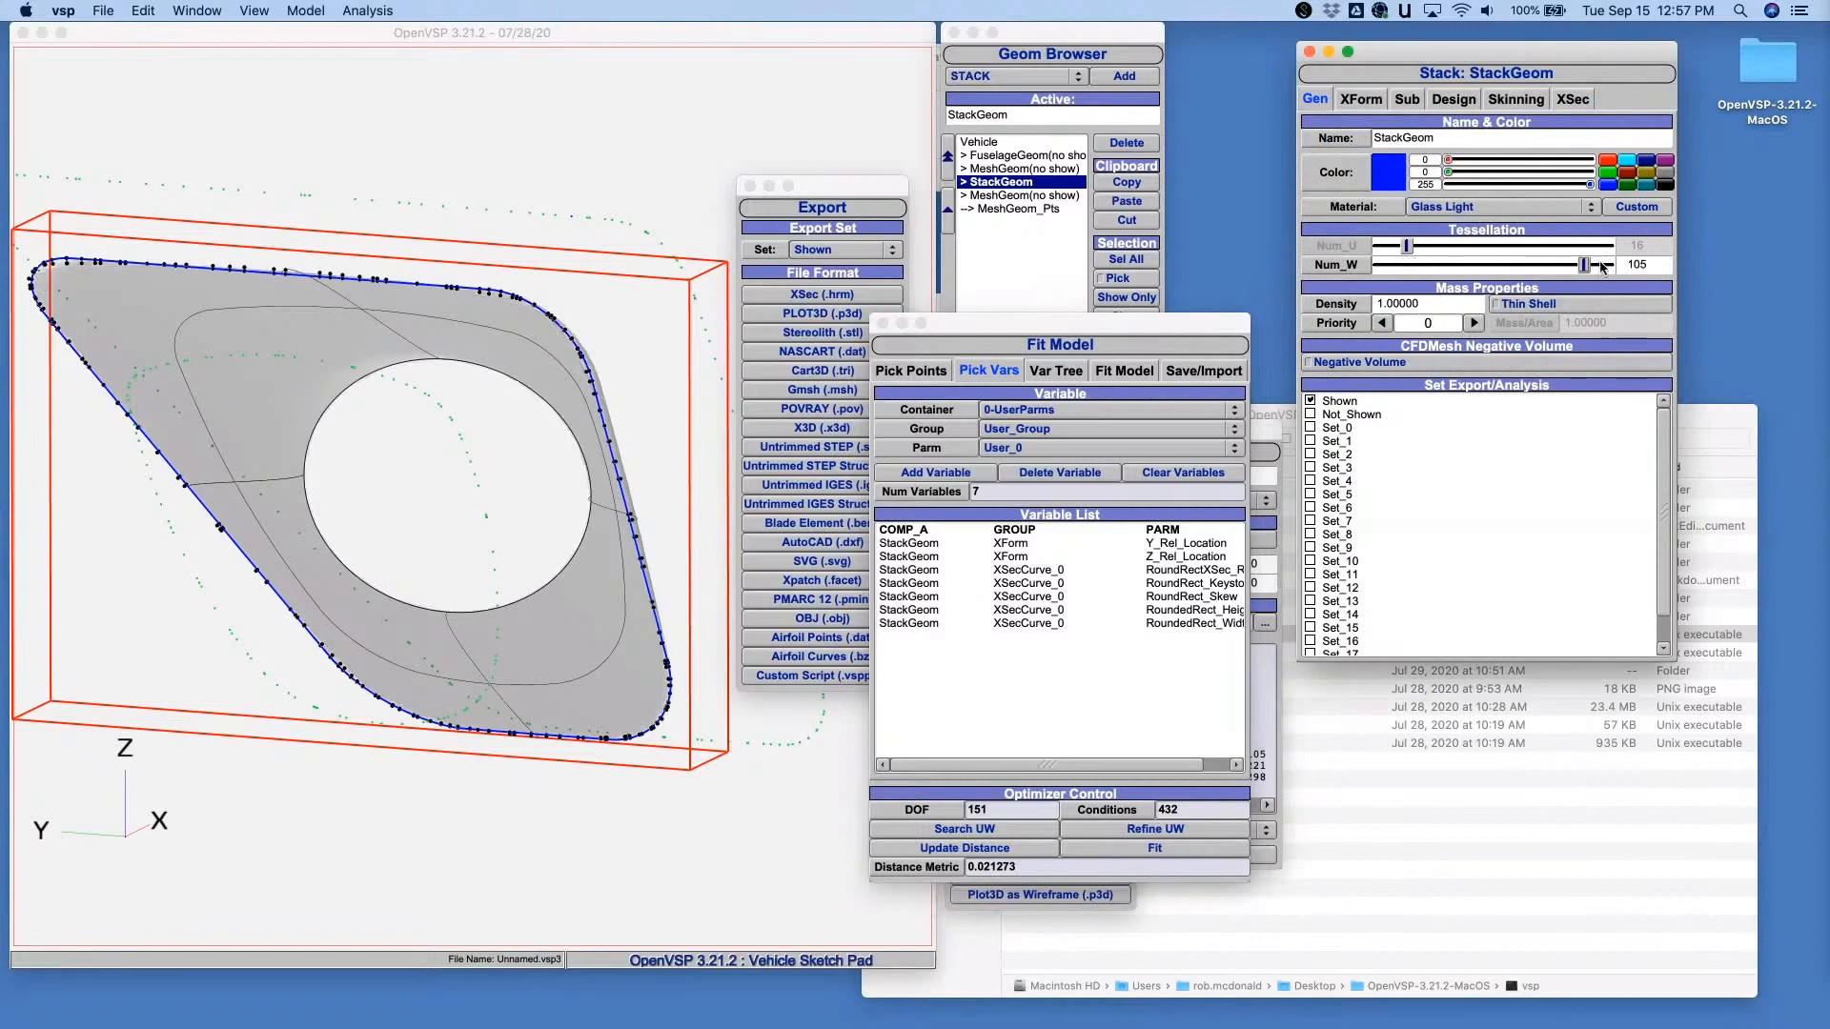
{"action": "left_click", "coordinate": [1604, 266]}
- Examine how closely the fitted rounded-rectangle section follows the target points, up close along its edges and from several angles
{"action": "left_click_drag", "start_coordinate": [582, 534], "coordinate": [401, 494]}
{"action": "right_click_drag", "start_coordinate": [401, 494], "coordinate": [445, 375]}
{"action": "middle_click_drag", "start_coordinate": [445, 374], "coordinate": [448, 429]}
{"action": "right_click_drag", "start_coordinate": [448, 428], "coordinate": [436, 478]}
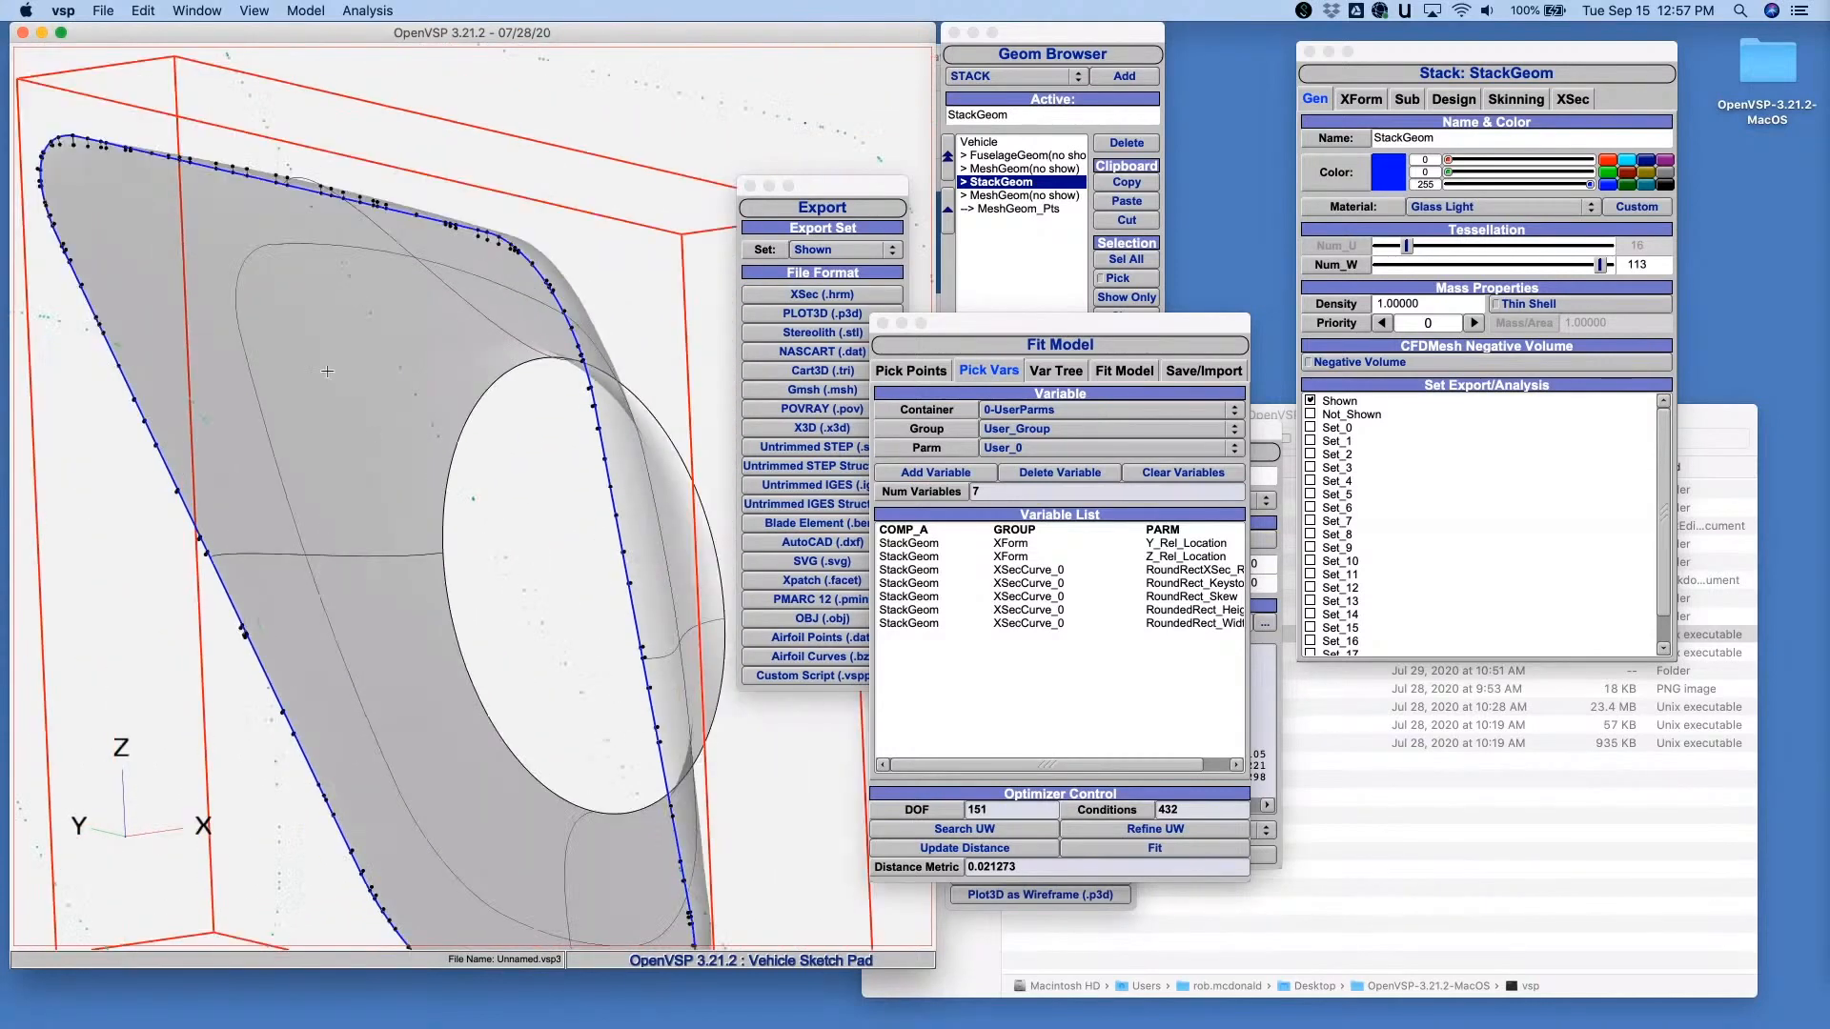
{"action": "middle_click_drag", "start_coordinate": [327, 334], "coordinate": [401, 416]}
{"action": "left_click_drag", "start_coordinate": [400, 416], "coordinate": [279, 392]}
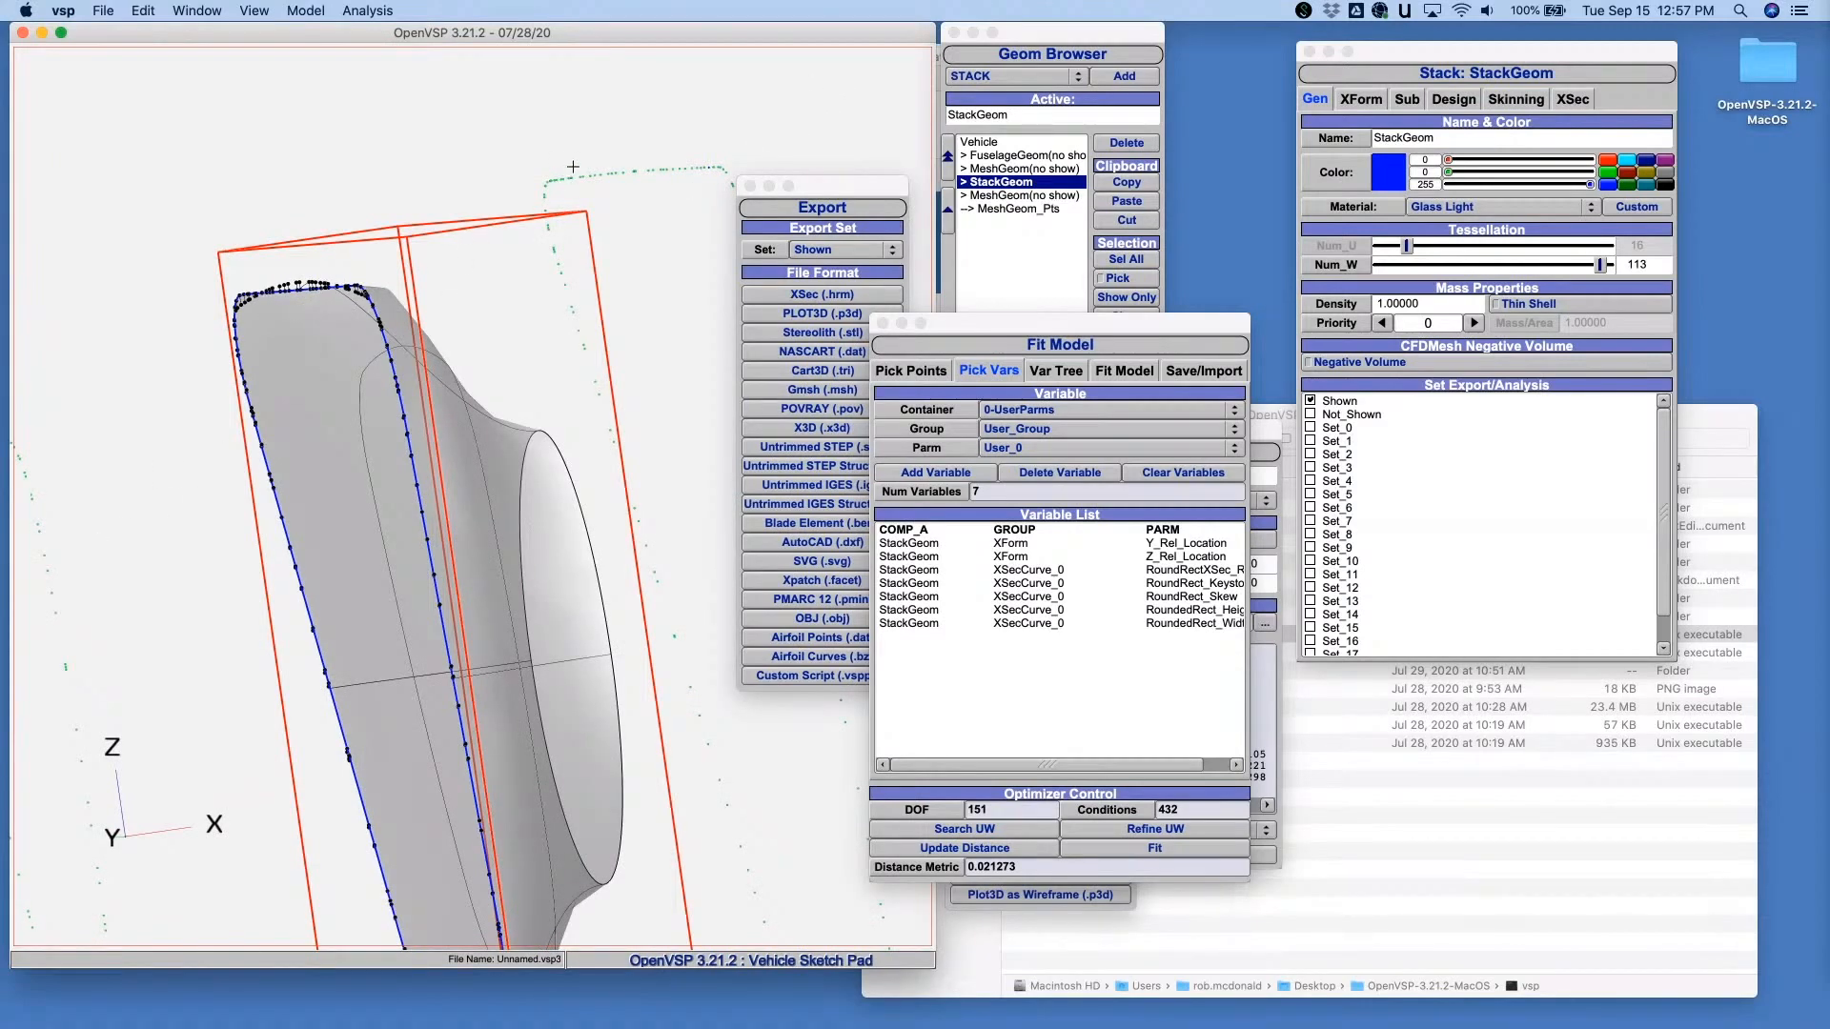
{"action": "middle_click_drag", "start_coordinate": [329, 245], "coordinate": [405, 351]}
{"action": "right_click_drag", "start_coordinate": [405, 351], "coordinate": [374, 214]}
{"action": "middle_click_drag", "start_coordinate": [374, 214], "coordinate": [543, 334]}
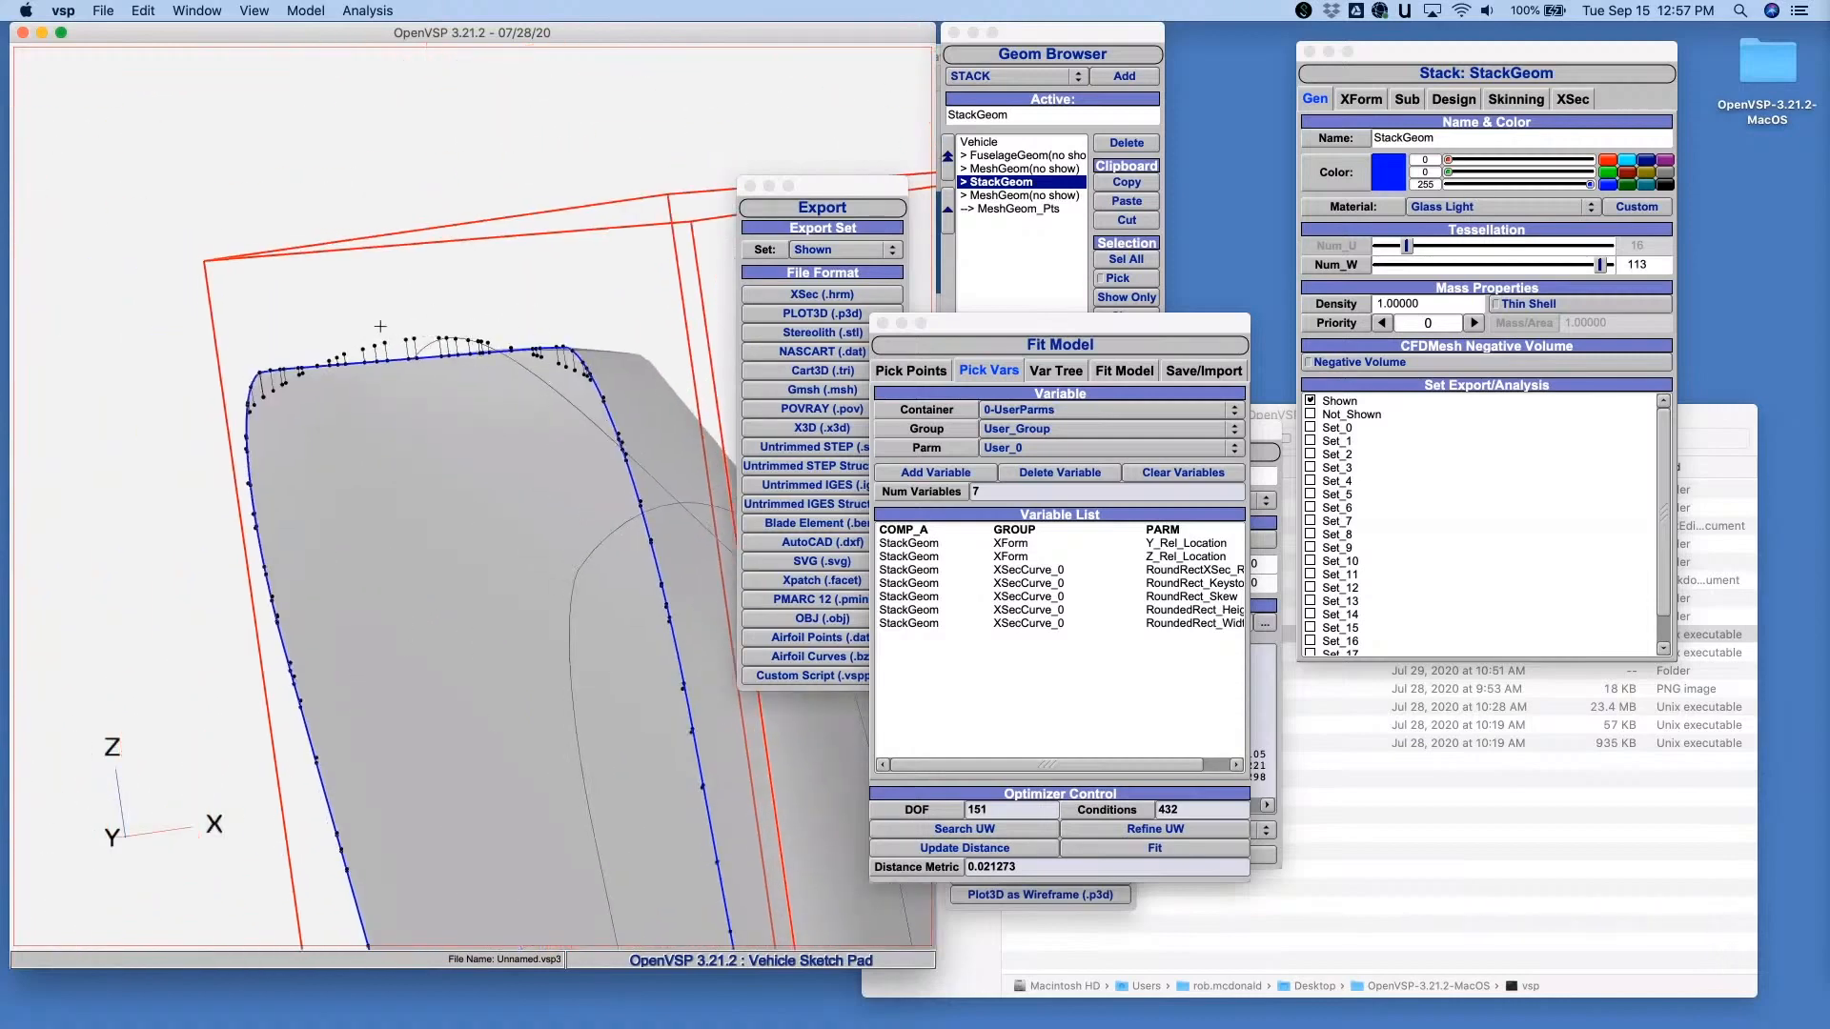
{"action": "right_click_drag", "start_coordinate": [483, 564], "coordinate": [500, 687]}
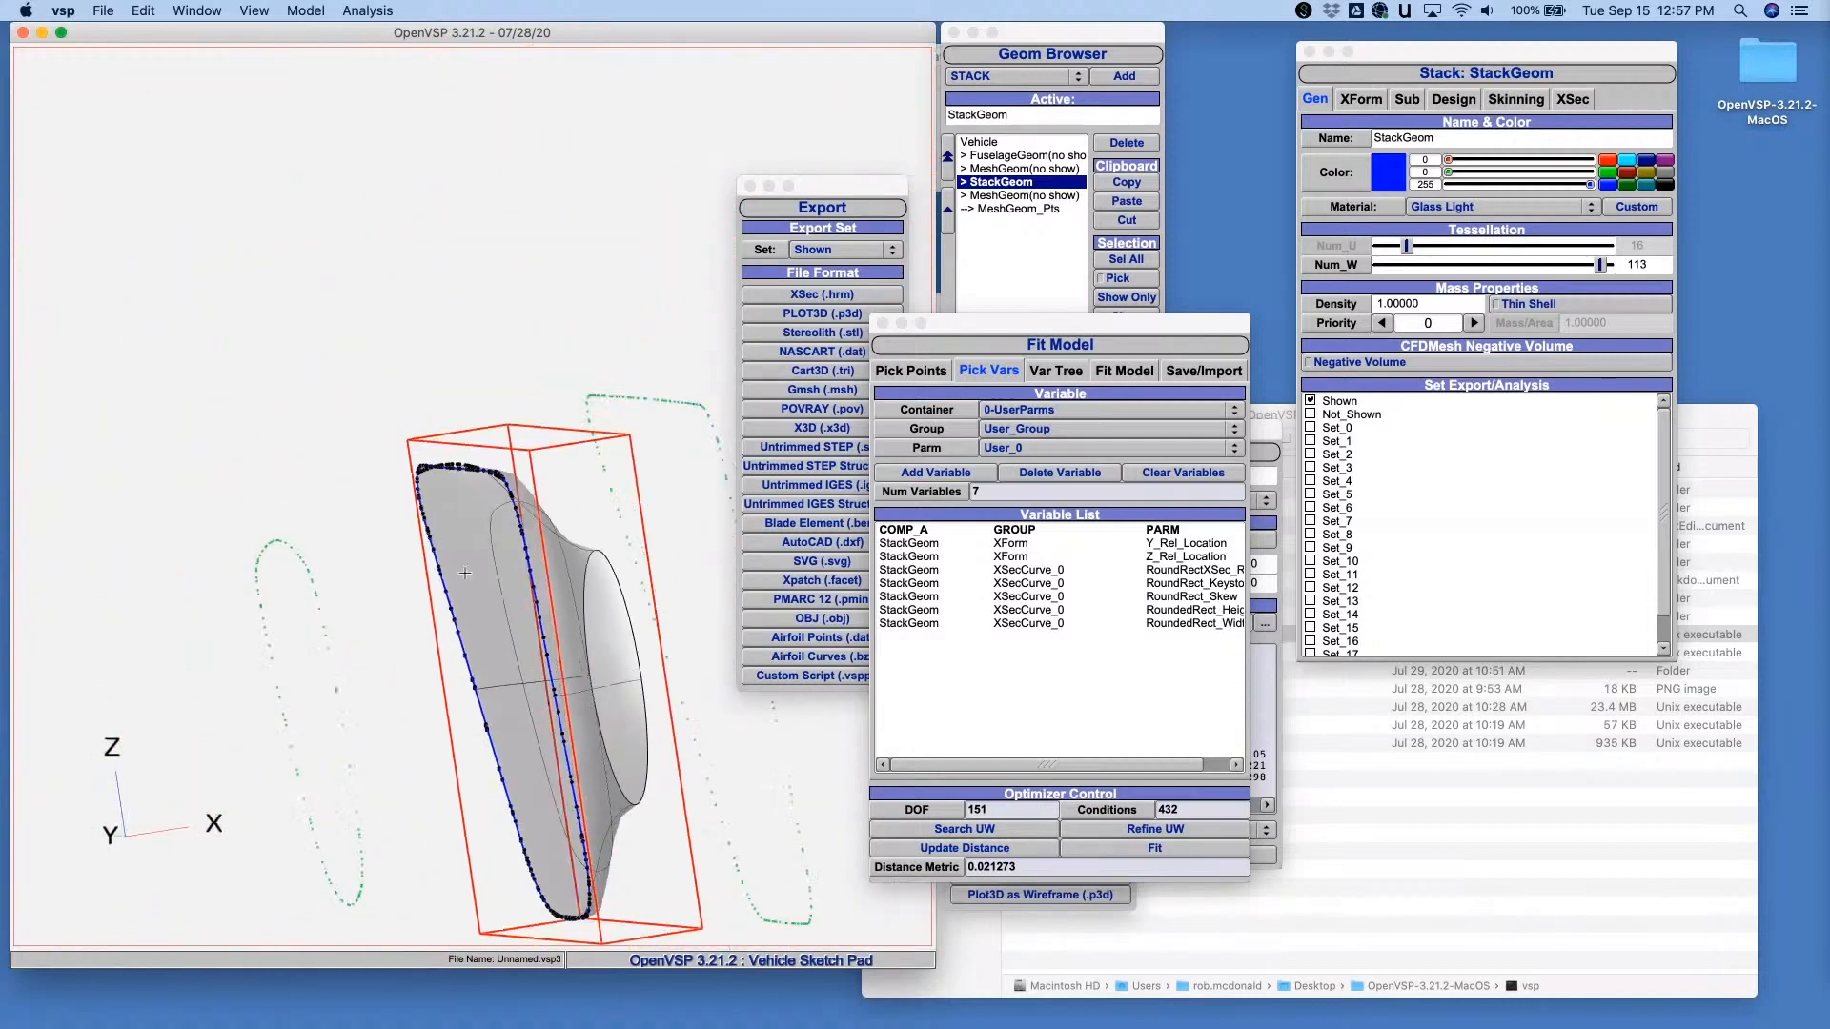
{"action": "left_click_drag", "start_coordinate": [486, 495], "coordinate": [610, 505]}
{"action": "middle_click_drag", "start_coordinate": [615, 477], "coordinate": [390, 342]}
{"action": "left_click_drag", "start_coordinate": [391, 341], "coordinate": [485, 326]}
{"action": "left_click_drag", "start_coordinate": [586, 440], "coordinate": [572, 456]}
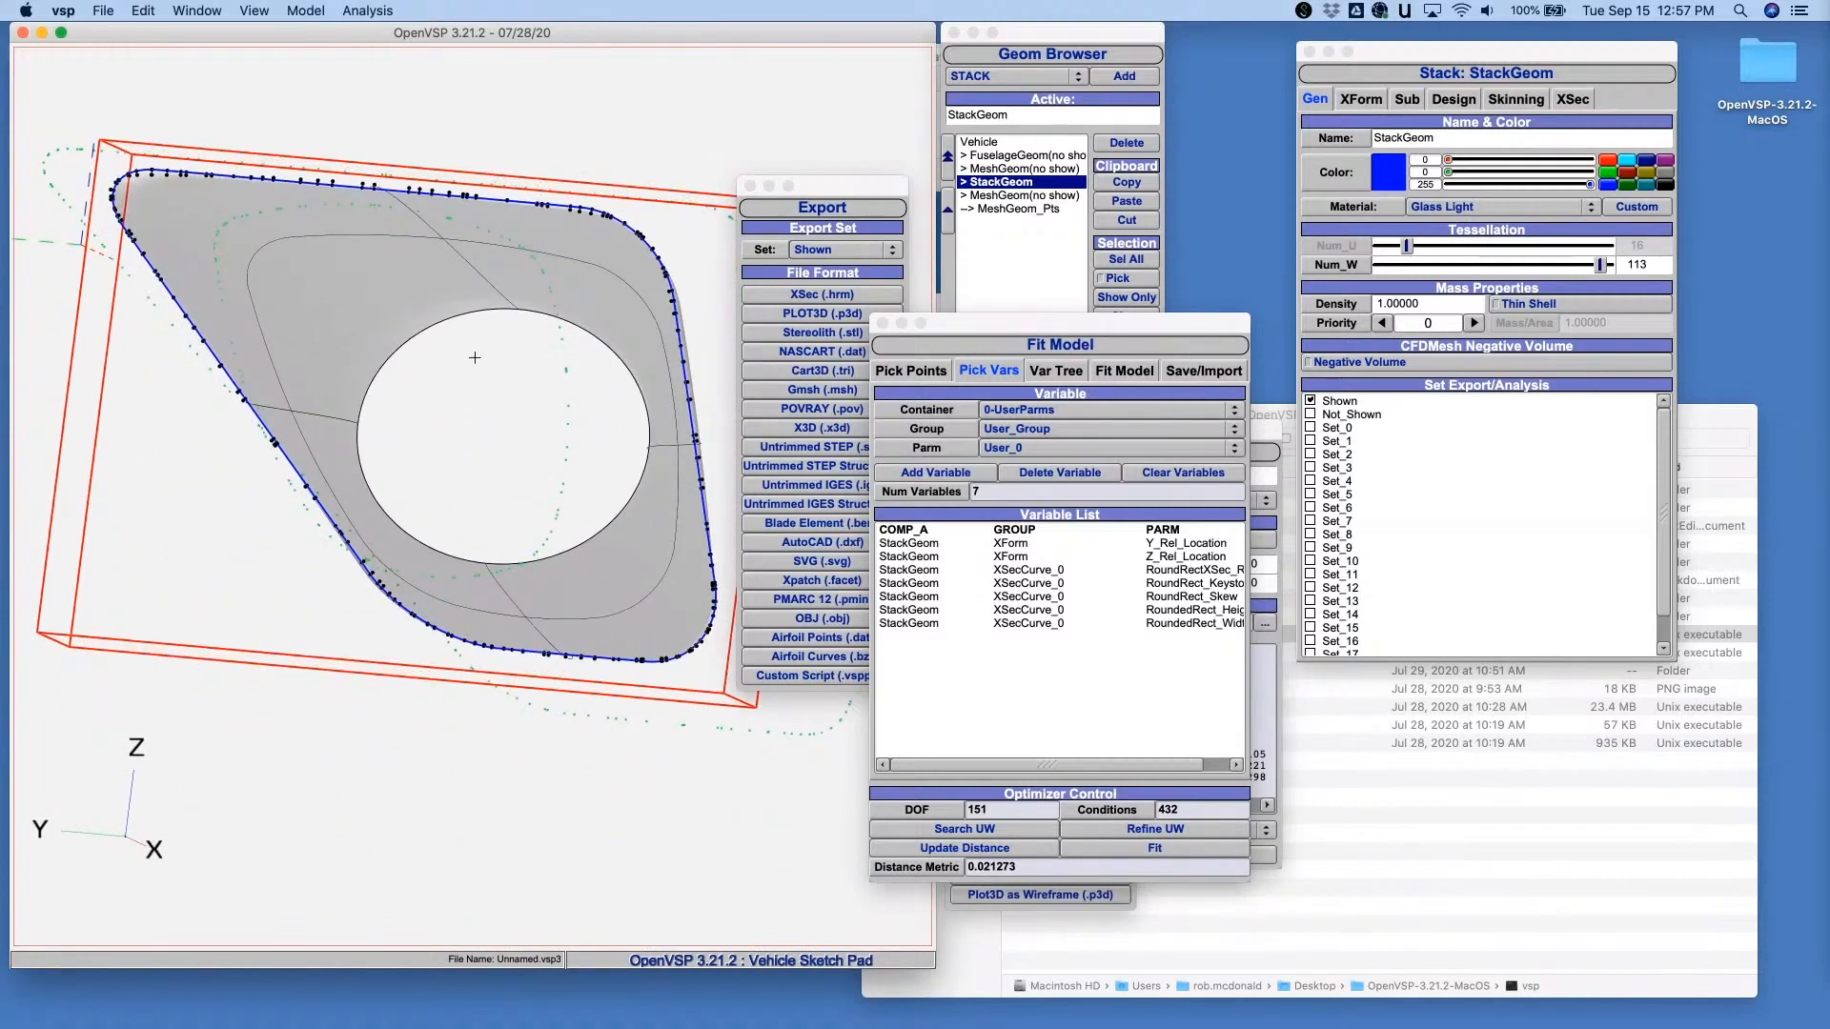
{"action": "left_click_drag", "start_coordinate": [475, 357], "coordinate": [419, 409]}
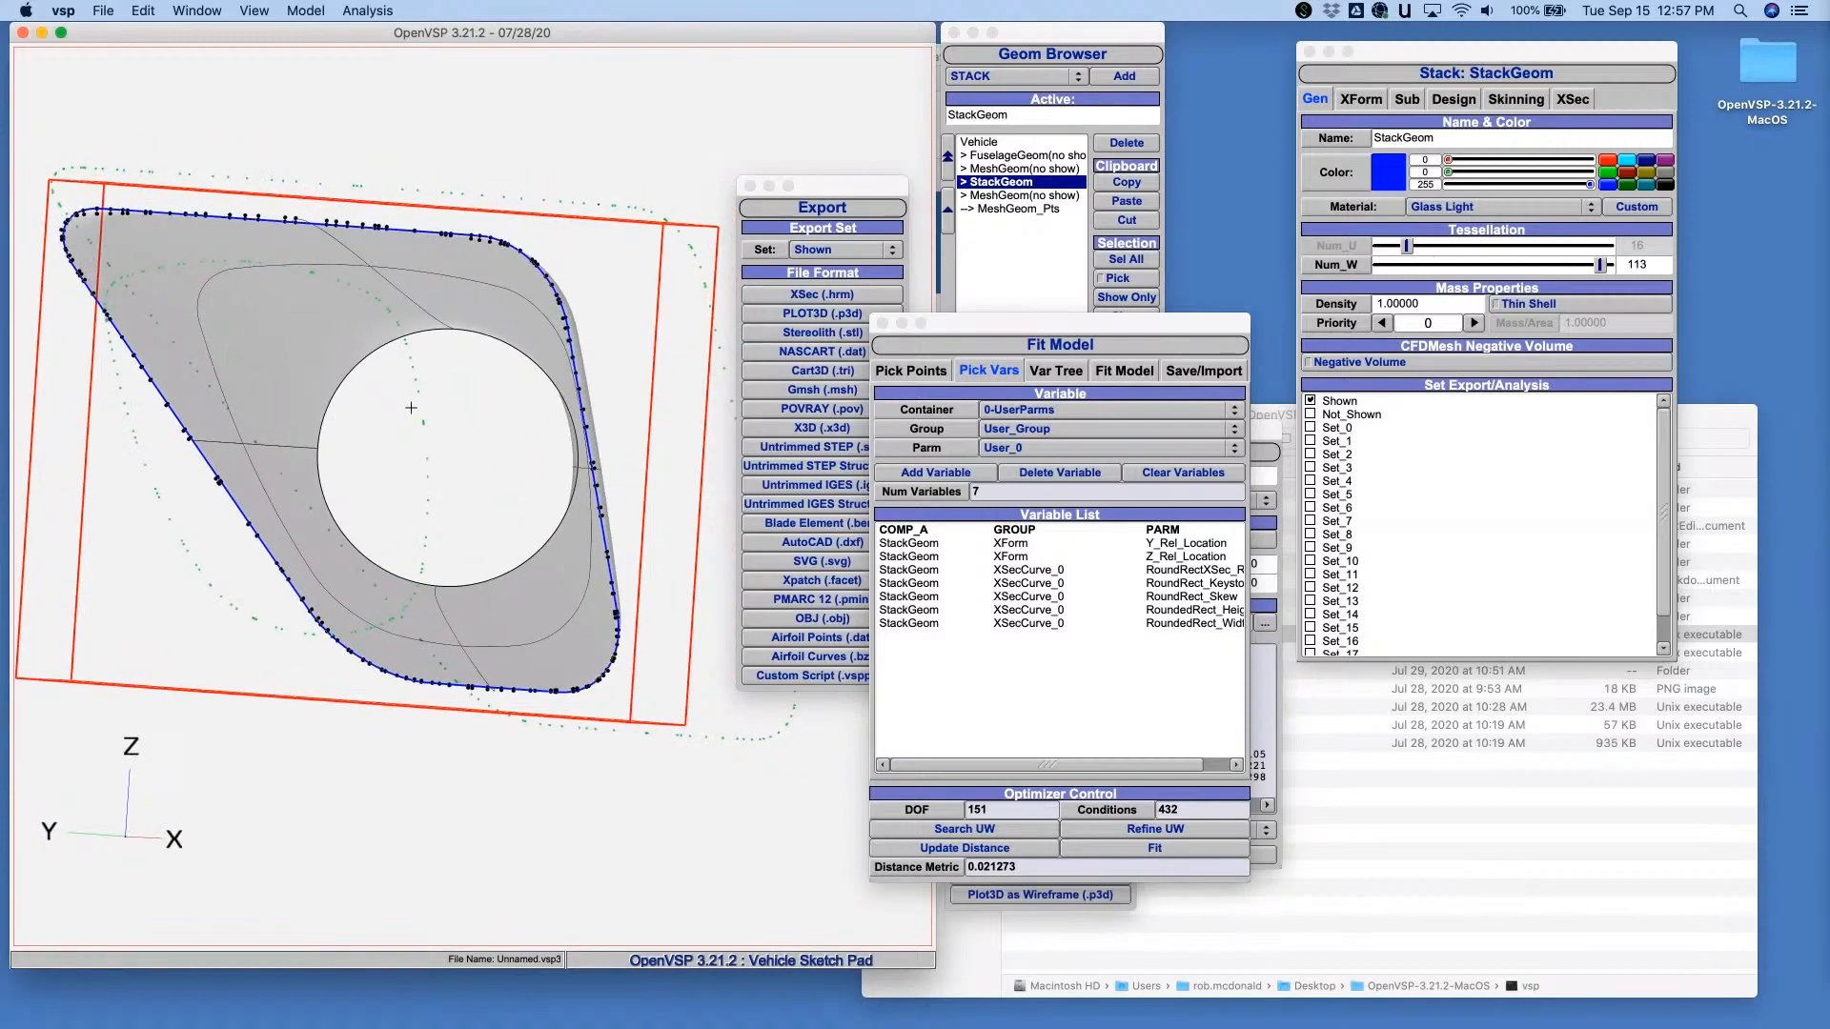
- Close the Export window, convert StackGeom's cross section 0 to an edit curve, and move the curve editor clear of the model
{"action": "left_click", "coordinate": [1573, 99]}
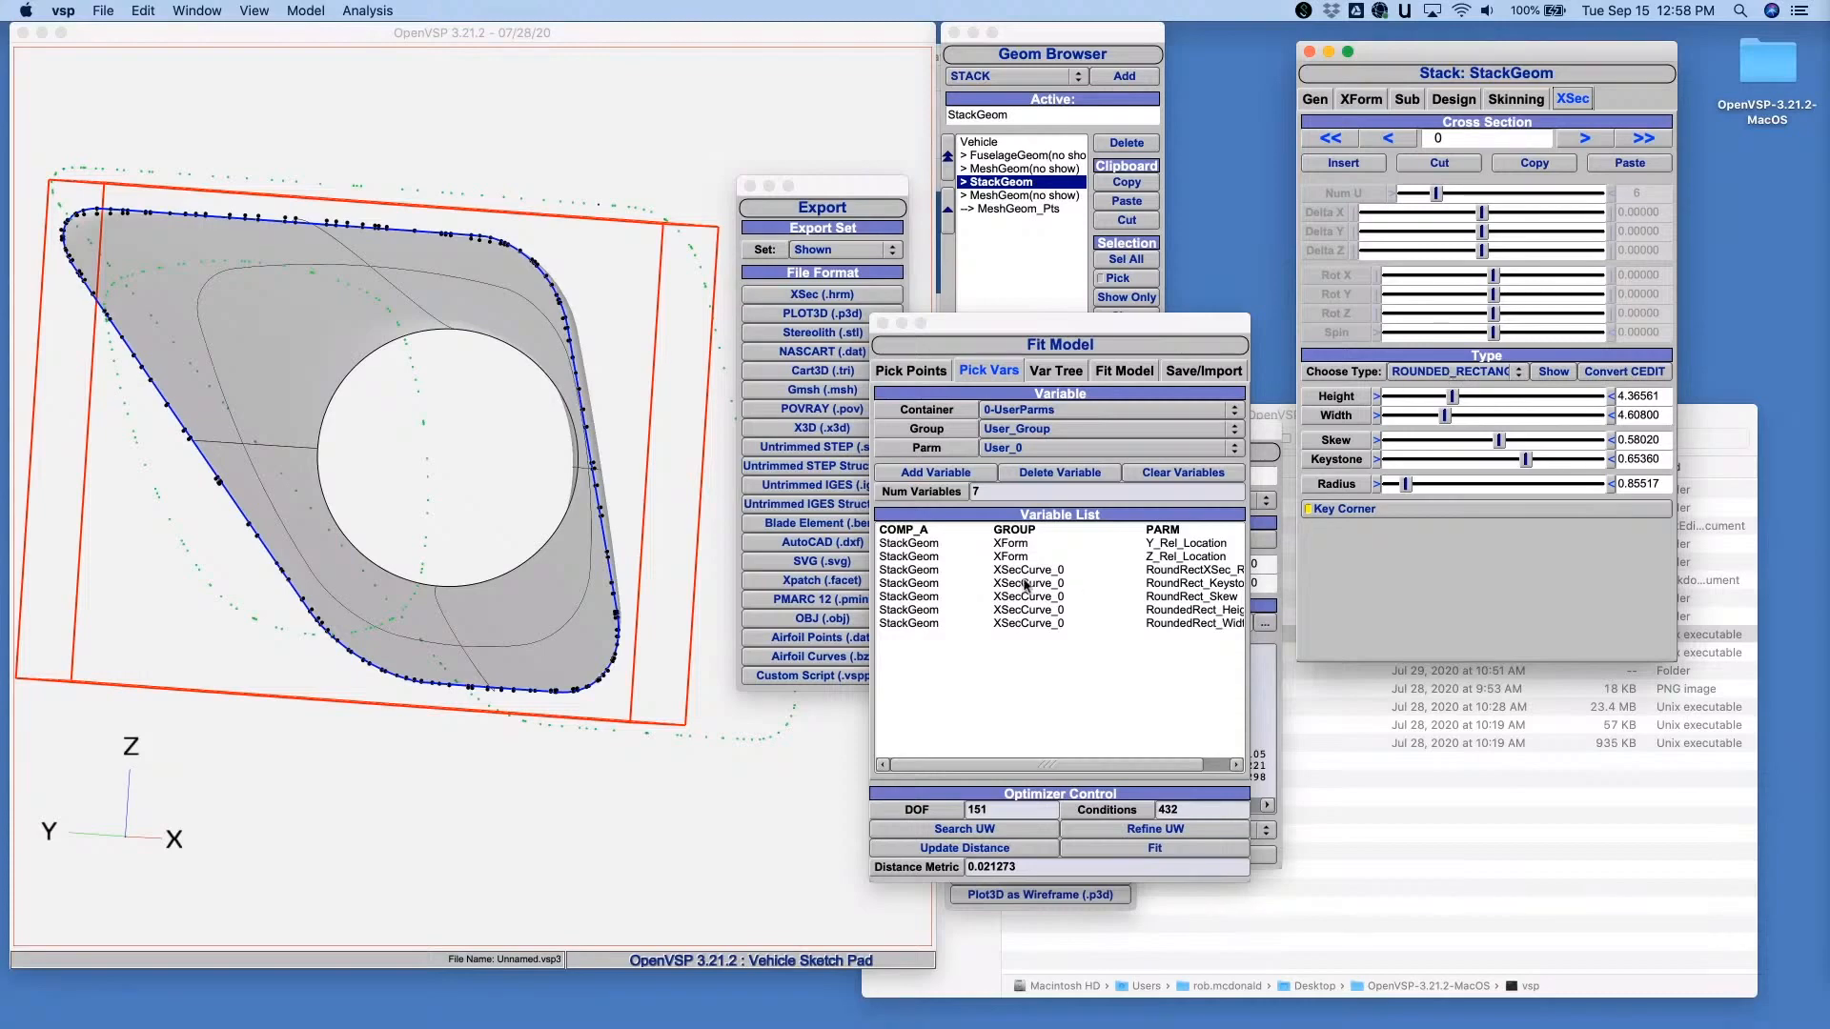
{"action": "left_click", "coordinate": [749, 185]}
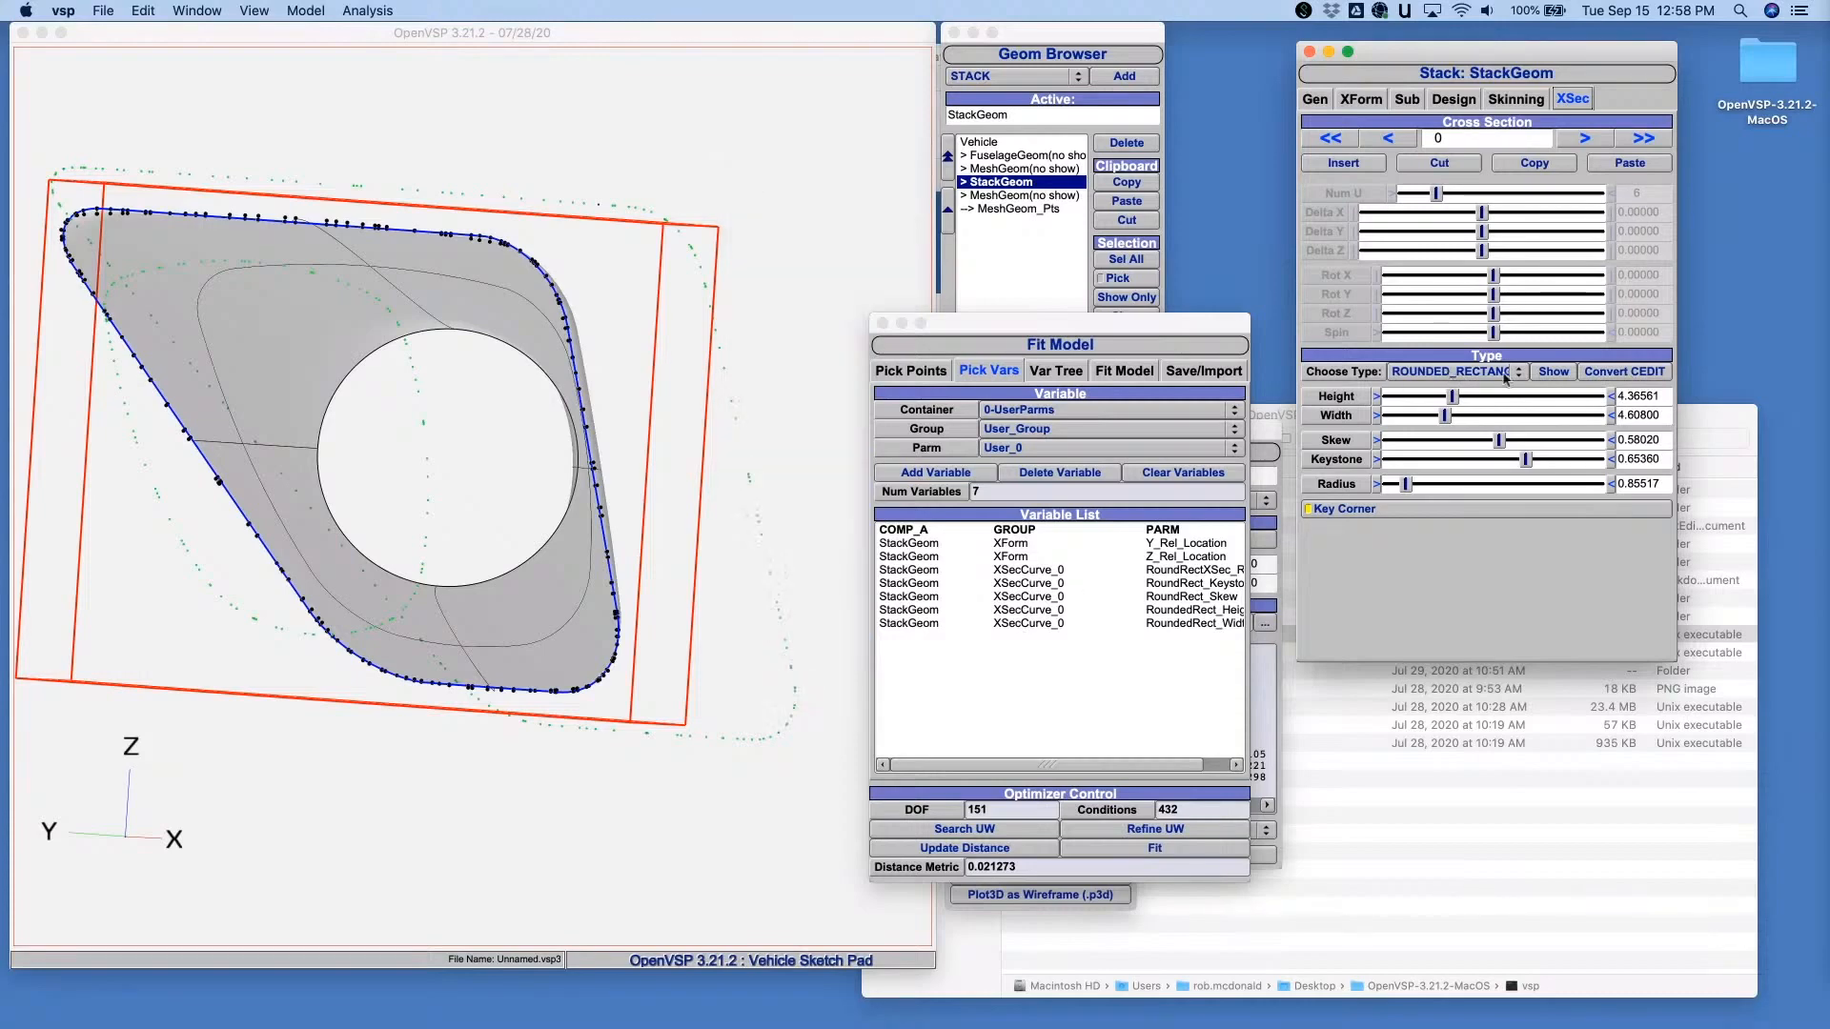
{"action": "left_click", "coordinate": [1620, 372]}
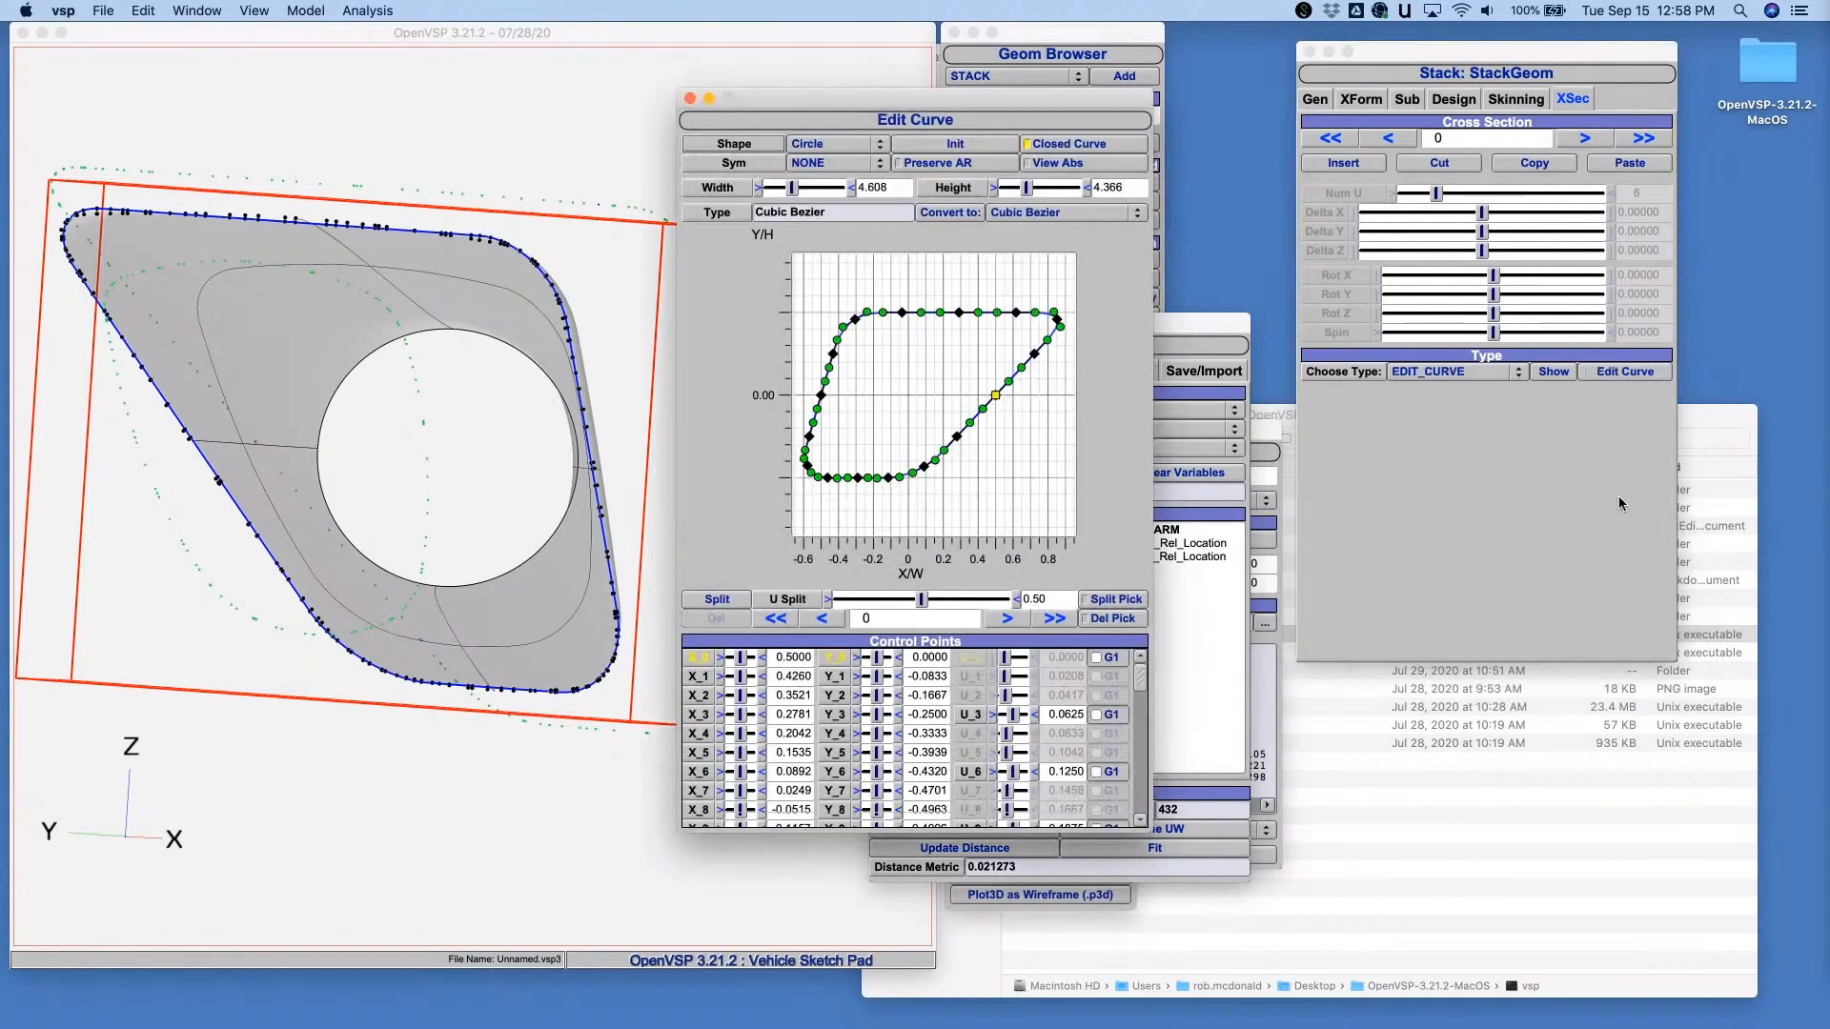
{"action": "left_click_drag", "start_coordinate": [986, 119], "coordinate": [1608, 238]}
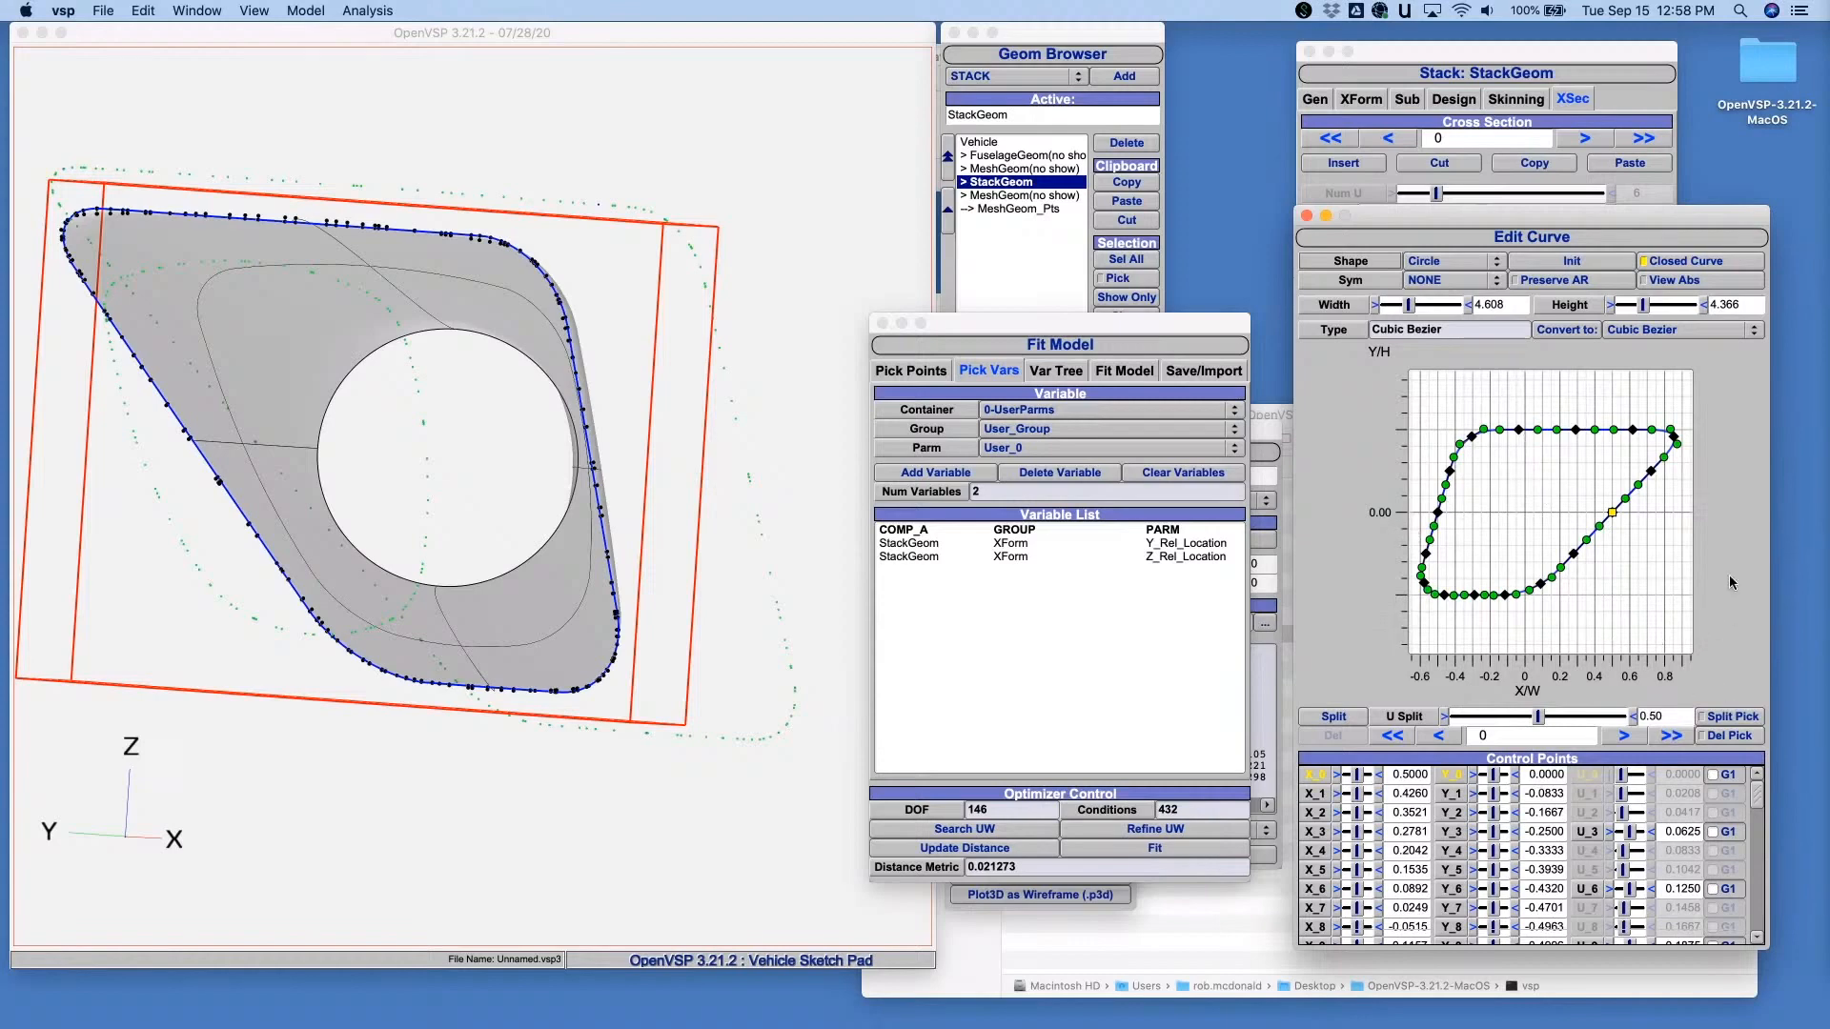
- Enable G1 continuity on control points 0, 3, 6, 9, 12 and 15 of the edit curve
{"action": "scroll", "coordinate": [1731, 584], "scroll_direction": "down", "scroll_amount": 3}
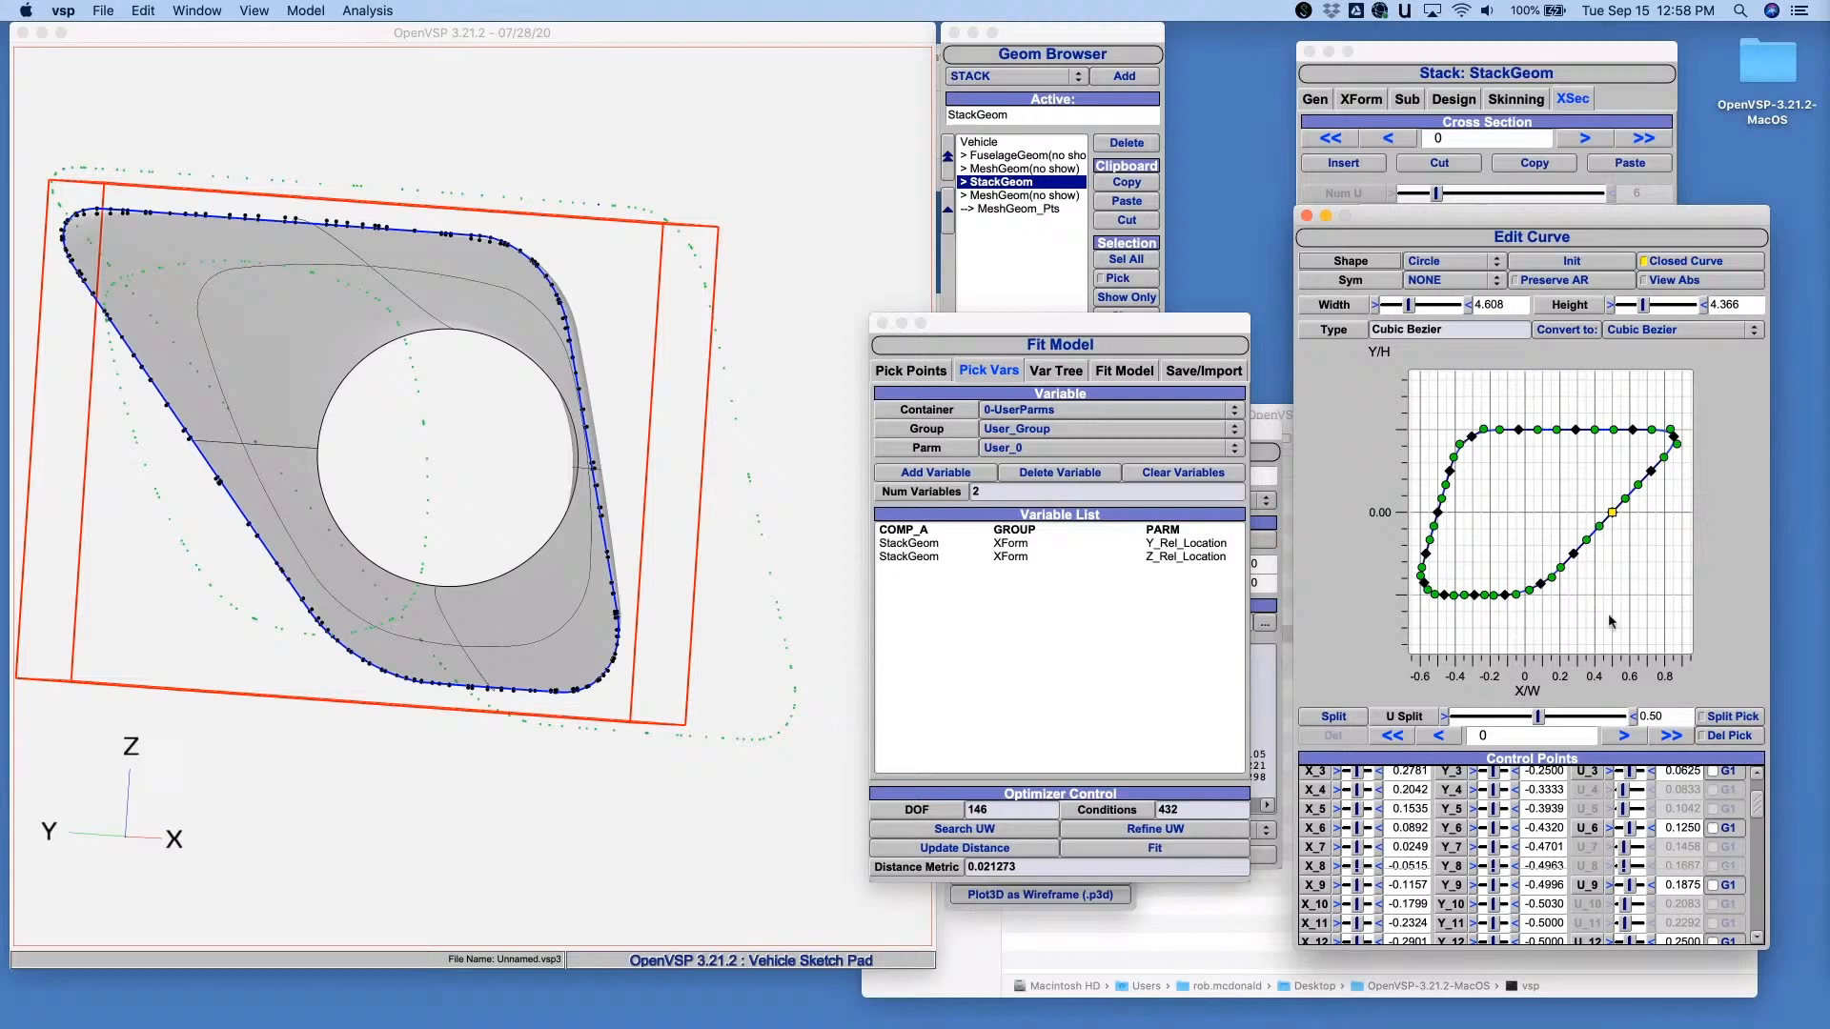
{"action": "scroll", "coordinate": [1706, 581], "scroll_direction": "up", "scroll_amount": 2}
{"action": "scroll", "coordinate": [1705, 589], "scroll_direction": "up", "scroll_amount": 1}
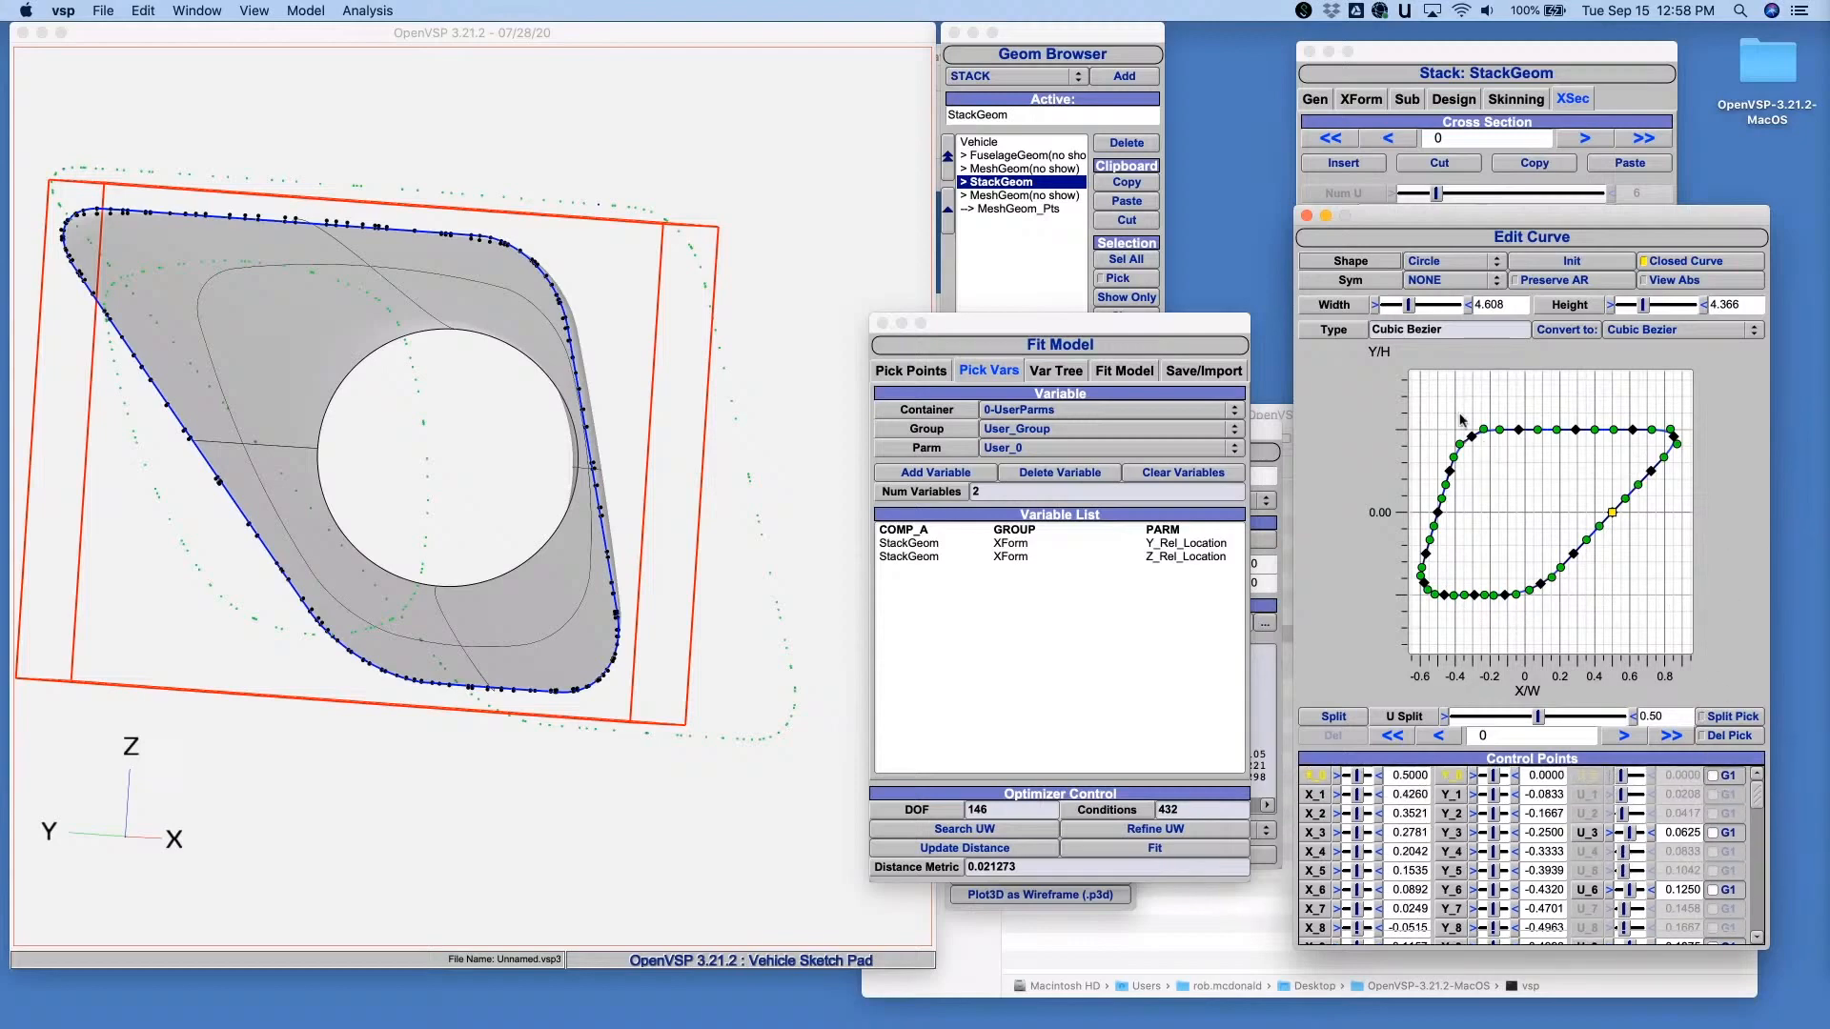
{"action": "left_click", "coordinate": [1714, 776]}
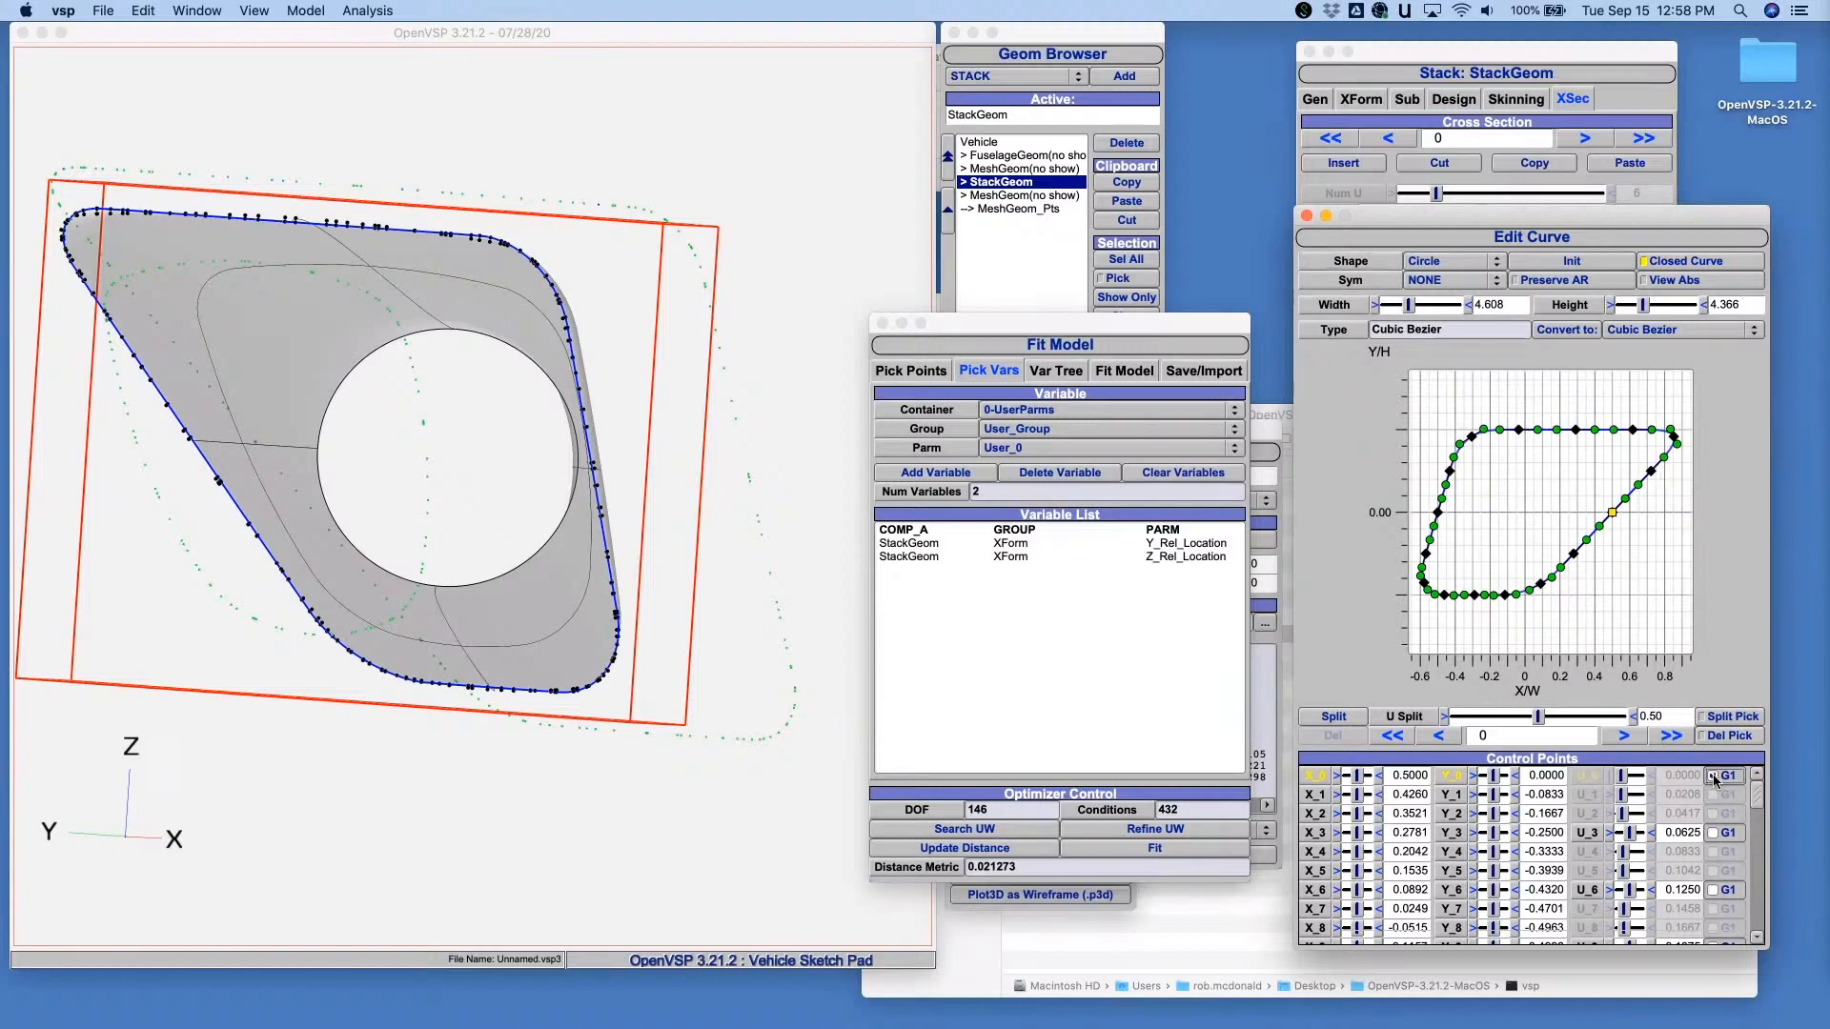
{"action": "left_click", "coordinate": [1714, 833]}
{"action": "left_click", "coordinate": [1714, 890]}
{"action": "scroll", "coordinate": [1713, 893], "scroll_direction": "down", "scroll_amount": 4}
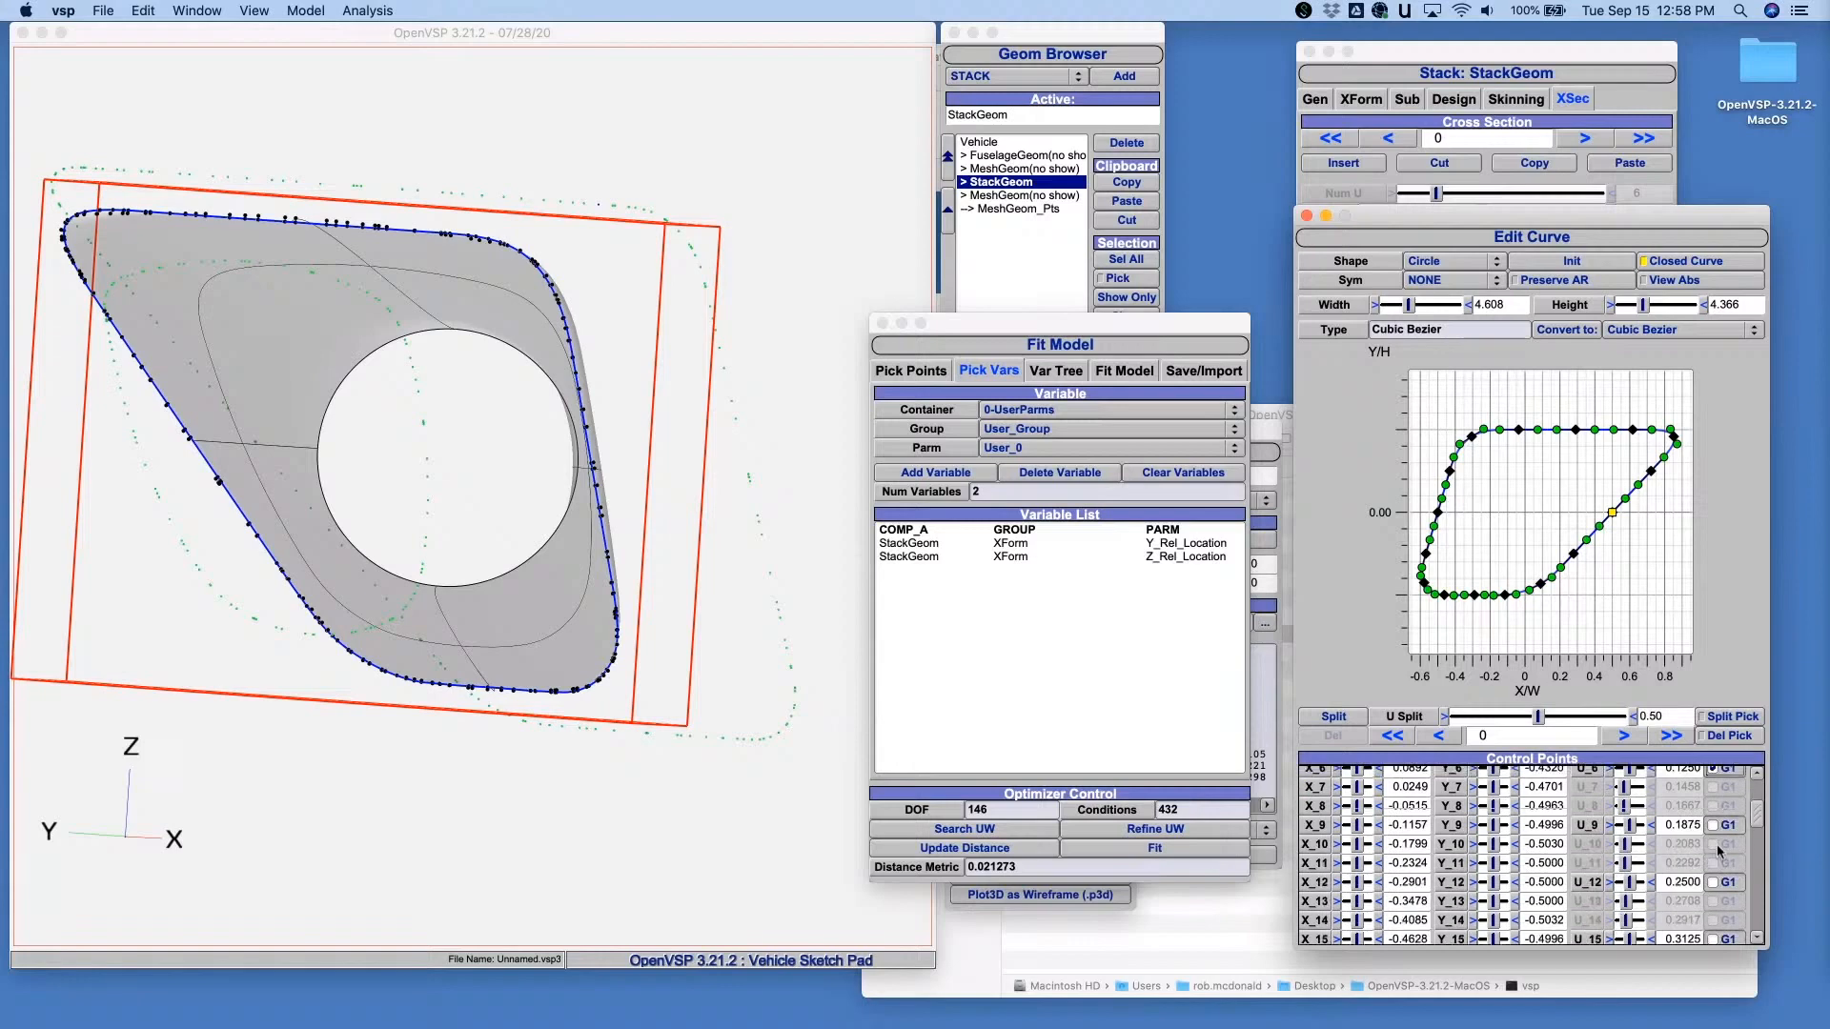
{"action": "left_click", "coordinate": [1713, 826]}
{"action": "left_click", "coordinate": [1713, 882]}
{"action": "scroll", "coordinate": [1721, 887], "scroll_direction": "down", "scroll_amount": 3}
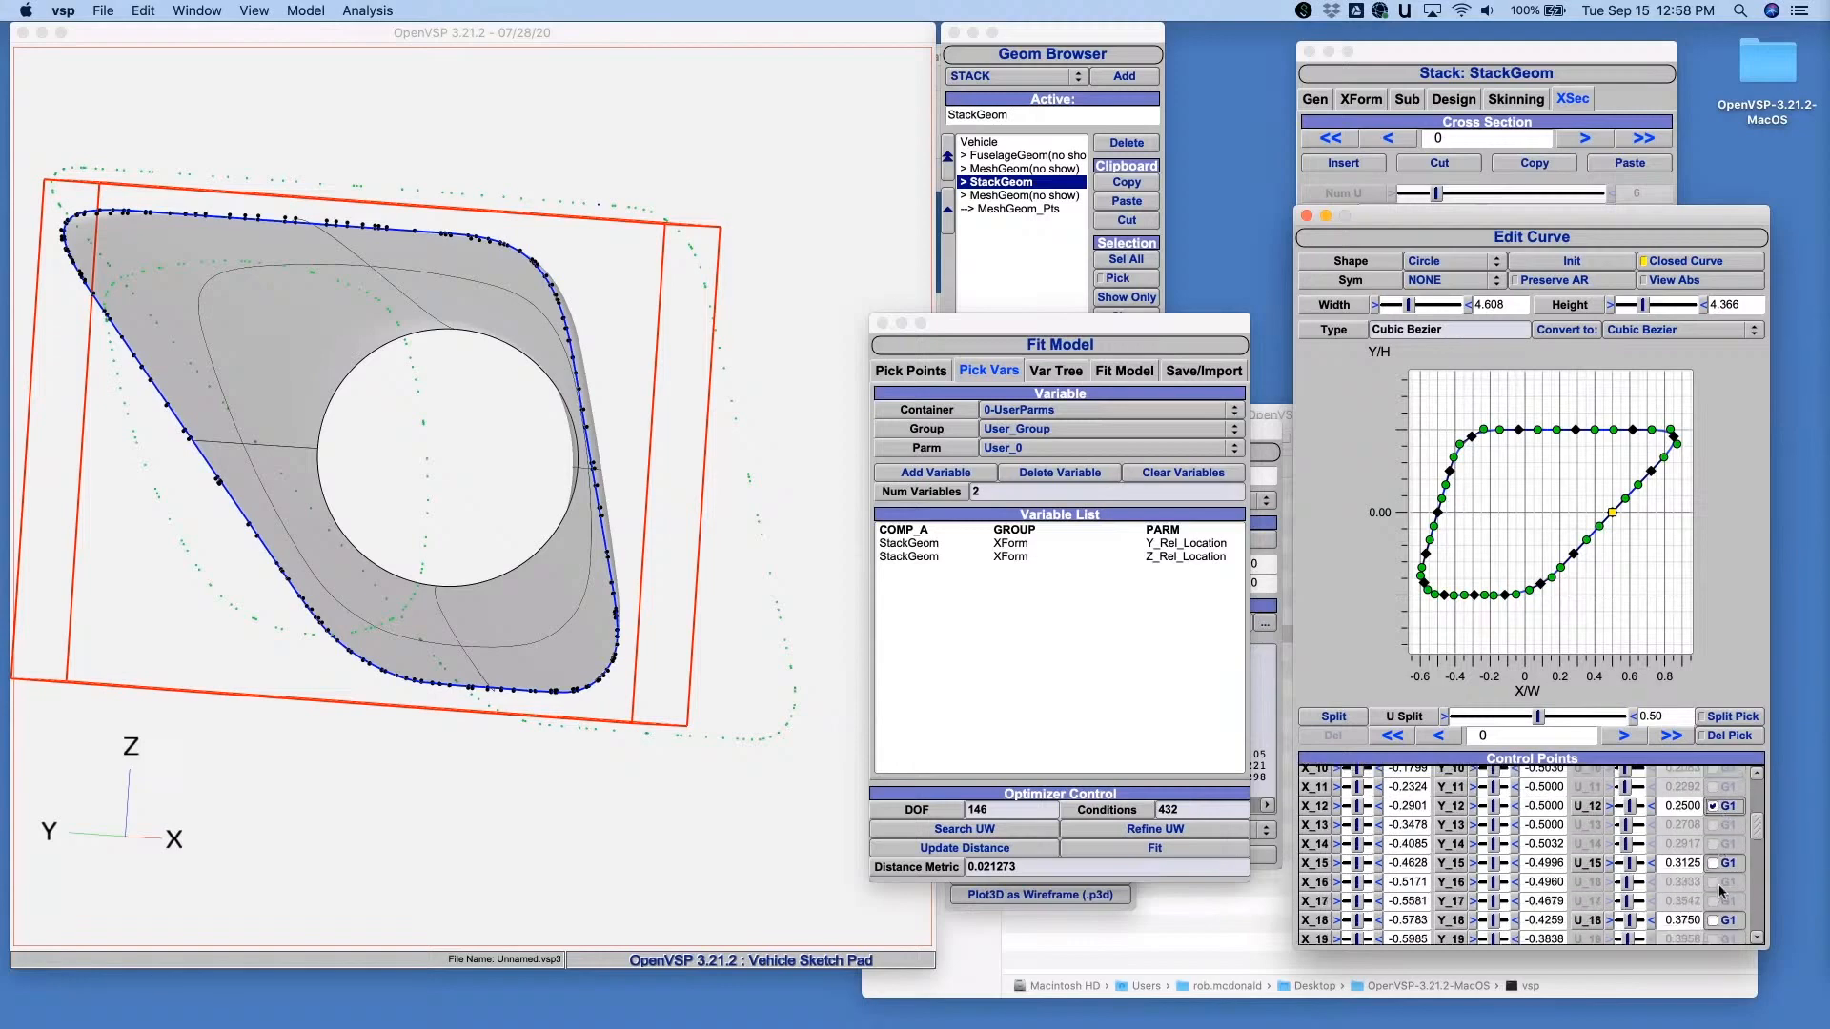
{"action": "left_click", "coordinate": [1713, 863]}
{"action": "scroll", "coordinate": [1715, 886], "scroll_direction": "down", "scroll_amount": 8}
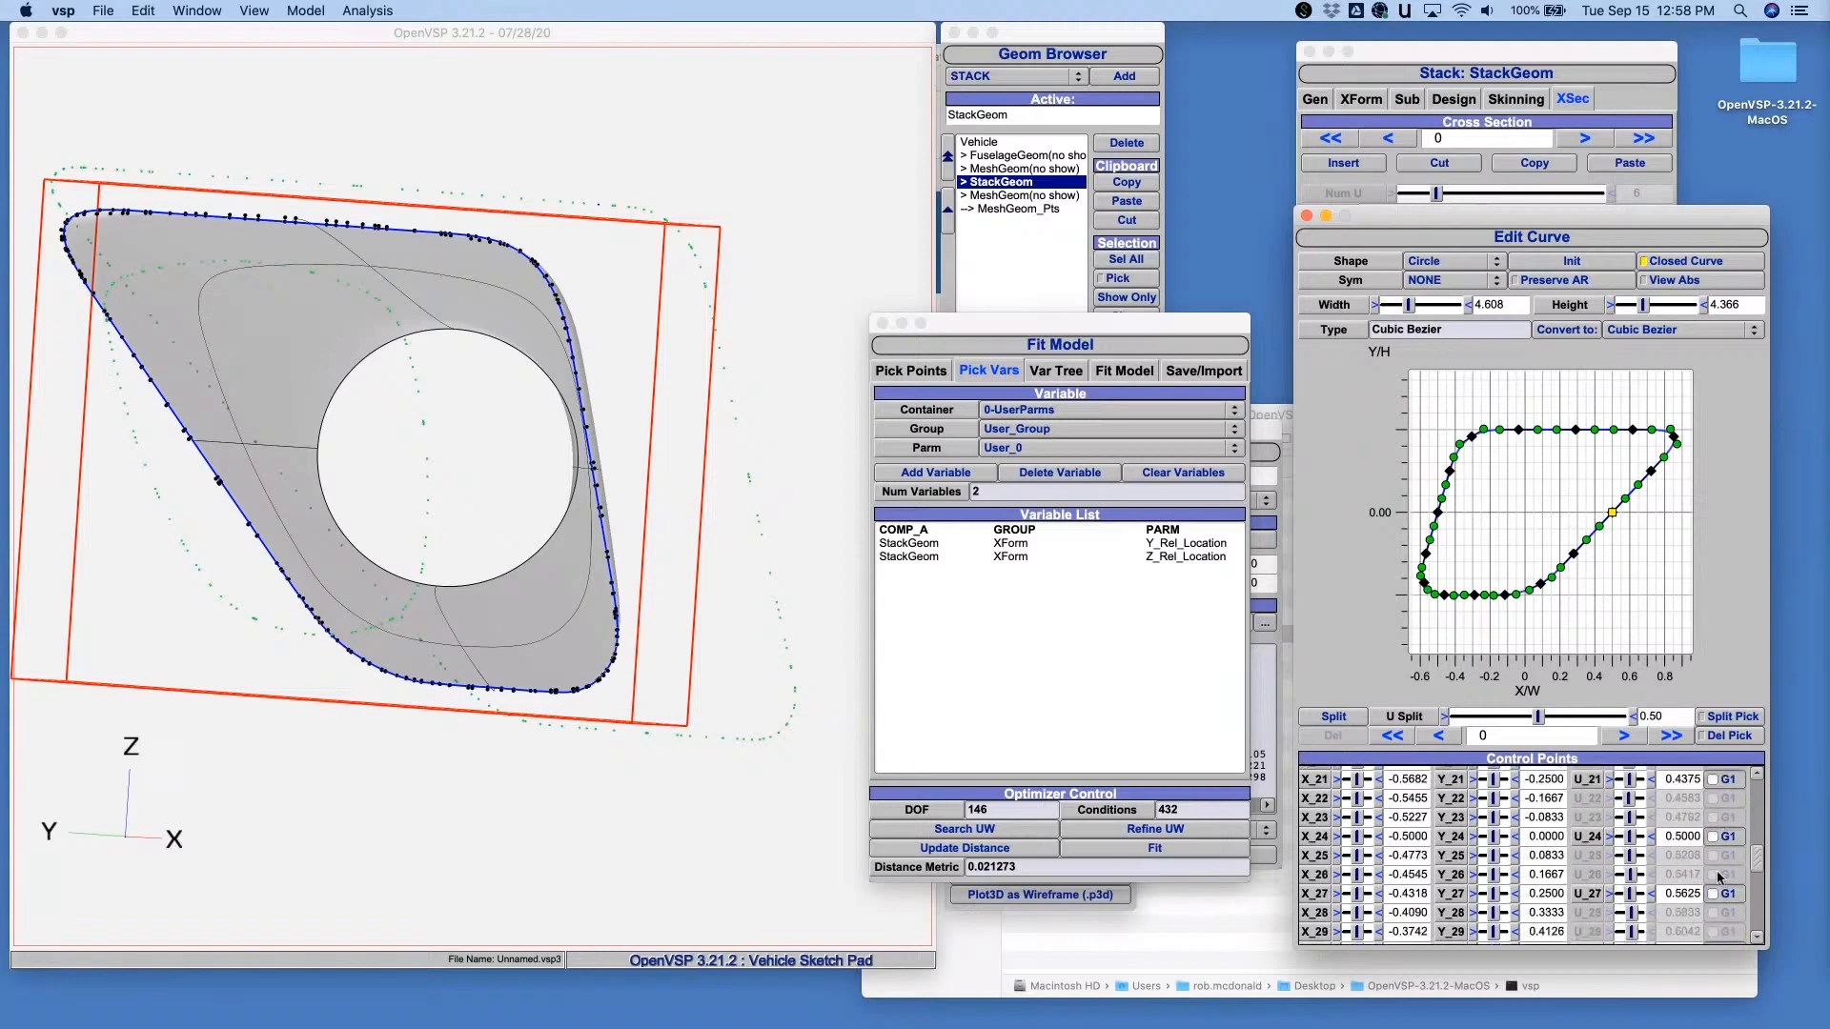
- Enable G1 continuity on control points 27, 30, 33, 36, 39, 42 and 45
{"action": "left_click", "coordinate": [1713, 894]}
{"action": "scroll", "coordinate": [1716, 882], "scroll_direction": "down", "scroll_amount": 6}
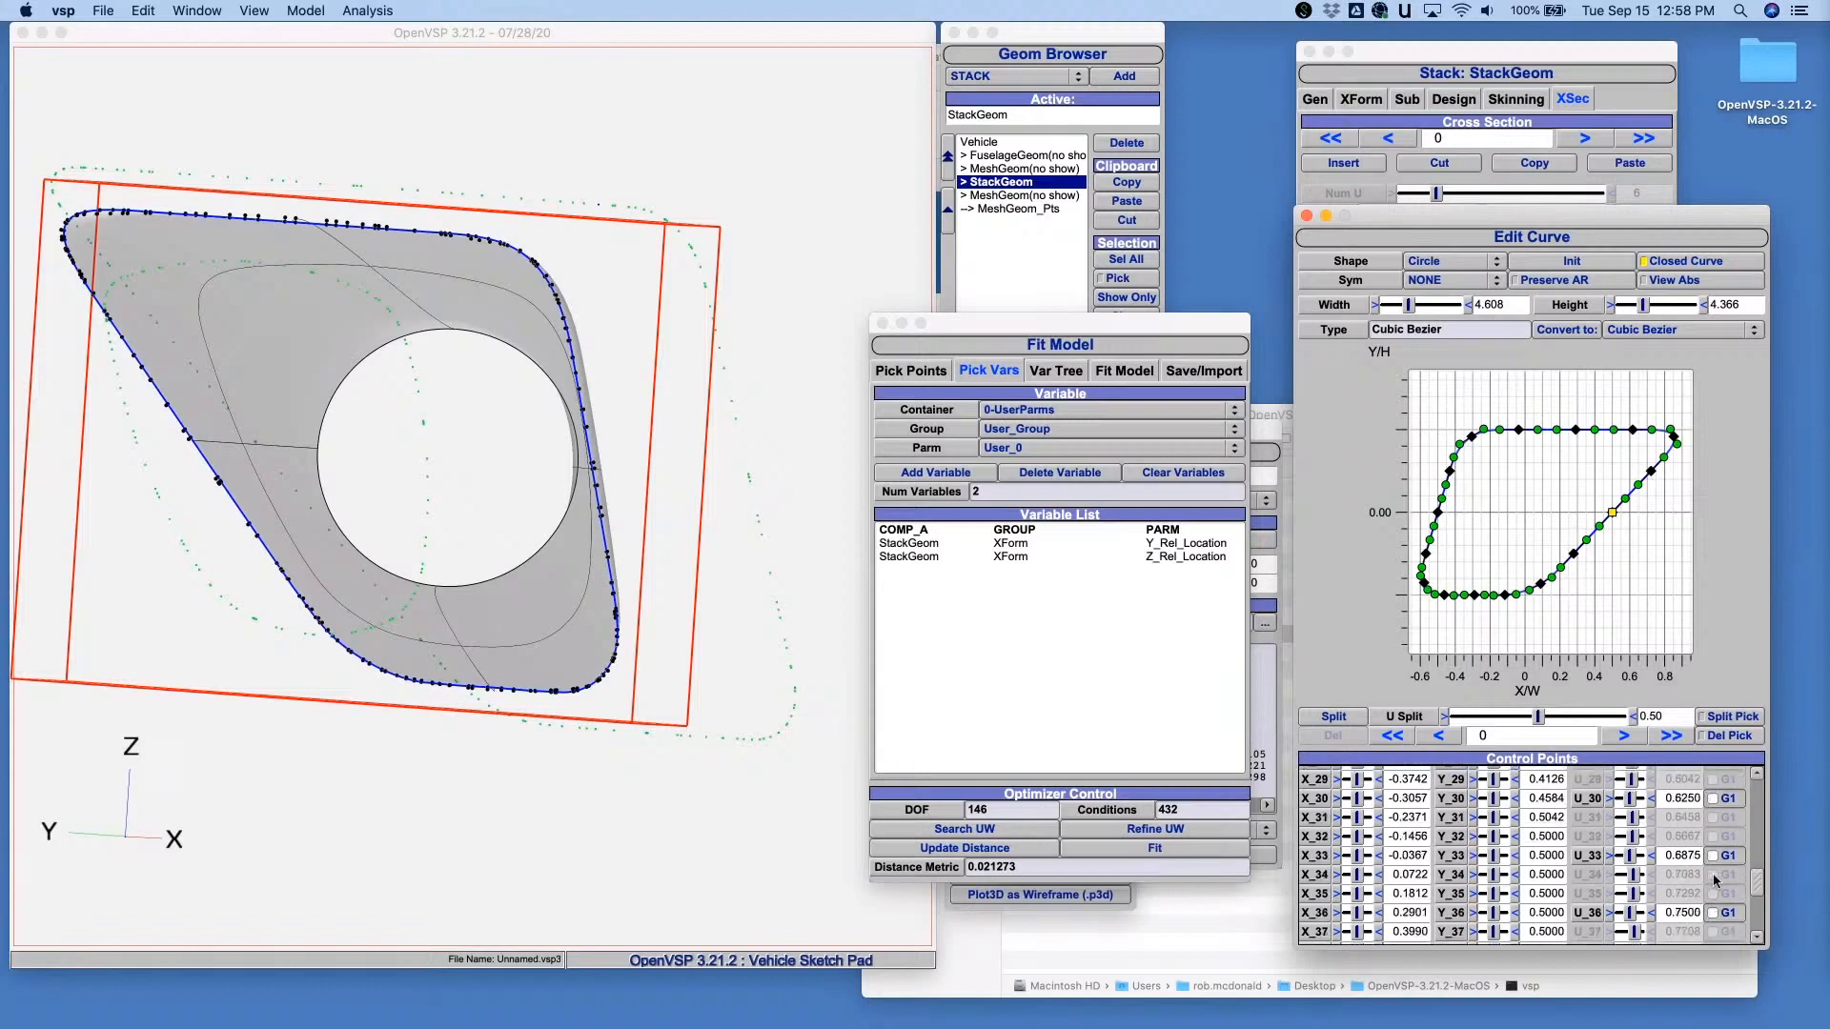
{"action": "left_click", "coordinate": [1713, 855]}
{"action": "left_click", "coordinate": [1713, 799]}
{"action": "left_click", "coordinate": [1713, 912]}
{"action": "scroll", "coordinate": [1716, 886], "scroll_direction": "down", "scroll_amount": 5}
{"action": "left_click", "coordinate": [1713, 847]}
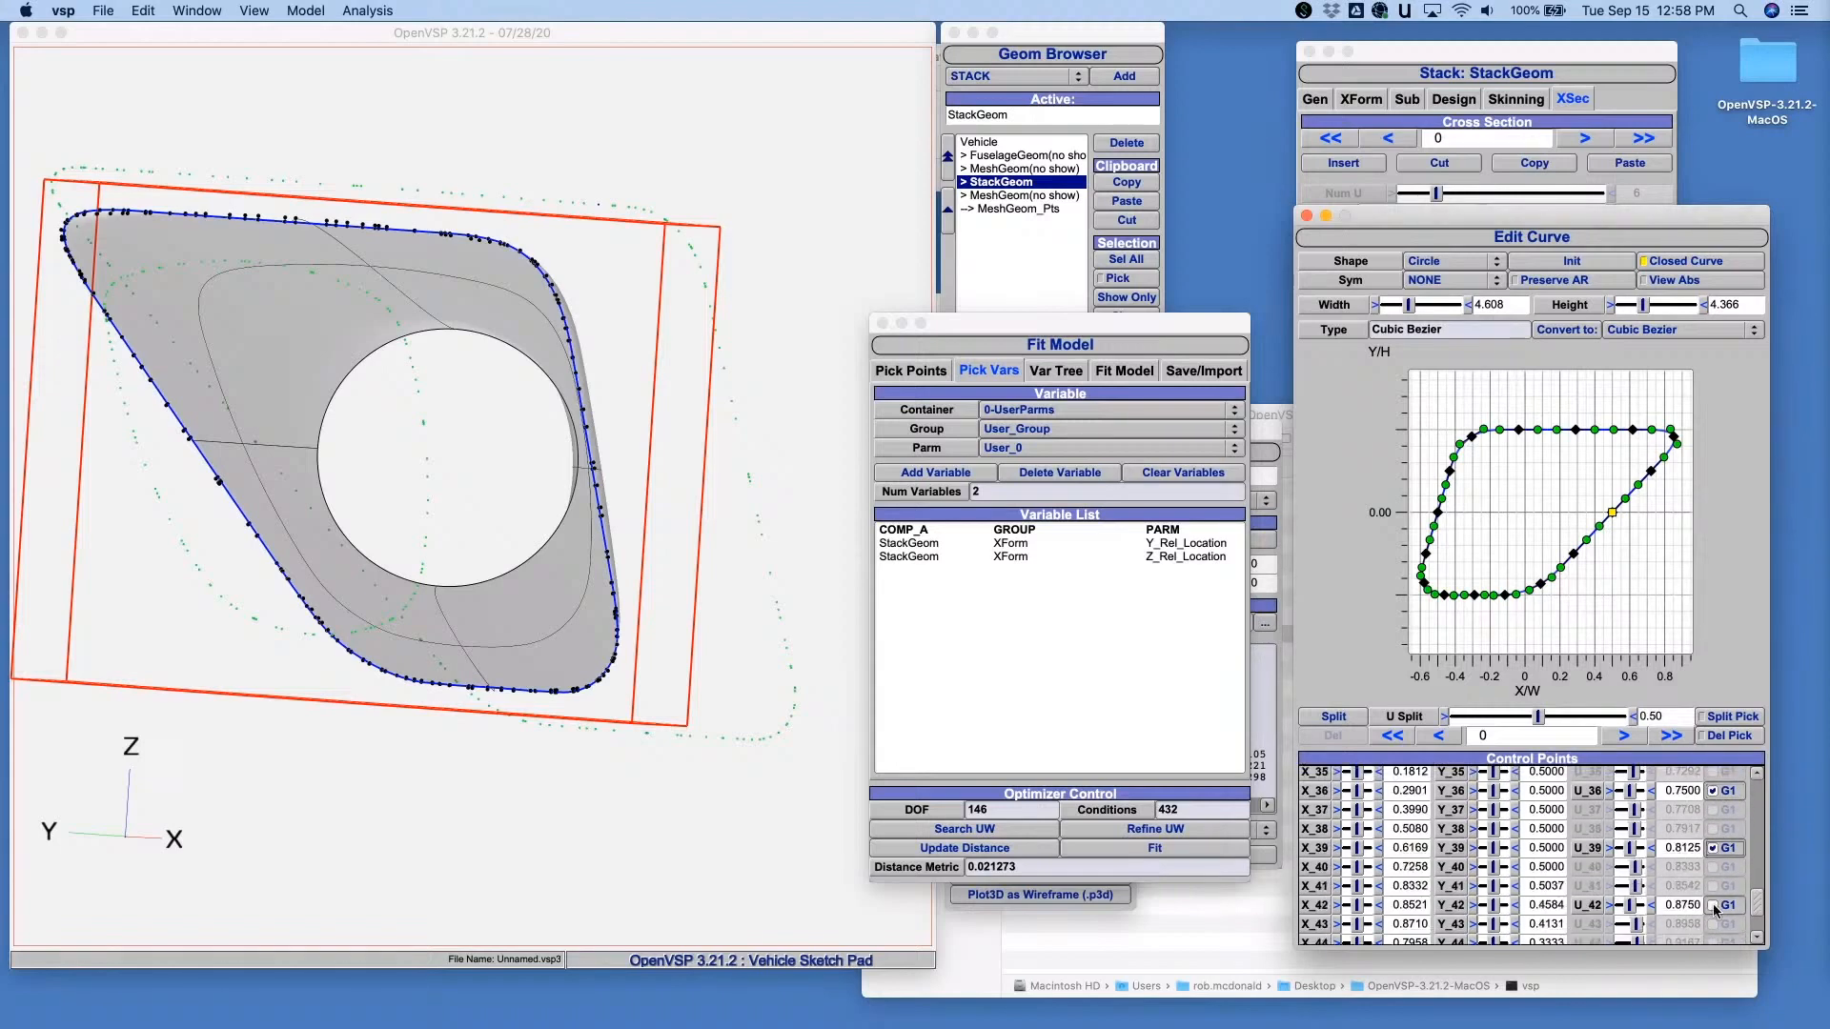
{"action": "left_click", "coordinate": [1712, 904]}
{"action": "scroll", "coordinate": [1715, 910], "scroll_direction": "down", "scroll_amount": 3}
{"action": "left_click", "coordinate": [1713, 886]}
{"action": "scroll", "coordinate": [1721, 925], "scroll_direction": "down", "scroll_amount": 1}
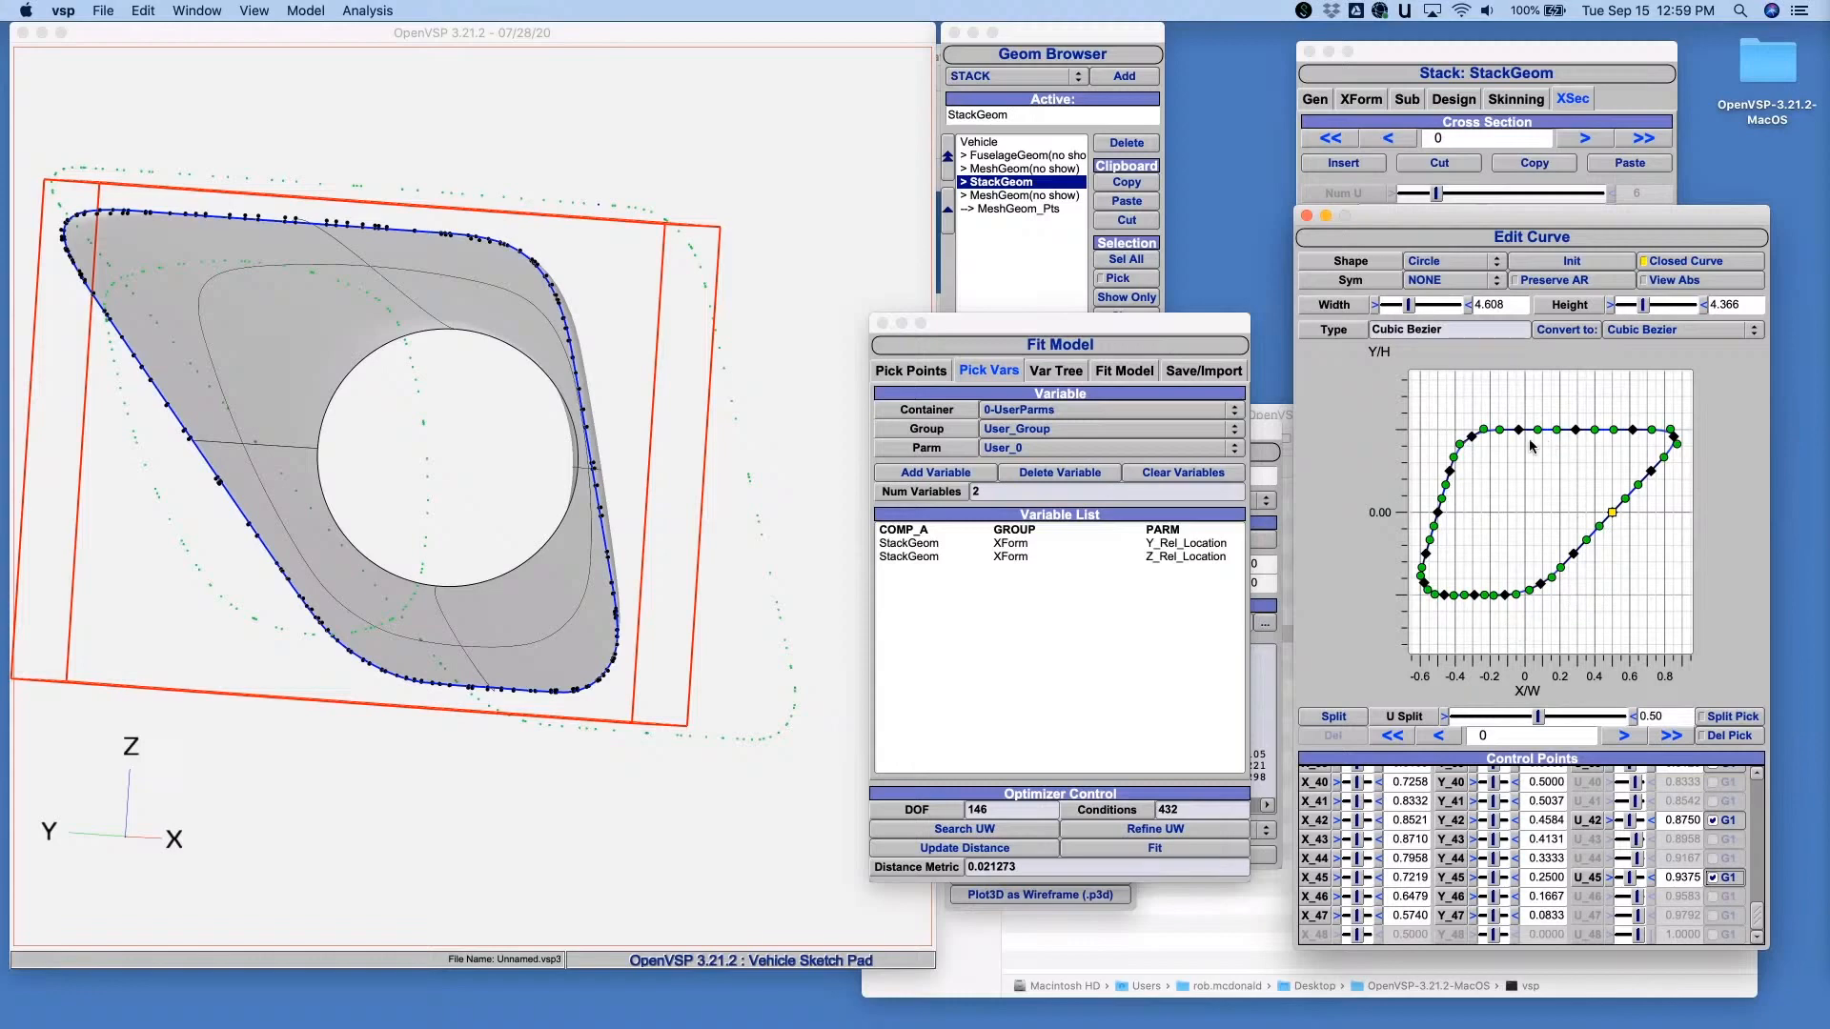
- Delete mid-edge control points 36, 24 and 12 from the curve, and nudge point 0 to about X 0.483, Y 0.012
{"action": "left_click", "coordinate": [1705, 735]}
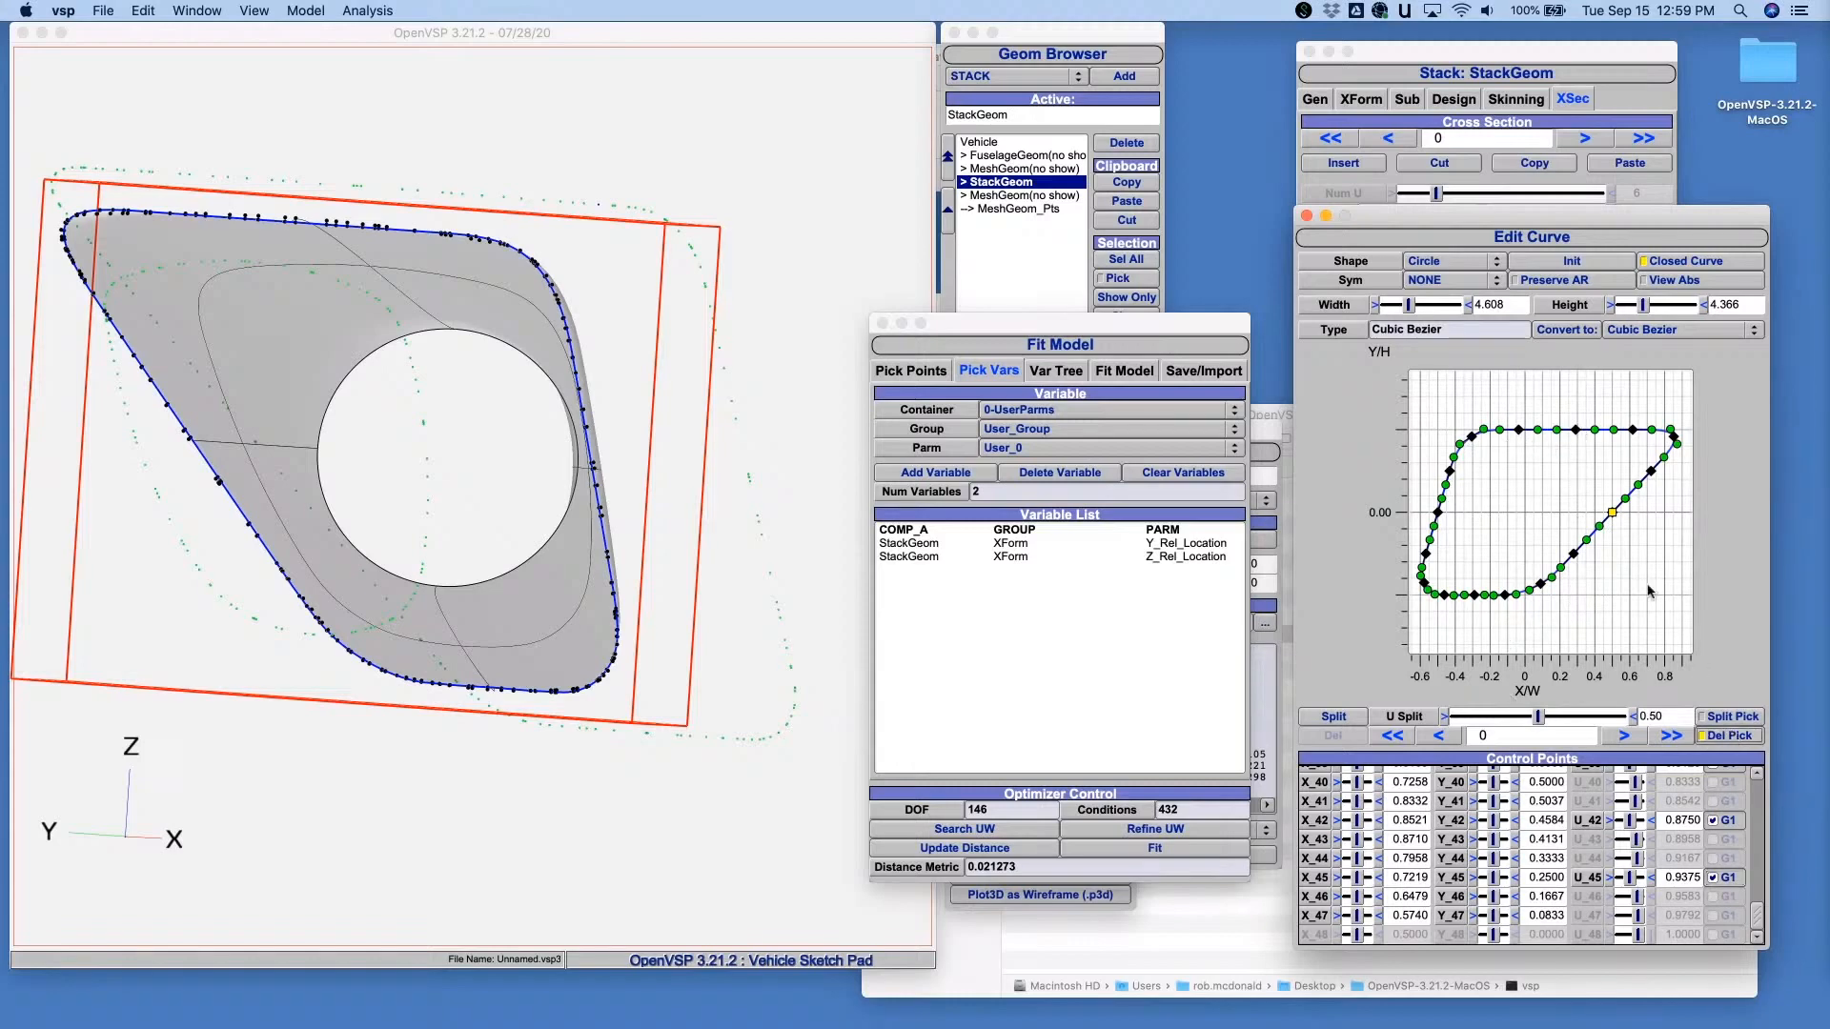
{"action": "left_click", "coordinate": [1576, 431]}
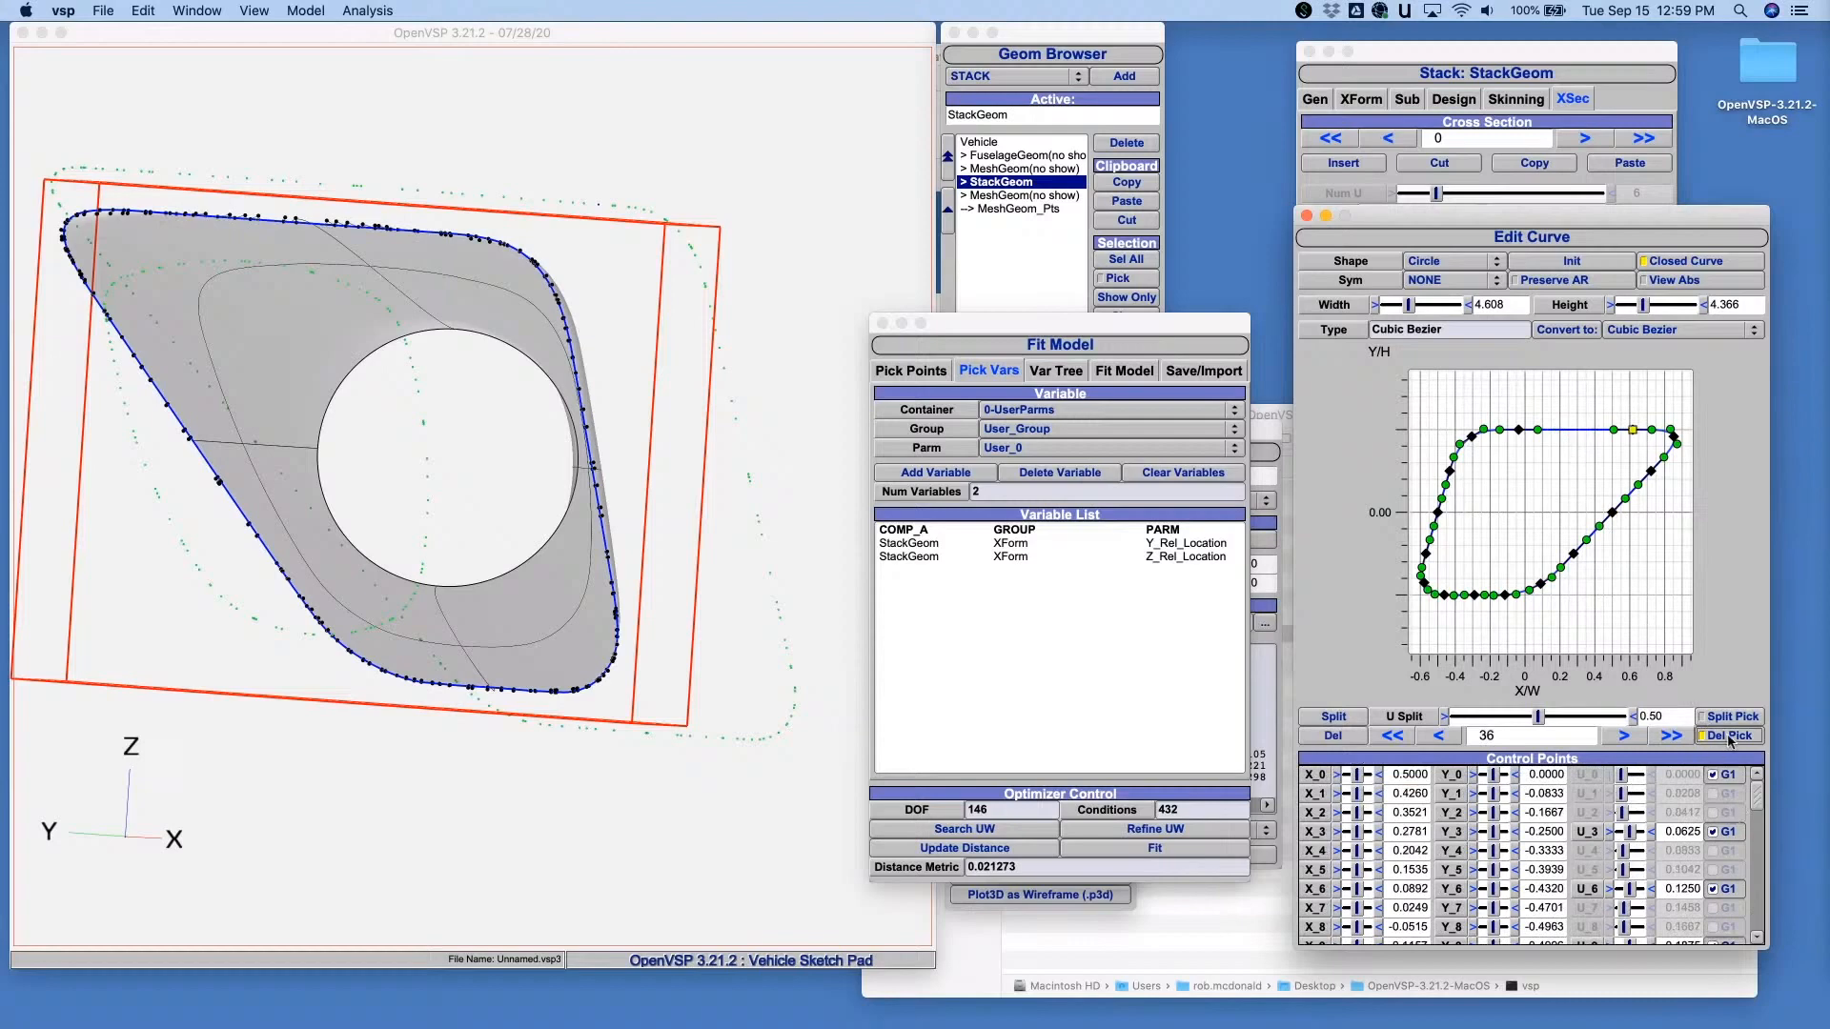
{"action": "left_click", "coordinate": [1611, 516]}
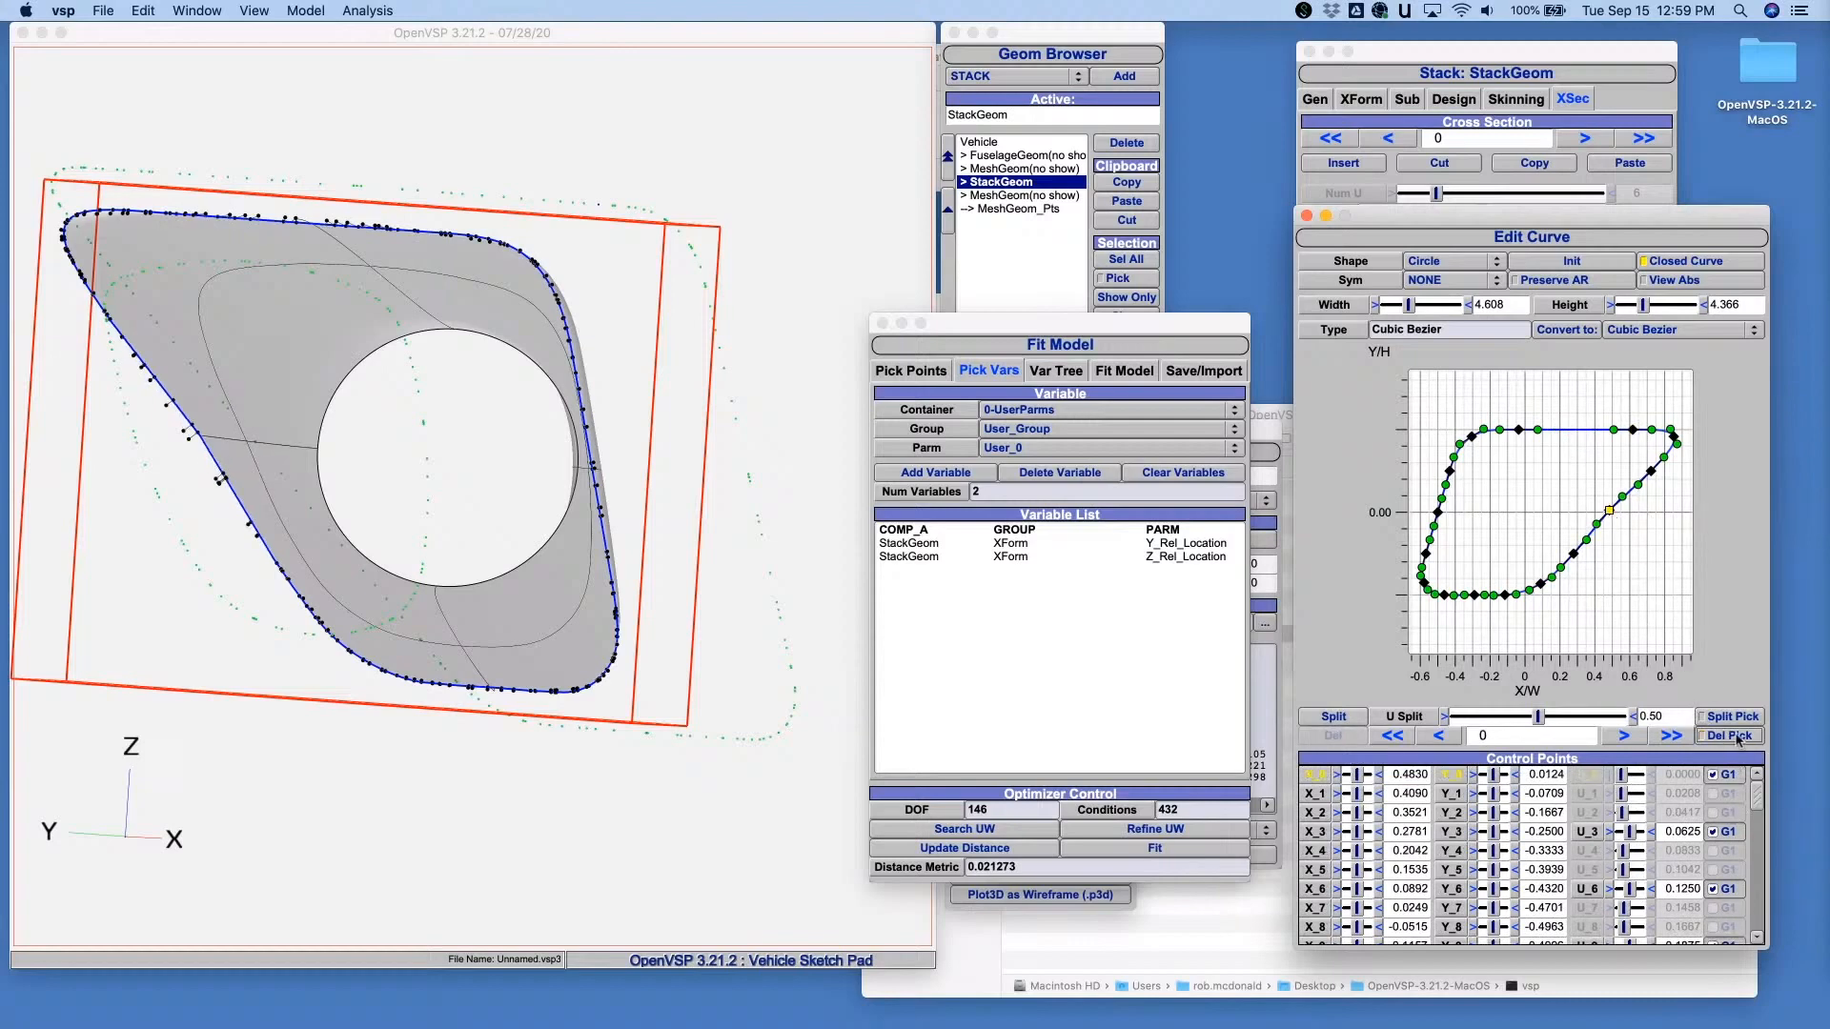
{"action": "left_click", "coordinate": [1438, 513]}
{"action": "left_click", "coordinate": [1727, 738]}
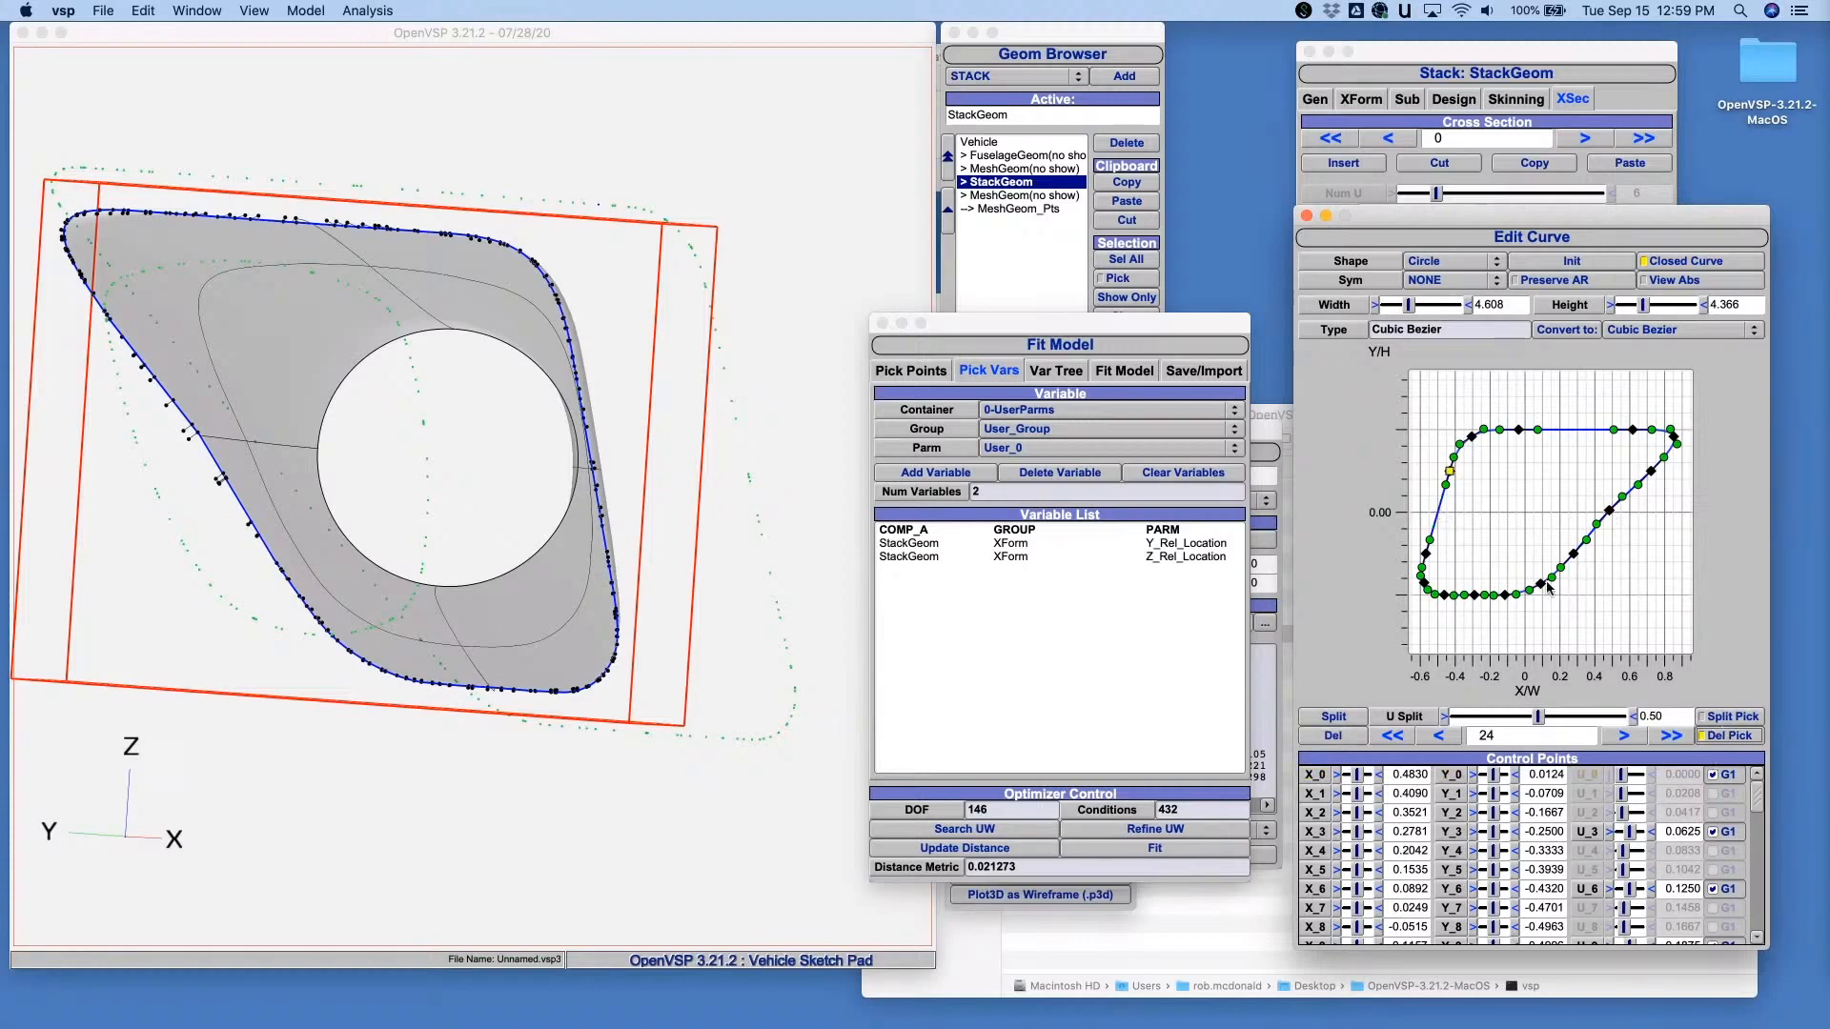
{"action": "left_click", "coordinate": [1475, 596]}
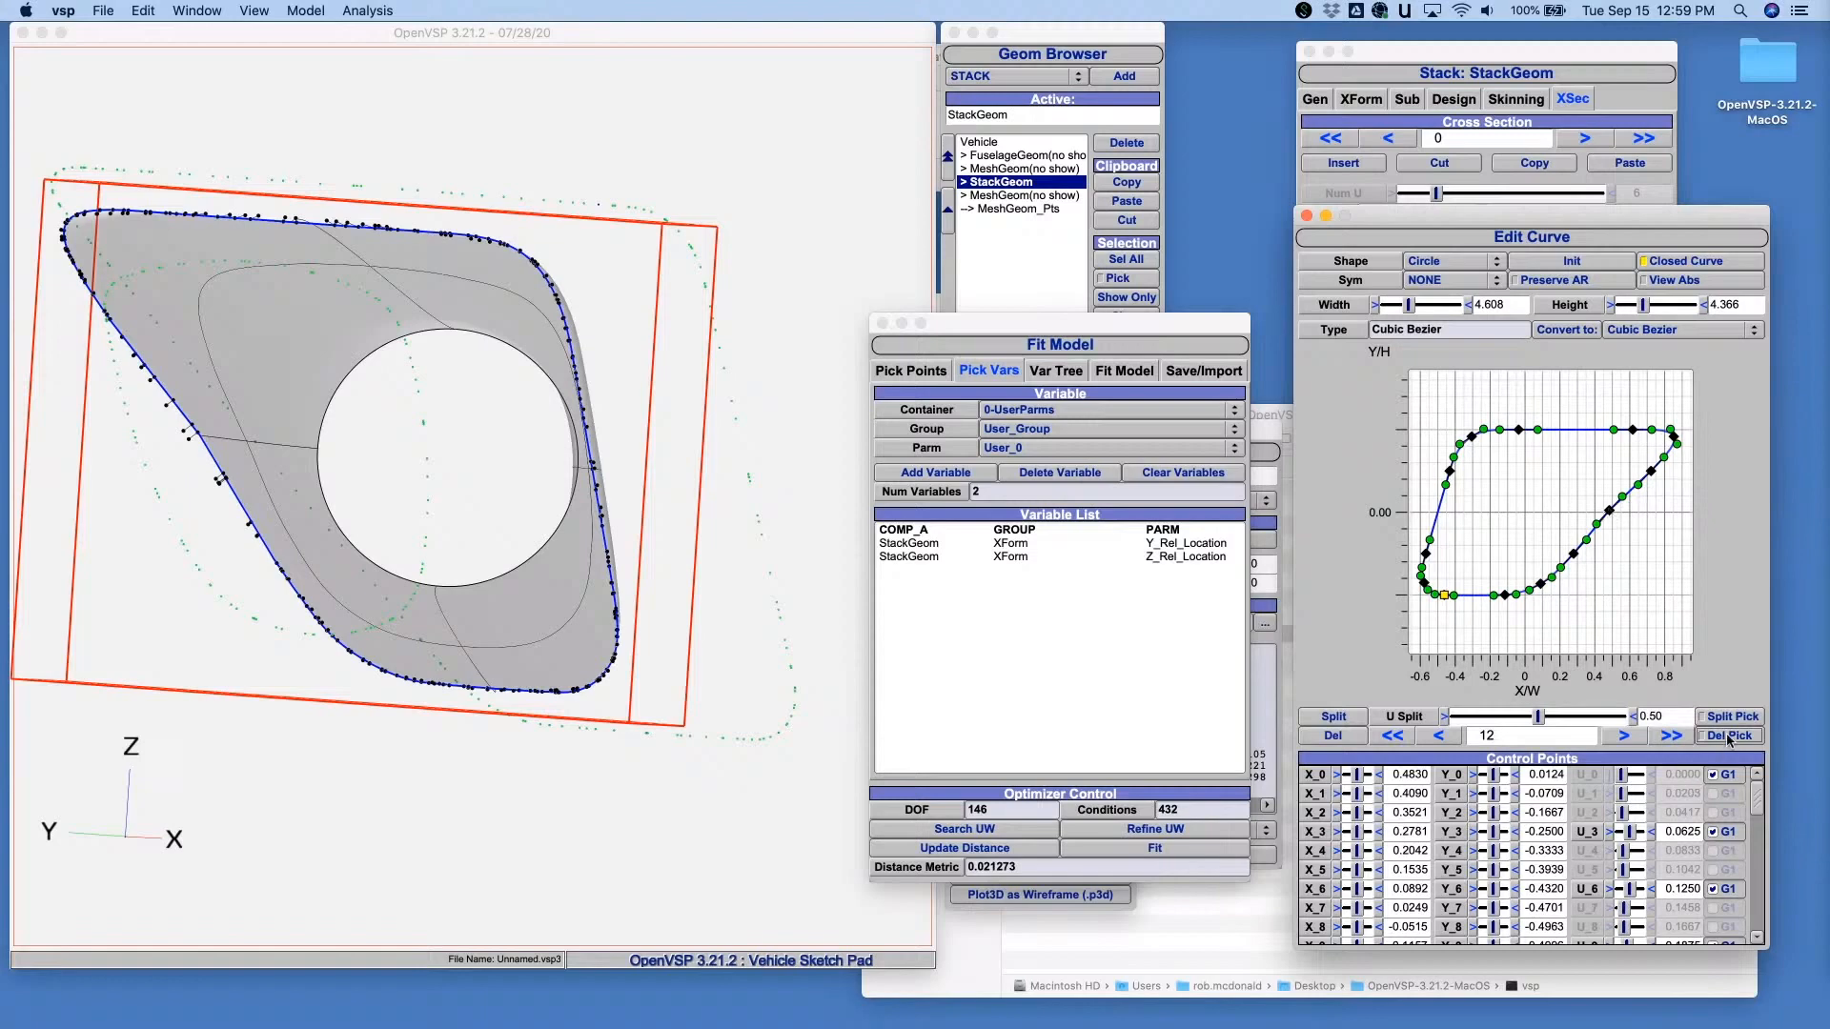
{"action": "left_click", "coordinate": [1610, 511]}
- Add the X_27 and Y_27 parameters of the curve's upper-edge control point 27 as fit variables and run the fit
{"action": "scroll", "coordinate": [1586, 839], "scroll_direction": "down", "scroll_amount": 5}
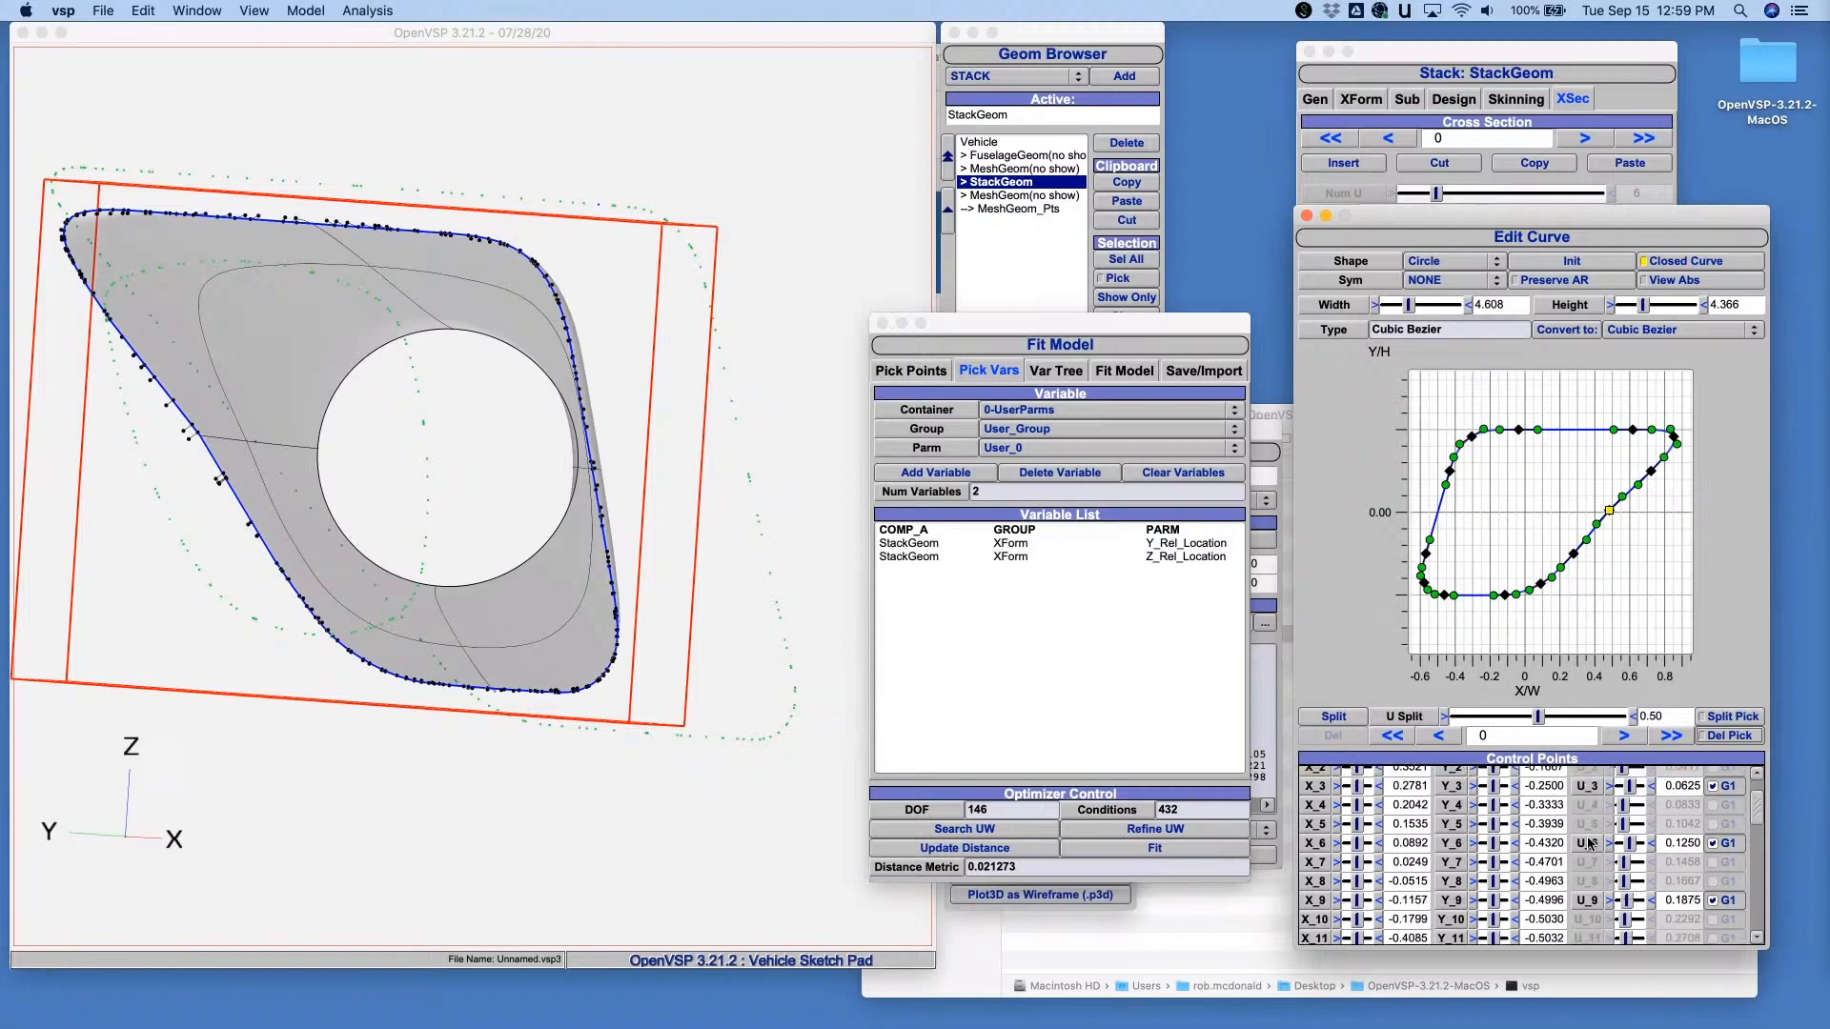
{"action": "scroll", "coordinate": [1586, 839], "scroll_direction": "up", "scroll_amount": 5}
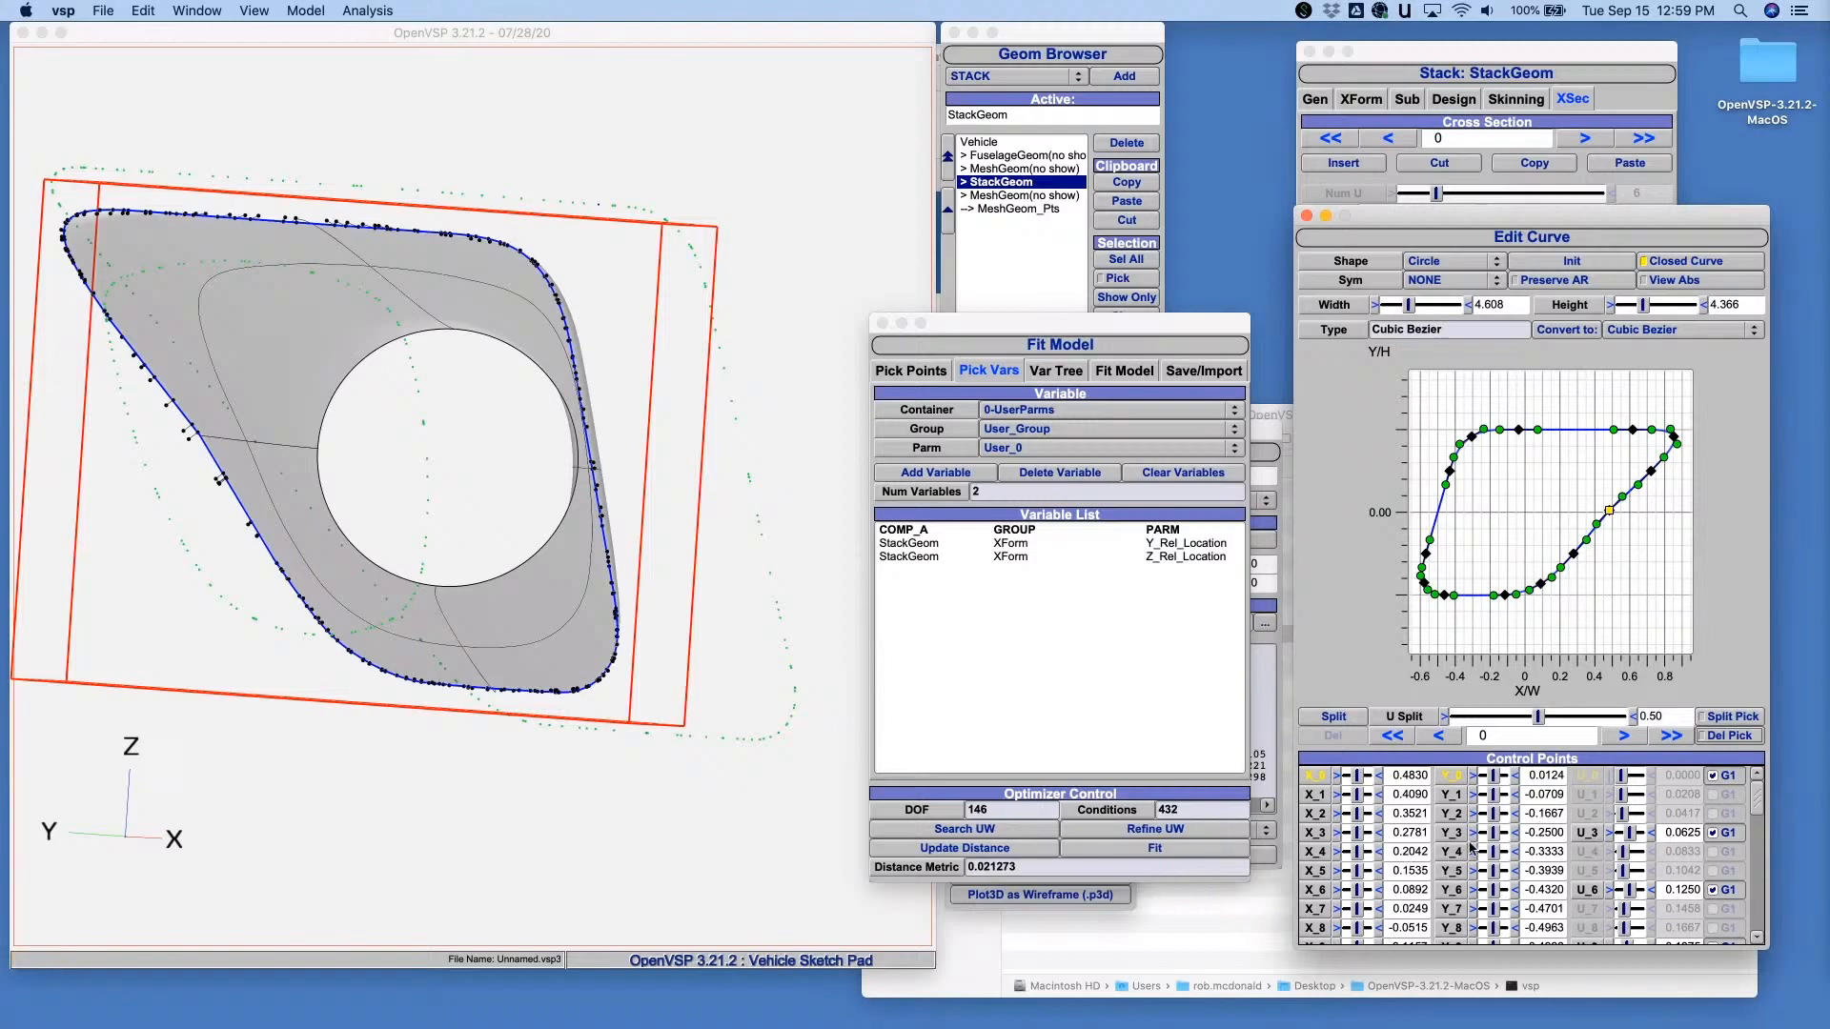
{"action": "scroll", "coordinate": [1468, 853], "scroll_direction": "down", "scroll_amount": 10}
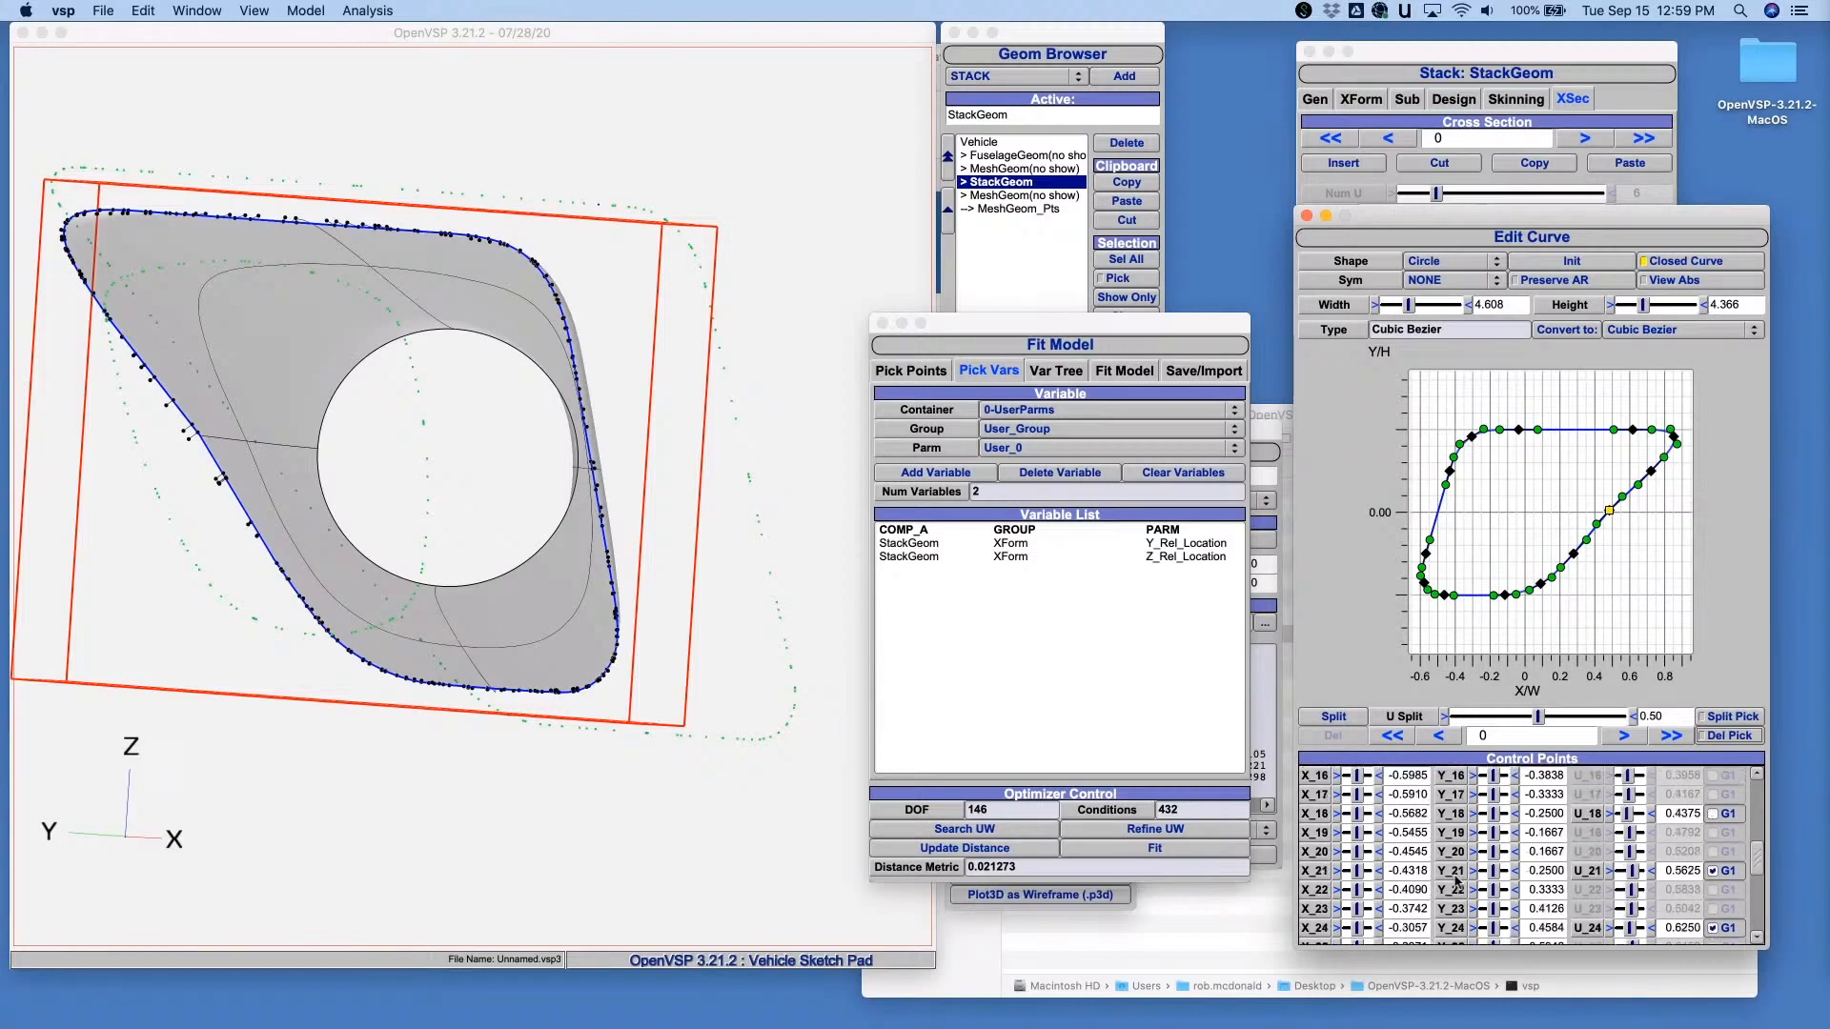
{"action": "scroll", "coordinate": [1455, 882], "scroll_direction": "down", "scroll_amount": 5}
{"action": "scroll", "coordinate": [1455, 882], "scroll_direction": "up", "scroll_amount": 15}
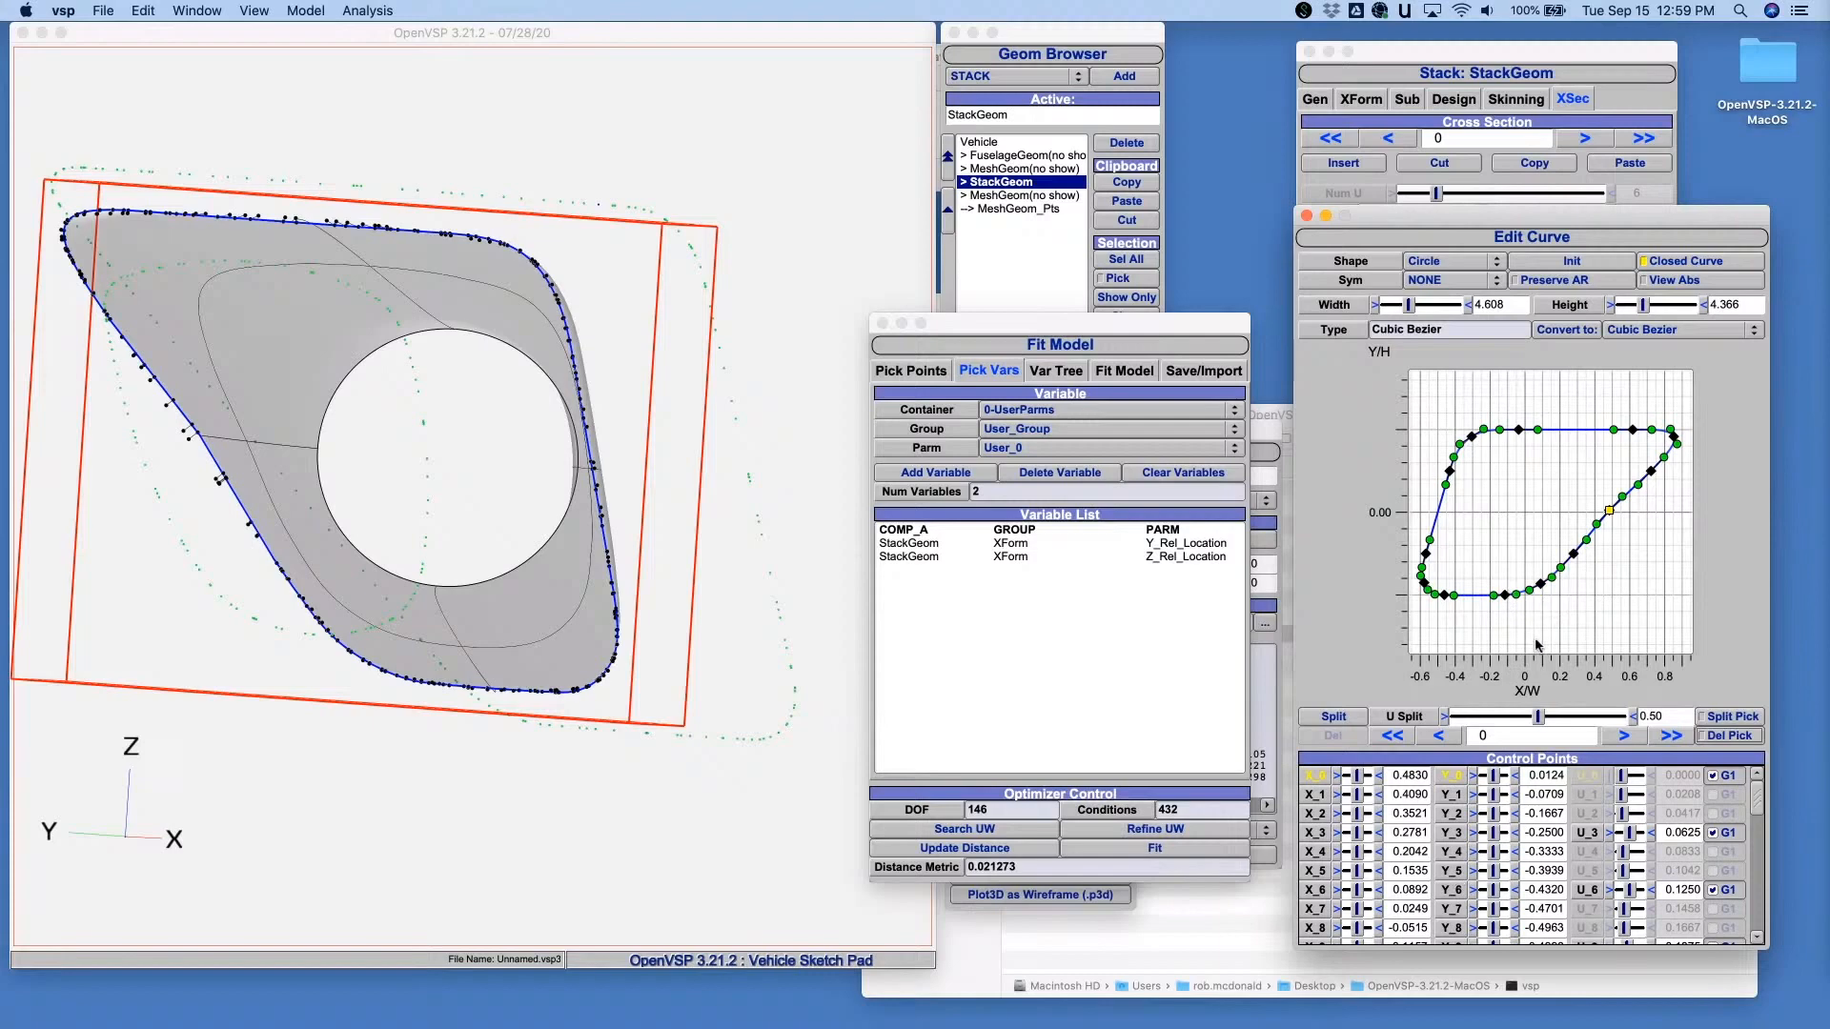
{"action": "left_click", "coordinate": [1519, 430]}
{"action": "scroll", "coordinate": [1516, 834], "scroll_direction": "down", "scroll_amount": 2}
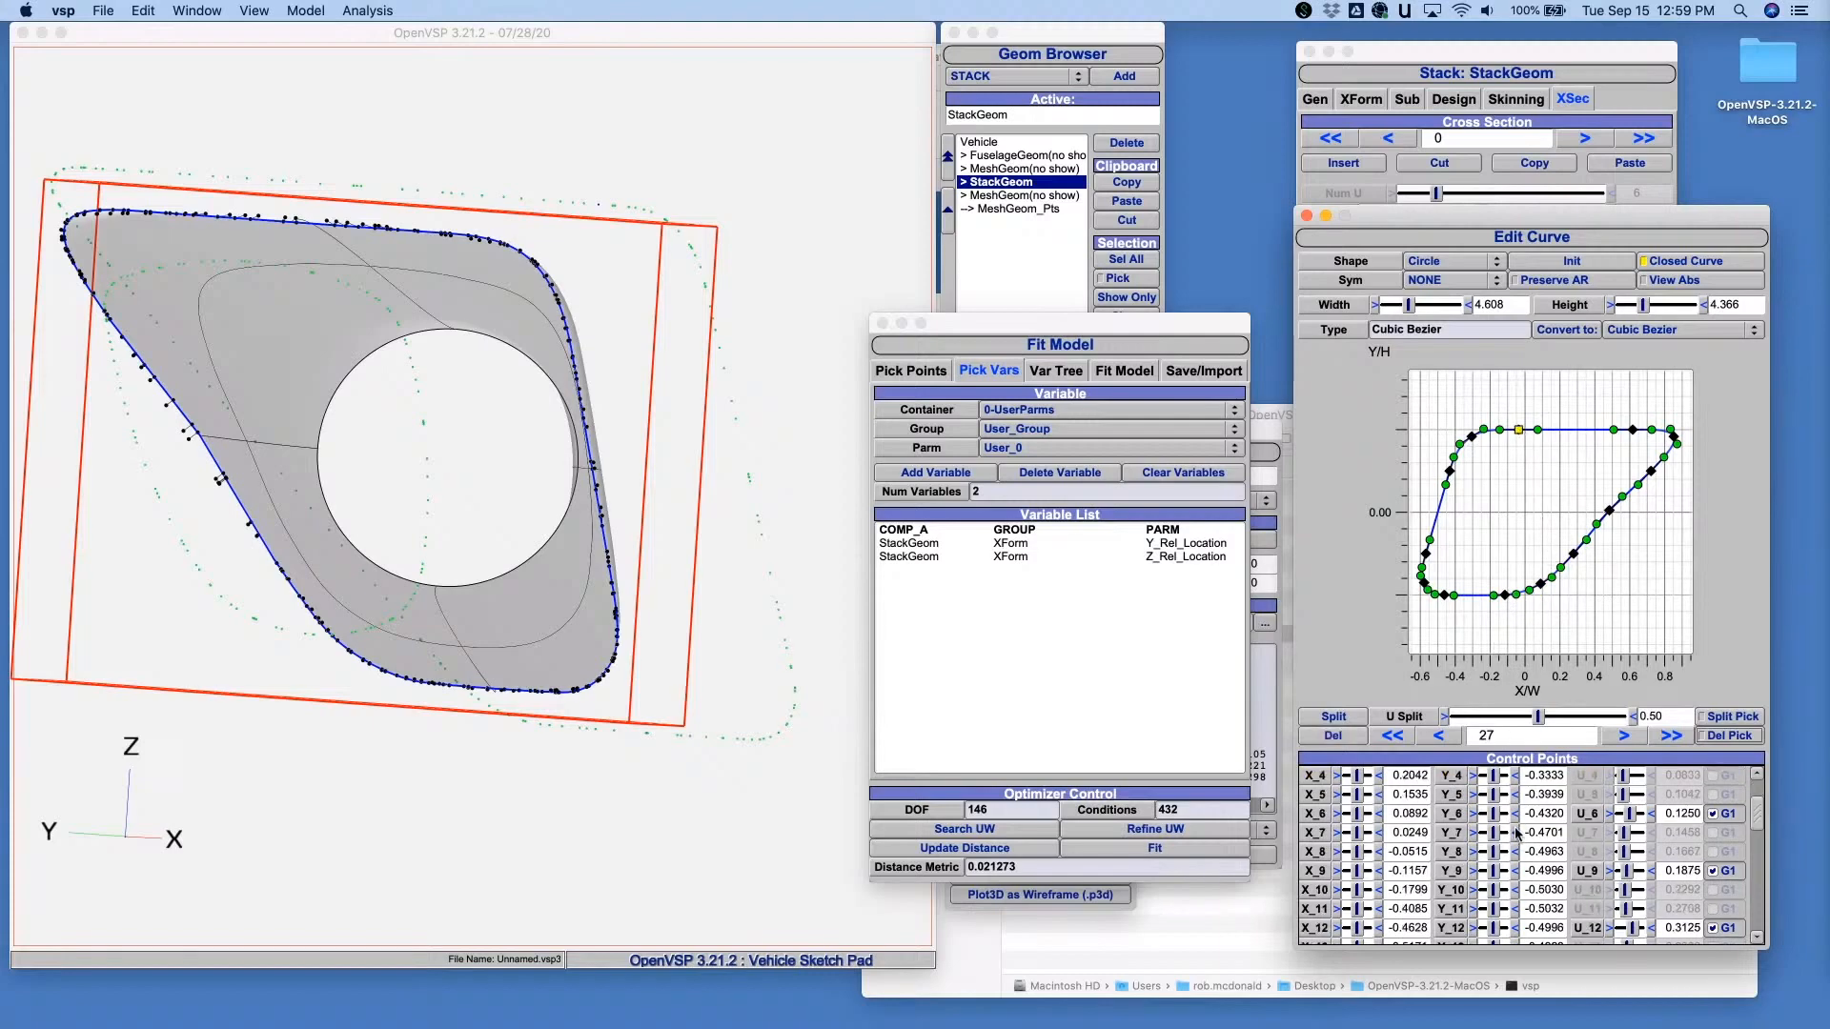
{"action": "scroll", "coordinate": [1516, 834], "scroll_direction": "down", "scroll_amount": 10}
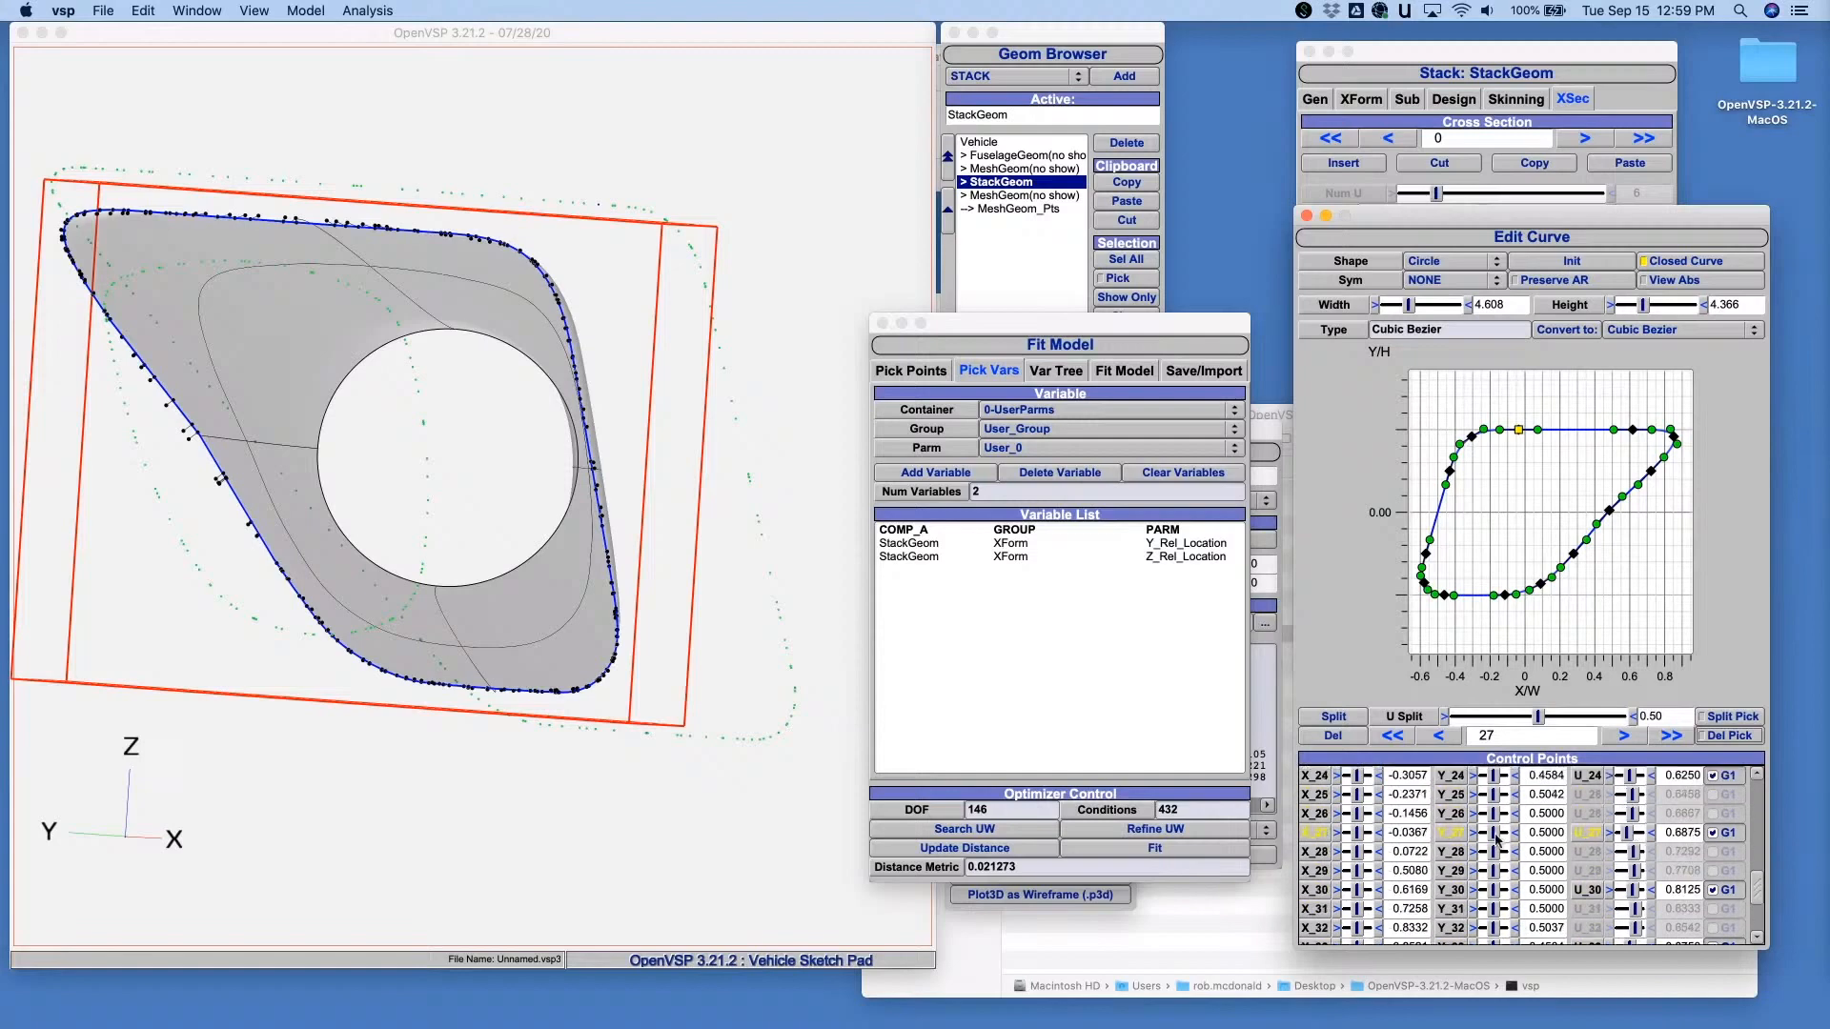
{"action": "left_click_drag", "start_coordinate": [1325, 838], "coordinate": [1070, 572]}
{"action": "left_click_drag", "start_coordinate": [1451, 832], "coordinate": [1096, 677]}
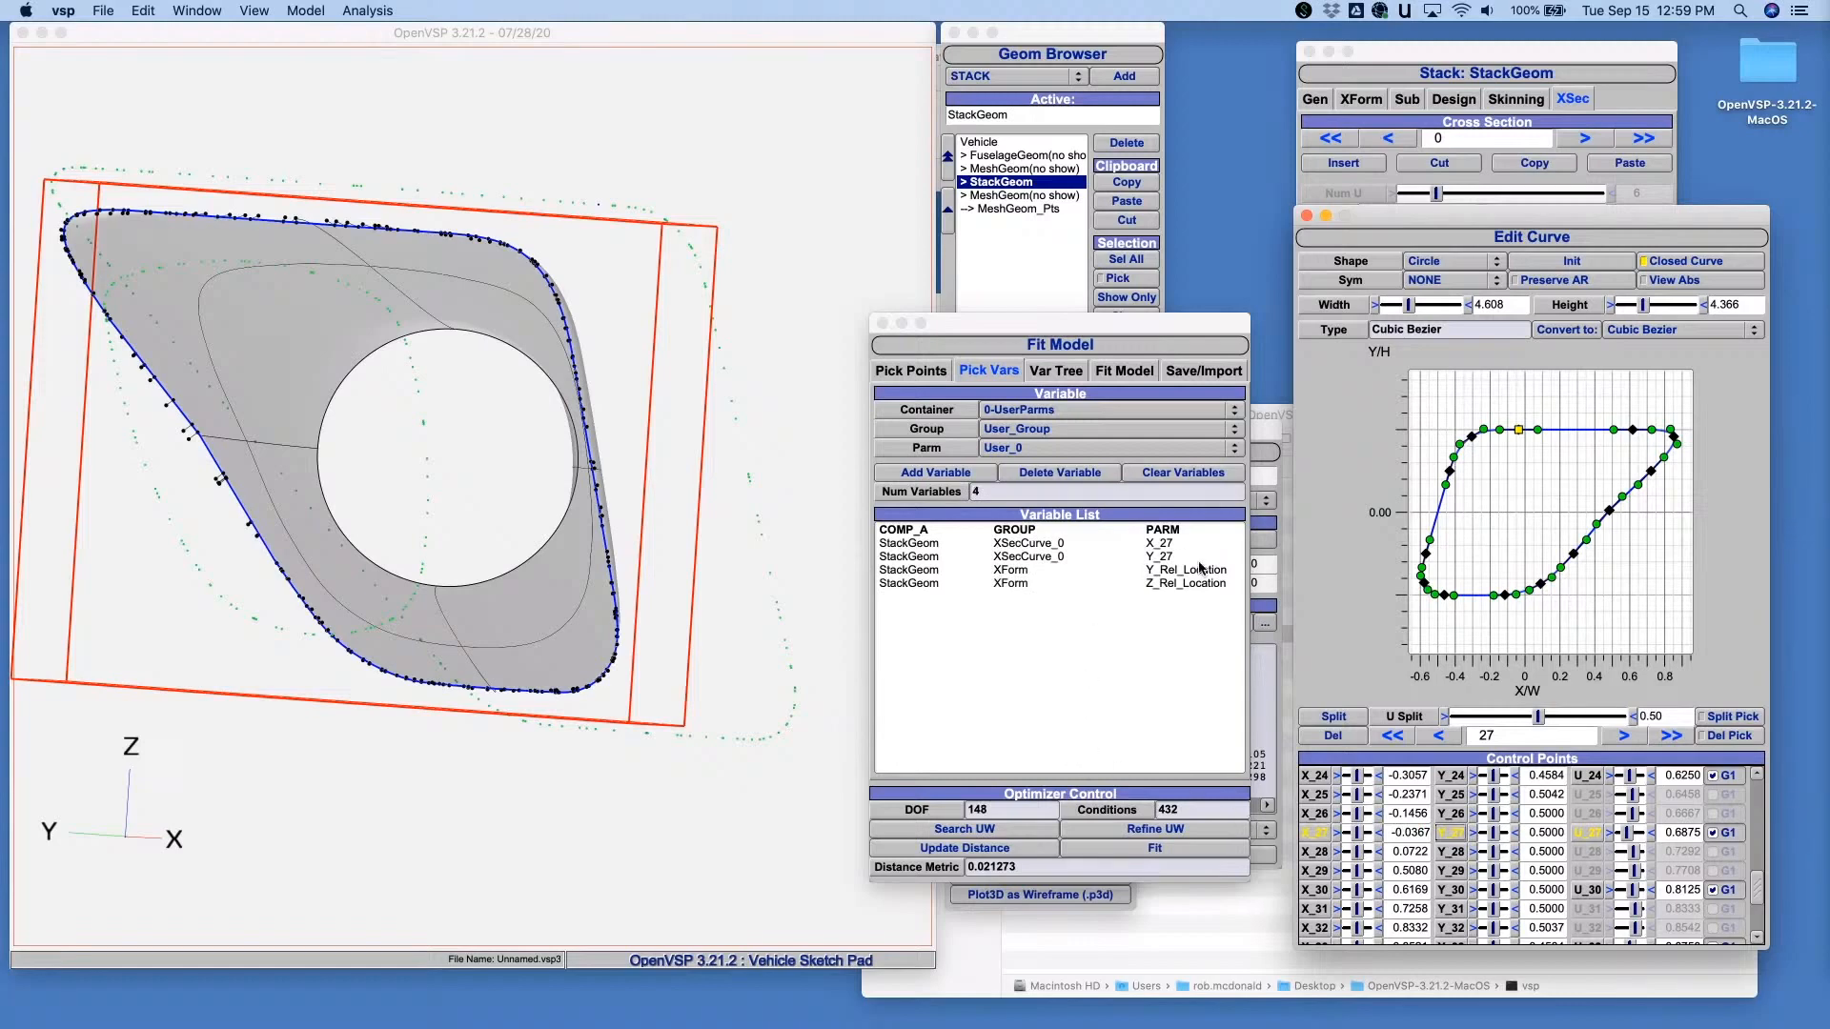
{"action": "left_click", "coordinate": [1132, 850]}
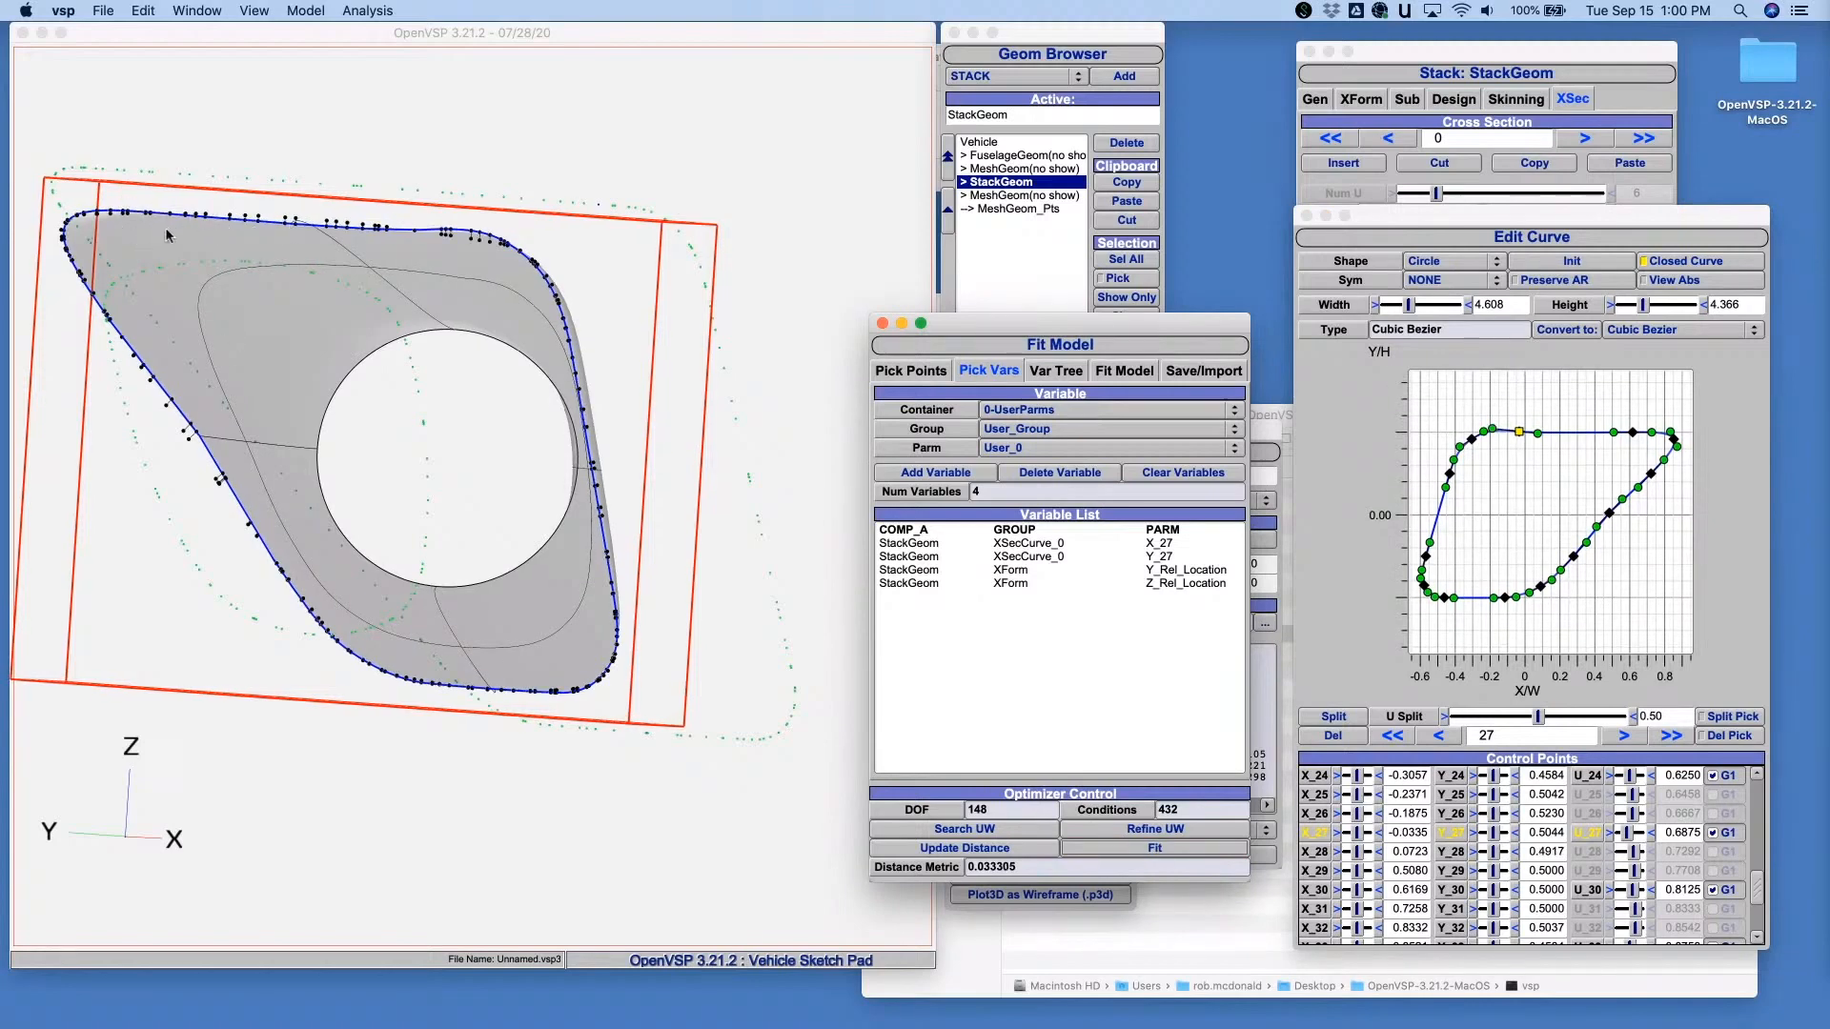
- In the variable tree, add X_34, Y_34, X_35 and Y_35 of StackGeom's XSecCurve_0 as fit variables
{"action": "left_click", "coordinate": [1058, 372]}
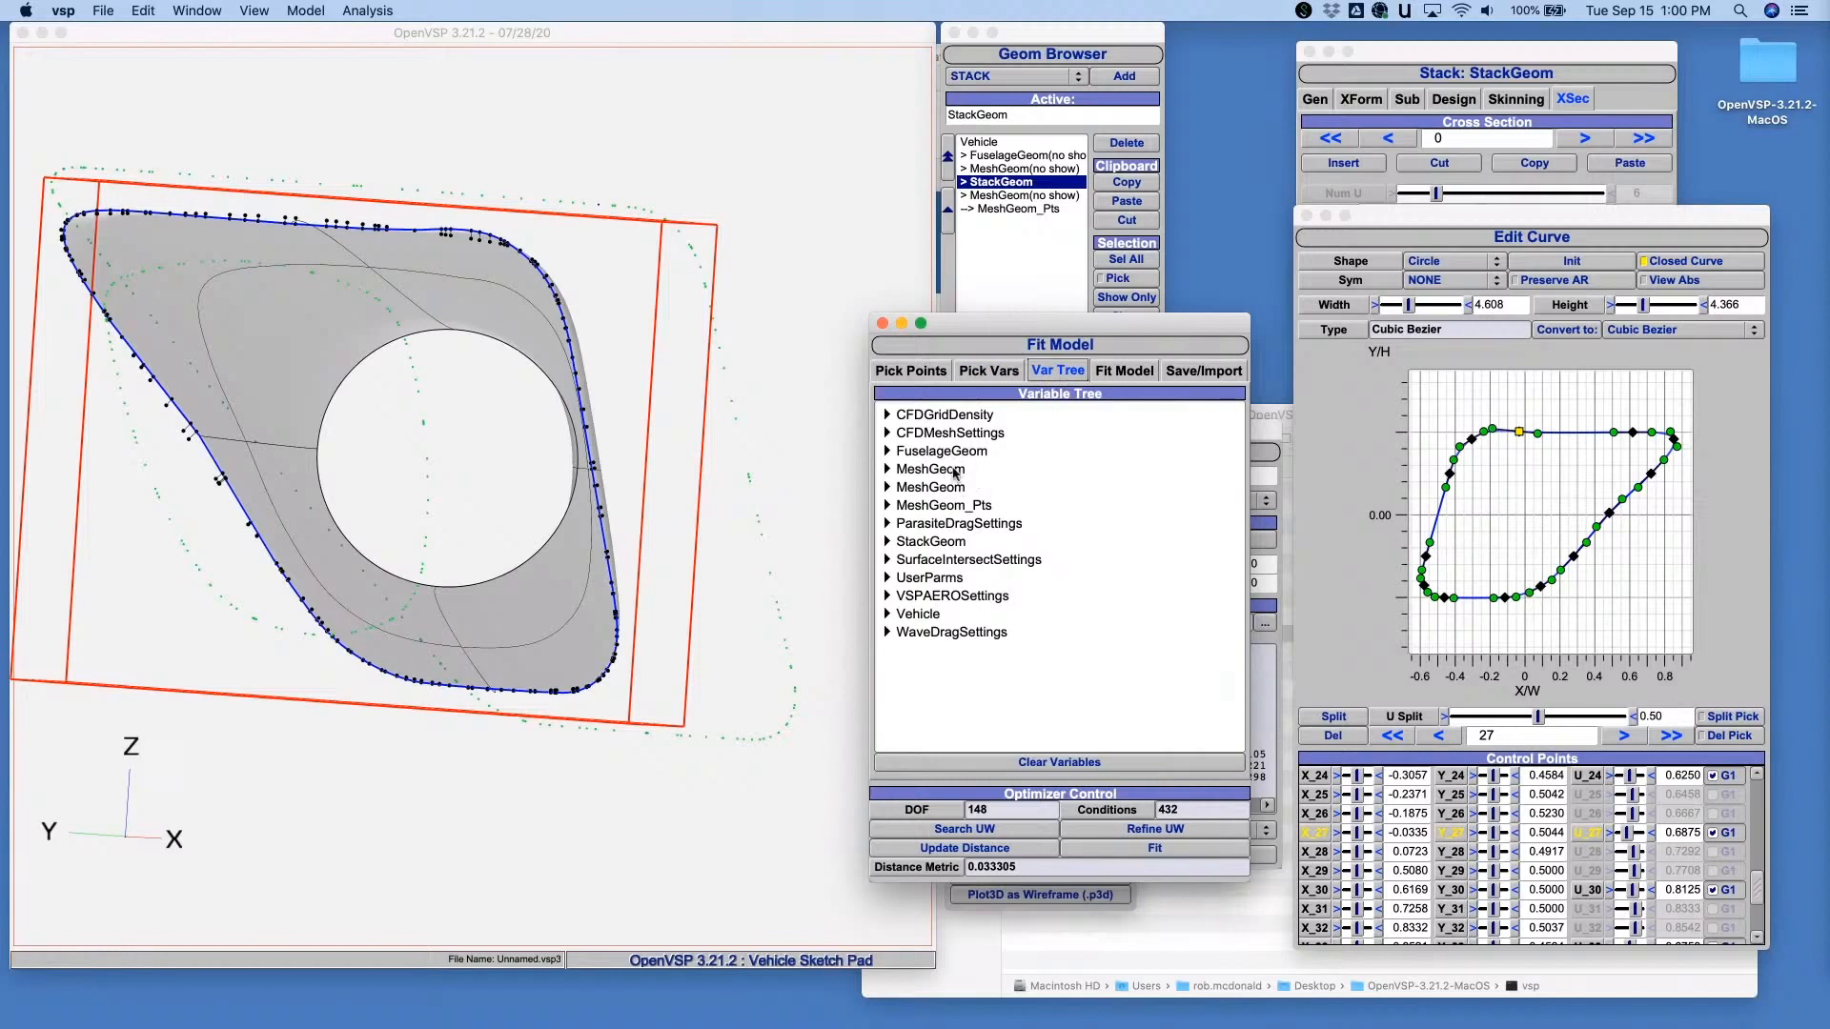
{"action": "left_click", "coordinate": [887, 541]}
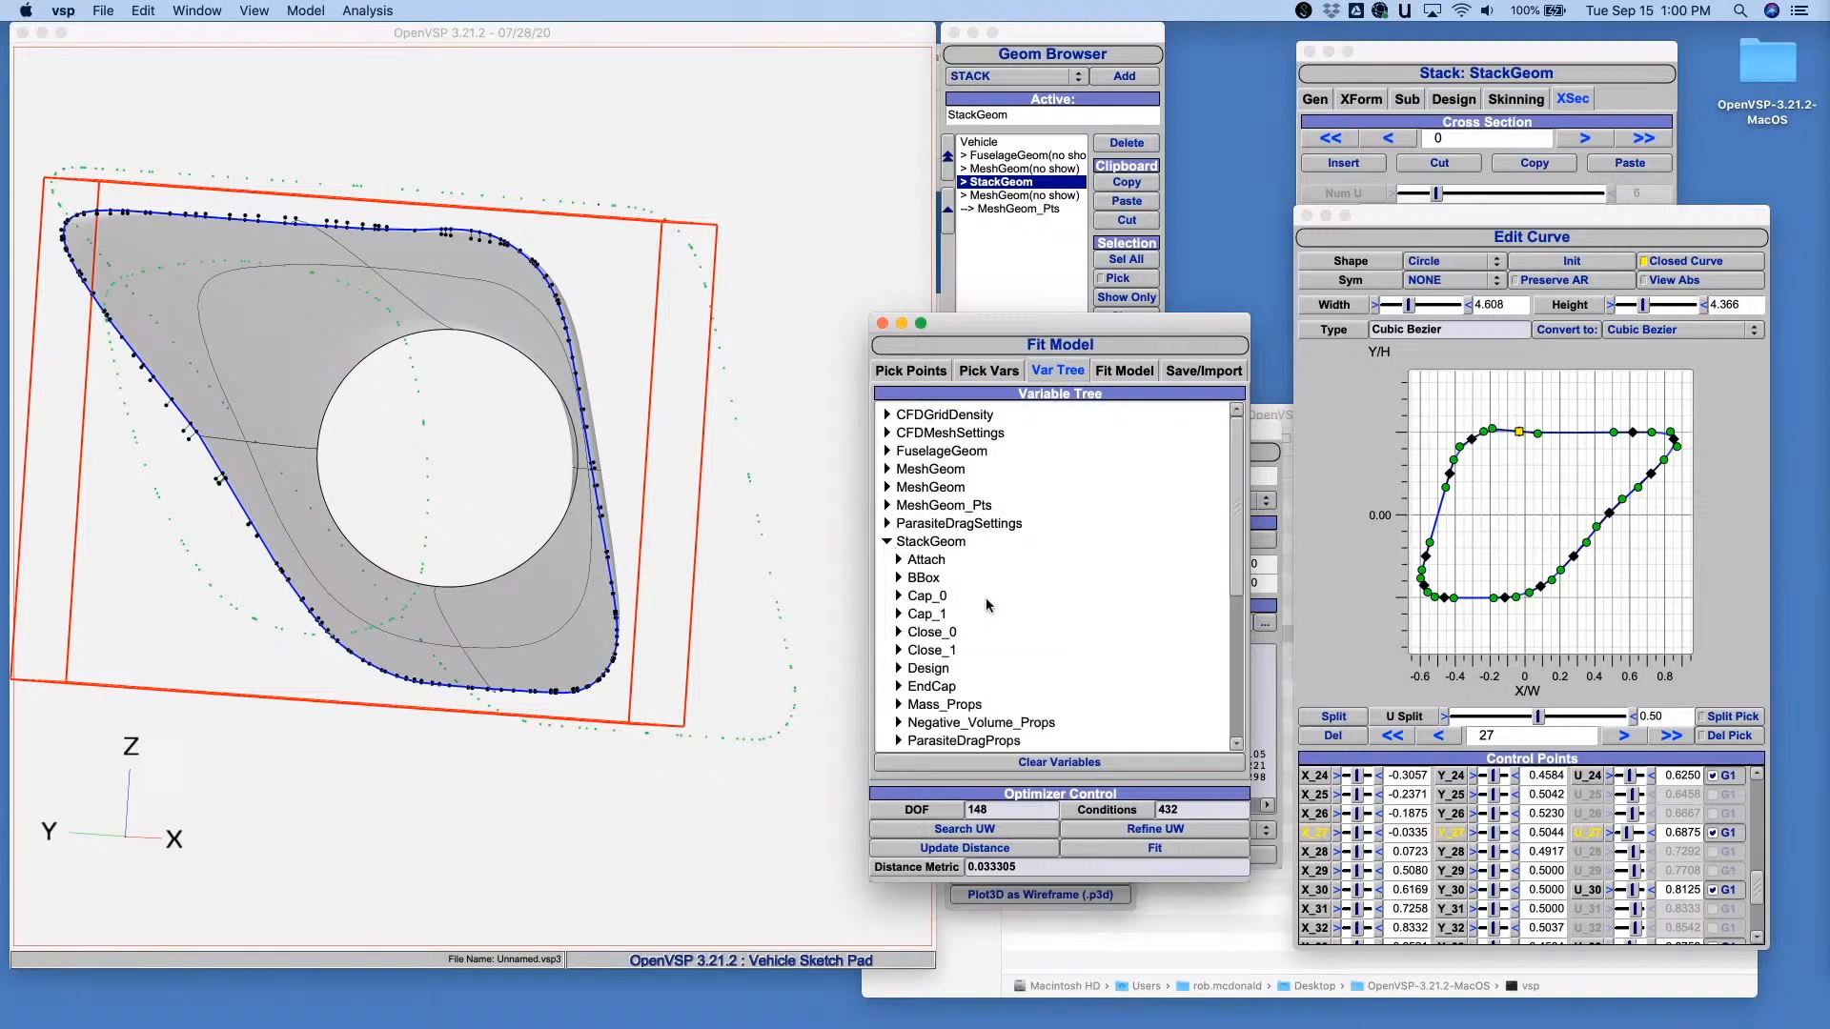
{"action": "scroll", "coordinate": [987, 605], "scroll_direction": "down", "scroll_amount": 5}
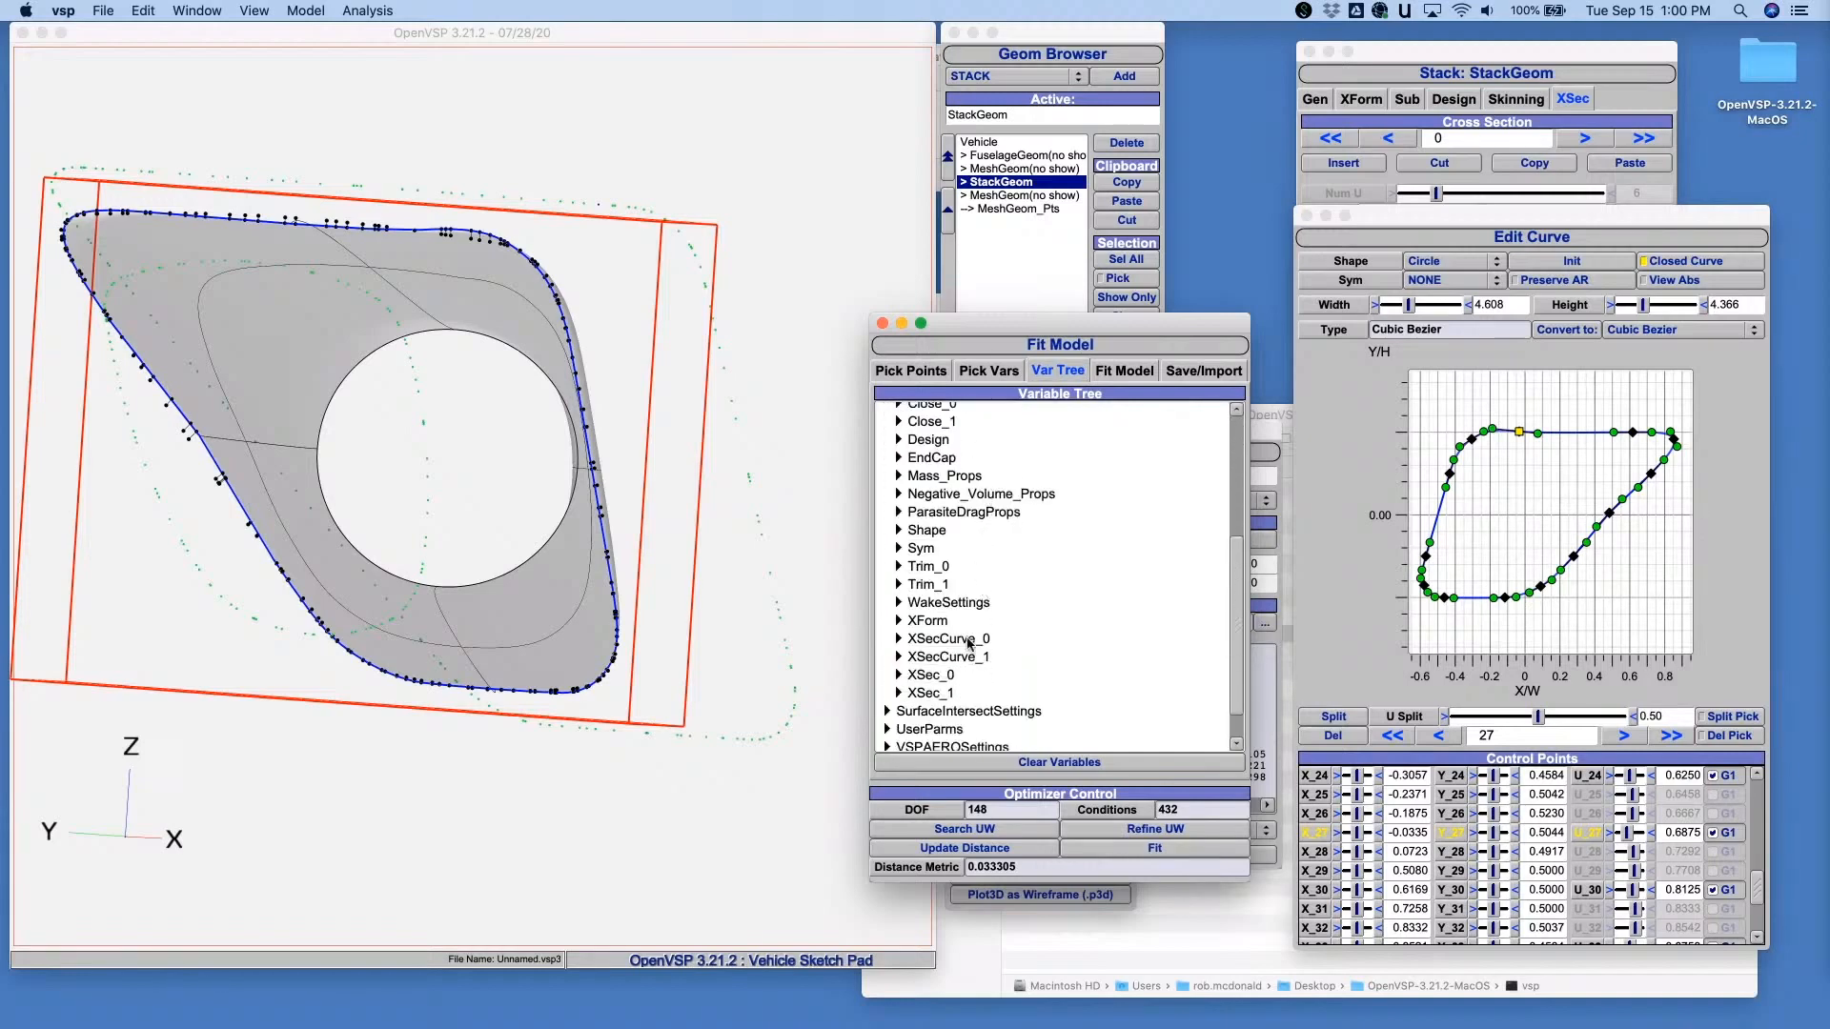
{"action": "left_click", "coordinate": [898, 639]}
{"action": "scroll", "coordinate": [972, 600], "scroll_direction": "down", "scroll_amount": 3}
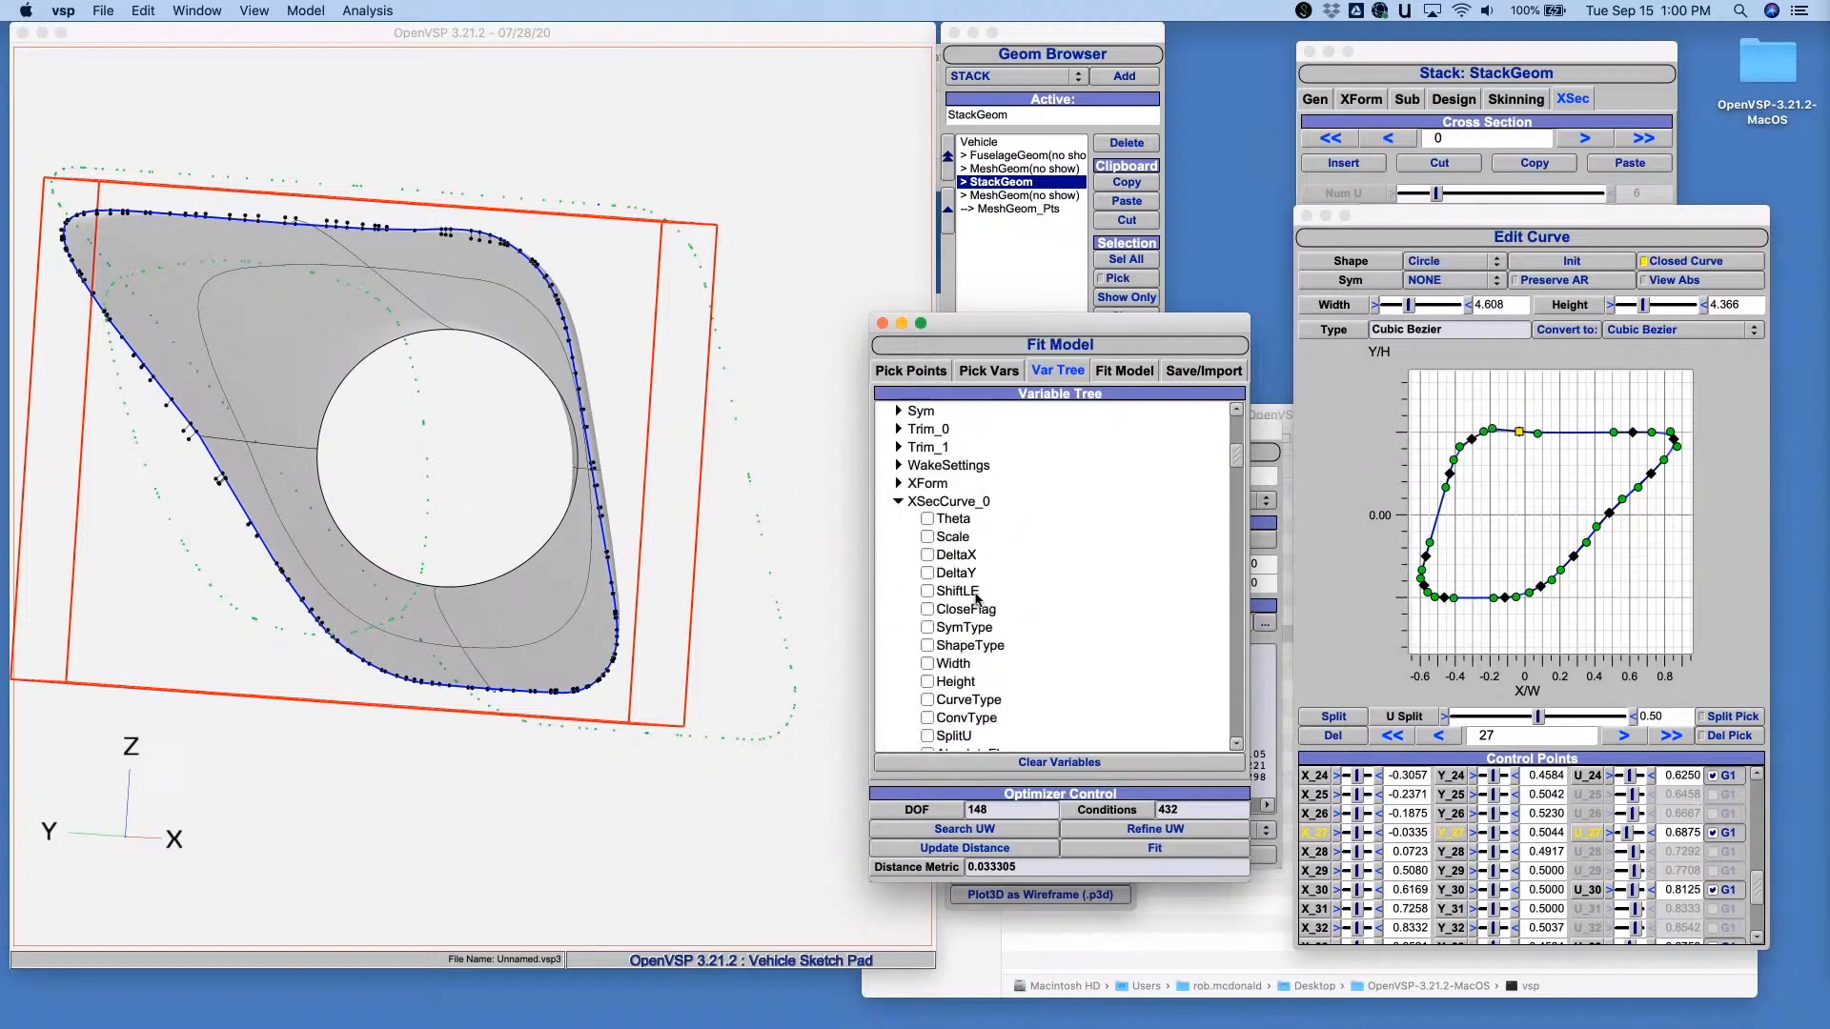
{"action": "scroll", "coordinate": [976, 598], "scroll_direction": "down", "scroll_amount": 10}
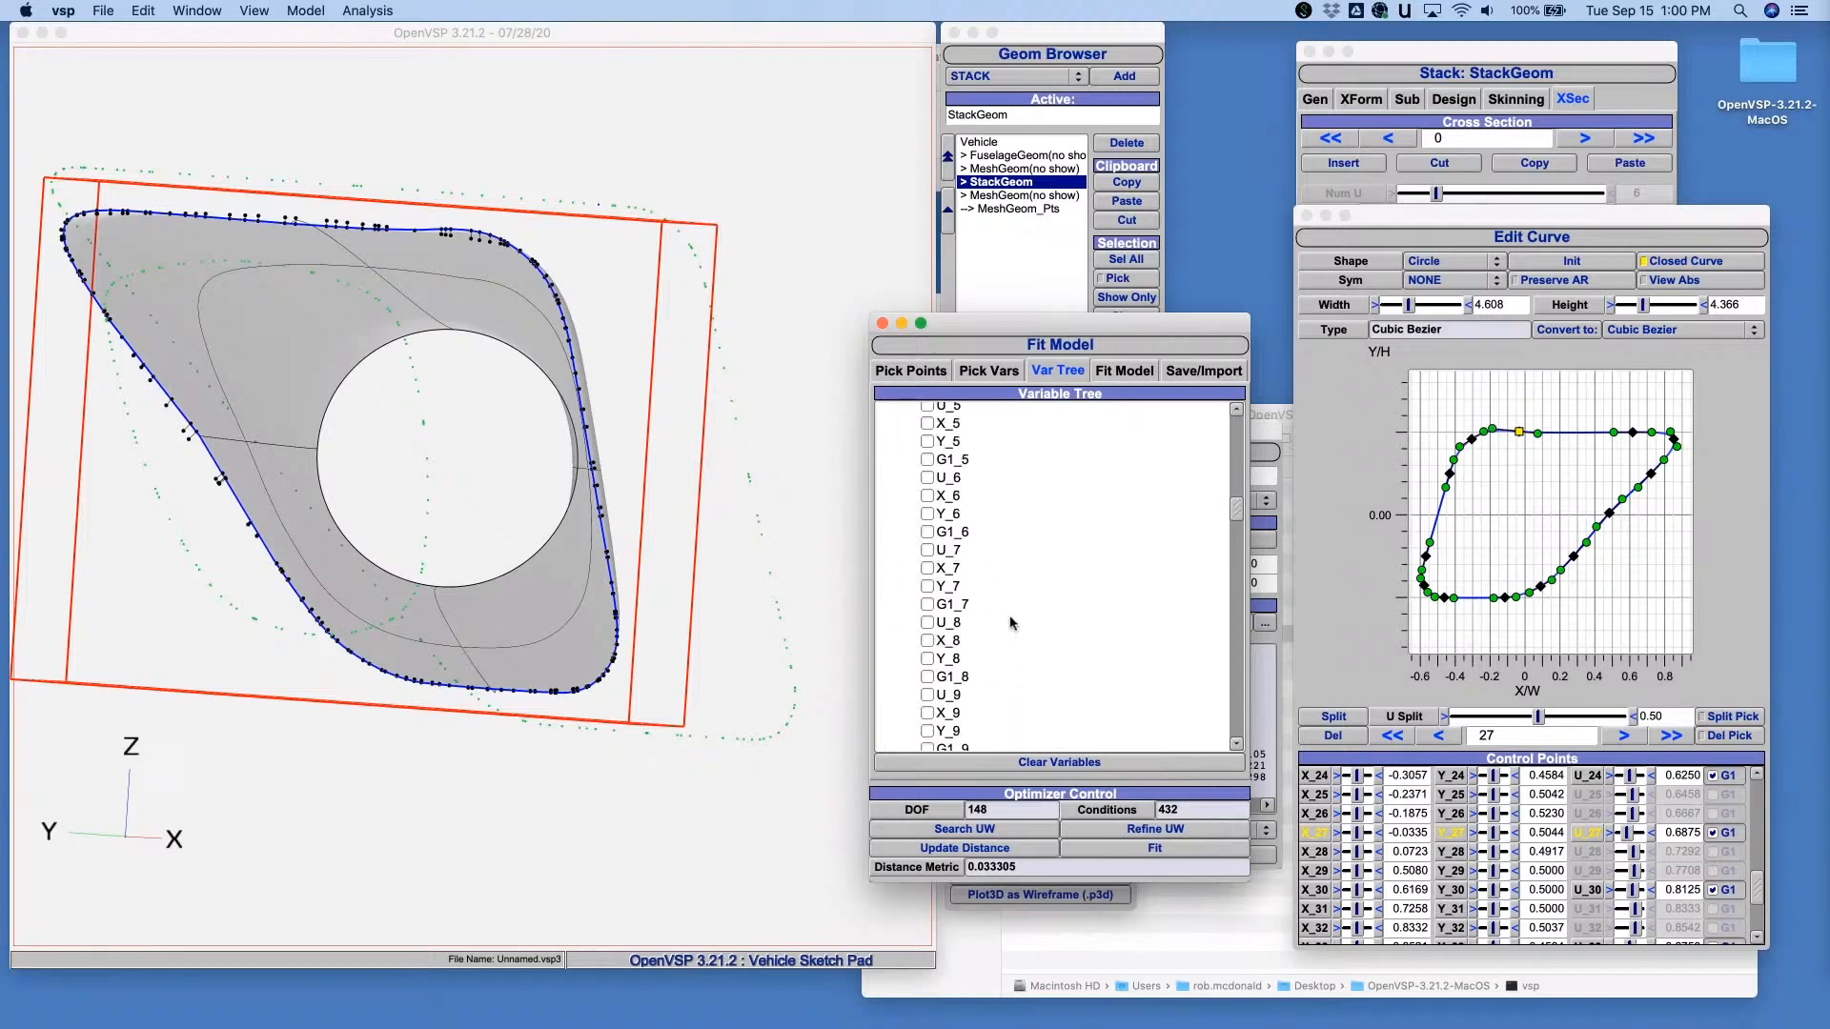
{"action": "scroll", "coordinate": [1012, 623], "scroll_direction": "down", "scroll_amount": 15}
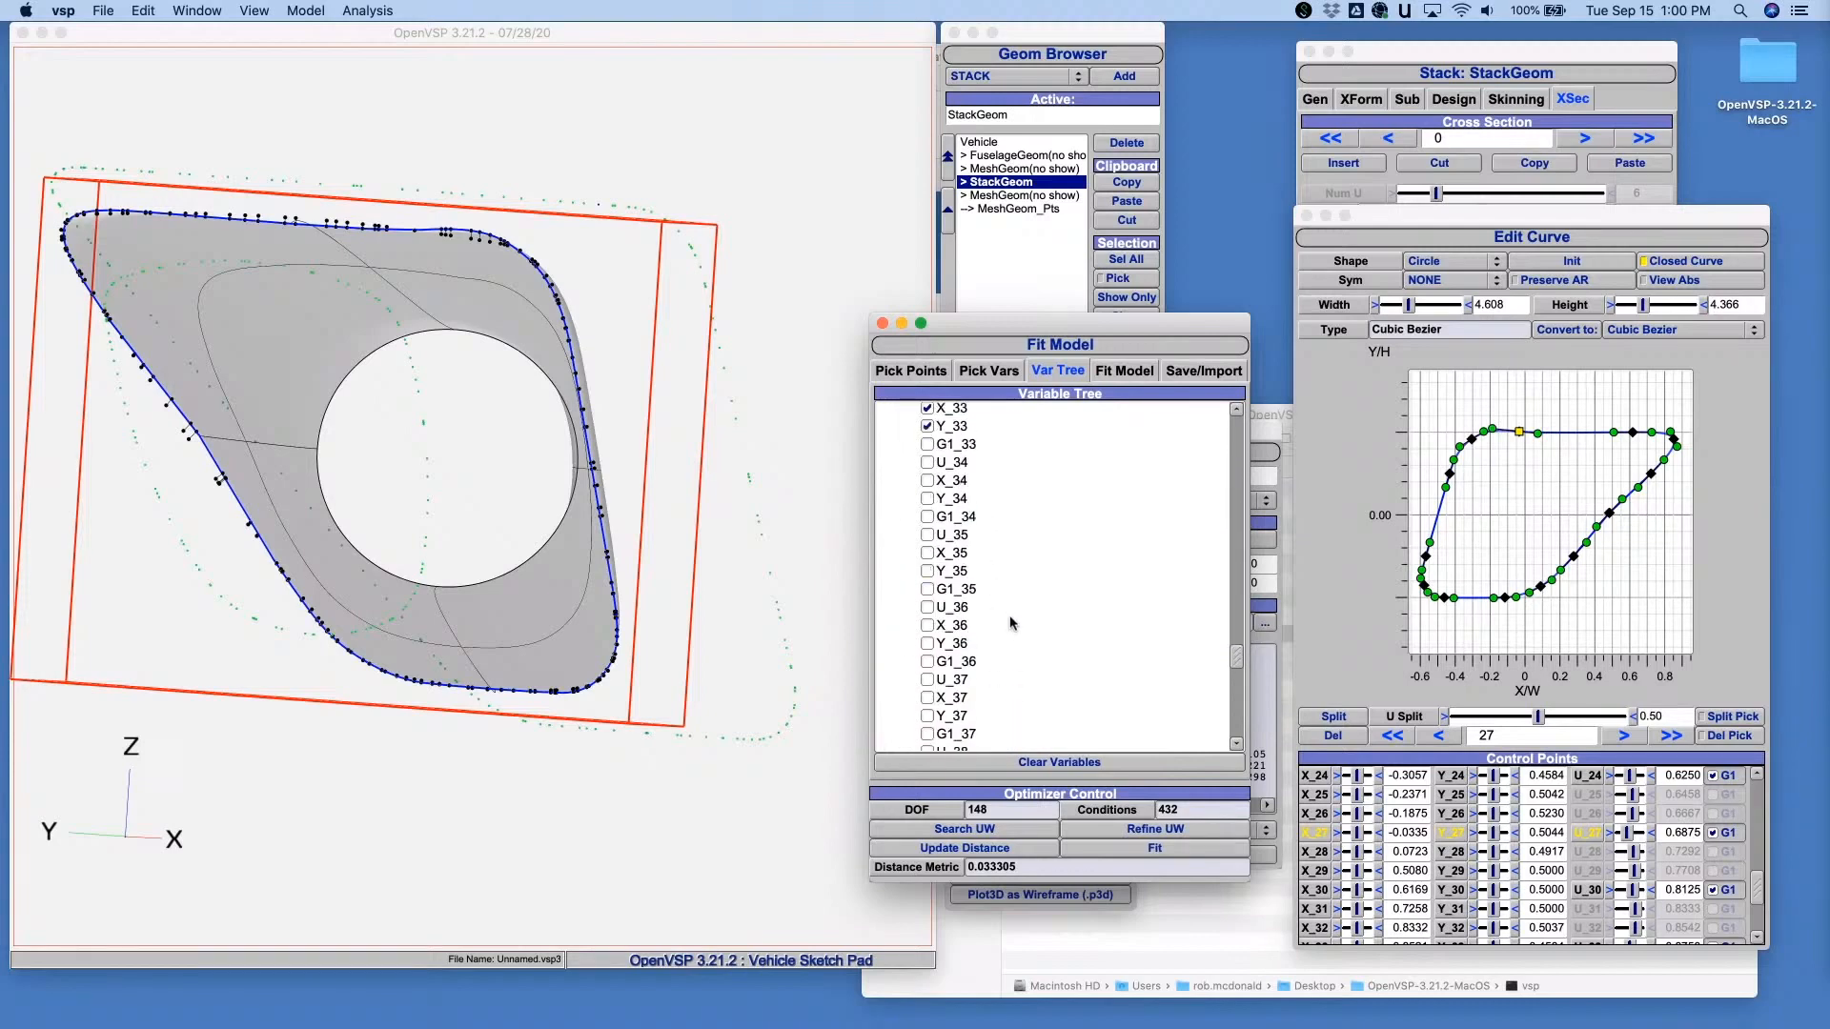
{"action": "scroll", "coordinate": [1011, 623], "scroll_direction": "up", "scroll_amount": 3}
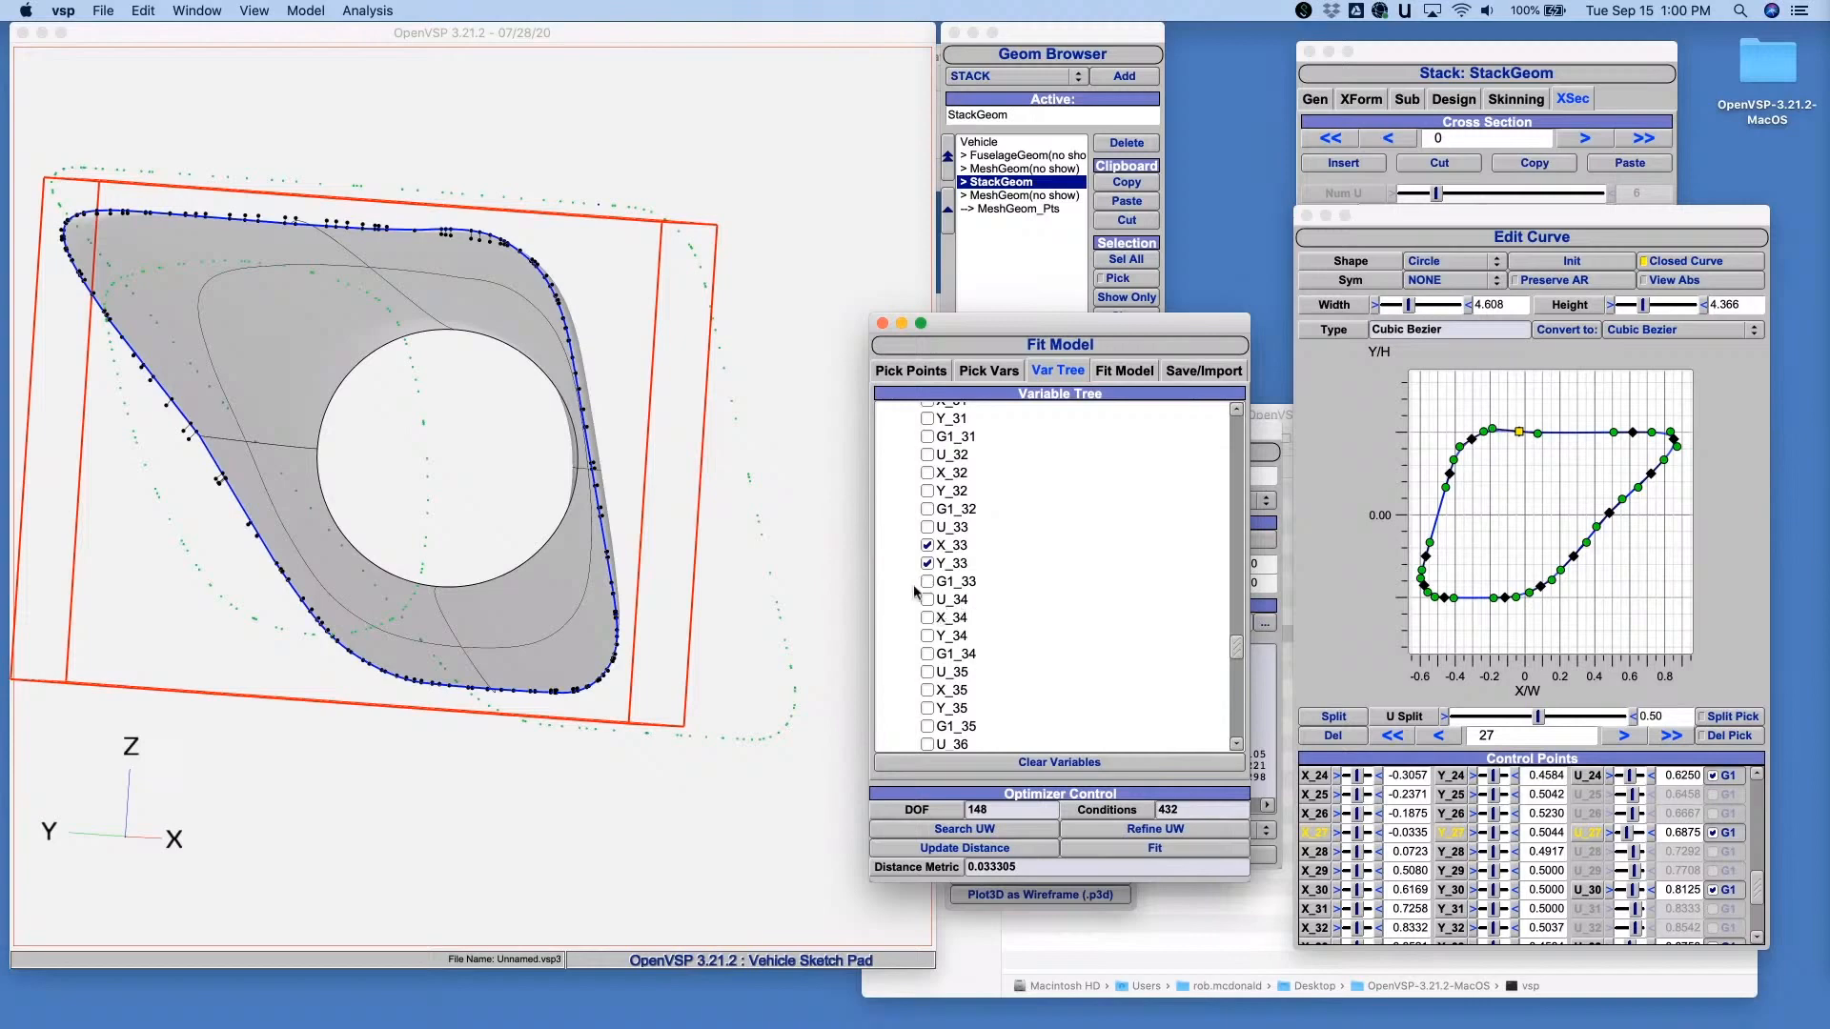
{"action": "left_click", "coordinate": [928, 618]}
{"action": "left_click", "coordinate": [928, 636]}
{"action": "left_click", "coordinate": [927, 690]}
{"action": "left_click", "coordinate": [928, 708]}
{"action": "scroll", "coordinate": [927, 708], "scroll_direction": "down", "scroll_amount": 3}
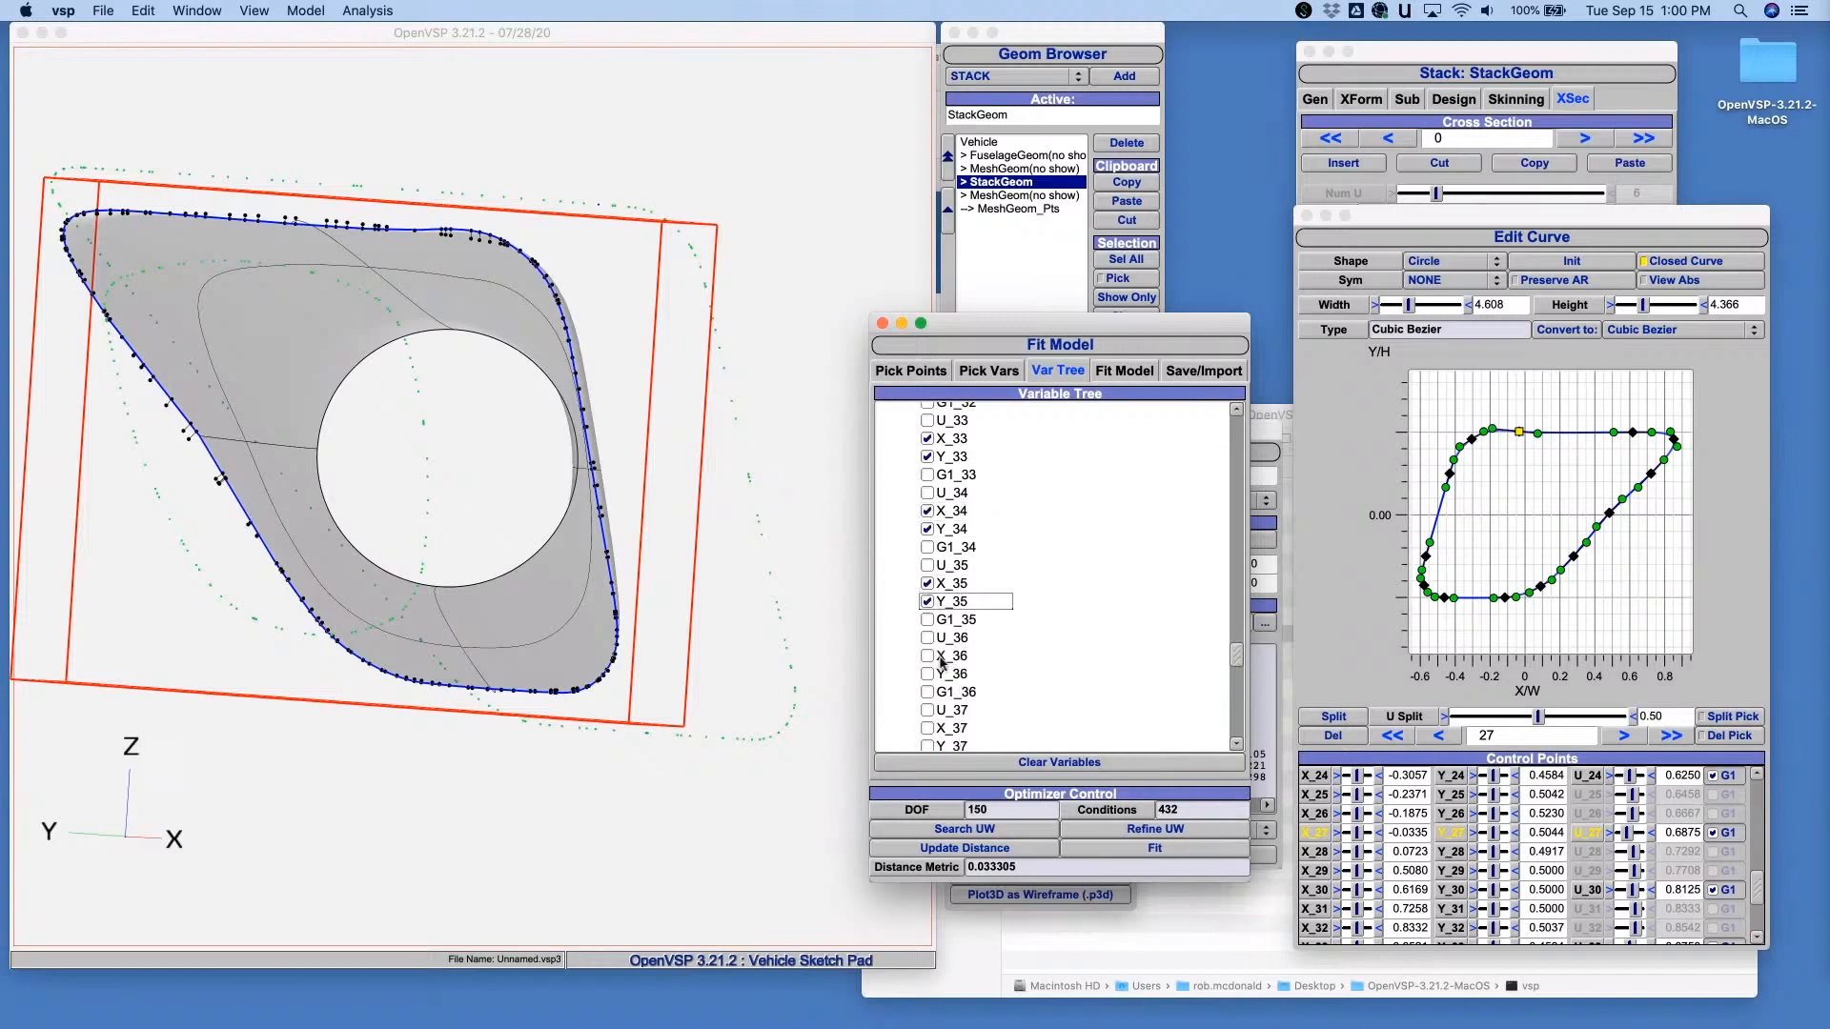
- Add the X and Y parameters numbered 36 through 39 of XSecCurve_0 as fit variables
{"action": "left_click", "coordinate": [928, 656]}
{"action": "left_click", "coordinate": [927, 674]}
{"action": "scroll", "coordinate": [940, 681], "scroll_direction": "down", "scroll_amount": 3}
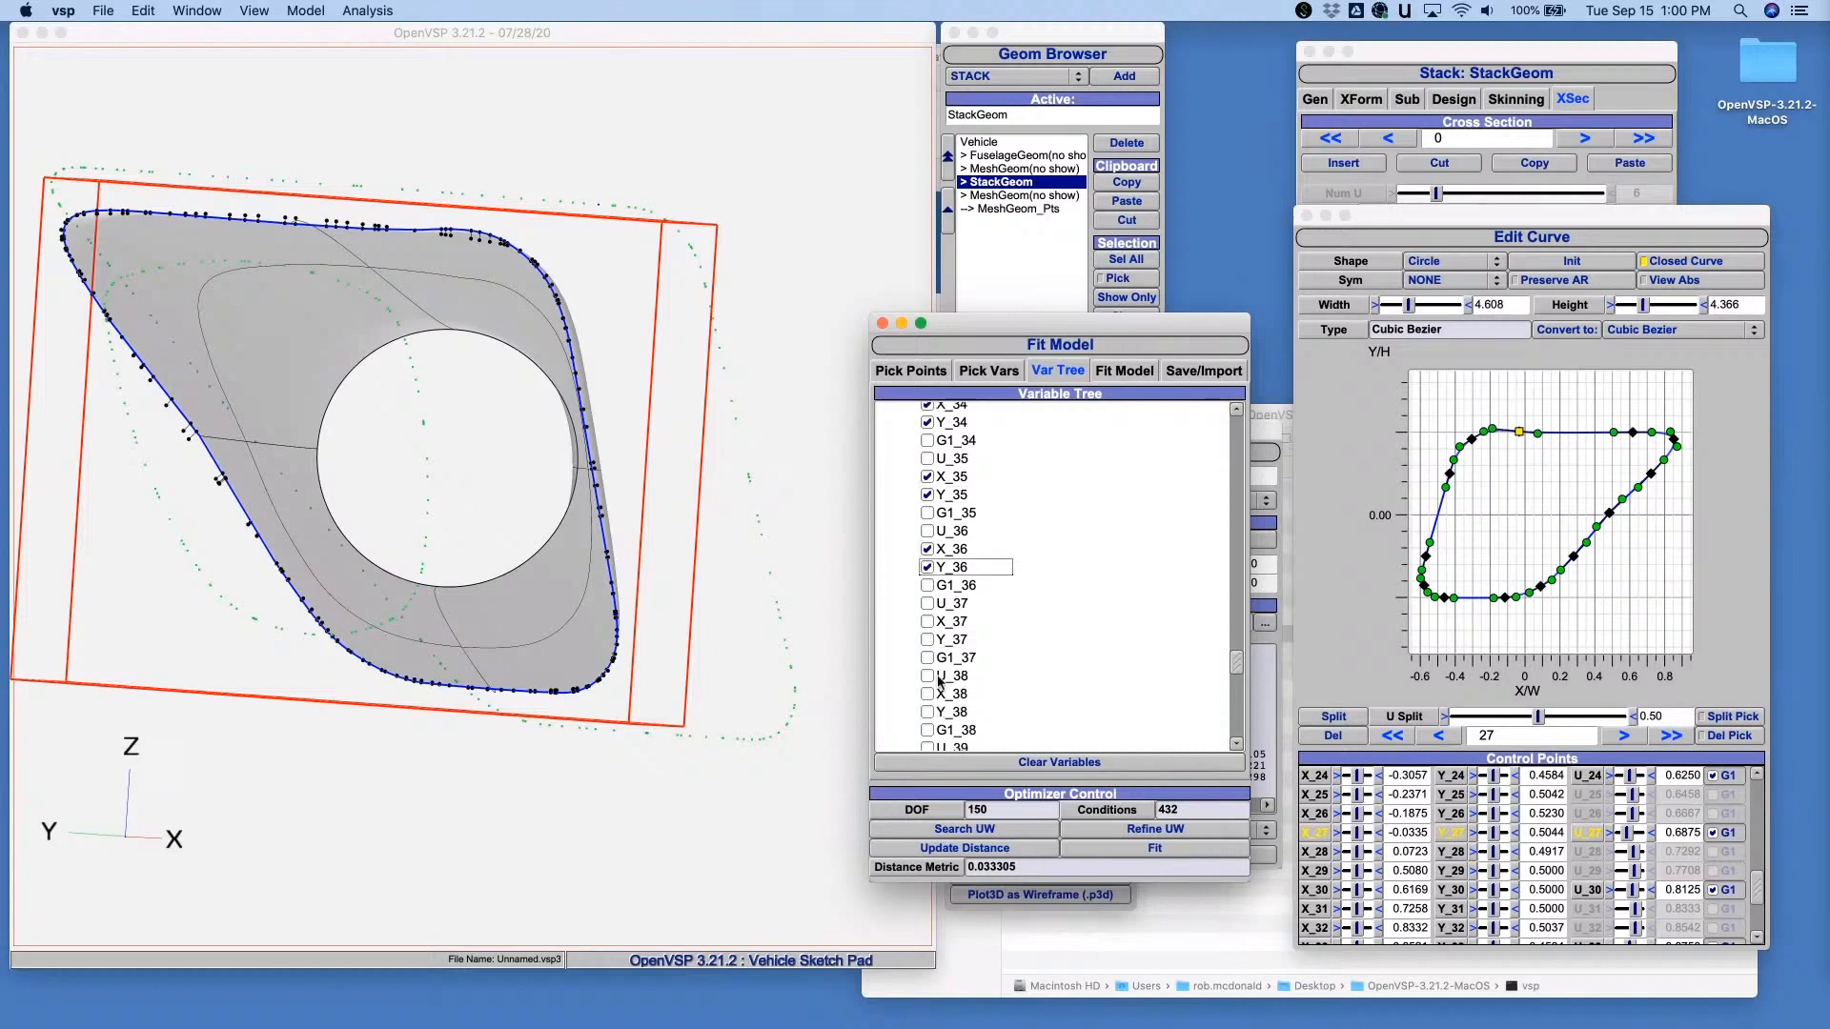
{"action": "left_click", "coordinate": [928, 621]}
{"action": "left_click", "coordinate": [928, 639]}
{"action": "left_click", "coordinate": [928, 694]}
{"action": "left_click", "coordinate": [927, 712]}
{"action": "scroll", "coordinate": [1003, 678], "scroll_direction": "down", "scroll_amount": 3}
{"action": "left_click", "coordinate": [927, 658]}
{"action": "left_click", "coordinate": [928, 678]}
{"action": "scroll", "coordinate": [927, 667], "scroll_direction": "down", "scroll_amount": 3}
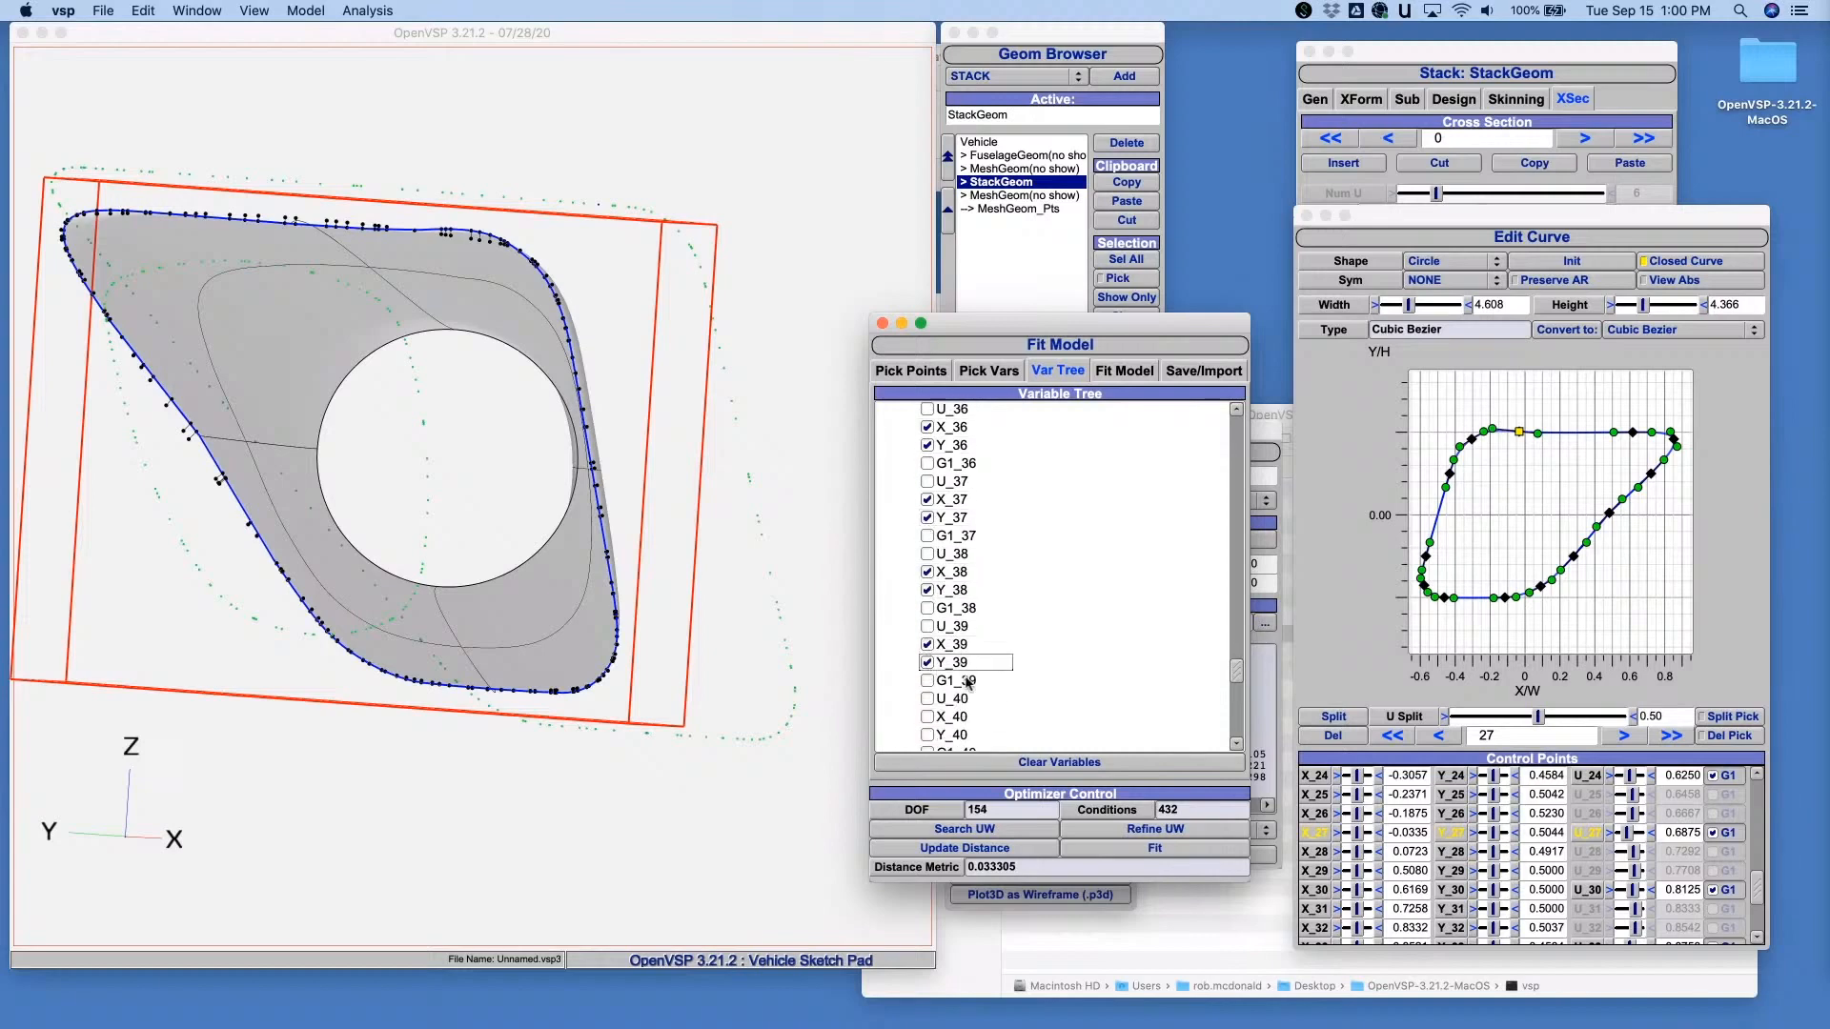
- Add the X and Y parameters numbered 40 through 43 of XSecCurve_0 as fit variables
{"action": "left_click", "coordinate": [927, 641]}
{"action": "left_click", "coordinate": [928, 658]}
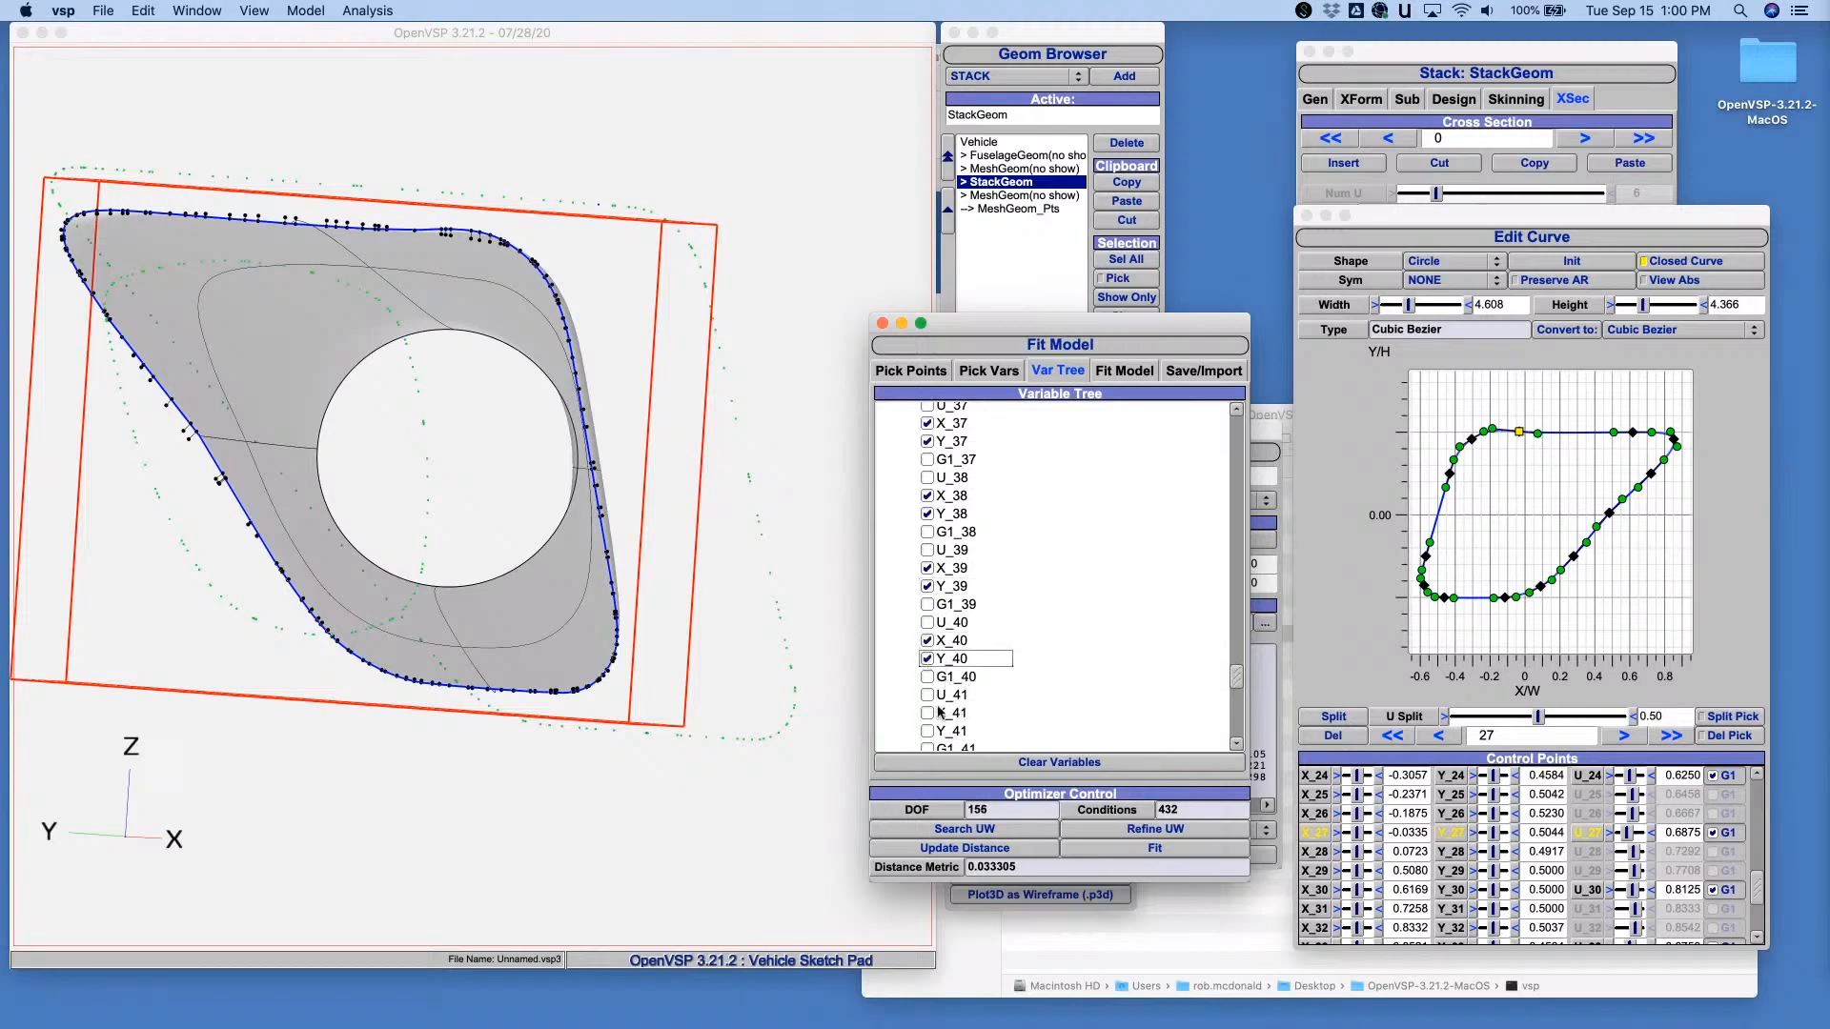
{"action": "left_click", "coordinate": [928, 713]}
{"action": "left_click", "coordinate": [928, 731]}
{"action": "scroll", "coordinate": [1007, 696], "scroll_direction": "down", "scroll_amount": 3}
{"action": "left_click", "coordinate": [927, 694]}
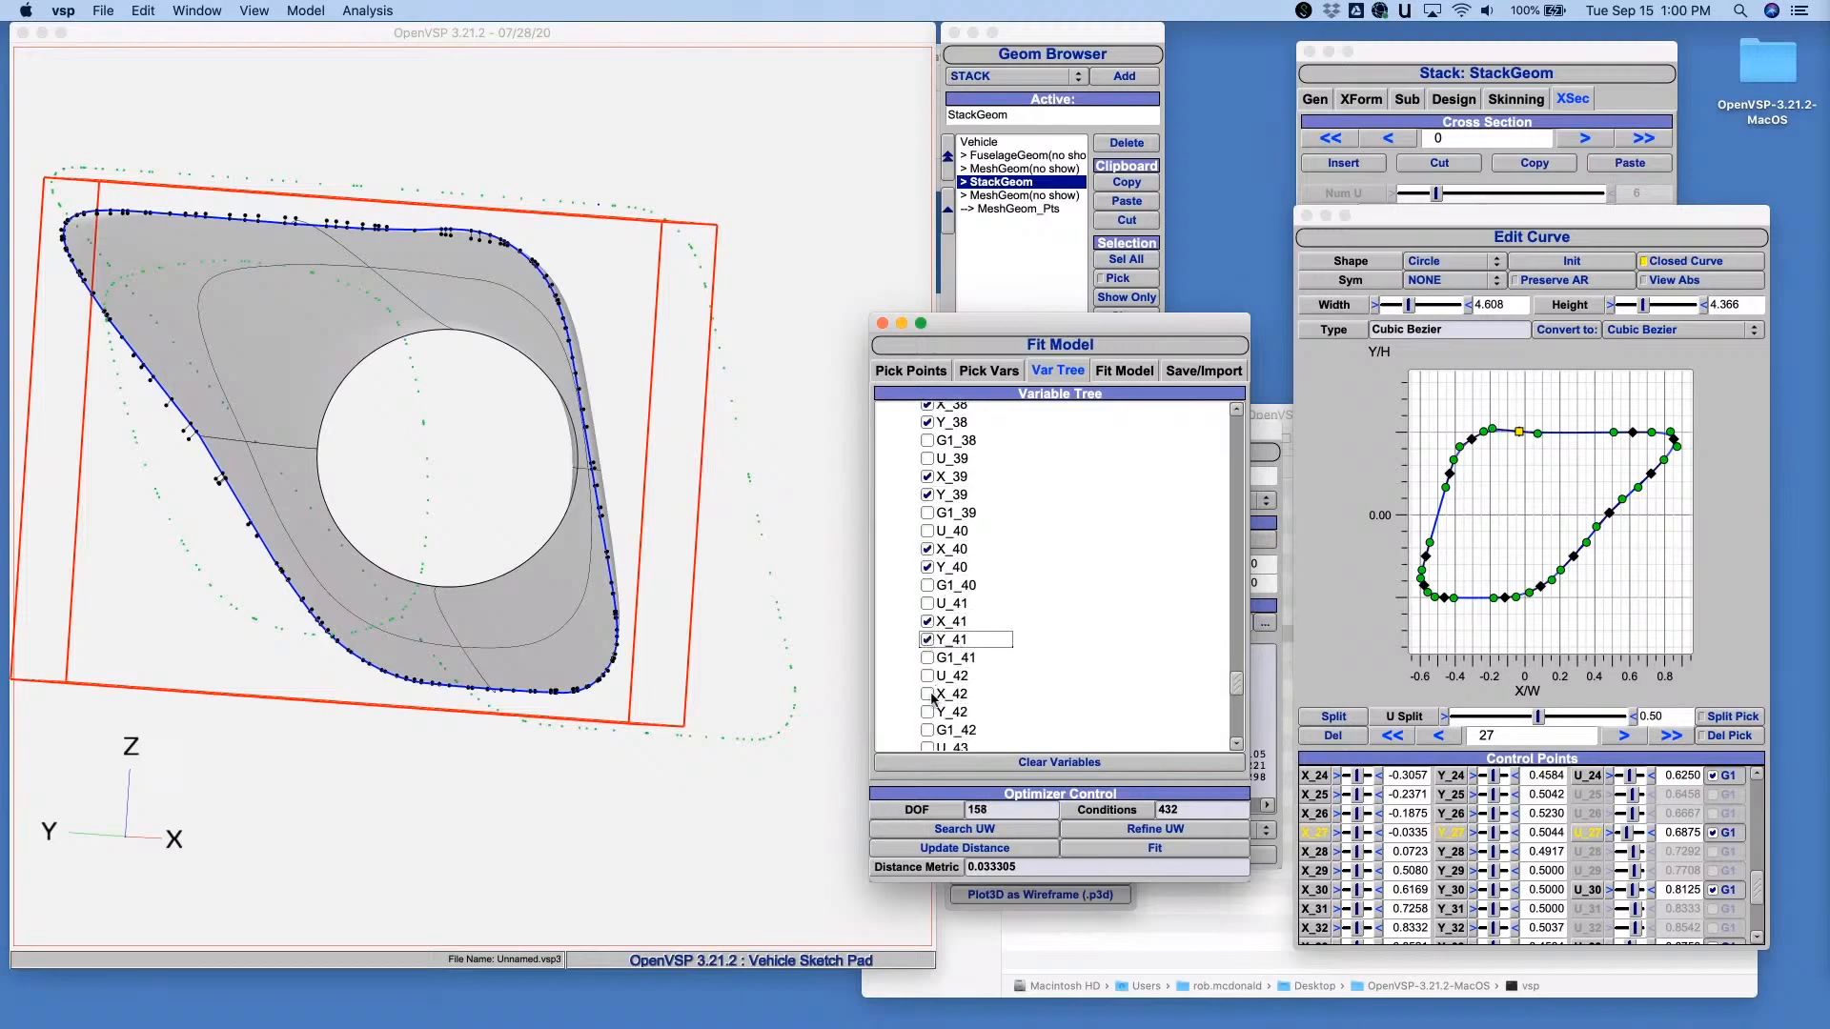
{"action": "left_click", "coordinate": [928, 712]}
{"action": "scroll", "coordinate": [1017, 687], "scroll_direction": "down", "scroll_amount": 3}
{"action": "left_click", "coordinate": [928, 712]}
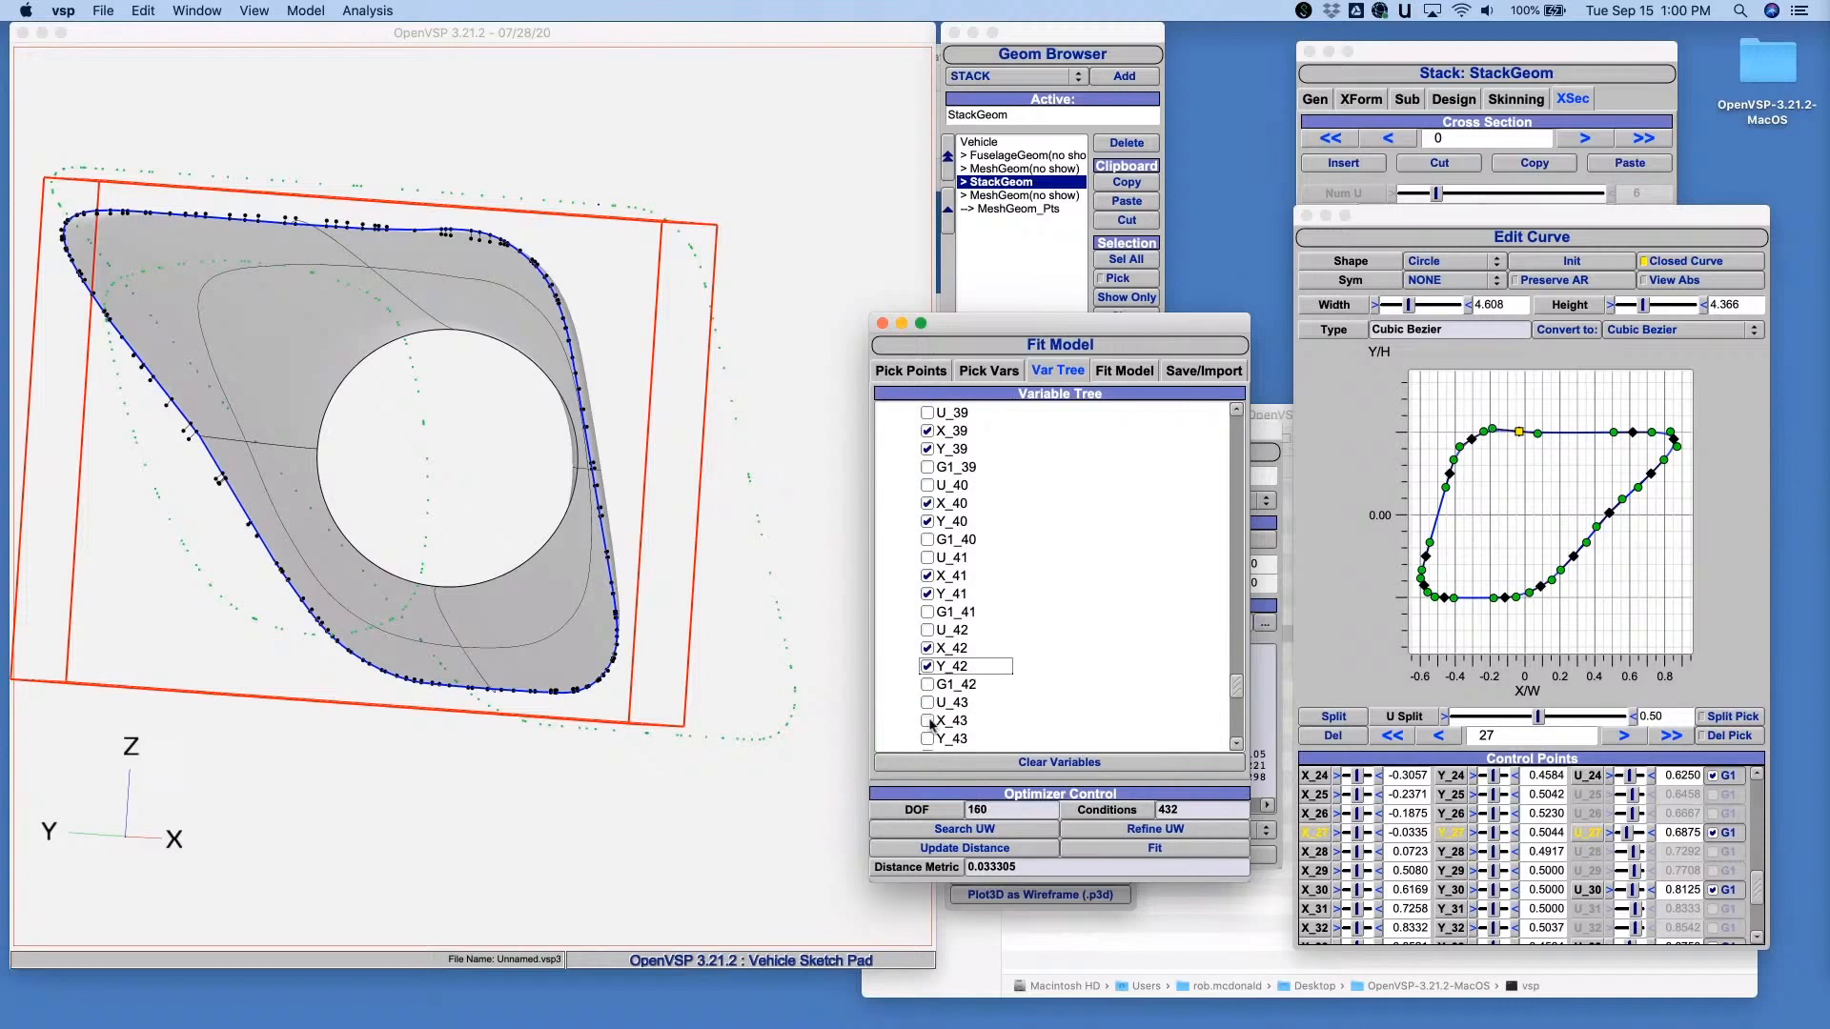
{"action": "left_click", "coordinate": [927, 730]}
{"action": "scroll", "coordinate": [1026, 661], "scroll_direction": "down", "scroll_amount": 5}
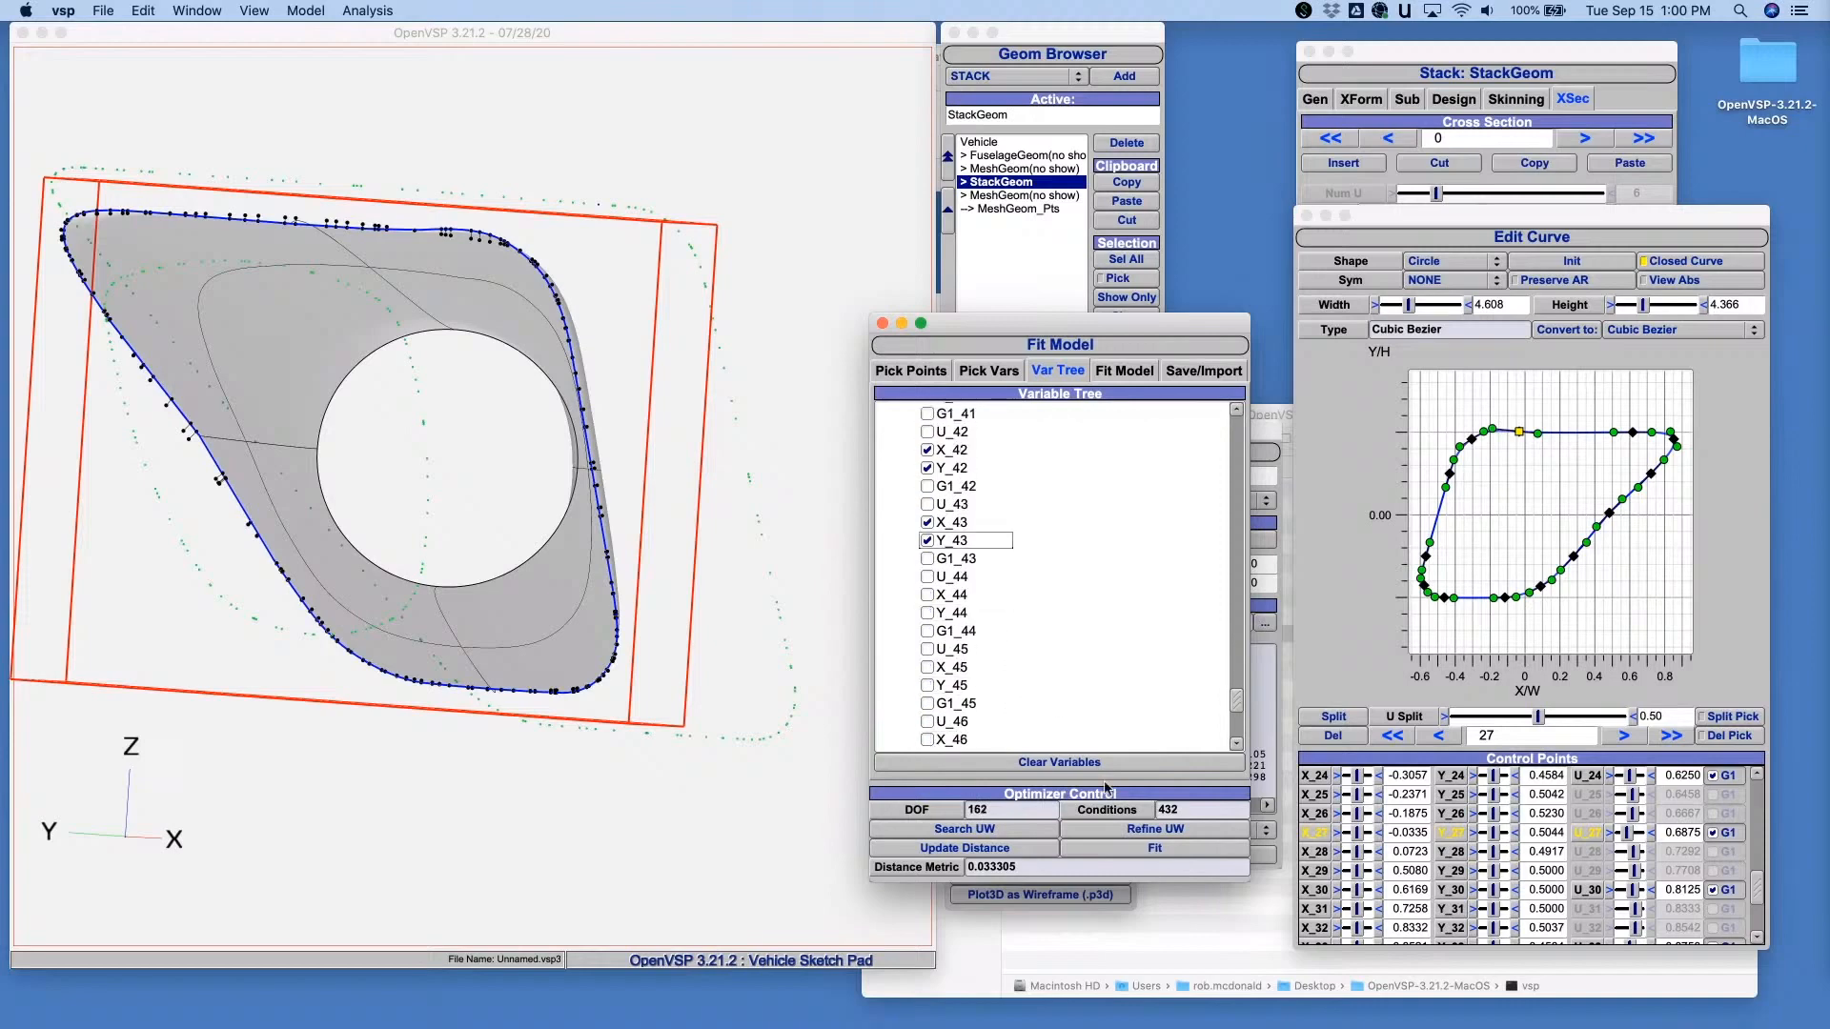
- Run the fit twice with the enlarged set of control-point variables and inspect the resulting section
{"action": "left_click", "coordinate": [1155, 849]}
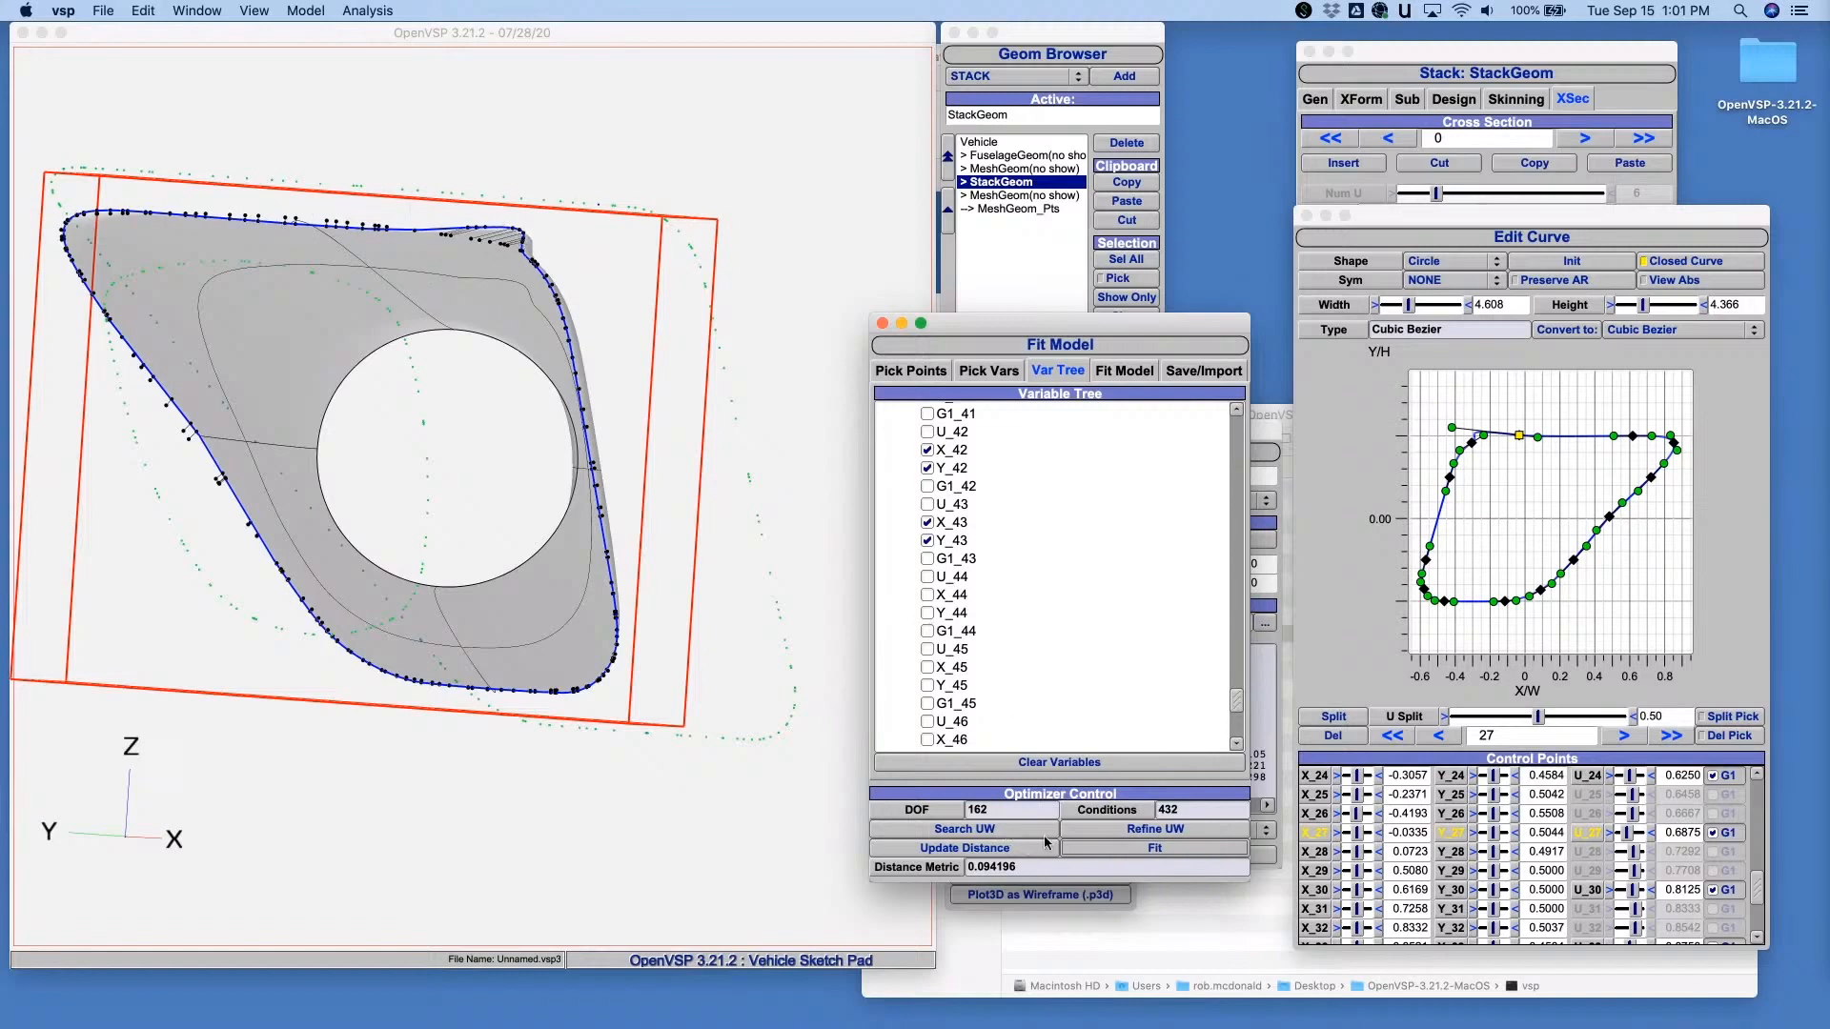
{"action": "left_click", "coordinate": [1114, 850]}
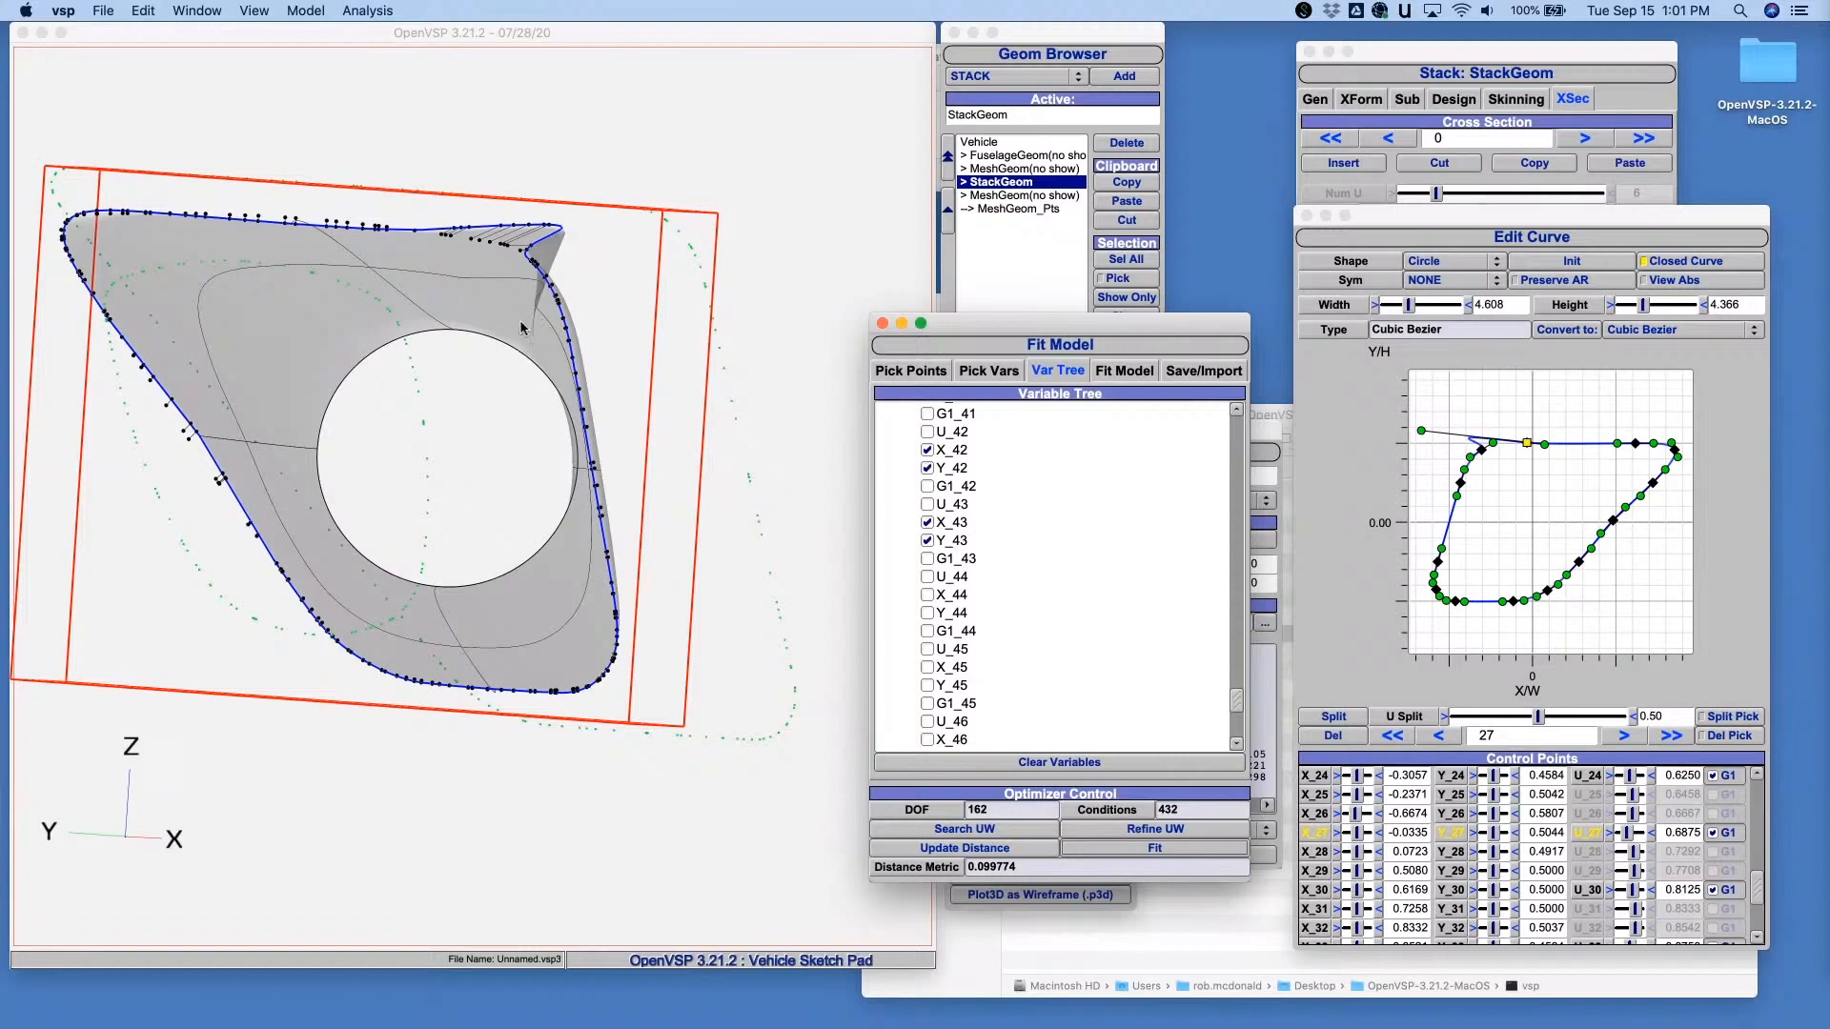
{"action": "left_click_drag", "start_coordinate": [490, 288], "coordinate": [392, 335]}
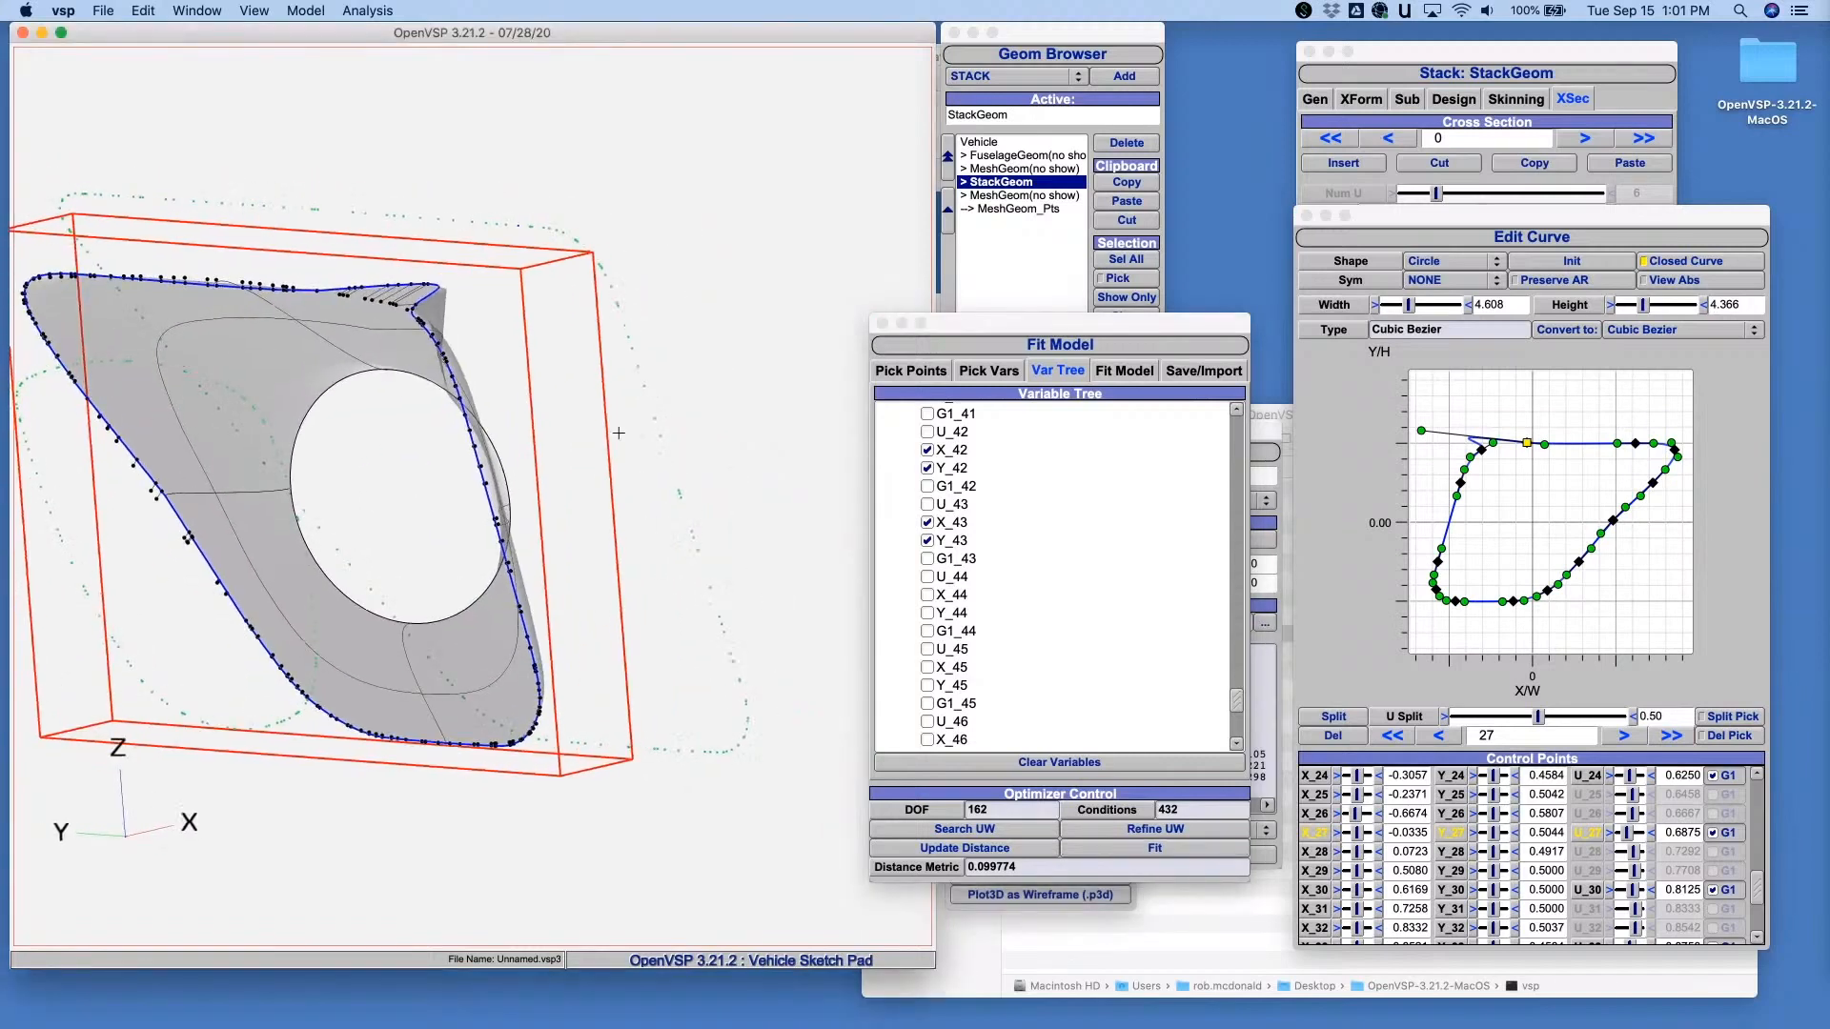
- Move stray control point 26 of the edit curve back onto the upper edge beside point 27 and rerun the fit
{"action": "left_click", "coordinate": [1422, 432]}
{"action": "left_click", "coordinate": [1422, 432]}
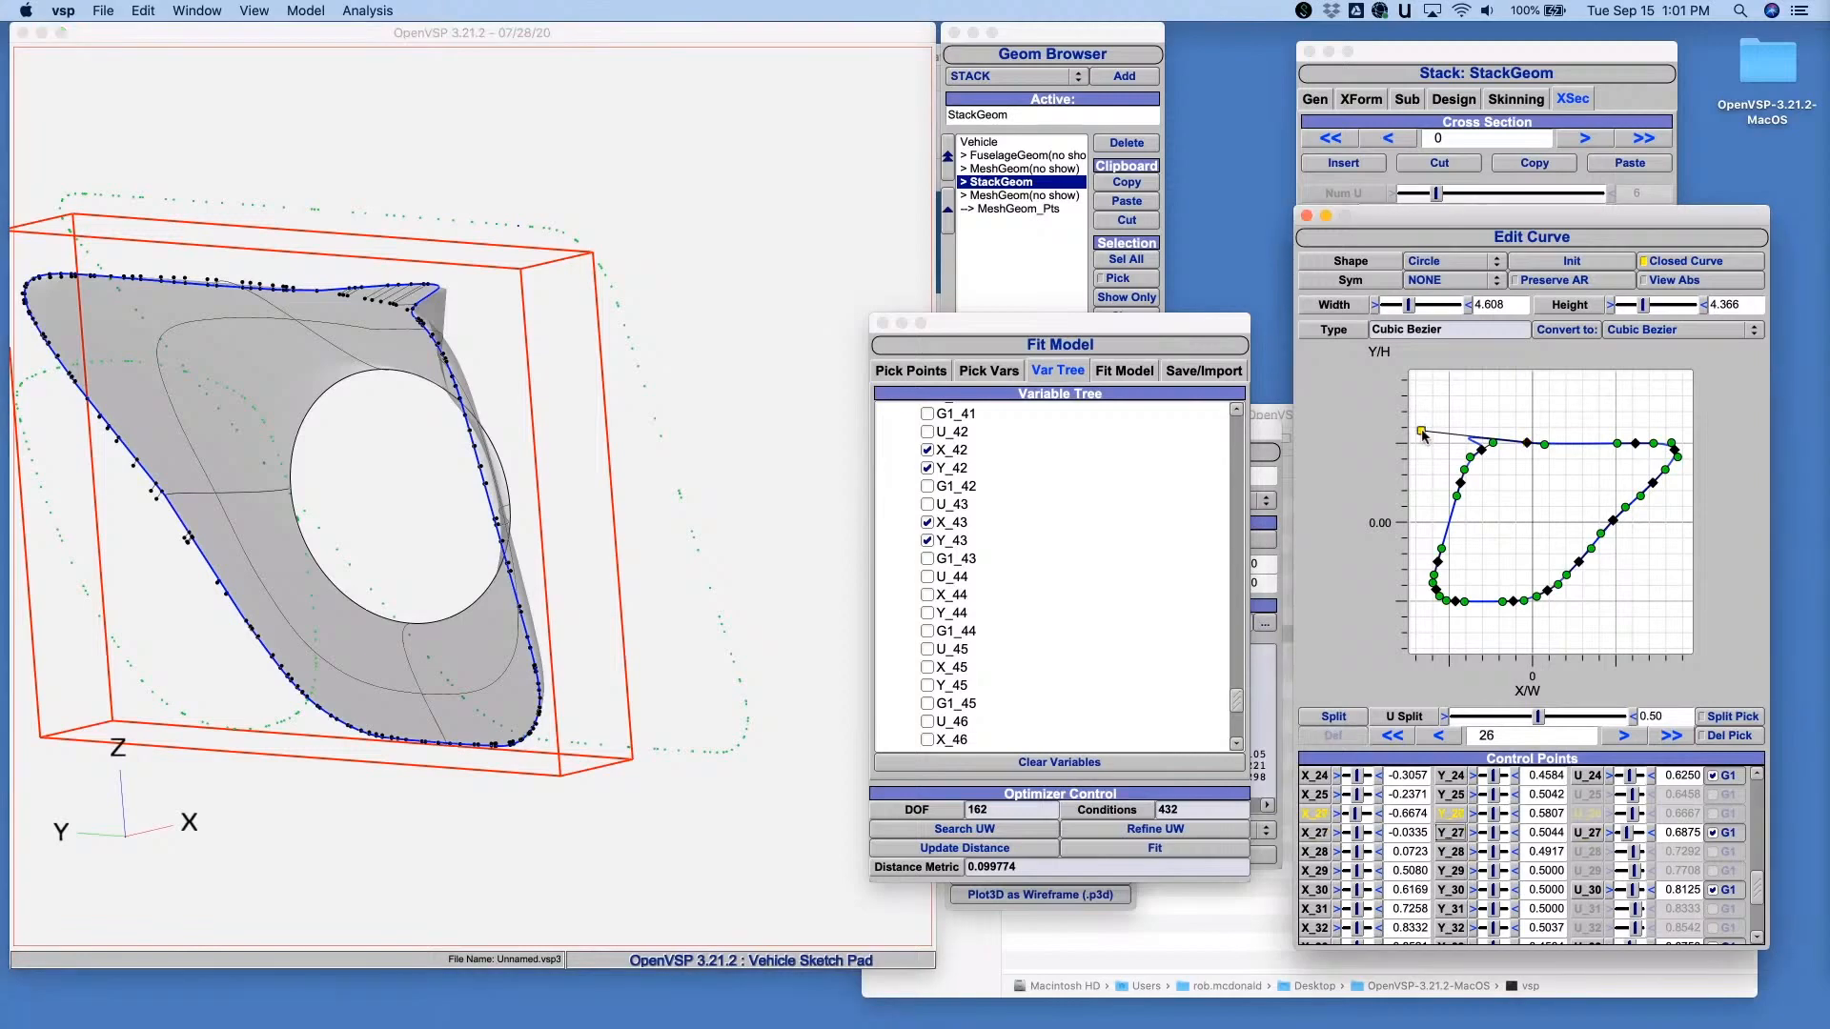
{"action": "left_click_drag", "start_coordinate": [1431, 436], "coordinate": [1519, 448]}
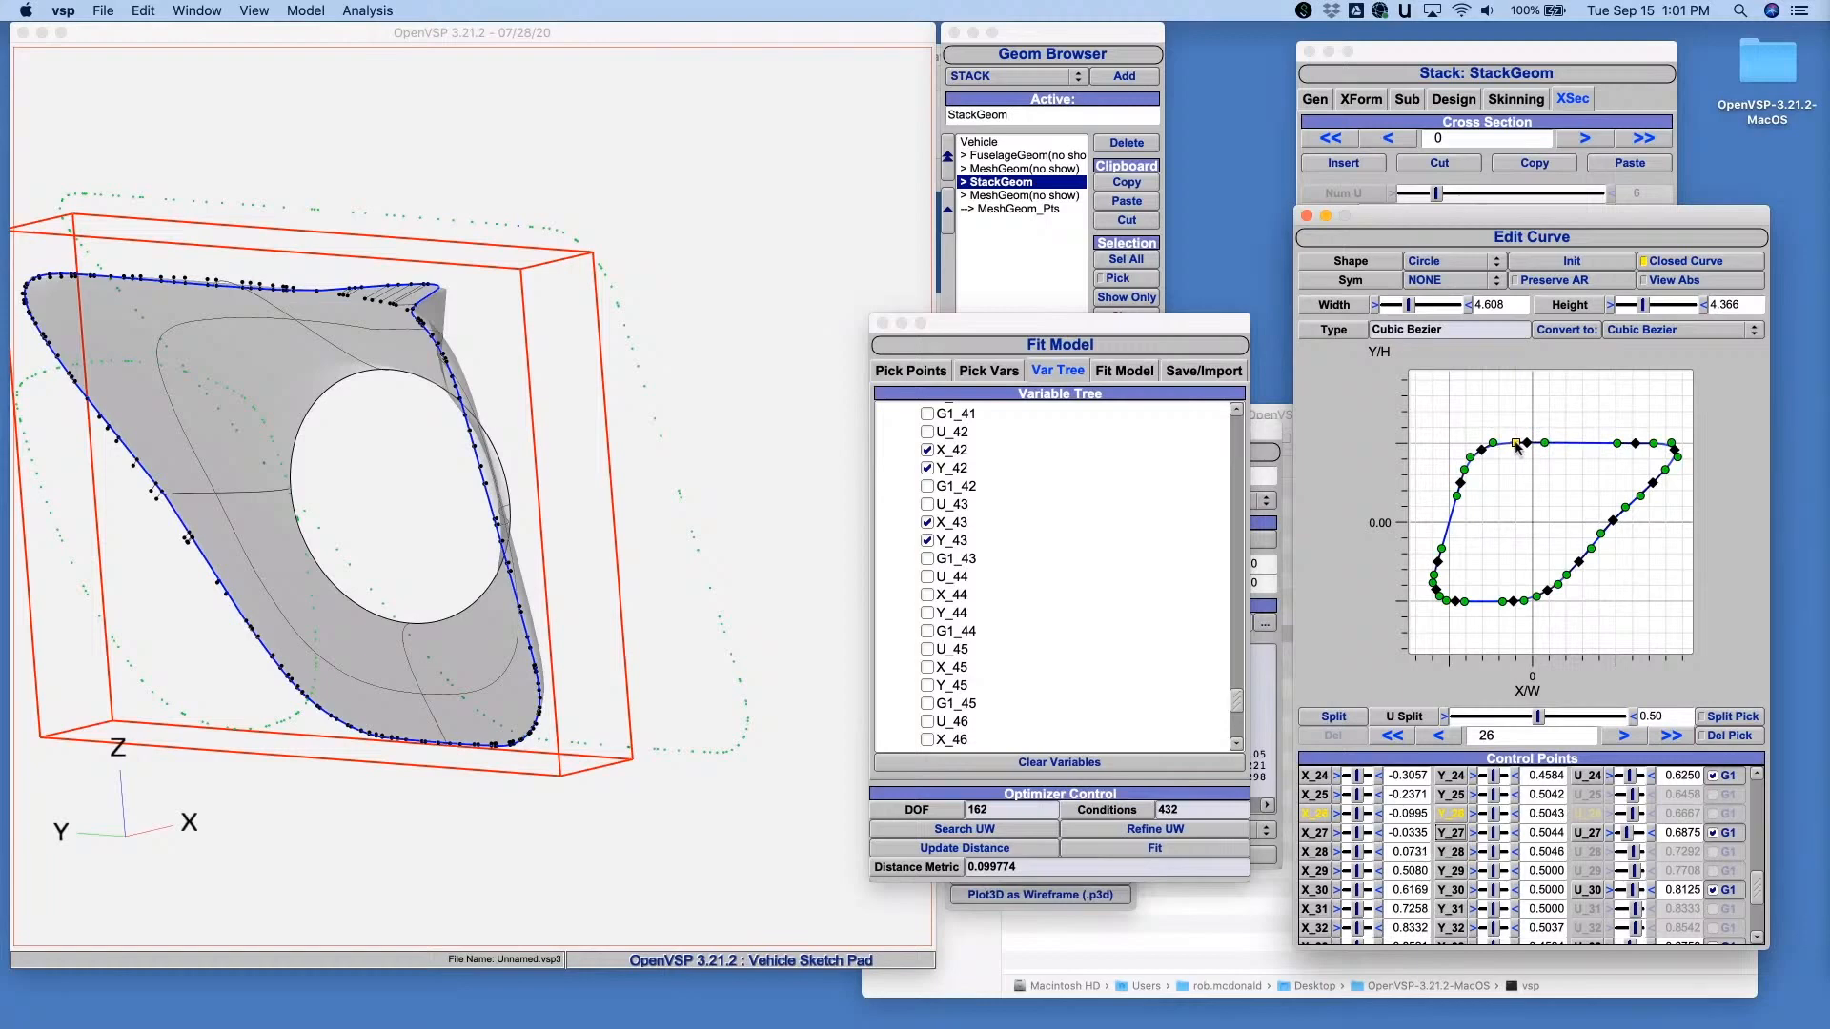
{"action": "left_click", "coordinate": [1168, 847]}
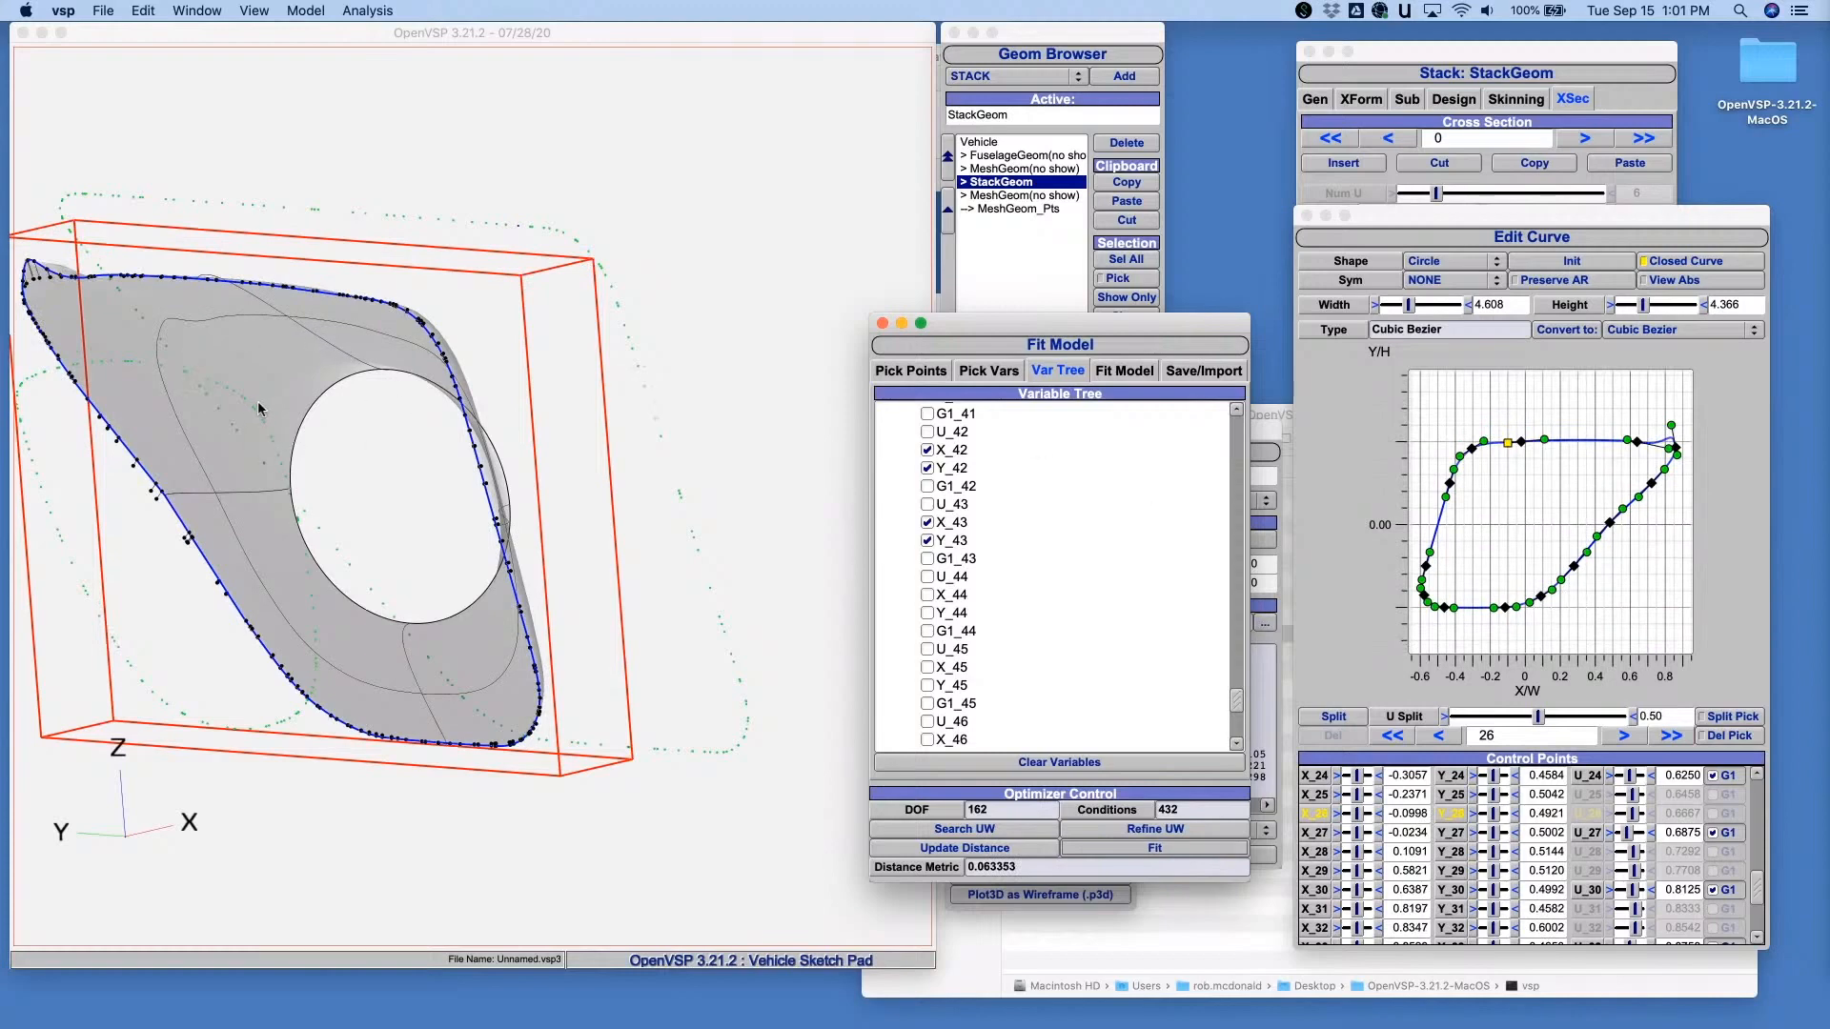
{"action": "left_click_drag", "start_coordinate": [318, 427], "coordinate": [401, 400]}
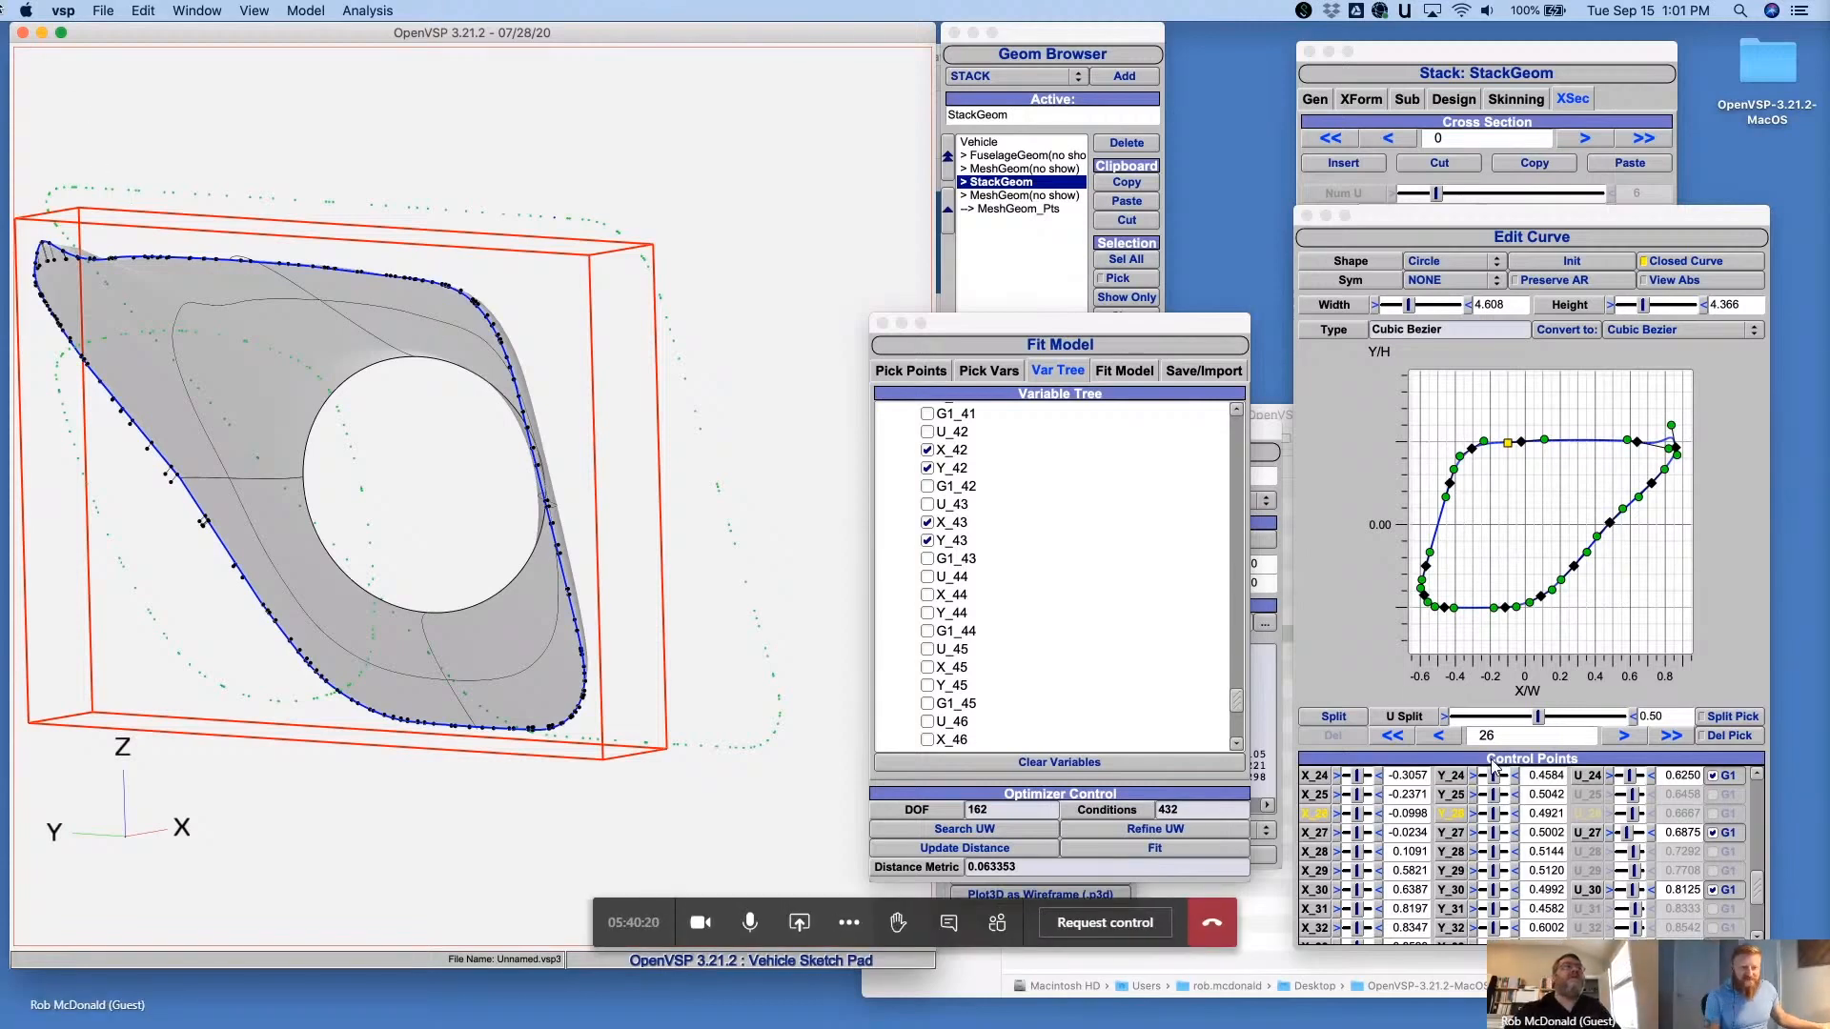
- Close the current OpenVSP session and relaunch vsp from the OpenVSP-3.21.2-MacOS folder
{"action": "left_click", "coordinate": [23, 33]}
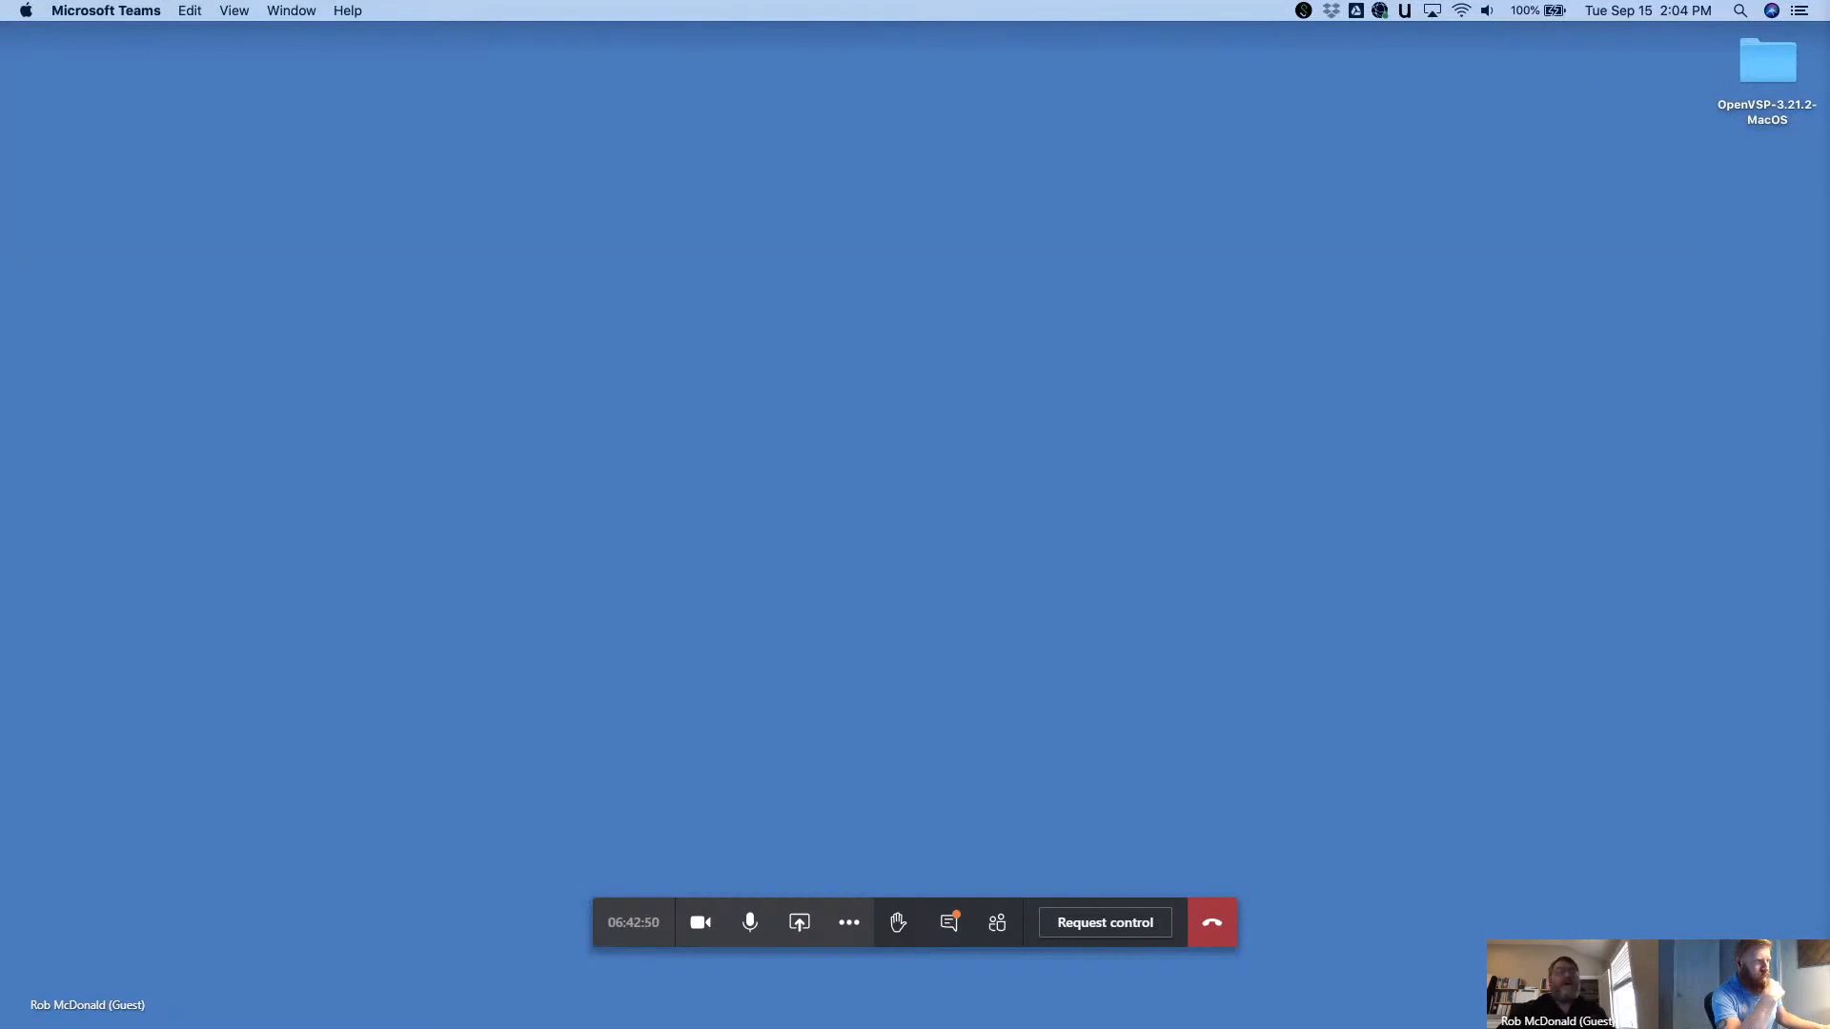
{"action": "left_click", "coordinate": [1399, 159]}
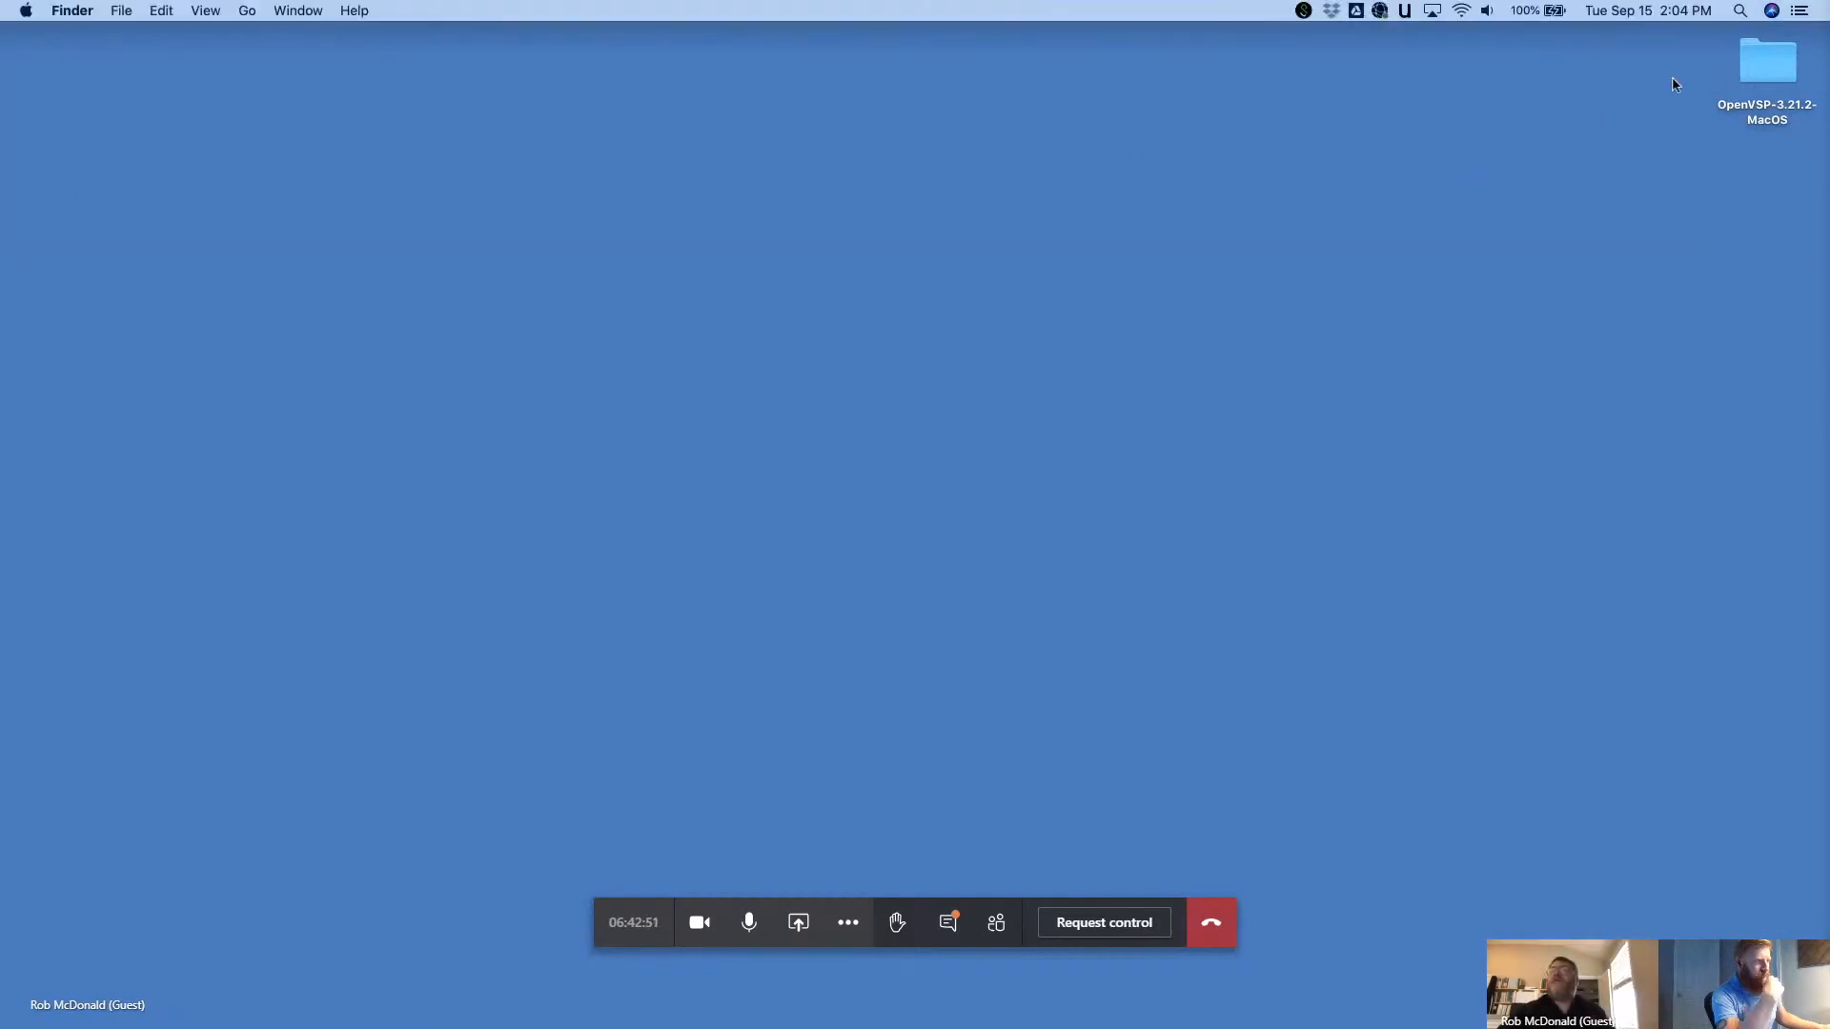
{"action": "double_click", "coordinate": [1749, 60]}
{"action": "double_click", "coordinate": [991, 628]}
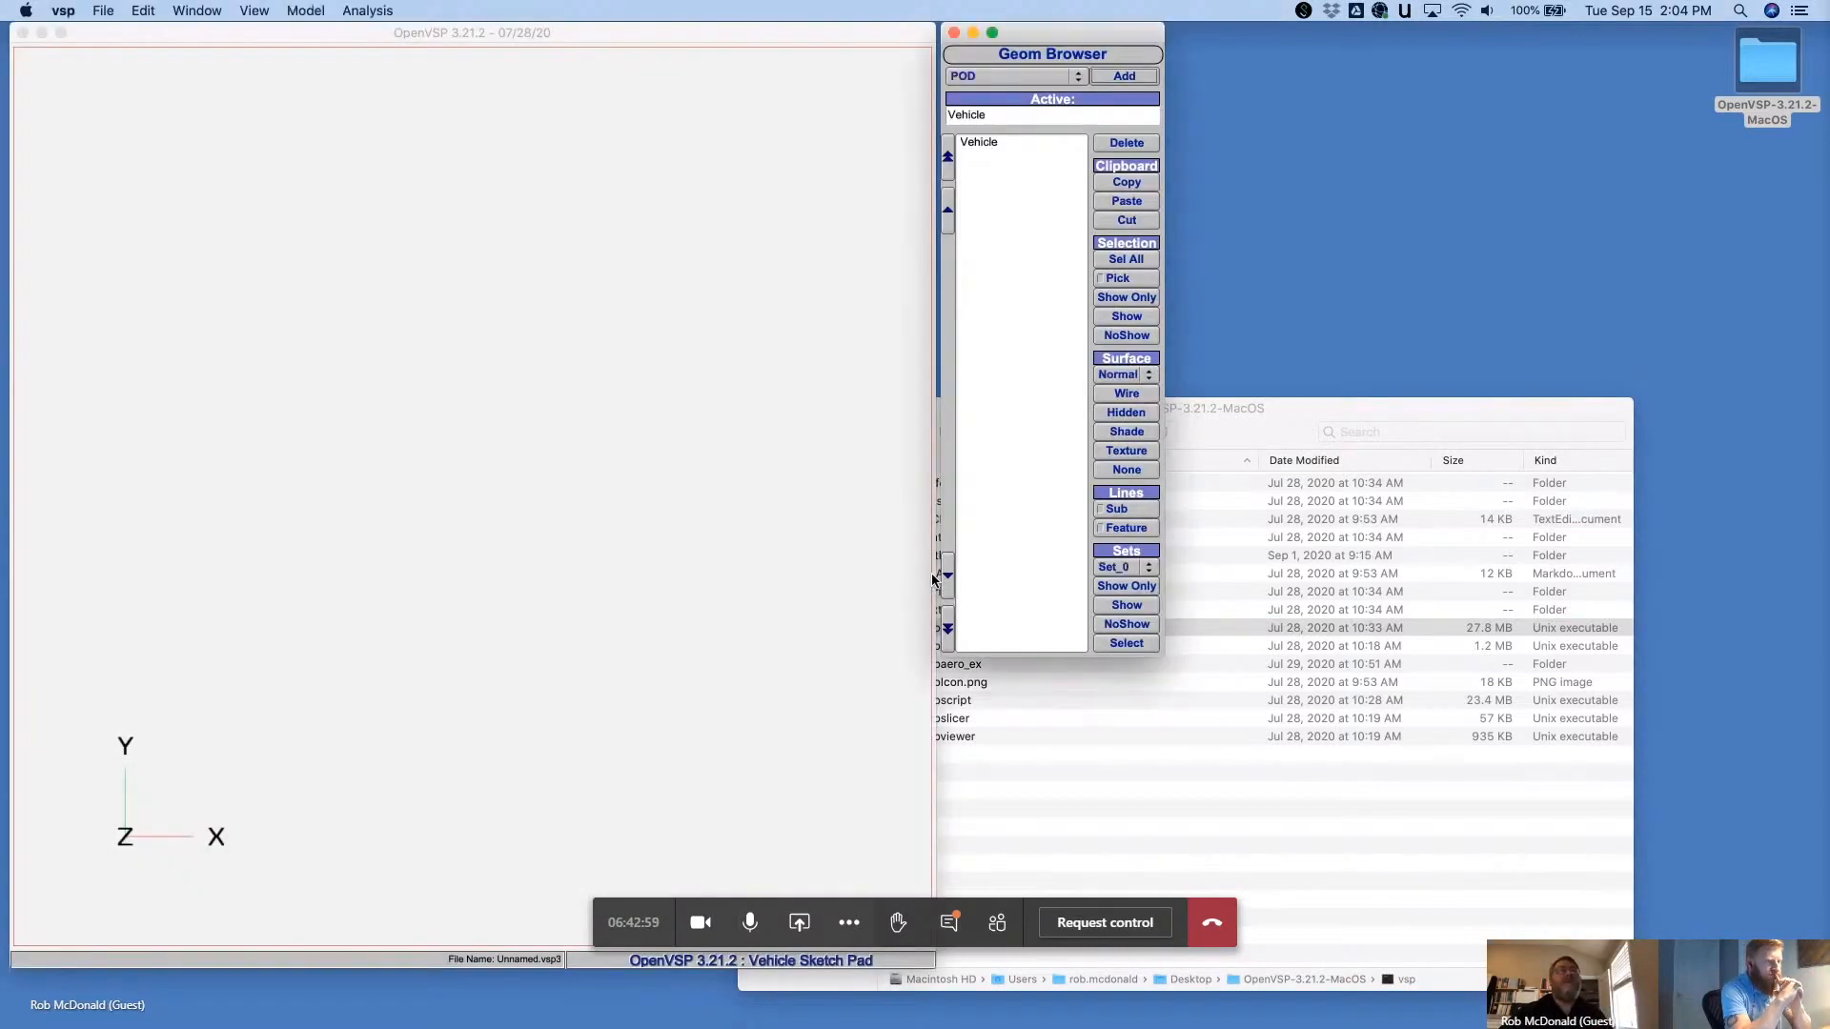
- Import the Stereolith file Unnamed.stl into the empty vehicle
{"action": "left_click", "coordinate": [265, 163]}
{"action": "left_click", "coordinate": [103, 11]}
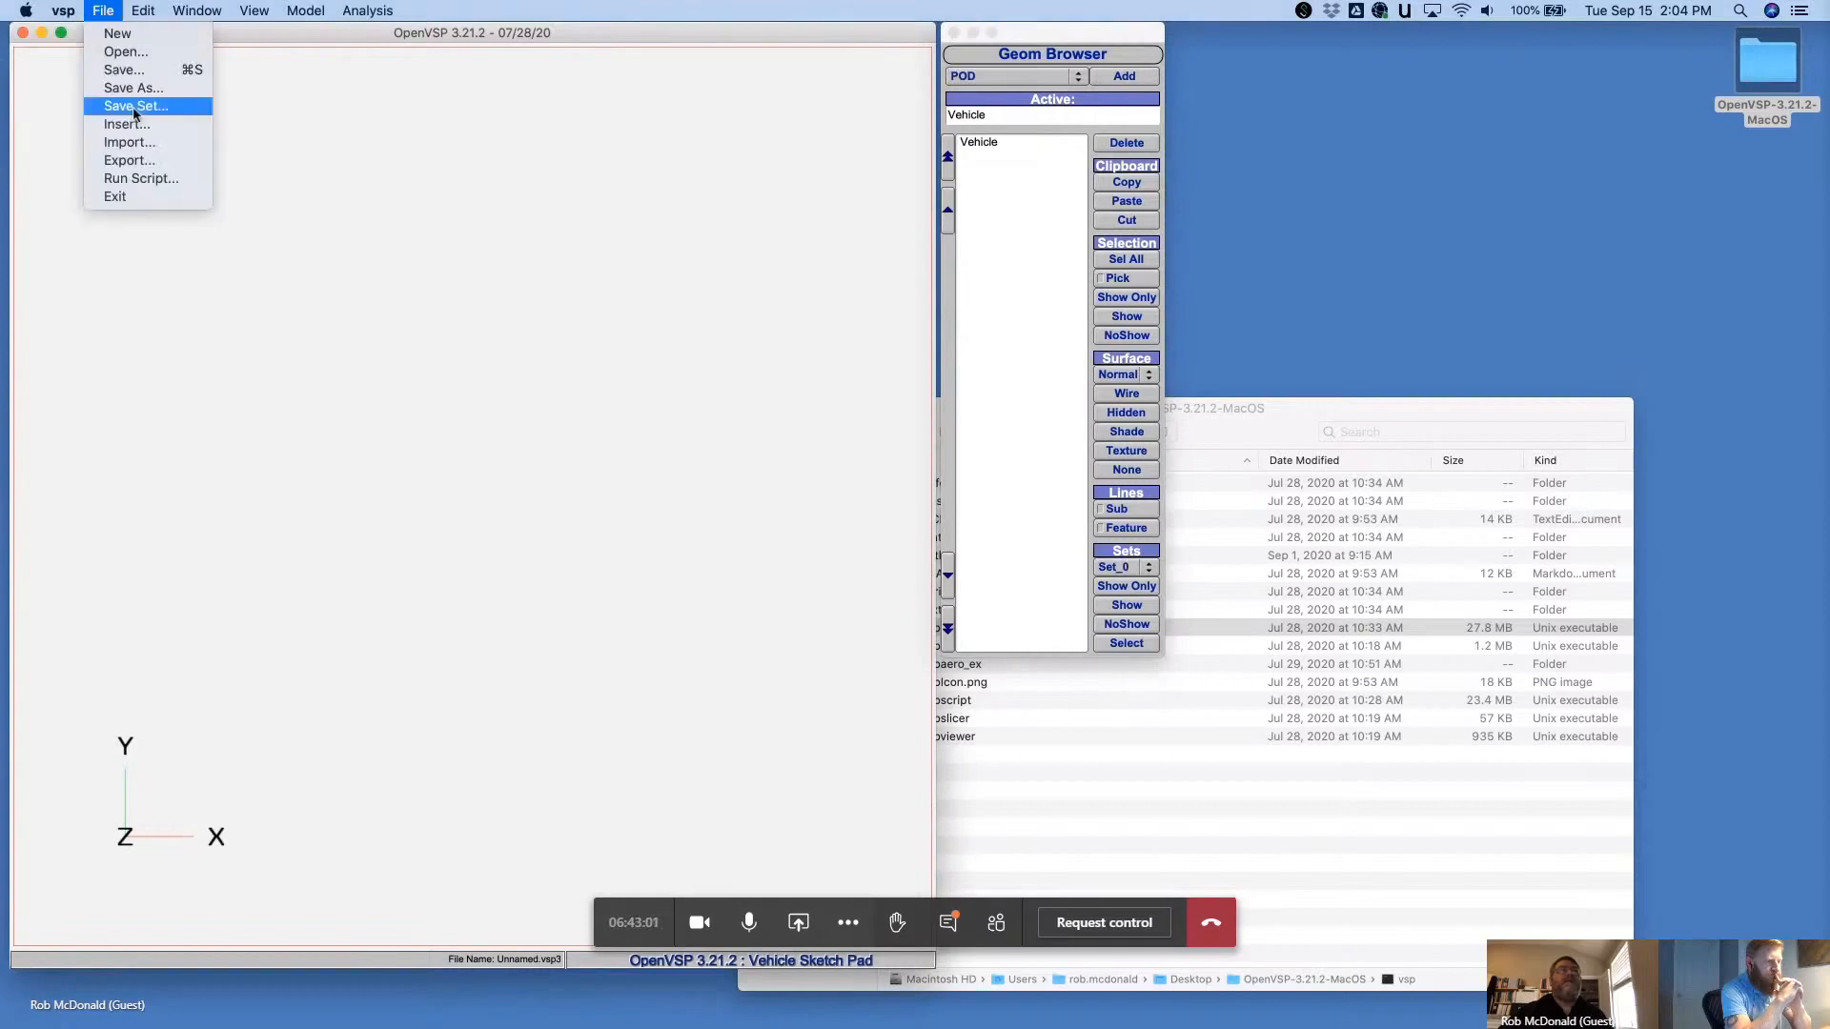
{"action": "left_click", "coordinate": [164, 148]}
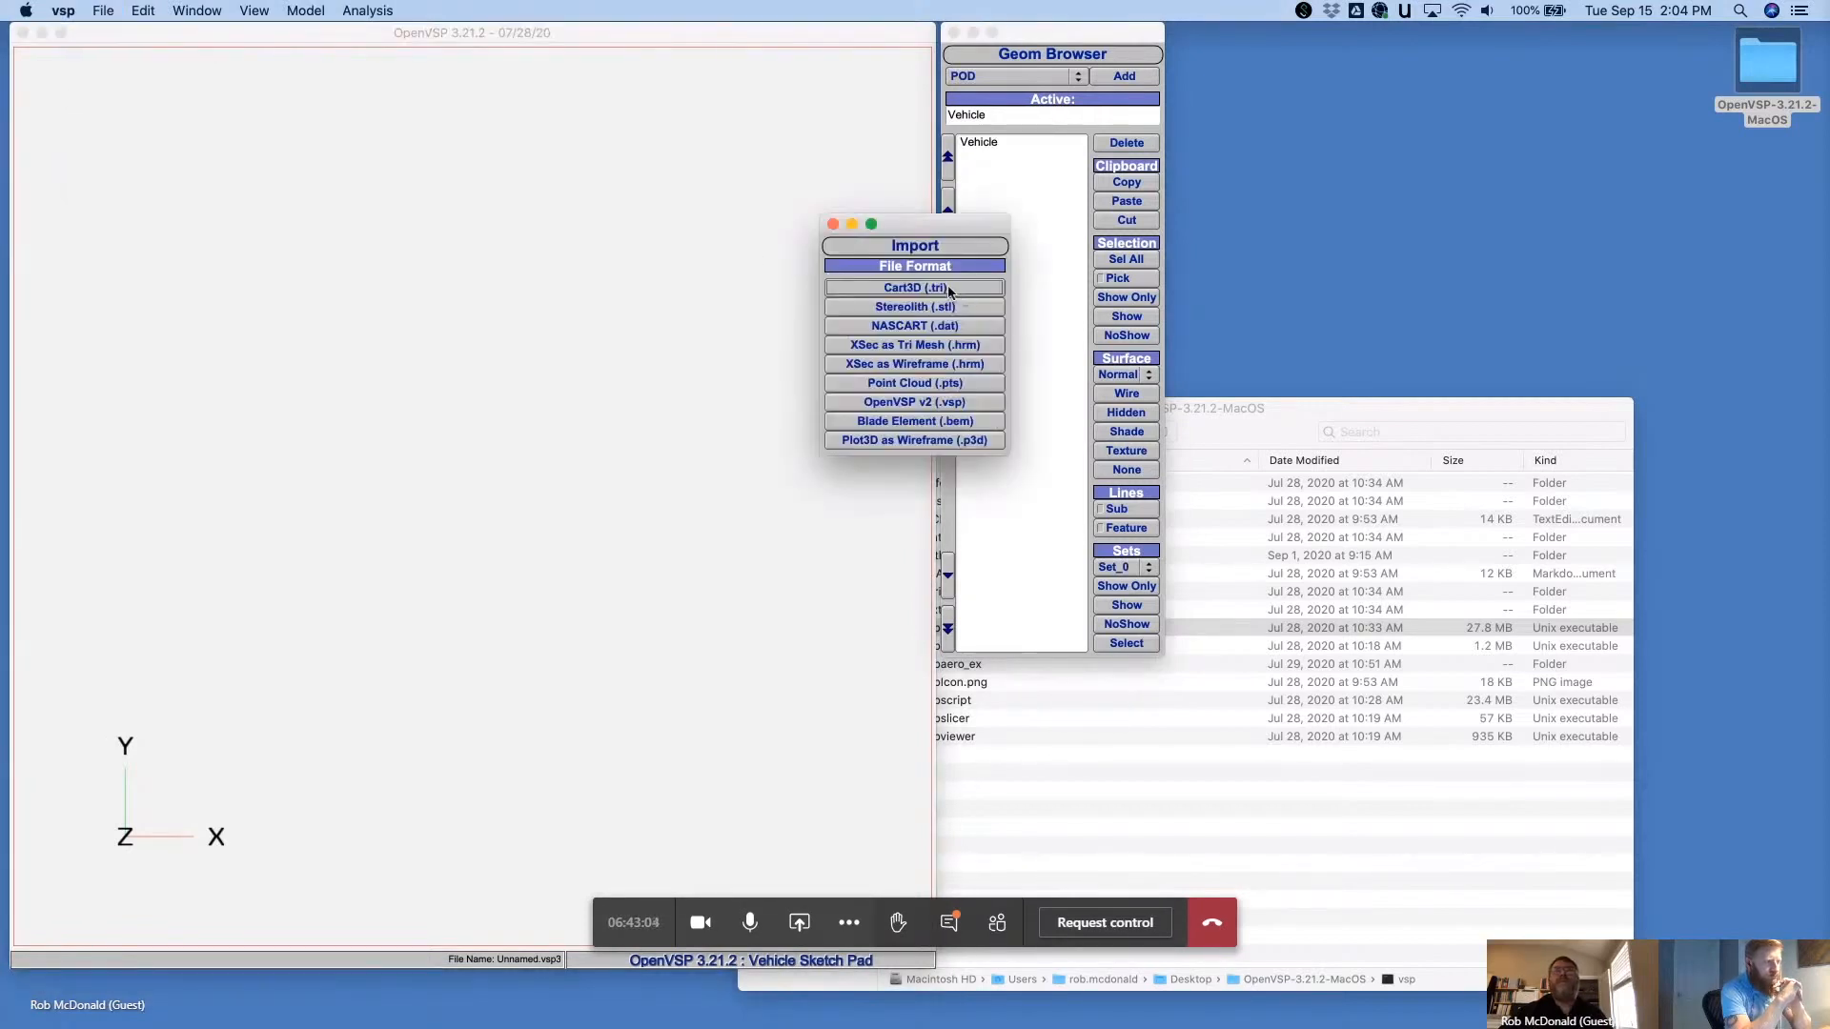
{"action": "left_click", "coordinate": [938, 308]}
{"action": "scroll", "coordinate": [843, 398], "scroll_direction": "down", "scroll_amount": 5}
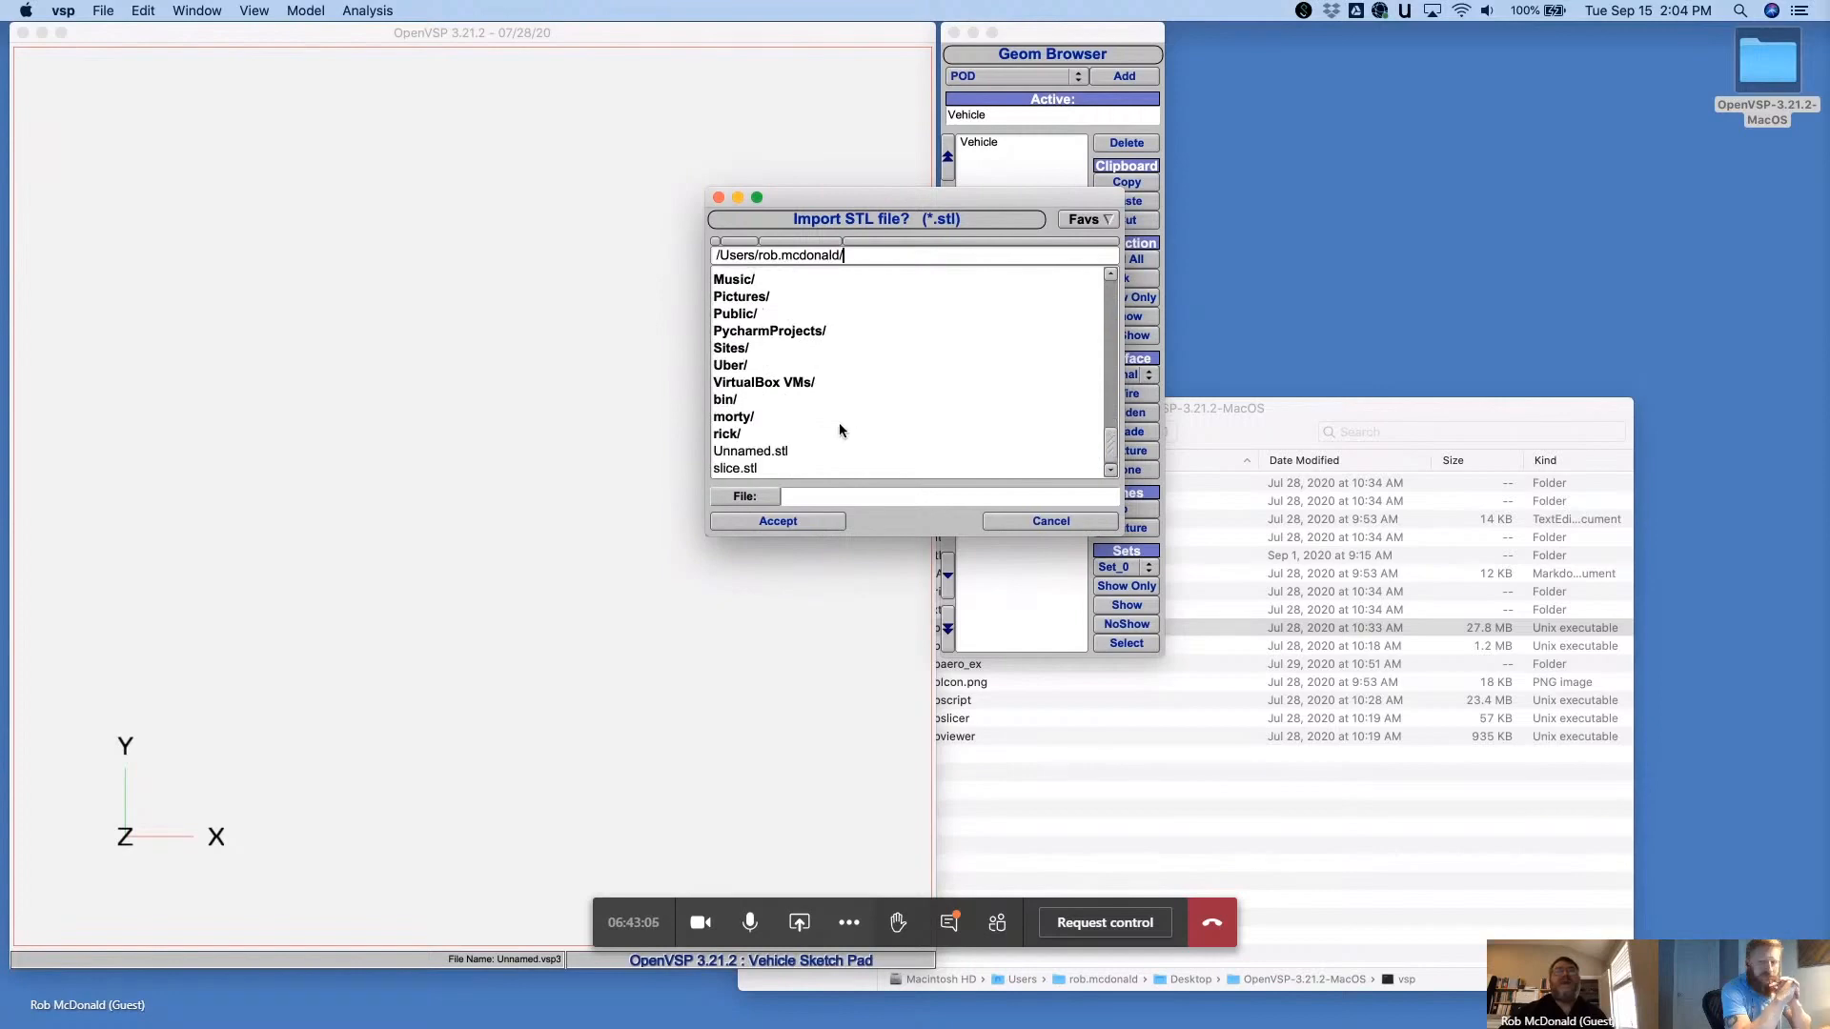
{"action": "left_click", "coordinate": [780, 451]}
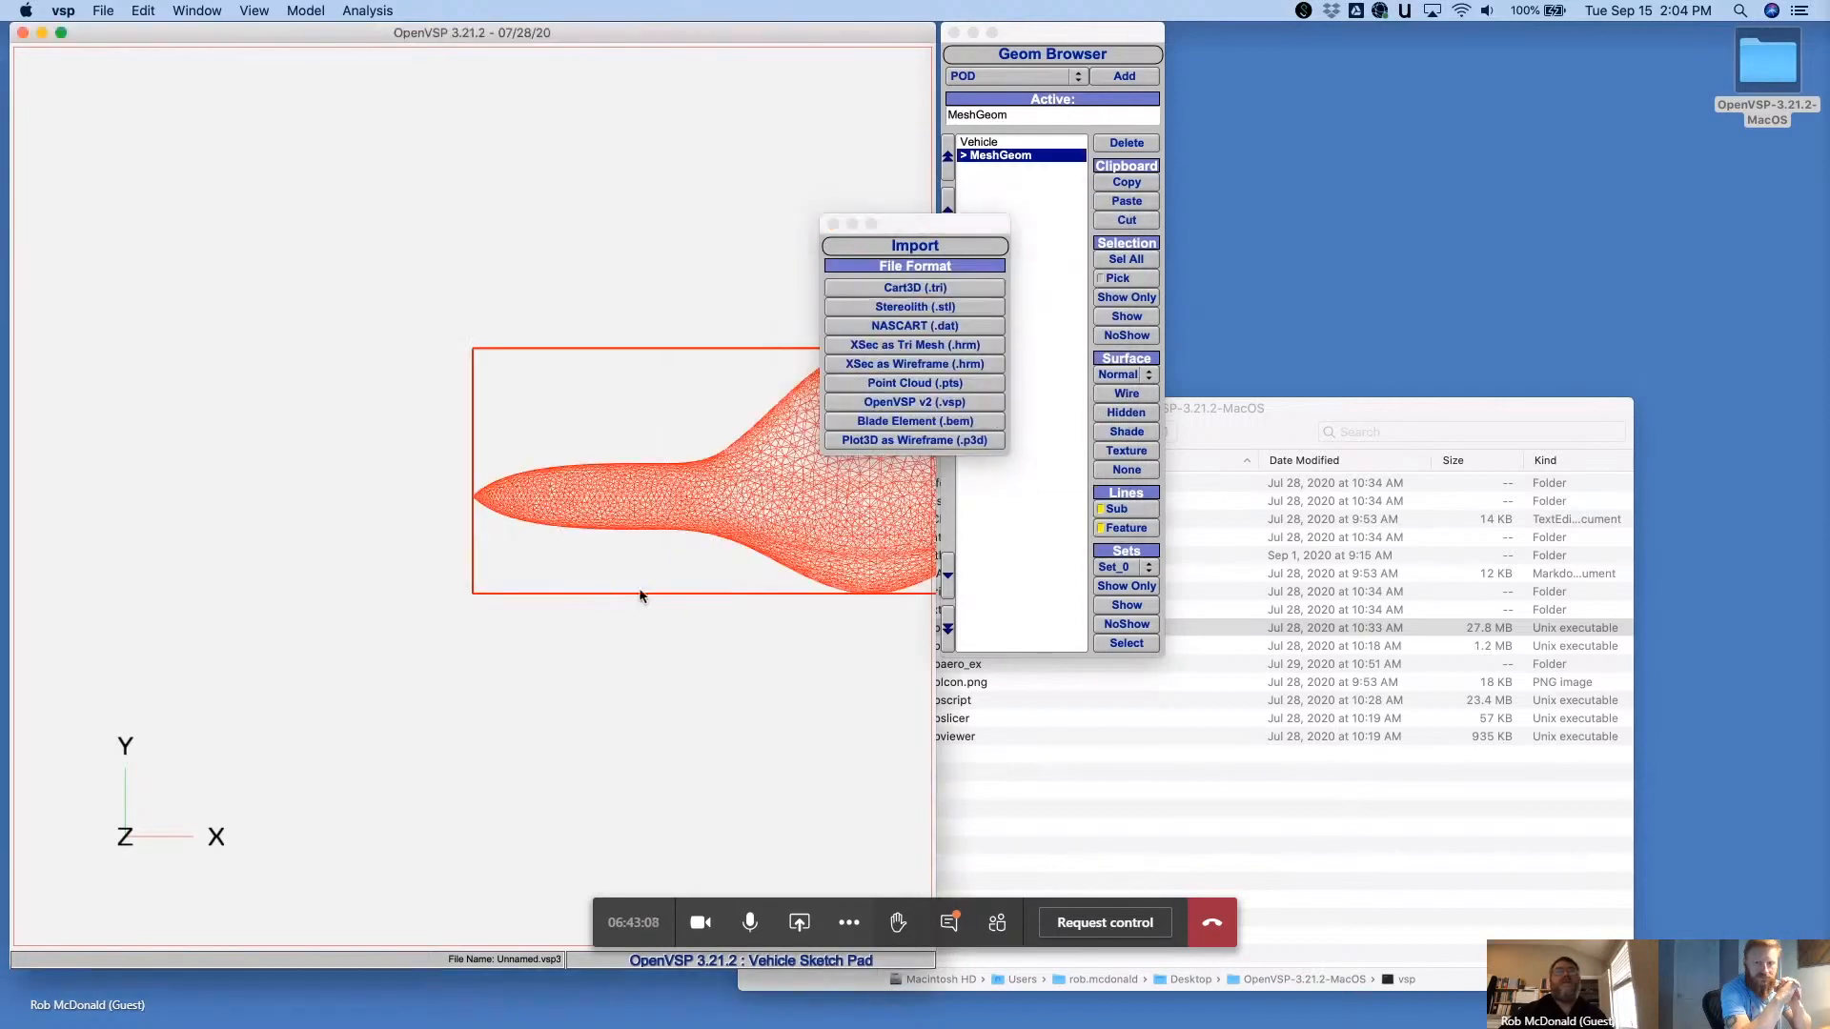
- Convert the imported MeshGeom to a point cloud and delete the original mesh
{"action": "left_click_drag", "start_coordinate": [642, 597], "coordinate": [572, 81]}
{"action": "left_click_drag", "start_coordinate": [958, 227], "coordinate": [1507, 148]}
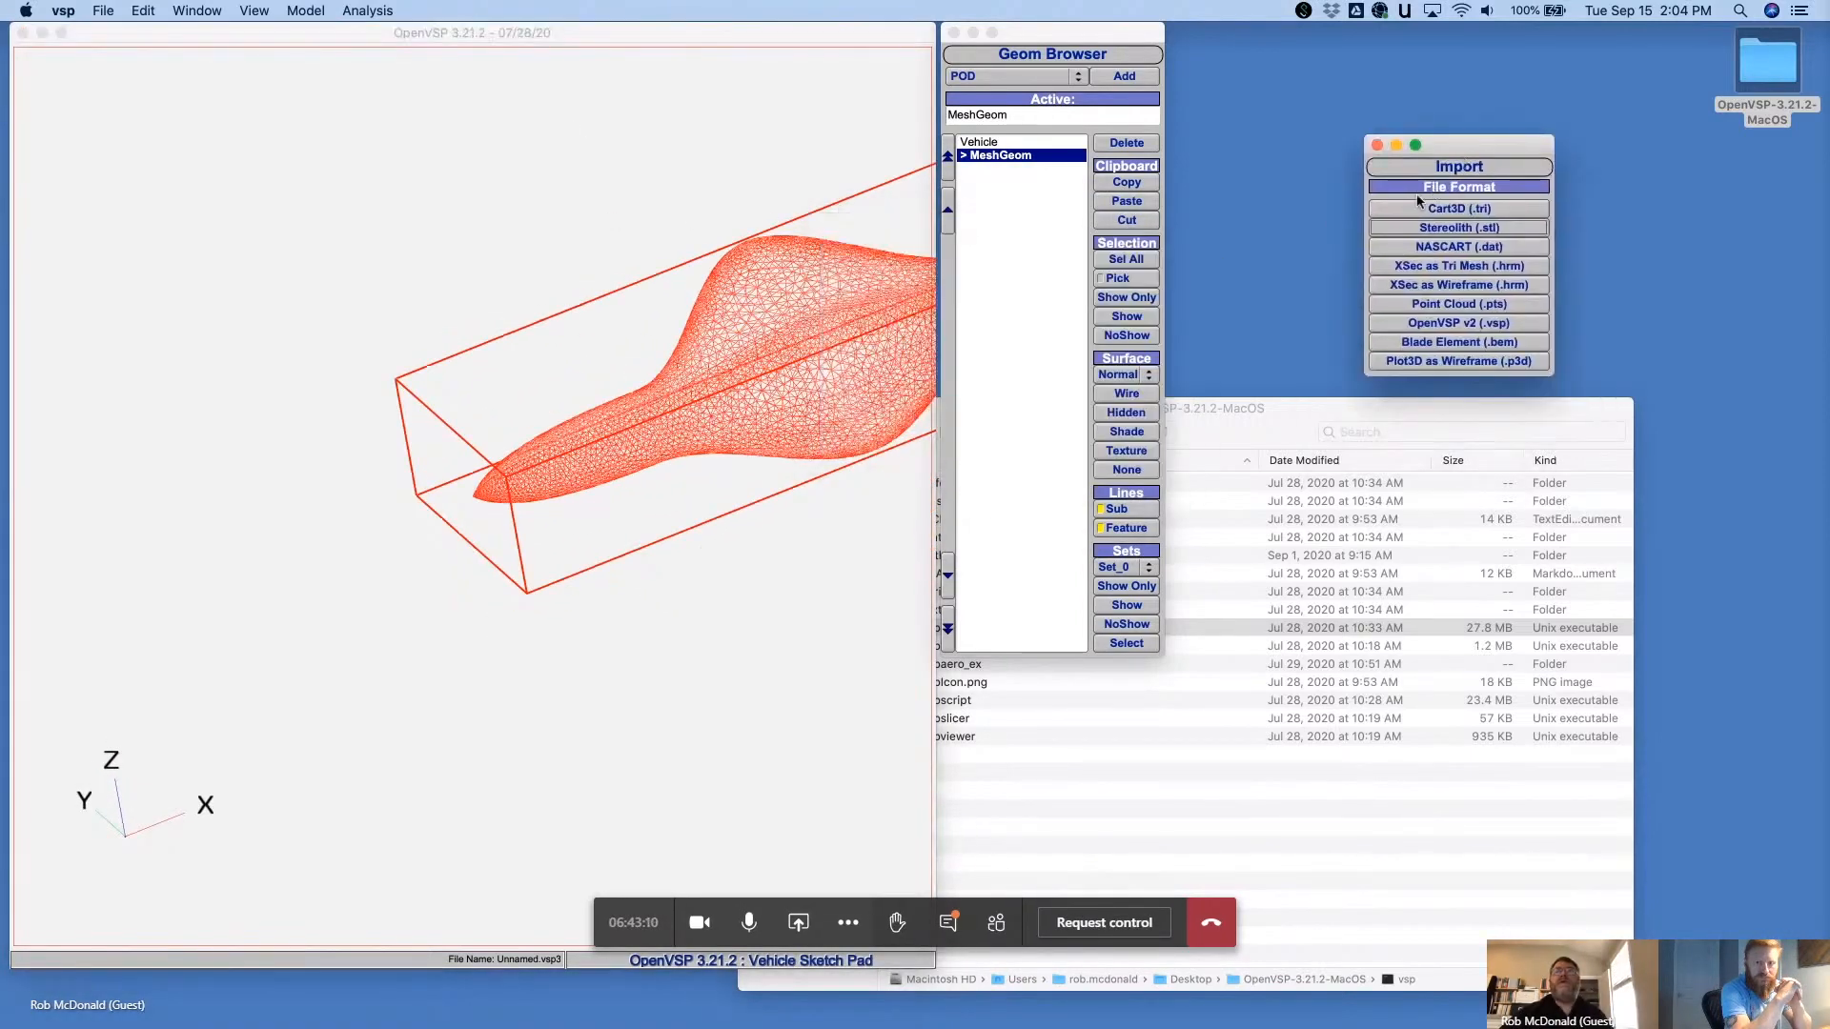
{"action": "double_click", "coordinate": [1068, 157]}
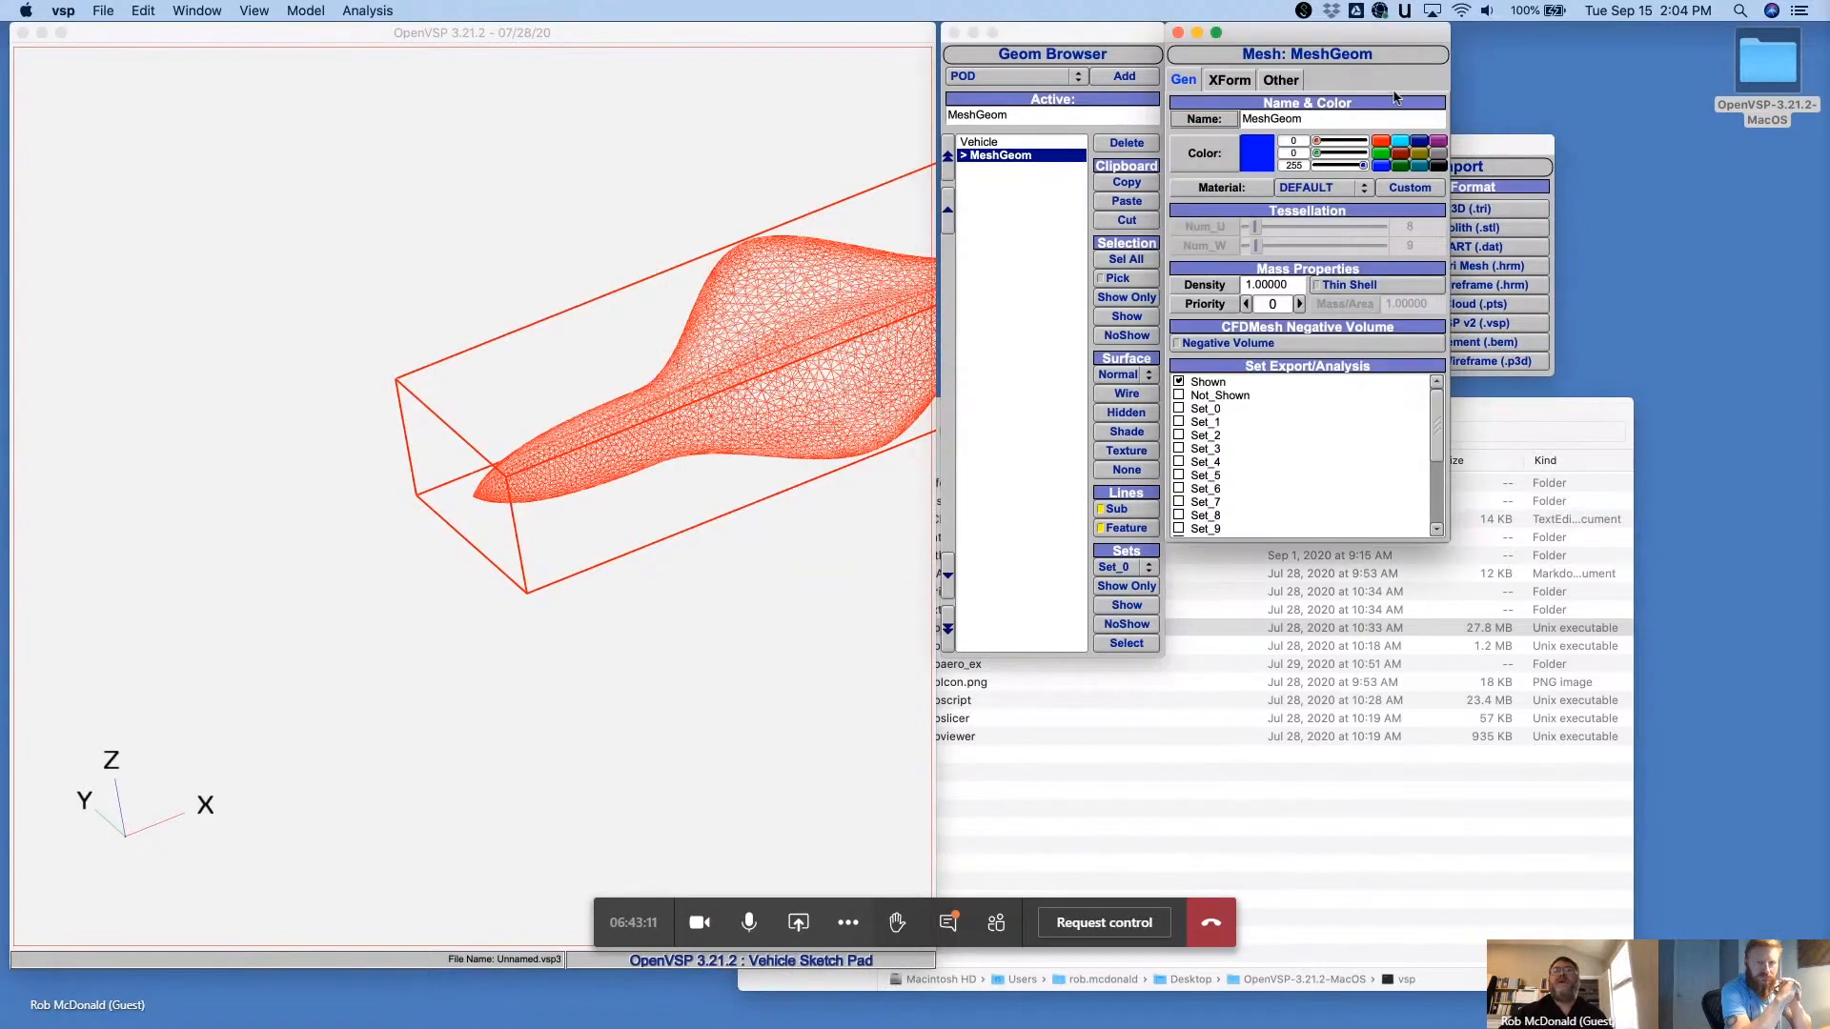
{"action": "left_click", "coordinate": [1281, 80]}
{"action": "left_click", "coordinate": [1273, 124]}
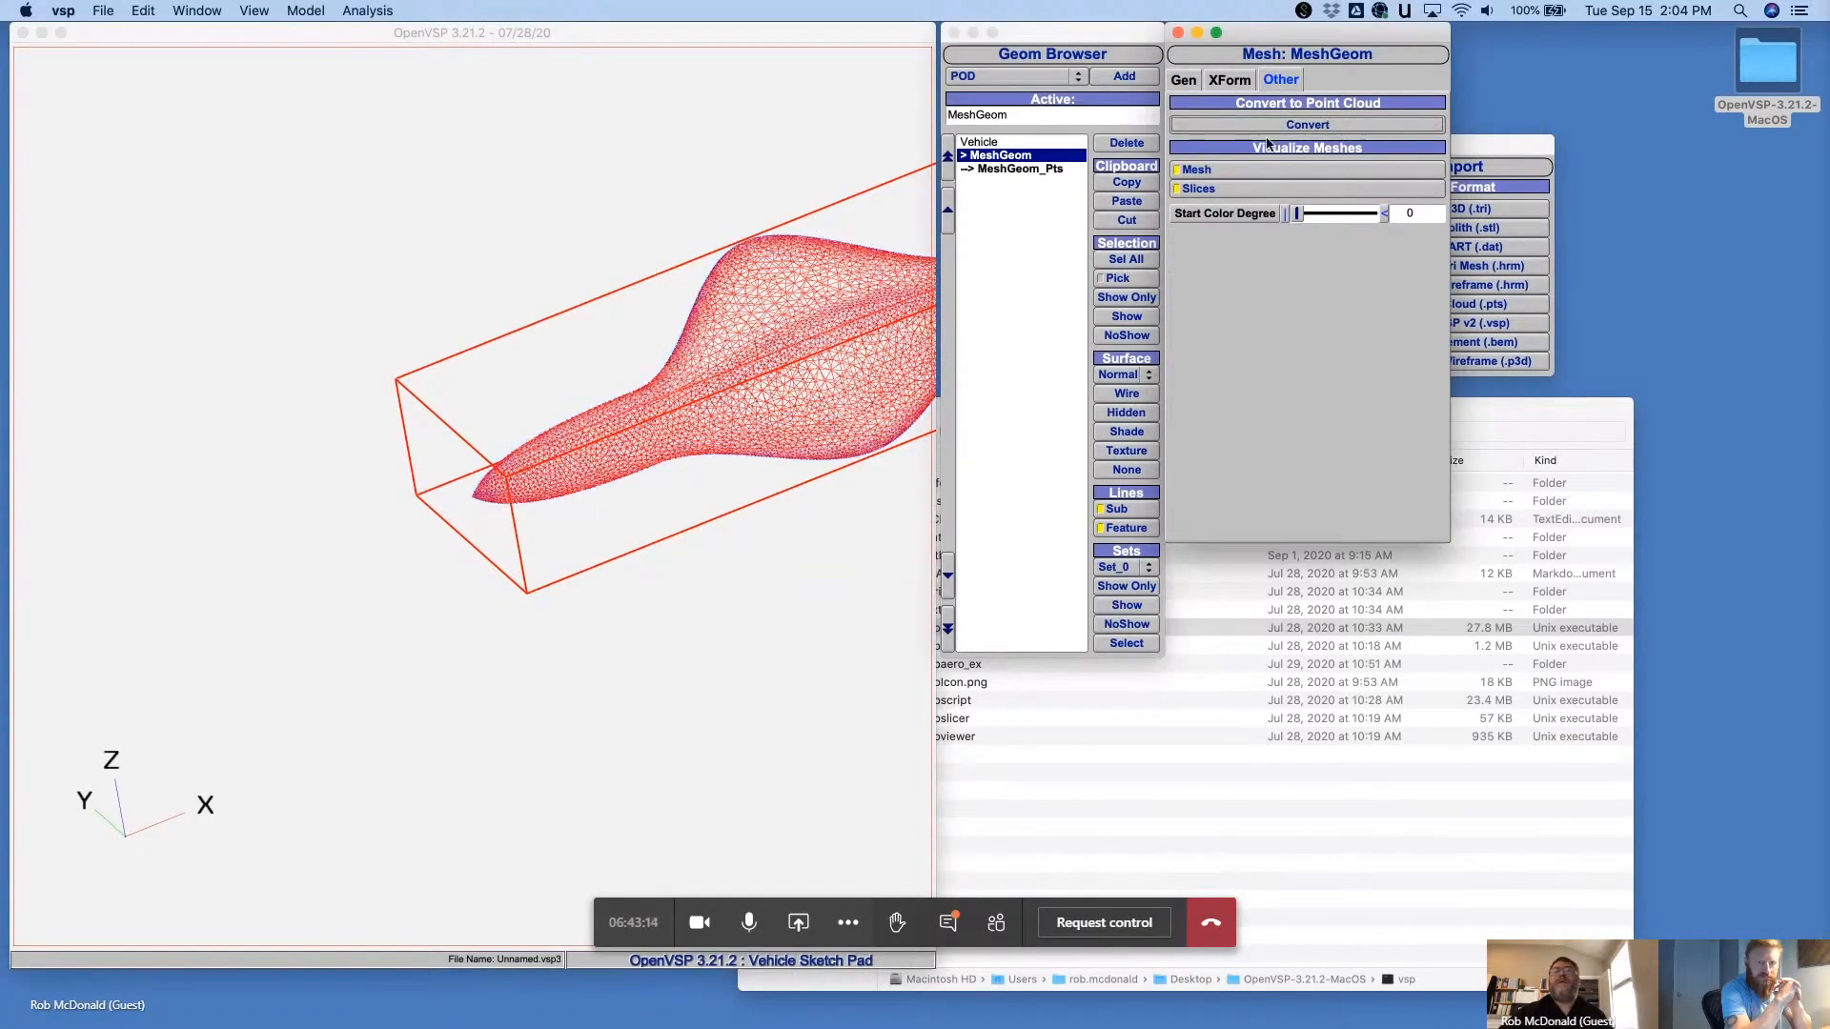
{"action": "left_click", "coordinate": [1126, 143]}
{"action": "left_click", "coordinate": [1013, 154]}
{"action": "left_click_drag", "start_coordinate": [712, 295], "coordinate": [488, 341]}
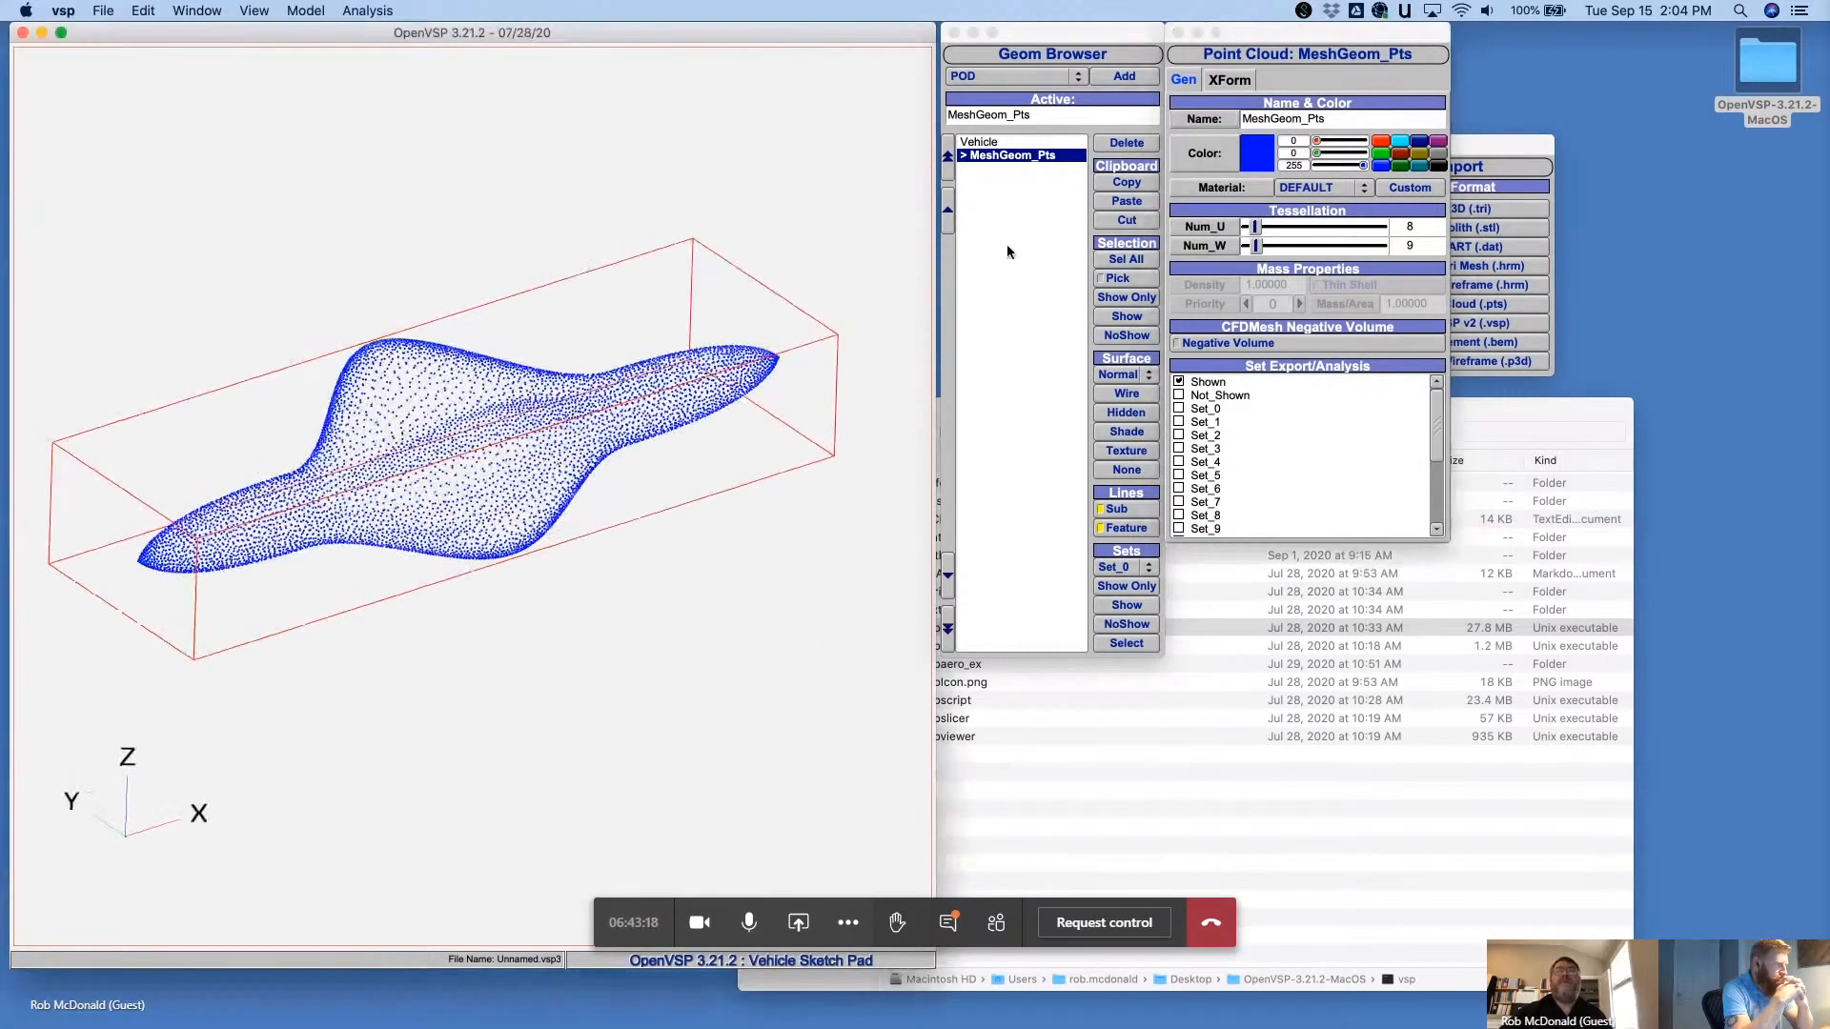
{"action": "left_click", "coordinate": [1009, 246]}
{"action": "left_click_drag", "start_coordinate": [825, 253], "coordinate": [724, 372]}
- Add a STACK geometry to the vehicle
{"action": "left_click", "coordinate": [1001, 77]}
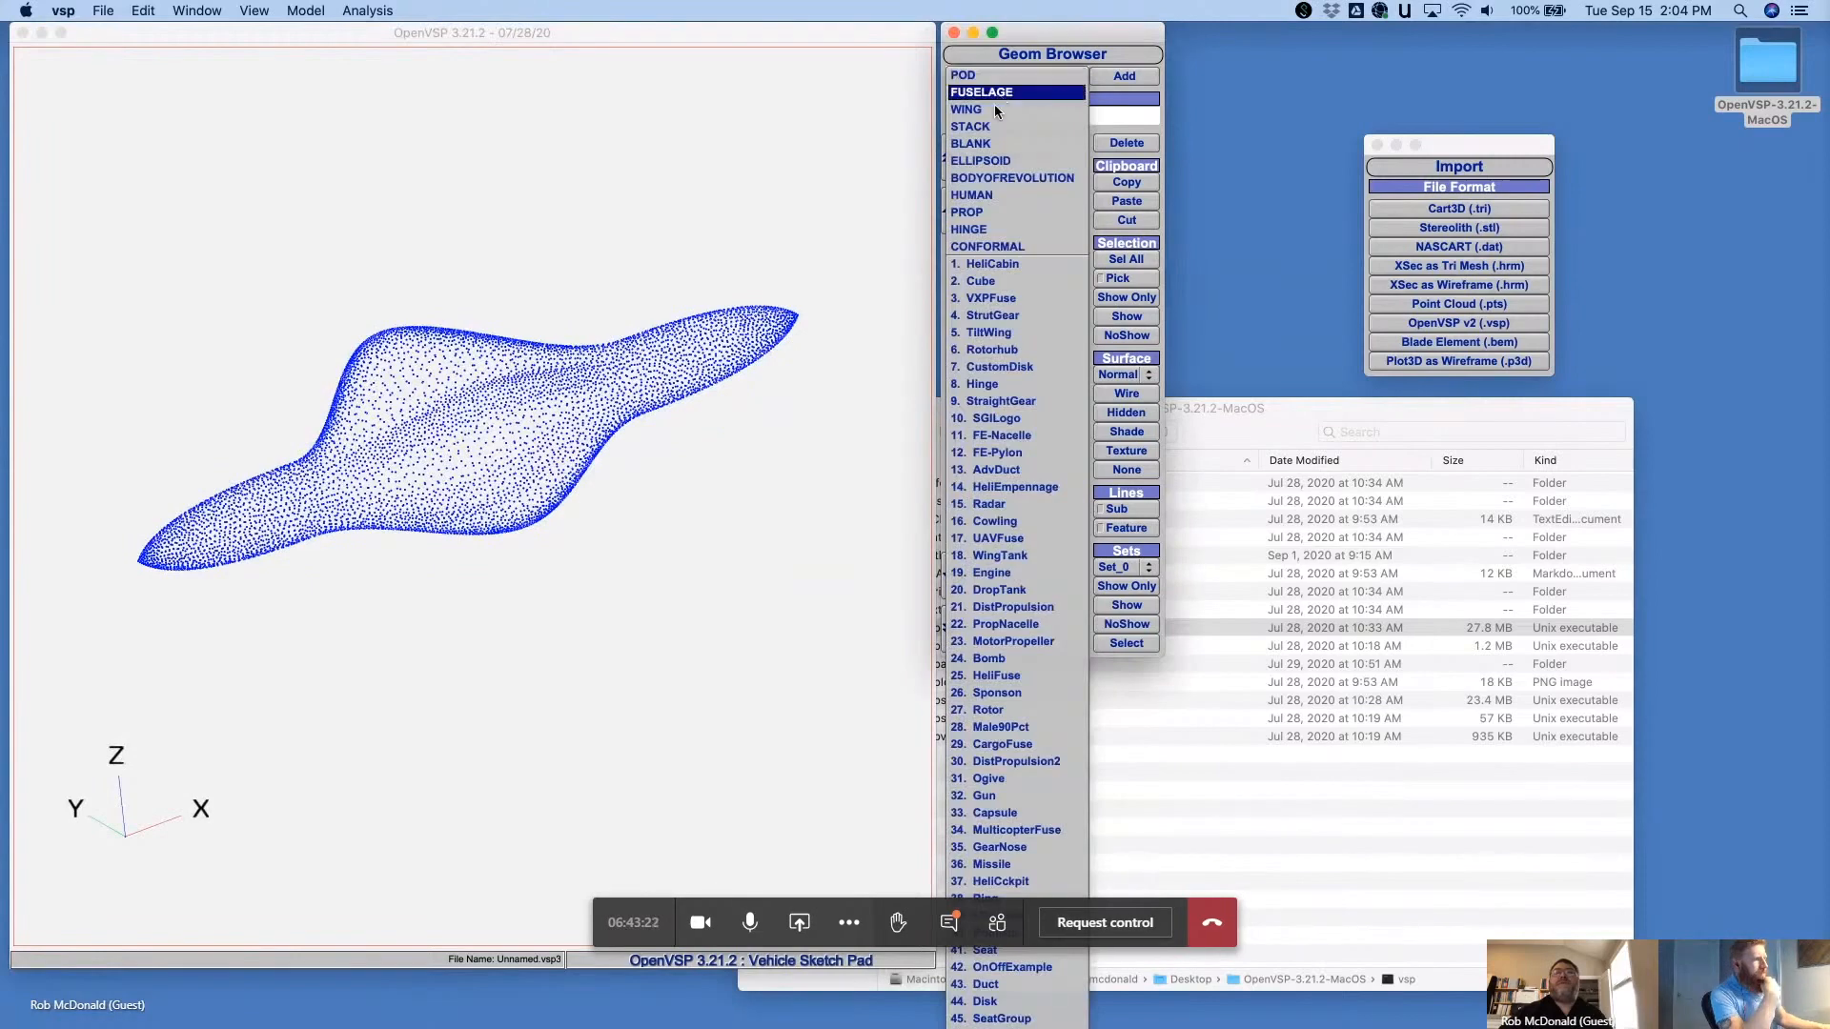
{"action": "left_click", "coordinate": [1006, 125]}
{"action": "left_click", "coordinate": [1148, 79]}
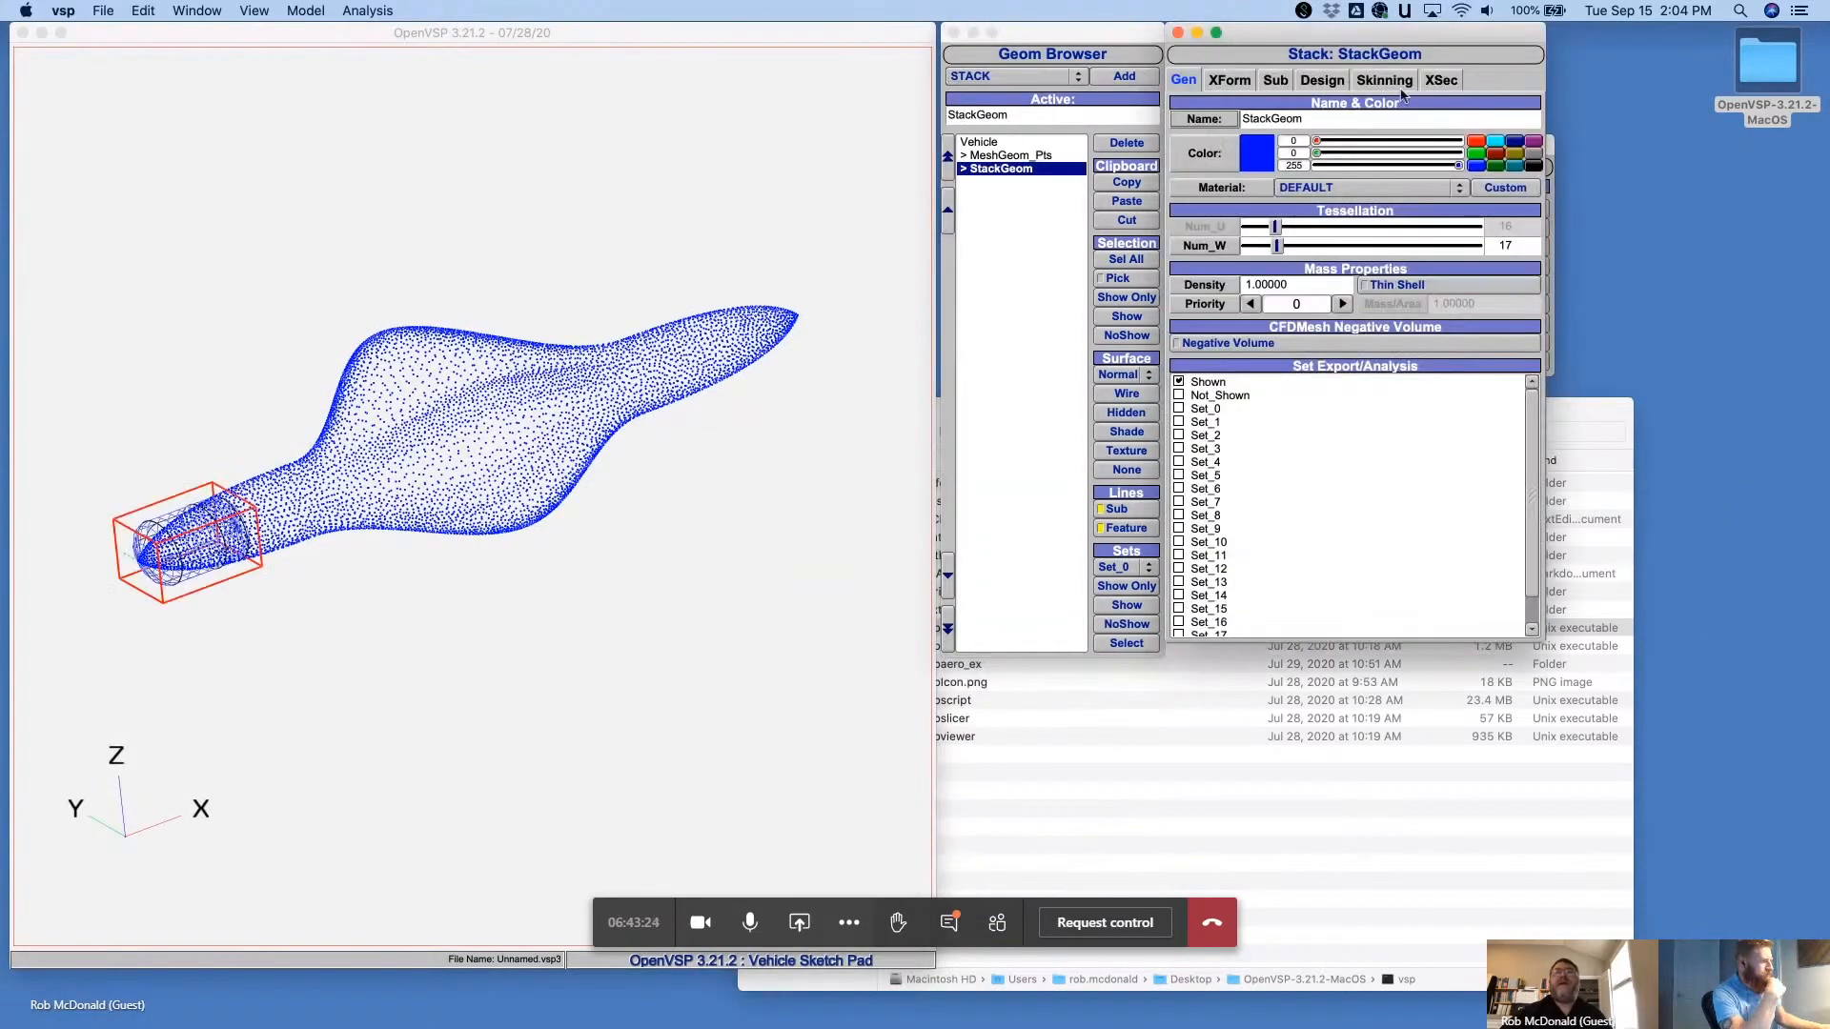
- Cut cross sections 4, 3 and 2 from the StackGeom
{"action": "left_click", "coordinate": [1432, 81]}
{"action": "left_click", "coordinate": [1456, 120]}
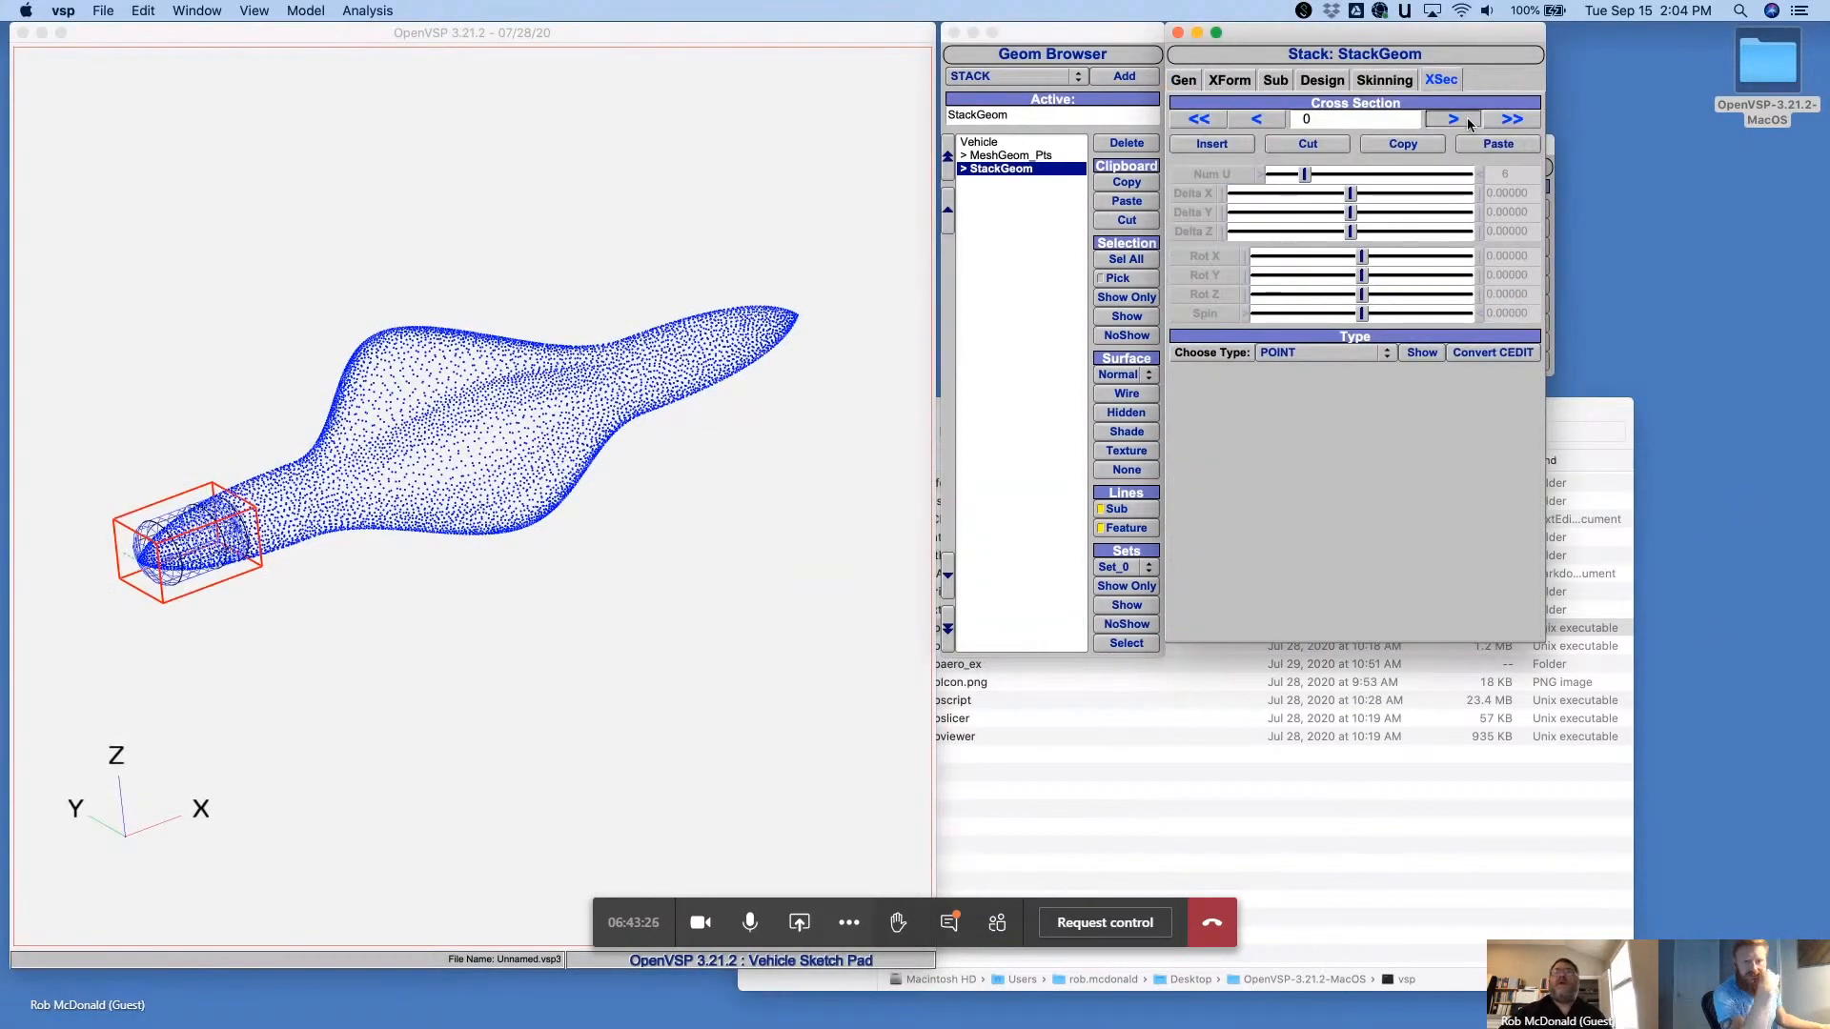
{"action": "left_click", "coordinate": [1455, 119]}
{"action": "left_click", "coordinate": [1456, 119]}
{"action": "left_click", "coordinate": [1455, 120]}
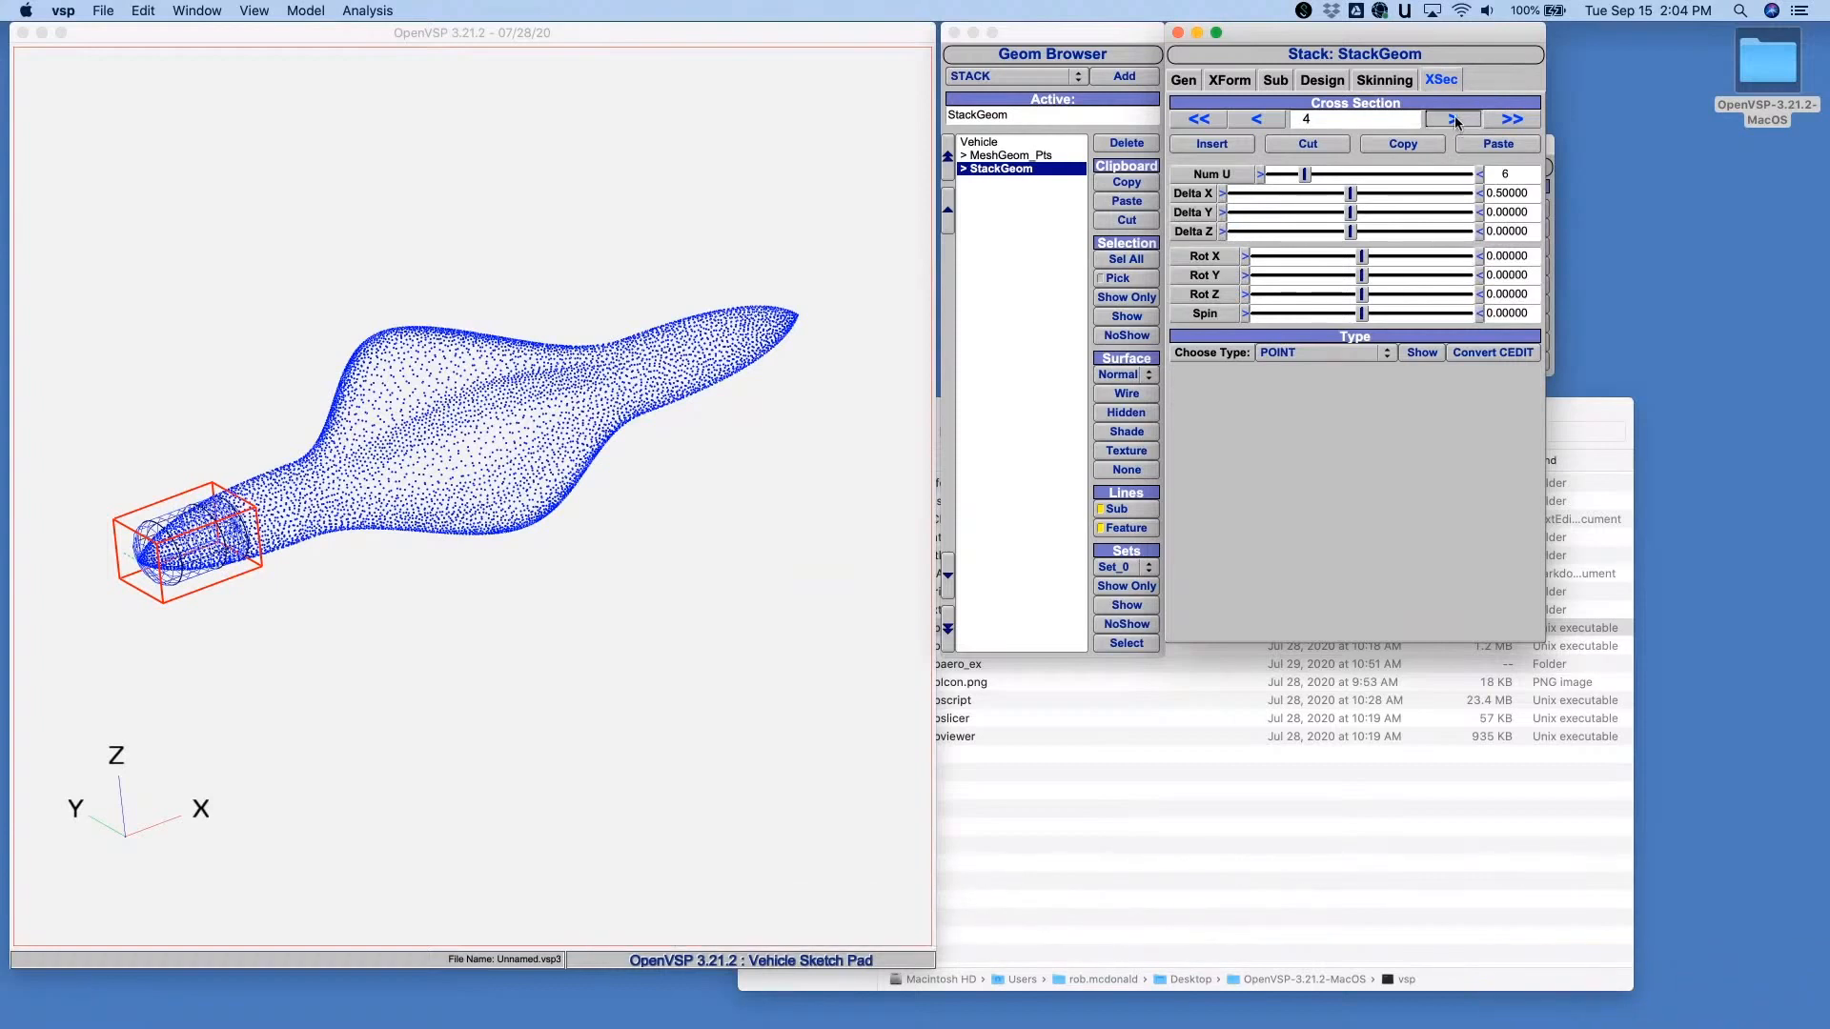
{"action": "left_click", "coordinate": [1320, 144]}
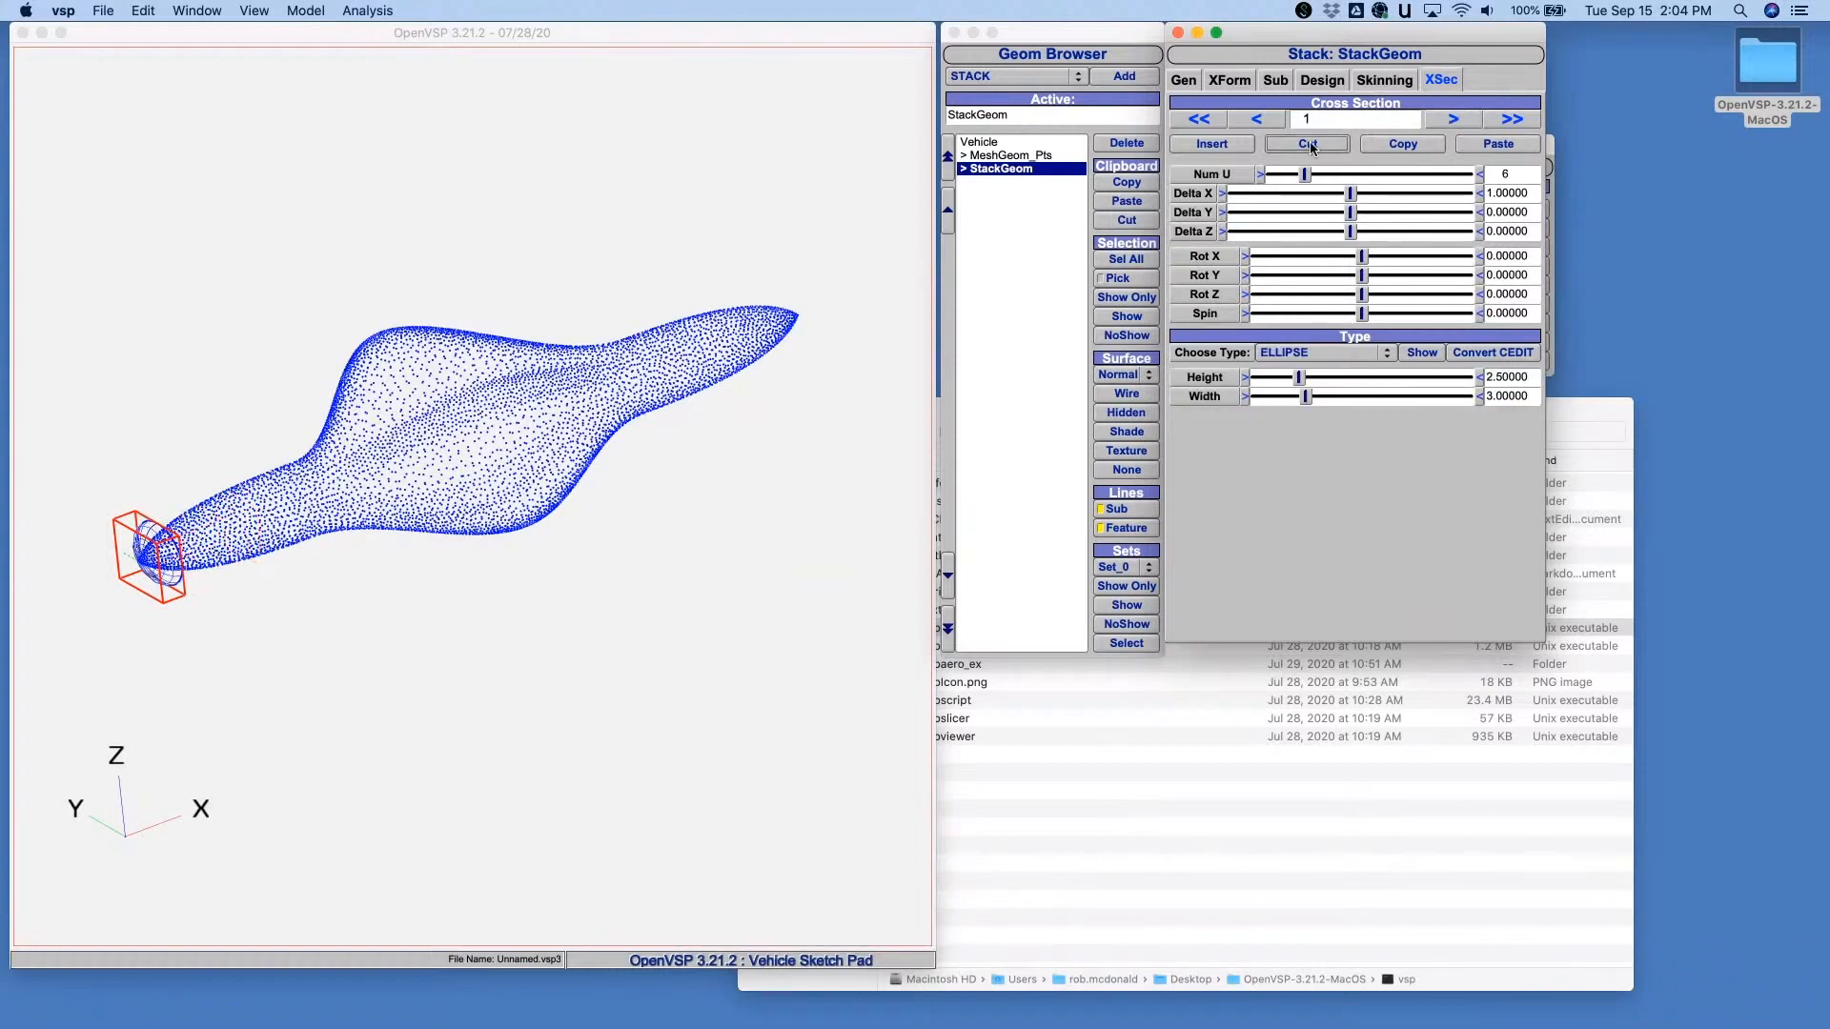
- Change cross section 0 to a circle with a diameter of about 2.55 and insert a new section after it
{"action": "left_click", "coordinate": [1266, 118]}
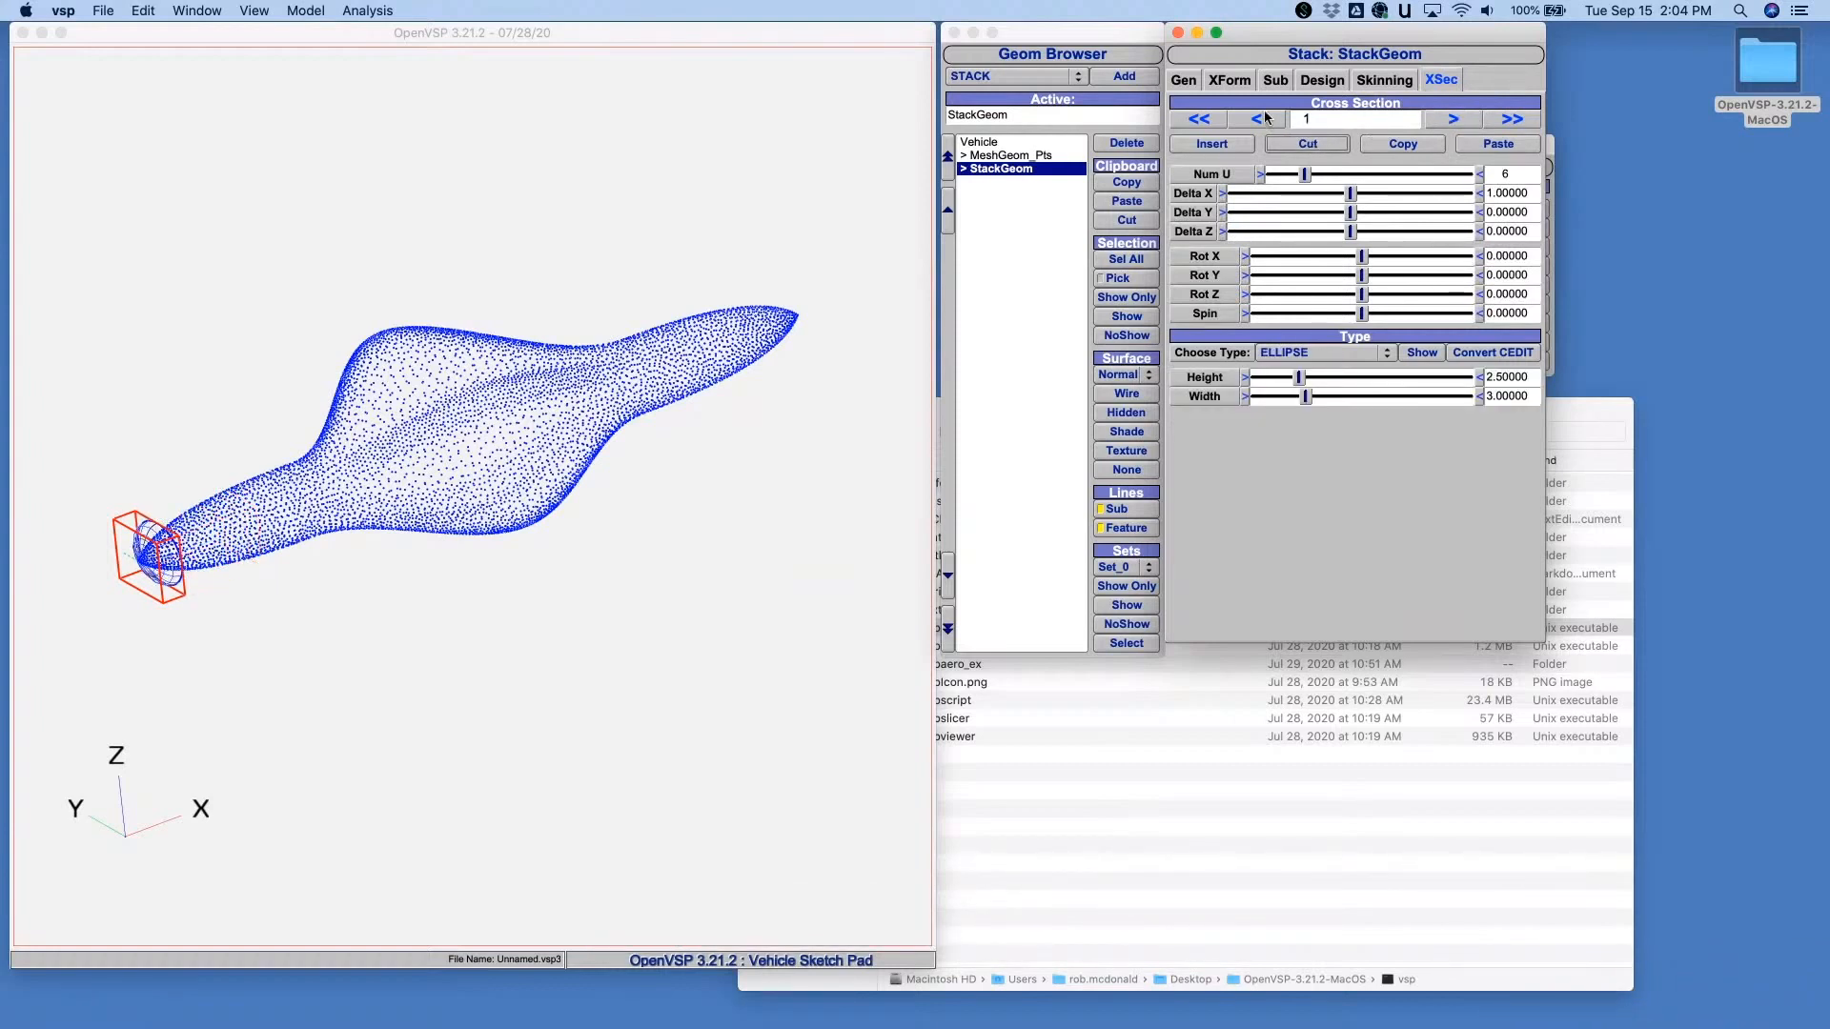
{"action": "left_click", "coordinate": [1324, 352]}
{"action": "left_click", "coordinate": [1315, 373]}
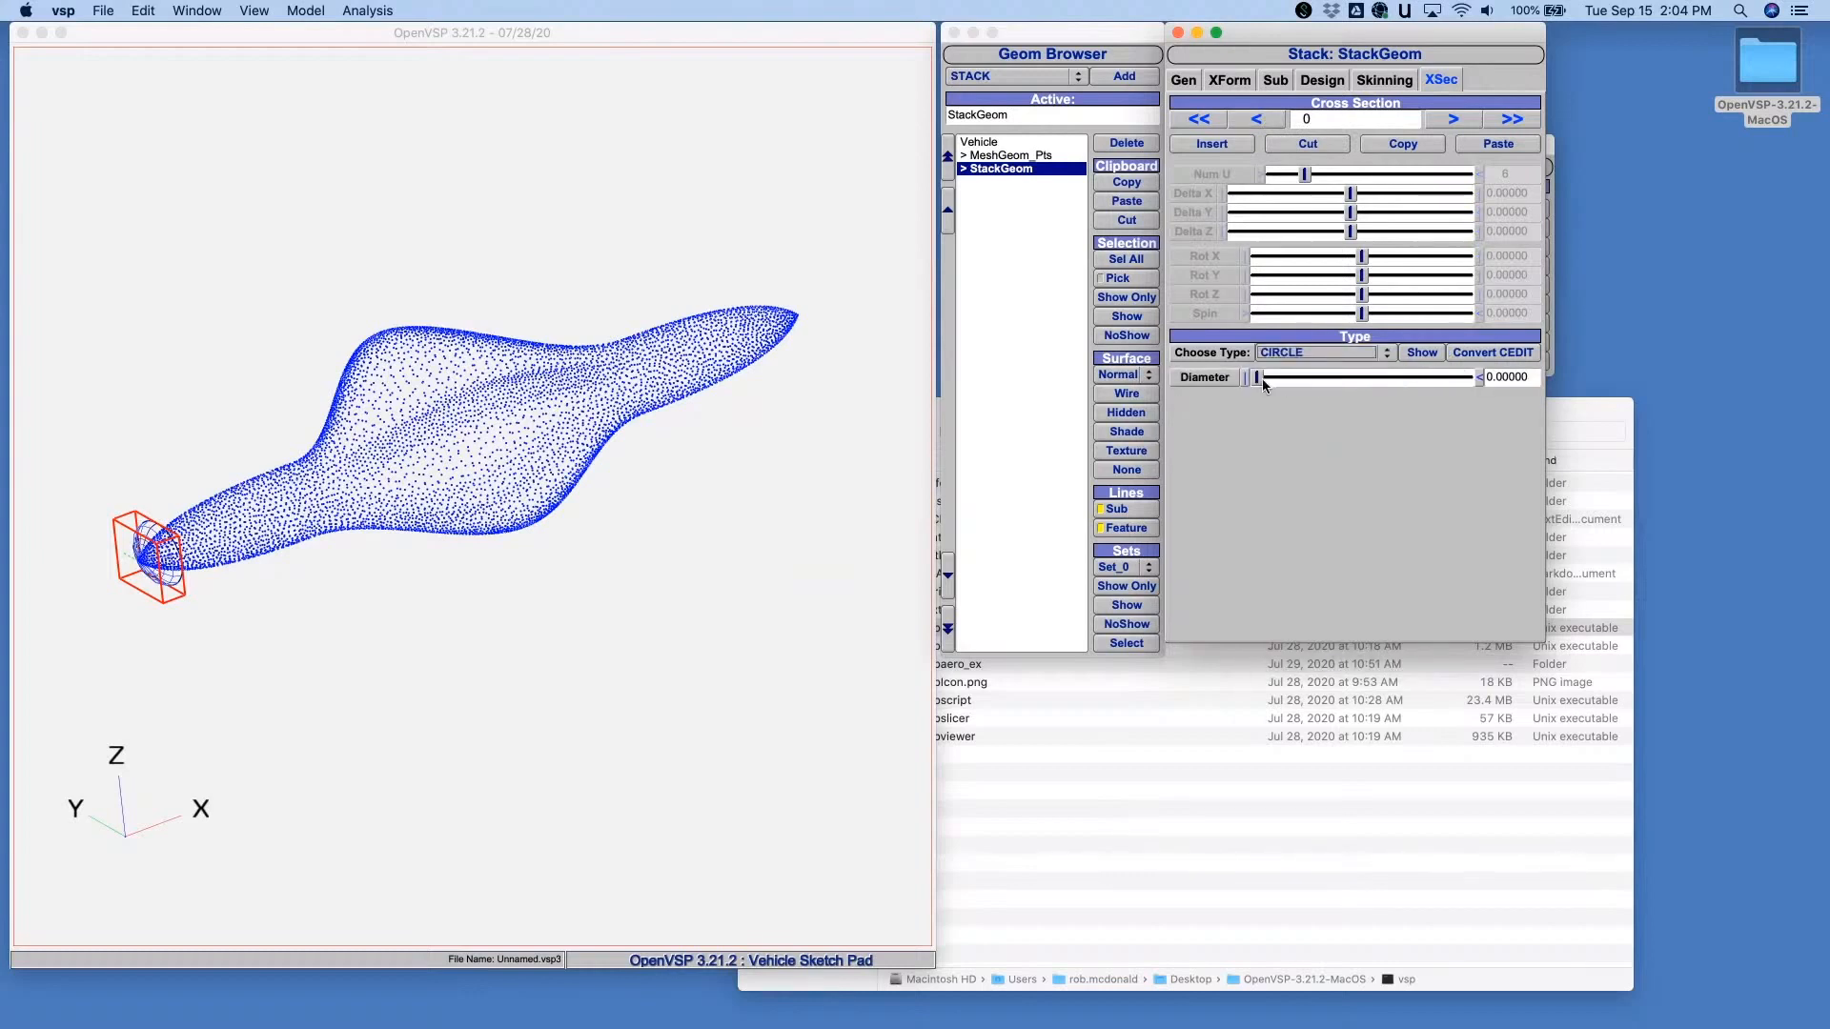
{"action": "left_click_drag", "start_coordinate": [1266, 381], "coordinate": [1311, 393]}
{"action": "left_click", "coordinate": [1213, 144]}
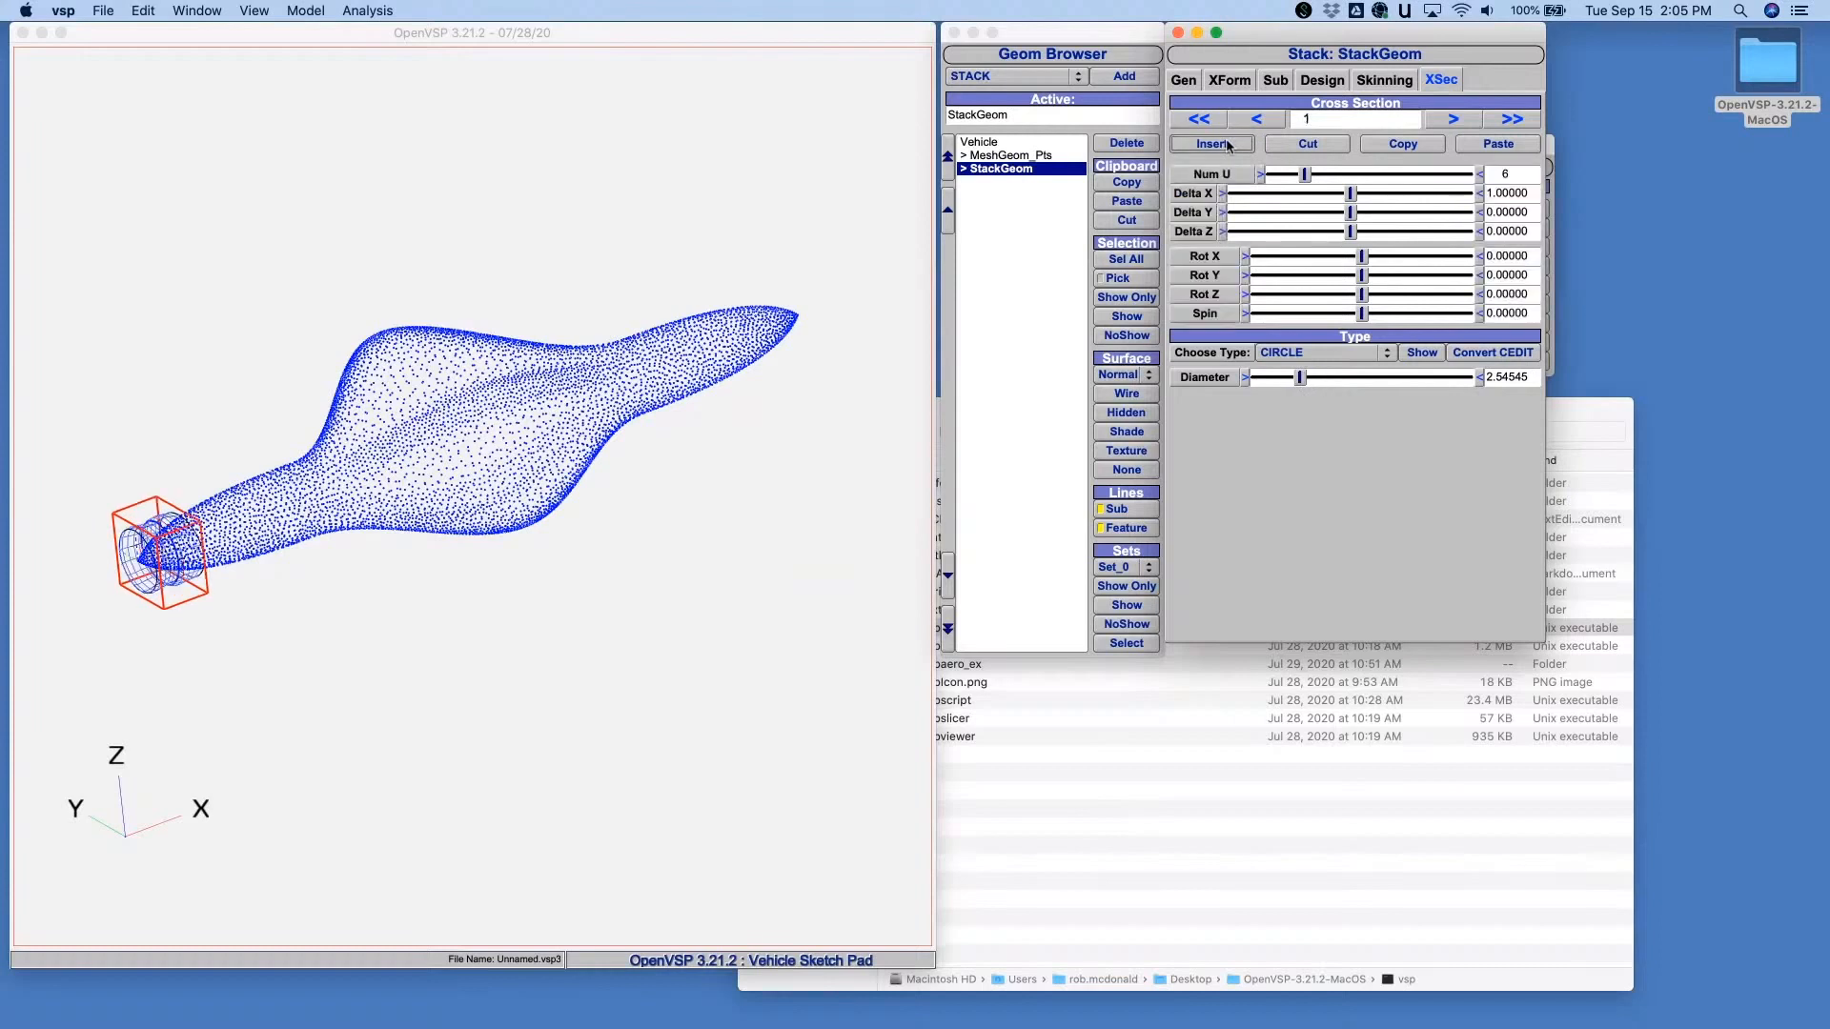
- Set the StackGeom's X location to 10
{"action": "left_click", "coordinate": [1443, 80]}
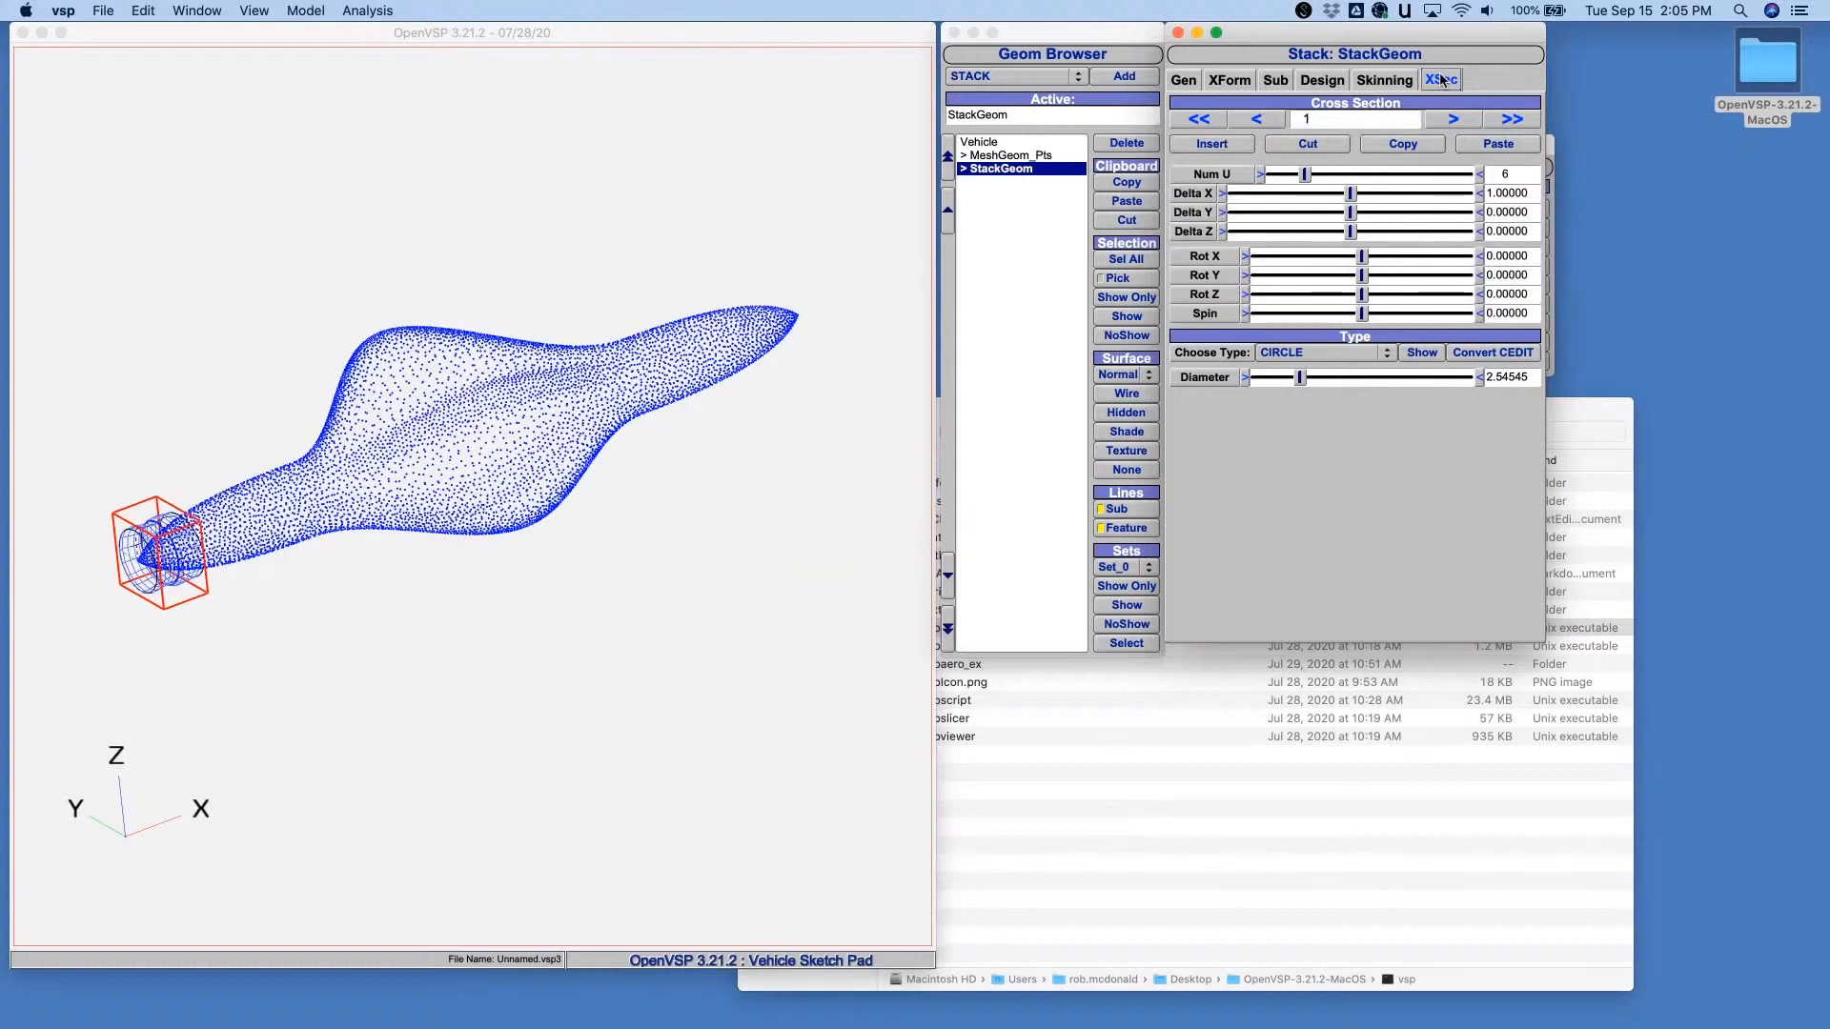
{"action": "left_click", "coordinate": [1389, 82]}
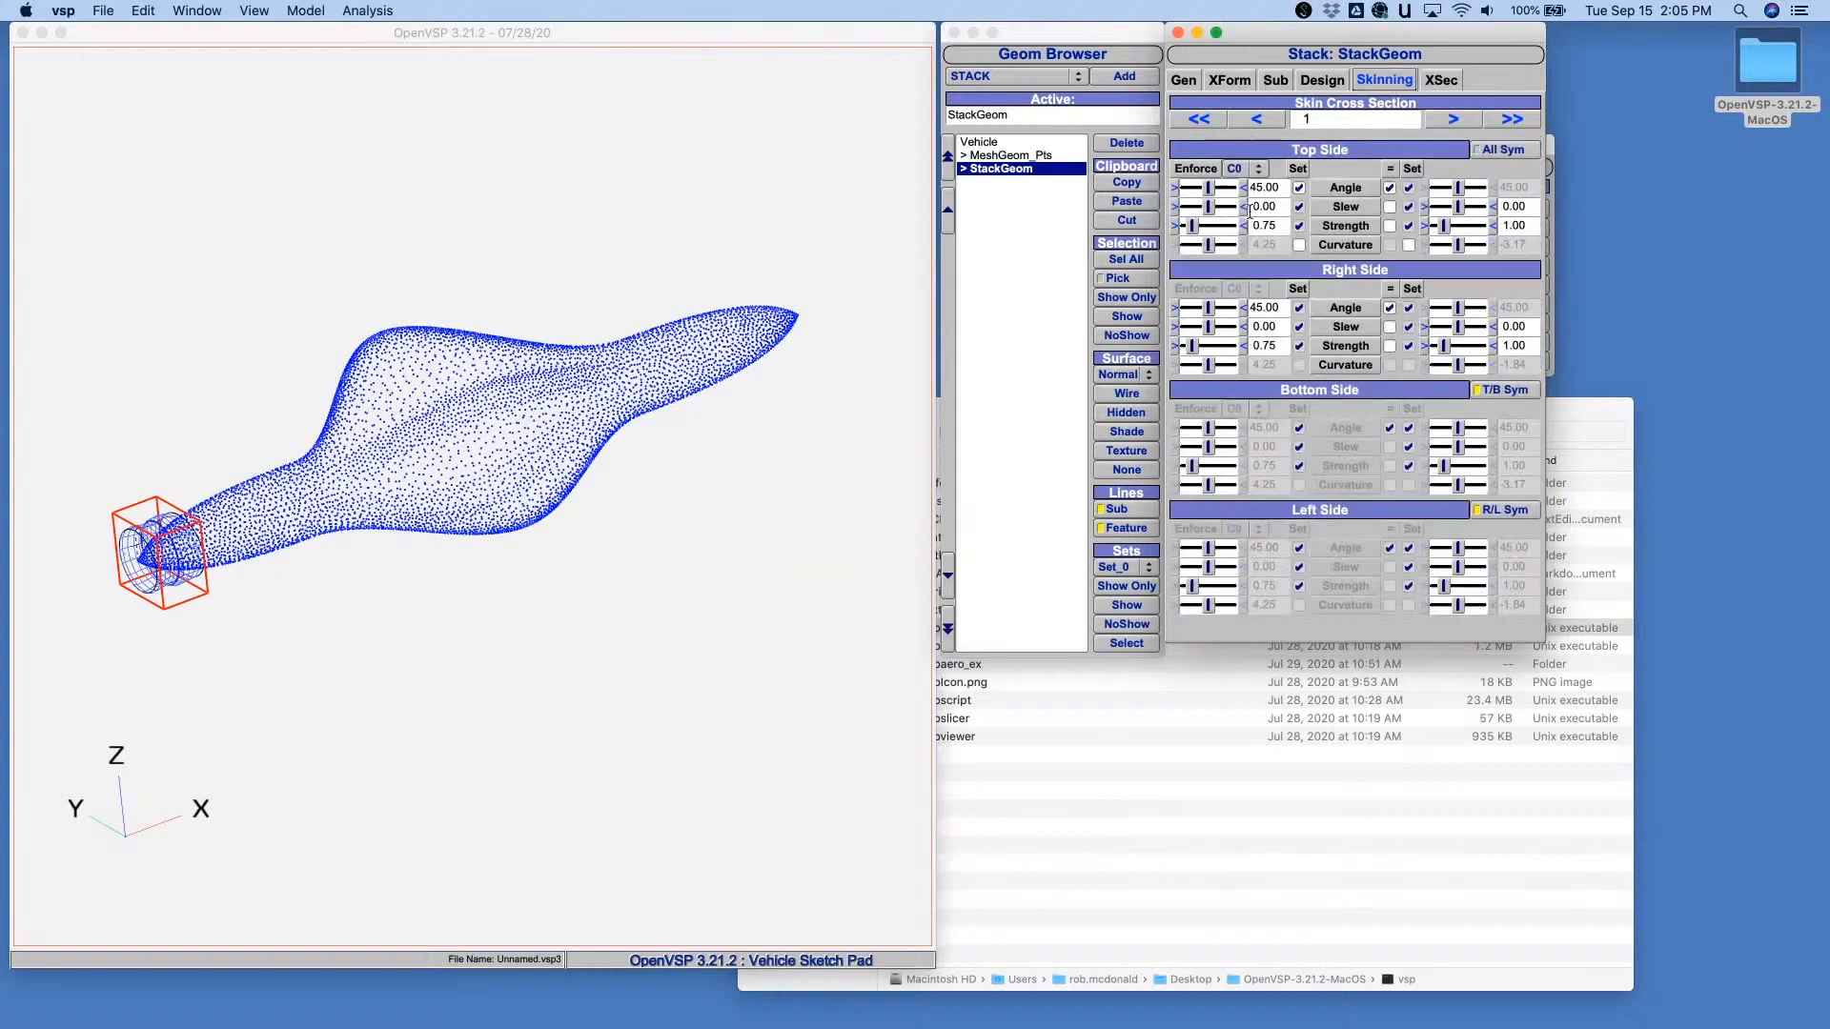
{"action": "left_click", "coordinate": [1181, 82]}
{"action": "left_click", "coordinate": [1226, 84]}
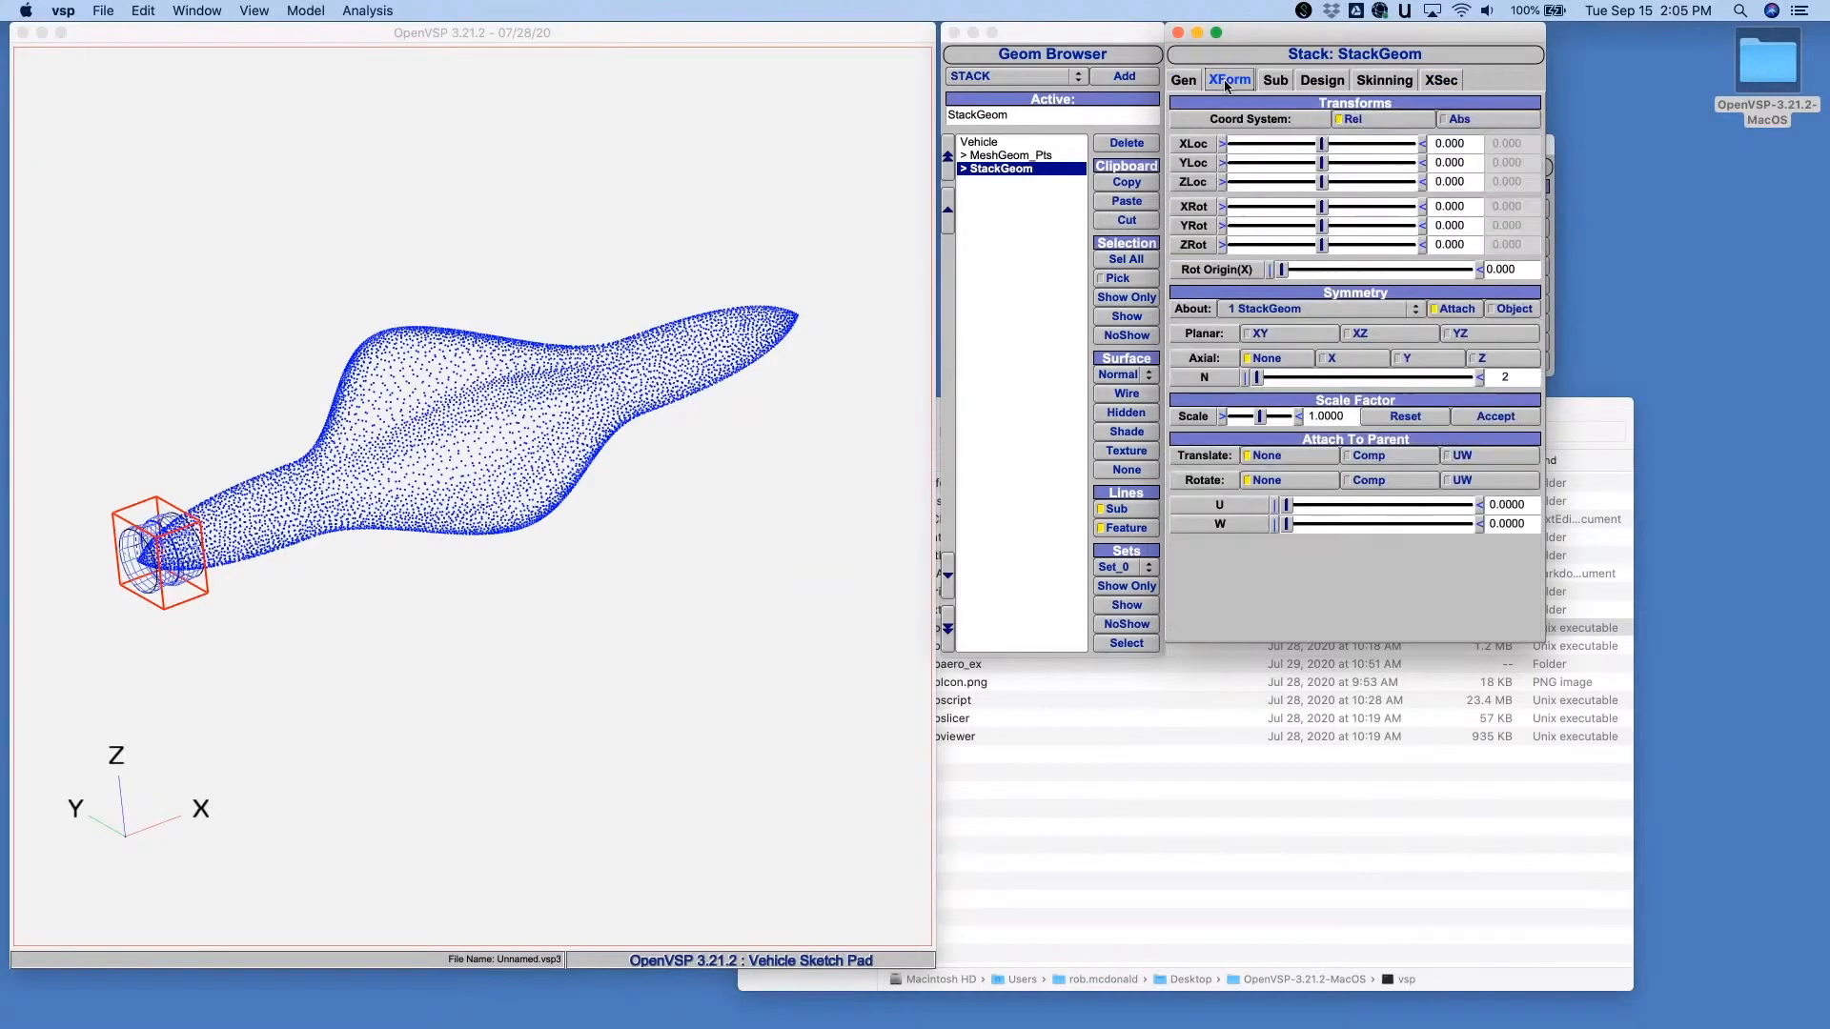
{"action": "double_click", "coordinate": [1478, 144]}
{"action": "type", "text": "10"}
{"action": "key", "text": "Return"}
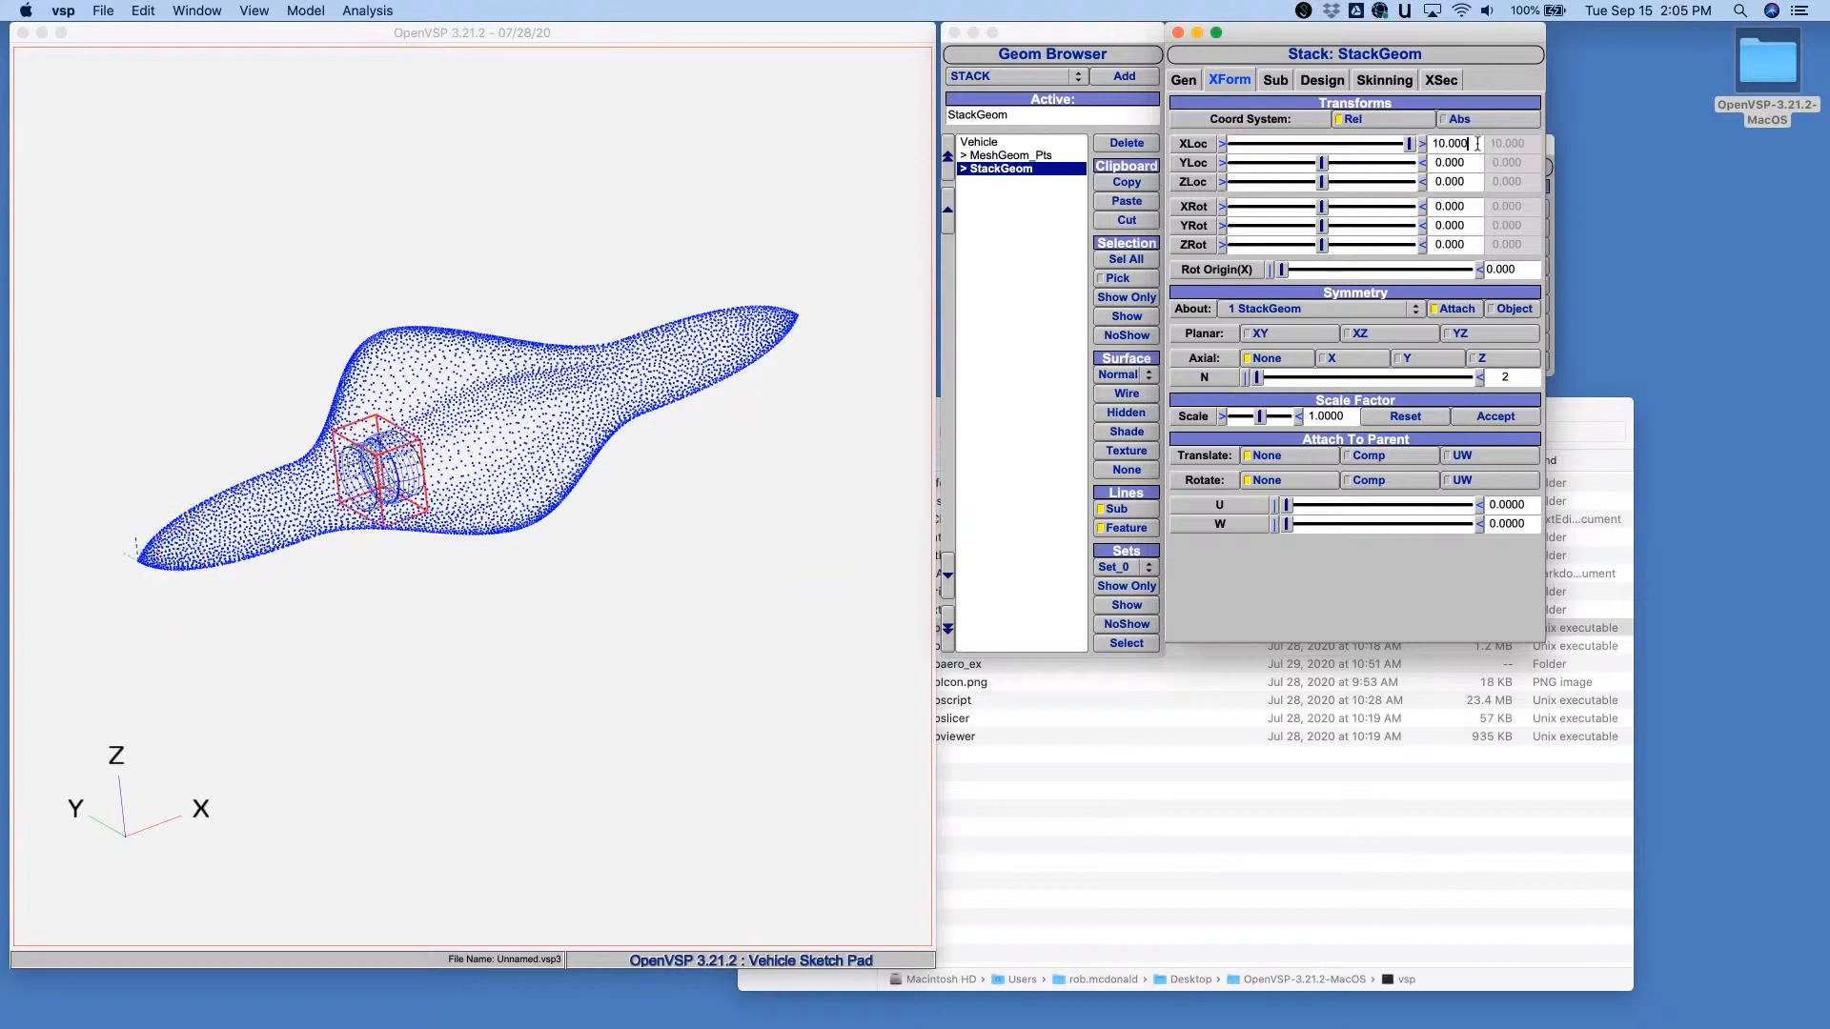
- Set Delta X of the StackGeom's cross sections 1 and 2 to 2
{"action": "left_click", "coordinate": [1442, 82]}
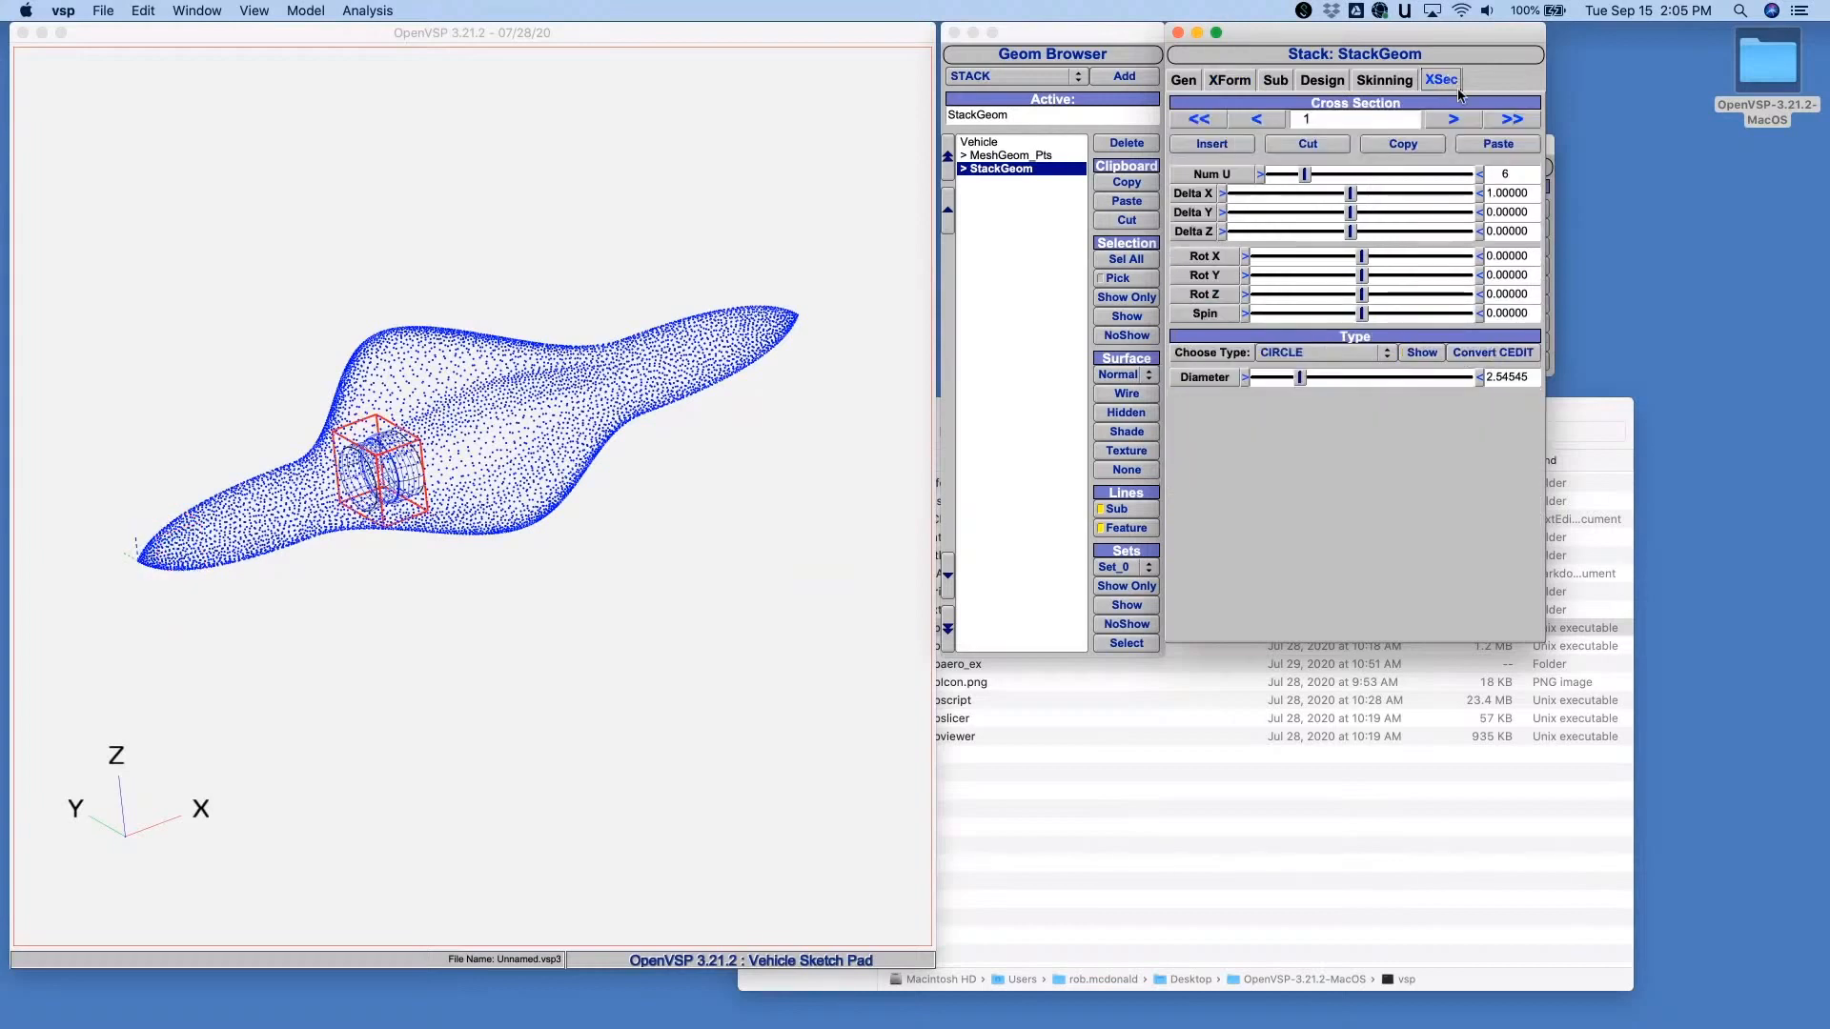
{"action": "double_click", "coordinate": [1520, 194]}
{"action": "type", "text": "2"}
{"action": "key", "text": "Tab"}
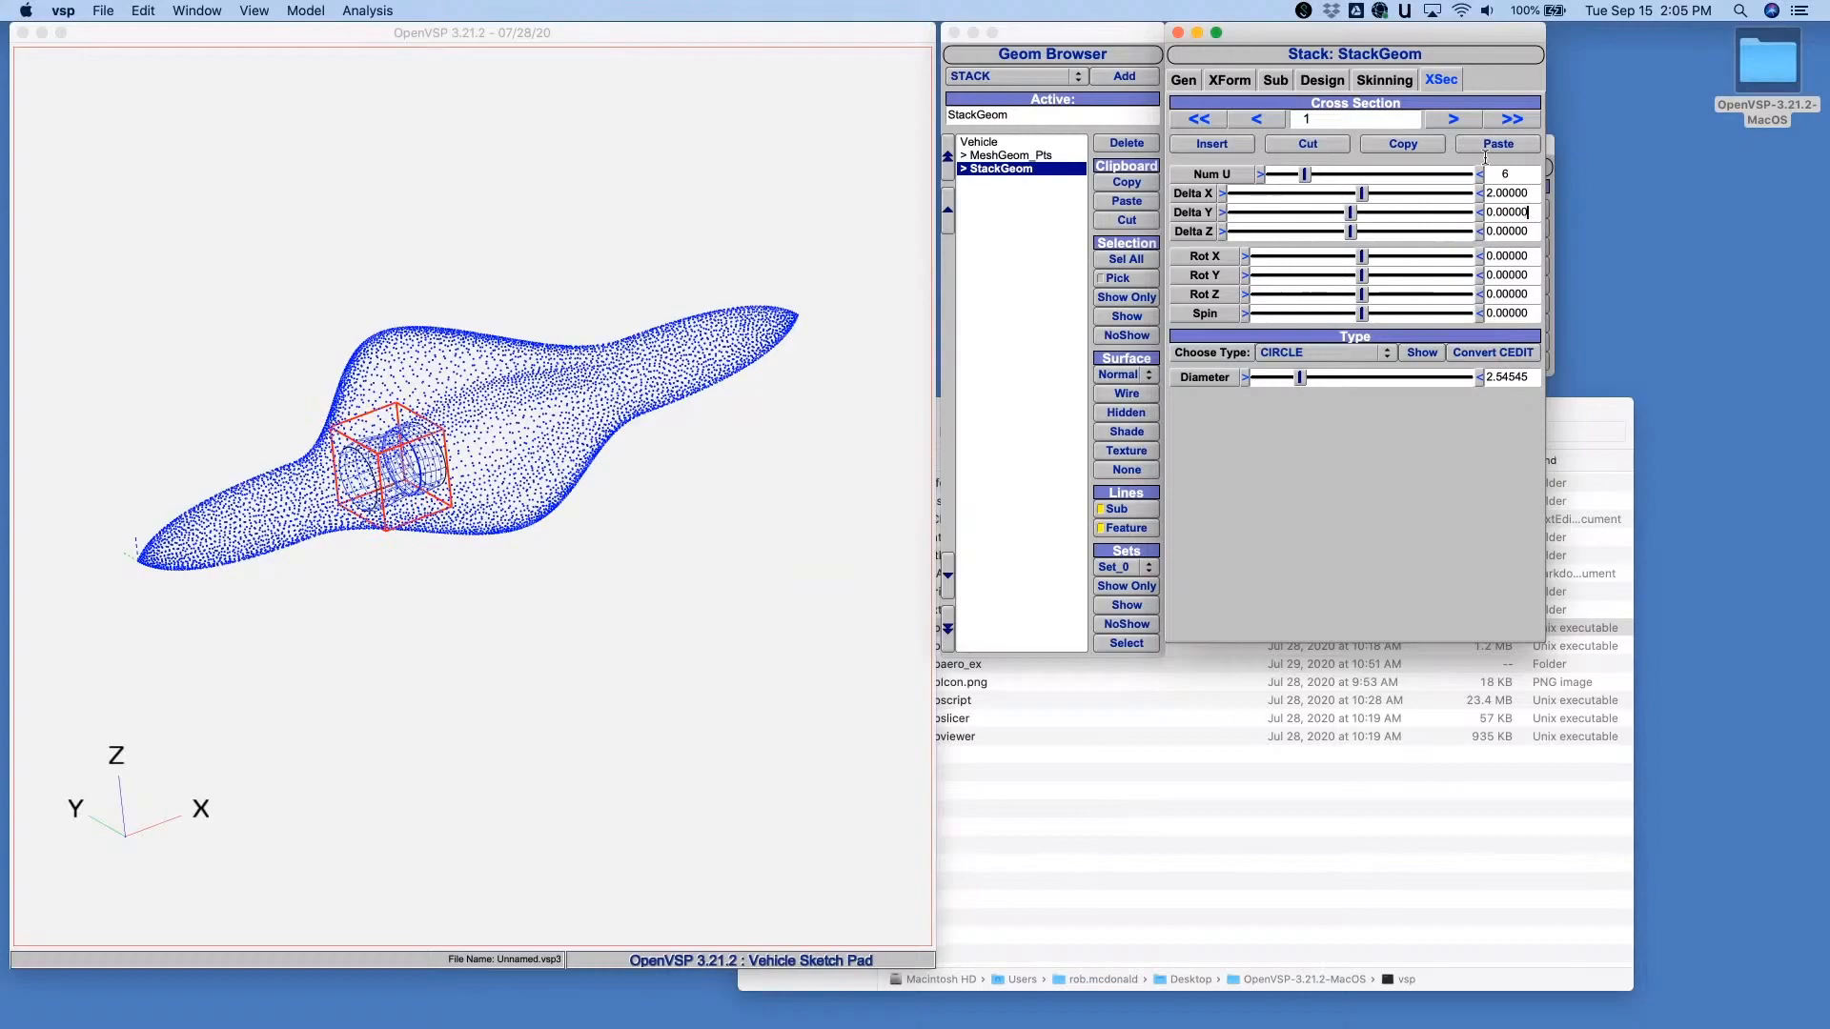
{"action": "left_click", "coordinate": [1454, 120]}
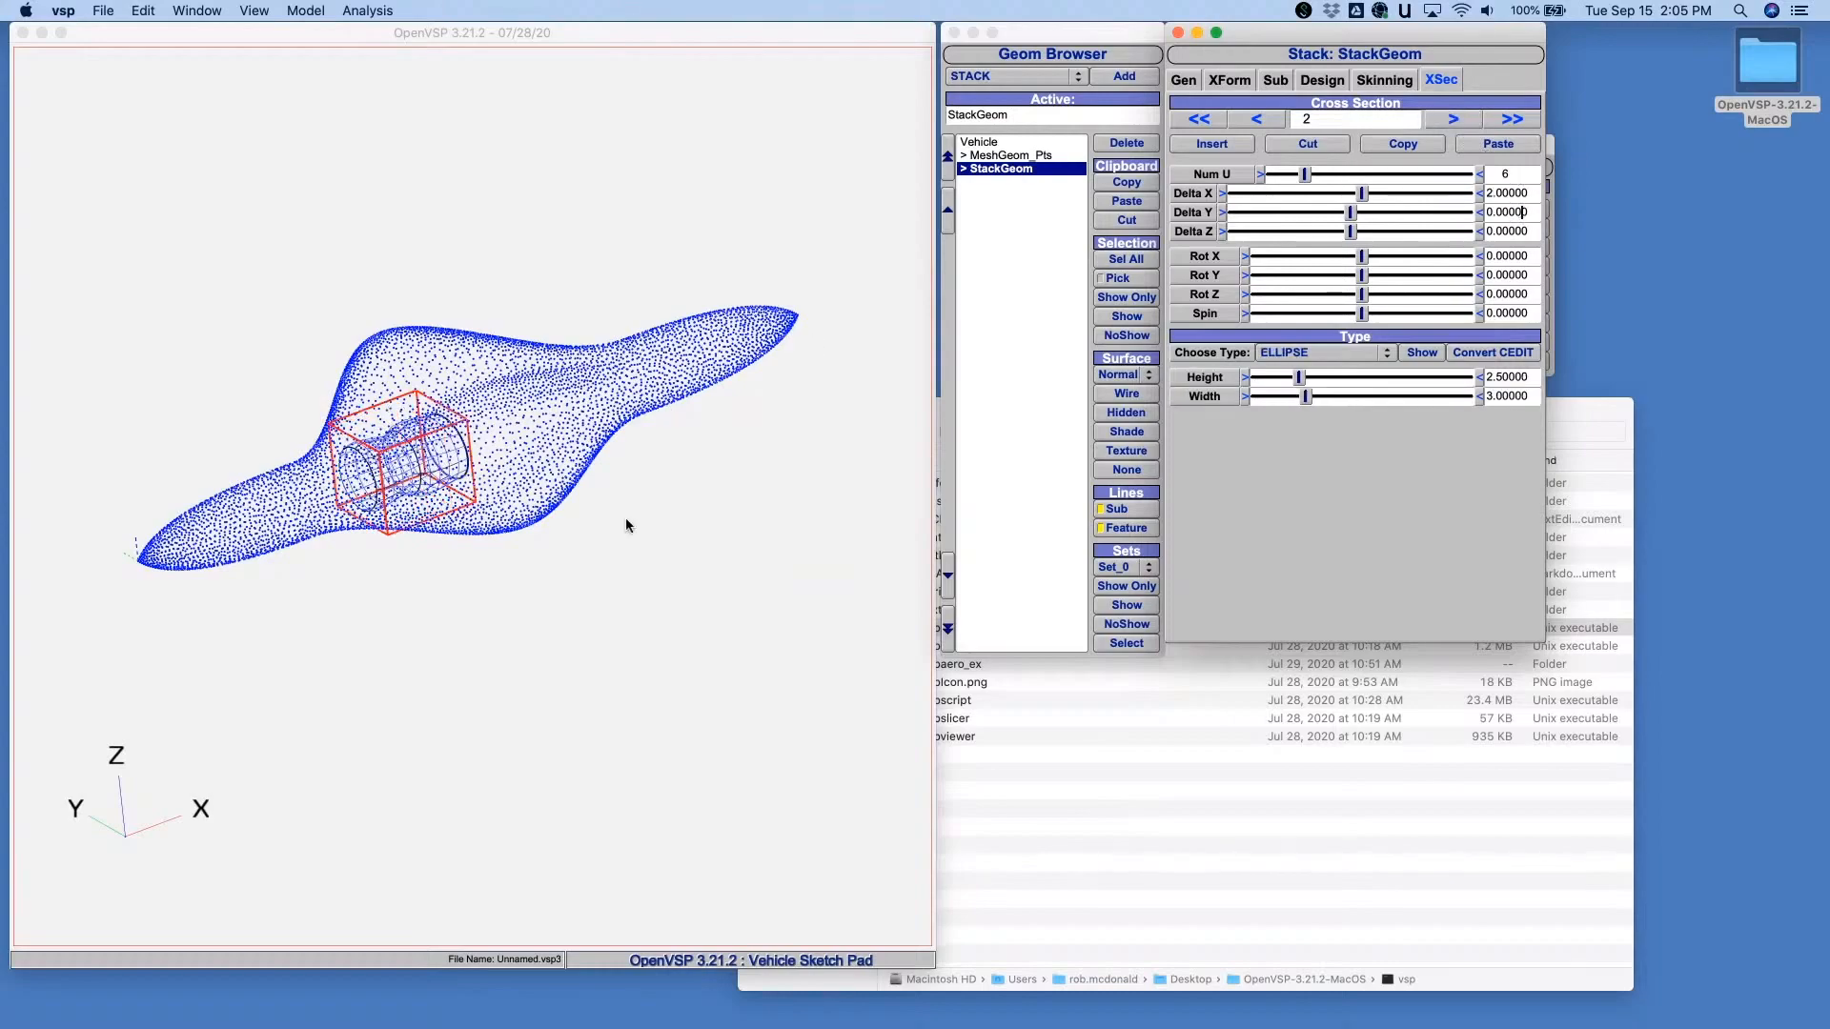
- Turn on all-side symmetry for the skinning of the StackGeom's cross section 2
{"action": "left_click_drag", "start_coordinate": [626, 519], "coordinate": [354, 431]}
{"action": "scroll", "coordinate": [461, 629], "scroll_direction": "up", "scroll_amount": 10}
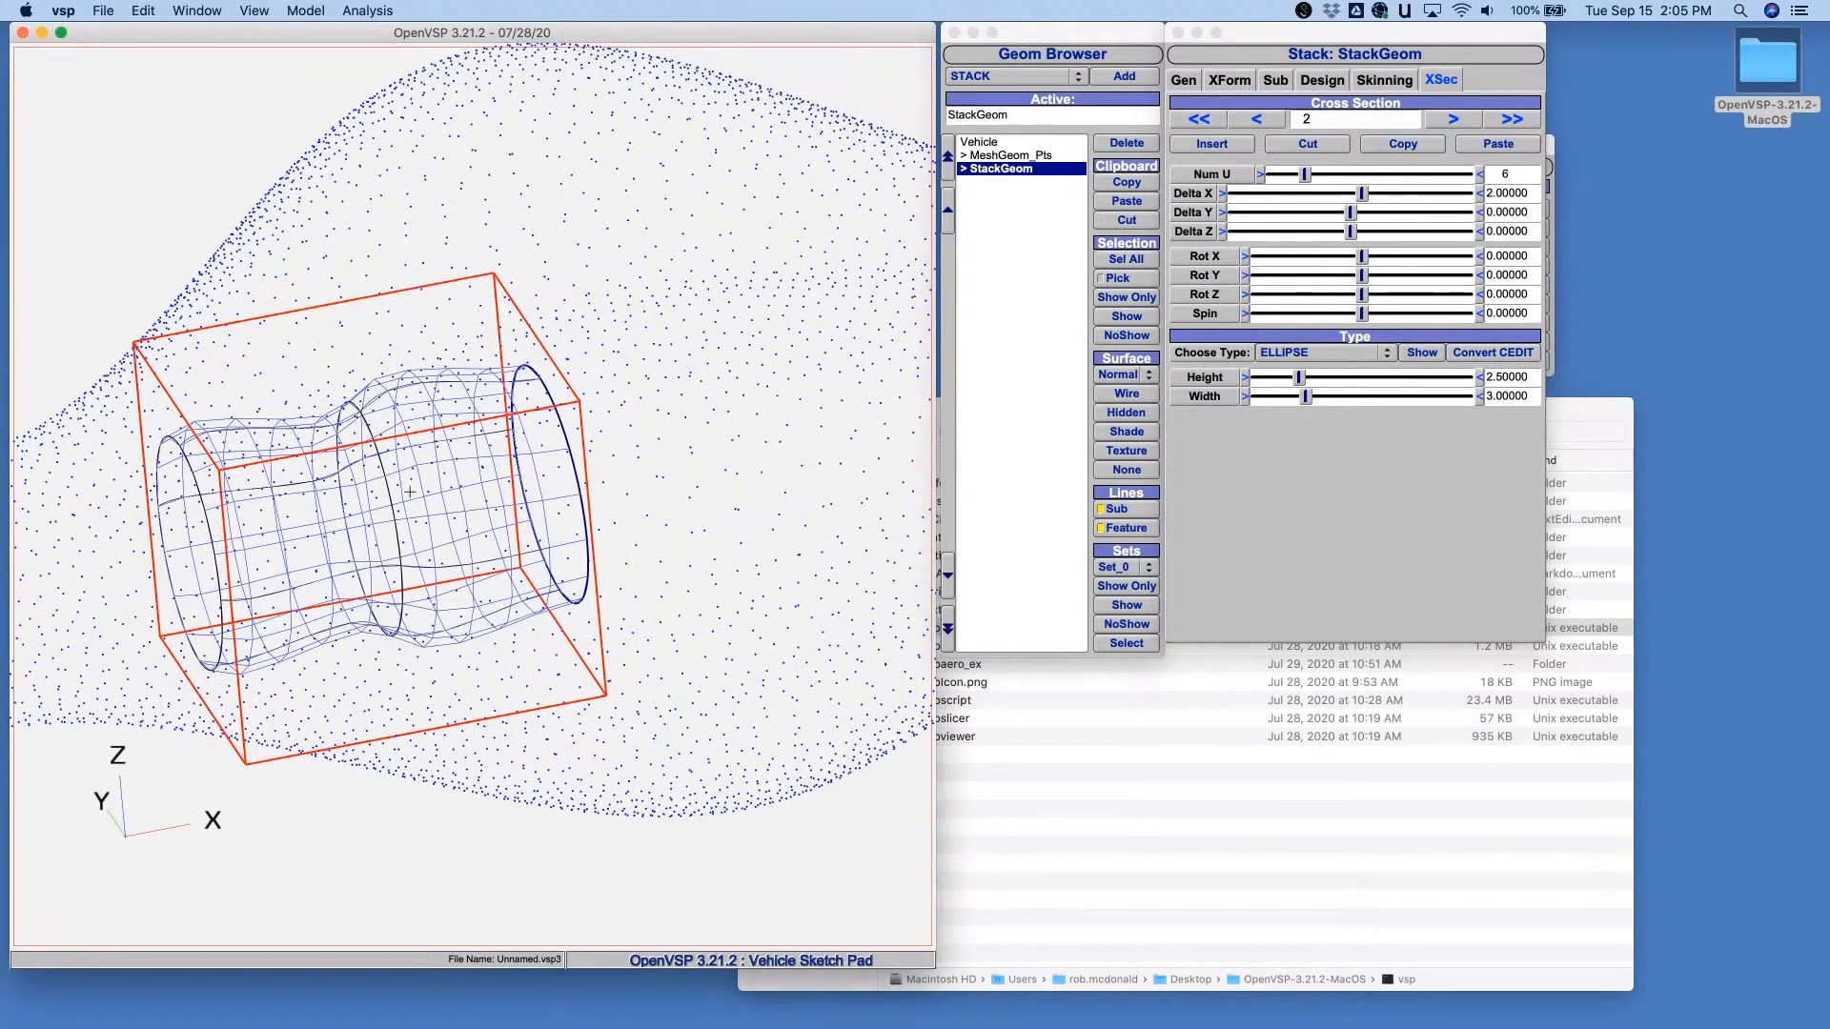
{"action": "left_click", "coordinate": [1386, 84]}
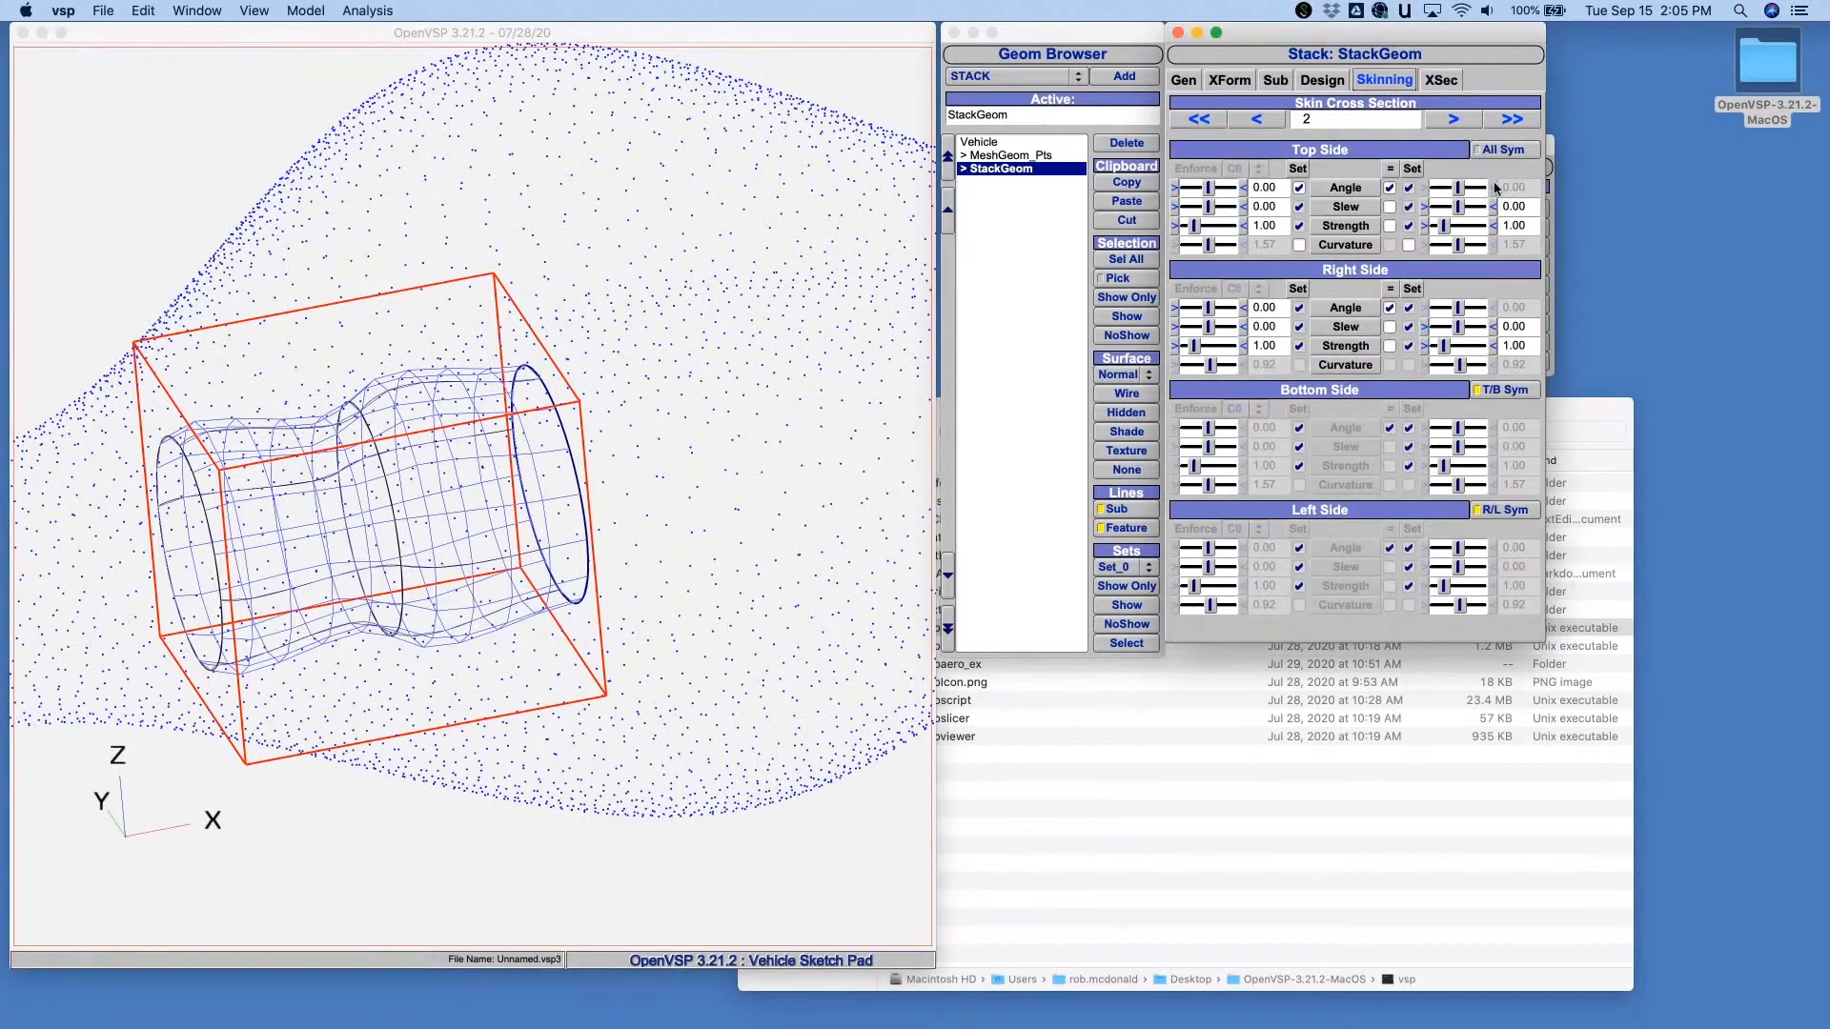
{"action": "left_click", "coordinate": [1510, 151]}
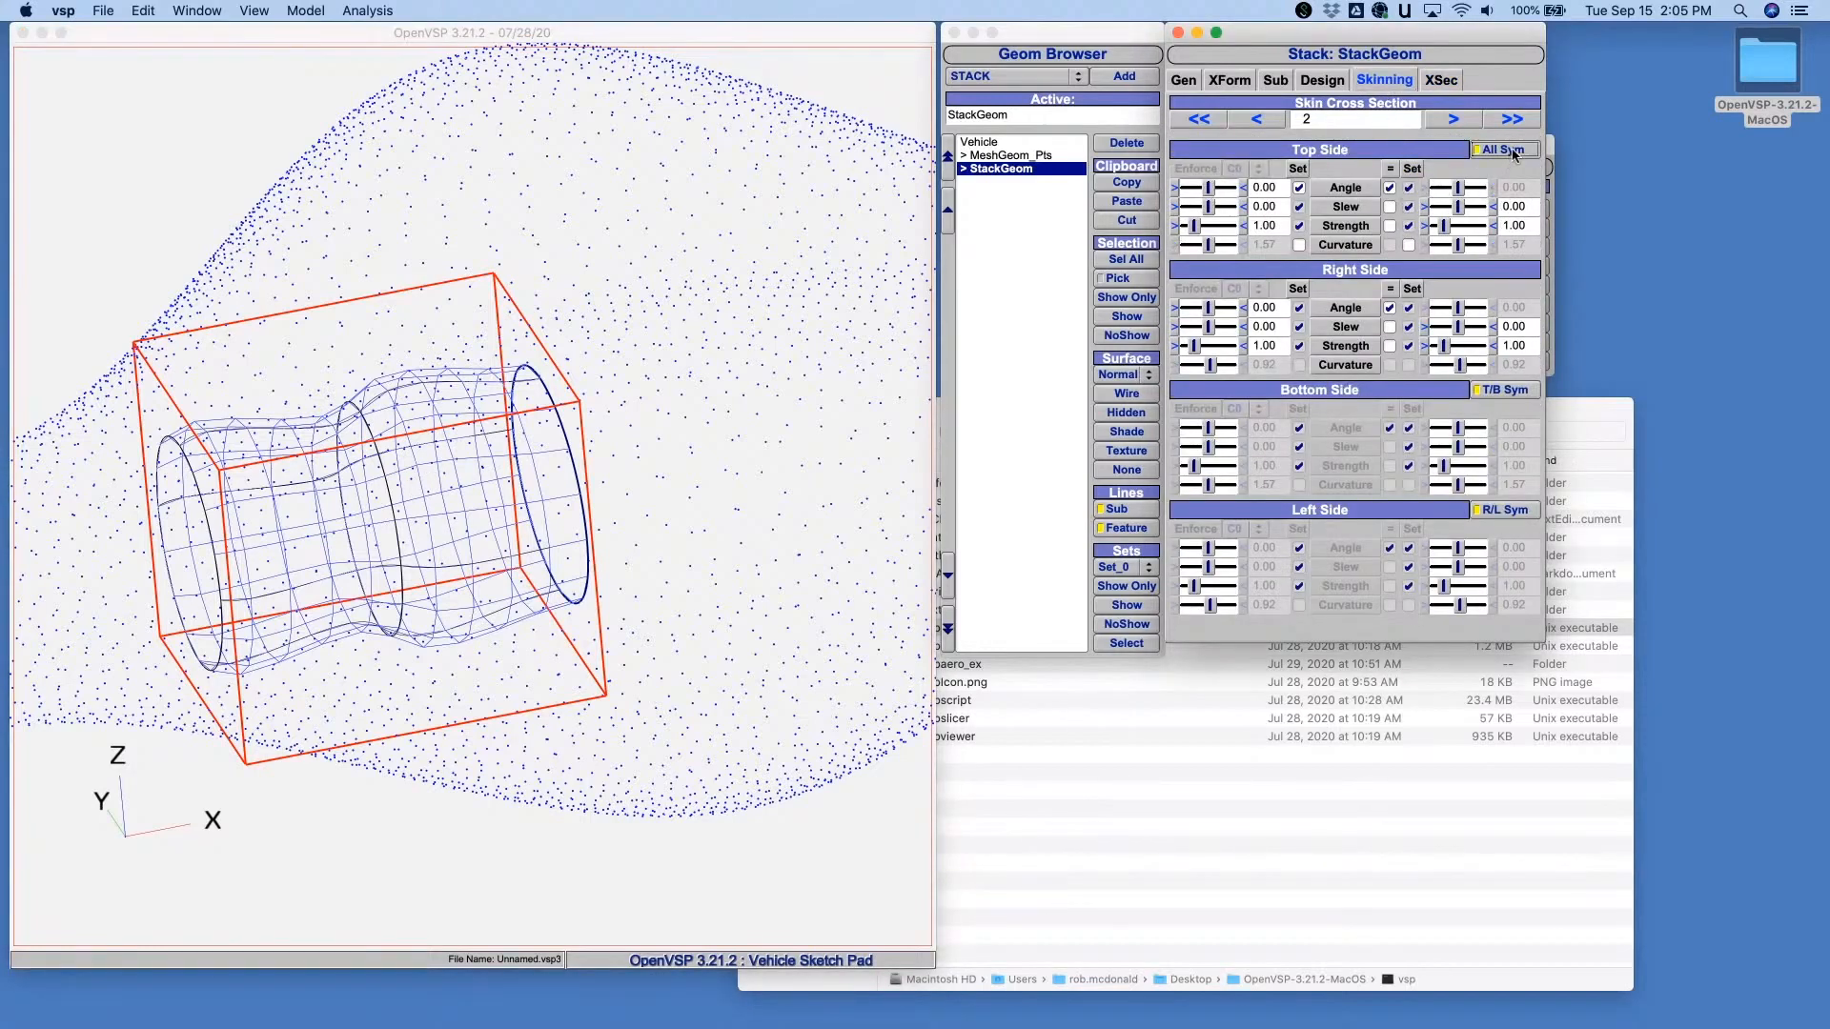
- Release the skinning angle constraints on cross sections 2 and 1 of the StackGeom, with all-side symmetry on for section 1
{"action": "left_click", "coordinate": [1390, 190]}
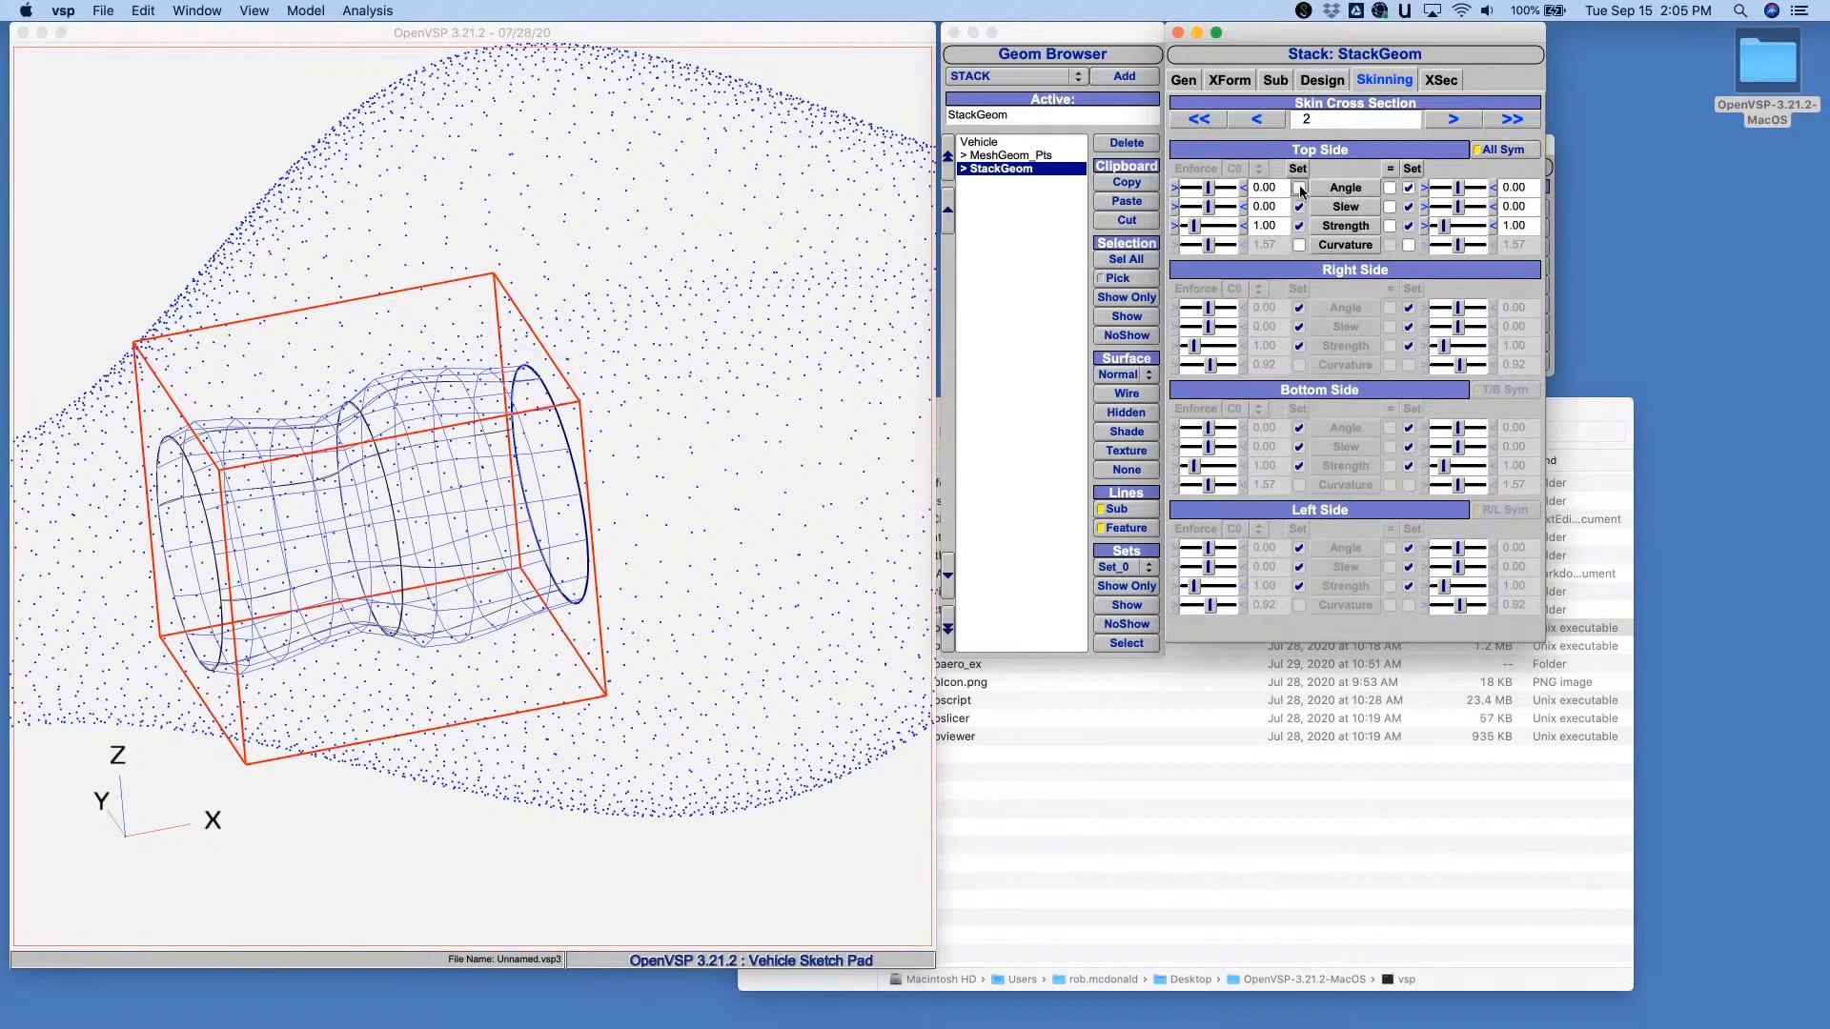
{"action": "left_click", "coordinate": [1299, 189]}
{"action": "left_click", "coordinate": [1258, 120]}
{"action": "left_click", "coordinate": [1503, 149]}
{"action": "left_click", "coordinate": [1299, 188]}
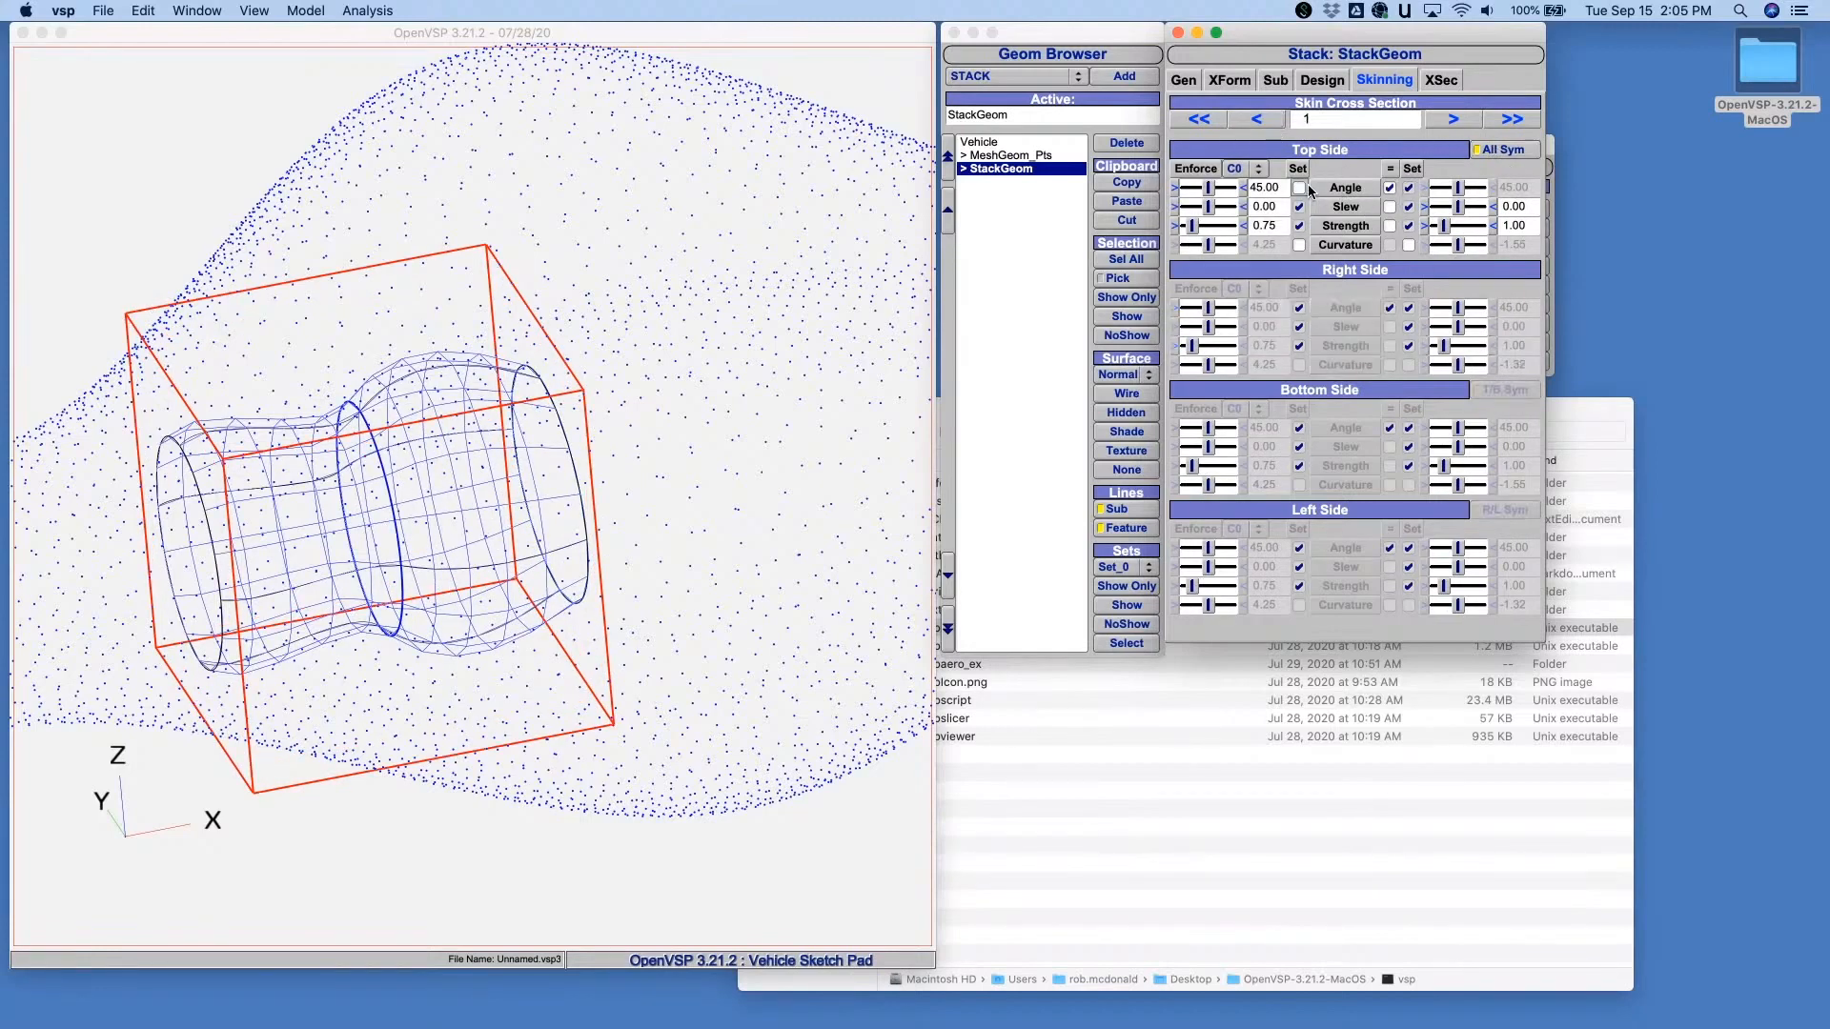
{"action": "left_click", "coordinate": [1391, 187]}
{"action": "left_click", "coordinate": [1300, 189]}
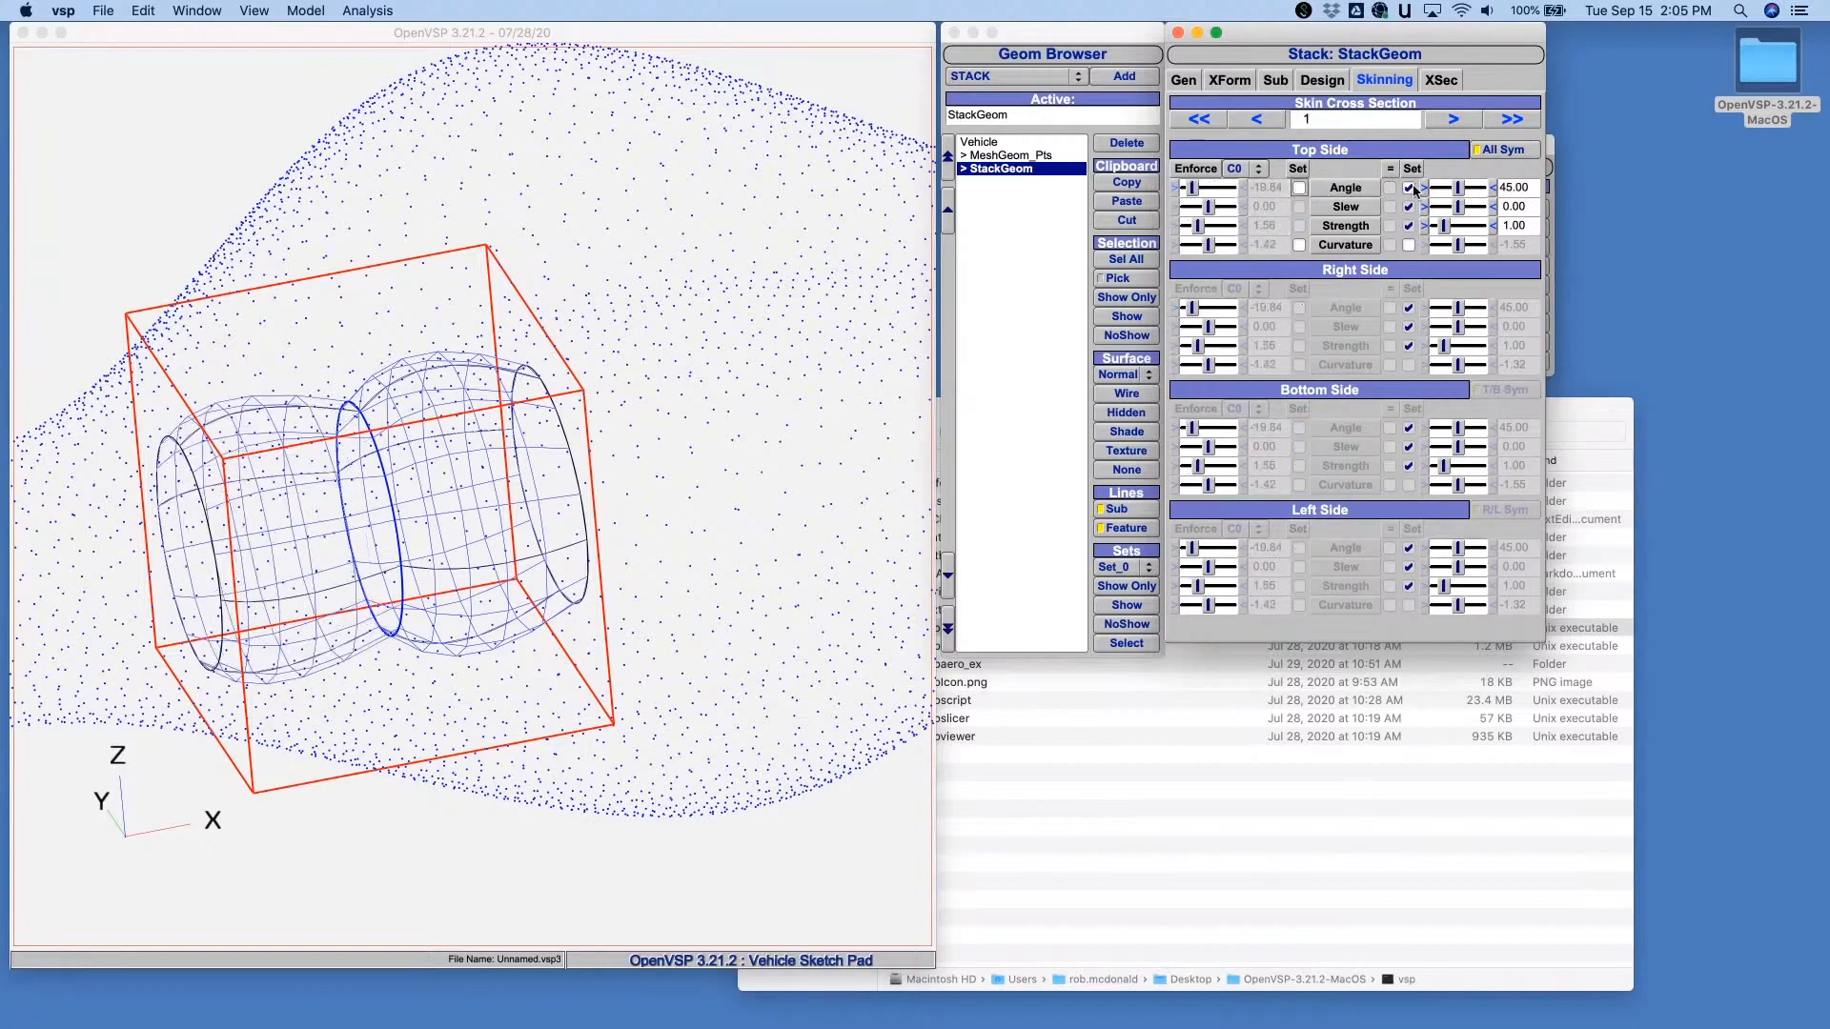
{"action": "left_click", "coordinate": [1409, 189]}
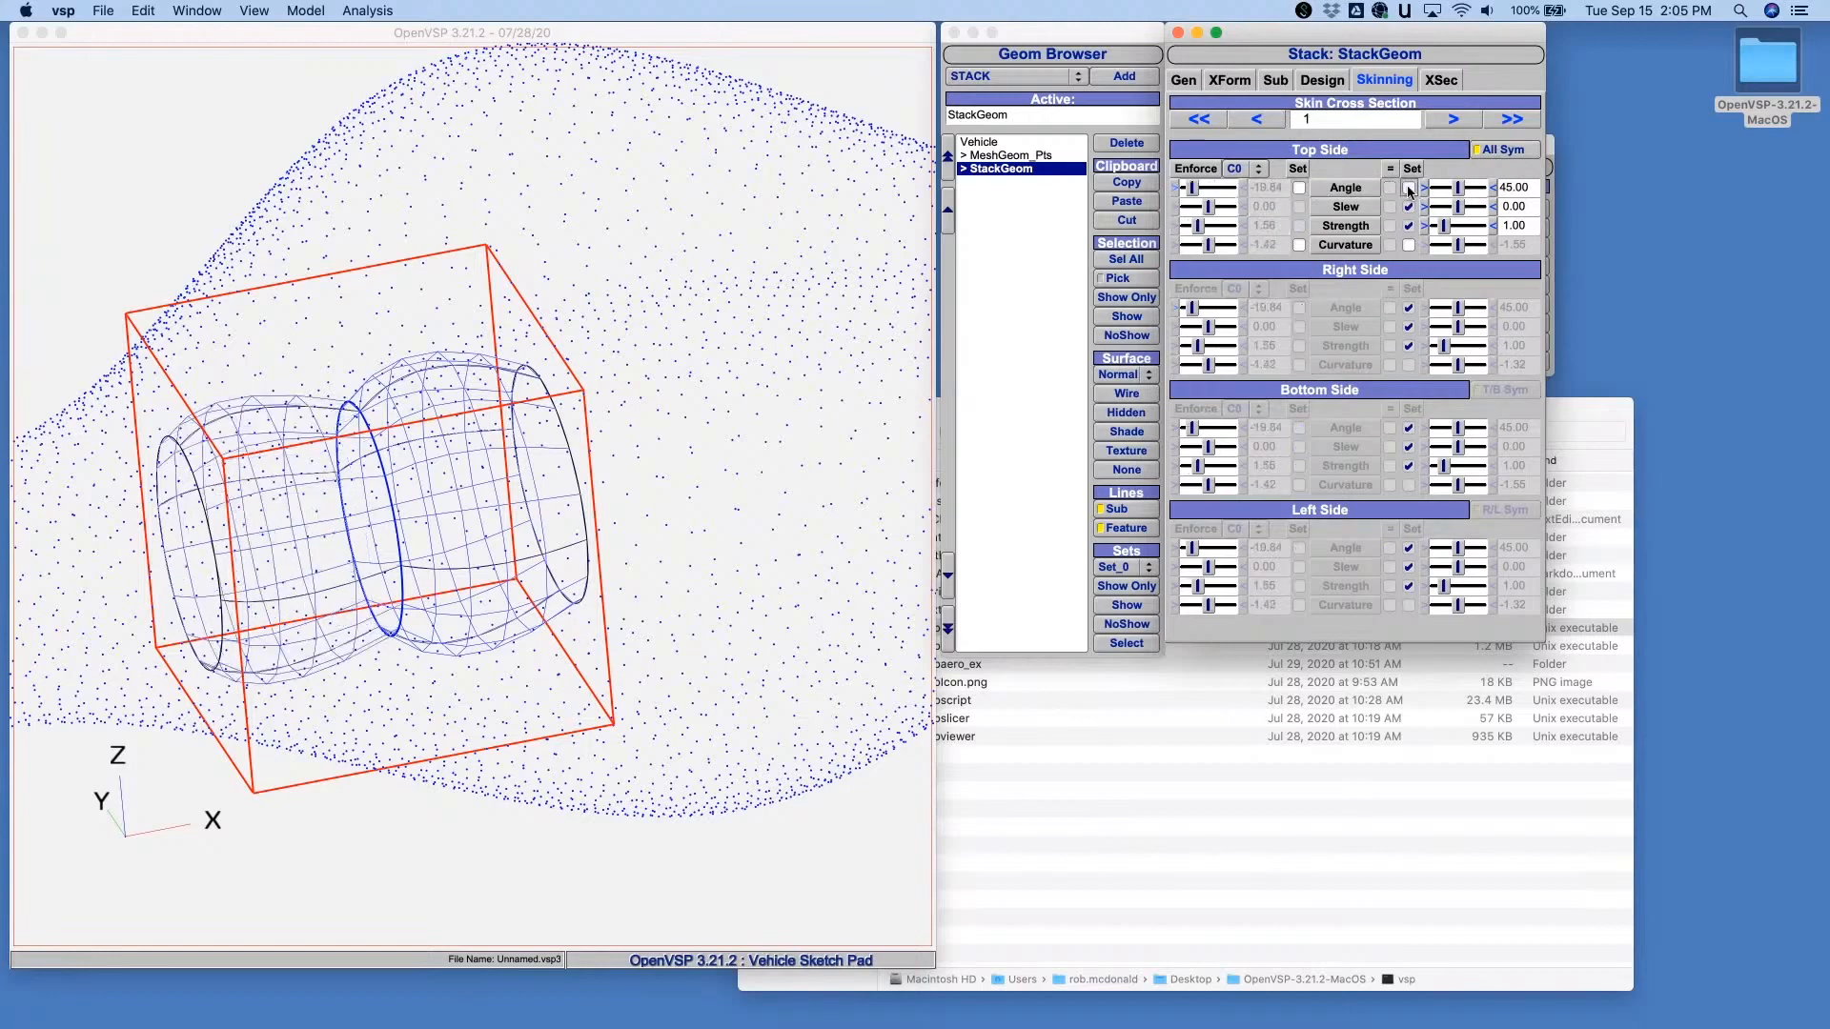
{"action": "left_click", "coordinate": [1497, 150]}
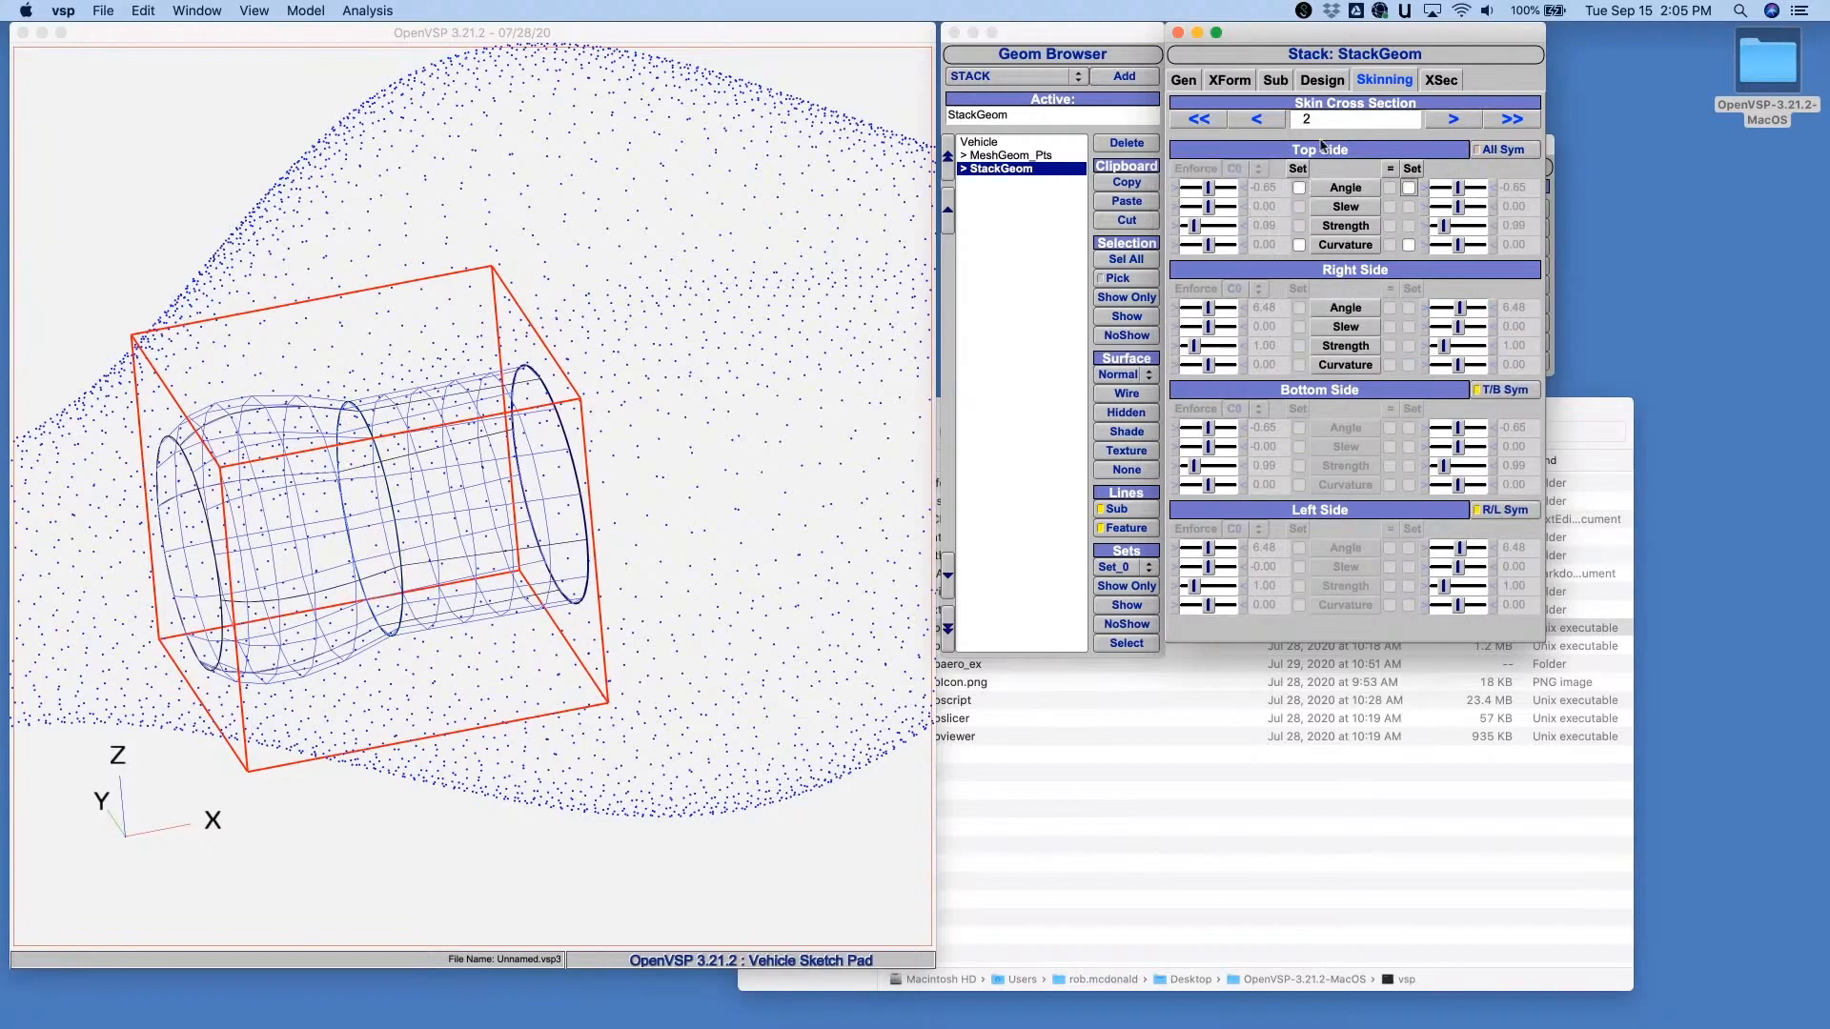
- Turn on all-side symmetry for the skinning of cross section 0 and release its angle constraint
{"action": "double_click", "coordinate": [1268, 118]}
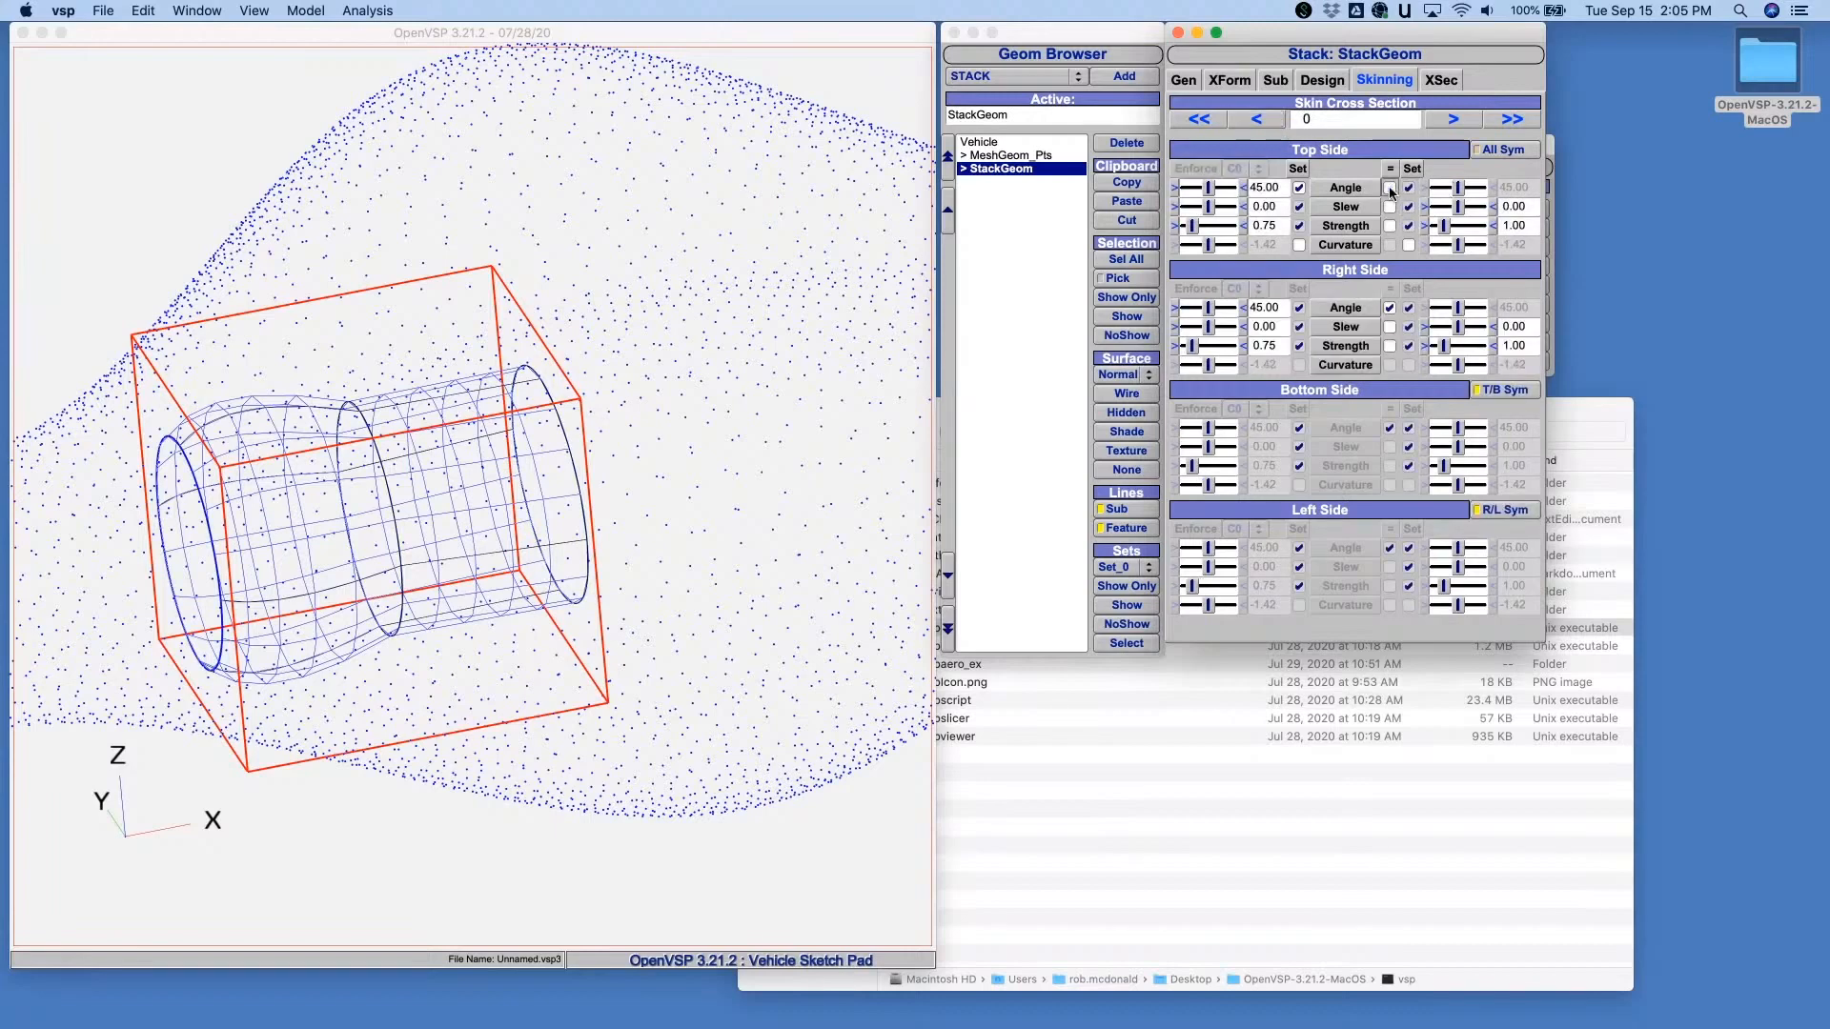
{"action": "left_click", "coordinate": [1489, 152]}
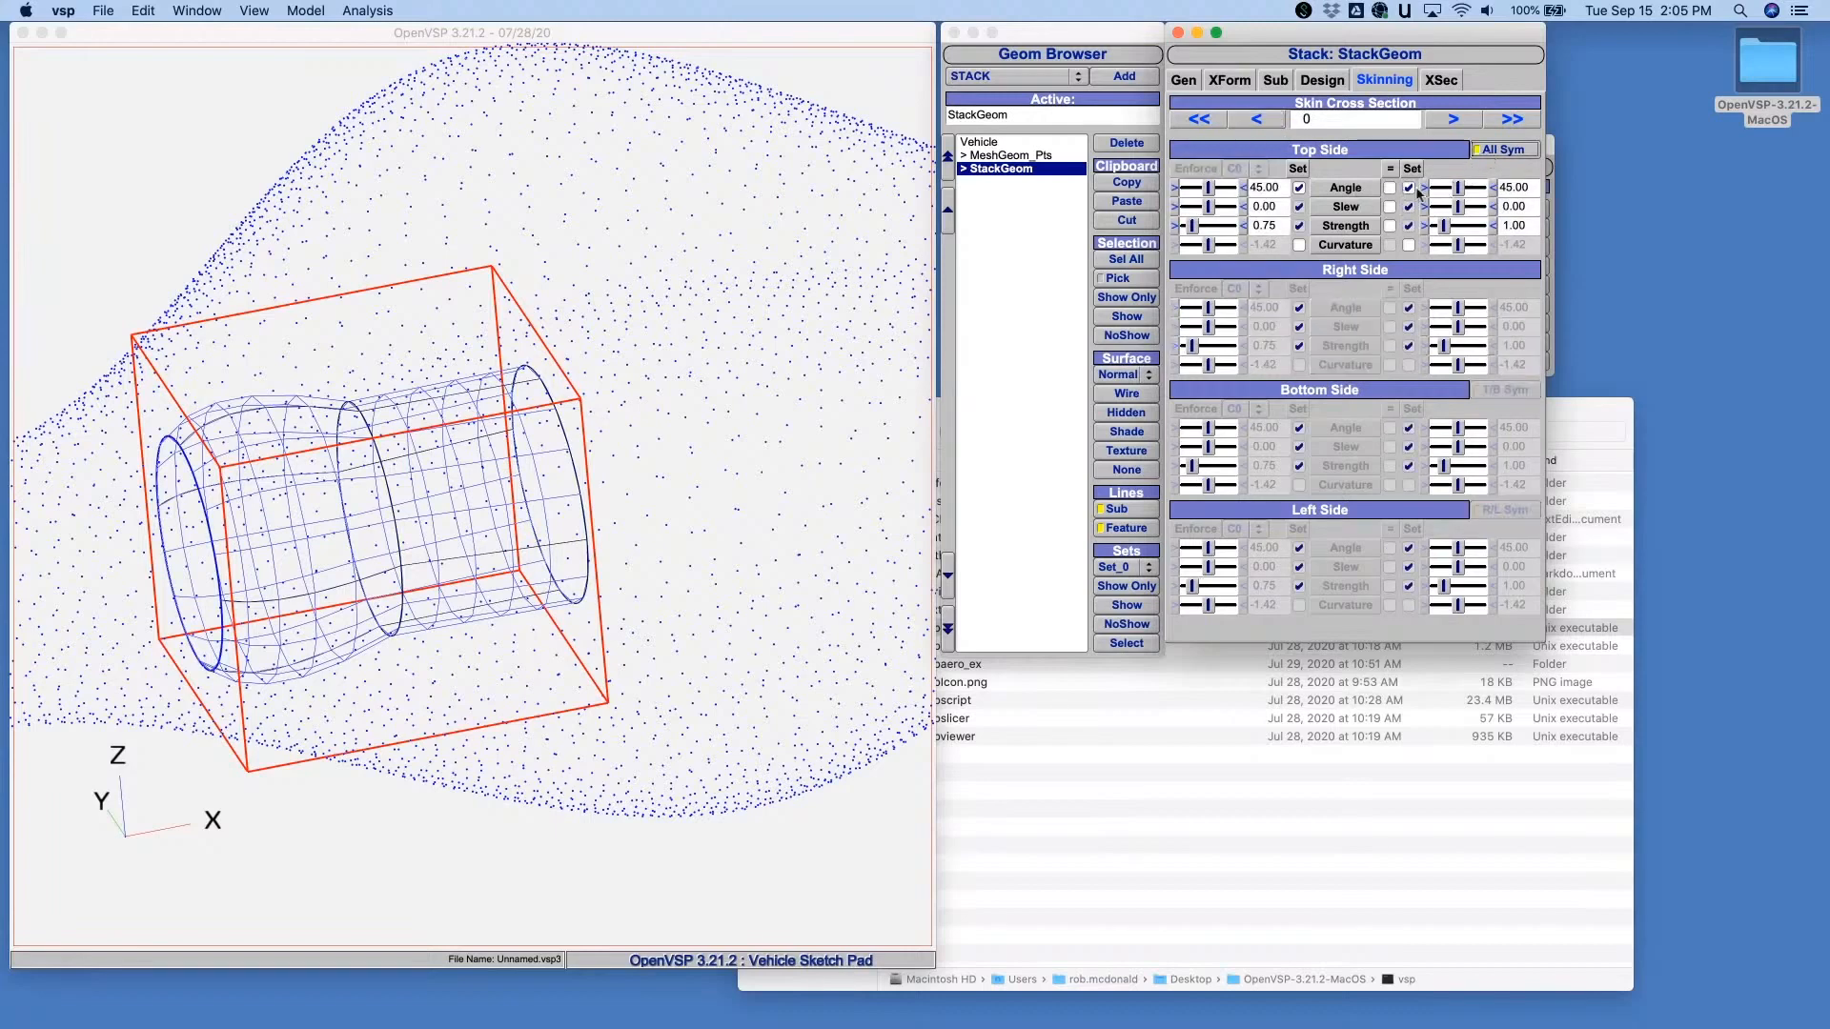
{"action": "left_click", "coordinate": [1300, 189]}
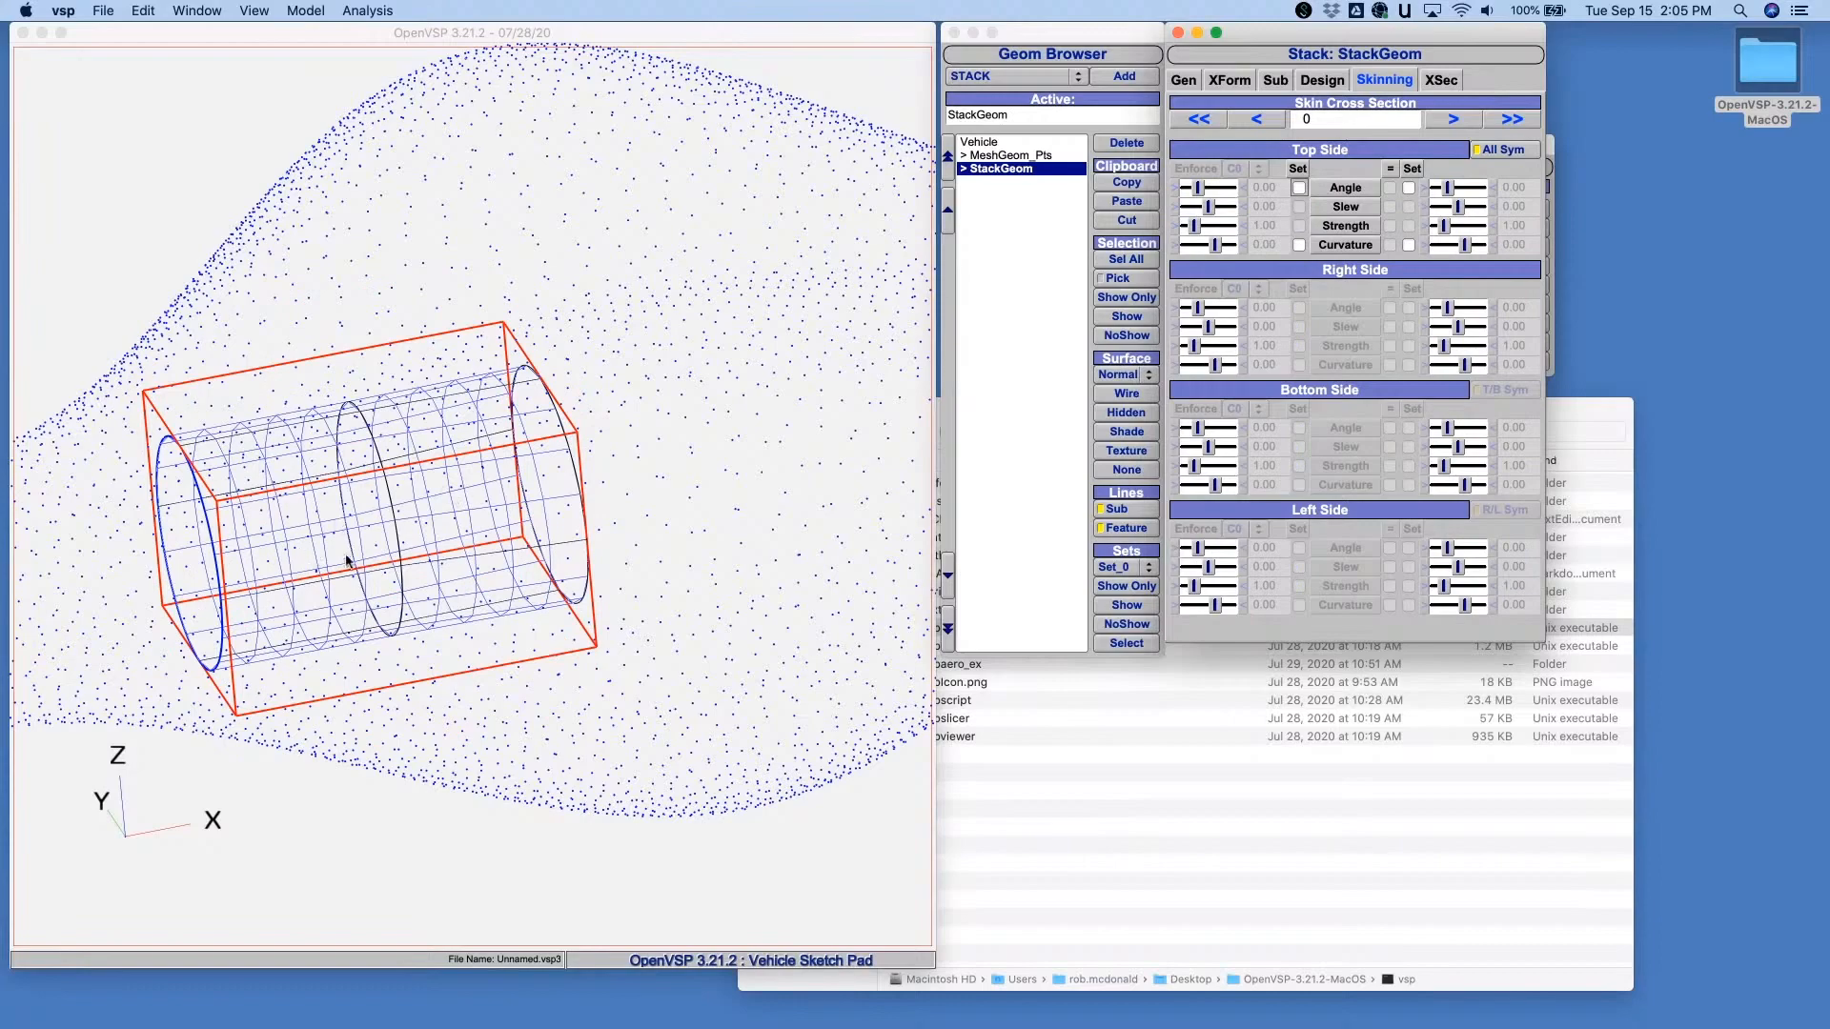
- Display the StackGeom shaded, with the Glass Light material and Num_W set to 73
{"action": "left_click_drag", "start_coordinate": [347, 564], "coordinate": [434, 533]}
{"action": "right_click_drag", "start_coordinate": [434, 533], "coordinate": [555, 511]}
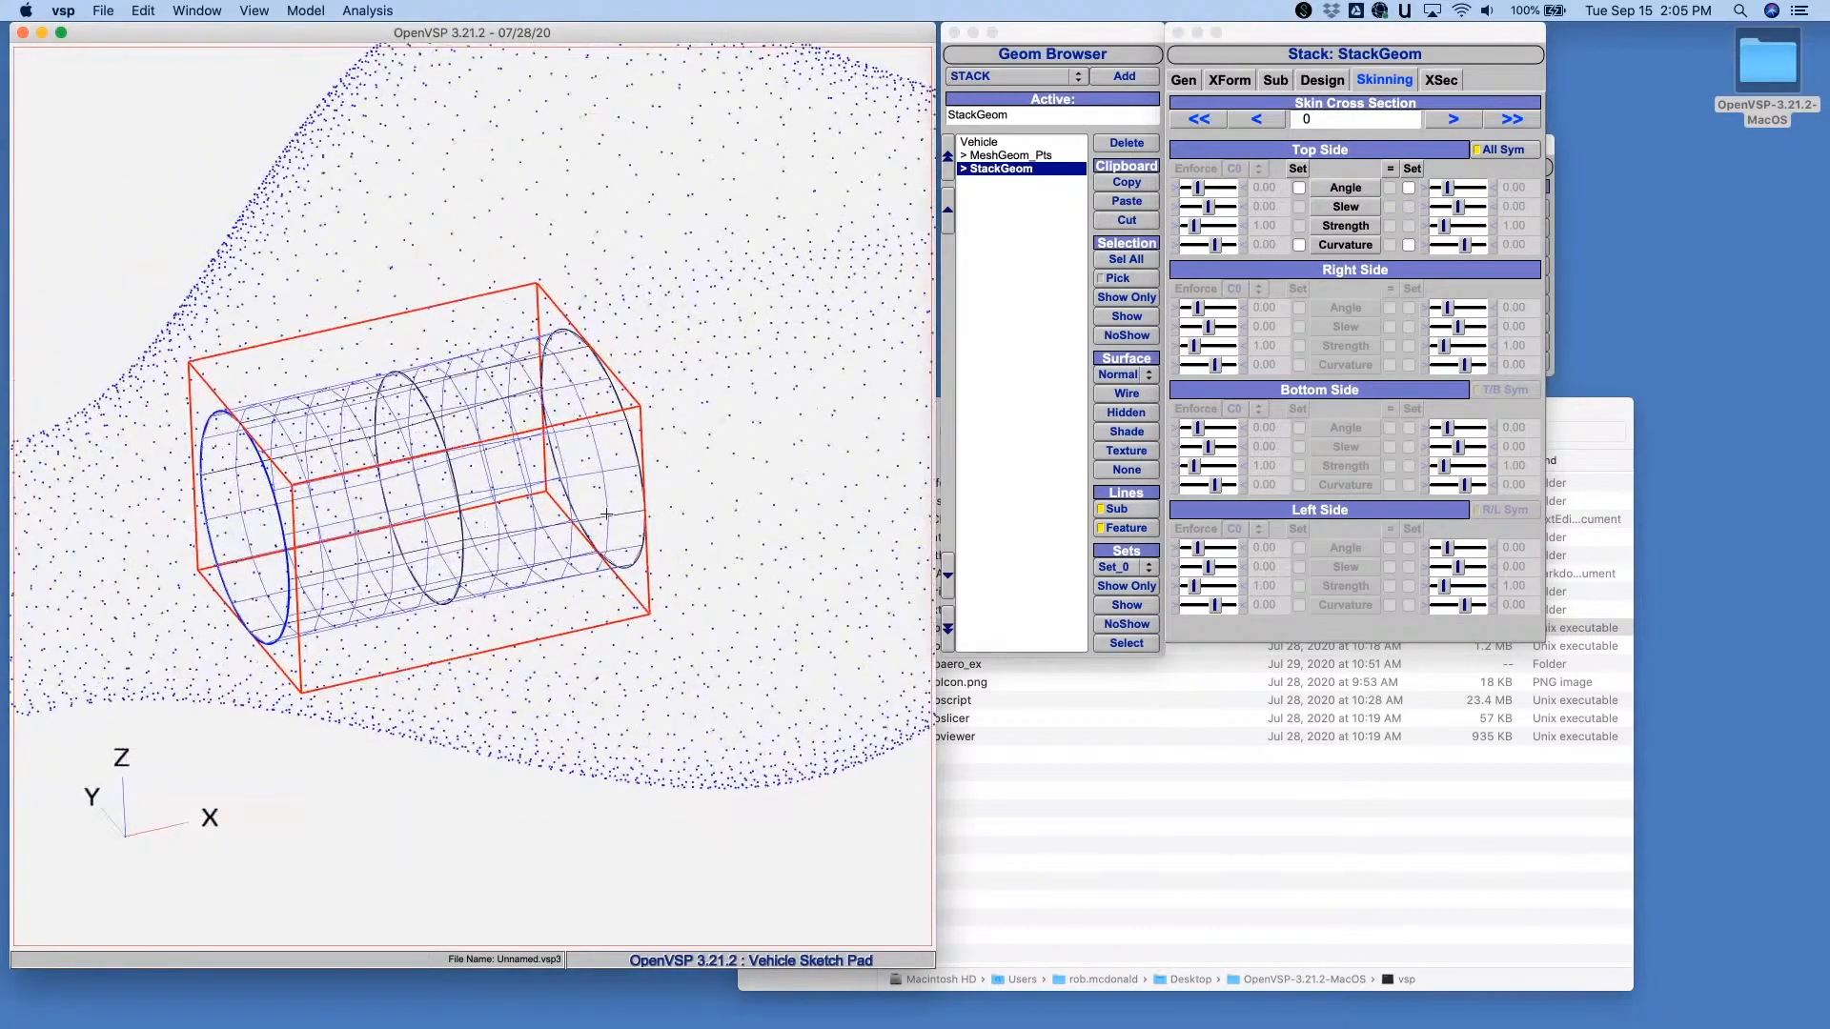
{"action": "left_click", "coordinate": [1126, 432]}
{"action": "left_click", "coordinate": [1183, 80]}
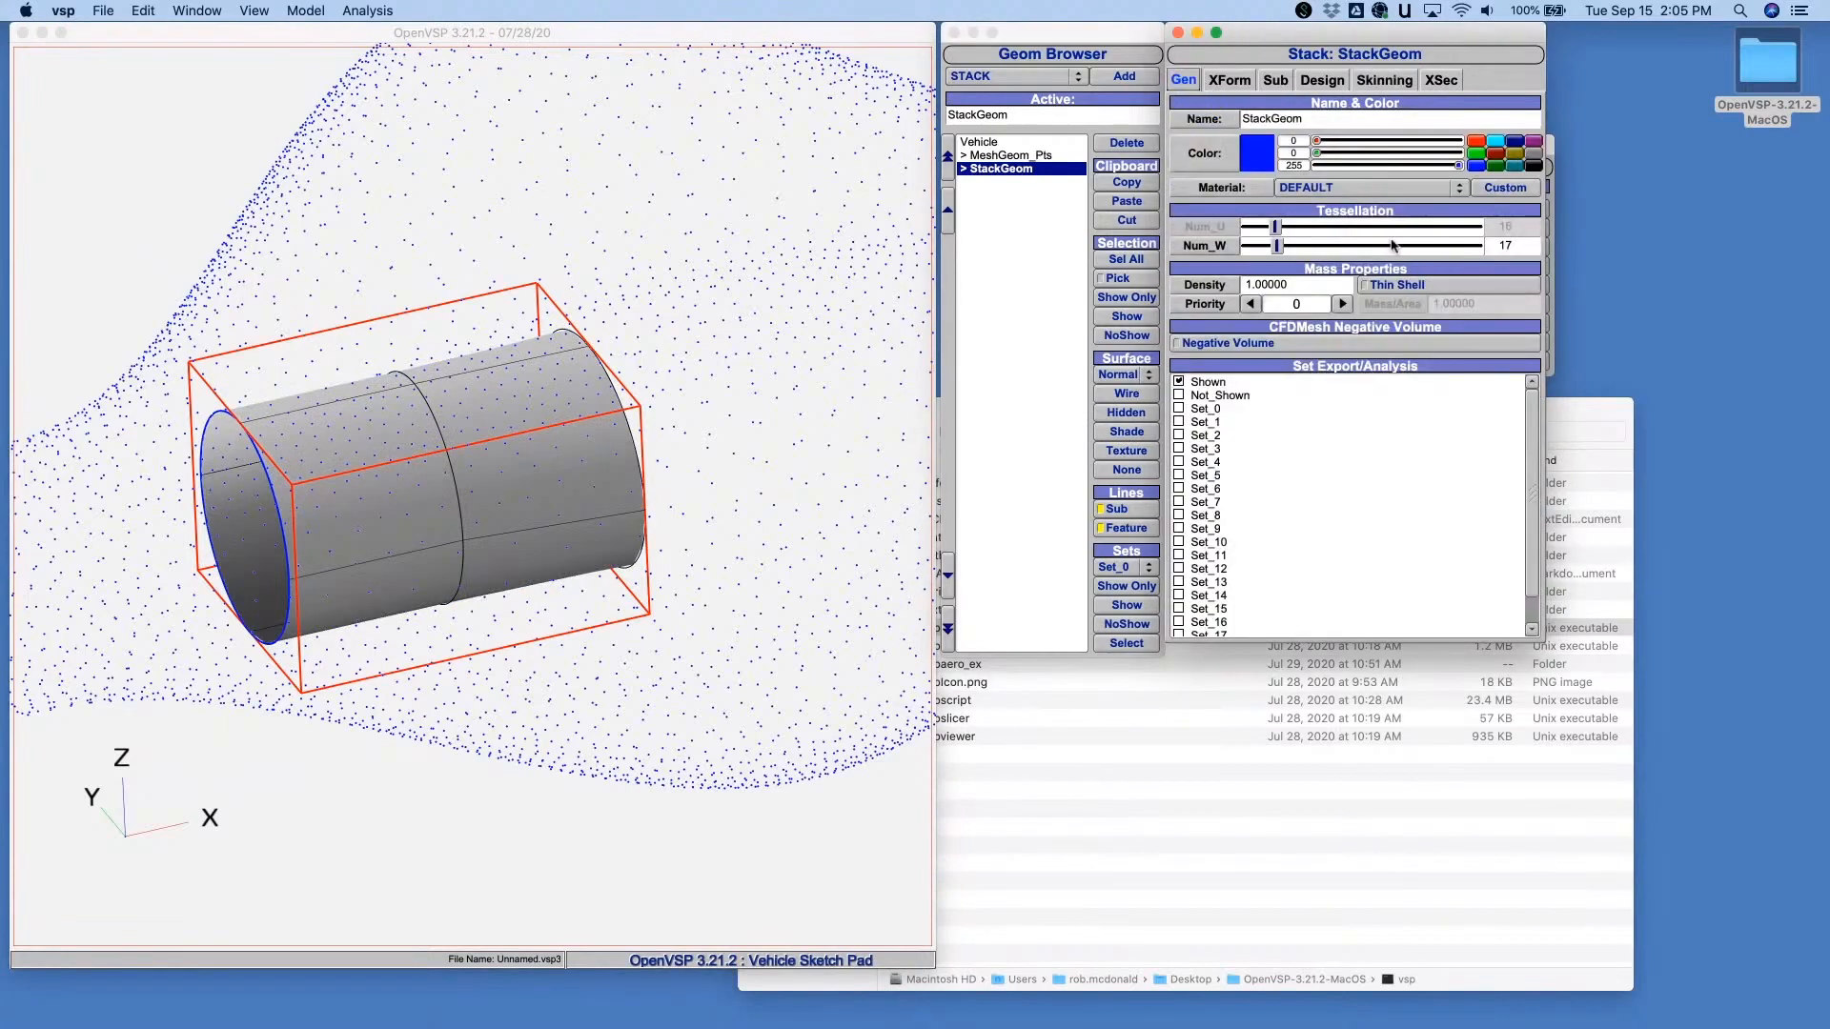
{"action": "left_click", "coordinate": [1321, 191]}
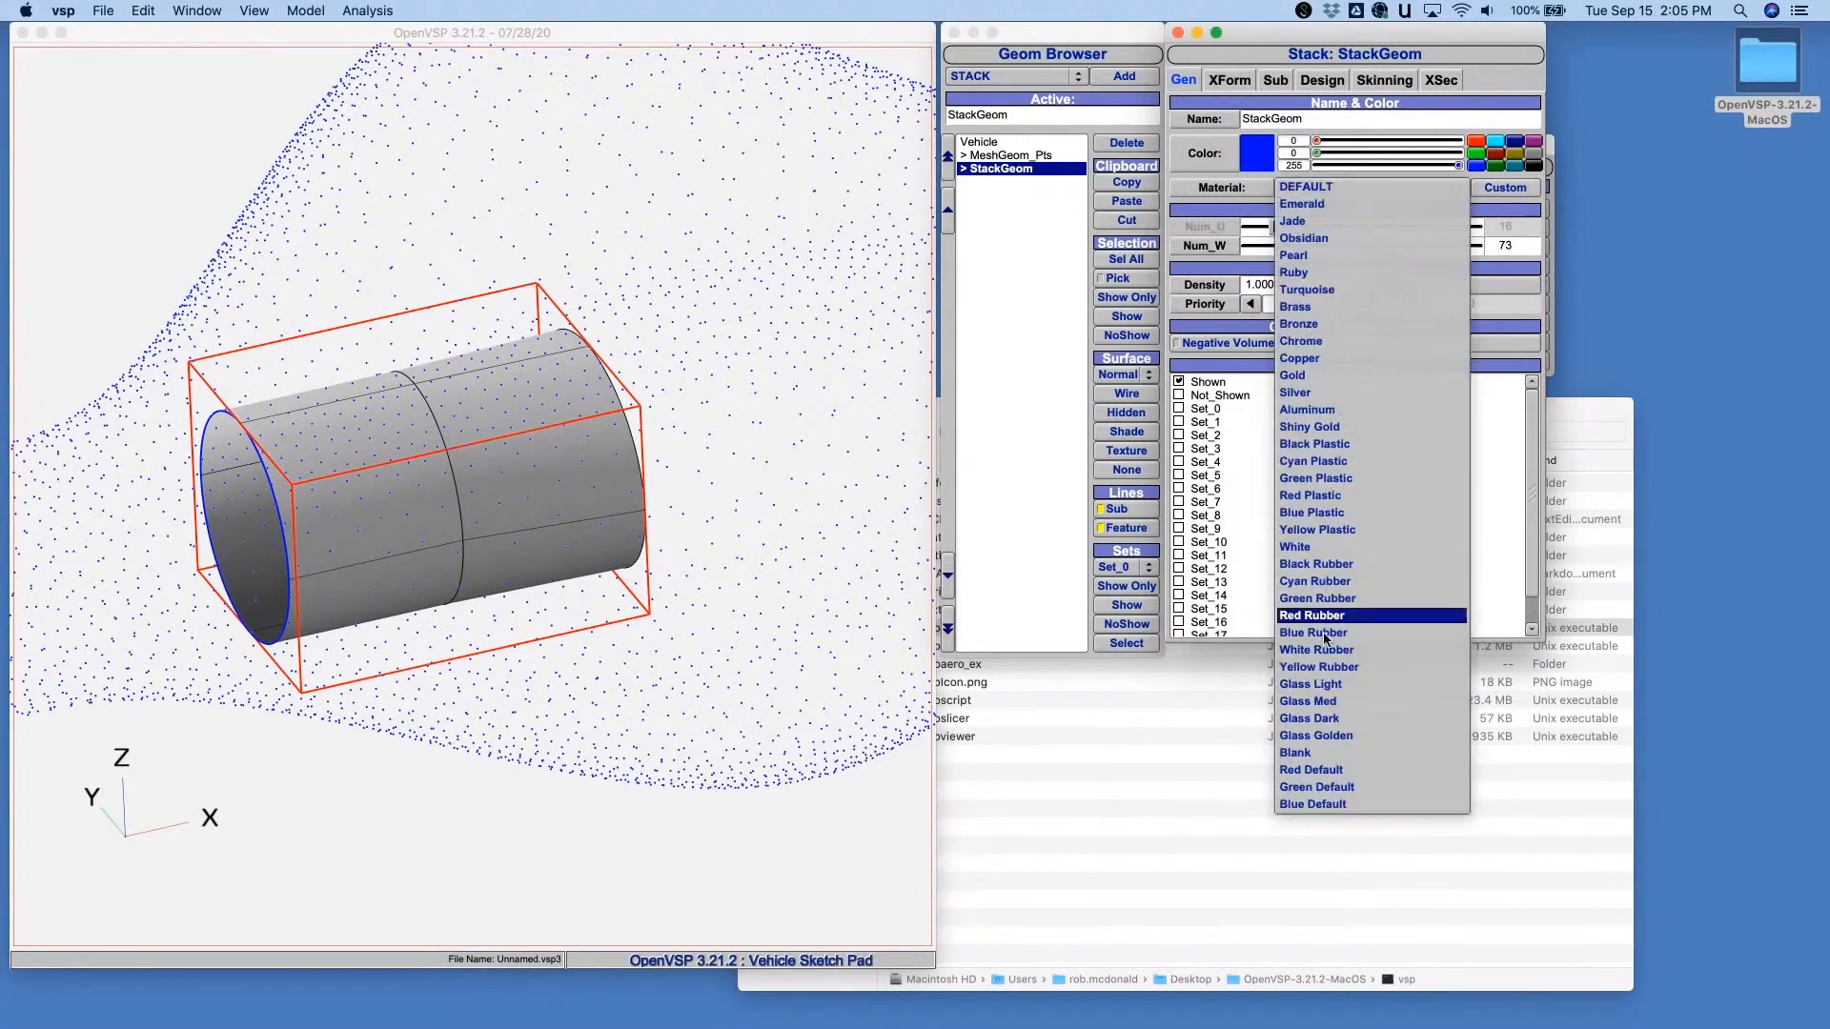
{"action": "left_click", "coordinate": [1334, 682]}
{"action": "left_click", "coordinate": [1019, 307]}
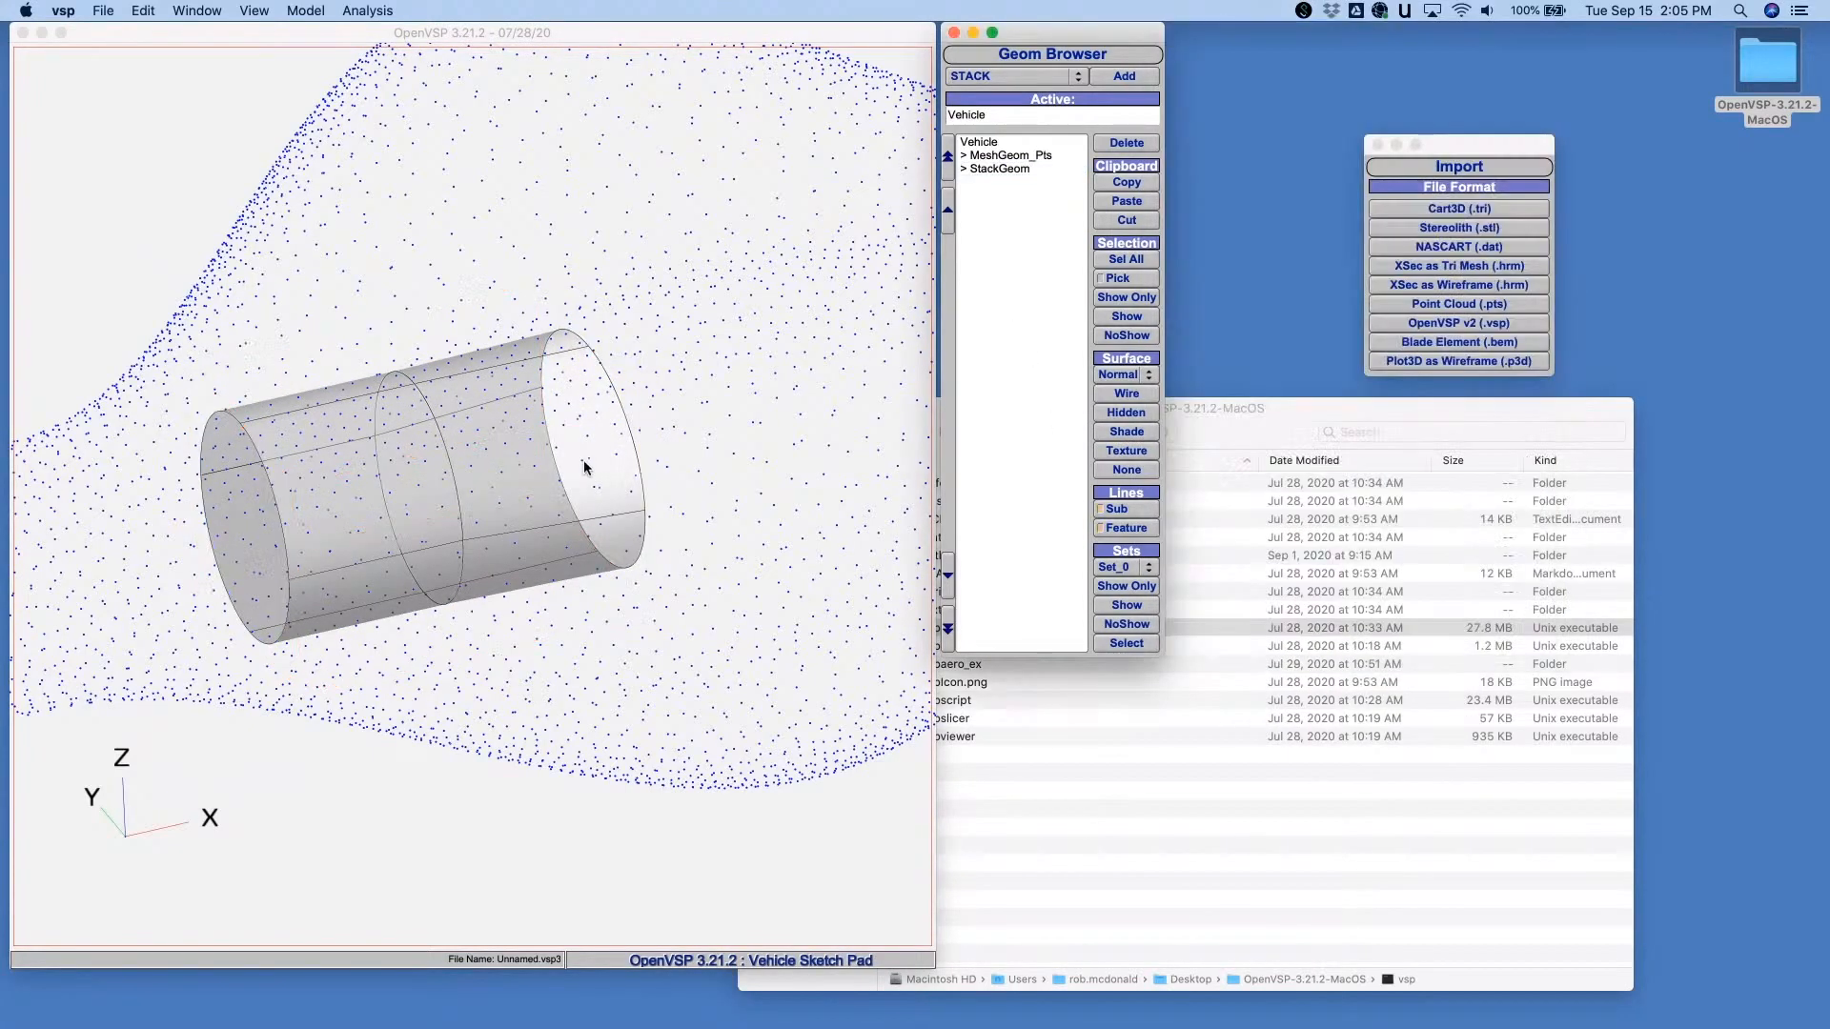
- Open the Fit Model tool and keep its window clear of a side view of the model
{"action": "left_click_drag", "start_coordinate": [585, 461], "coordinate": [393, 197]}
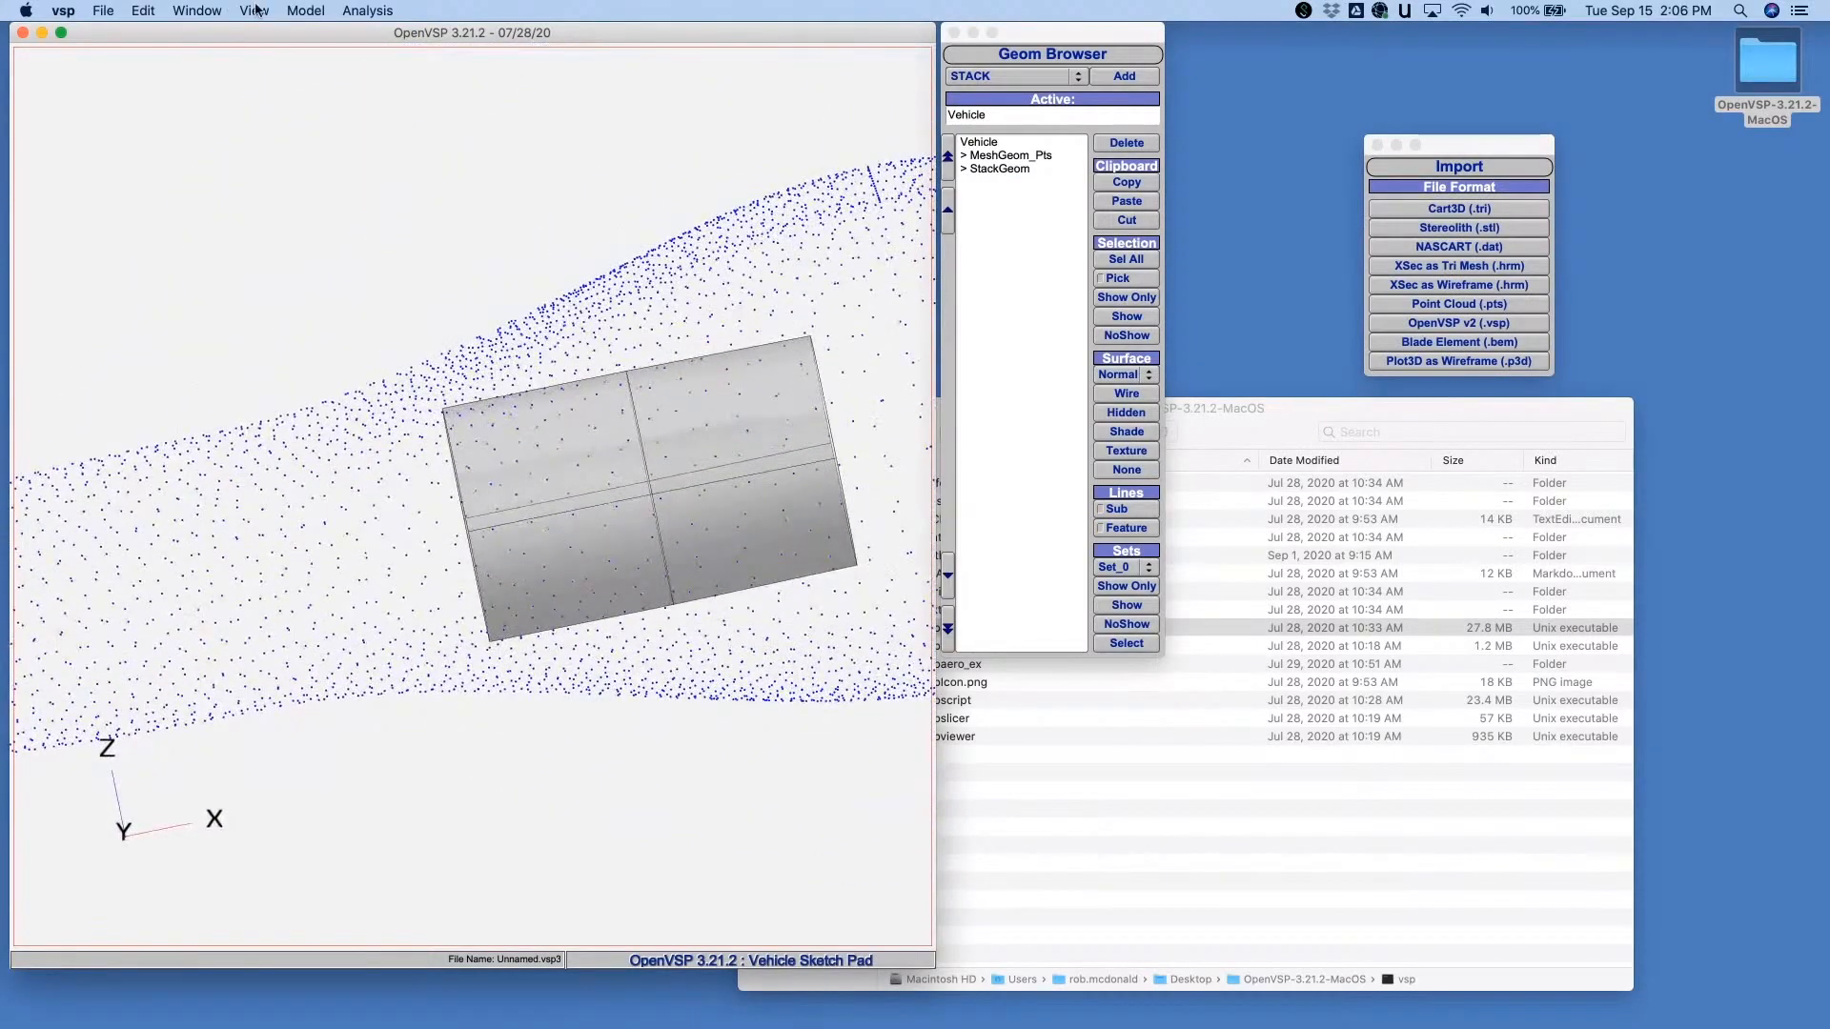
{"action": "left_click", "coordinate": [254, 11]}
{"action": "left_click", "coordinate": [271, 70]}
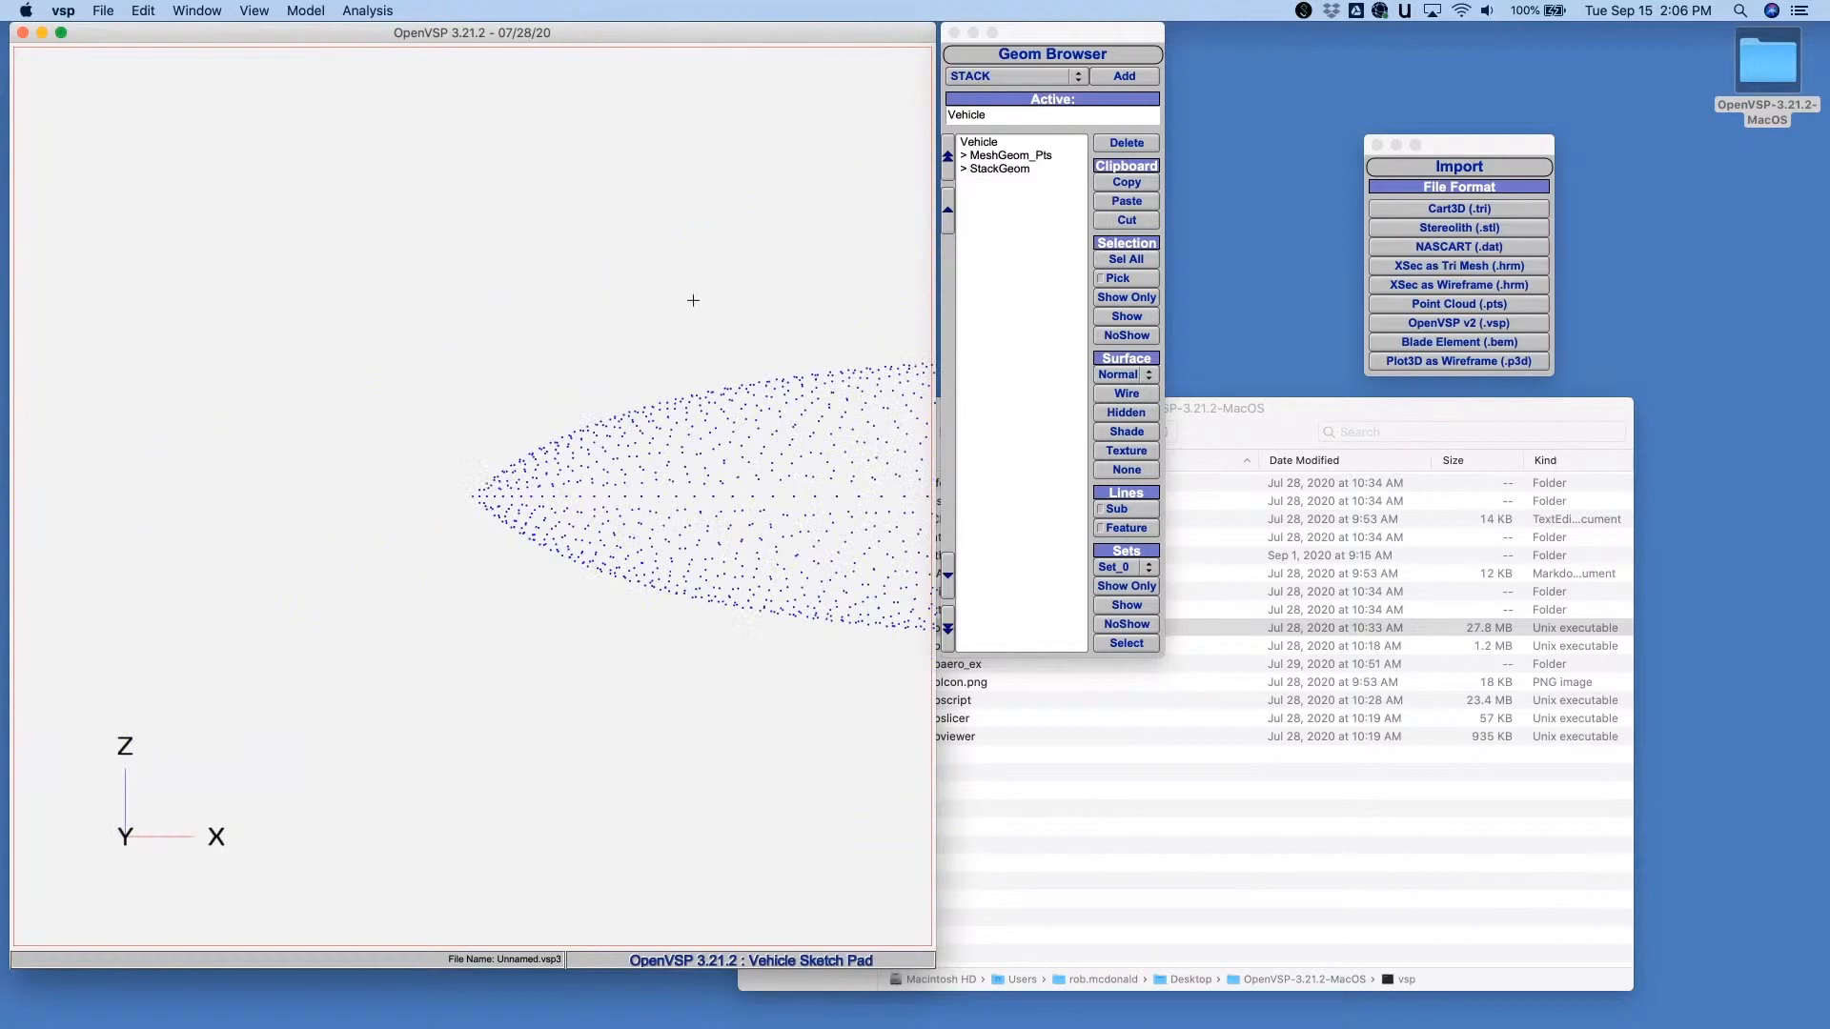
{"action": "mouse_move", "coordinate": [734, 324]}
{"action": "right_mouse_down"}
{"action": "mouse_move", "coordinate": [572, 315]}
{"action": "mouse_move", "coordinate": [231, 404]}
{"action": "mouse_move", "coordinate": [308, 424]}
{"action": "right_mouse_up"}
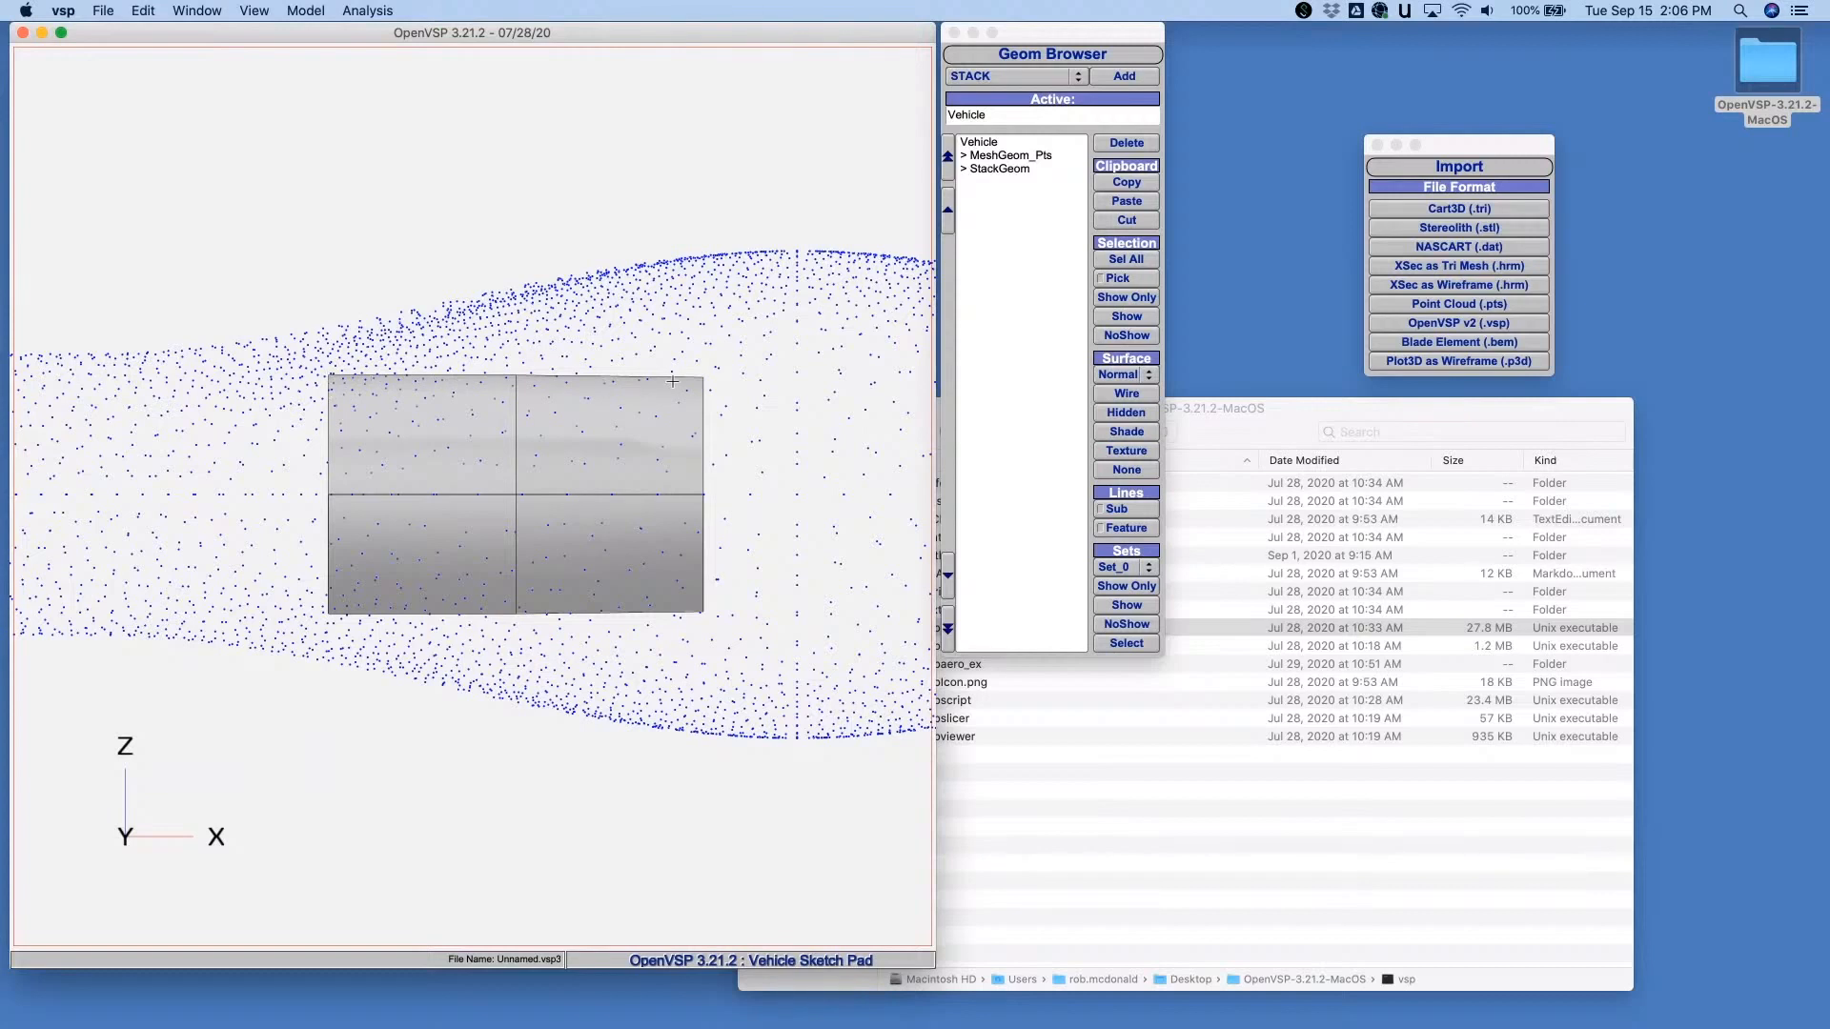
{"action": "left_click", "coordinate": [367, 10]}
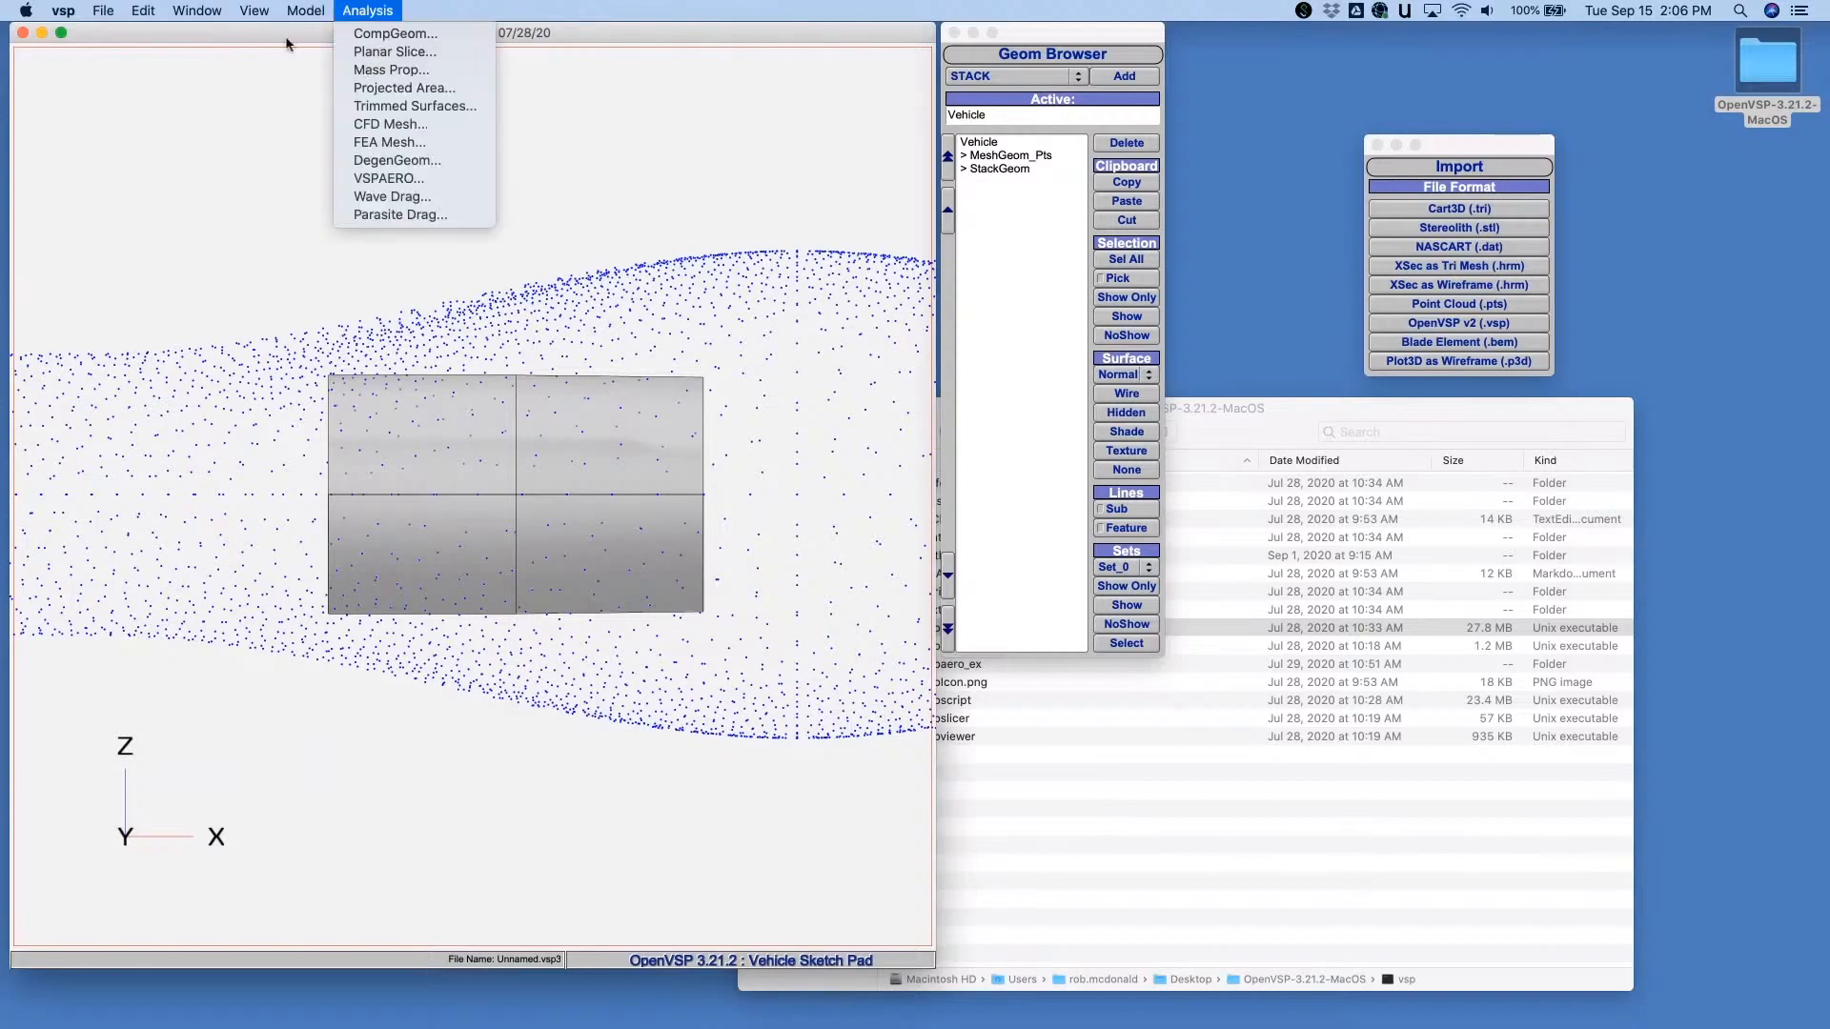
{"action": "mouse_move", "coordinate": [306, 11]}
{"action": "left_click", "coordinate": [334, 216]}
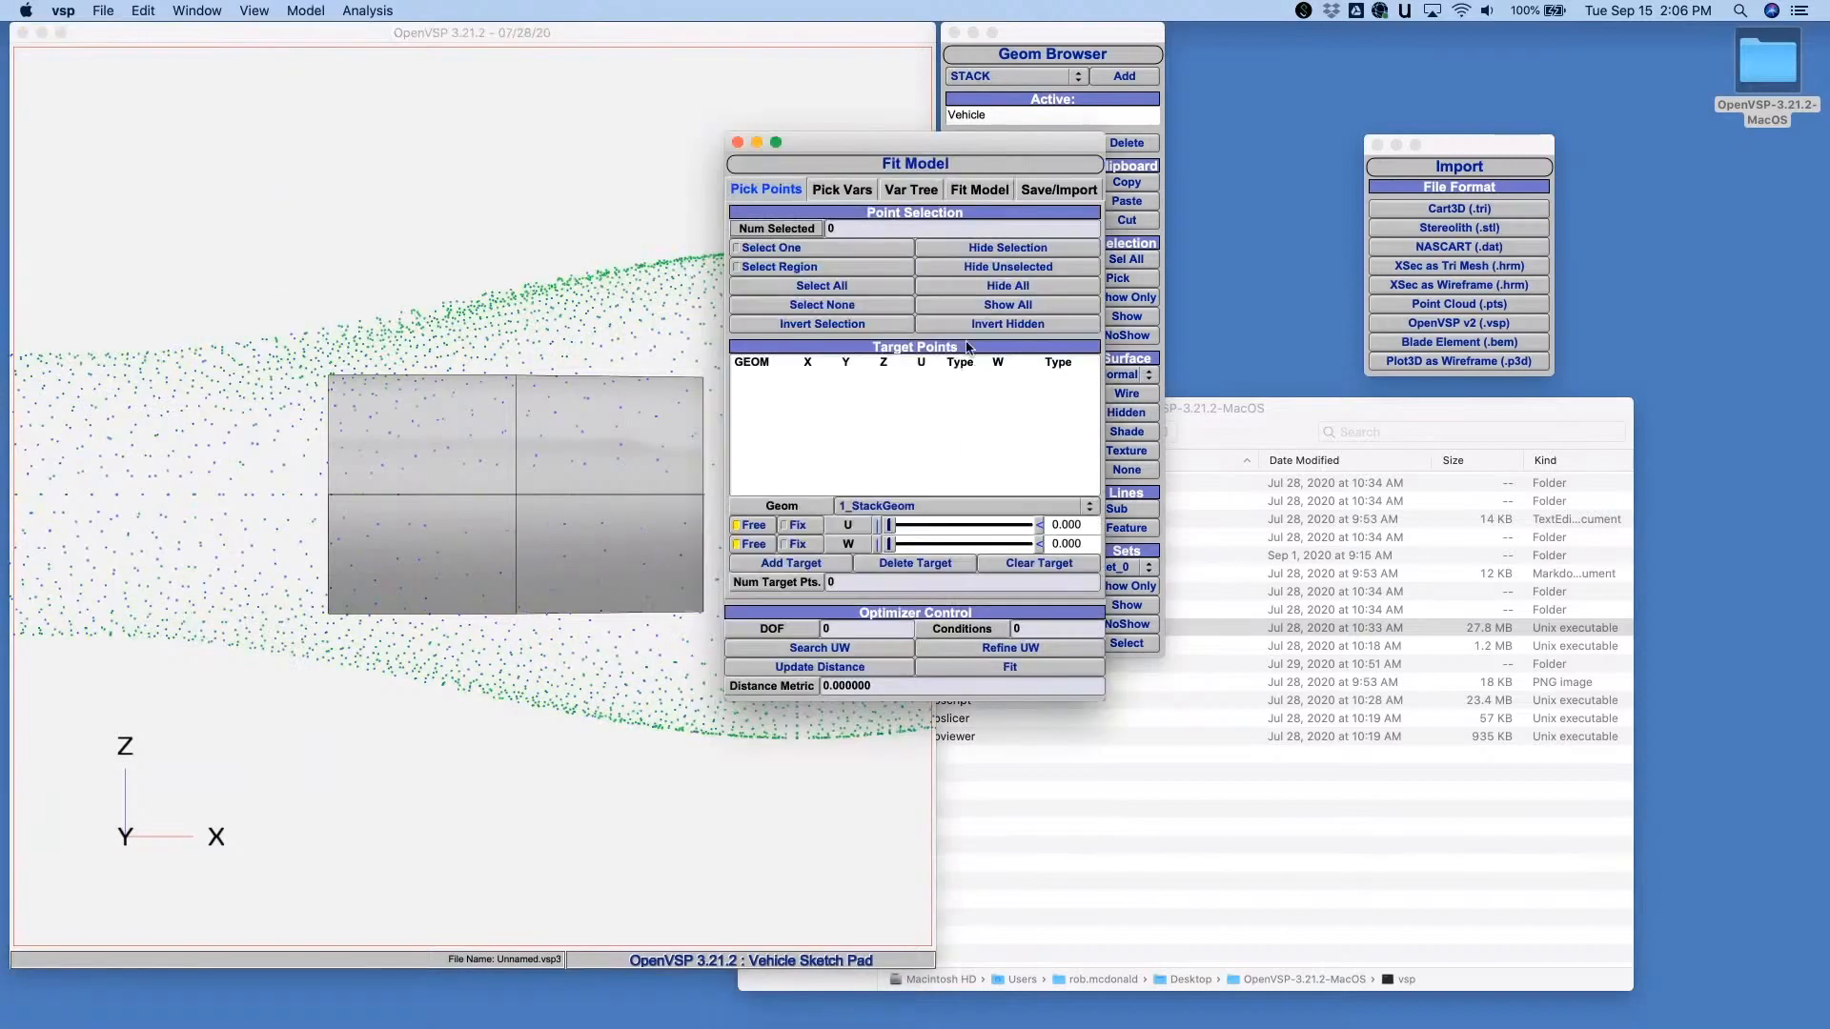
{"action": "left_click_drag", "start_coordinate": [881, 134], "coordinate": [1218, 299]}
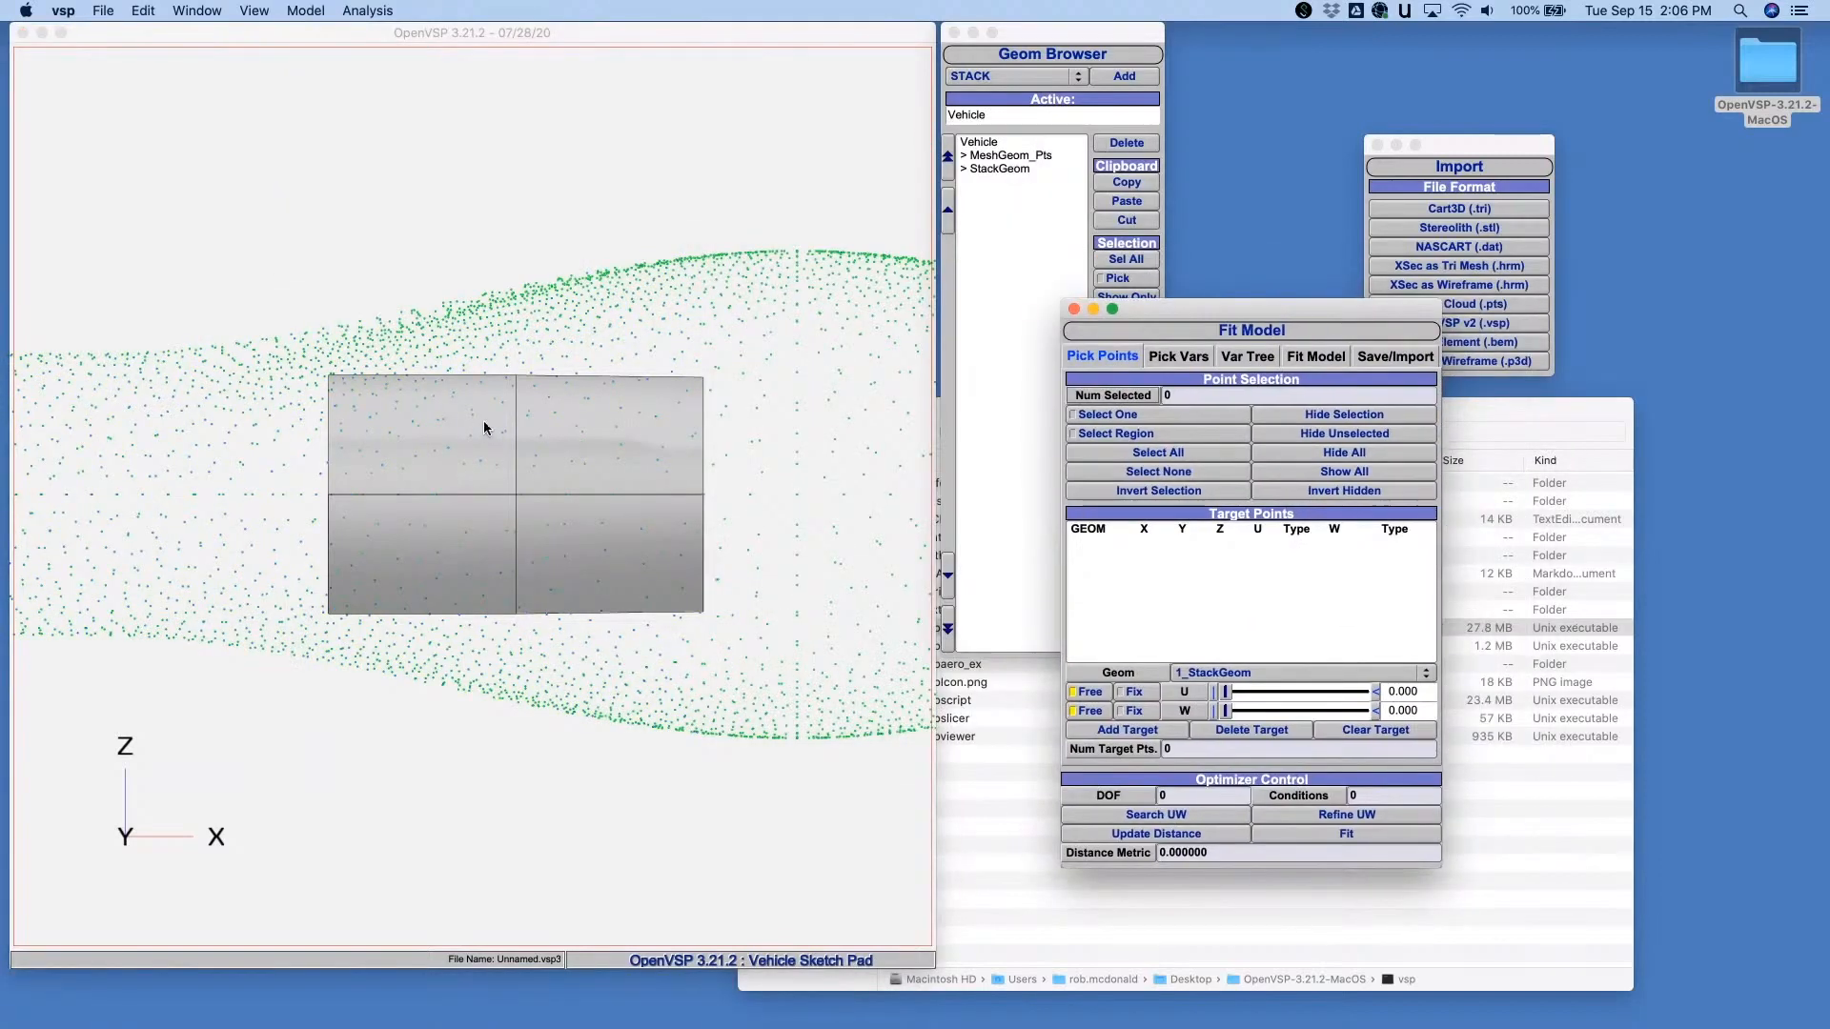
- Try isolating the cloud points around the visible StackGeom by region selection and hiding the unselected ones, then show all points again
{"action": "scroll", "coordinate": [469, 448], "scroll_direction": "down", "scroll_amount": 5}
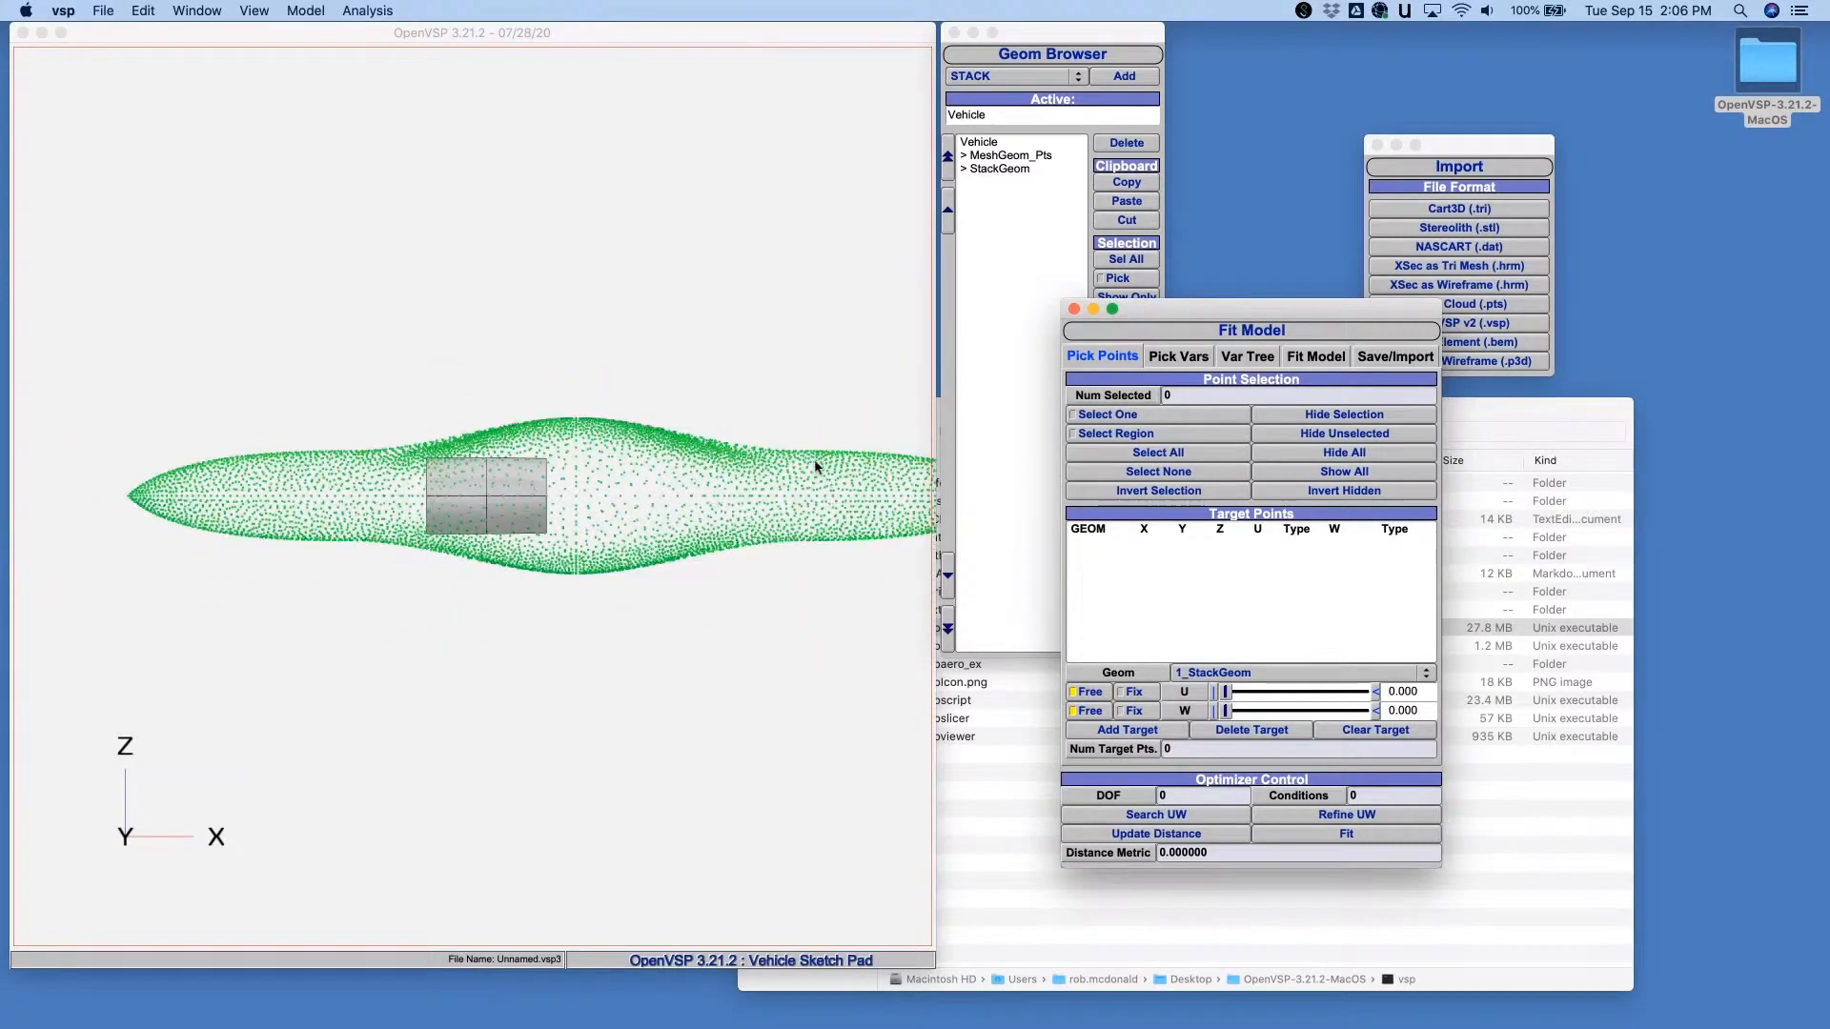
{"action": "scroll", "coordinate": [548, 371], "scroll_direction": "up", "scroll_amount": 3}
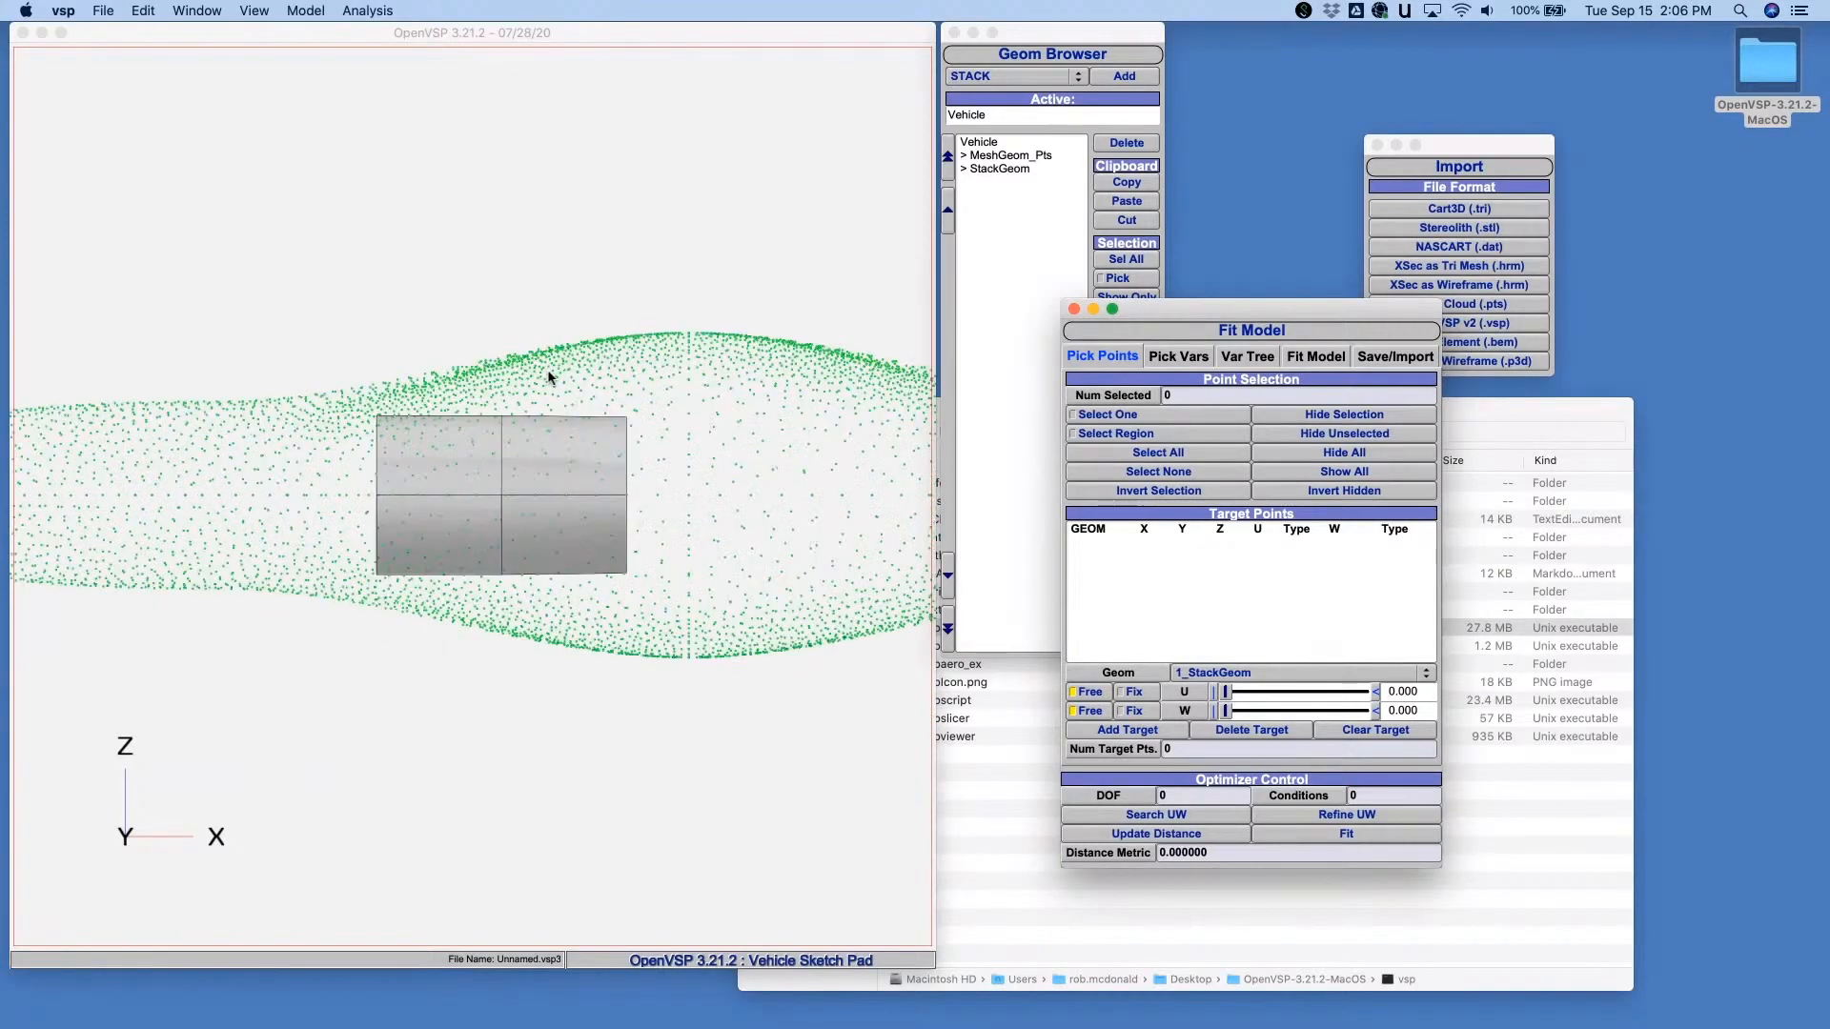
{"action": "left_click", "coordinate": [378, 336]}
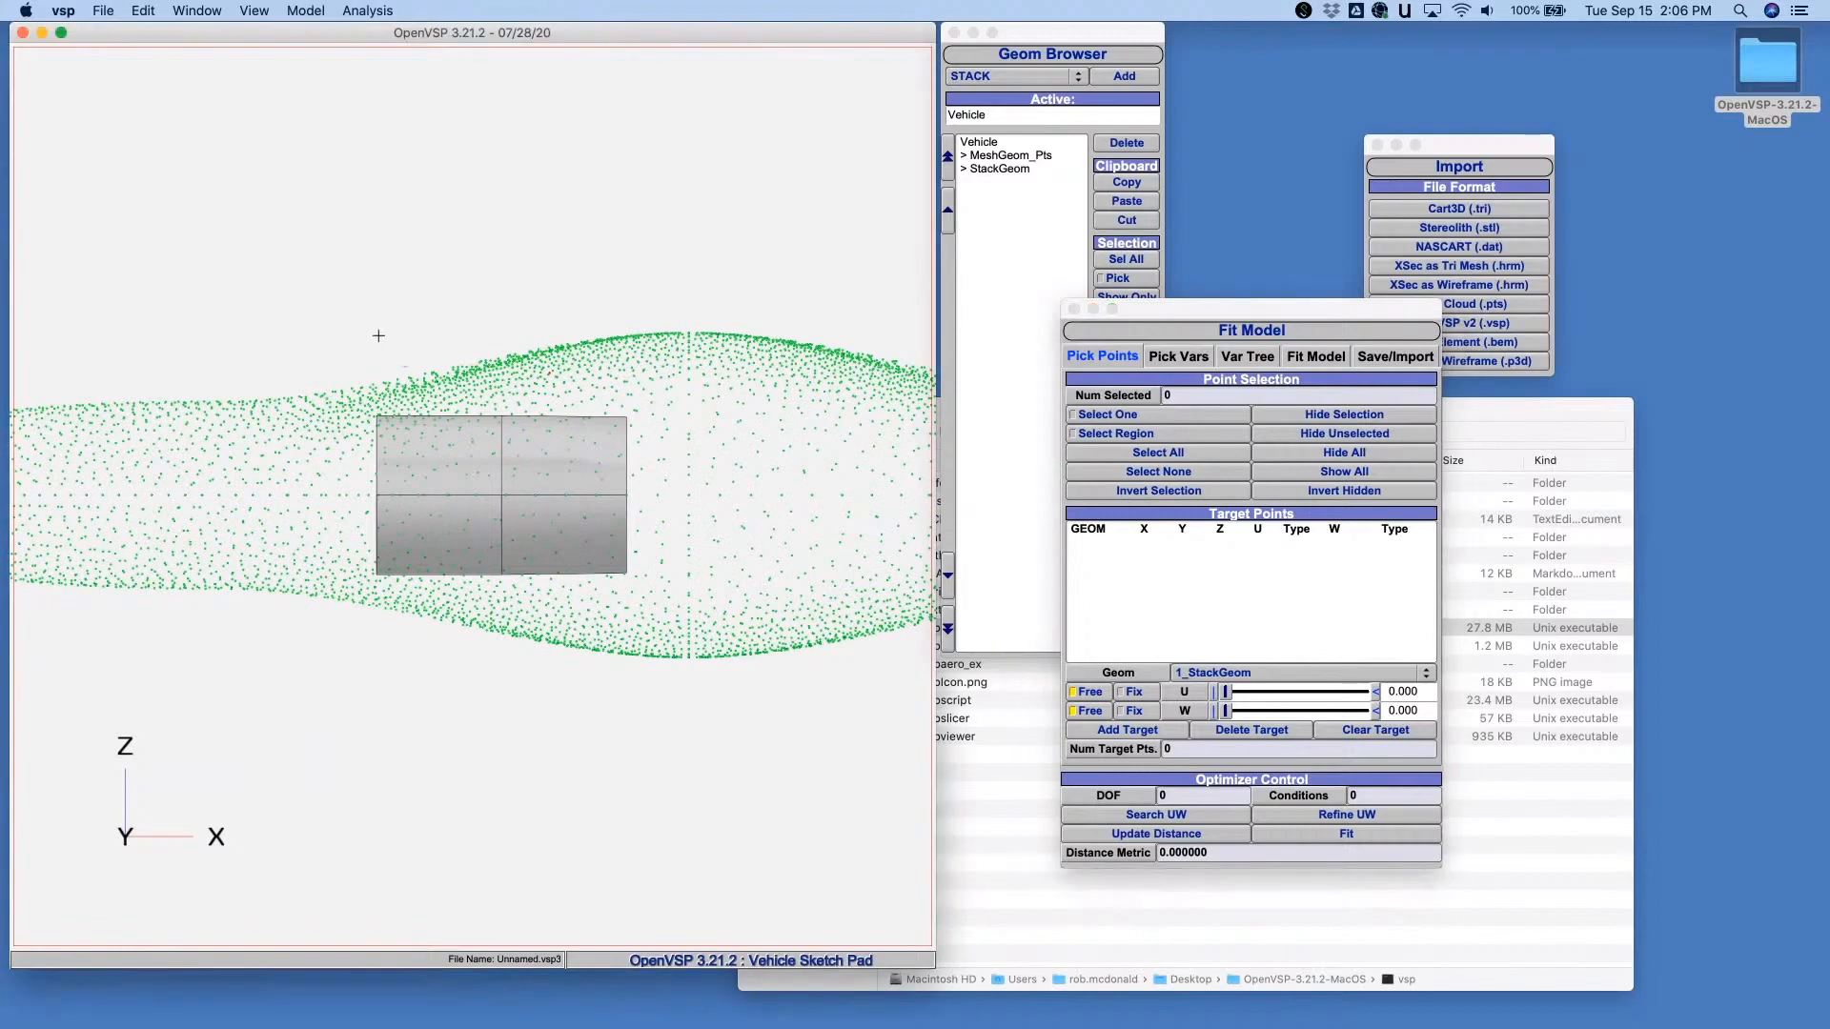
{"action": "left_click_drag", "start_coordinate": [364, 317], "coordinate": [635, 731]}
{"action": "left_click_drag", "start_coordinate": [360, 323], "coordinate": [635, 749]}
{"action": "left_click_drag", "start_coordinate": [361, 333], "coordinate": [631, 677]}
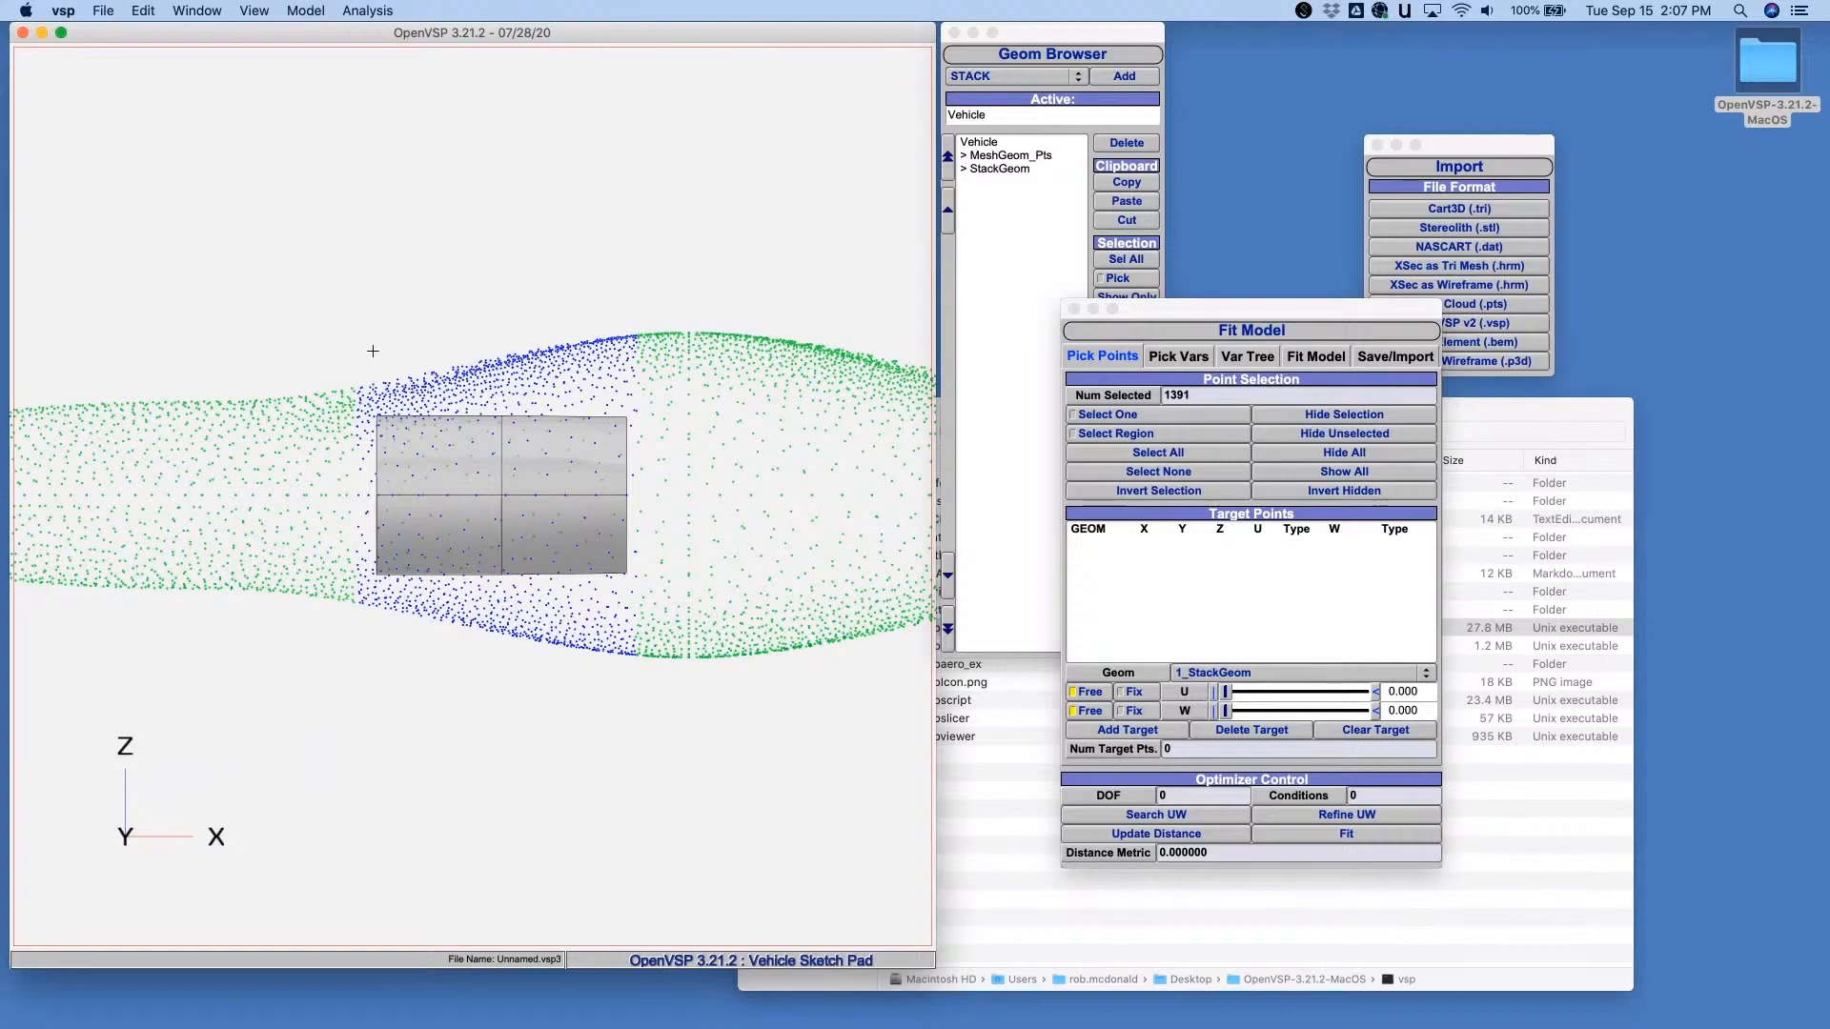
{"action": "left_click_drag", "start_coordinate": [379, 386], "coordinate": [639, 707]}
{"action": "left_click_drag", "start_coordinate": [371, 360], "coordinate": [630, 676]}
{"action": "left_click_drag", "start_coordinate": [369, 315], "coordinate": [632, 679]}
{"action": "left_click", "coordinate": [1305, 437]}
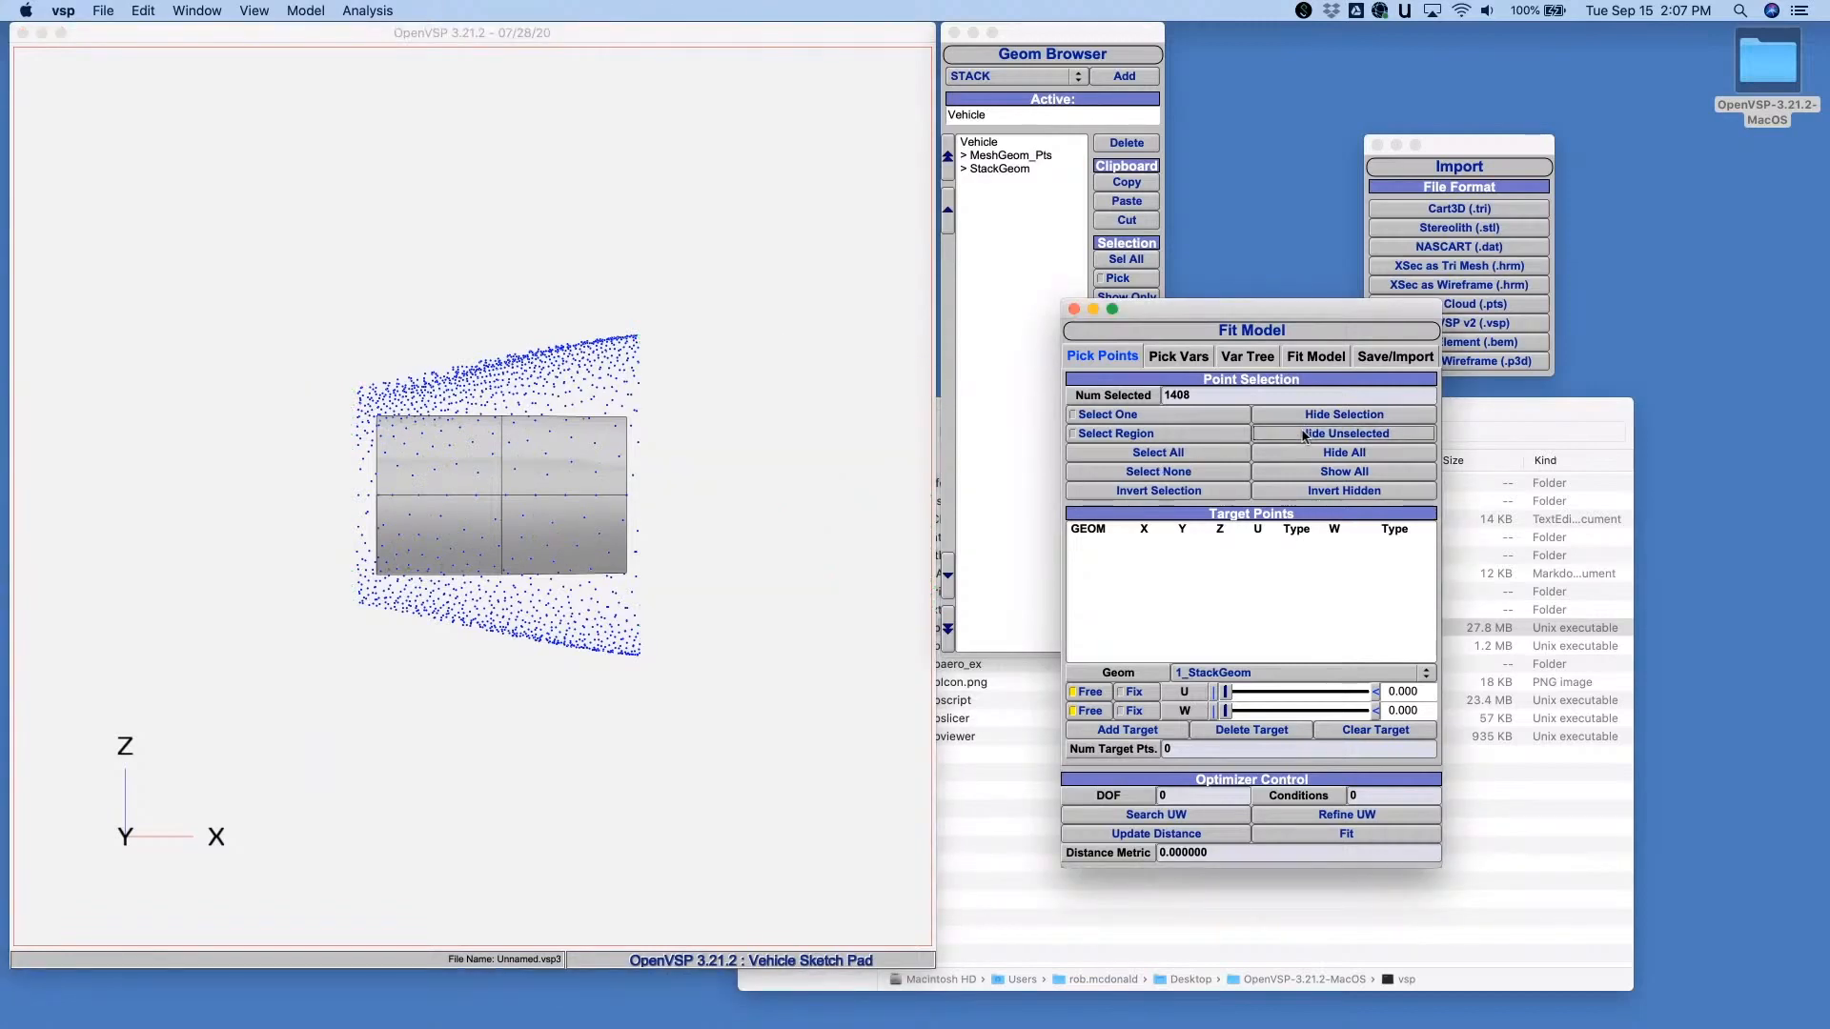
{"action": "left_click_drag", "start_coordinate": [347, 490], "coordinate": [578, 409]}
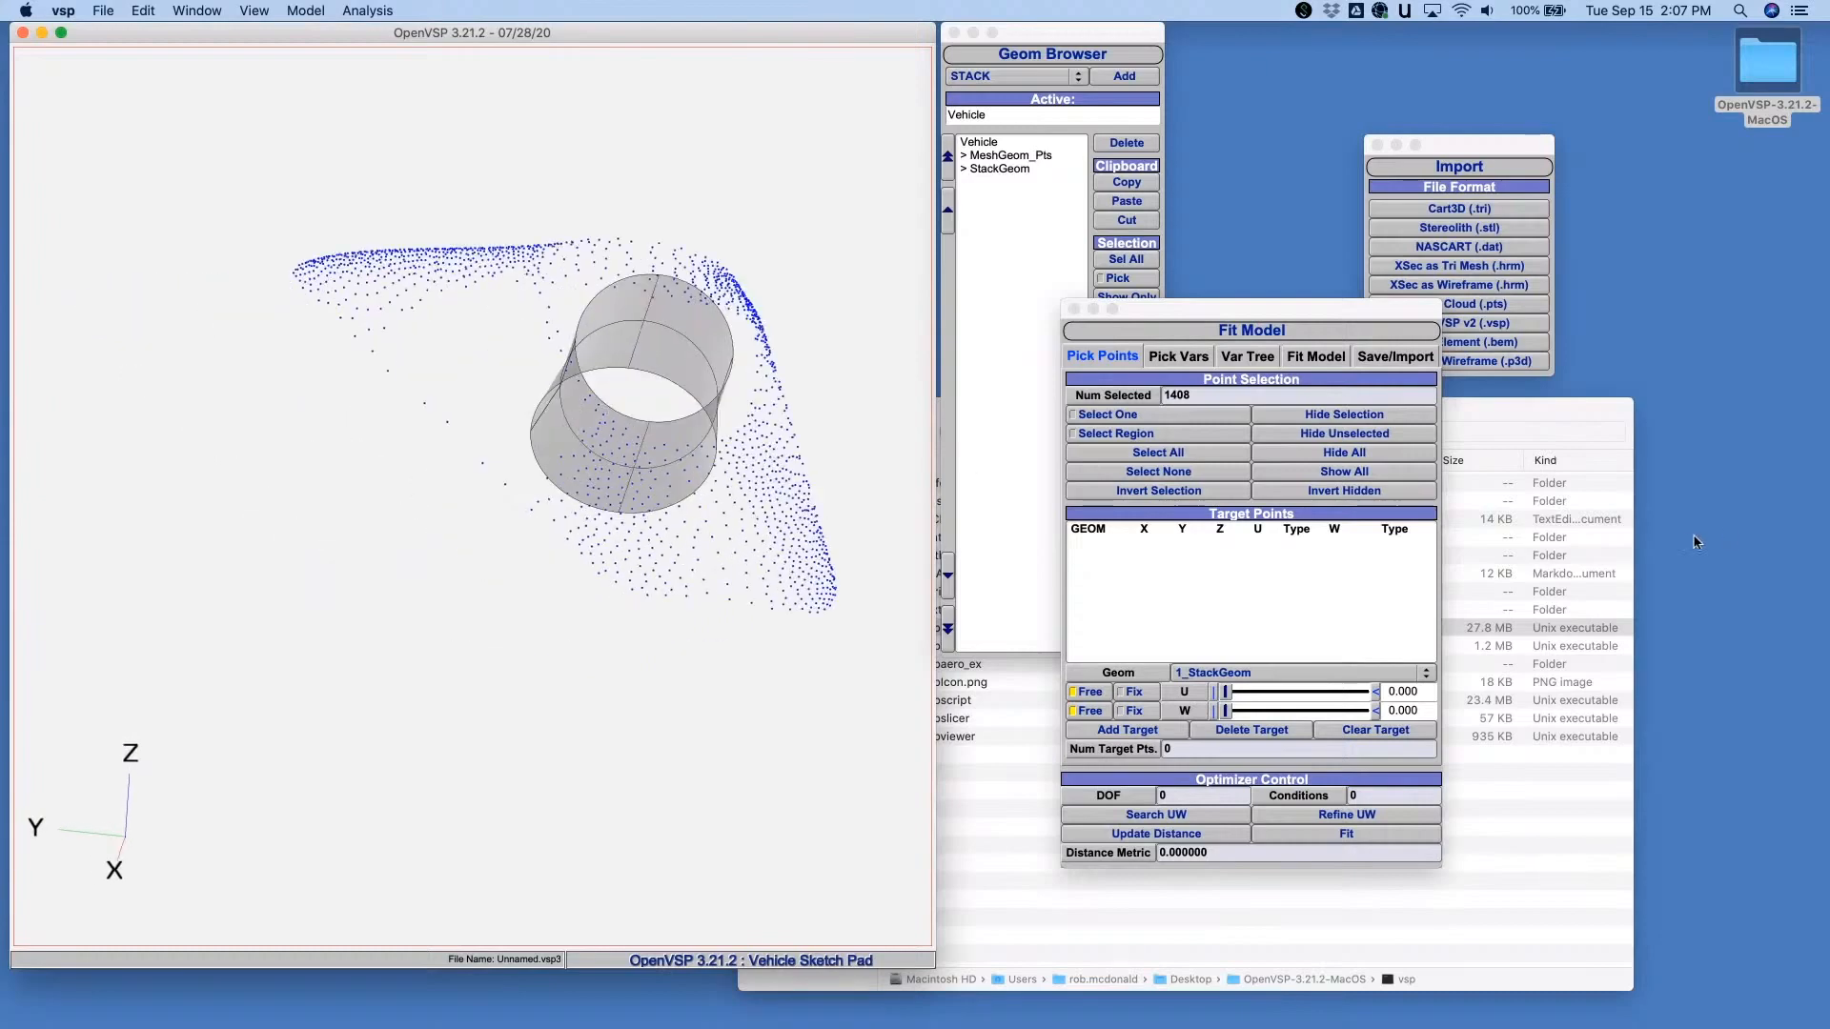
{"action": "left_click", "coordinate": [1304, 476]}
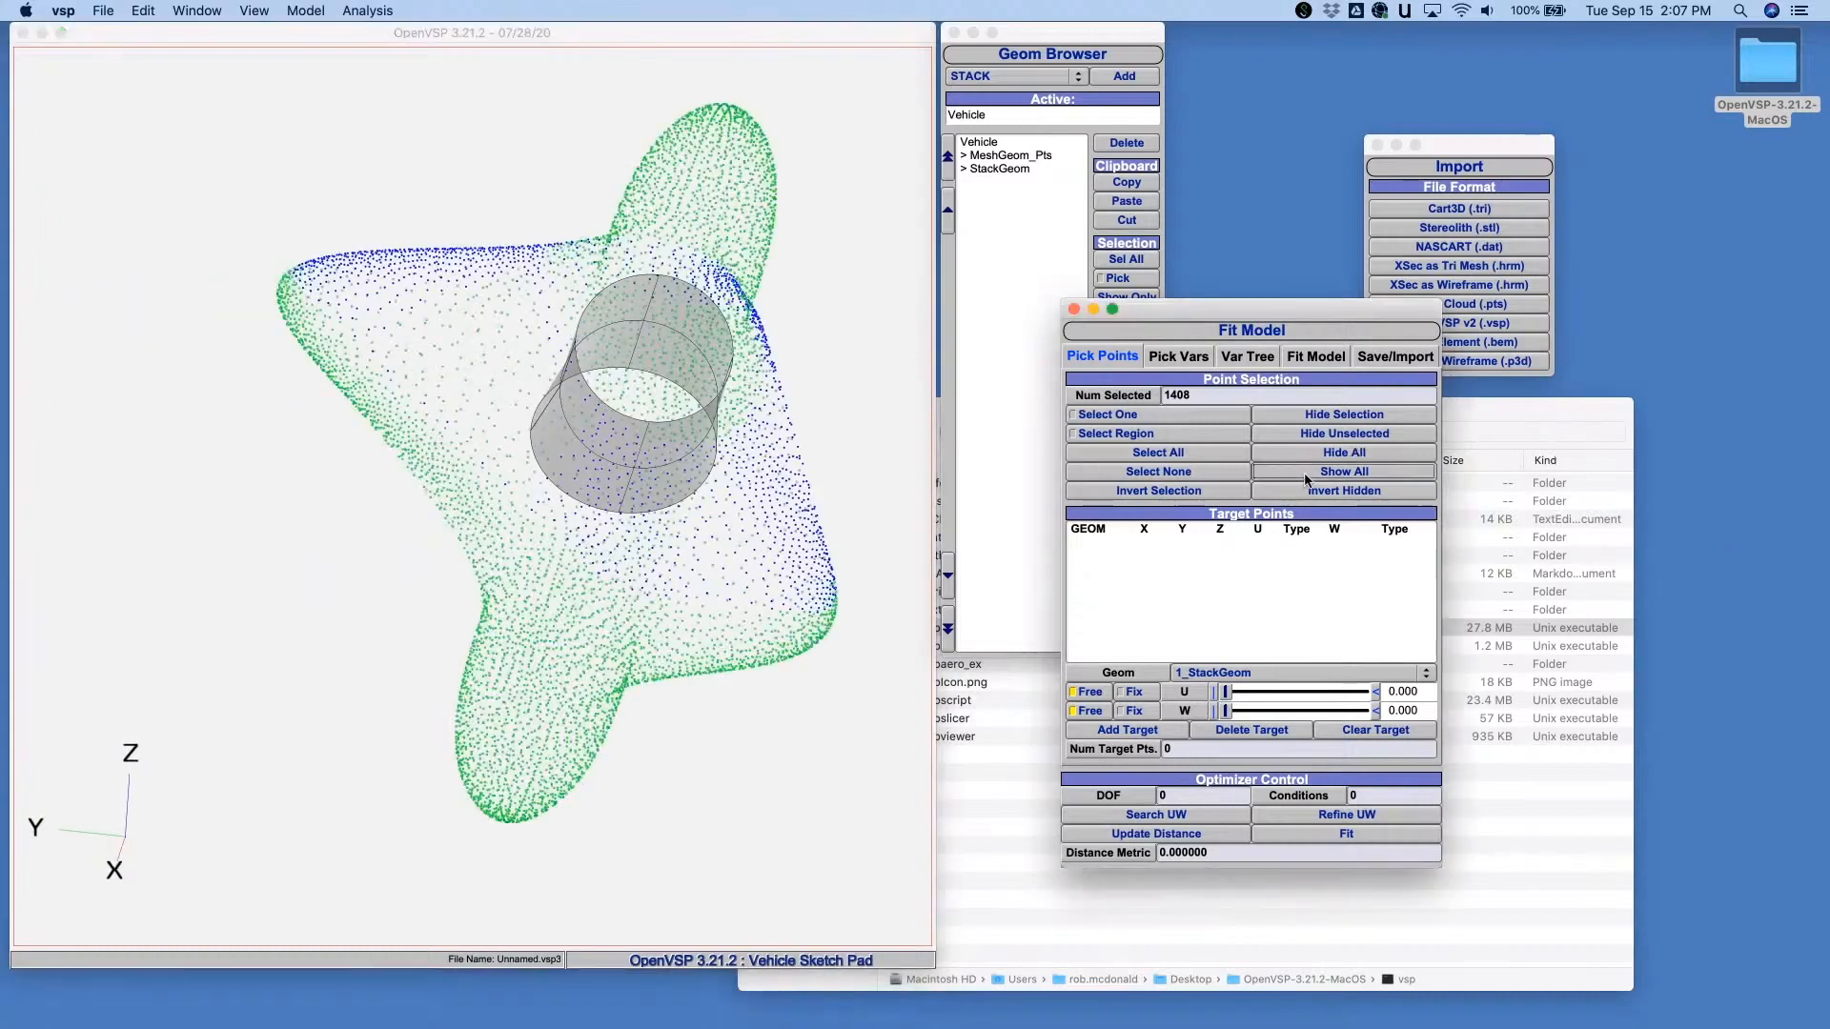
- Hide the StackGeom and return to a side view of the point cloud
{"action": "double_click", "coordinate": [1000, 168]}
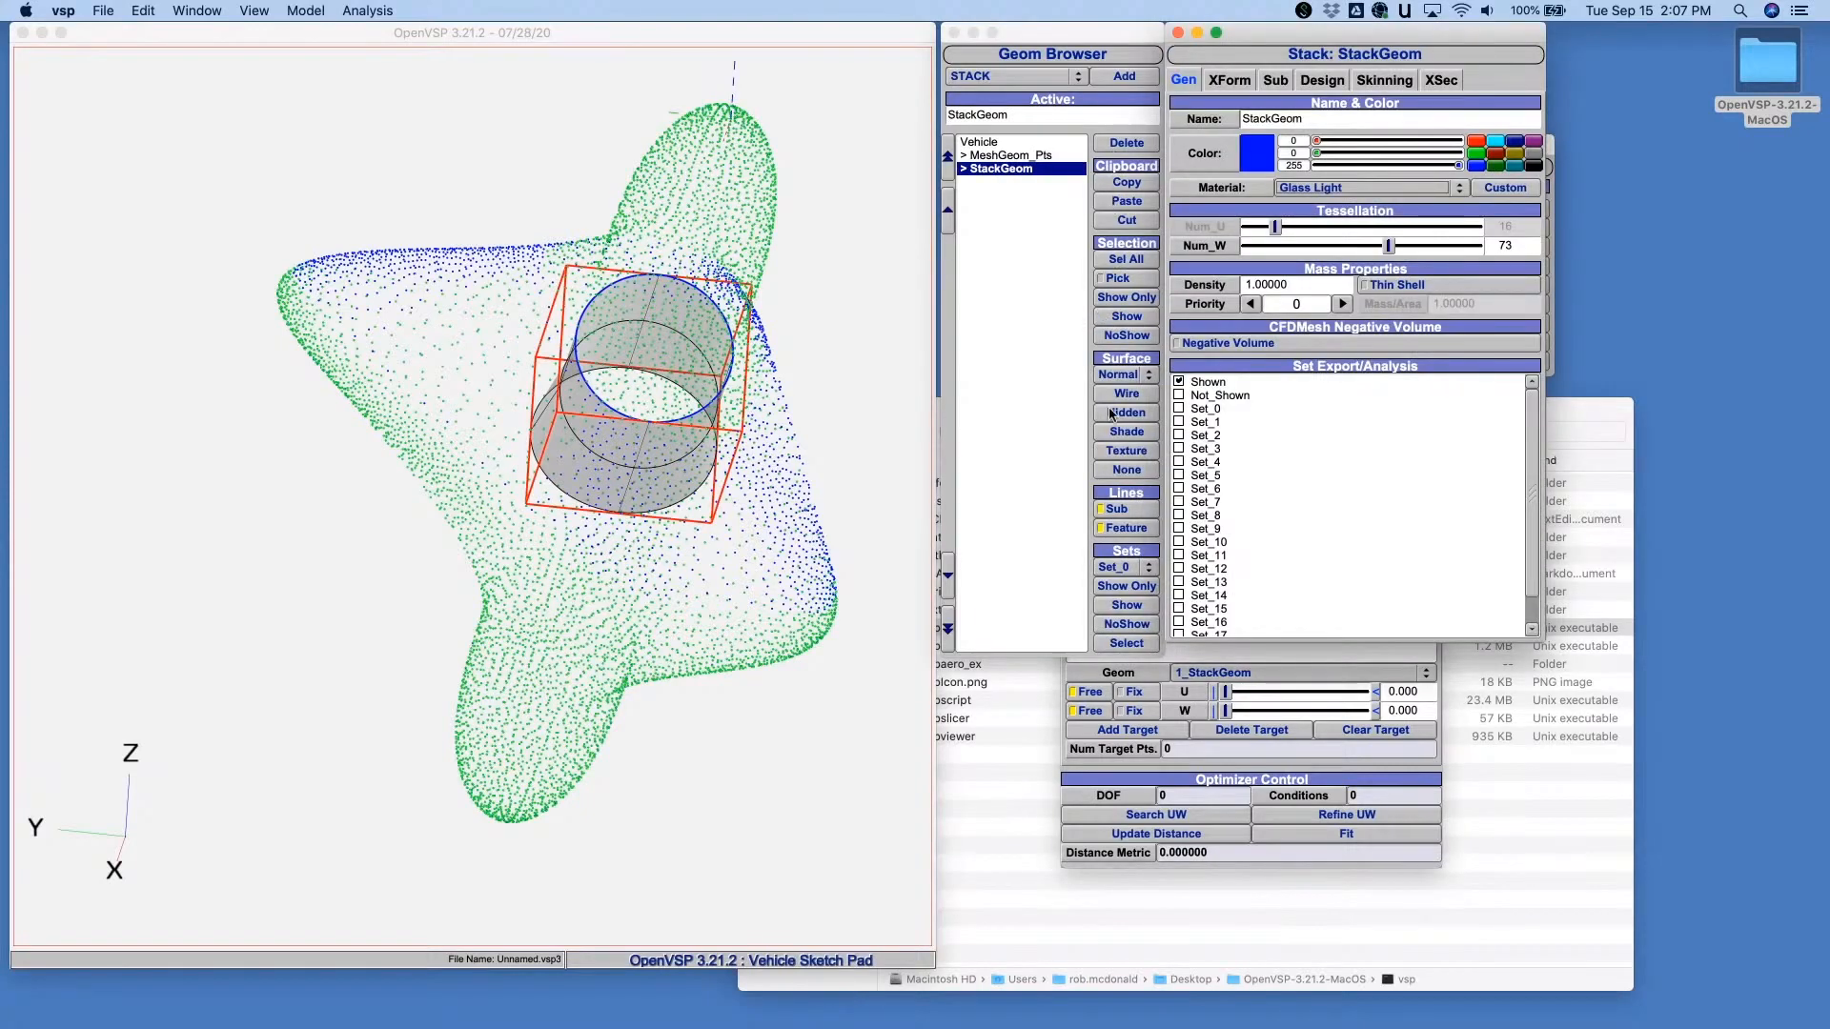
{"action": "left_click", "coordinate": [1122, 335]}
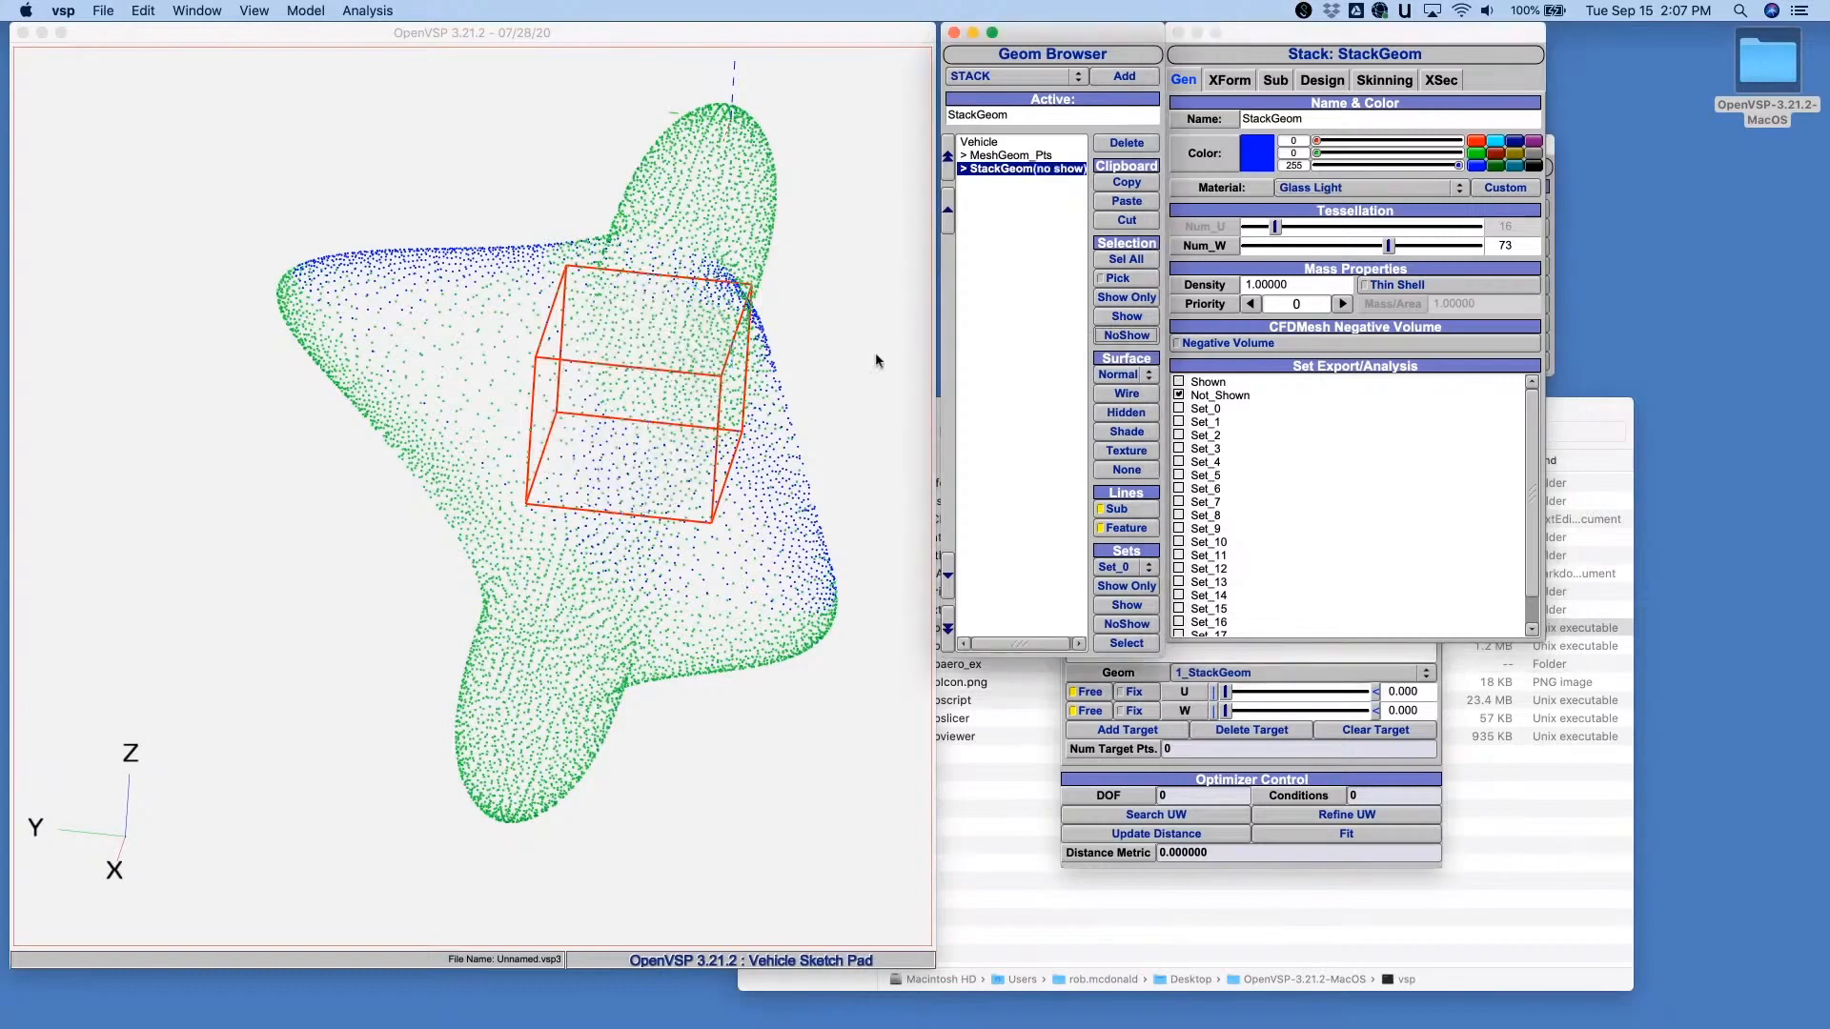
{"action": "left_click", "coordinate": [265, 9]}
{"action": "left_click", "coordinate": [256, 70]}
{"action": "mouse_move", "coordinate": [713, 364]}
{"action": "middle_mouse_down"}
{"action": "mouse_move", "coordinate": [437, 301]}
{"action": "mouse_move", "coordinate": [564, 368]}
{"action": "mouse_move", "coordinate": [391, 312]}
{"action": "middle_mouse_up"}
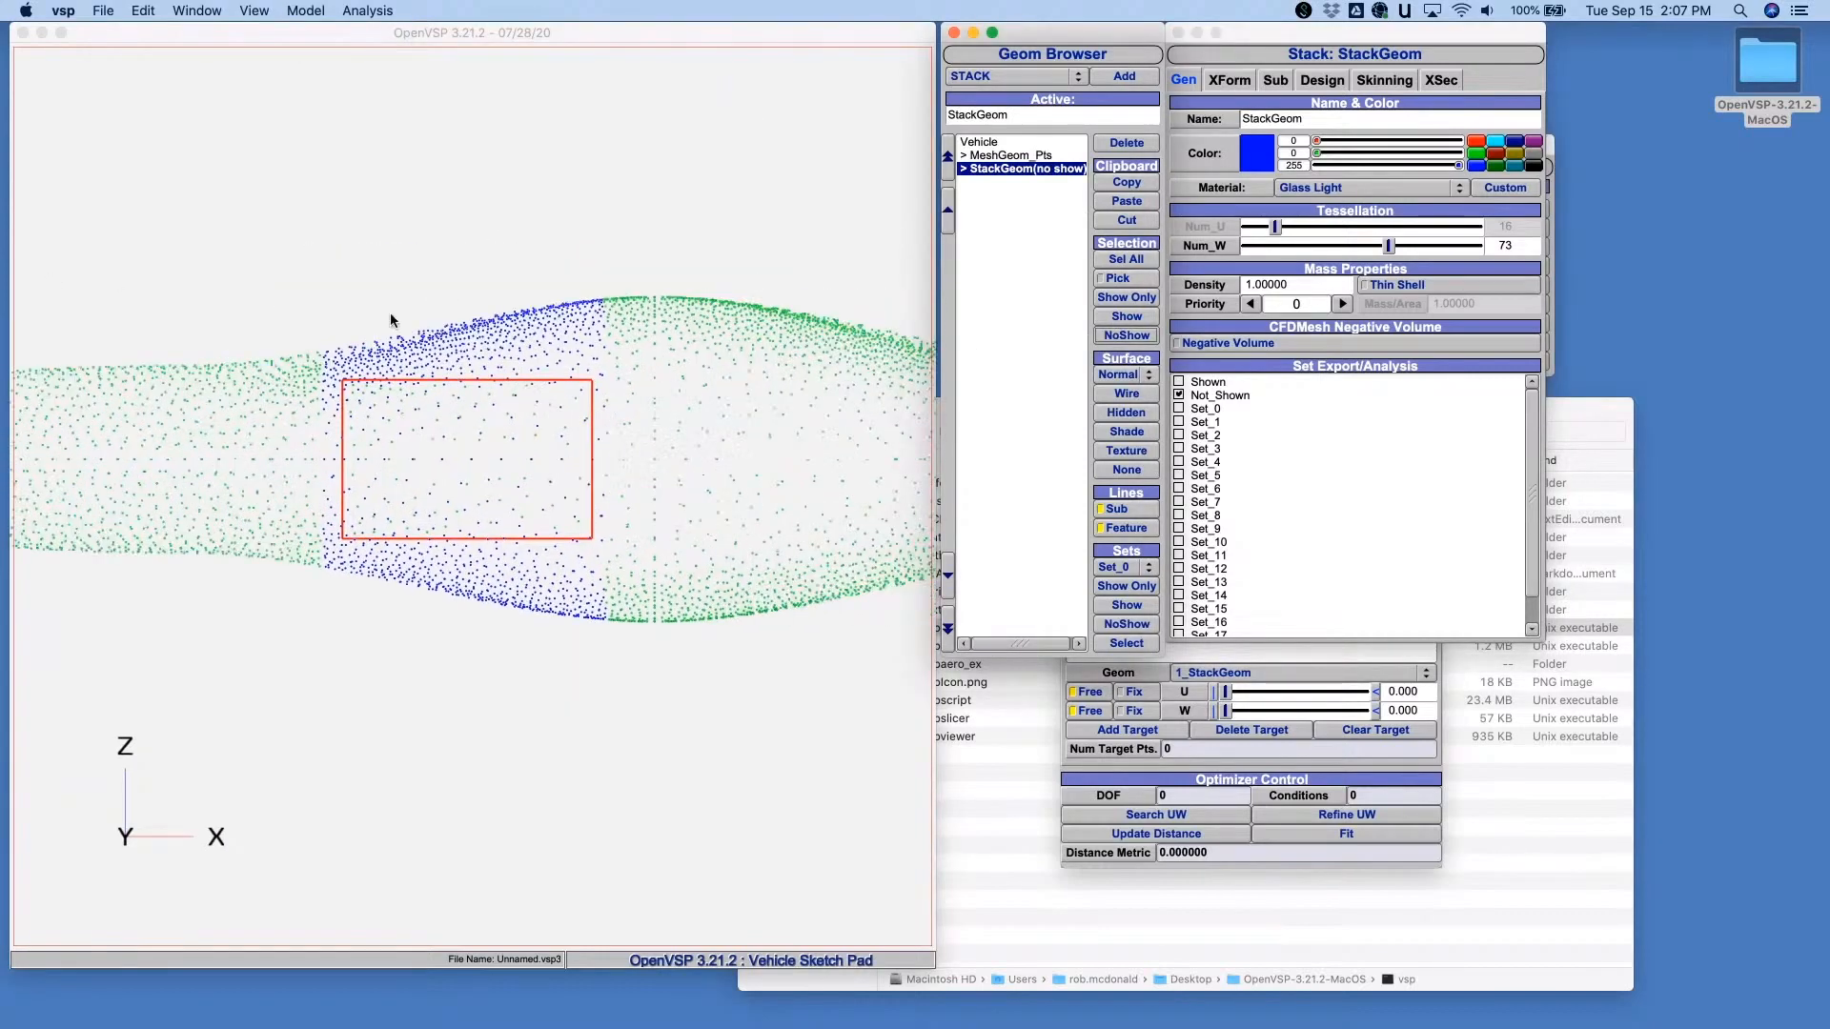
- Select the cloud points spanning the StackGeom's length and hide all unselected points
{"action": "left_click", "coordinate": [427, 285]}
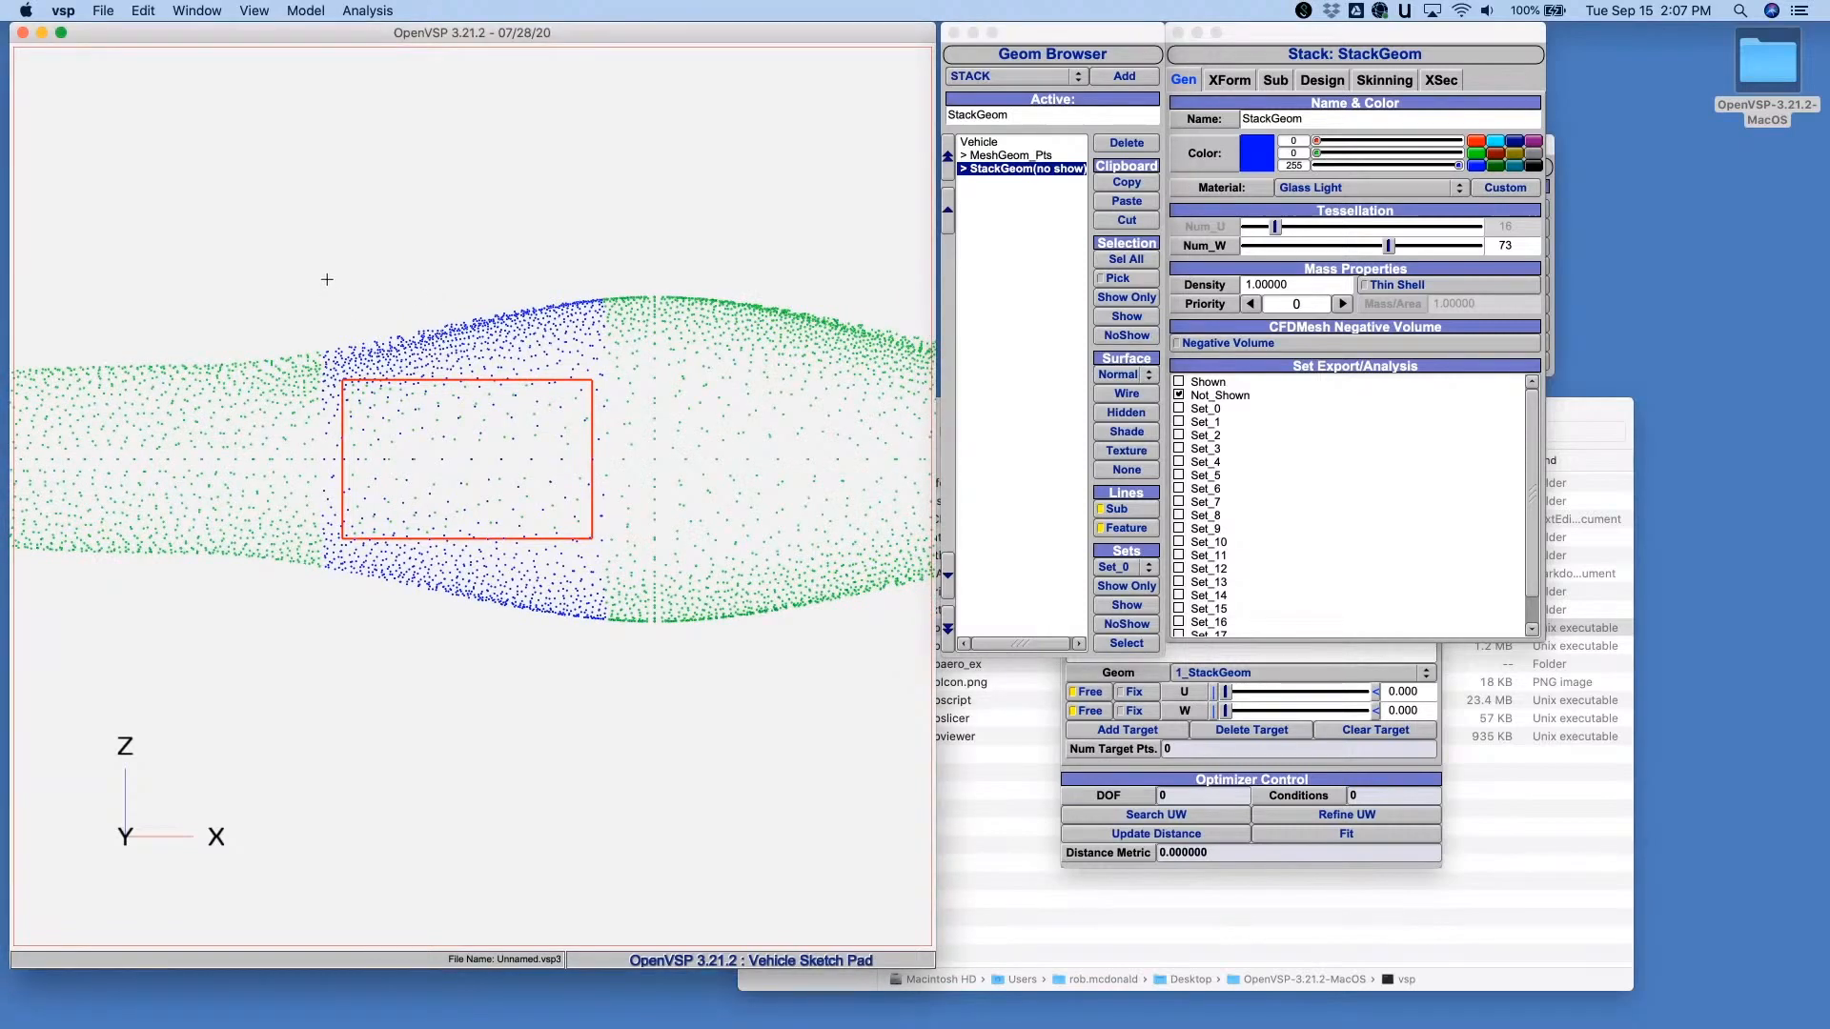
{"action": "left_click_drag", "start_coordinate": [327, 278], "coordinate": [598, 621]}
{"action": "left_click_drag", "start_coordinate": [334, 304], "coordinate": [607, 620]}
{"action": "left_click_drag", "start_coordinate": [335, 343], "coordinate": [603, 631]}
{"action": "left_click", "coordinate": [1051, 189]}
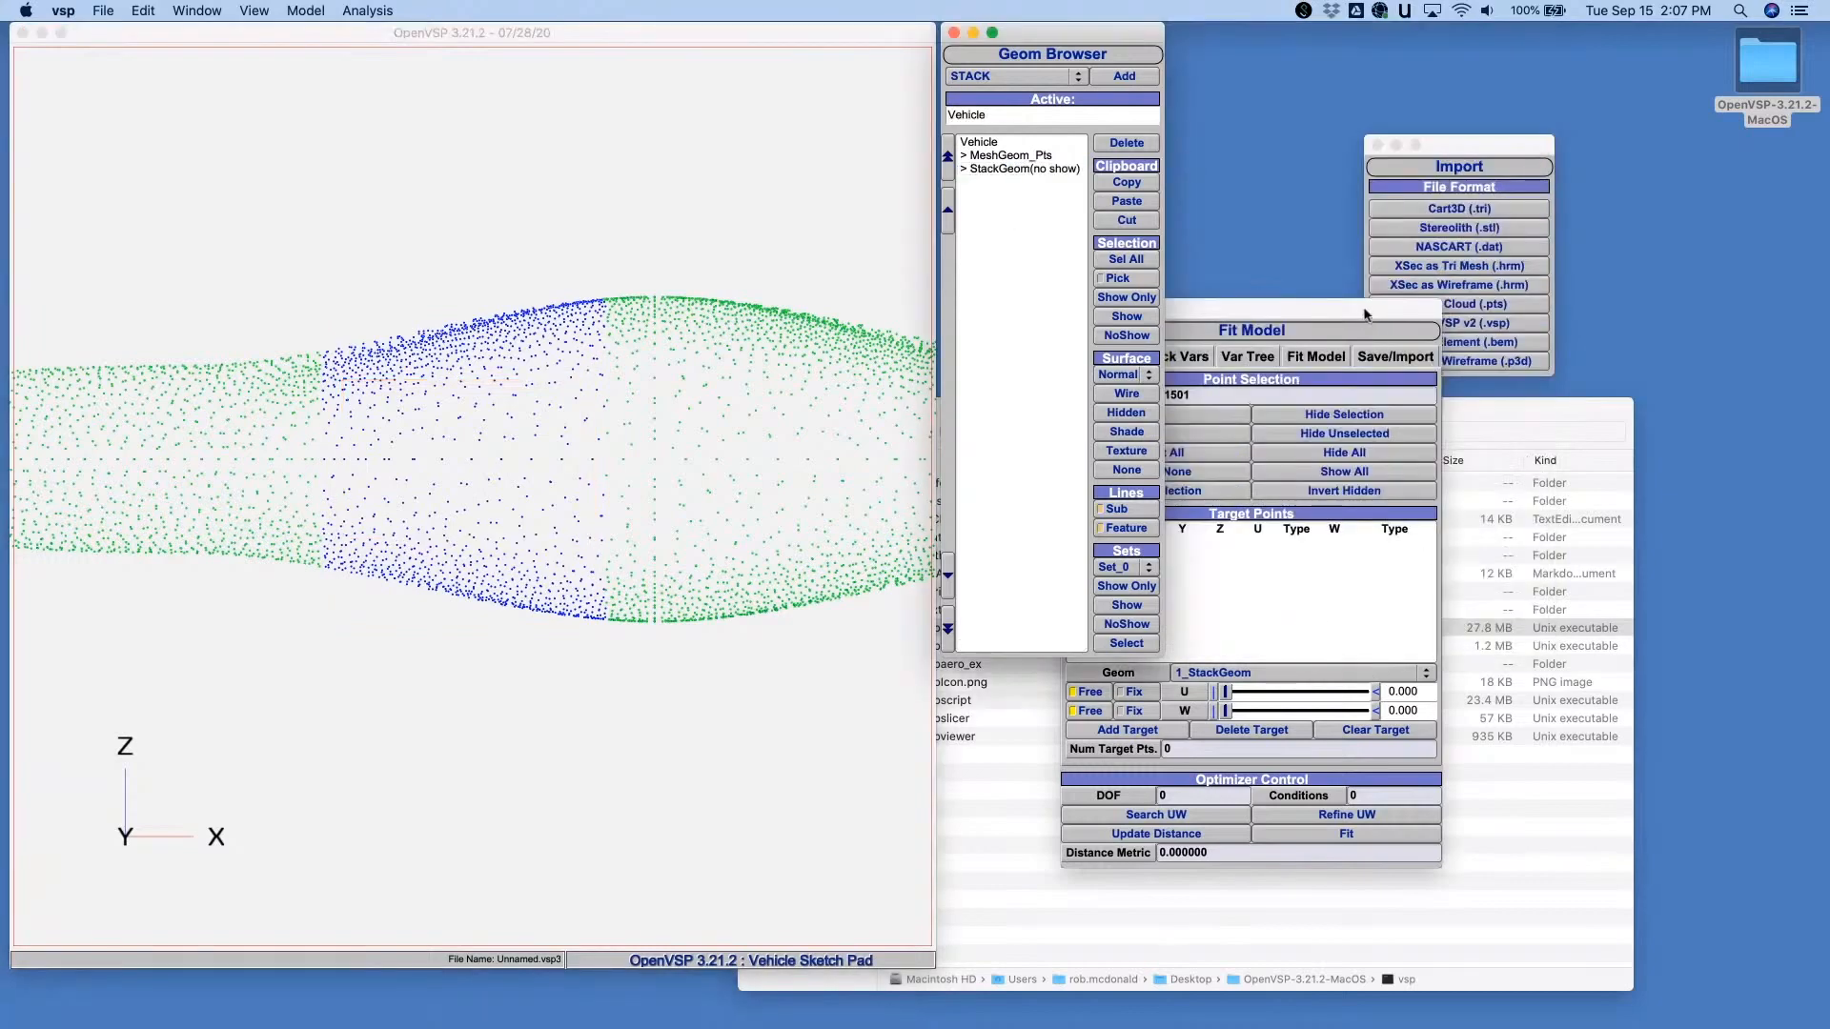
{"action": "left_click", "coordinate": [1339, 434]}
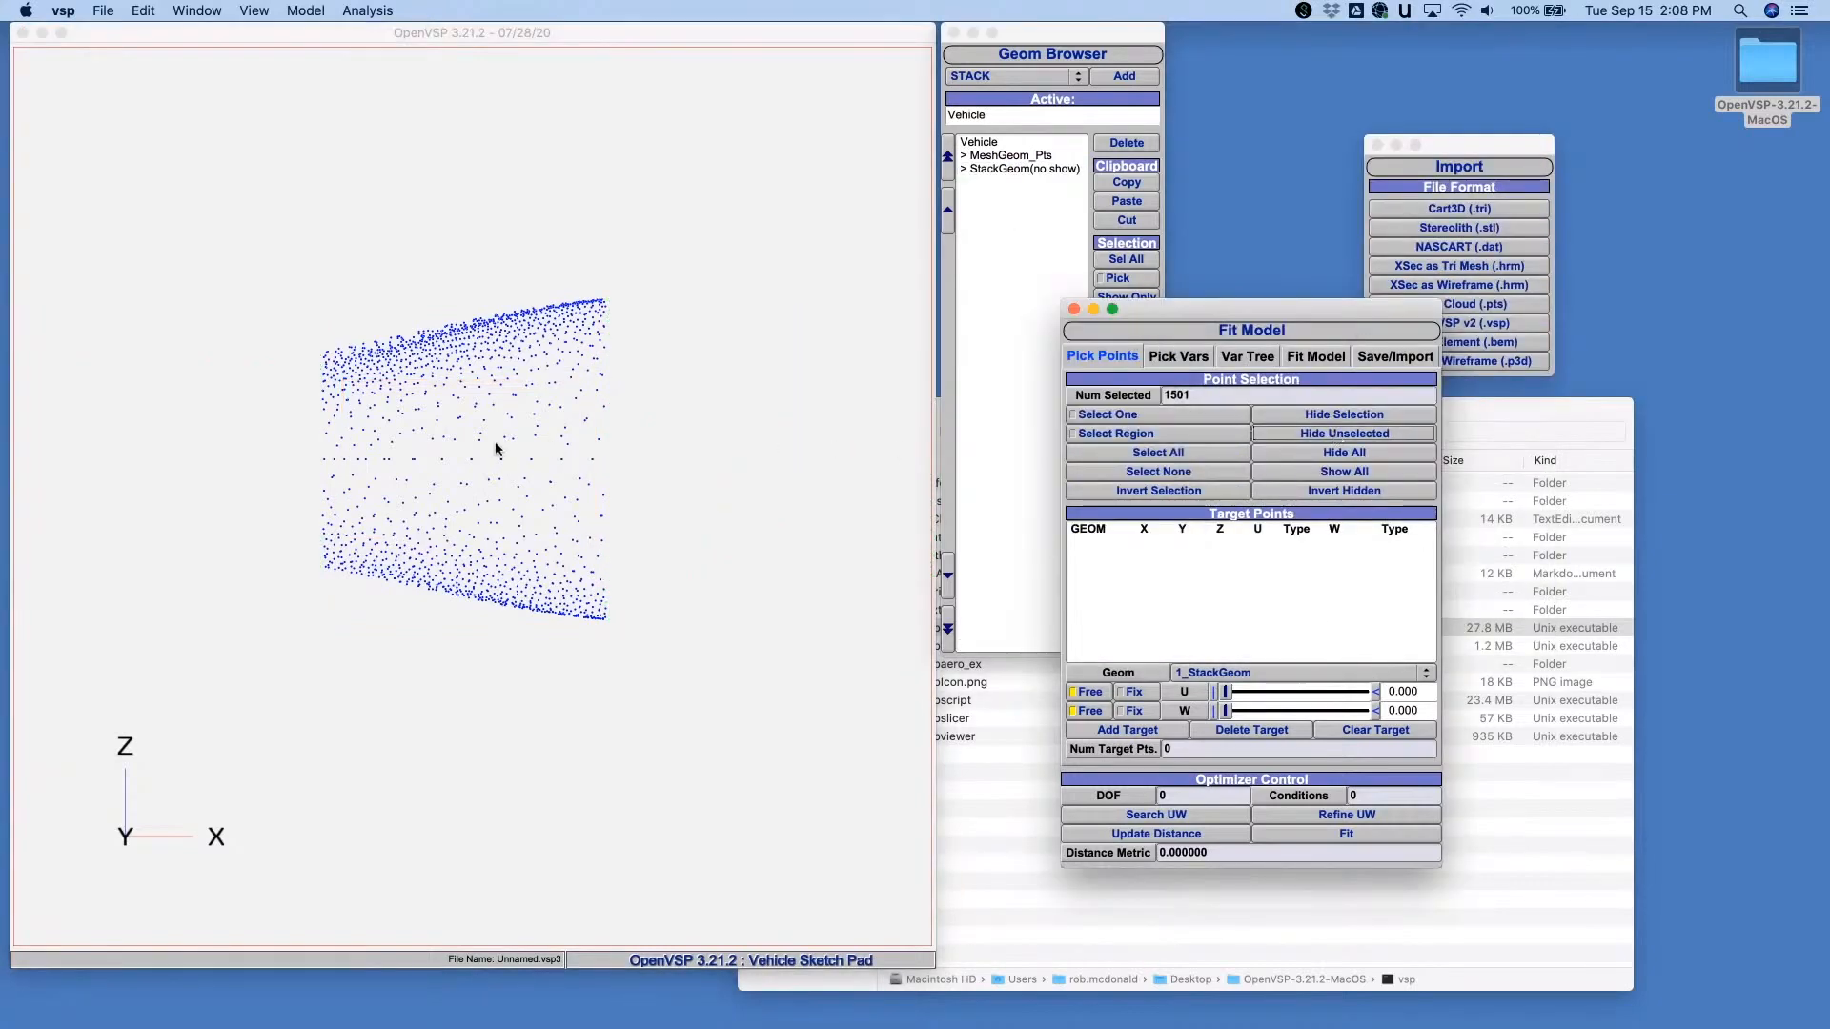
{"action": "left_click_drag", "start_coordinate": [495, 449], "coordinate": [370, 524]}
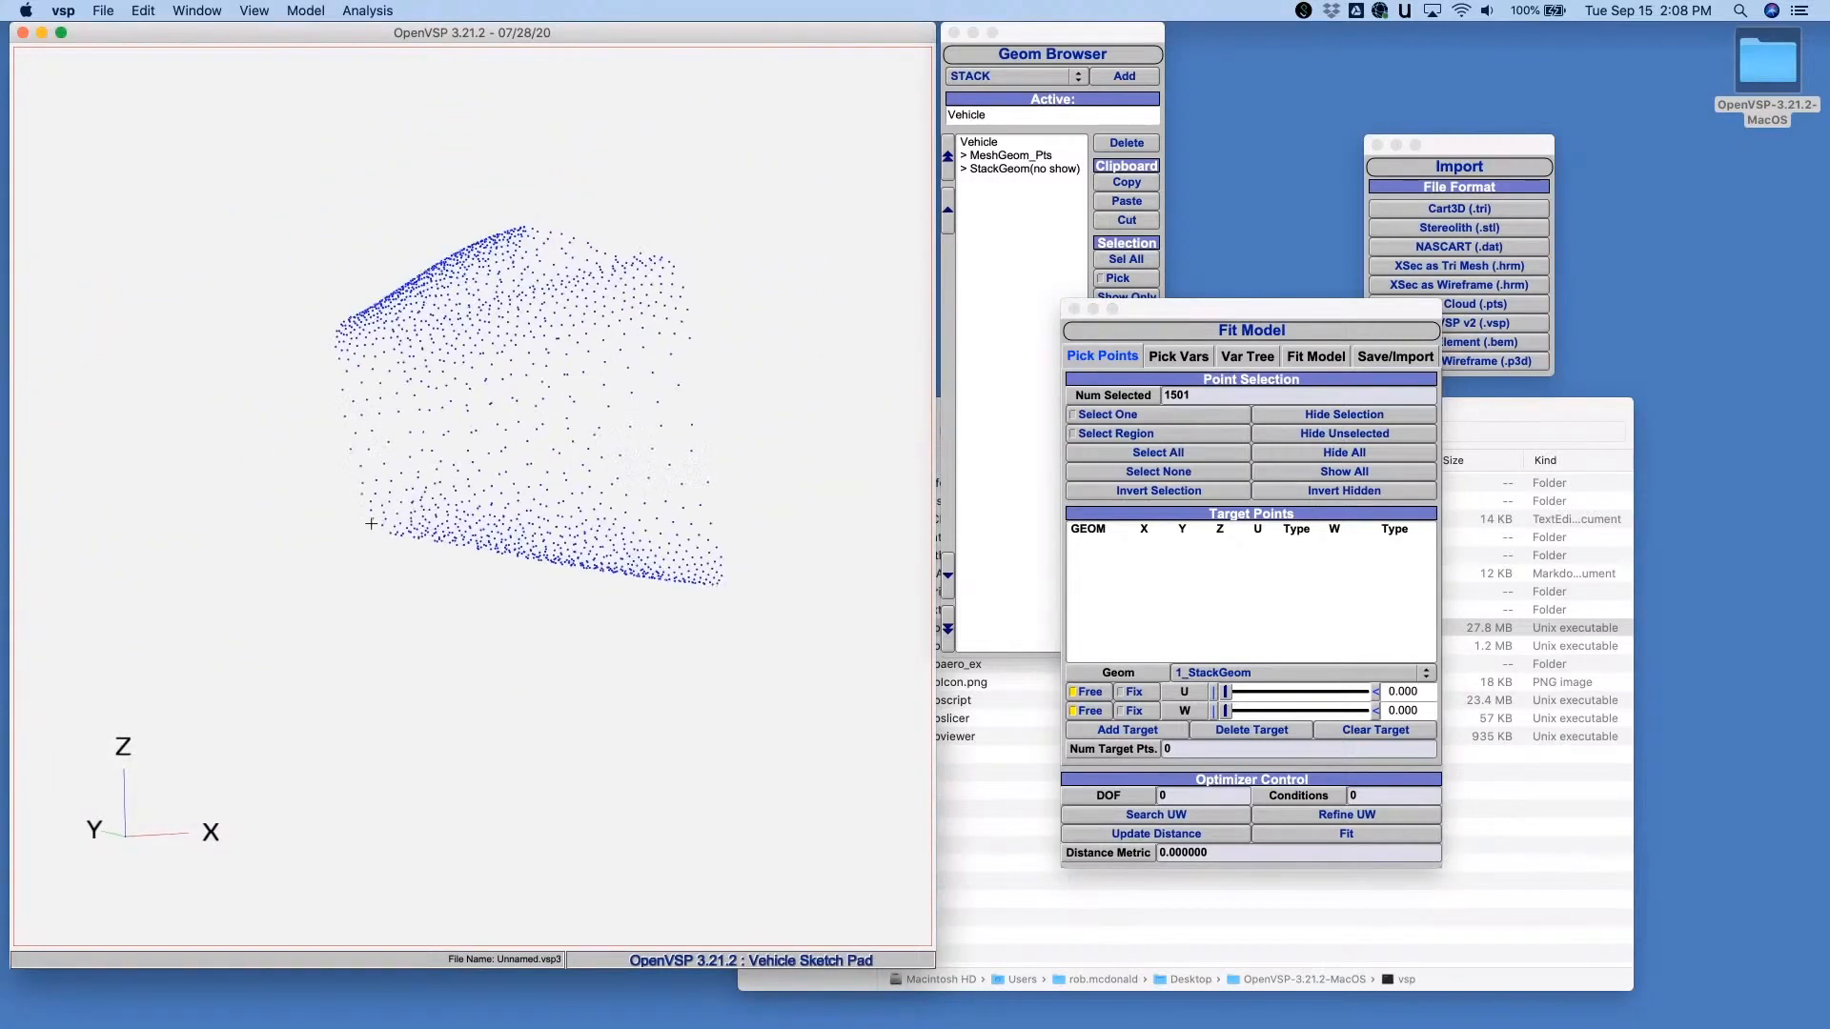
- Show the StackGeom again and clear the selection of the remaining cloud points
{"action": "left_click", "coordinate": [1020, 169]}
{"action": "left_click", "coordinate": [1127, 316]}
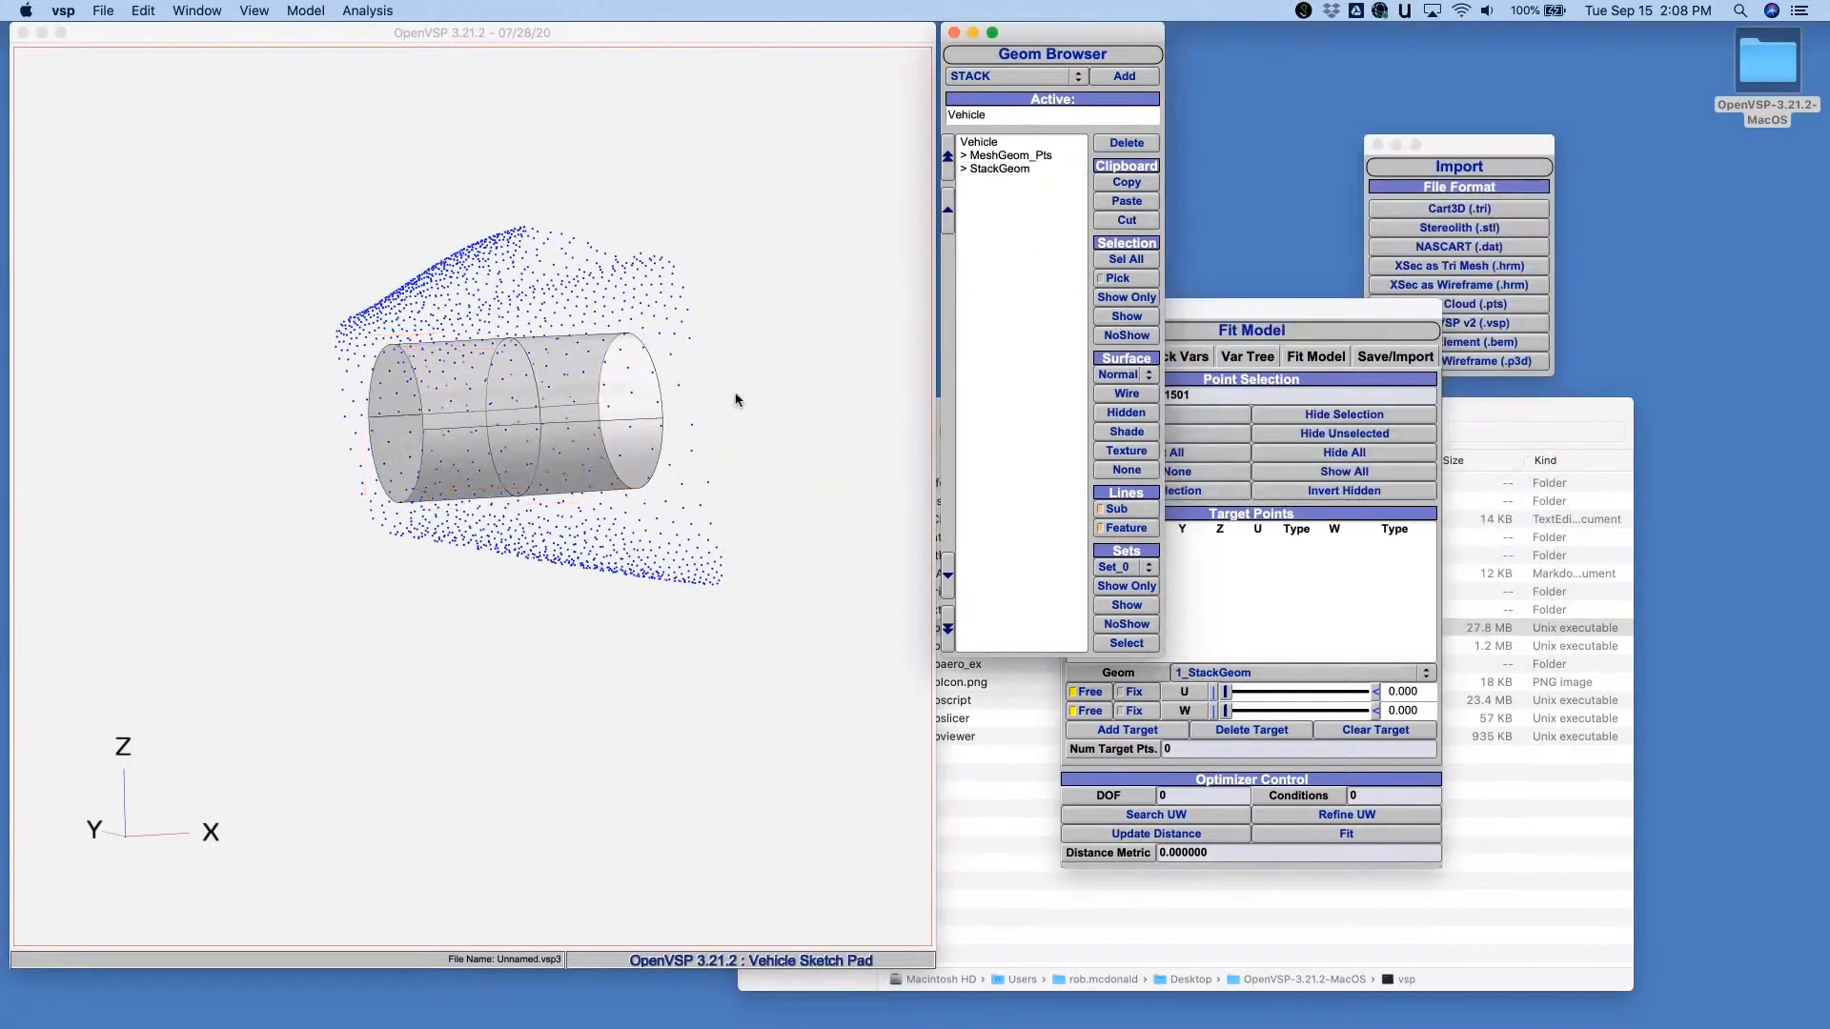
{"action": "left_click_drag", "start_coordinate": [735, 400], "coordinate": [312, 404]}
{"action": "left_click_drag", "start_coordinate": [522, 367], "coordinate": [539, 368]}
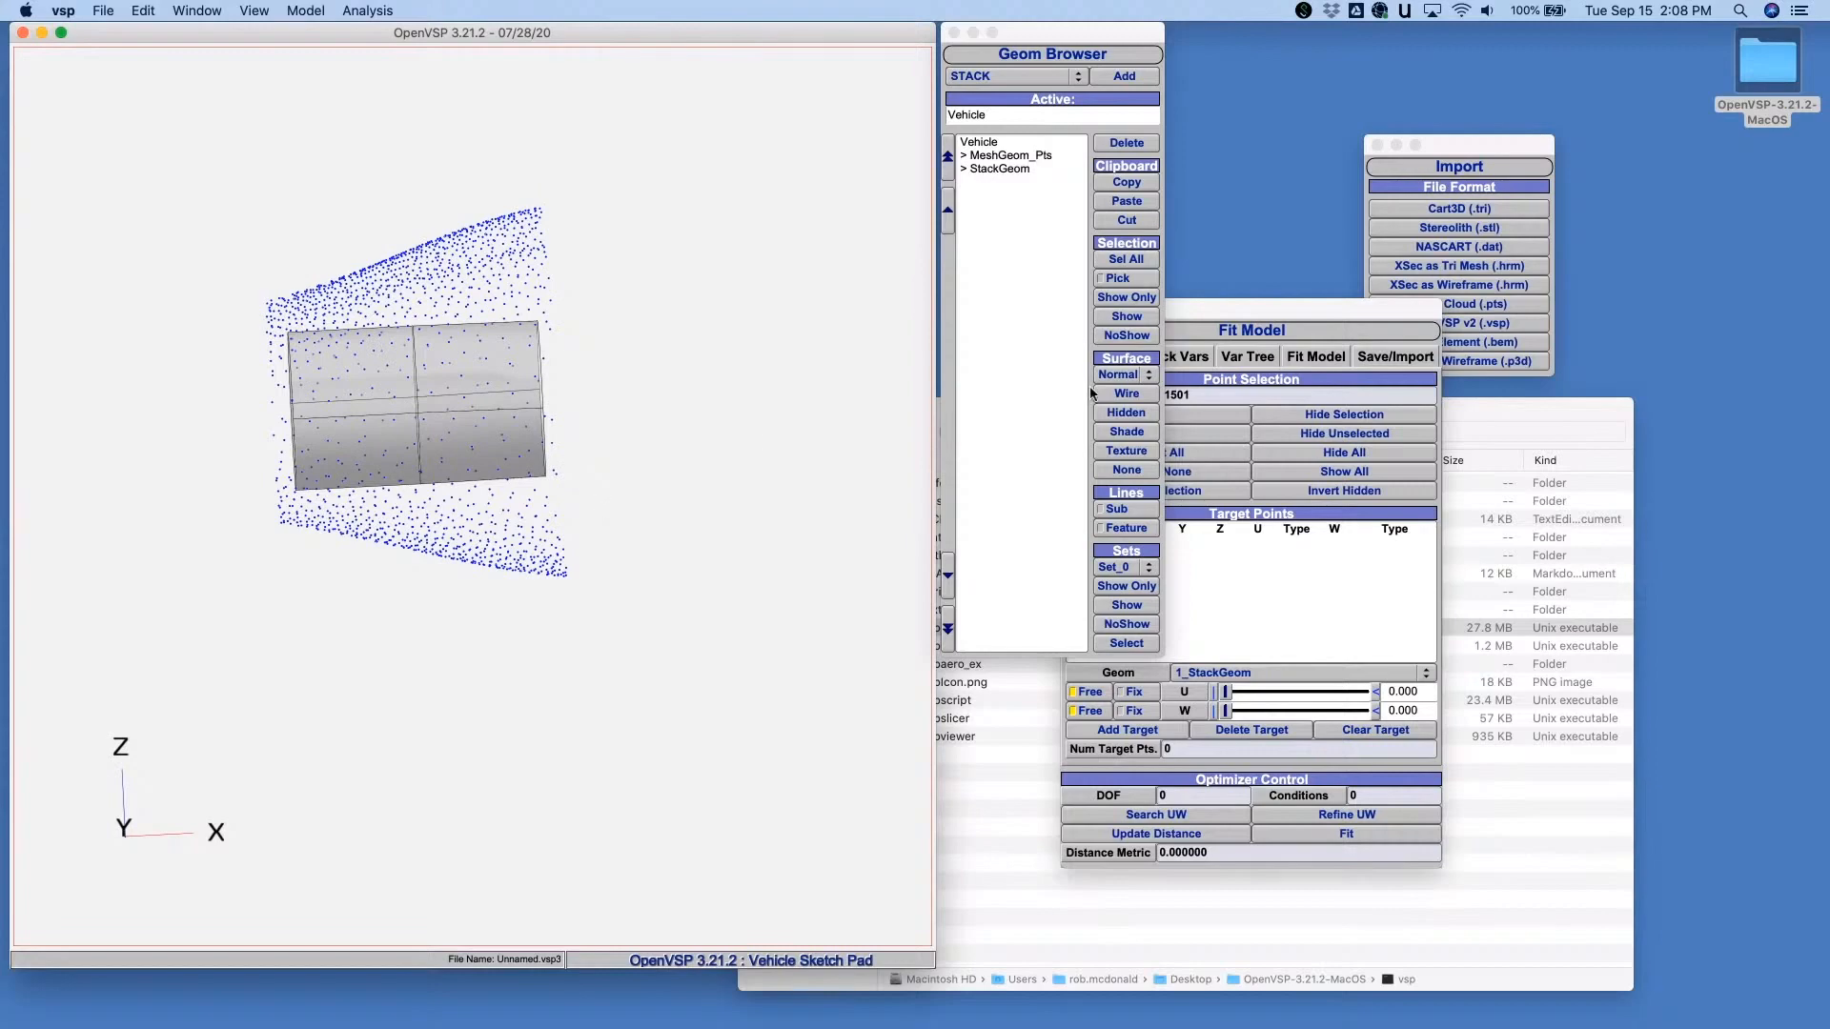
{"action": "left_click", "coordinate": [1265, 320]}
{"action": "left_click", "coordinate": [1154, 476]}
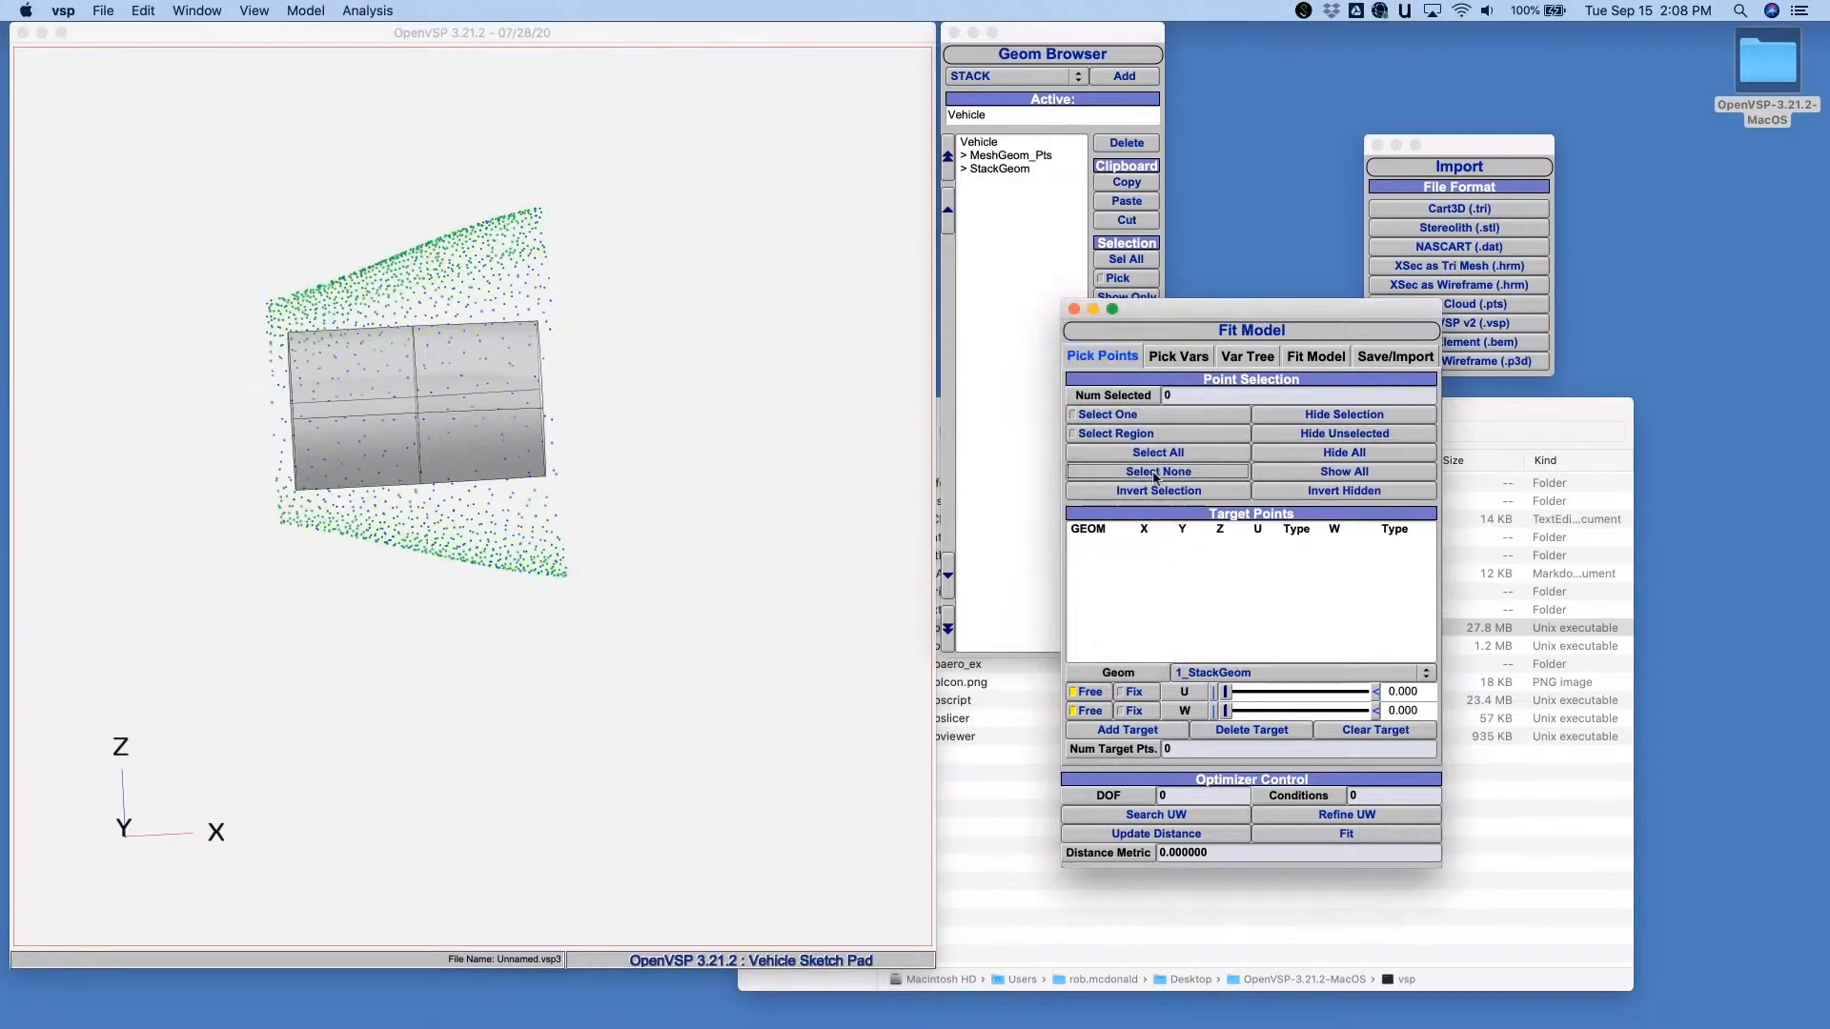
- In a side view, select the cloud points beyond both ends of the StackGeom by region and hide them
{"action": "left_click_drag", "start_coordinate": [447, 669], "coordinate": [412, 608]}
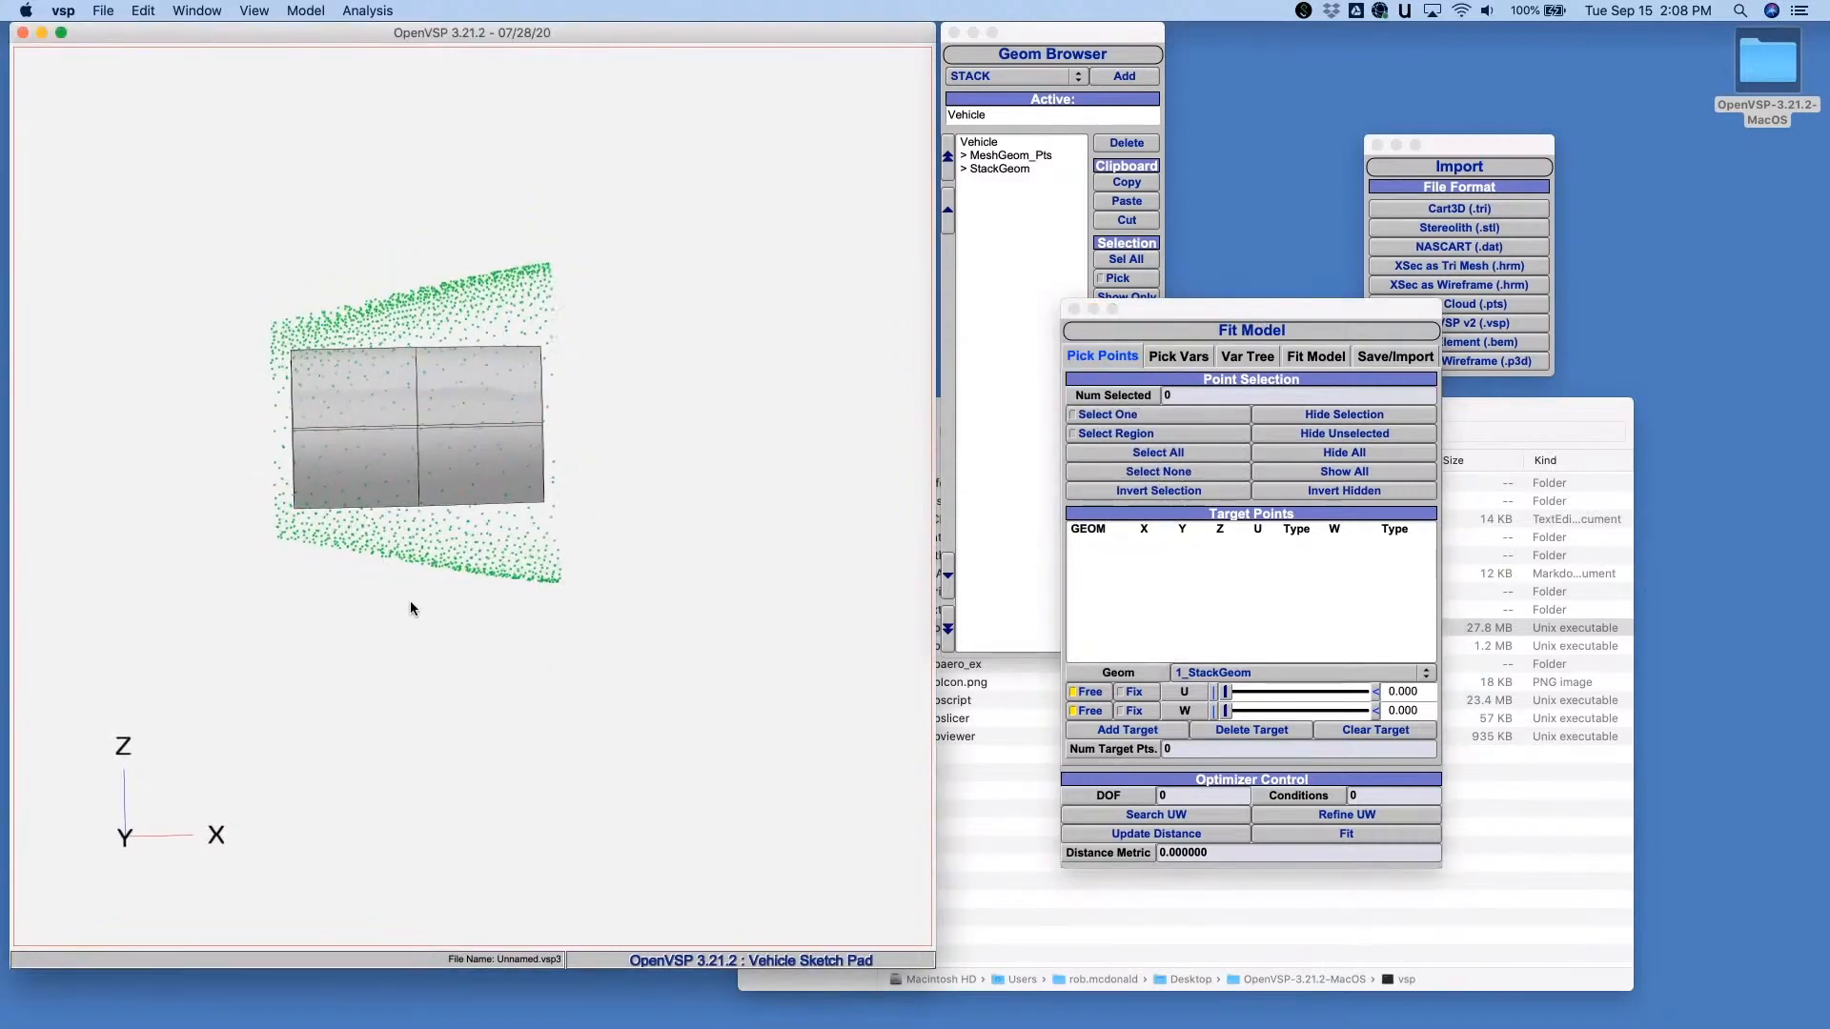
{"action": "left_click", "coordinate": [283, 9]}
{"action": "left_click", "coordinate": [269, 76]}
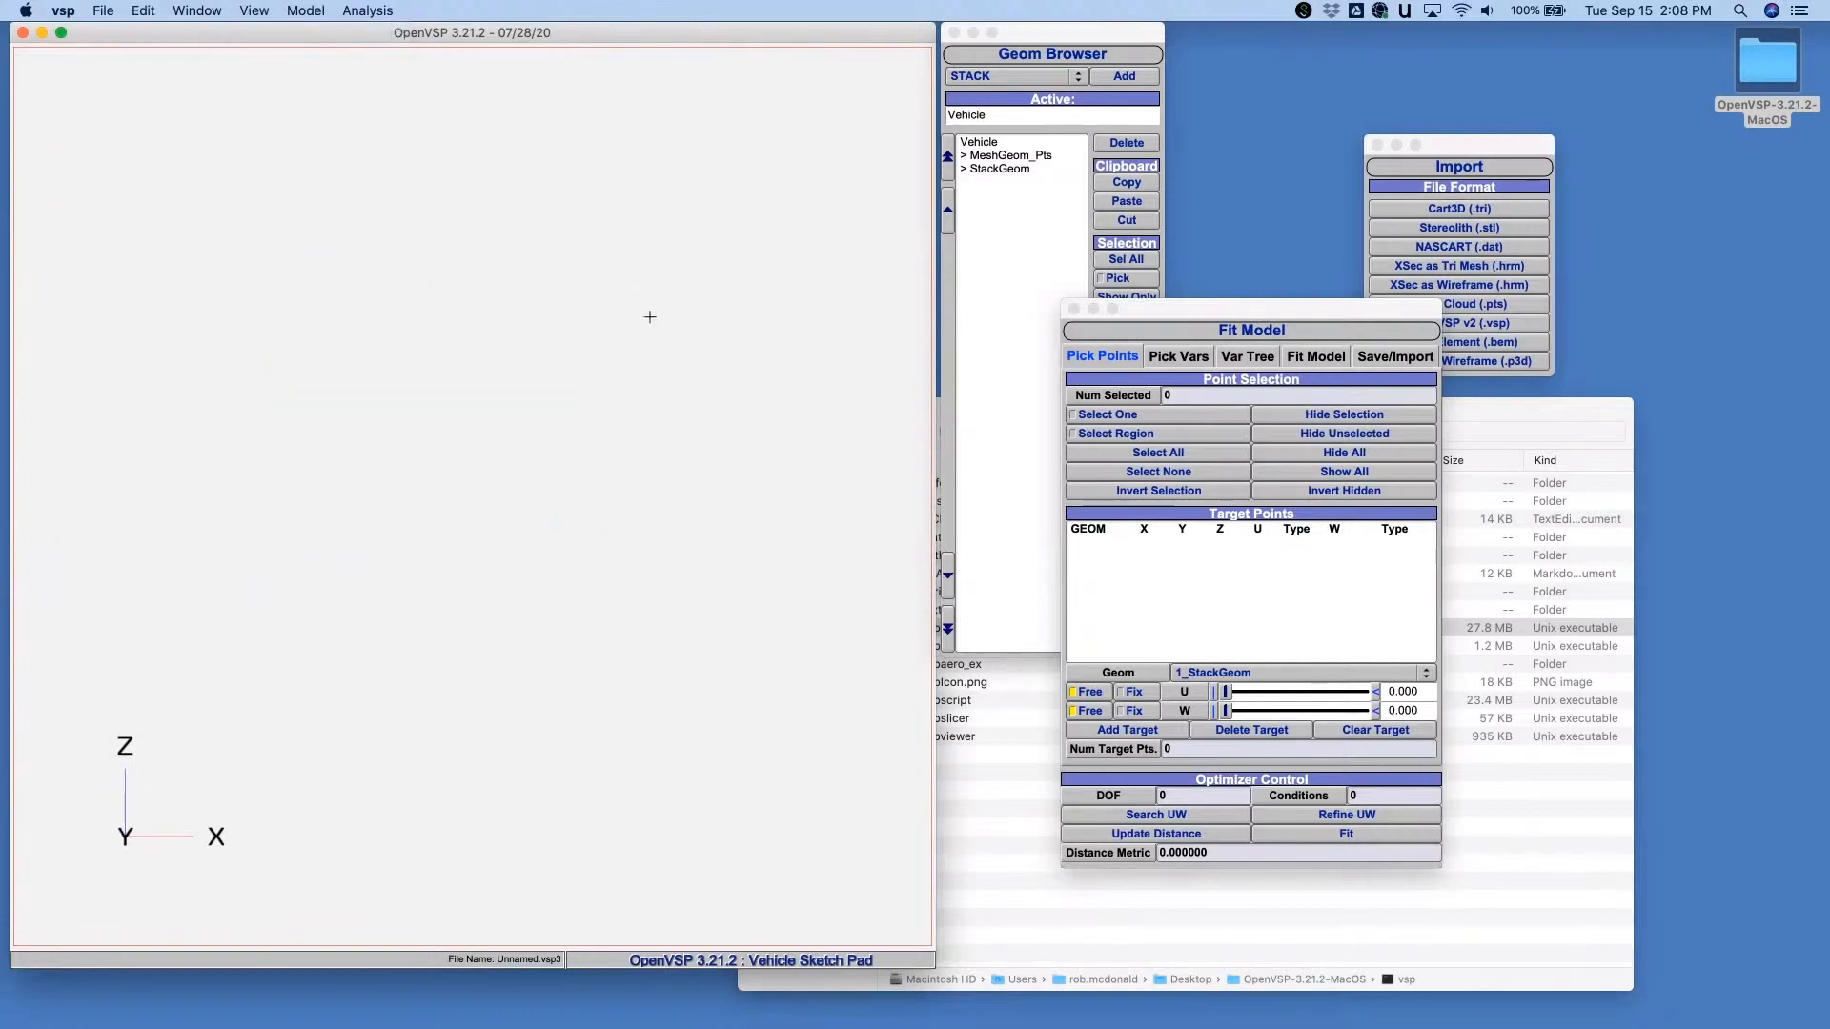
{"action": "scroll", "coordinate": [568, 317], "scroll_direction": "up", "scroll_amount": 5}
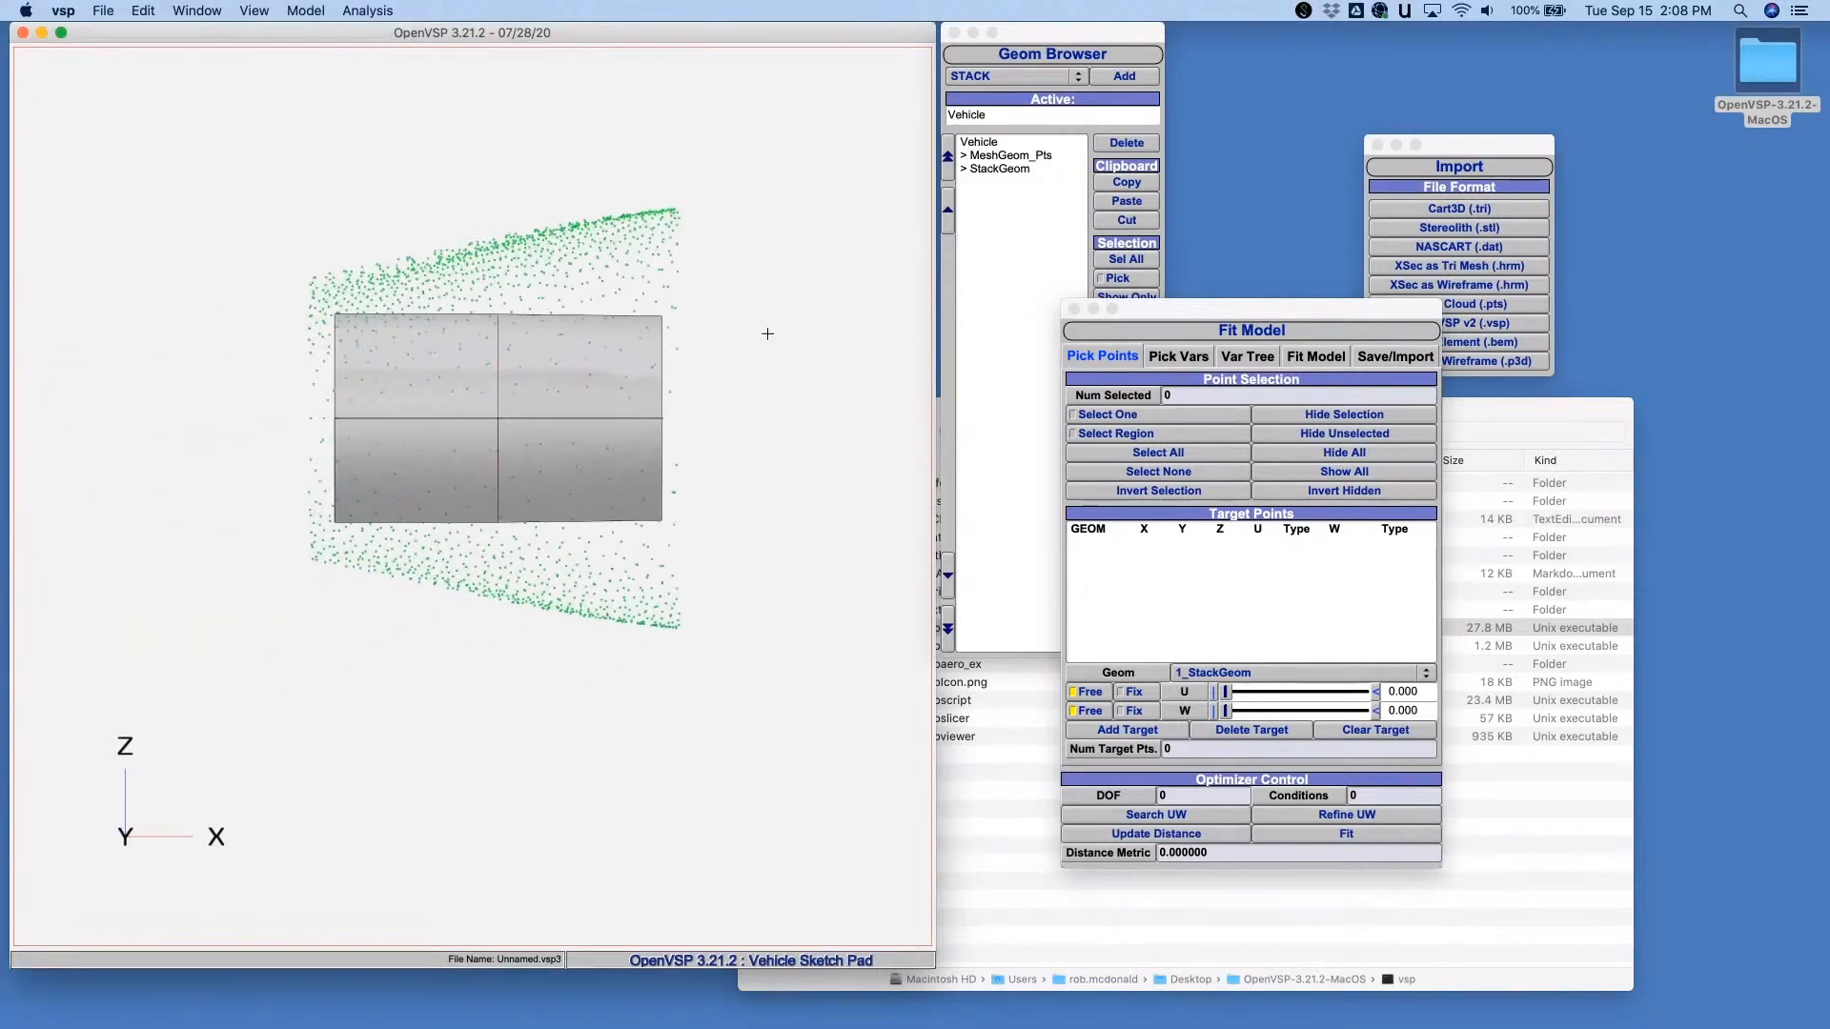
{"action": "left_click_drag", "start_coordinate": [770, 149], "coordinate": [652, 727]}
{"action": "left_click_drag", "start_coordinate": [234, 176], "coordinate": [343, 593]}
{"action": "left_click", "coordinate": [1296, 416]}
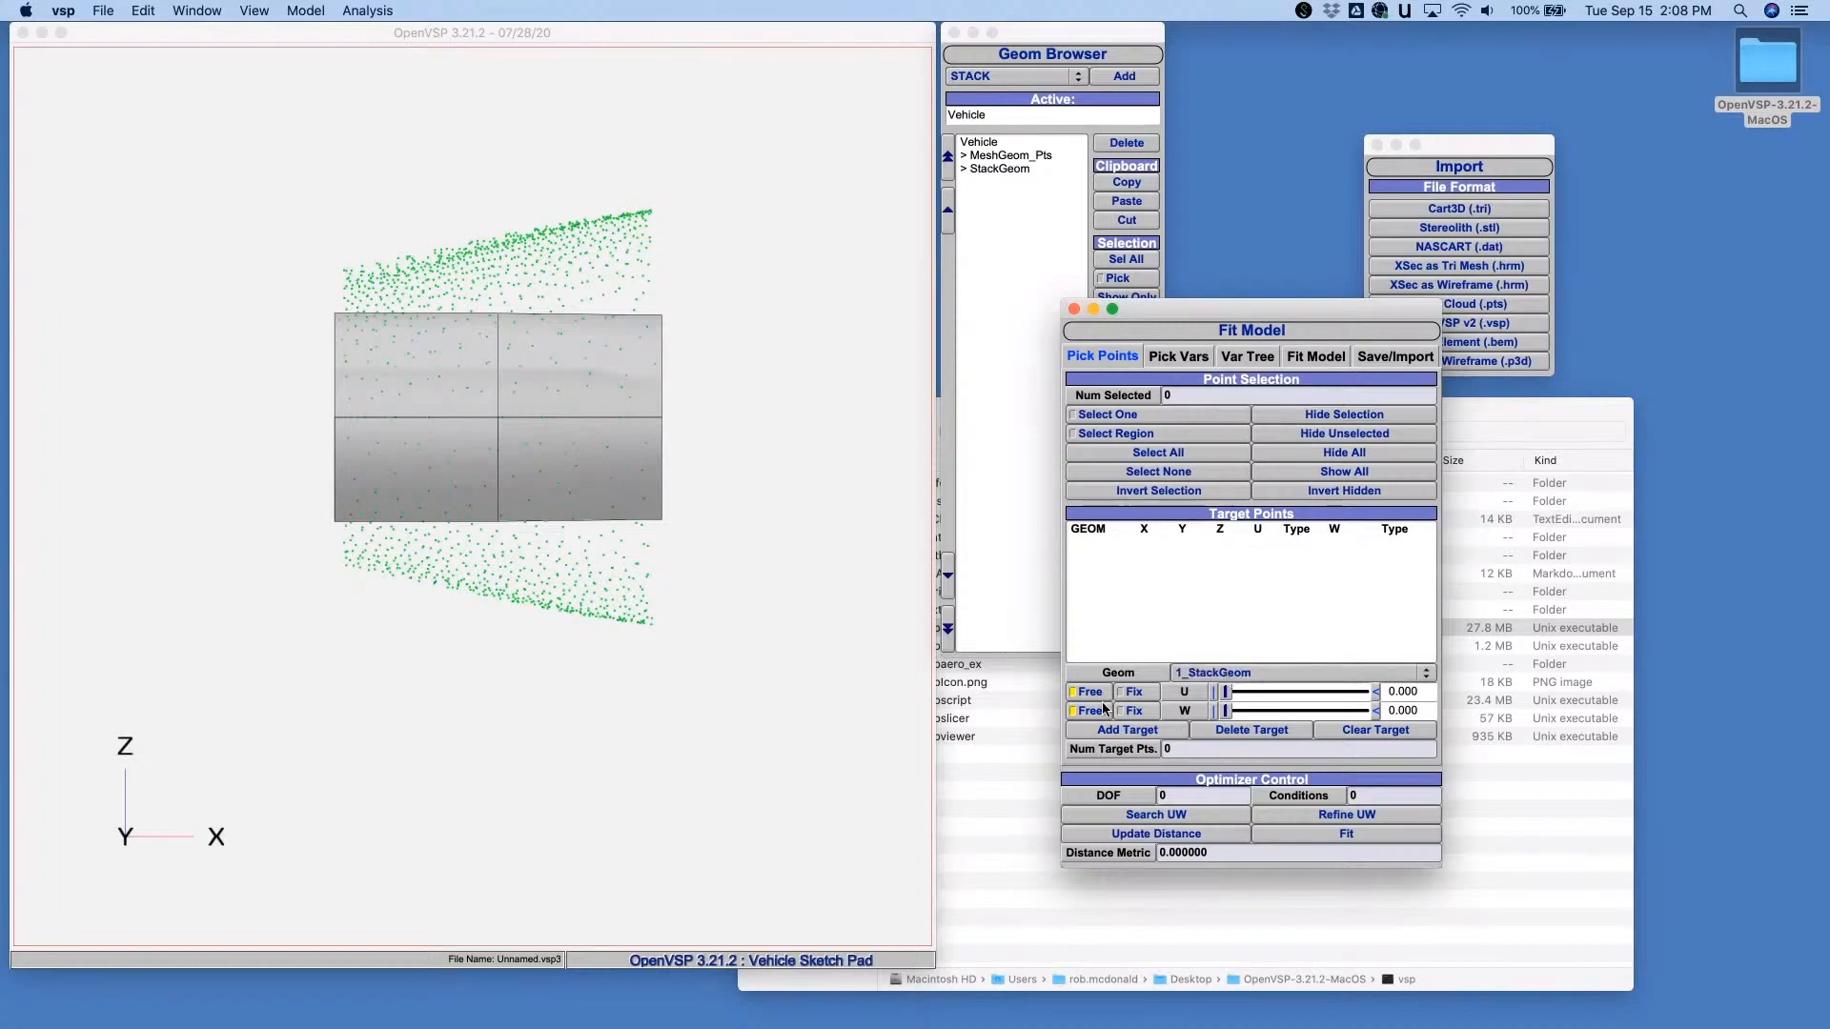
- Select all remaining visible cloud points and add them as StackGeom target points with U and W free
{"action": "left_click", "coordinate": [1123, 731]}
{"action": "left_click", "coordinate": [1199, 449]}
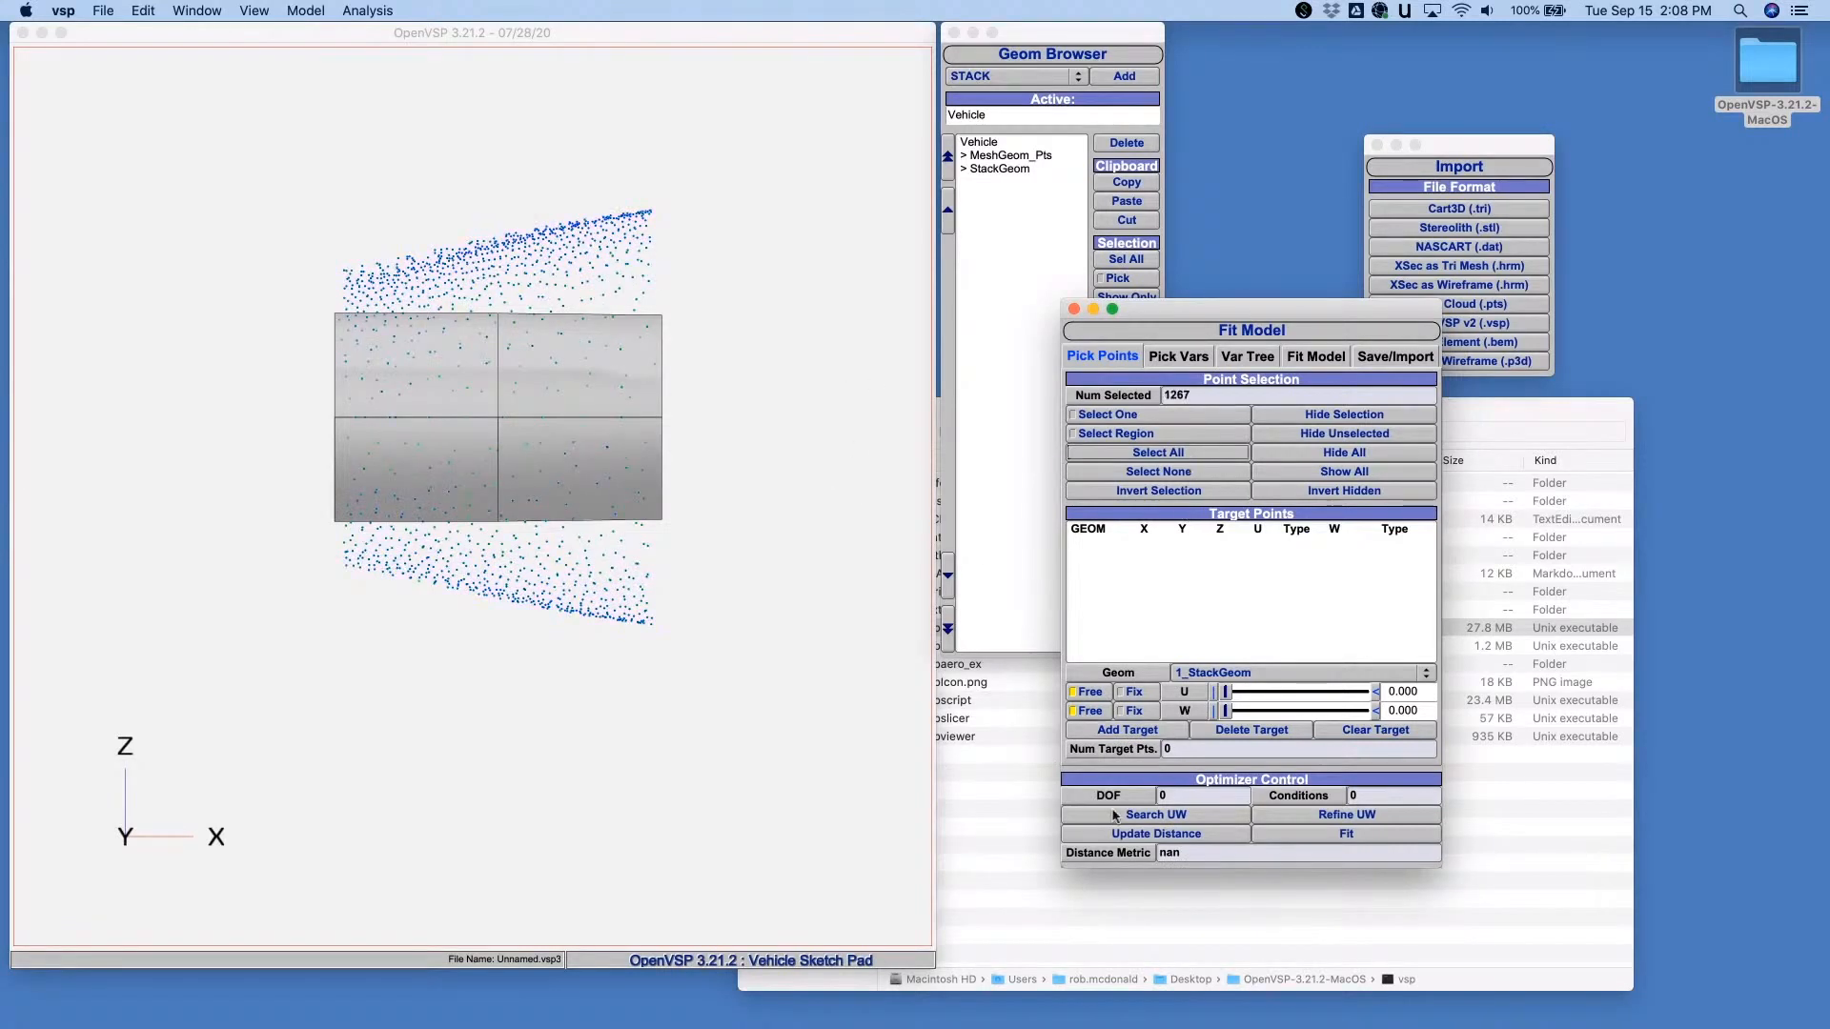
{"action": "left_click", "coordinate": [1110, 730]}
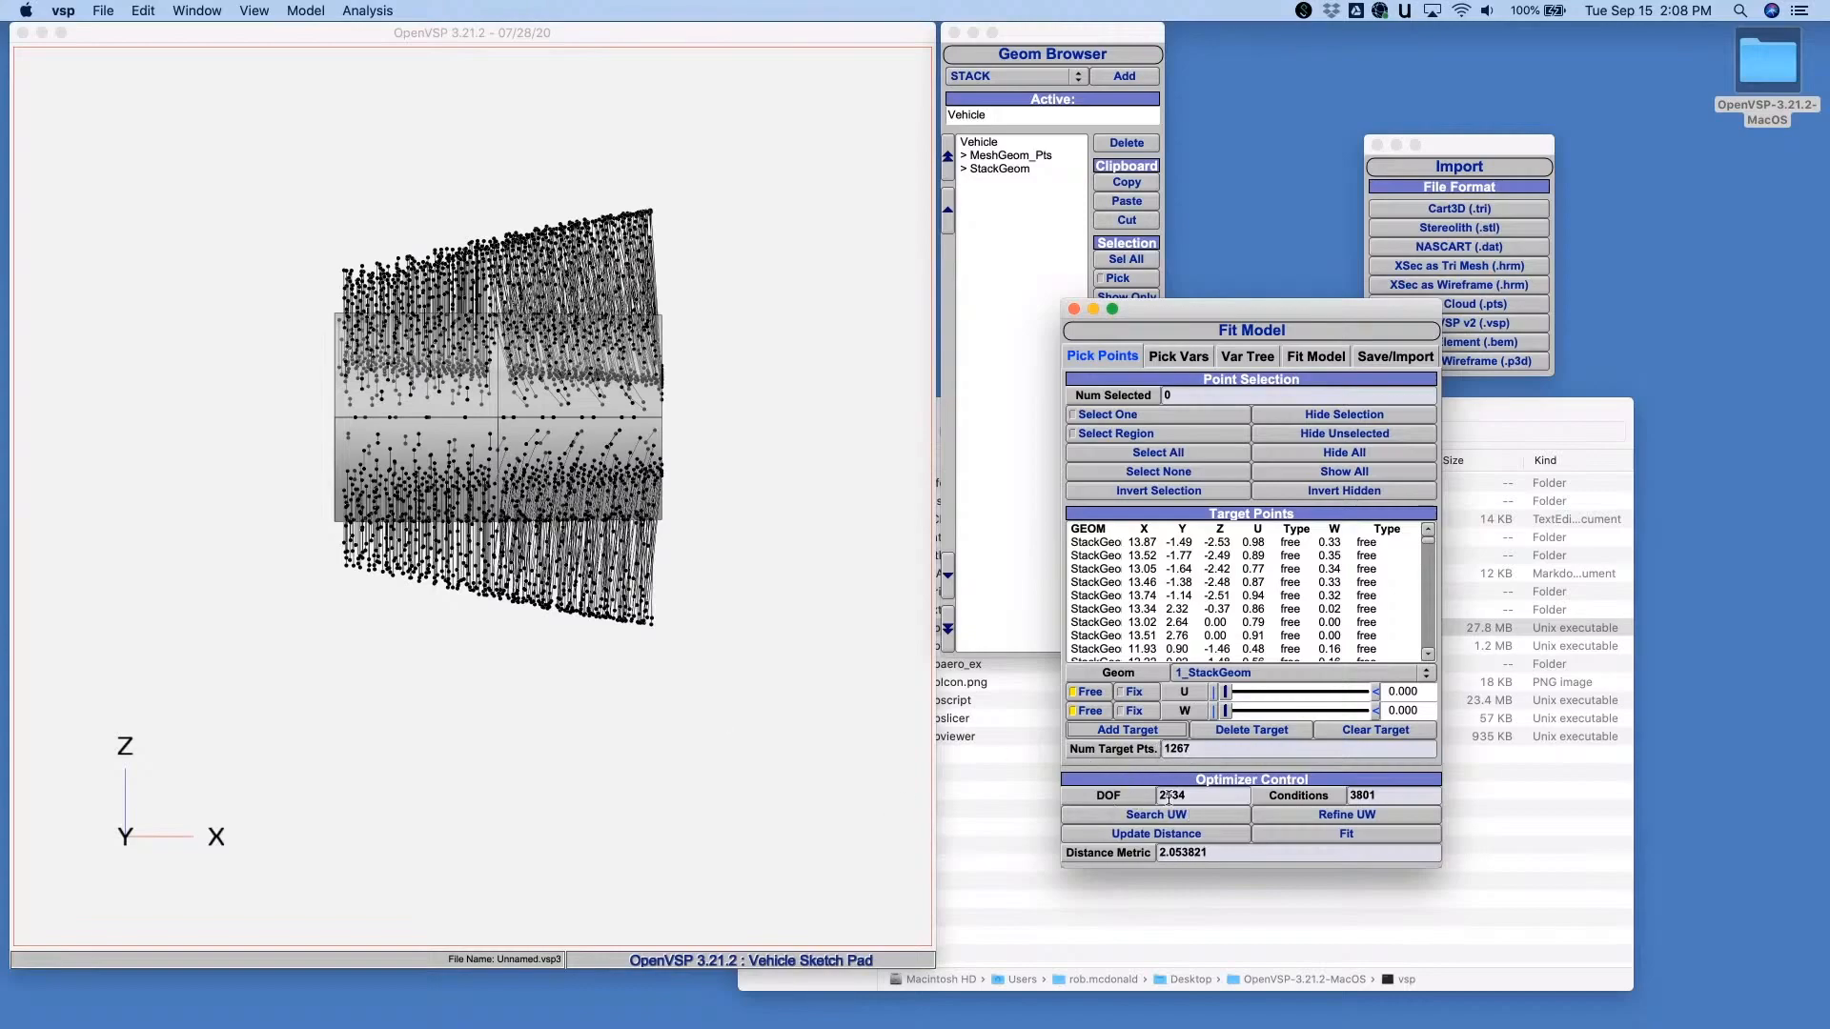
- Examine from several angles how the target points connect to the StackGeom surface
{"action": "left_click_drag", "start_coordinate": [421, 467], "coordinate": [679, 462]}
{"action": "right_click_drag", "start_coordinate": [679, 461], "coordinate": [490, 489]}
{"action": "left_click_drag", "start_coordinate": [490, 488], "coordinate": [578, 401]}
{"action": "left_click_drag", "start_coordinate": [759, 359], "coordinate": [465, 629]}
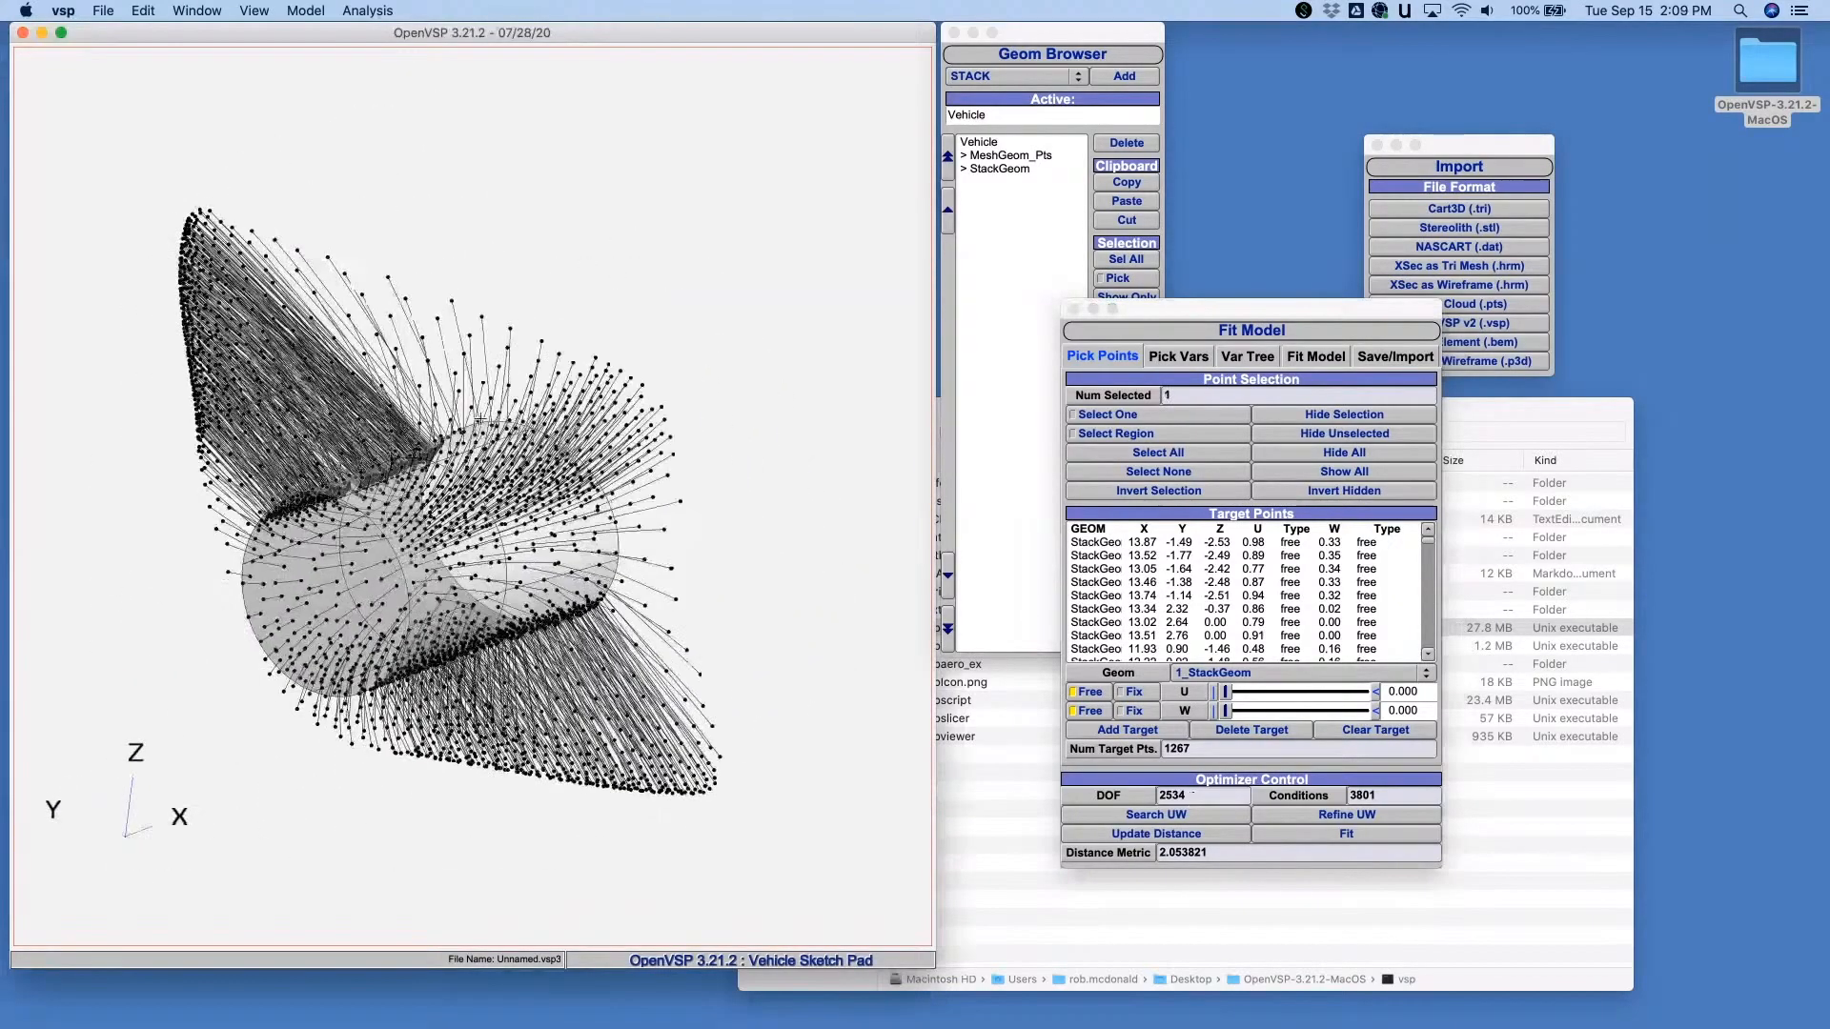
{"action": "right_click_drag", "start_coordinate": [466, 629], "coordinate": [626, 546]}
{"action": "left_click_drag", "start_coordinate": [625, 546], "coordinate": [515, 569]}
{"action": "right_click_drag", "start_coordinate": [514, 569], "coordinate": [602, 624]}
{"action": "left_click_drag", "start_coordinate": [493, 466], "coordinate": [603, 416]}
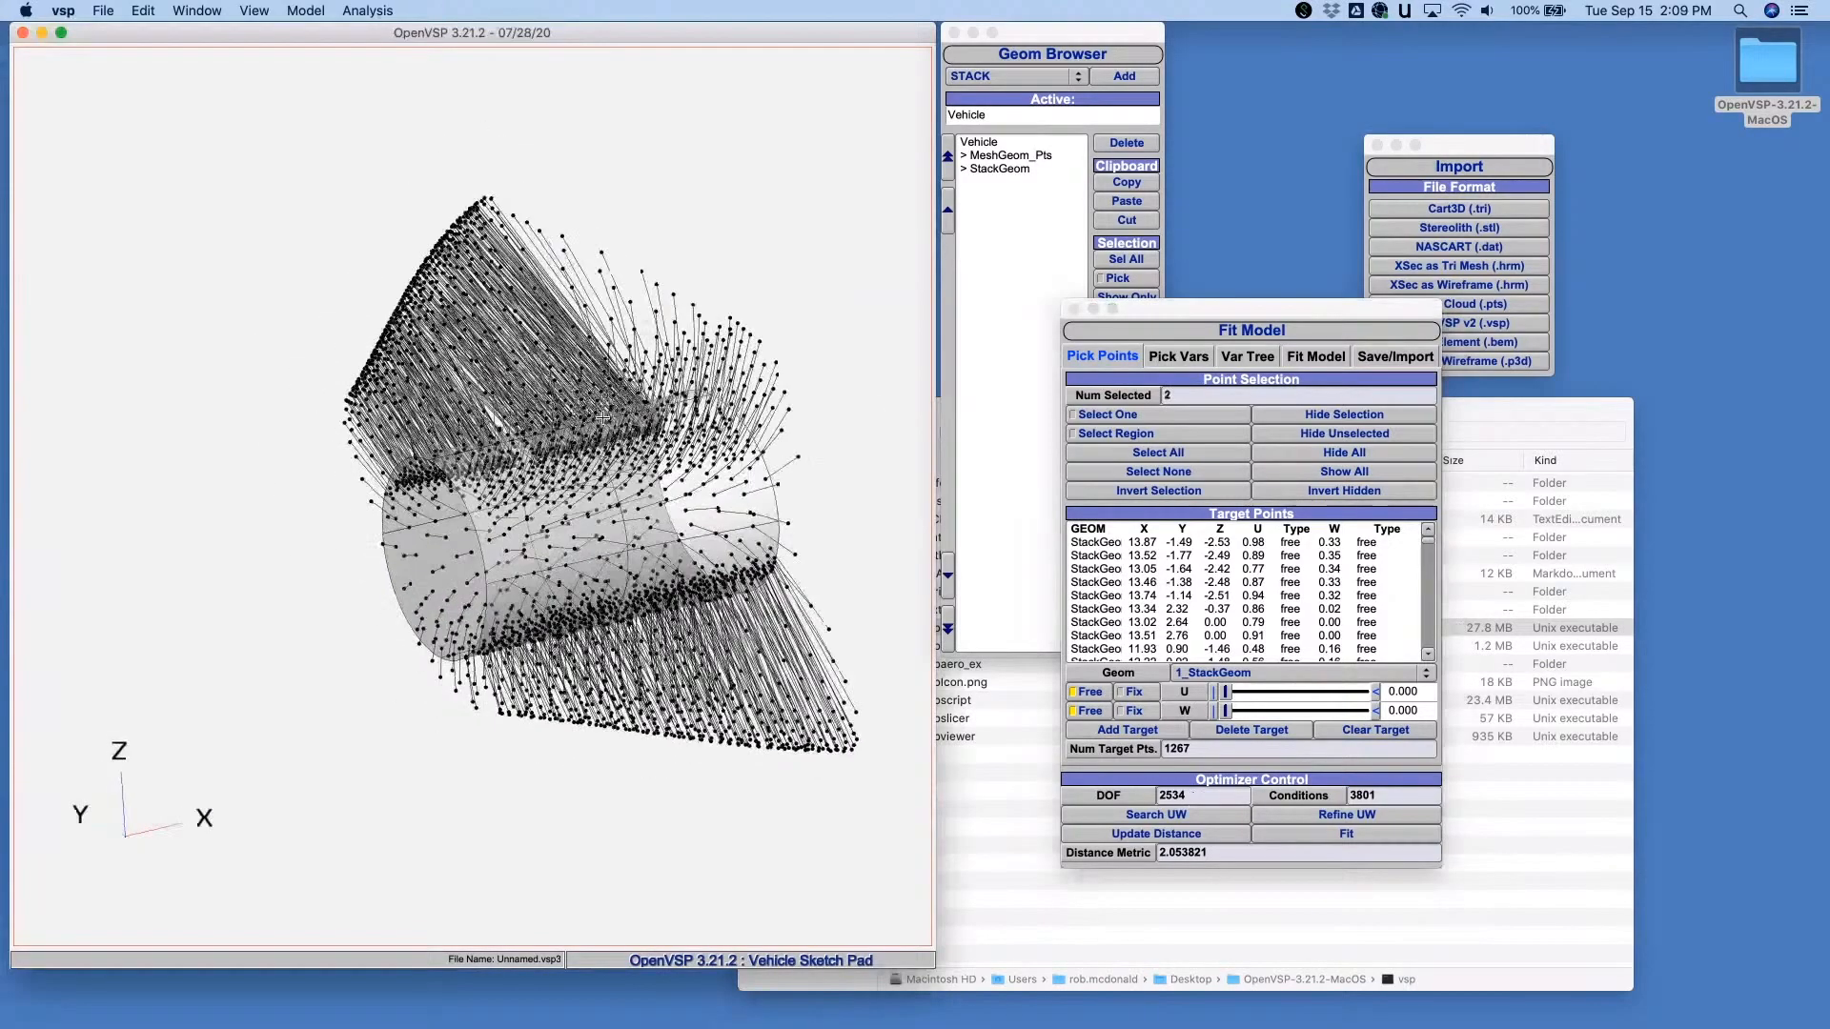
- Add the circle diameters of the StackGeom's cross sections 0 and 1 to the fit variables
{"action": "left_click", "coordinate": [1181, 357]}
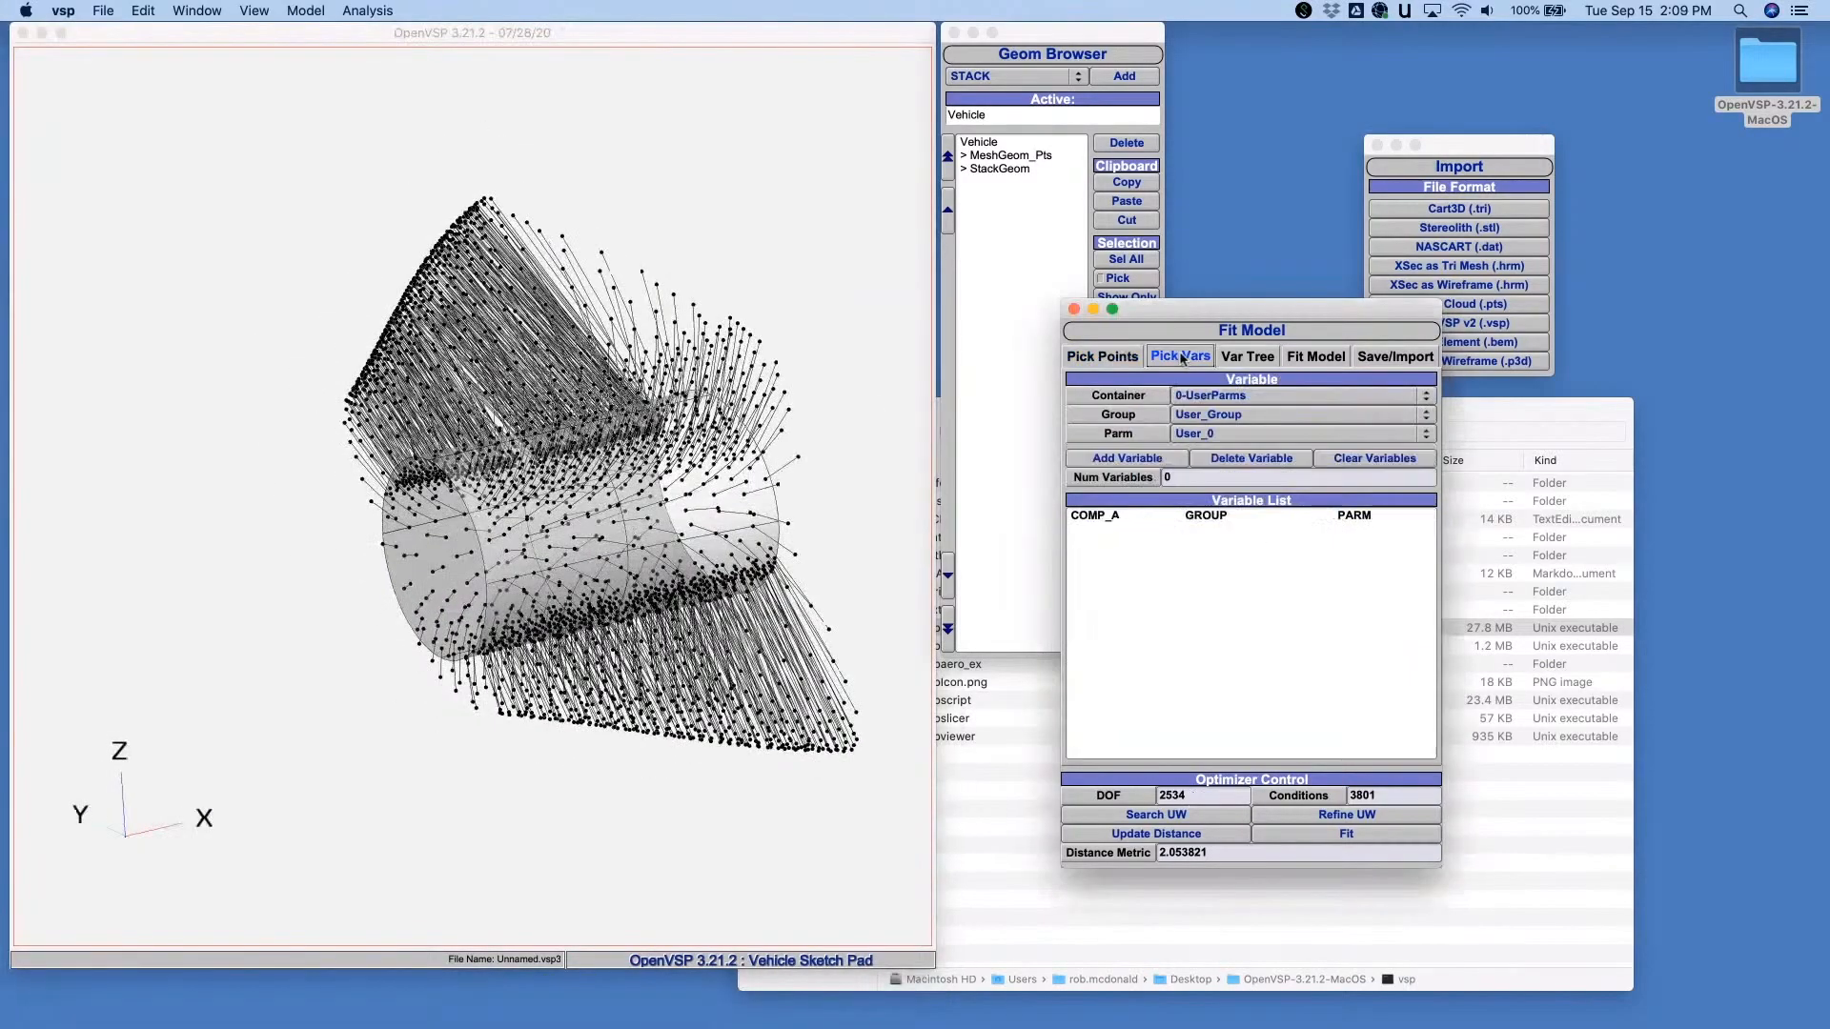
{"action": "left_click", "coordinate": [1001, 168]}
{"action": "left_click", "coordinate": [1240, 684]}
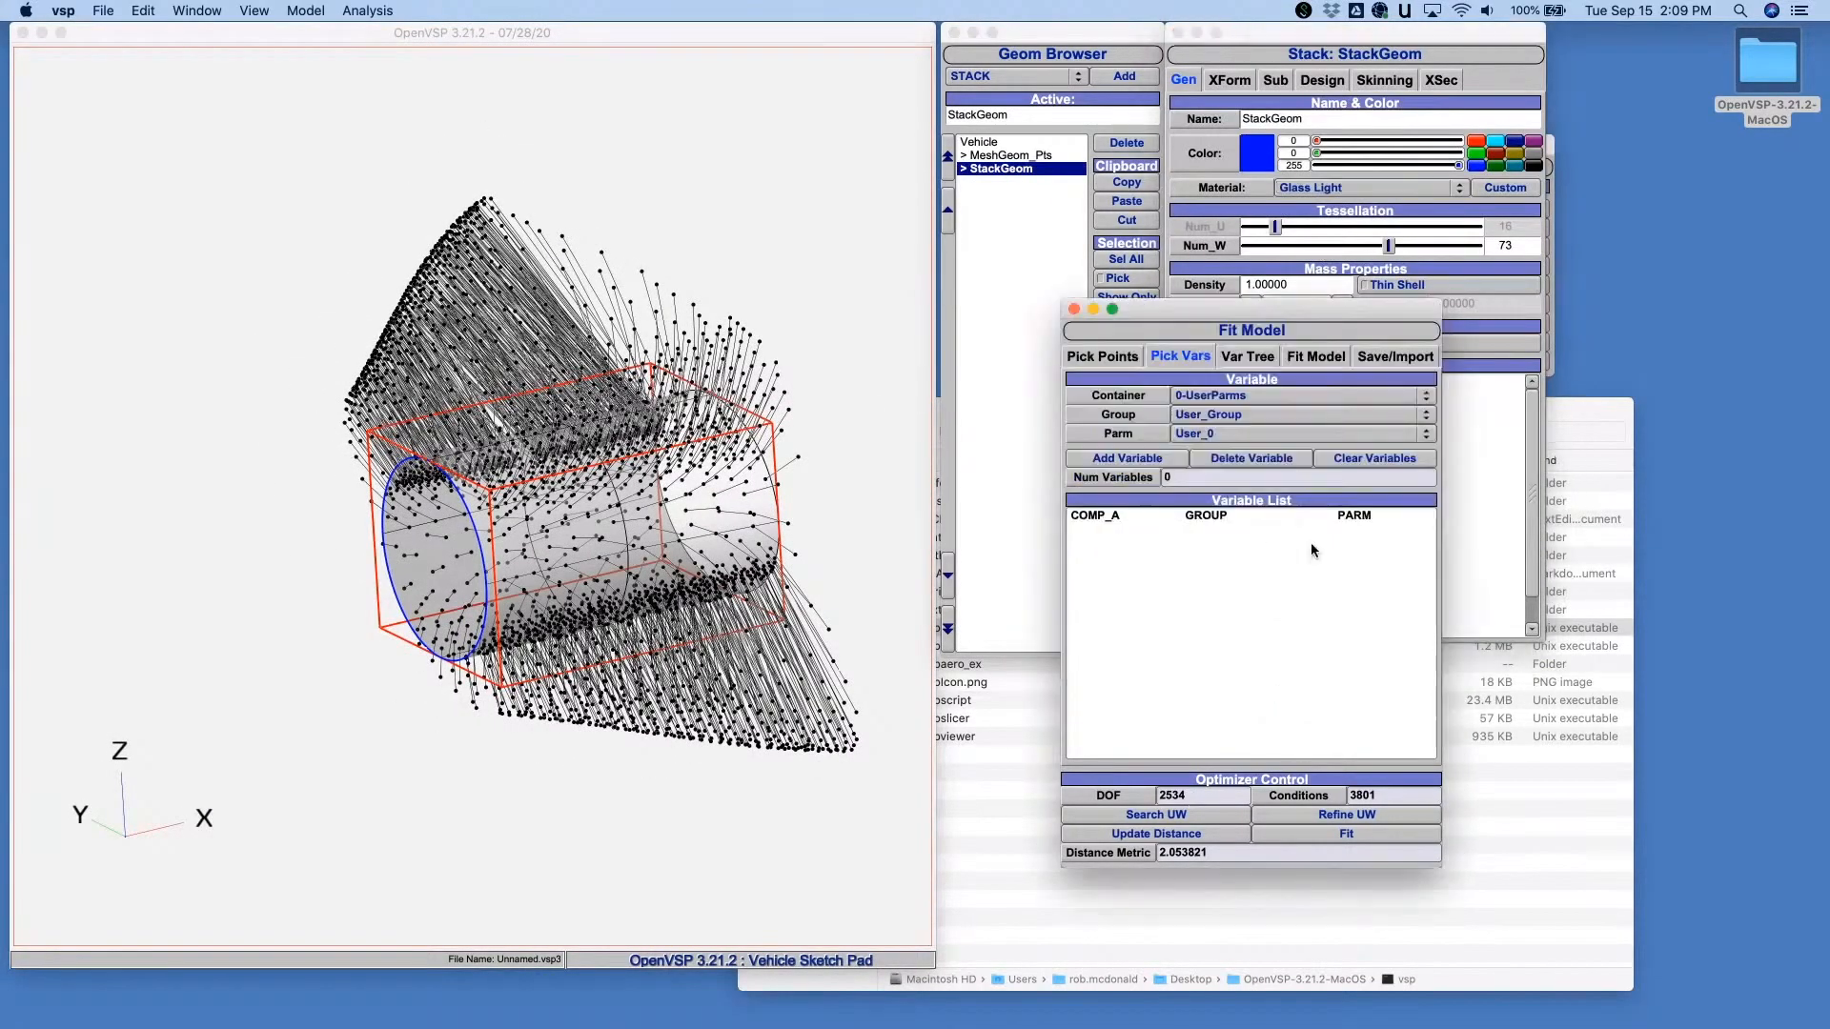
{"action": "left_click_drag", "start_coordinate": [1260, 299], "coordinate": [986, 355]}
{"action": "left_click", "coordinate": [1441, 79]}
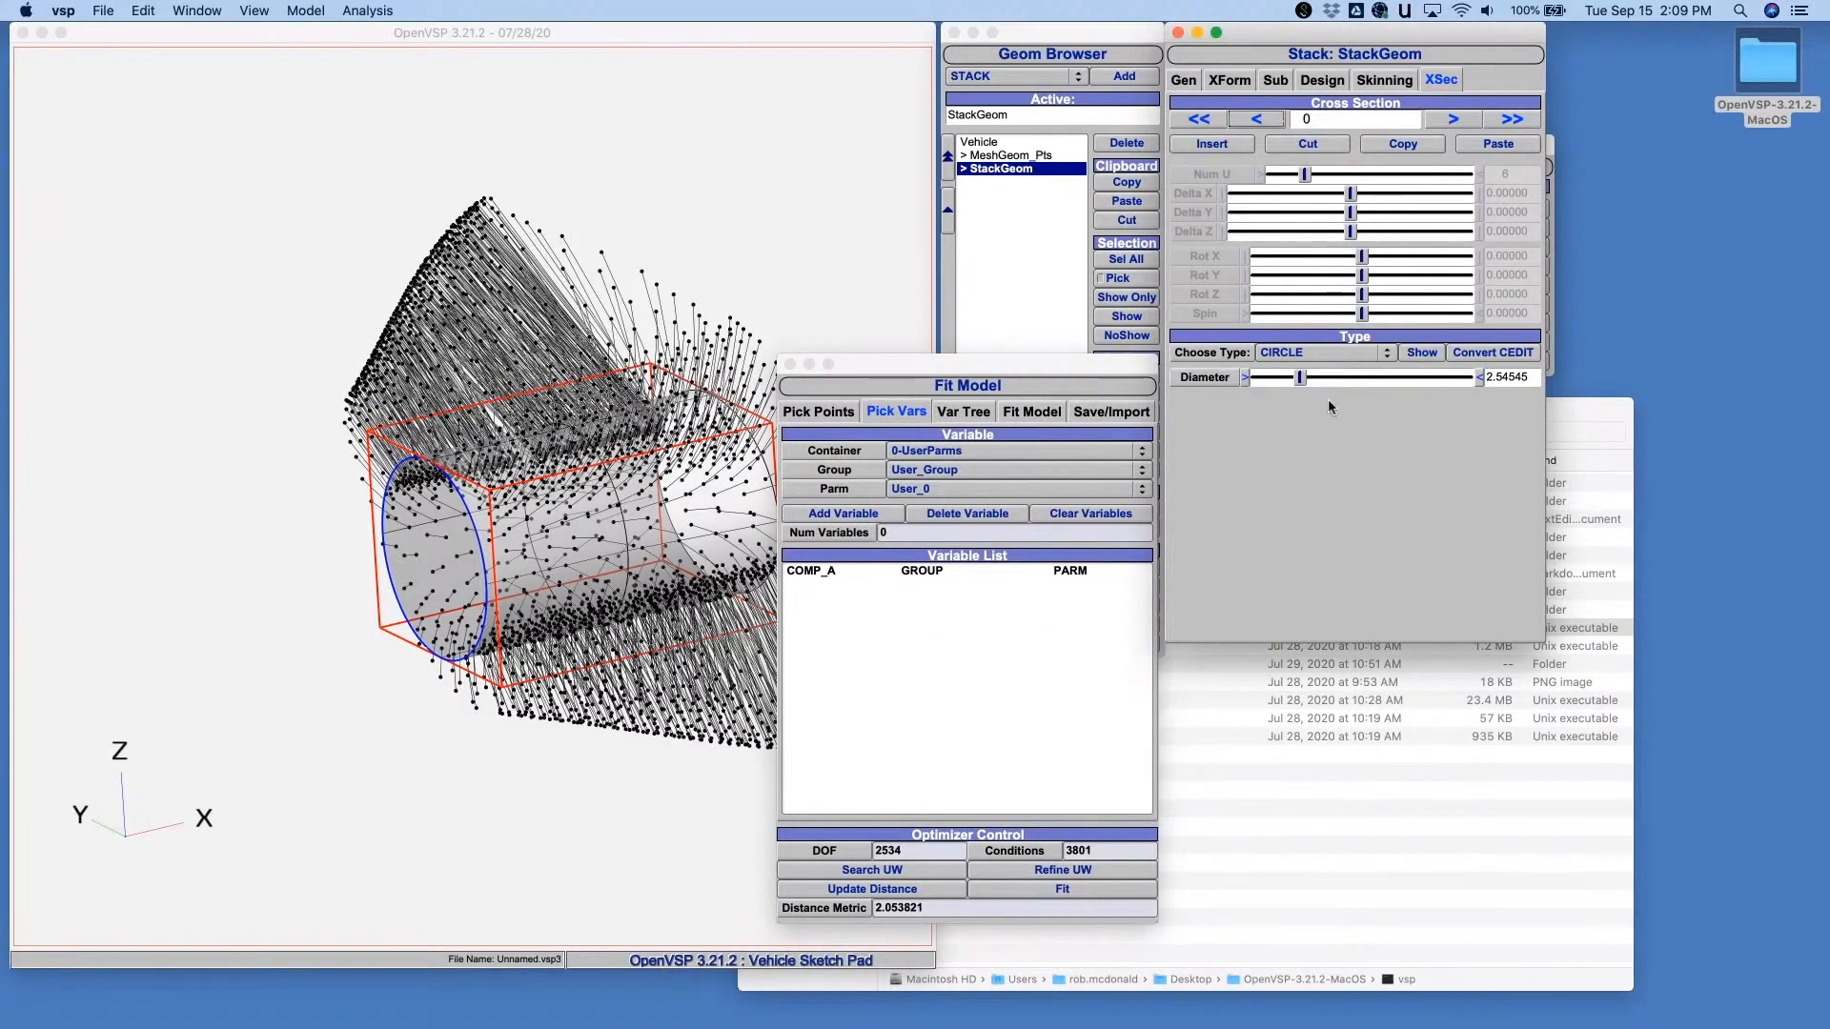
{"action": "left_click", "coordinate": [1204, 379]}
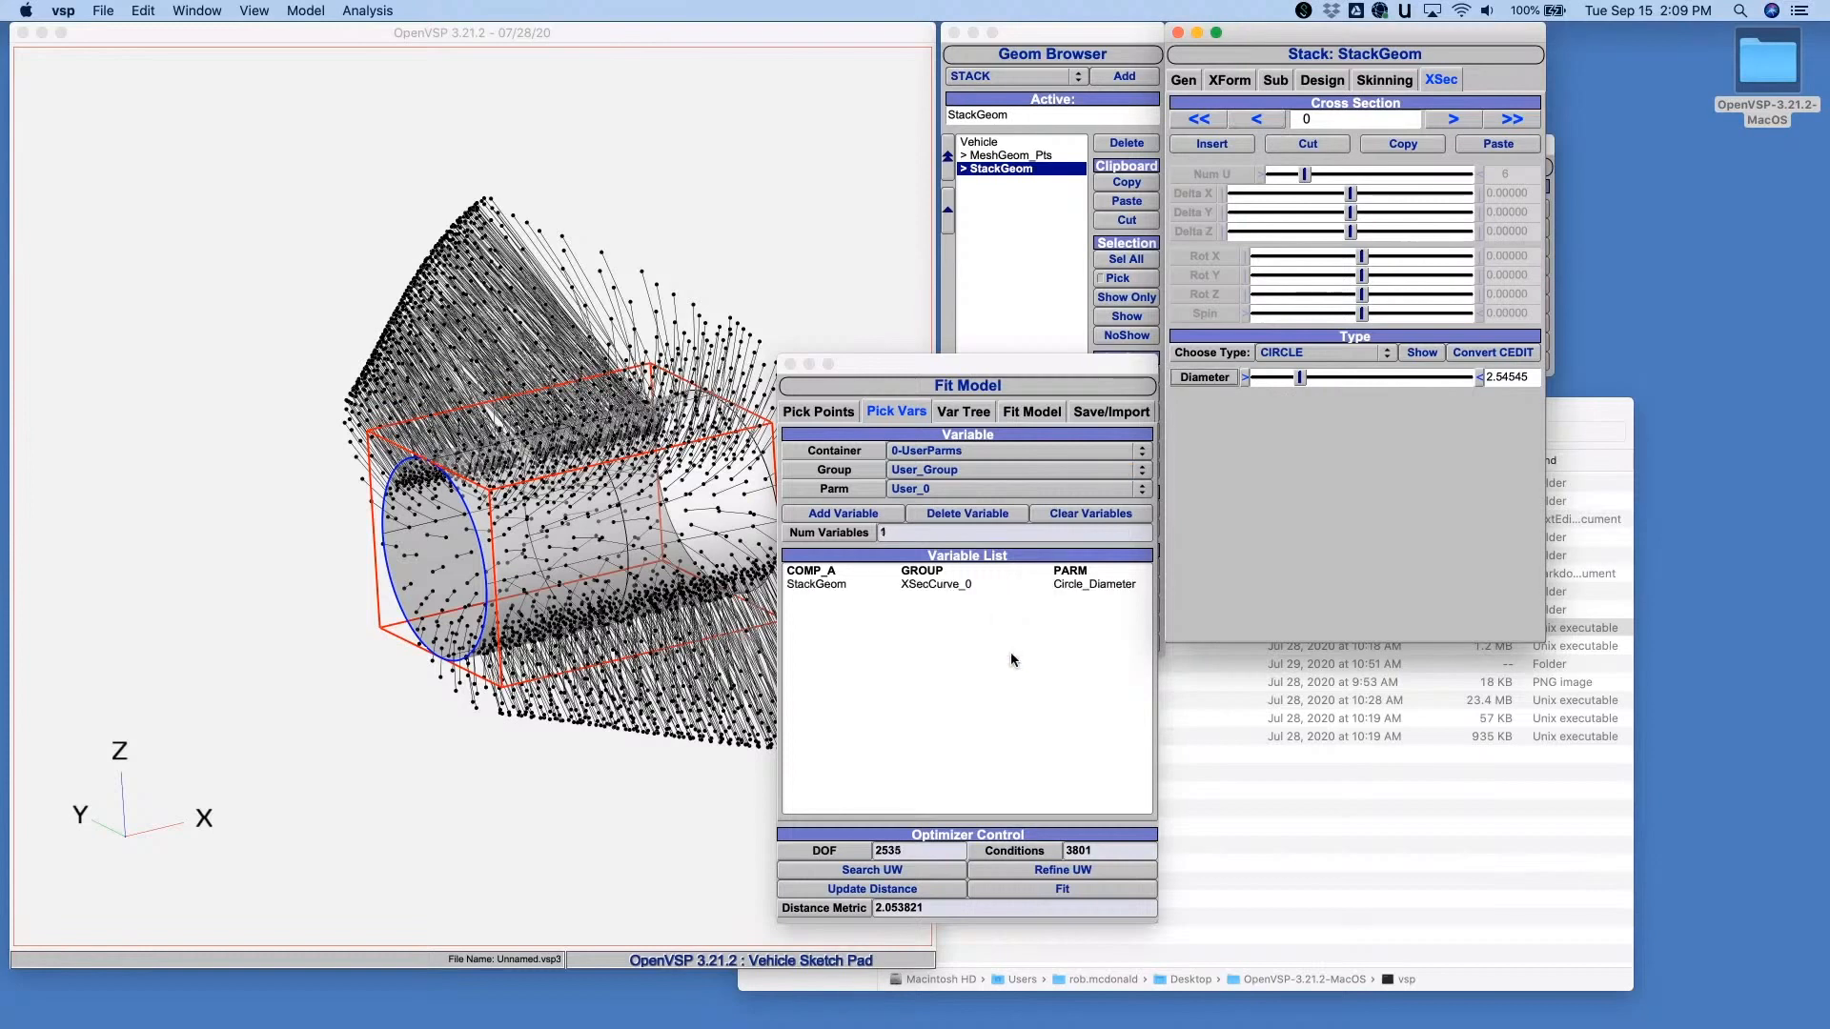
{"action": "left_click", "coordinate": [1453, 119]}
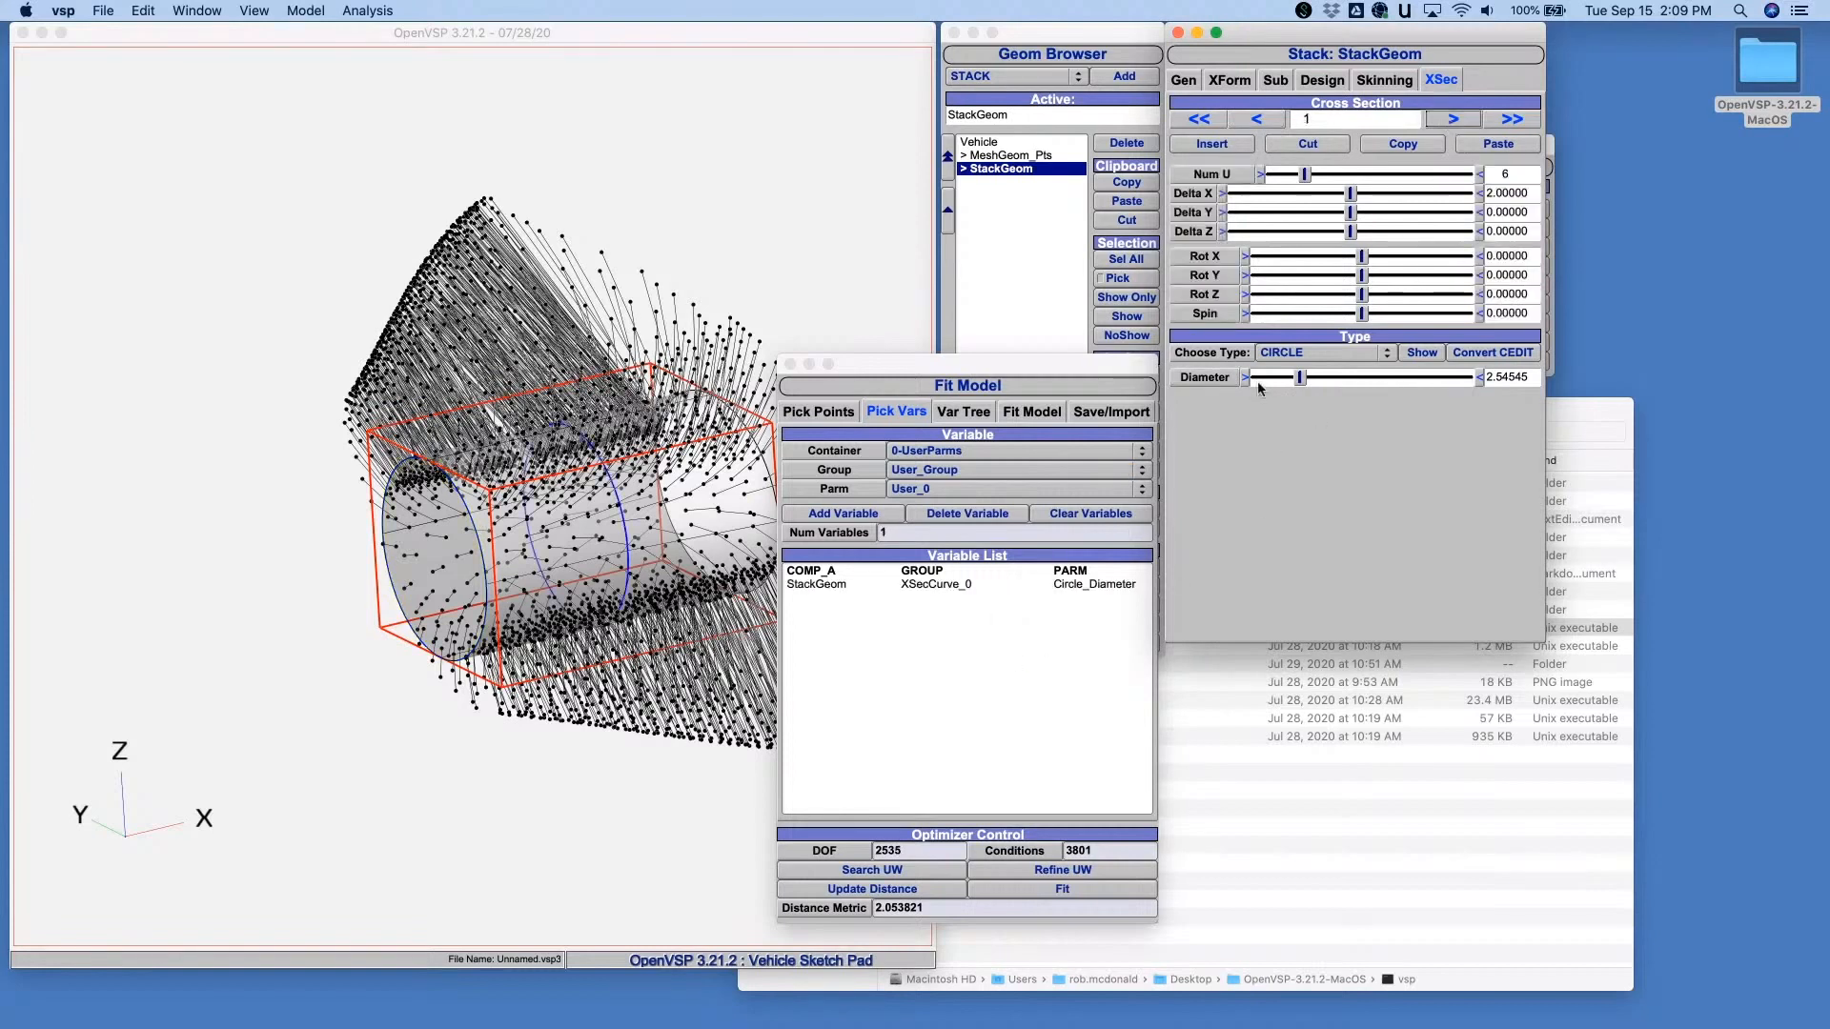
{"action": "left_click_drag", "start_coordinate": [1226, 376], "coordinate": [1010, 639]}
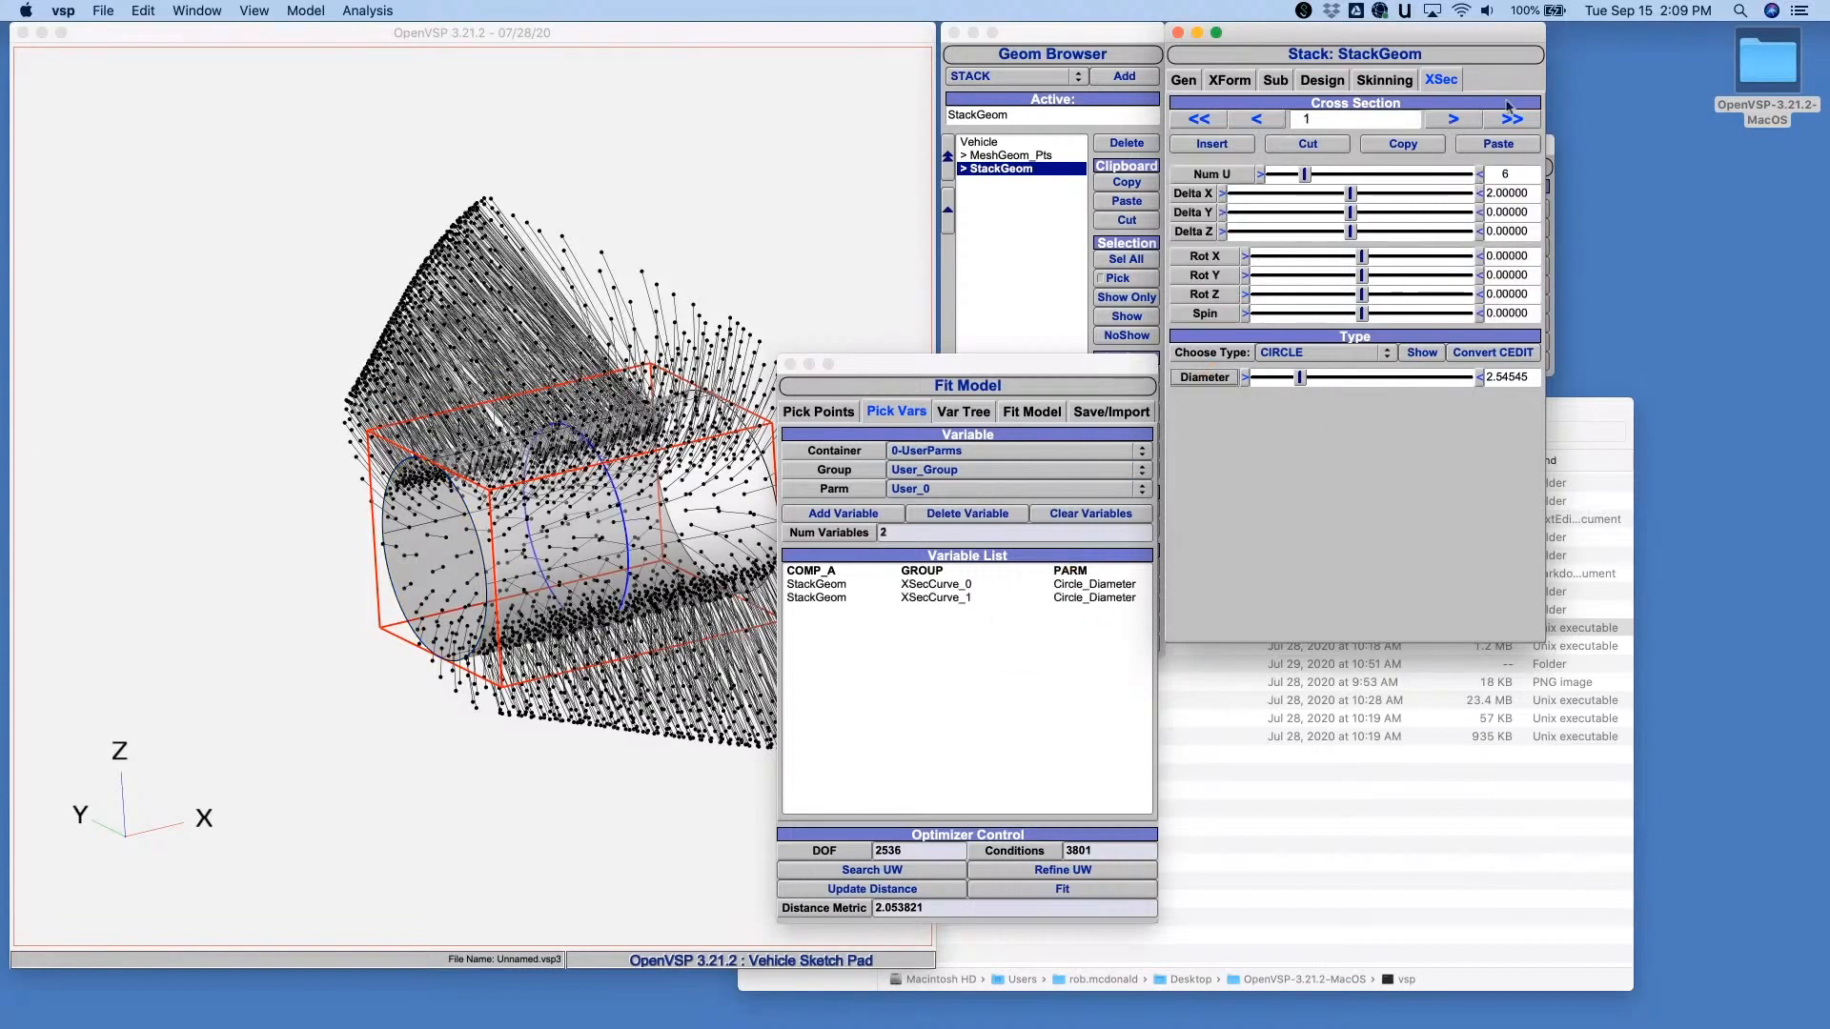
- Change the StackGeom's cross section 2 to a circle and add its diameter to the fit variables
{"action": "left_click", "coordinate": [1452, 119]}
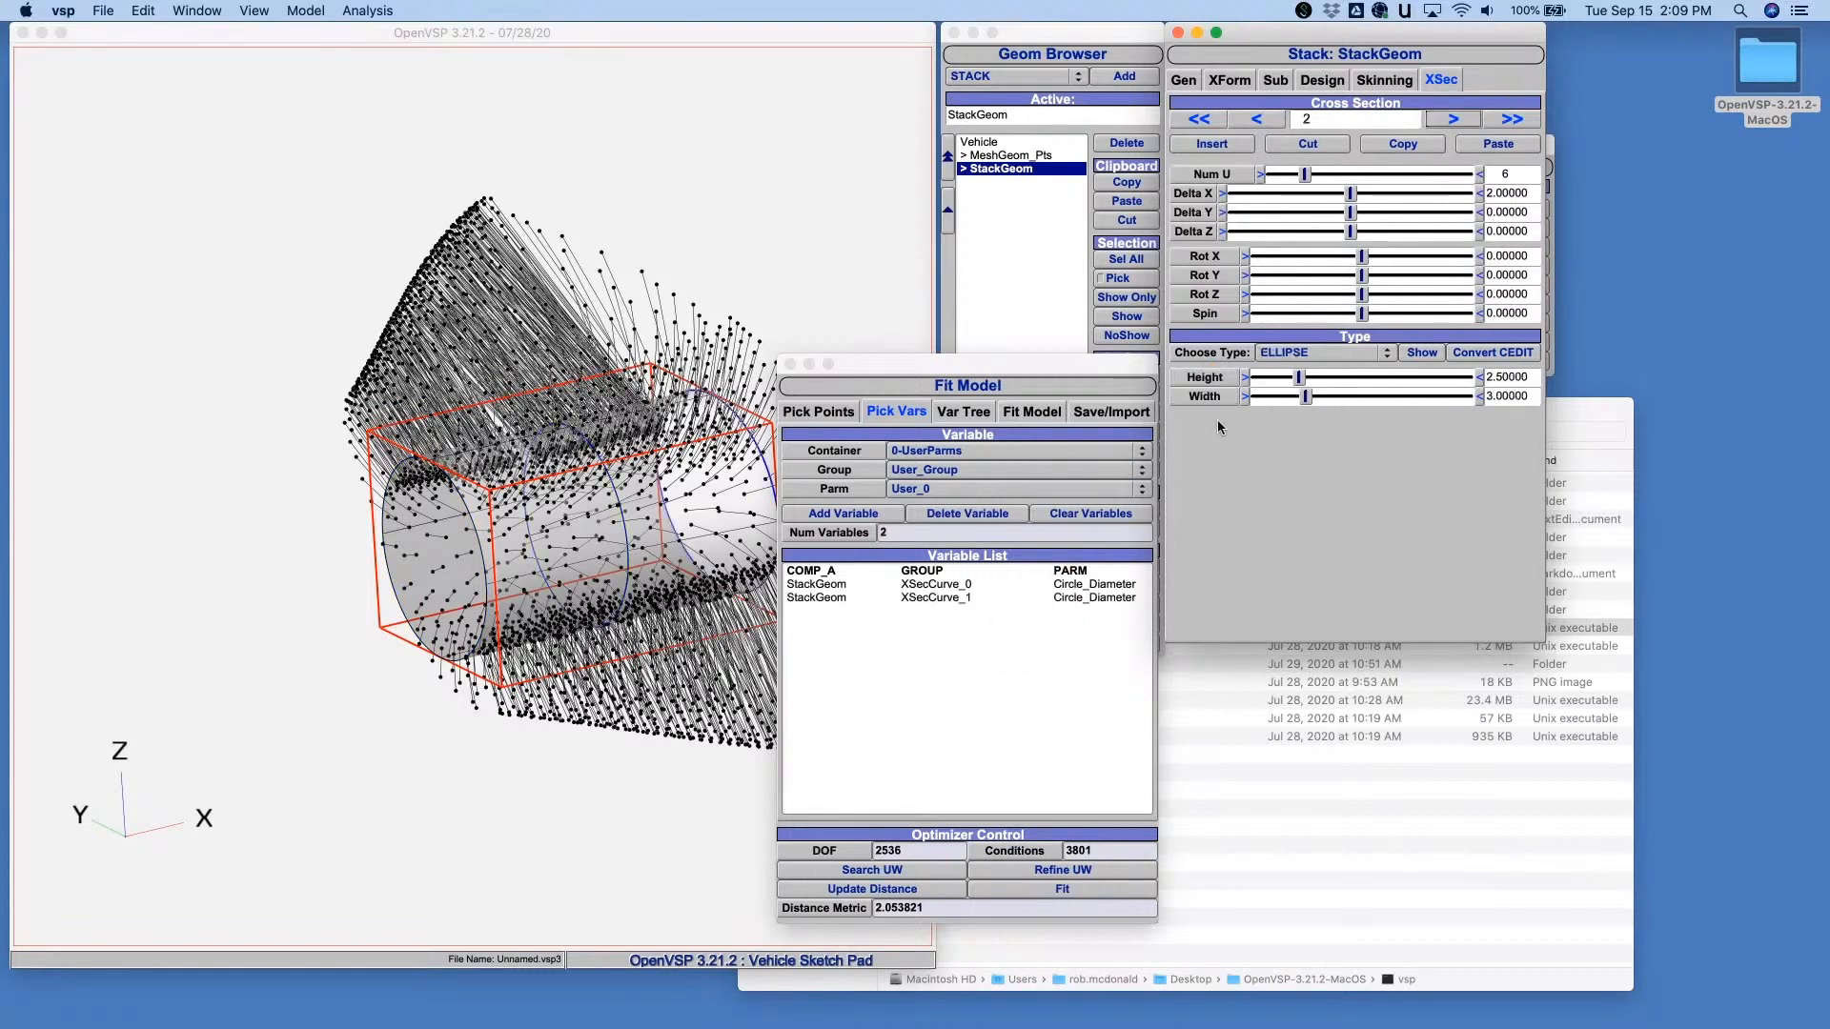
{"action": "left_click", "coordinate": [1292, 352]}
{"action": "left_click", "coordinate": [1298, 334]}
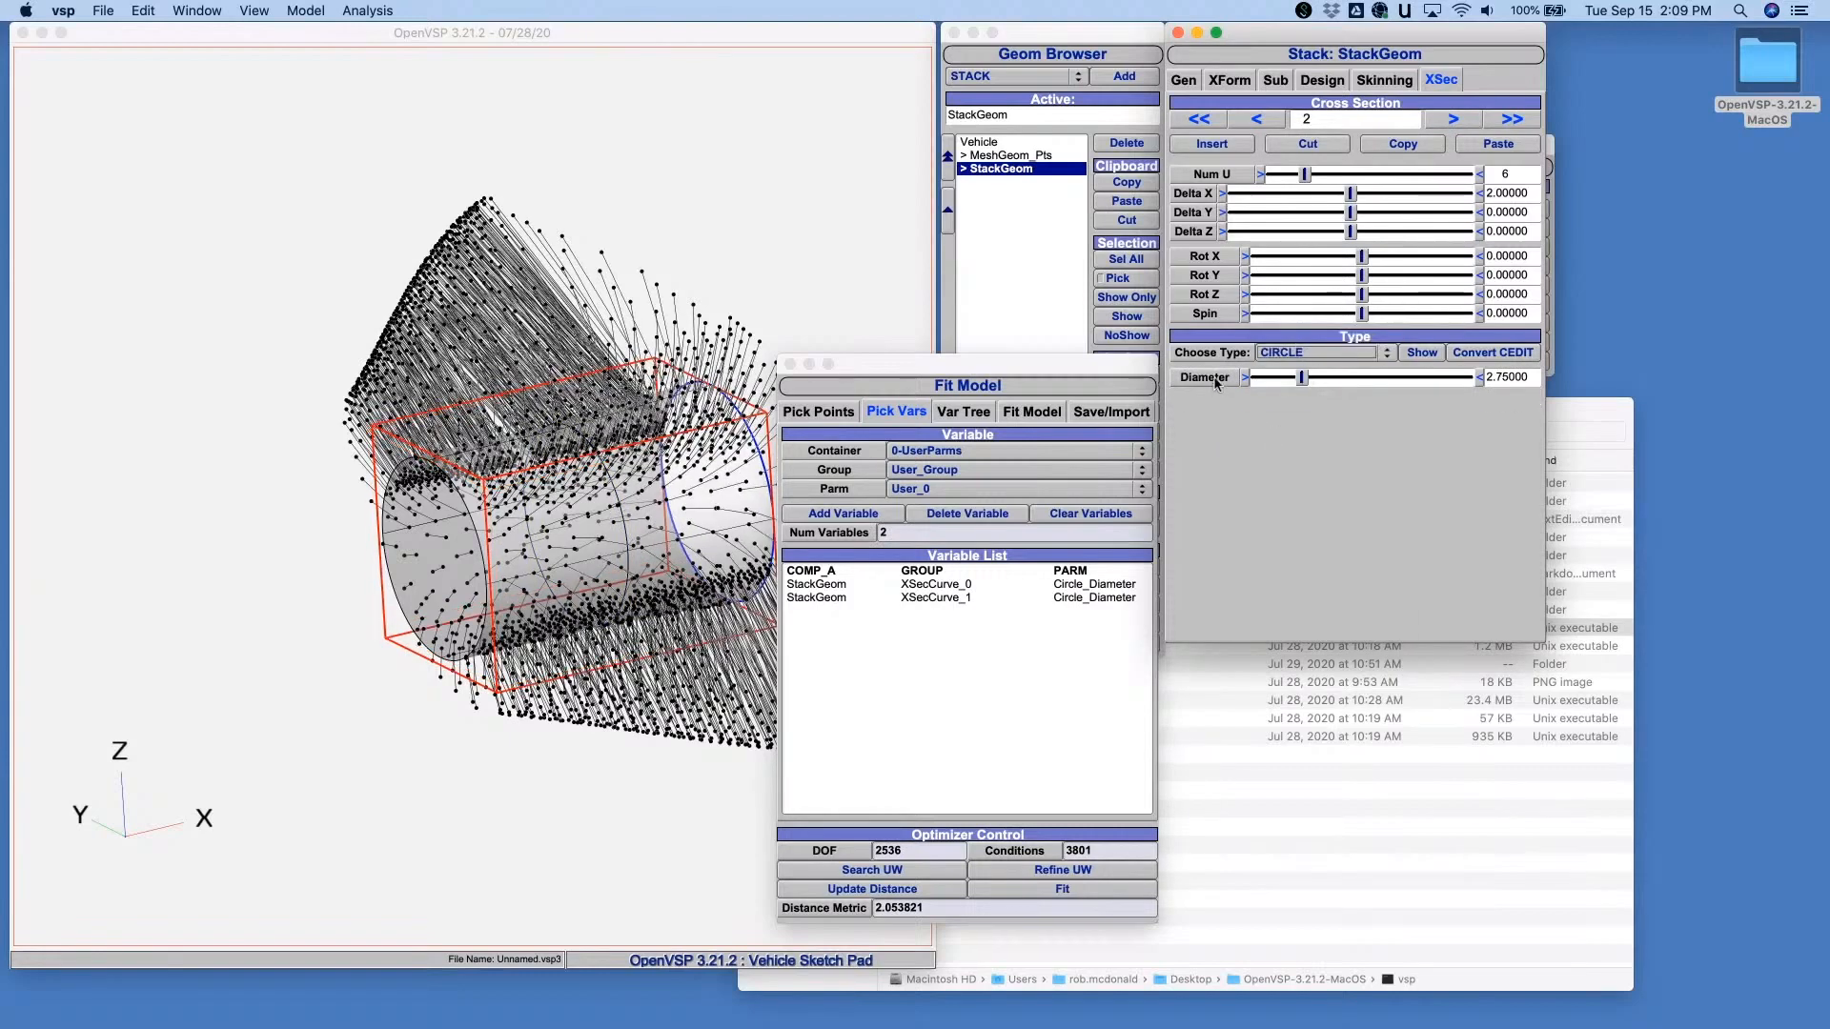
{"action": "left_click_drag", "start_coordinate": [1208, 378], "coordinate": [991, 703]}
- Add the StackGeom's relative Y and Z locations to the fit variables
{"action": "left_click_drag", "start_coordinate": [961, 364], "coordinate": [1121, 439]}
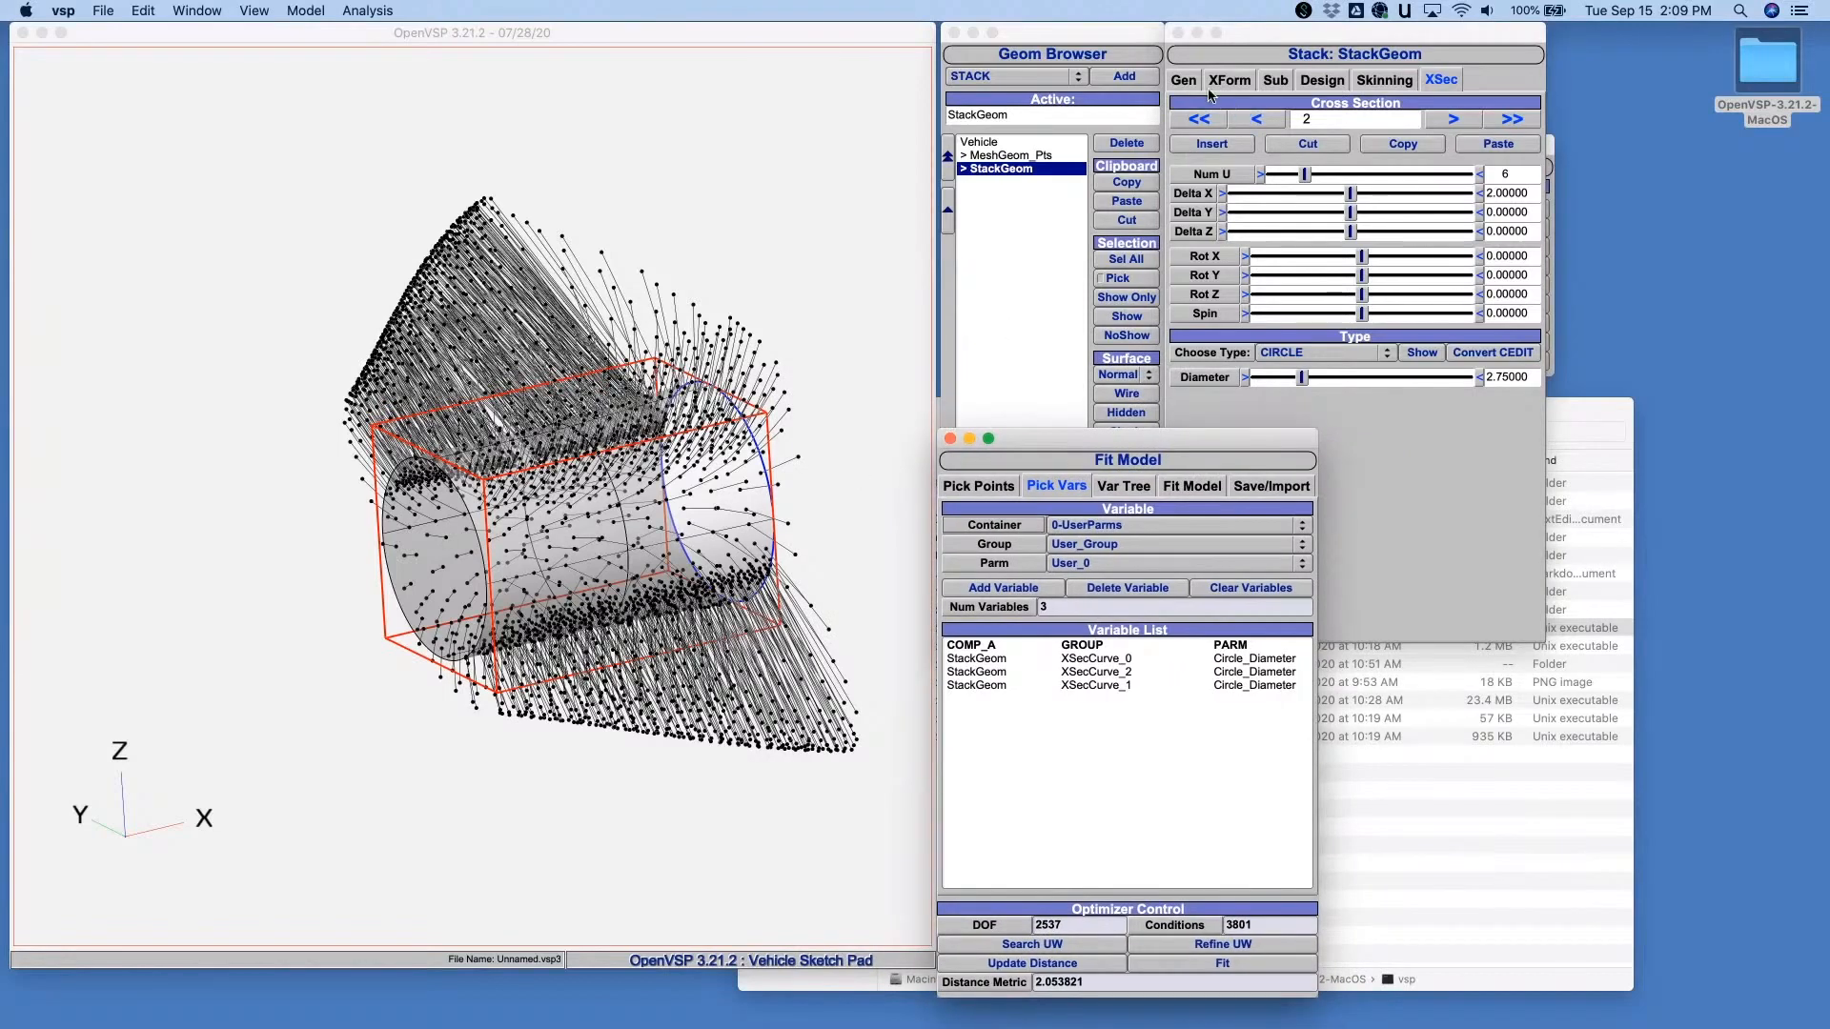
{"action": "left_click", "coordinate": [1236, 84]}
{"action": "left_click", "coordinate": [1237, 84]}
{"action": "left_click_drag", "start_coordinate": [1194, 162], "coordinate": [1090, 748]}
{"action": "left_click_drag", "start_coordinate": [1193, 181], "coordinate": [1097, 782]}
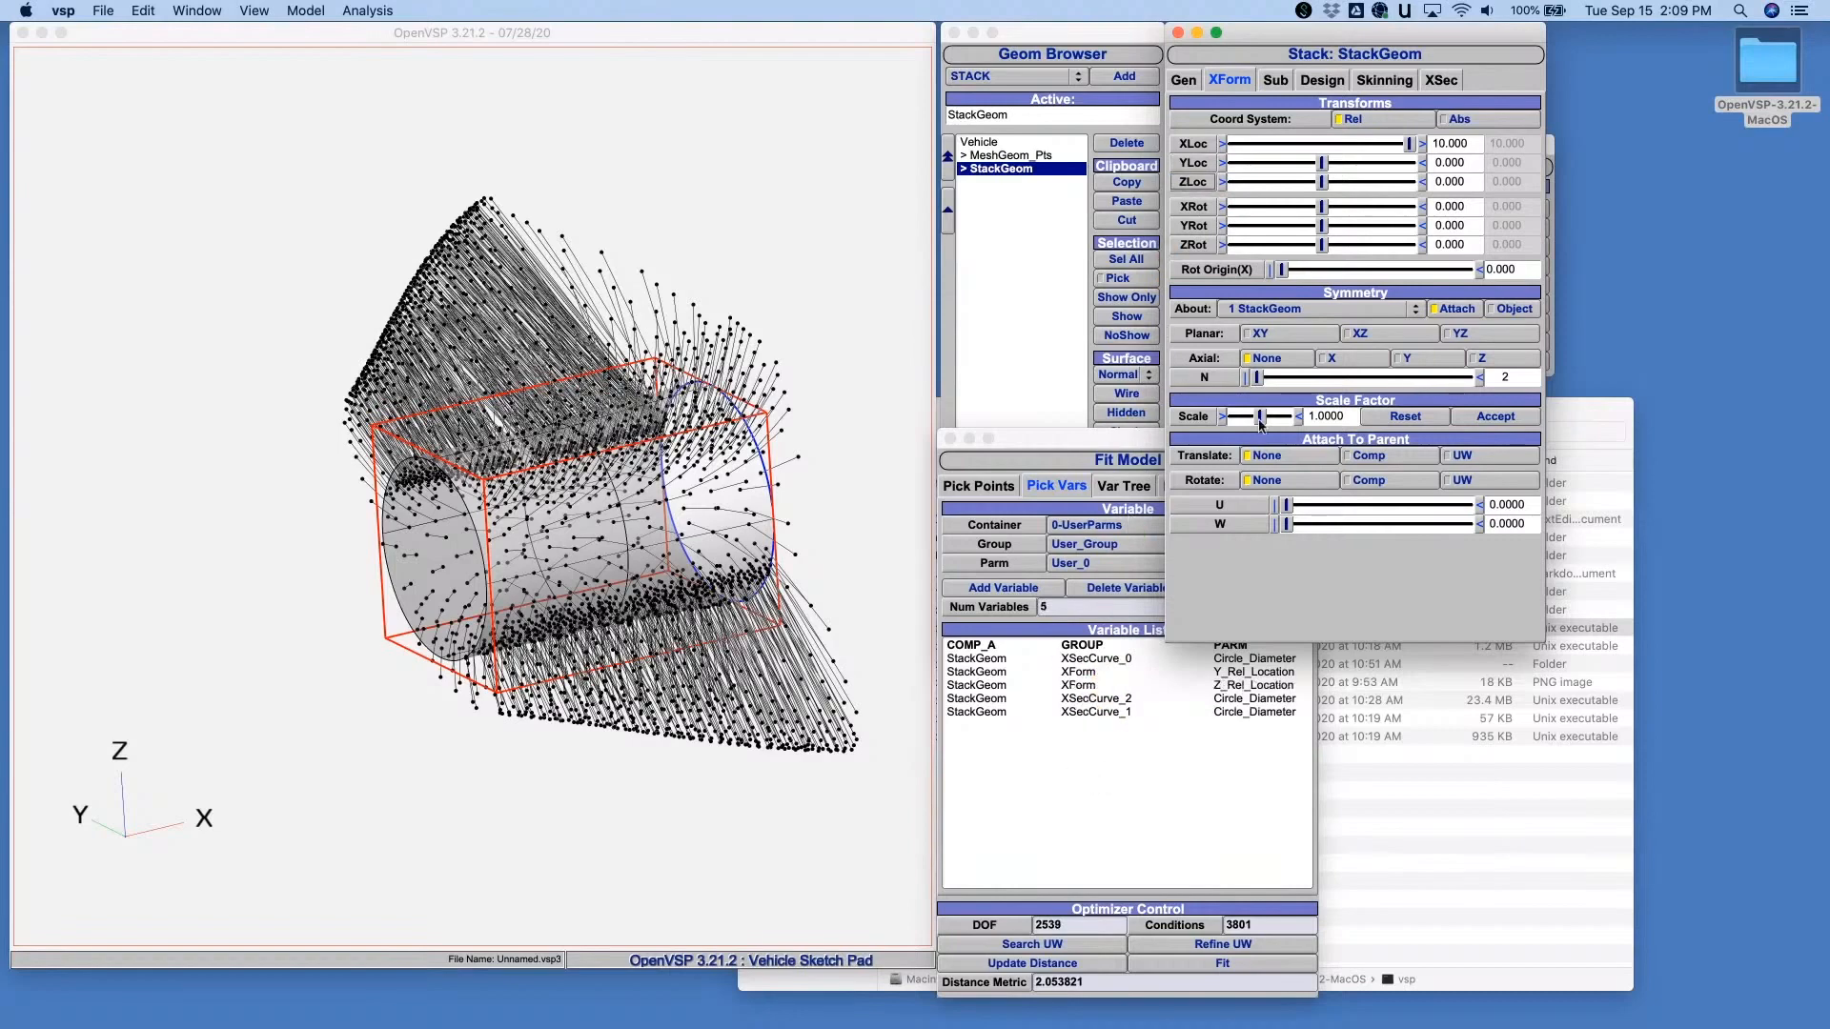
- Add the Delta Y and Delta Z of cross section 1 to the fit variables
{"action": "left_click", "coordinate": [1440, 82]}
{"action": "left_click", "coordinate": [1264, 119]}
{"action": "left_click", "coordinate": [1262, 118]}
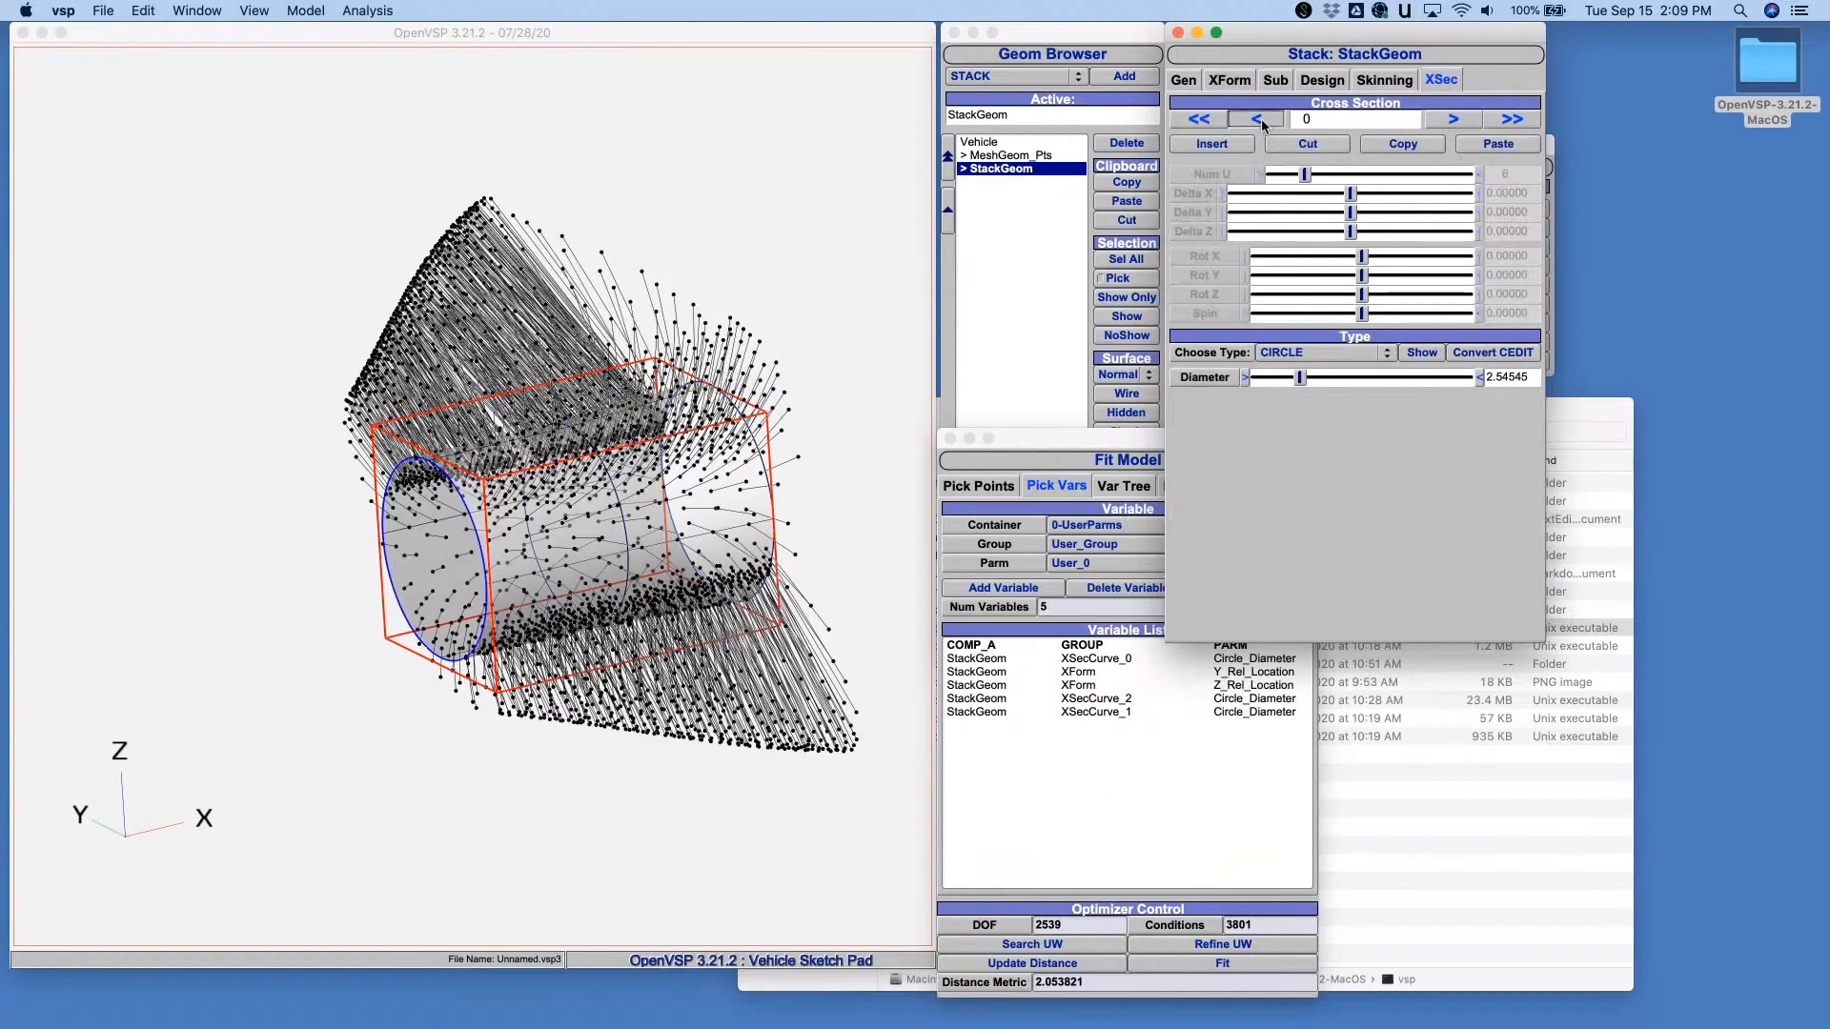
{"action": "left_click", "coordinate": [1452, 119]}
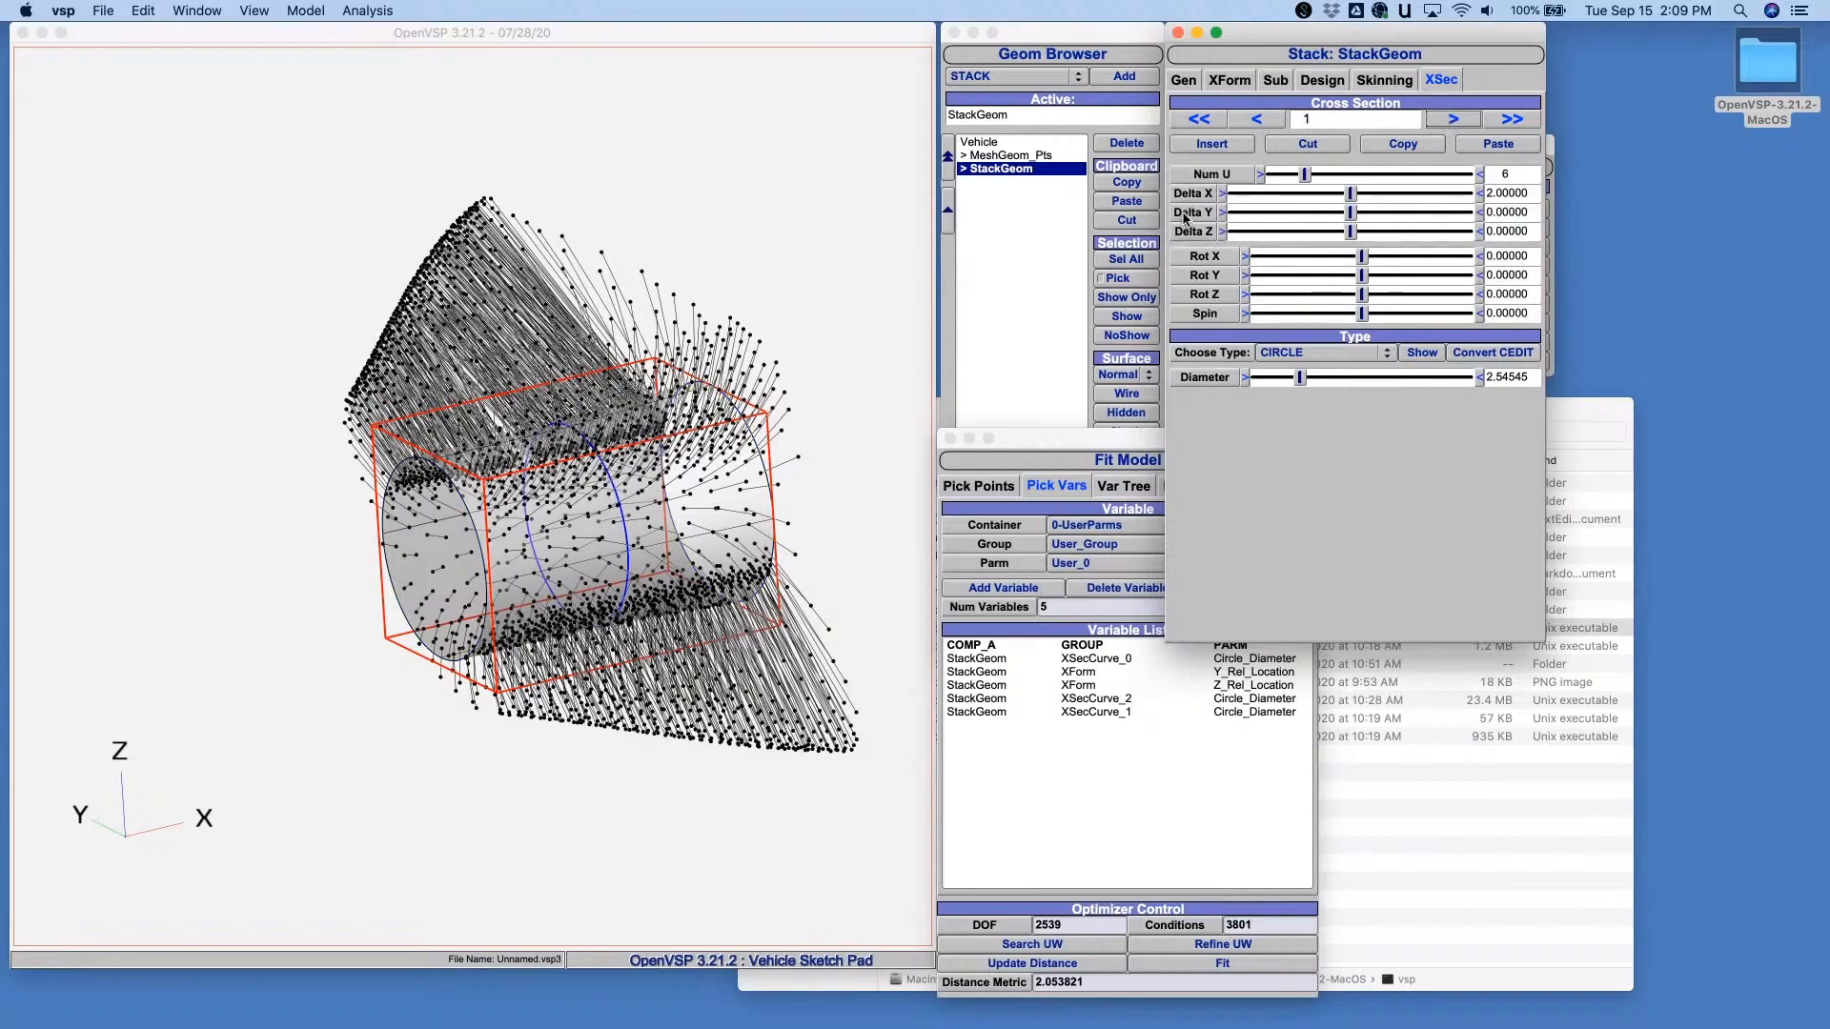
{"action": "left_click_drag", "start_coordinate": [1192, 212], "coordinate": [1094, 858]}
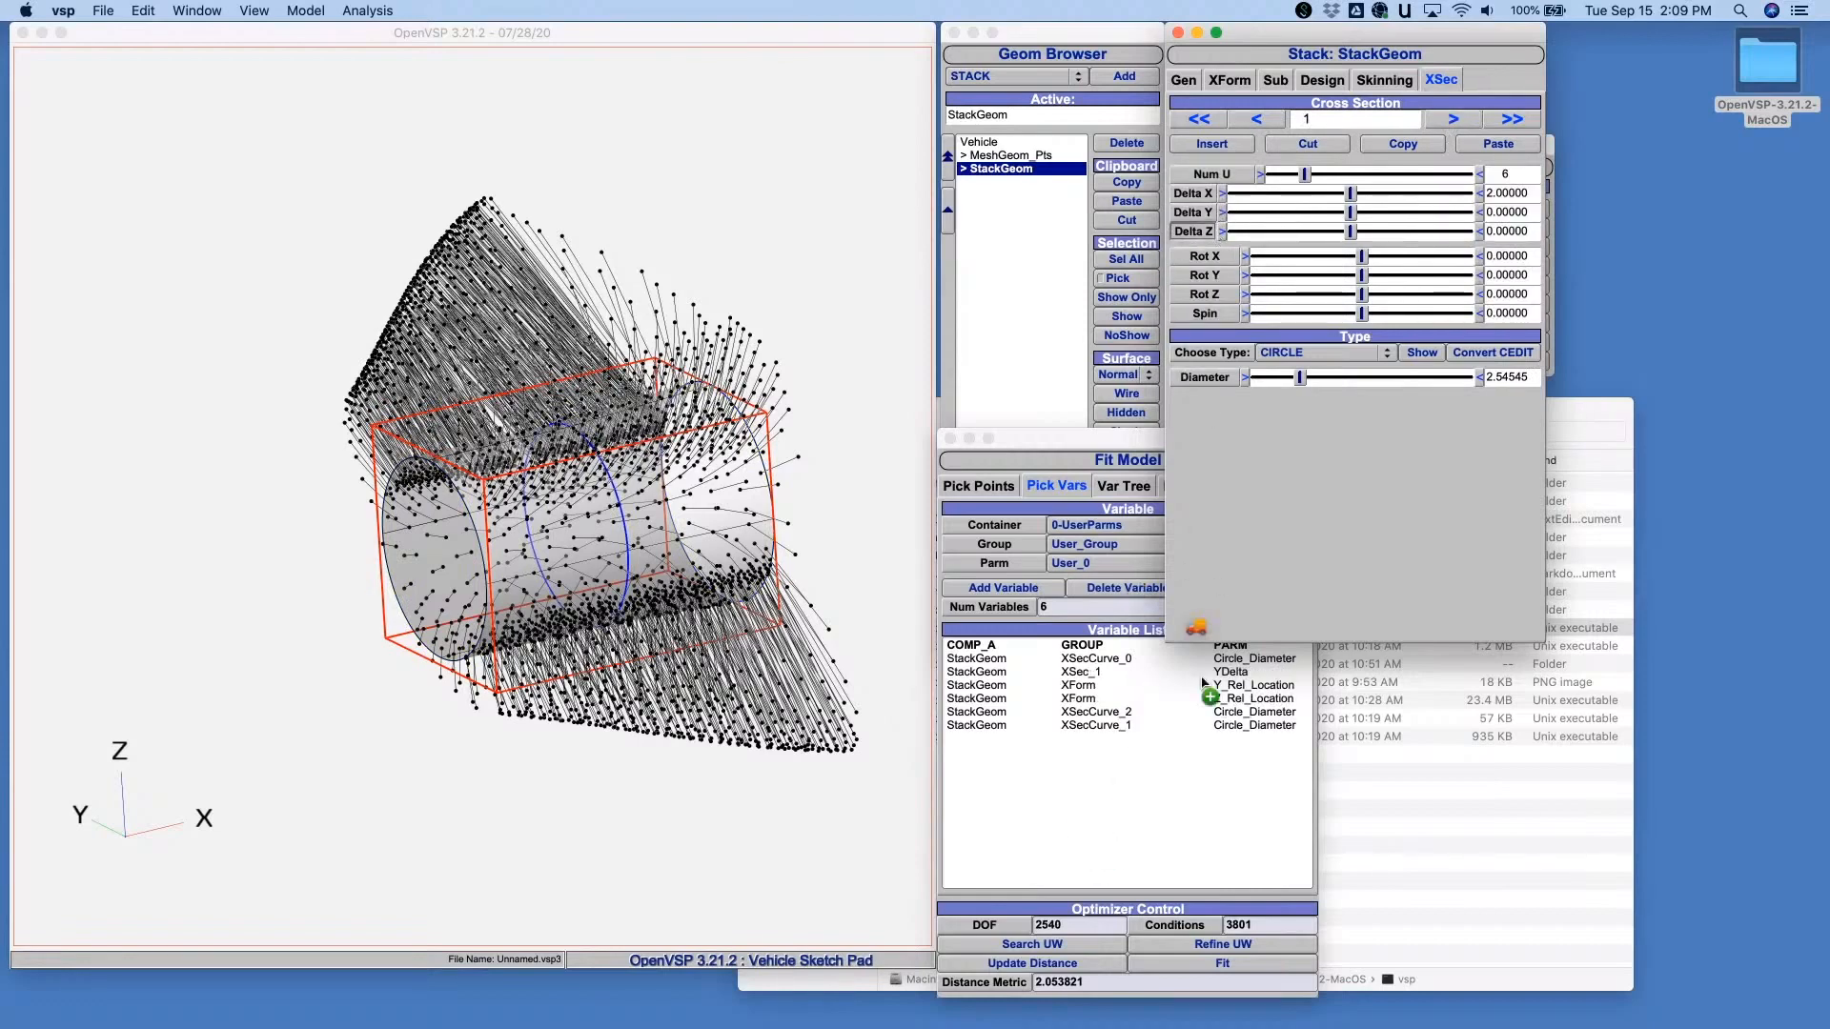
{"action": "left_click_drag", "start_coordinate": [1182, 787], "coordinate": [1181, 788]}
- Add the Delta Y and Delta Z of cross section 2 to the fit variables and run the fit
{"action": "left_click", "coordinate": [1453, 119]}
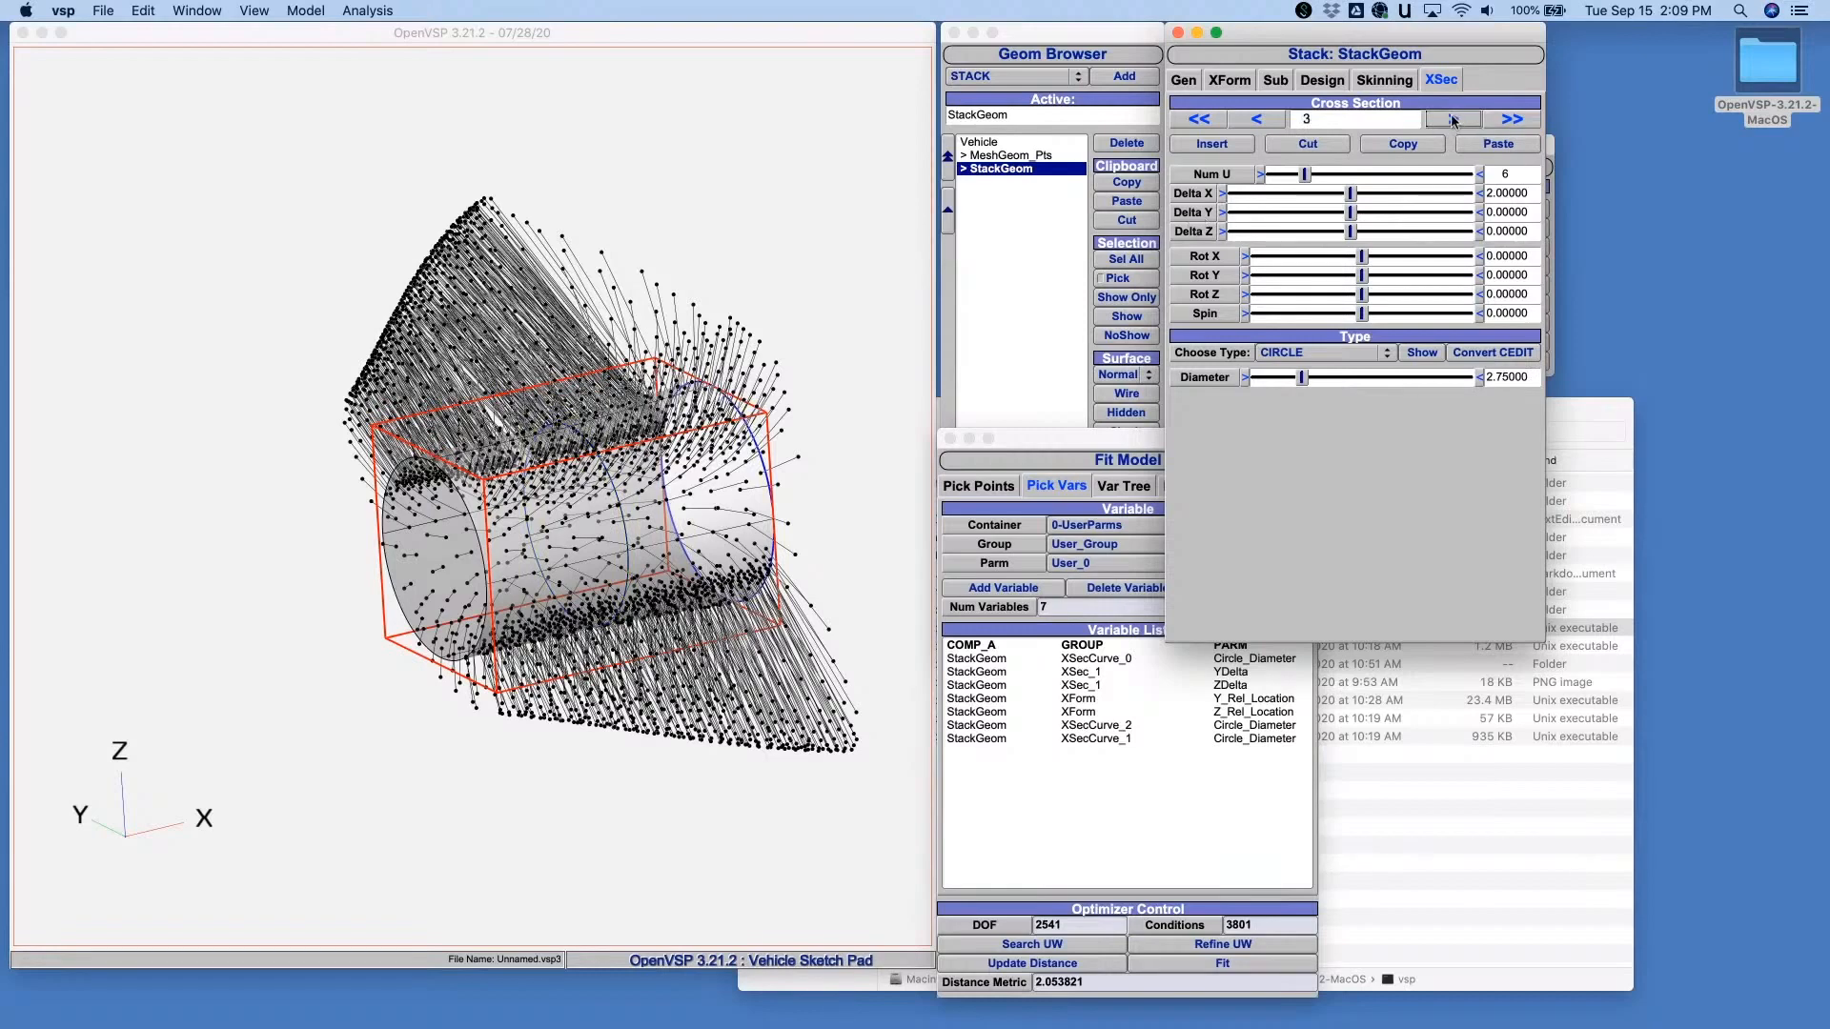
{"action": "left_click_drag", "start_coordinate": [1191, 211], "coordinate": [1144, 774]}
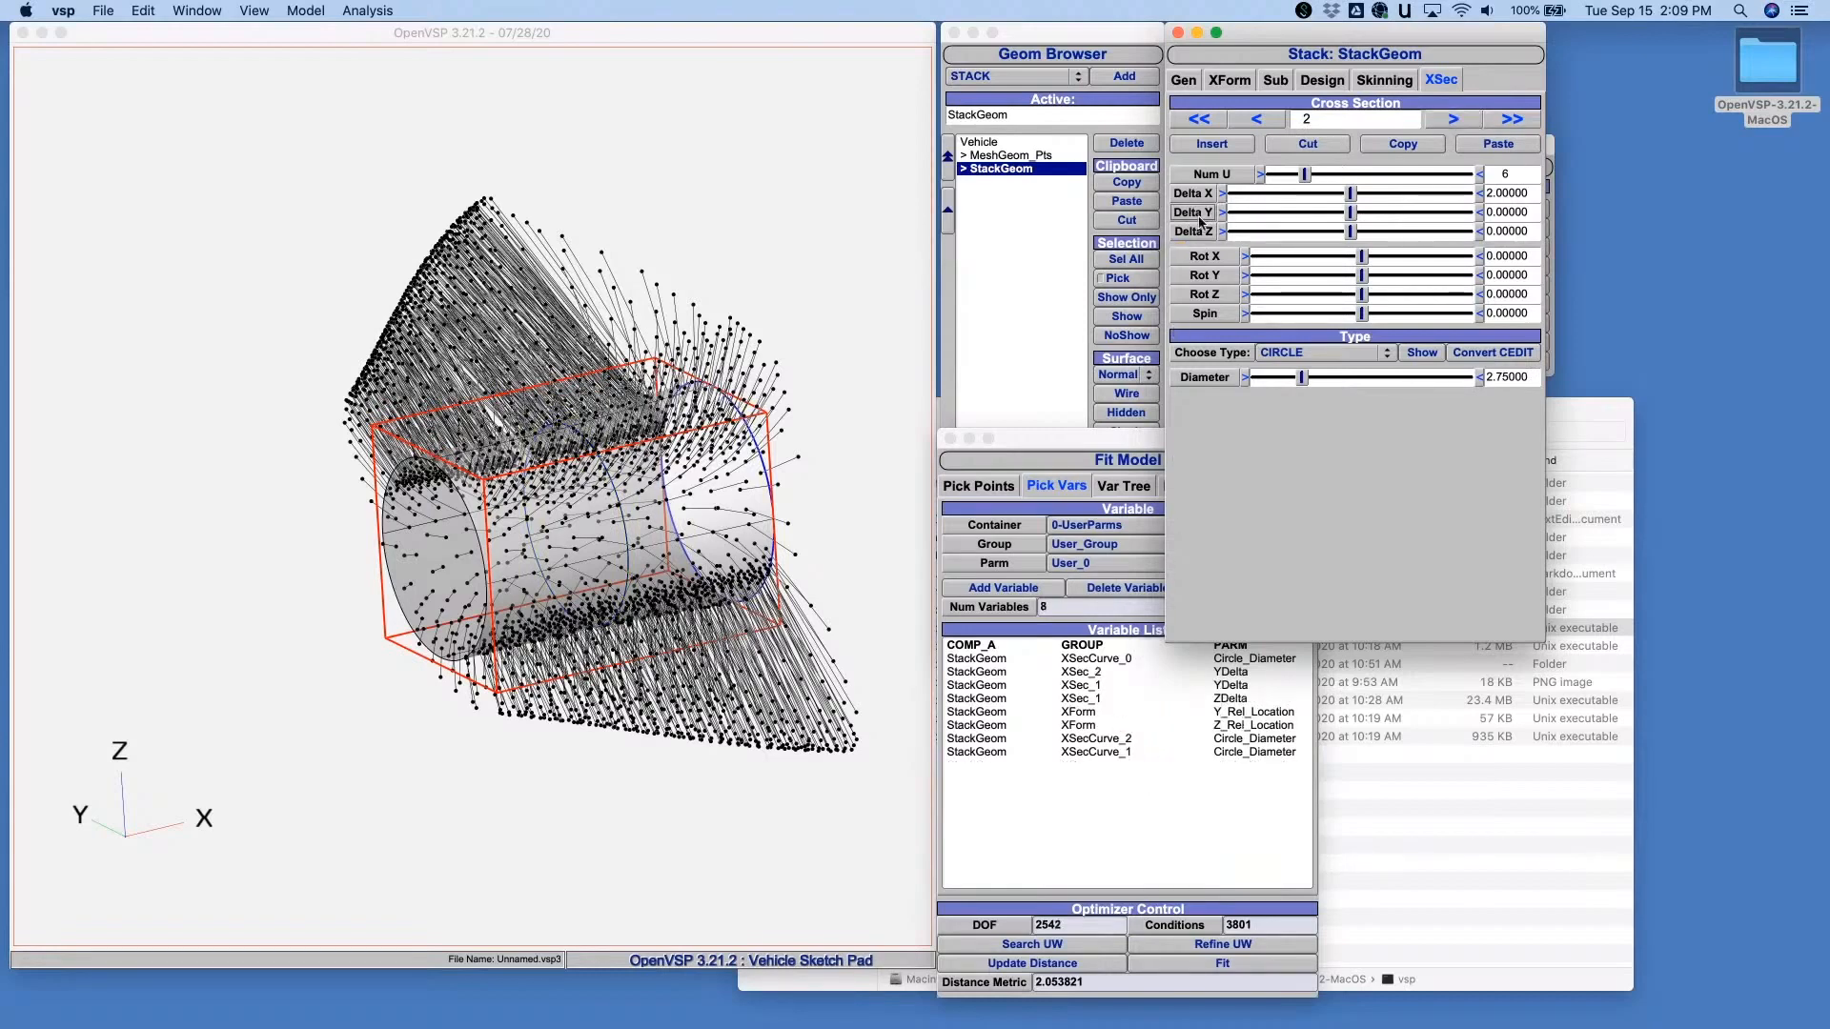
{"action": "left_click_drag", "start_coordinate": [1200, 239], "coordinate": [1153, 837]}
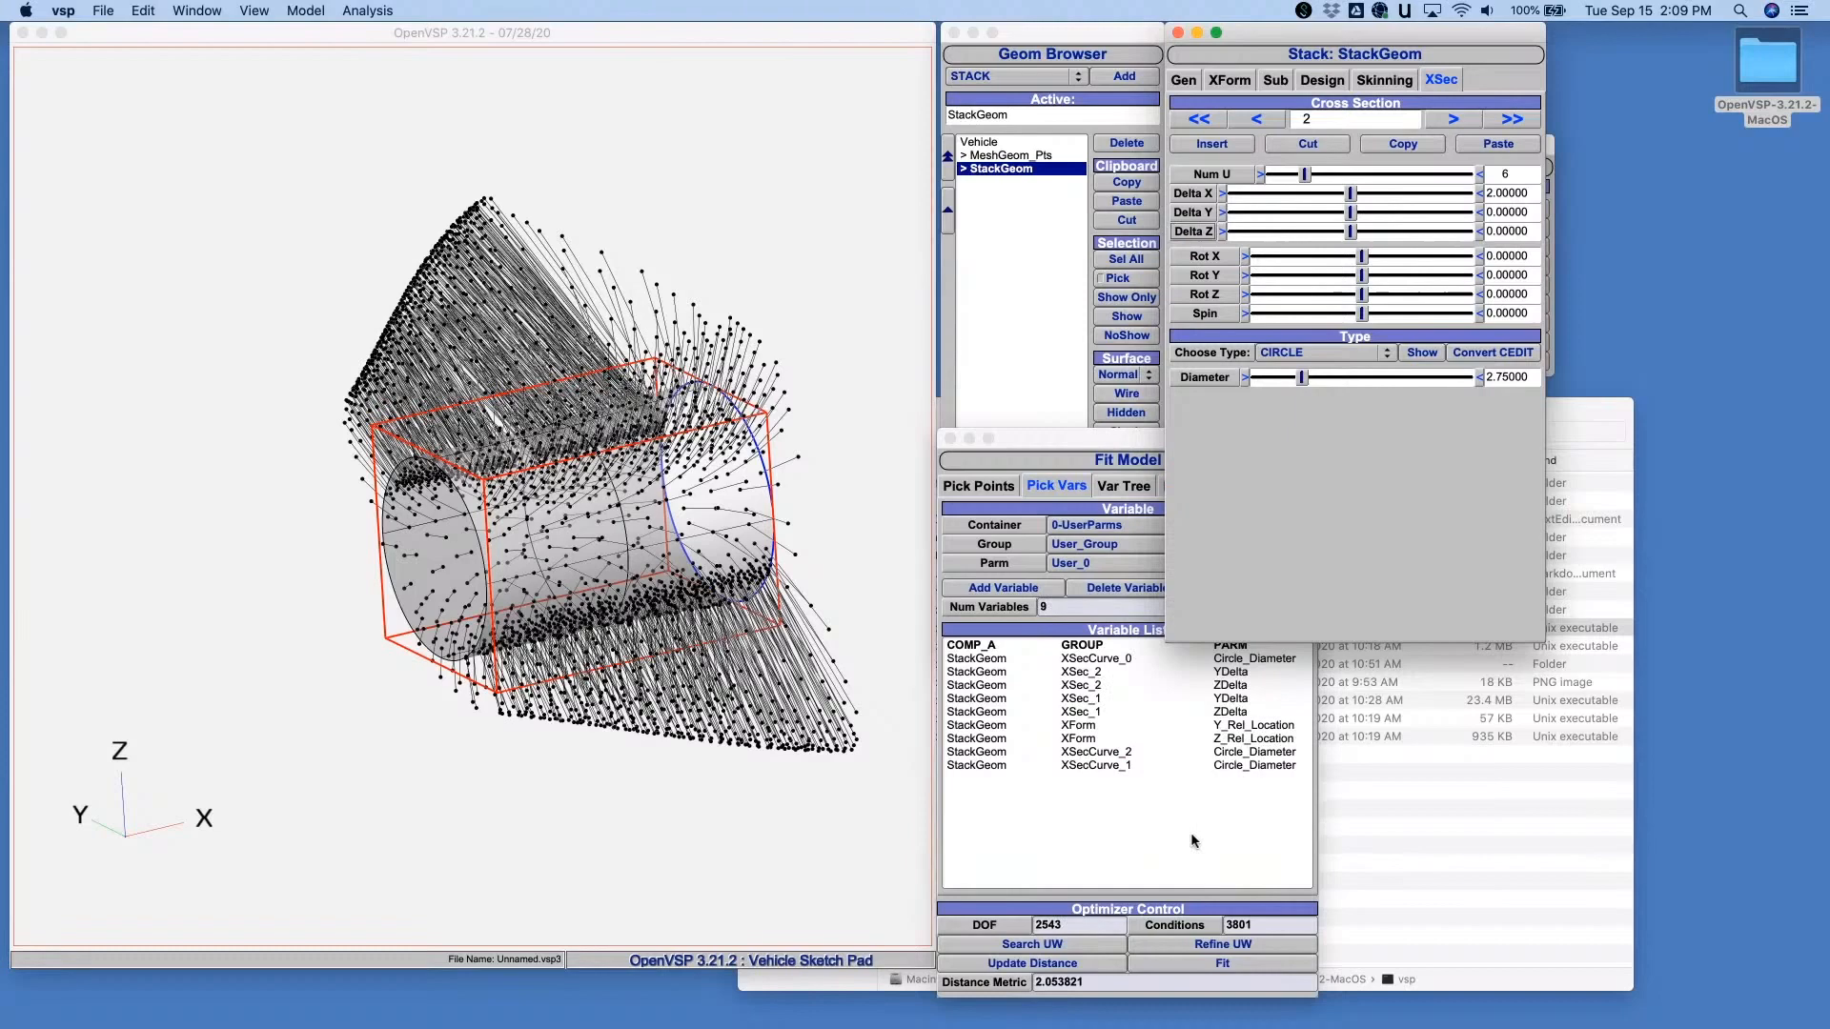
{"action": "left_click", "coordinate": [1223, 965]}
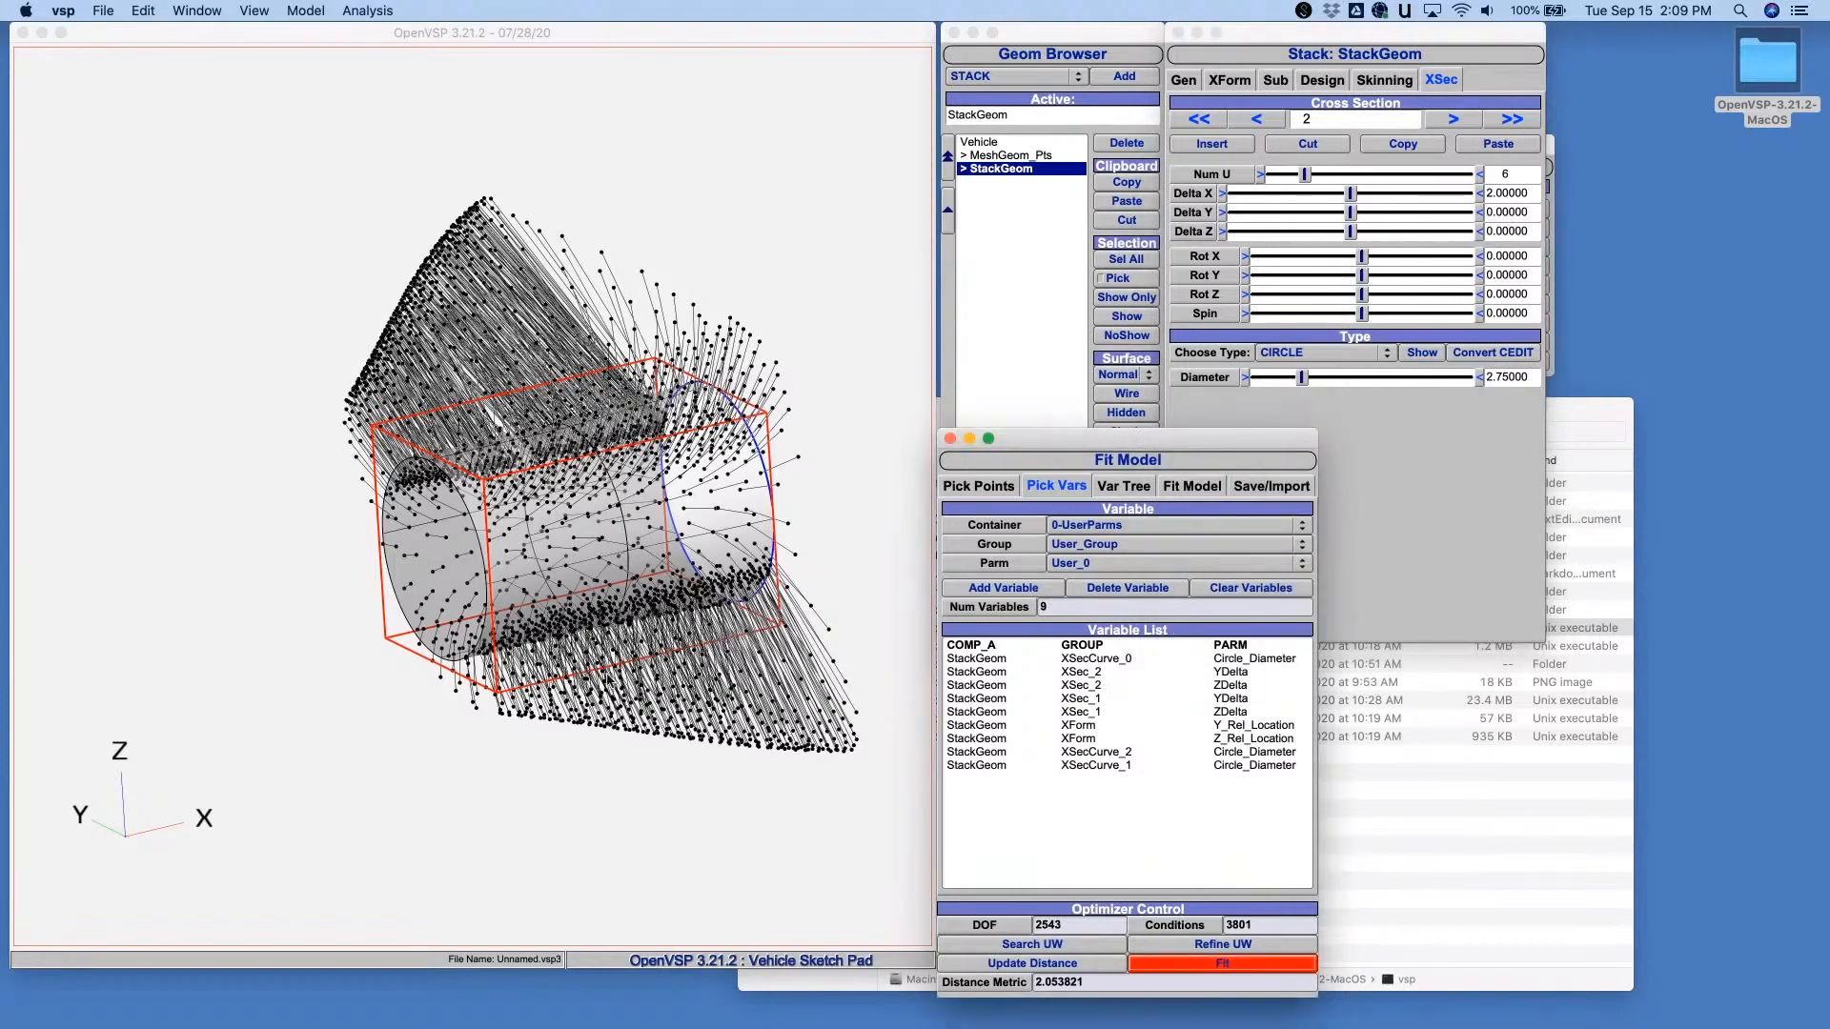